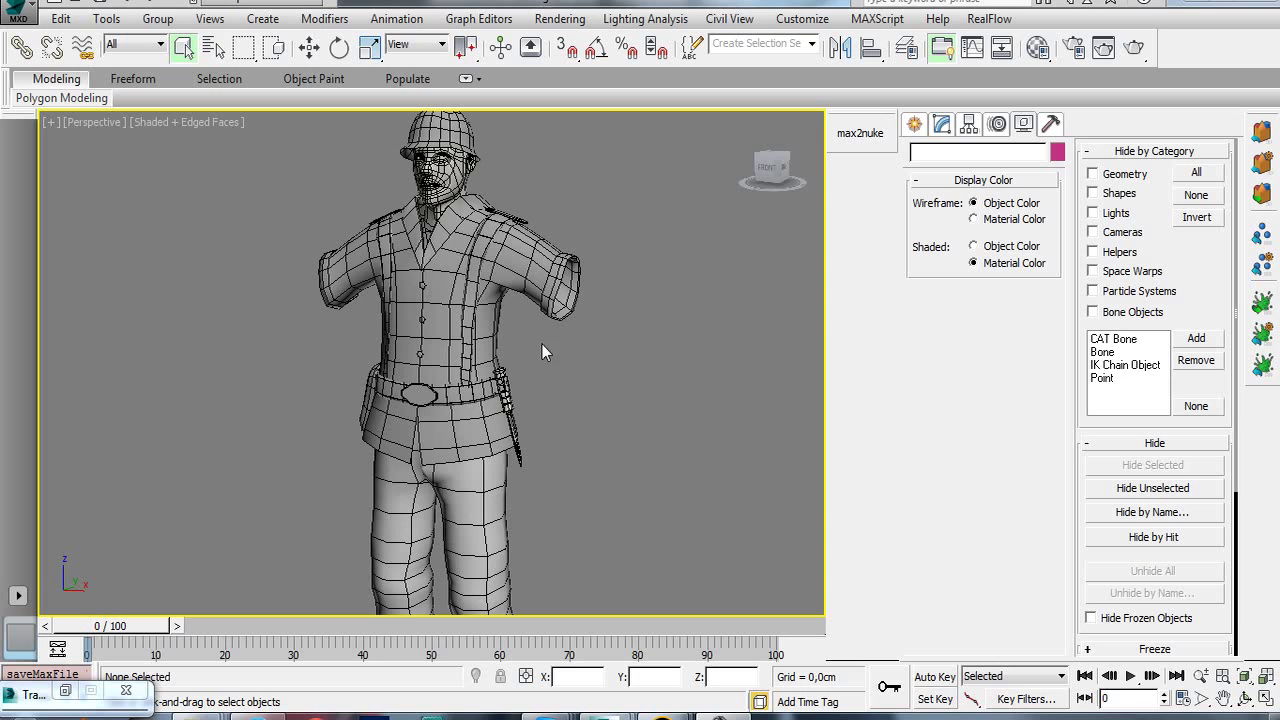
- Orbit to face the soldier and set the Metric display units to Meters
key(ctrl+r)
mouse_move(447, 346)
mouse_down()
mouse_move(467, 289)
mouse_move(425, 347)
mouse_up()
scroll(467, 289, down, 3)
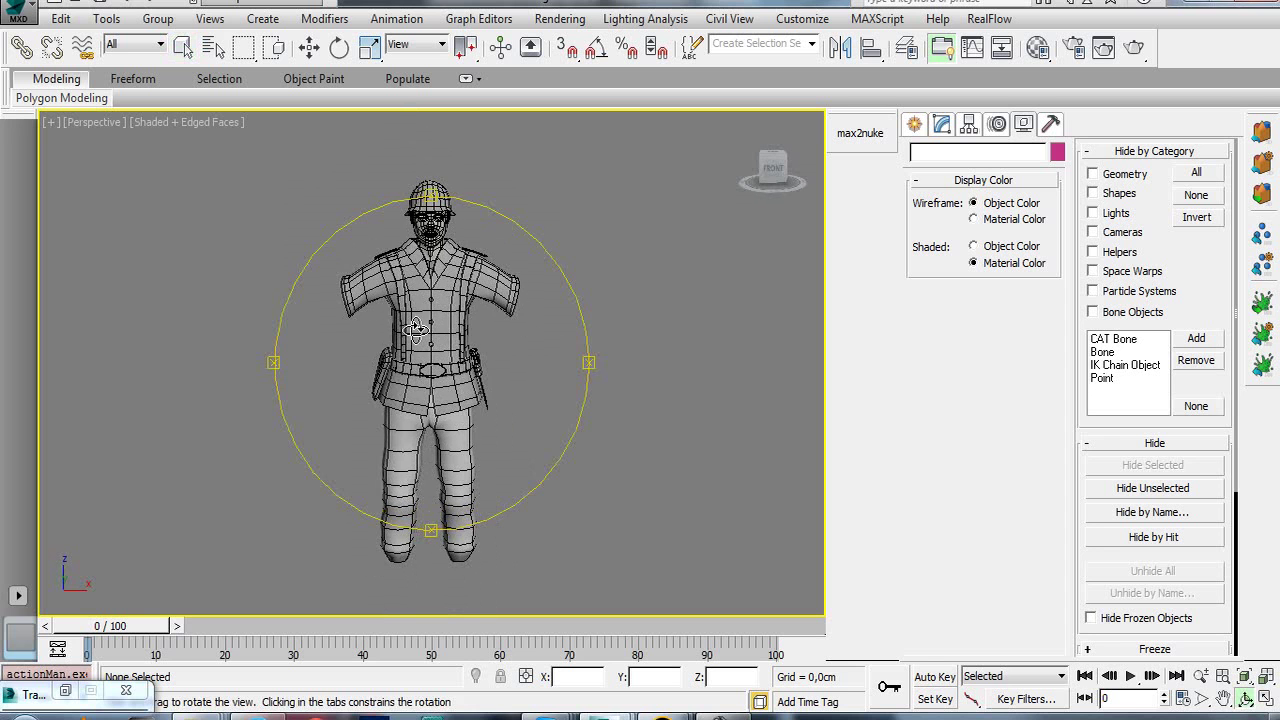
click(802, 18)
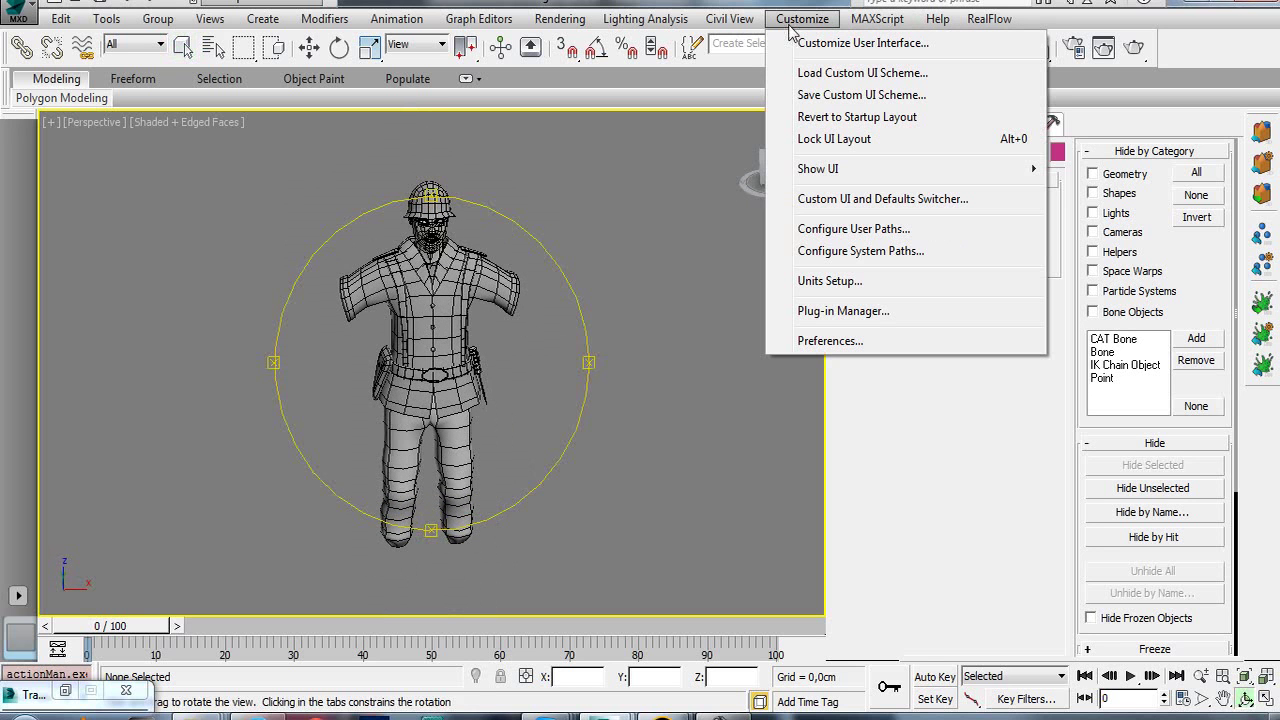
click(830, 281)
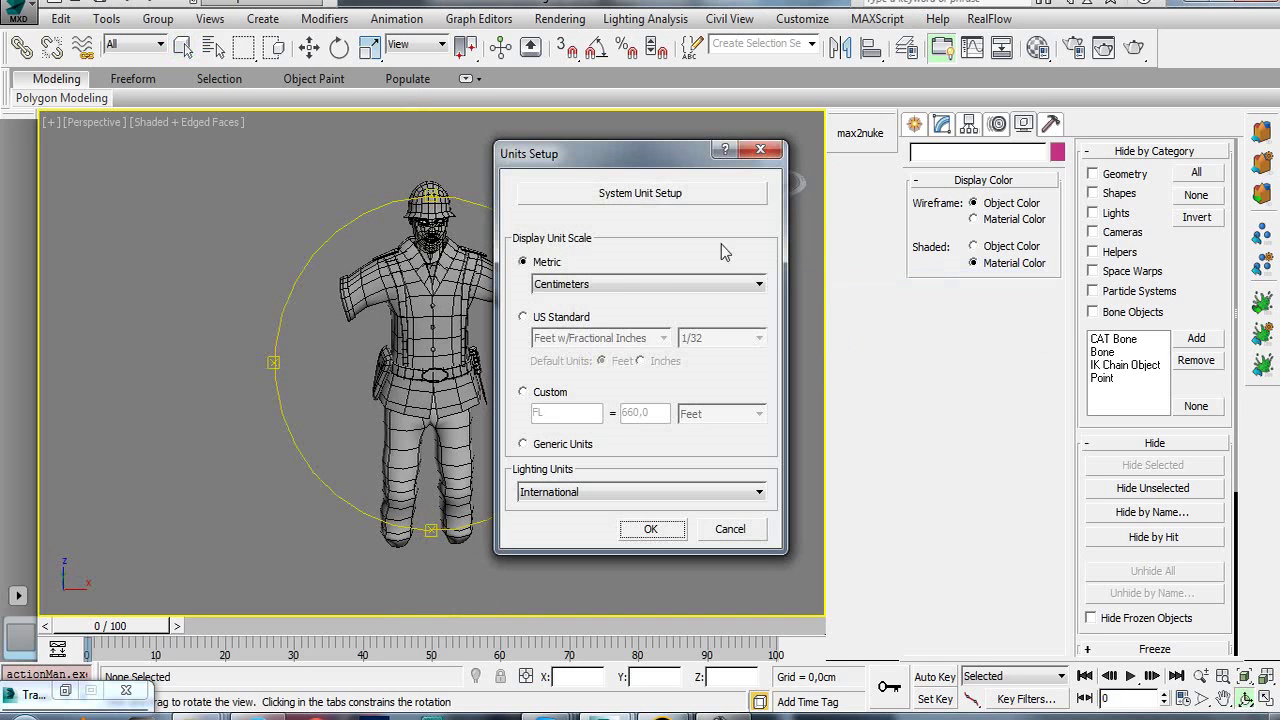
click(620, 288)
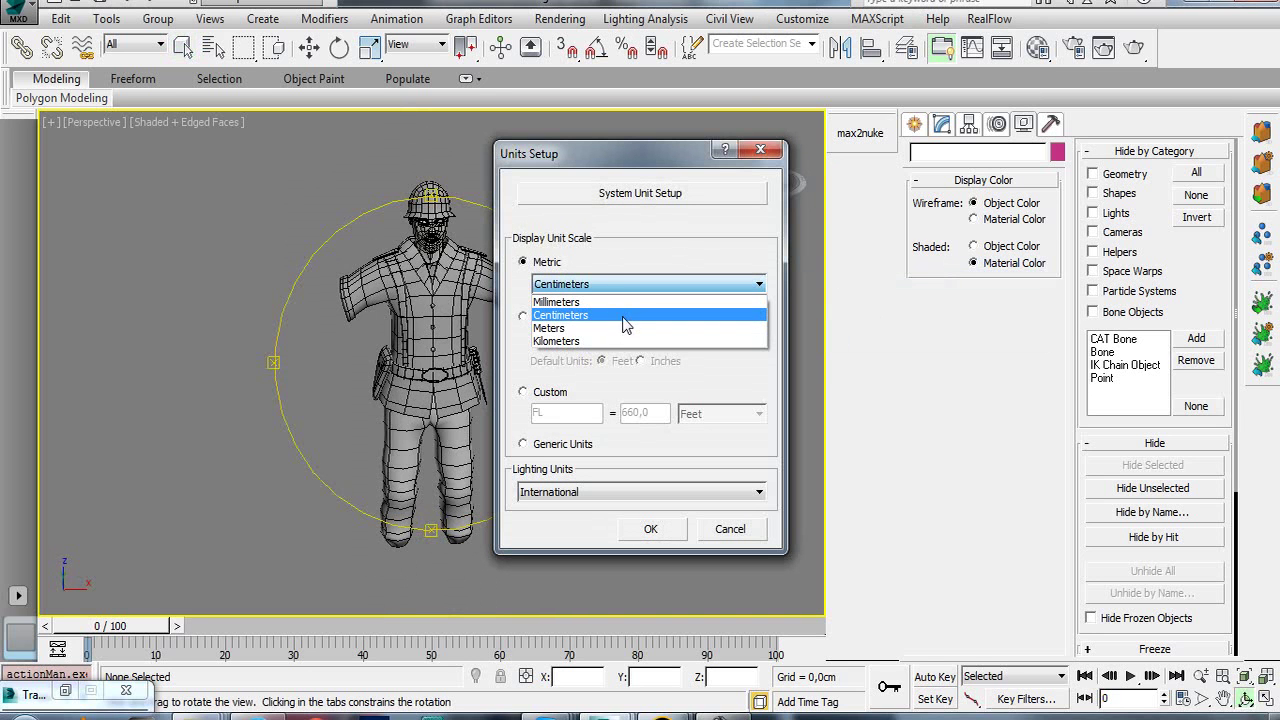
click(618, 330)
- Set the system unit to 1 Unit = Centimeters and confirm both units dialogs
click(631, 204)
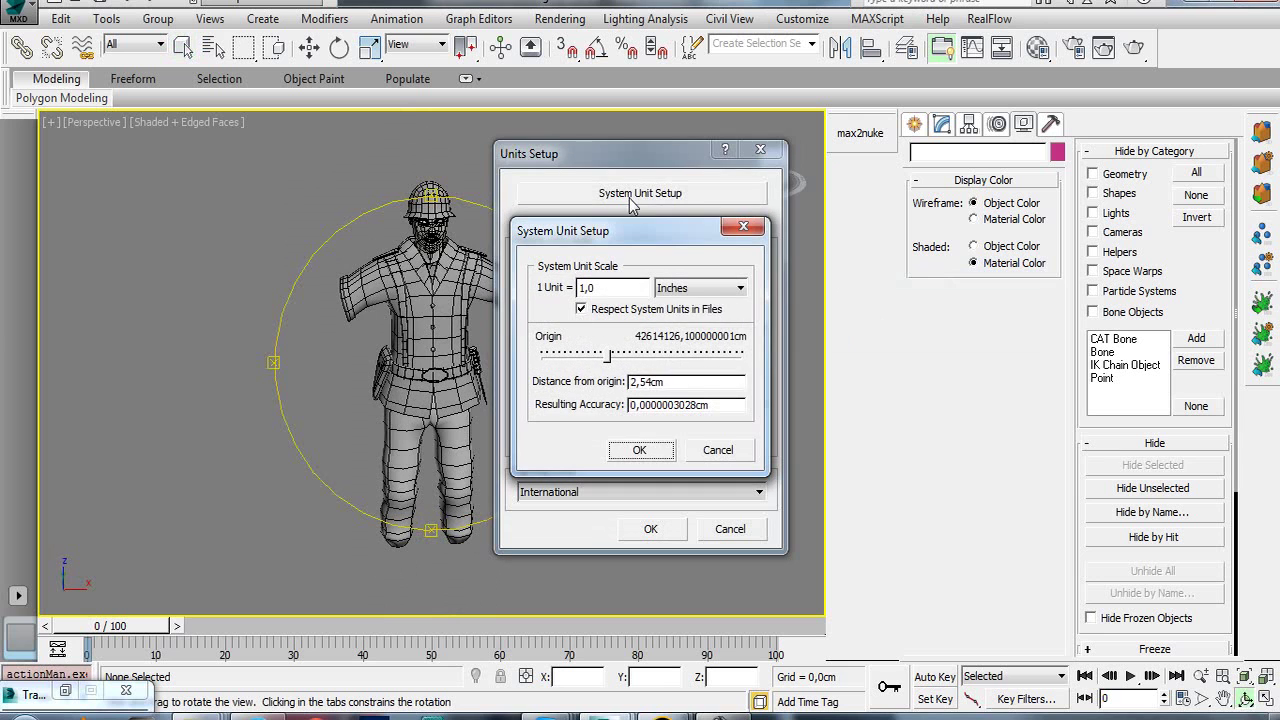
click(714, 290)
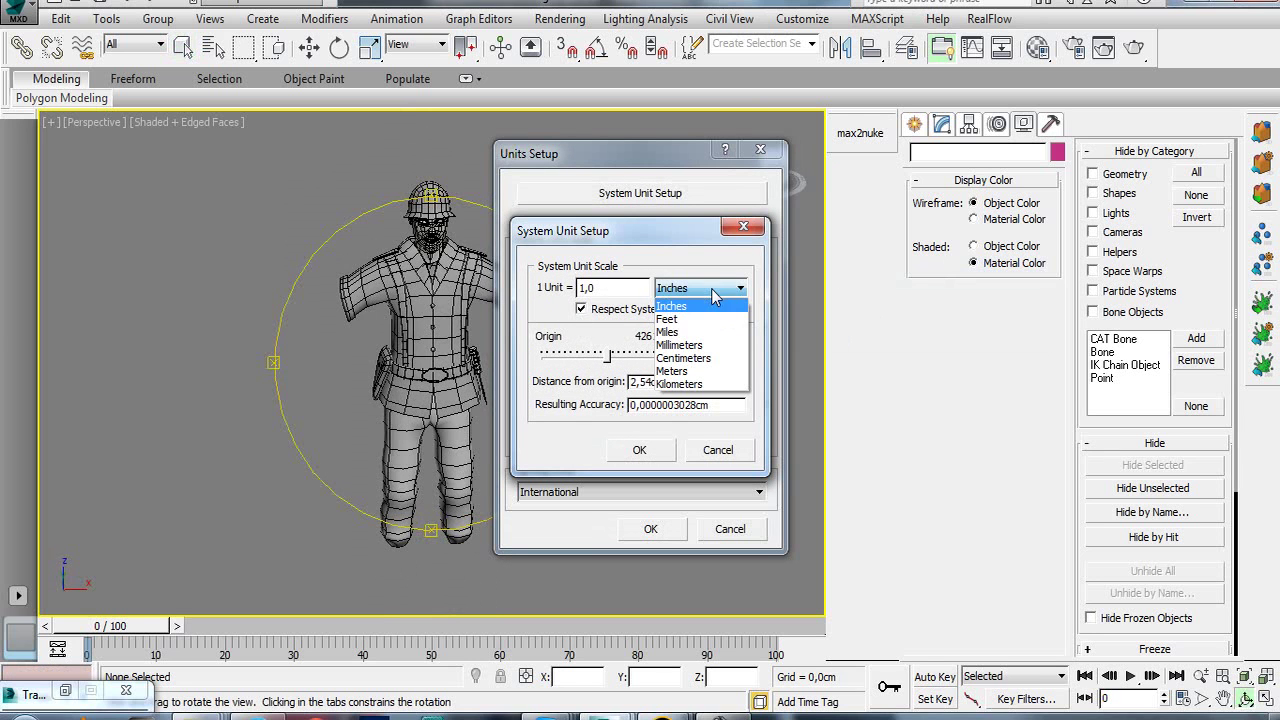
click(694, 358)
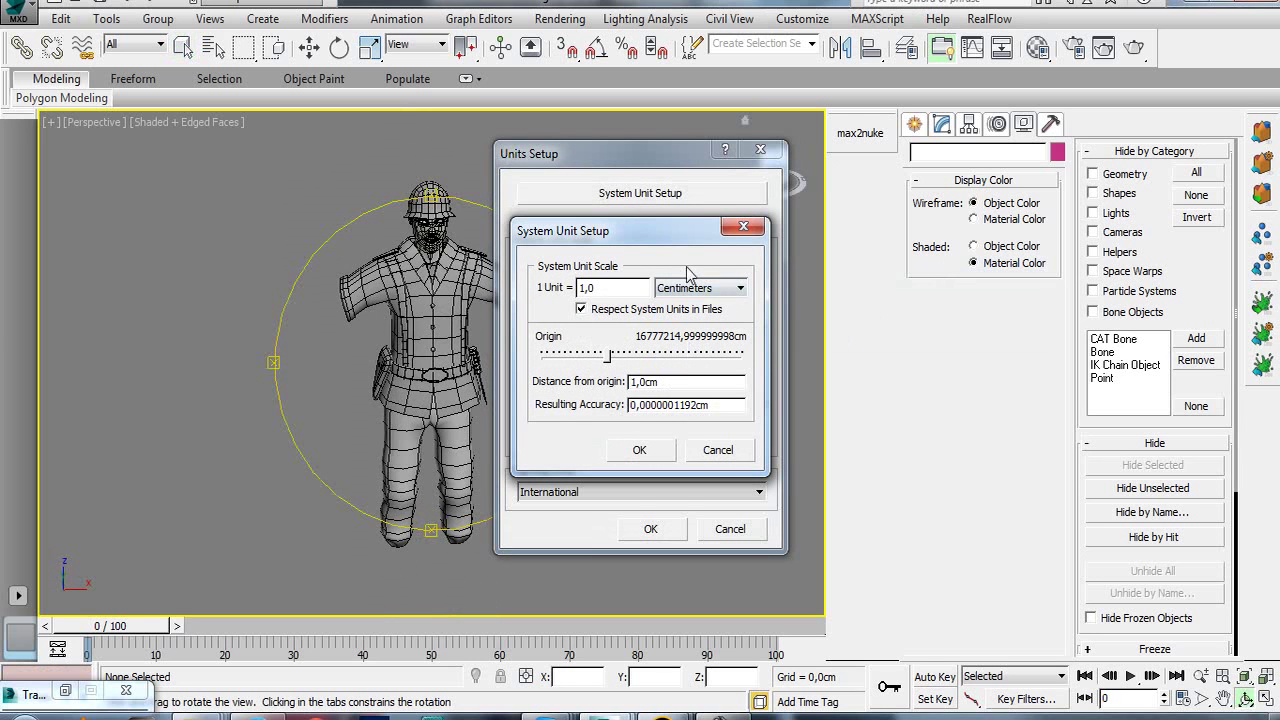
click(657, 452)
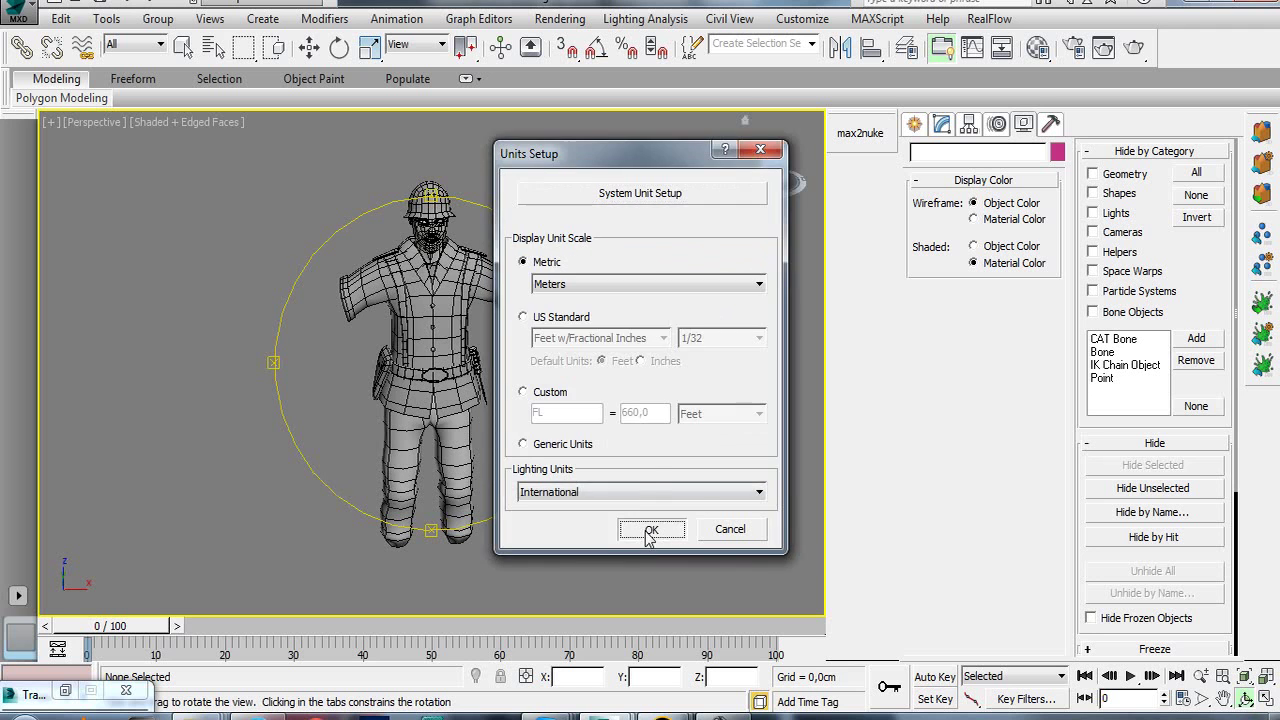
click(650, 530)
click(12, 10)
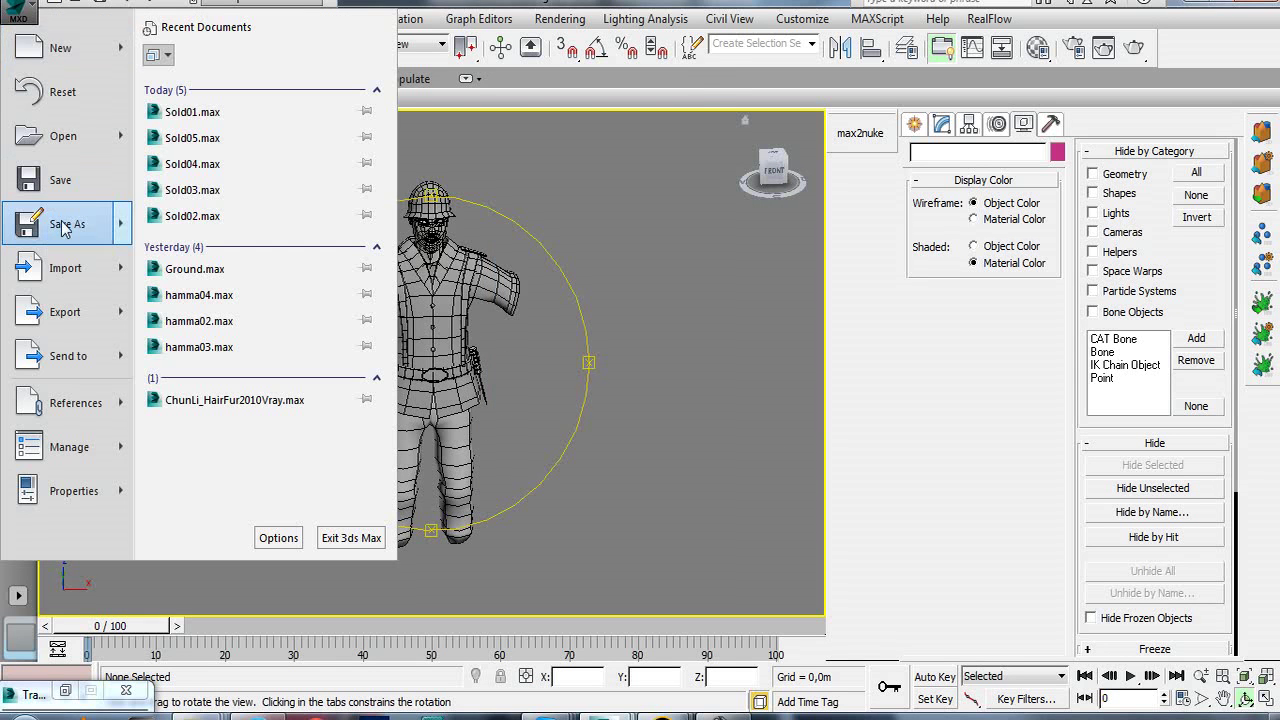
- Save the scene as Sold01new01.max
click(63, 225)
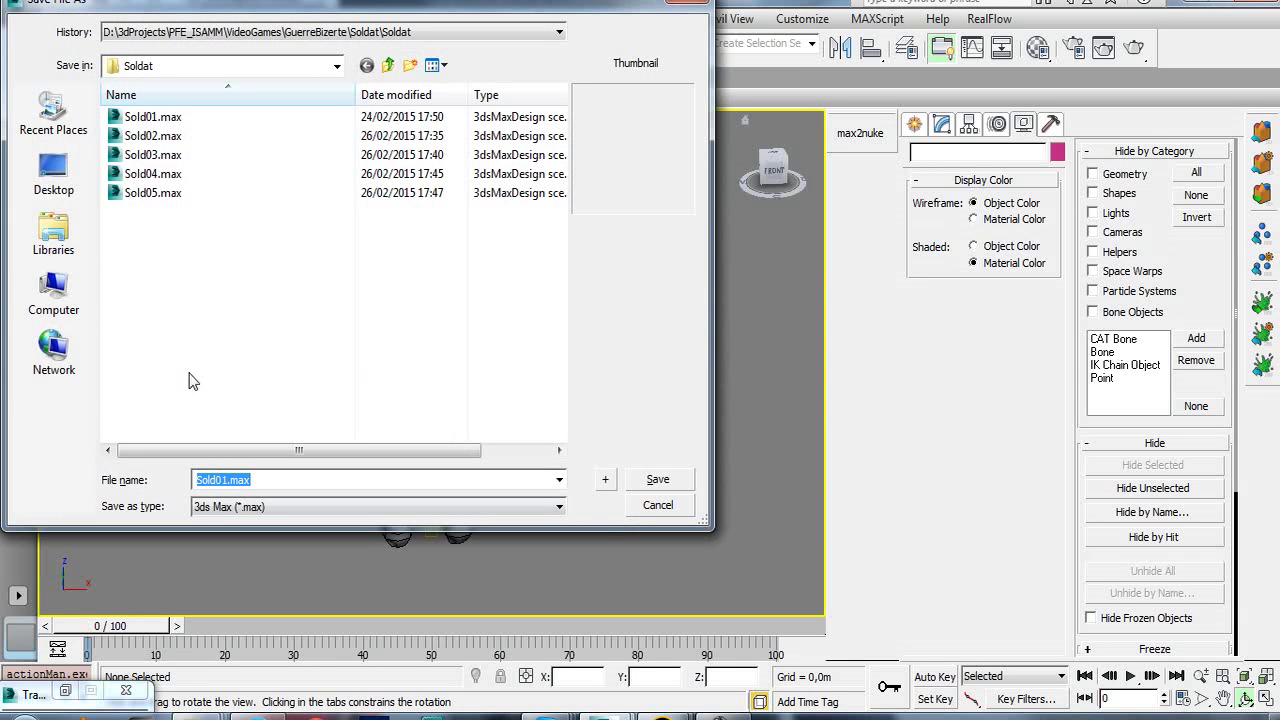
click(228, 484)
text(new01)
key(Return)
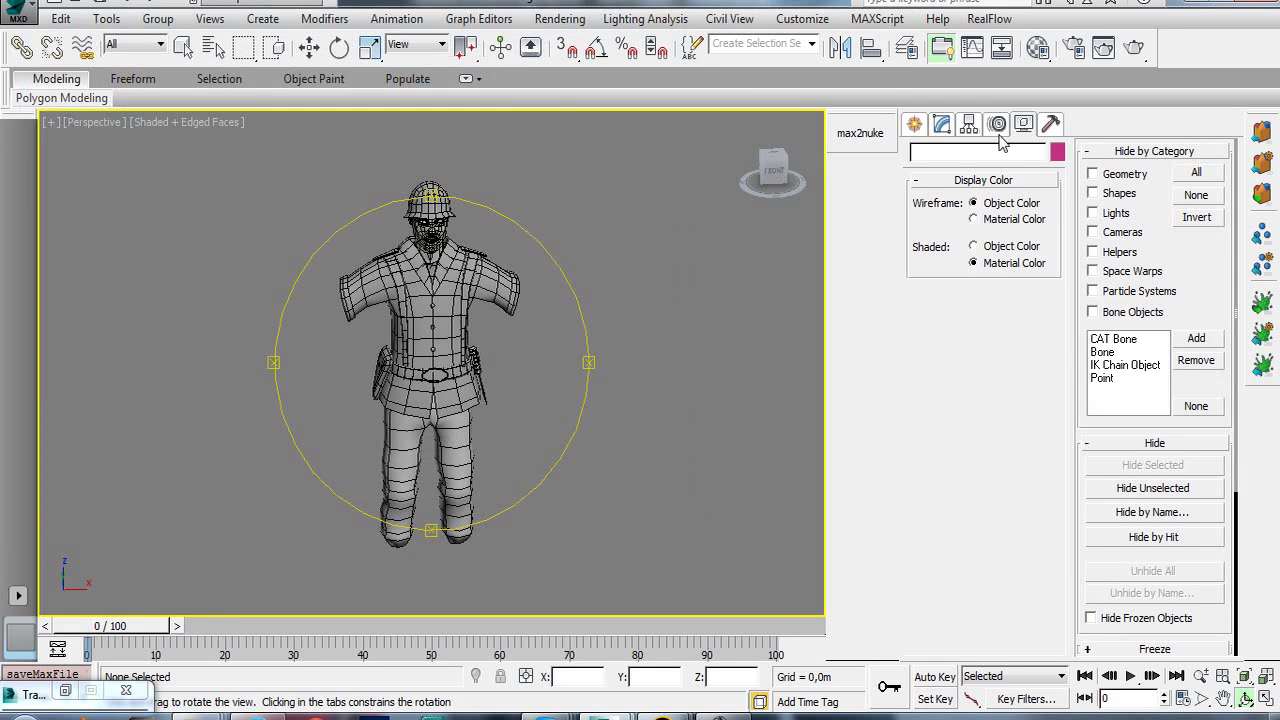
click(942, 125)
right_click(365, 310)
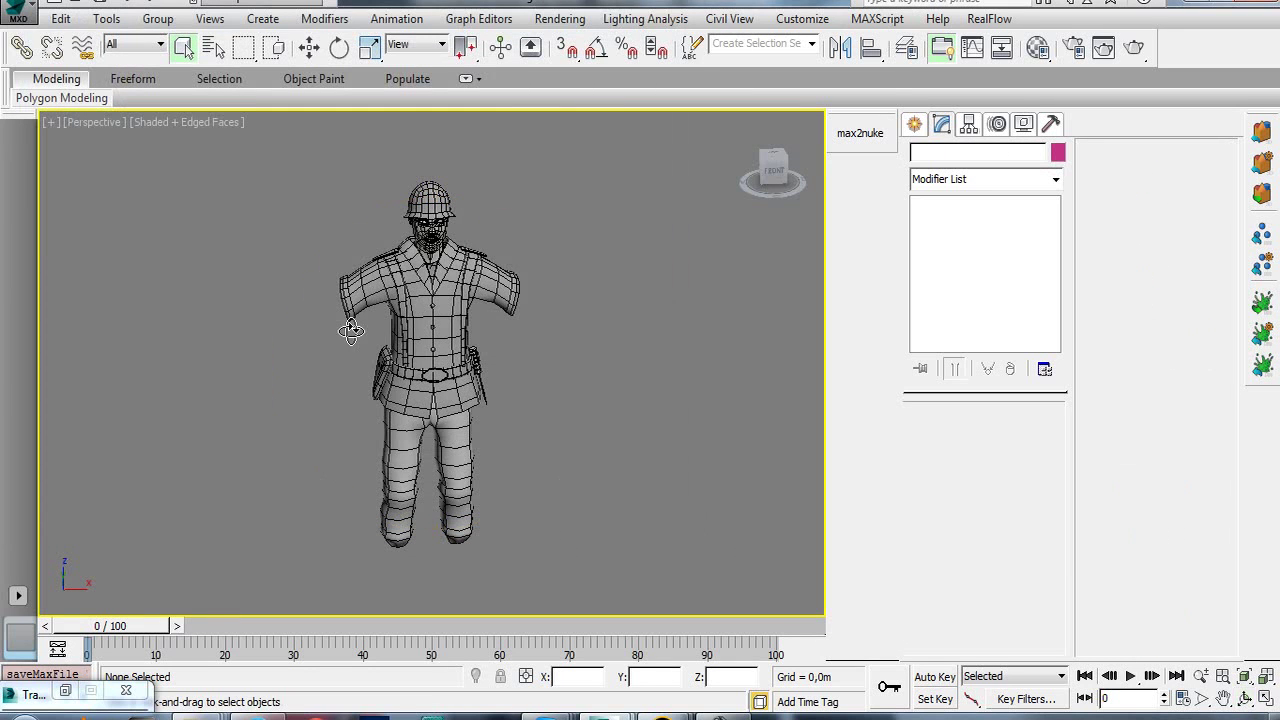
- Reopen Sold01new01.max from recent documents, dismiss the missing-files warning, and select the body mesh
click(18, 12)
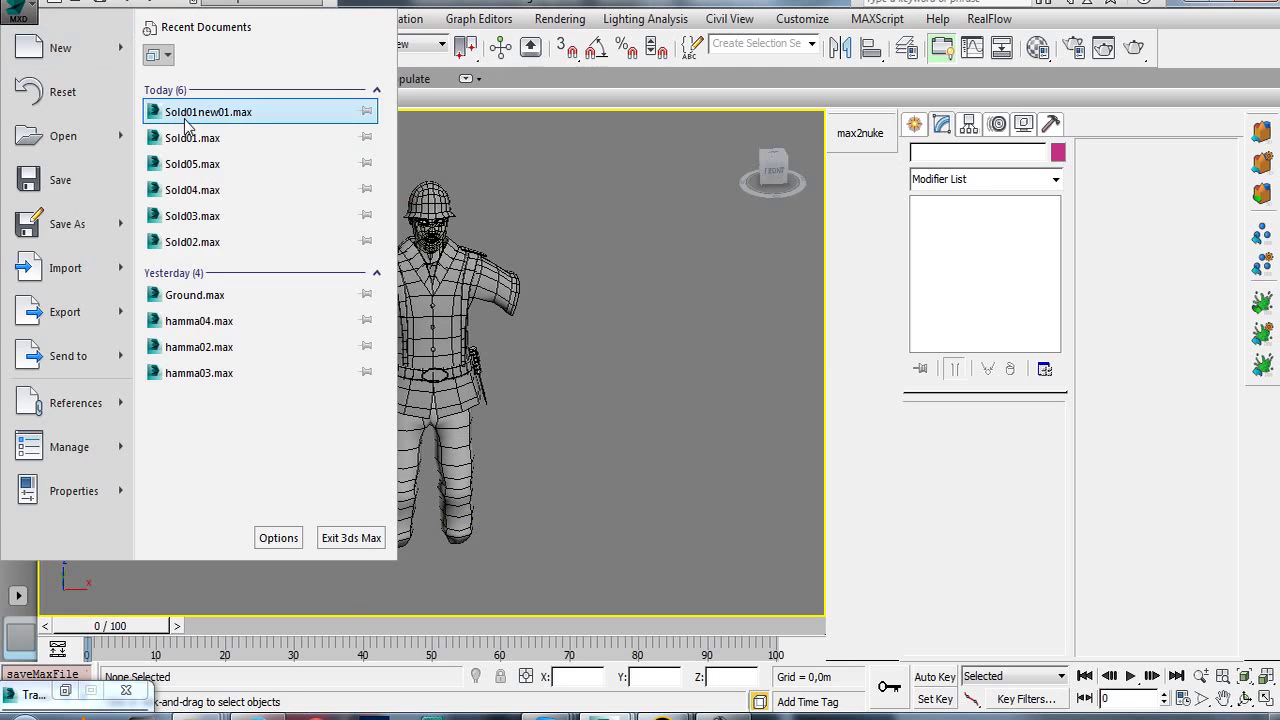
click(197, 113)
click(866, 536)
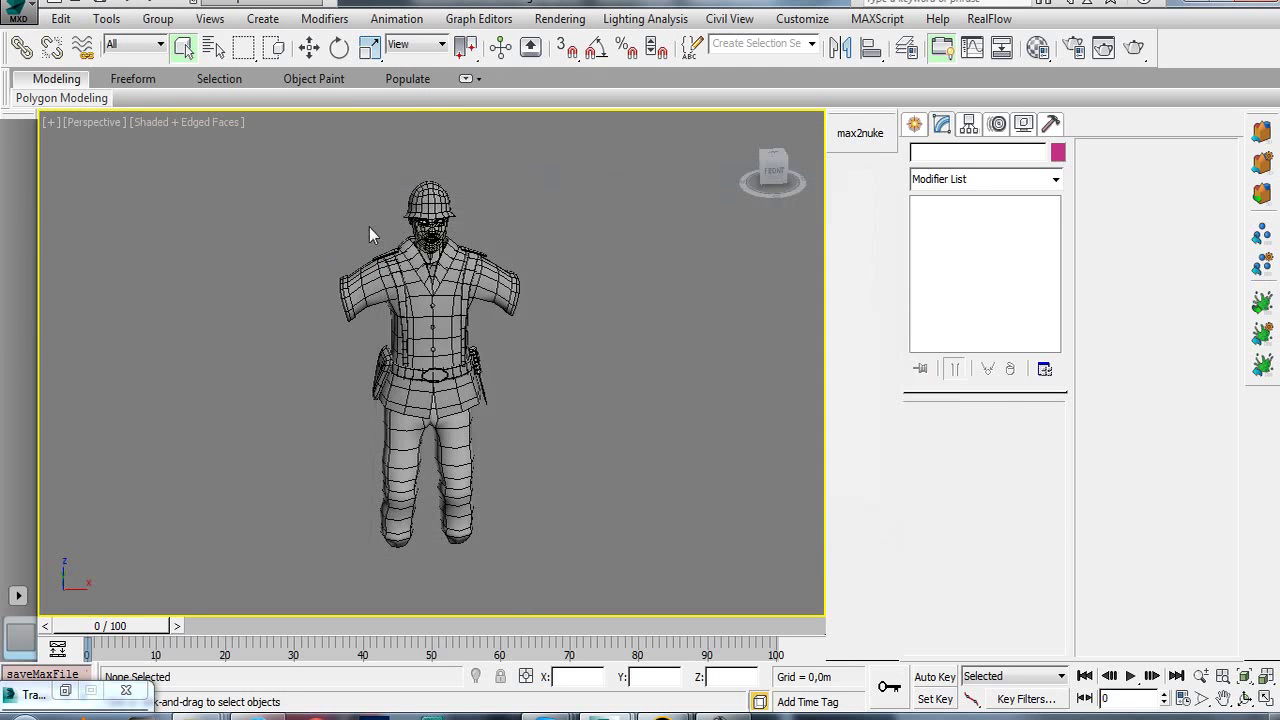
click(415, 287)
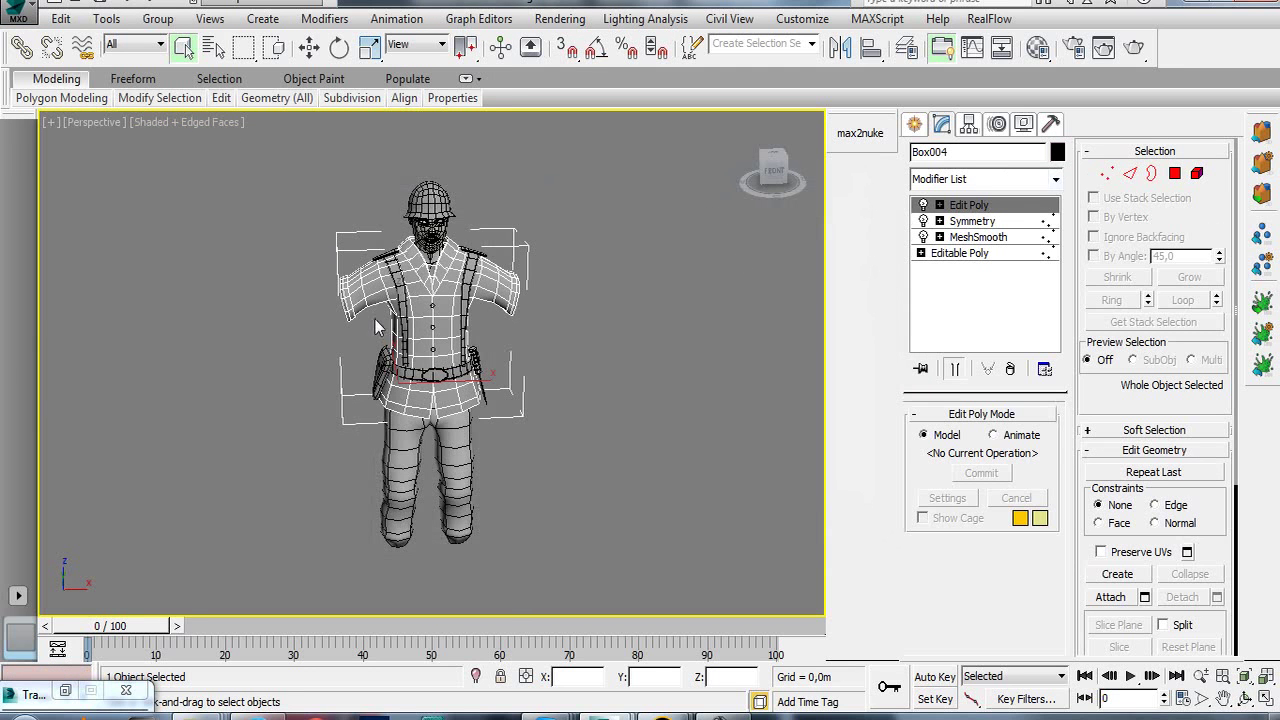
- Frame the chest and remove MeshSmooth from the upper chest button
middle_drag(376, 326, 380, 350)
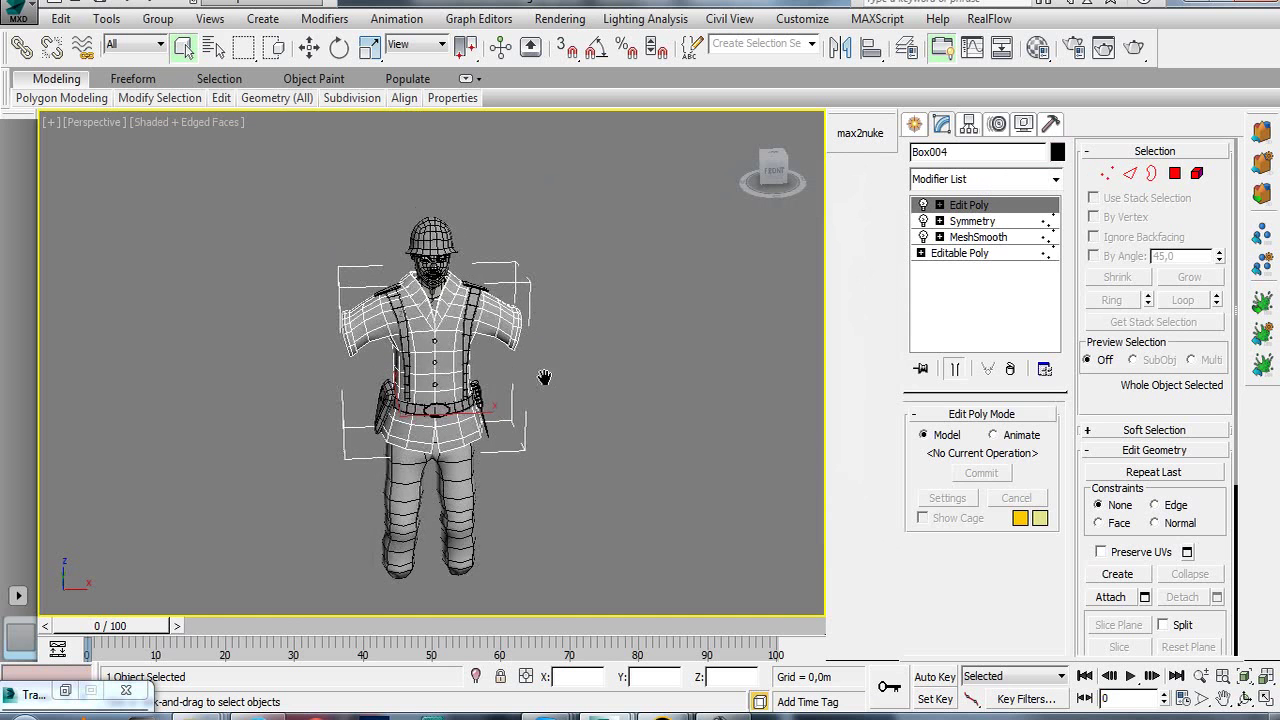
scroll(543, 377, up, 3)
scroll(513, 440, up, 3)
scroll(513, 440, up, 3)
middle_drag(513, 440, 545, 373)
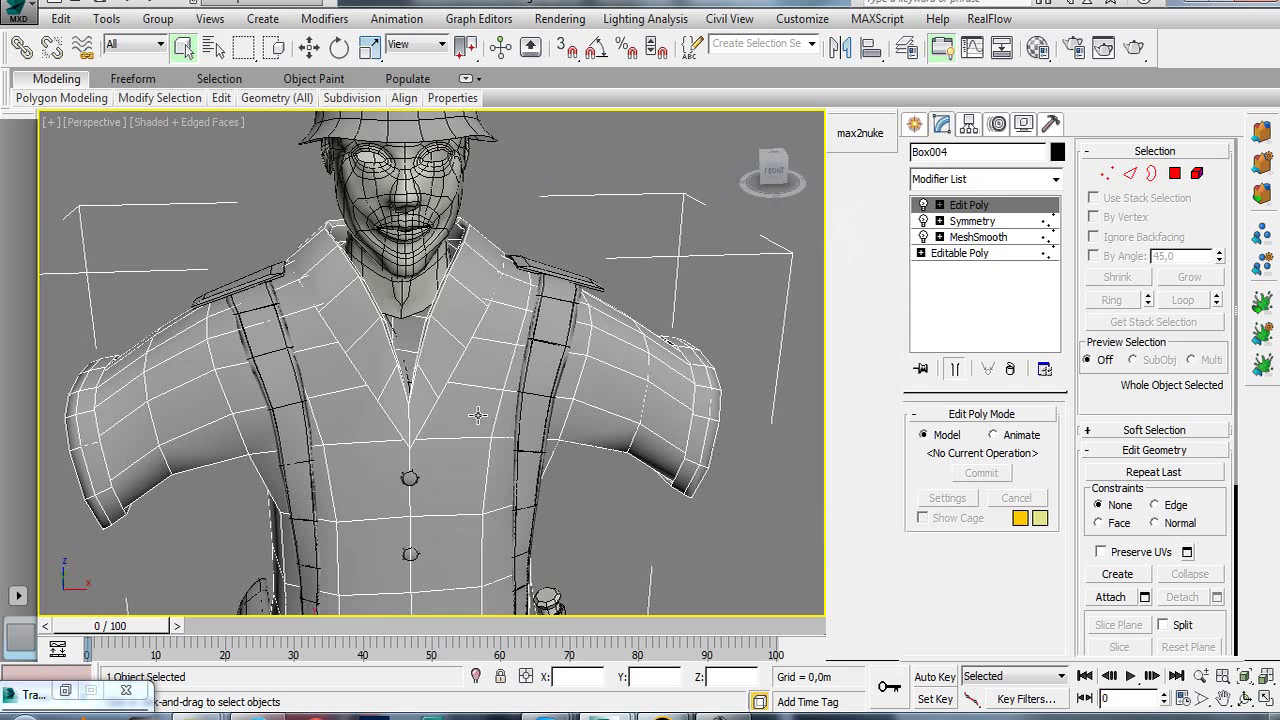
middle_drag(459, 444, 463, 376)
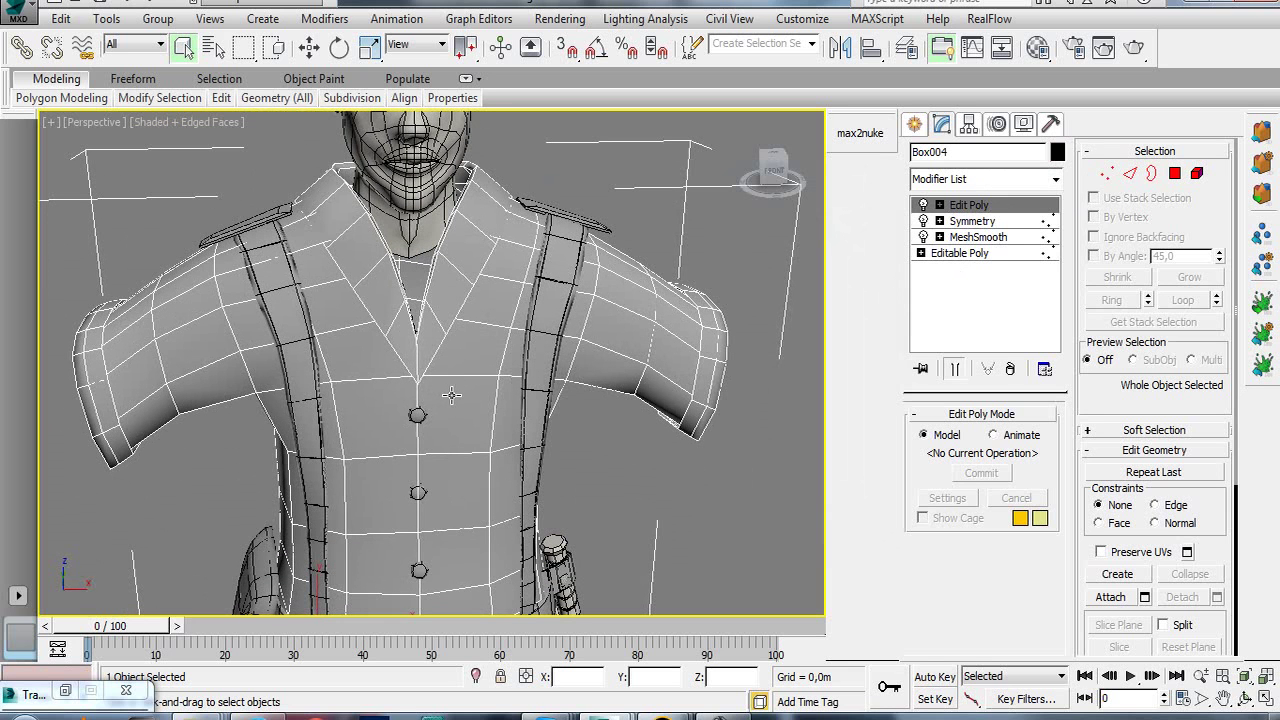
mouse_move(452, 395)
alt+middle_down()
mouse_move(375, 370)
mouse_move(443, 374)
mouse_move(466, 425)
mouse_move(452, 420)
mouse_move(470, 418)
mouse_move(457, 414)
mouse_move(462, 426)
alt+middle_up()
scroll(462, 426, down, 3)
scroll(460, 420, up, 5)
scroll(455, 412, up, 3)
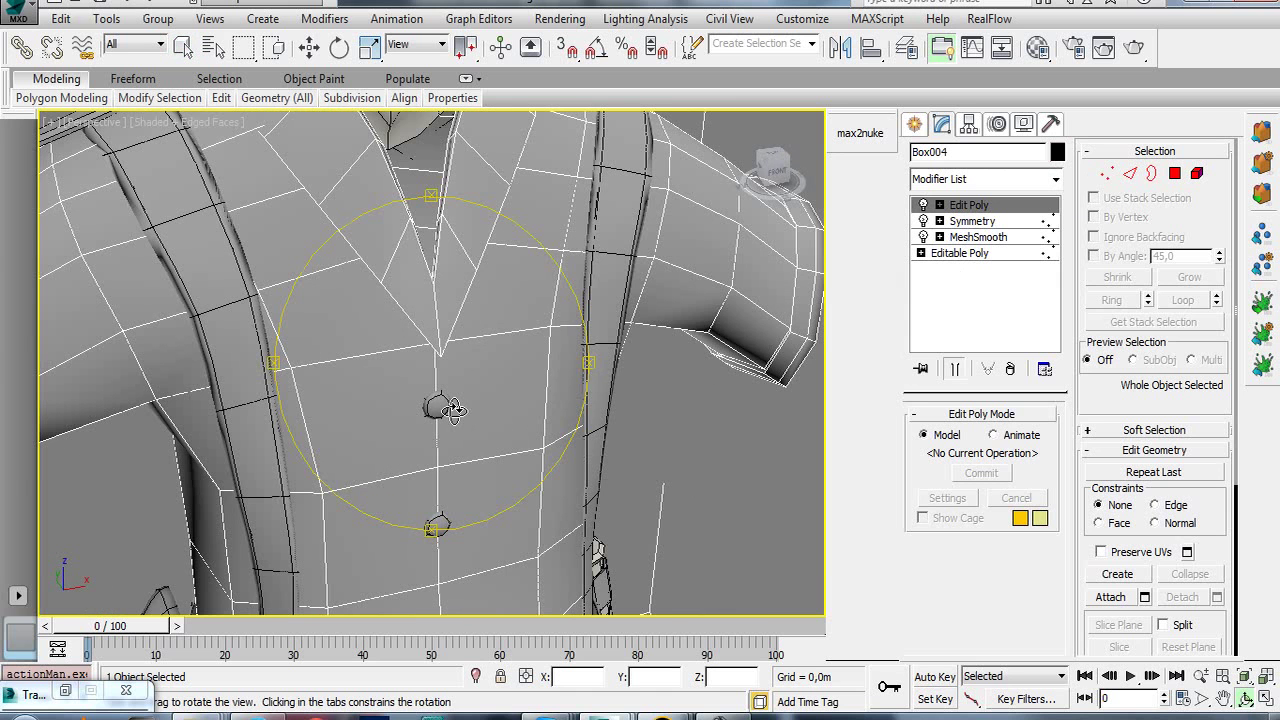
key(q)
click(436, 404)
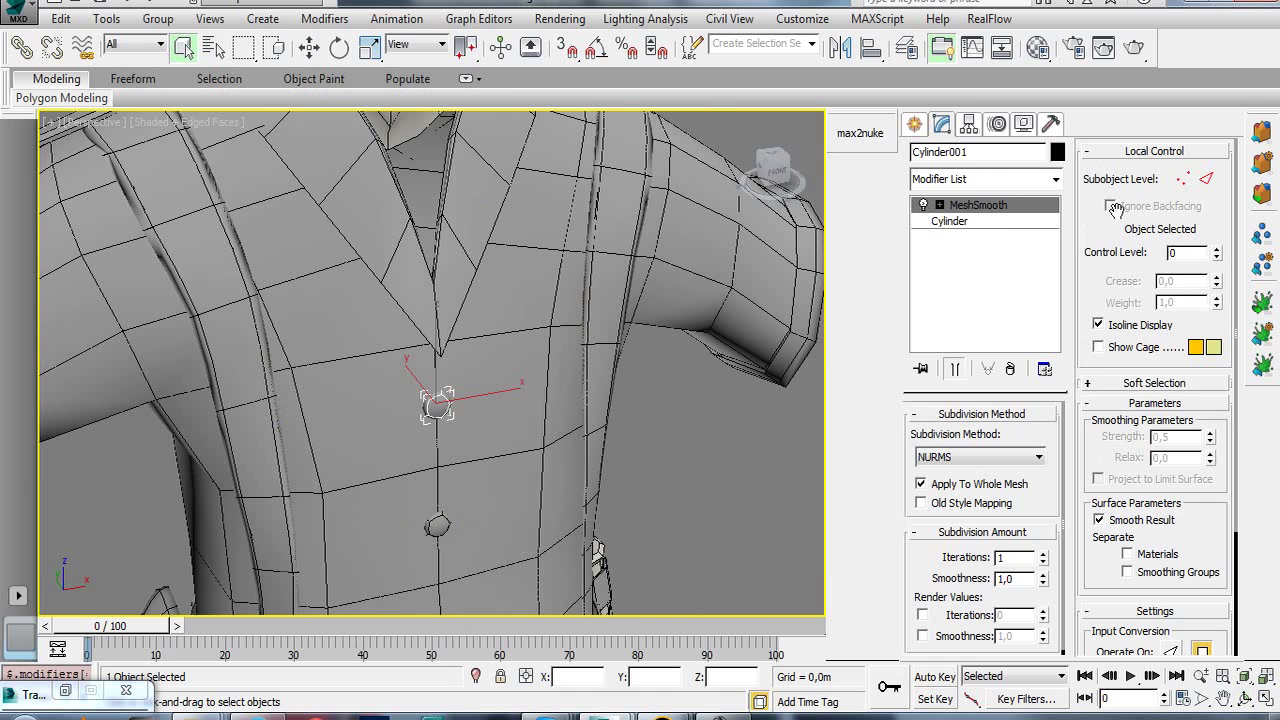
click(1012, 368)
- Remove MeshSmooth from the second and third chest buttons
click(437, 527)
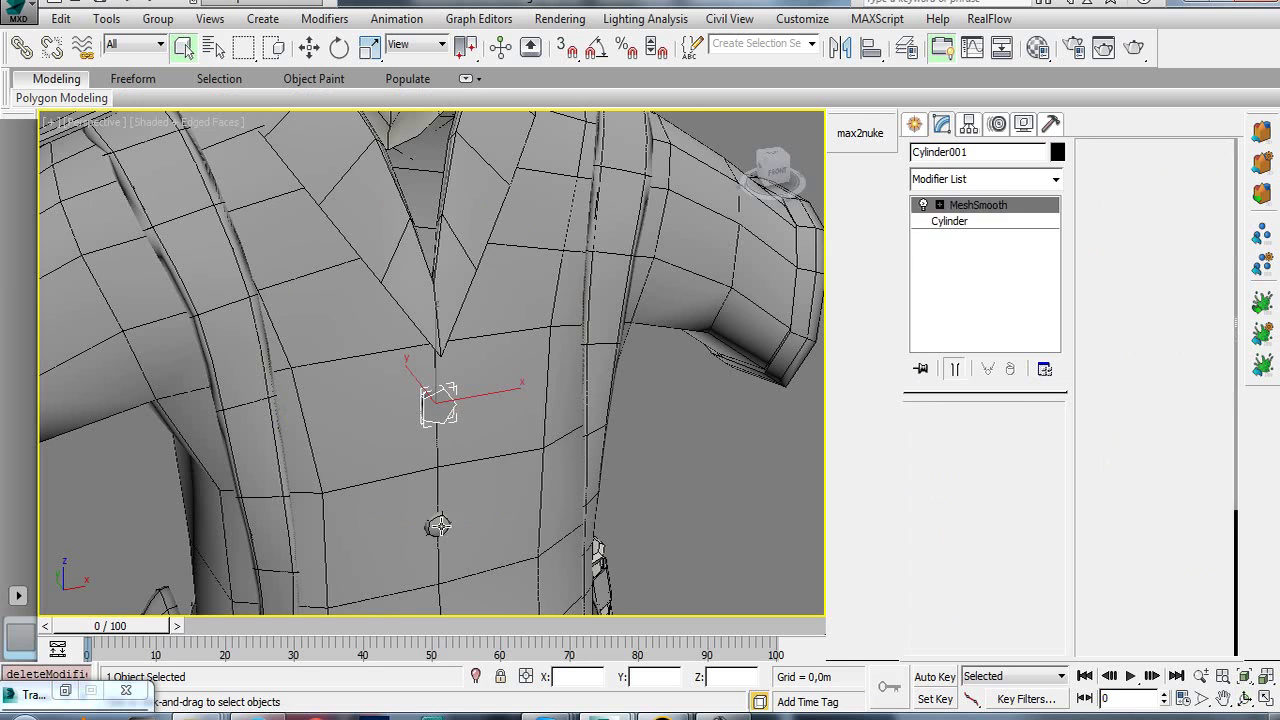
middle_drag(450, 500, 450, 283)
click(1010, 369)
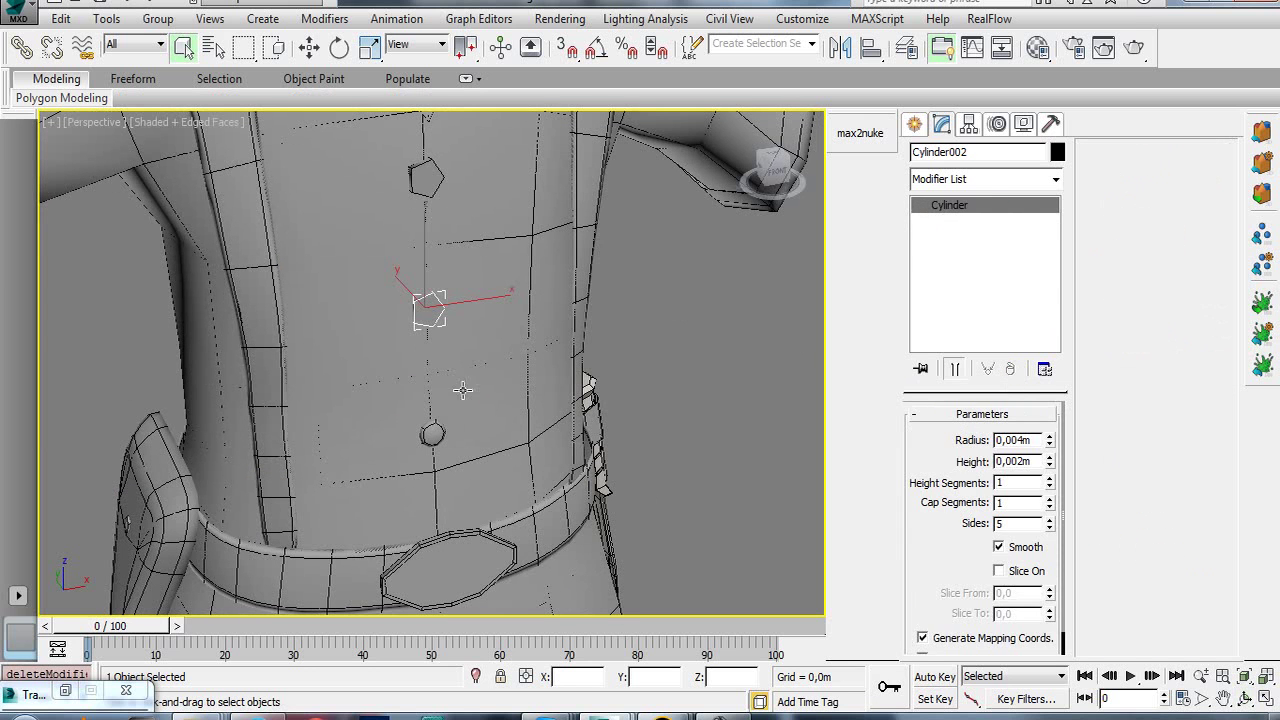
click(431, 434)
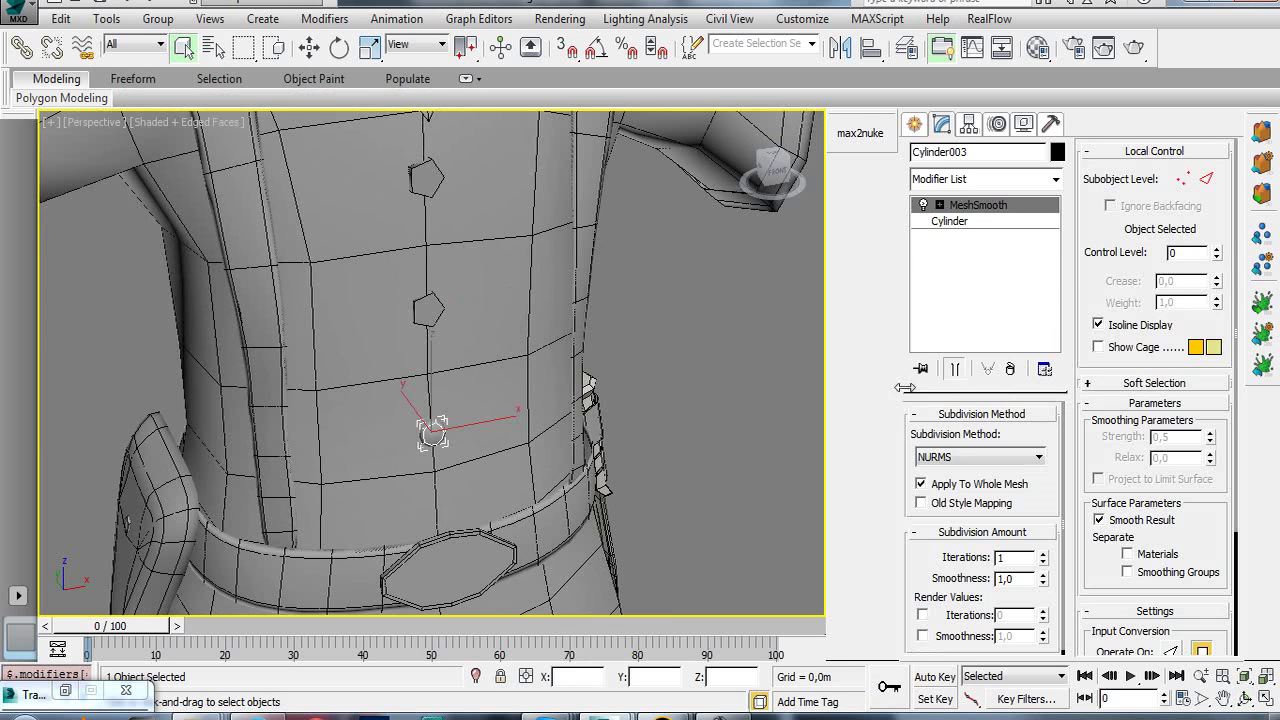
click(1010, 369)
- Remove MeshSmooth from the left and right shoulder straps
scroll(430, 350, down, 3)
mouse_move(388, 354)
middle_down()
mouse_move(408, 400)
mouse_move(365, 360)
middle_up()
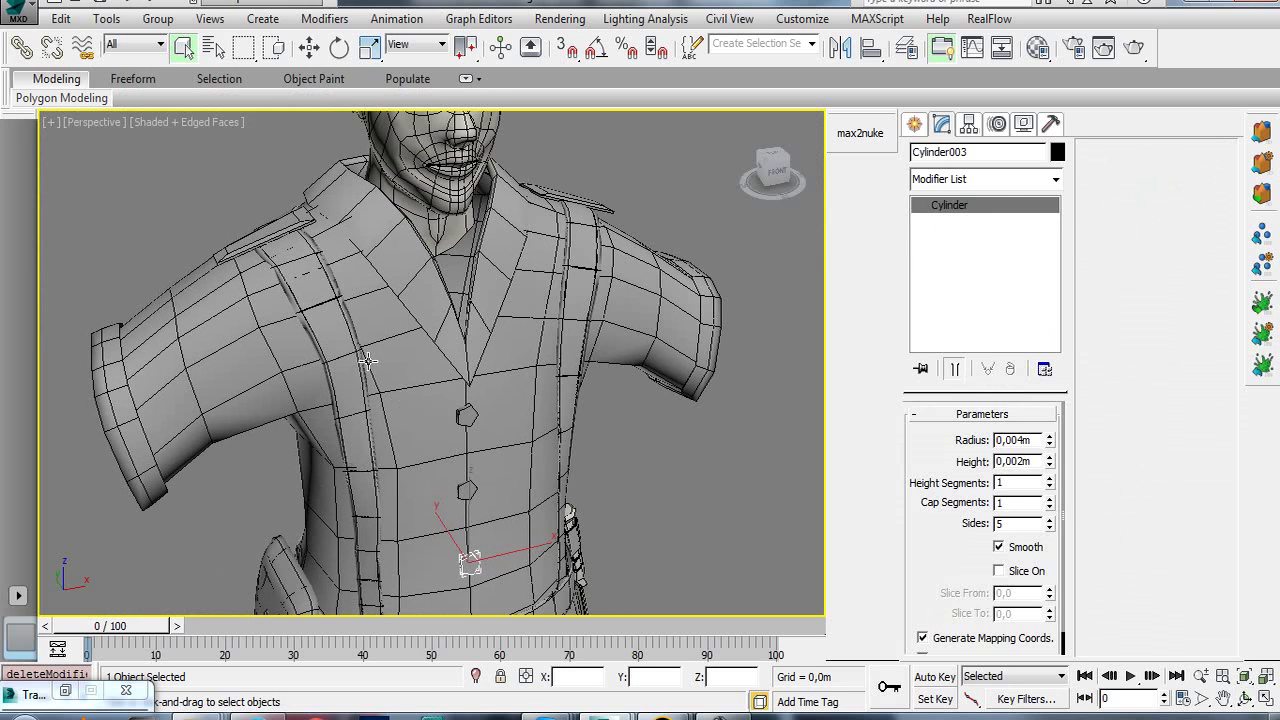
click(350, 357)
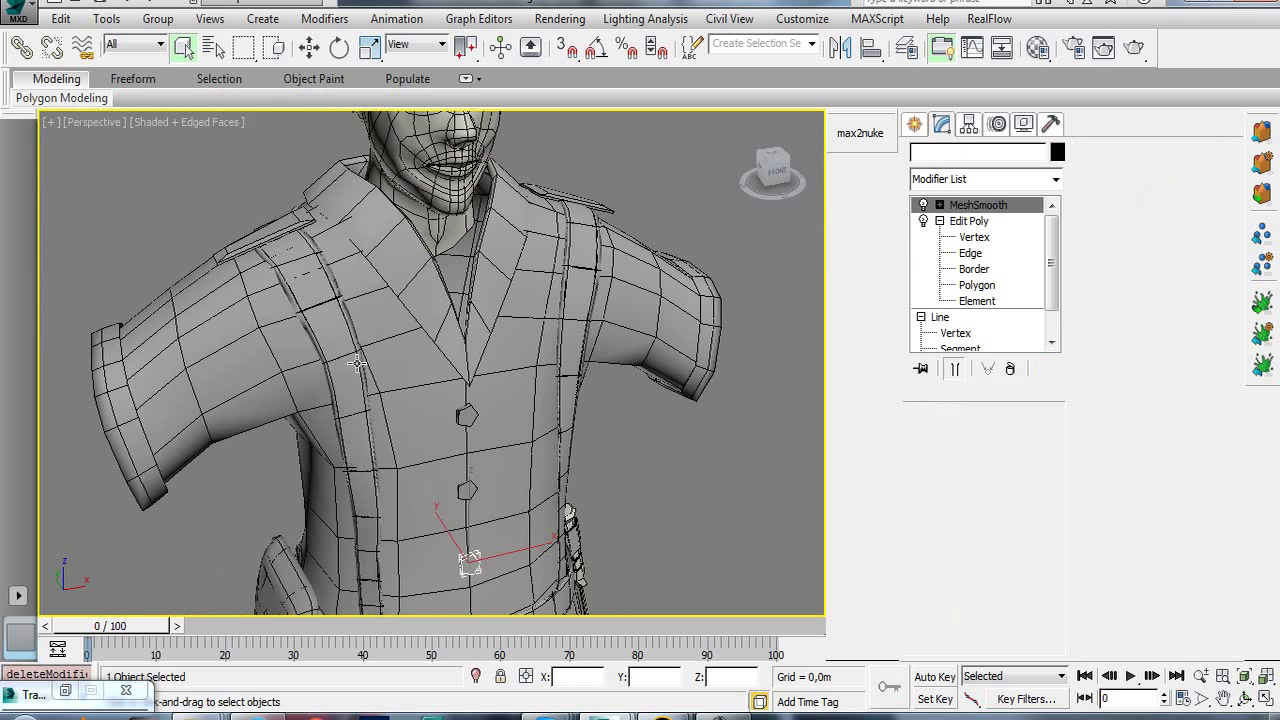
click(1008, 369)
click(585, 318)
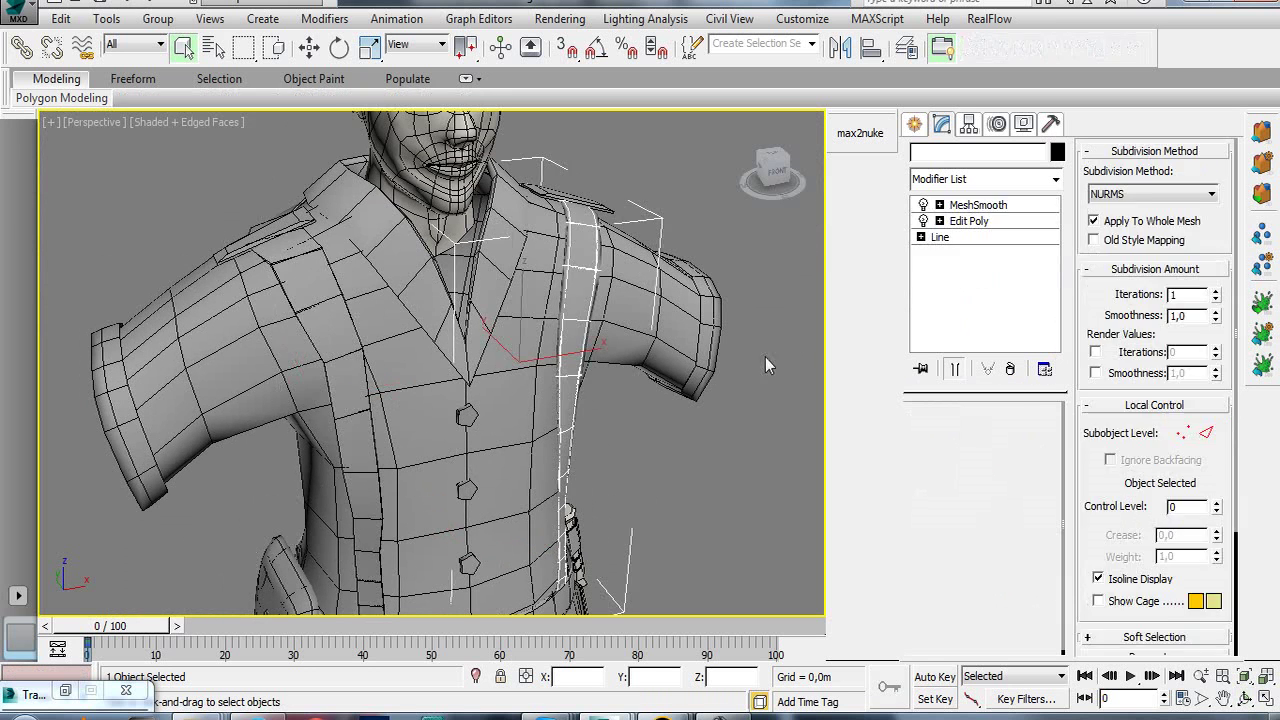
click(1010, 369)
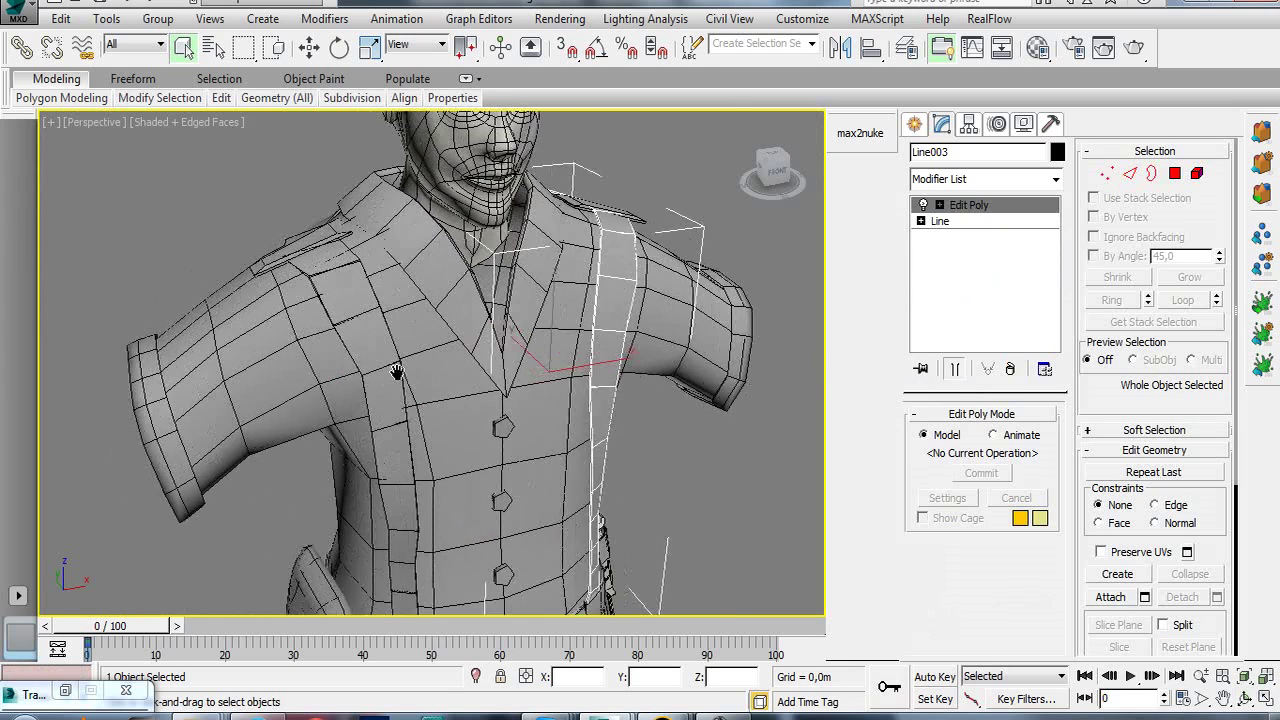
- Orbit to a three-quarter view of the torso and select the belt buckle
scroll(394, 370, up, 5)
key(ctrl+r)
scroll(365, 355, down, 3)
drag(504, 316, 340, 390)
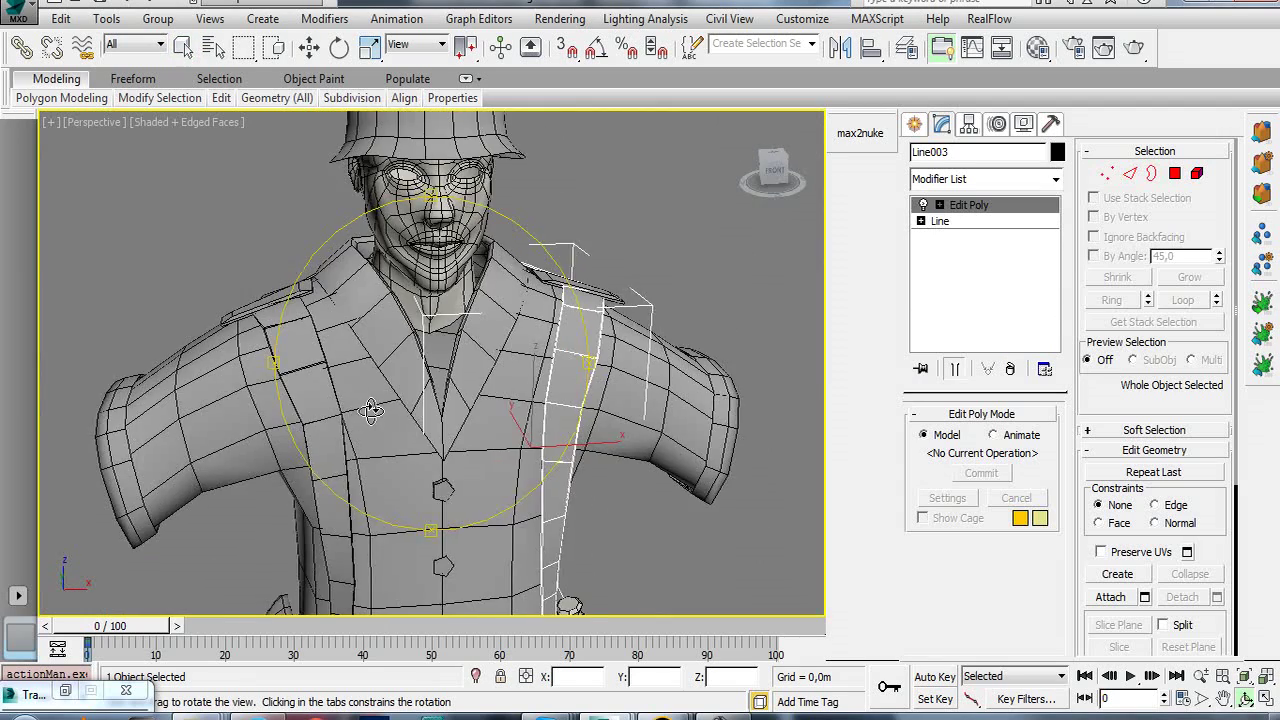
middle_drag(340, 390, 355, 273)
mouse_move(370, 344)
middle_down()
mouse_move(380, 268)
mouse_move(480, 110)
middle_up()
right_click(388, 459)
click(388, 459)
- Select the soldier body mesh and reframe the view on the whole character
click(513, 385)
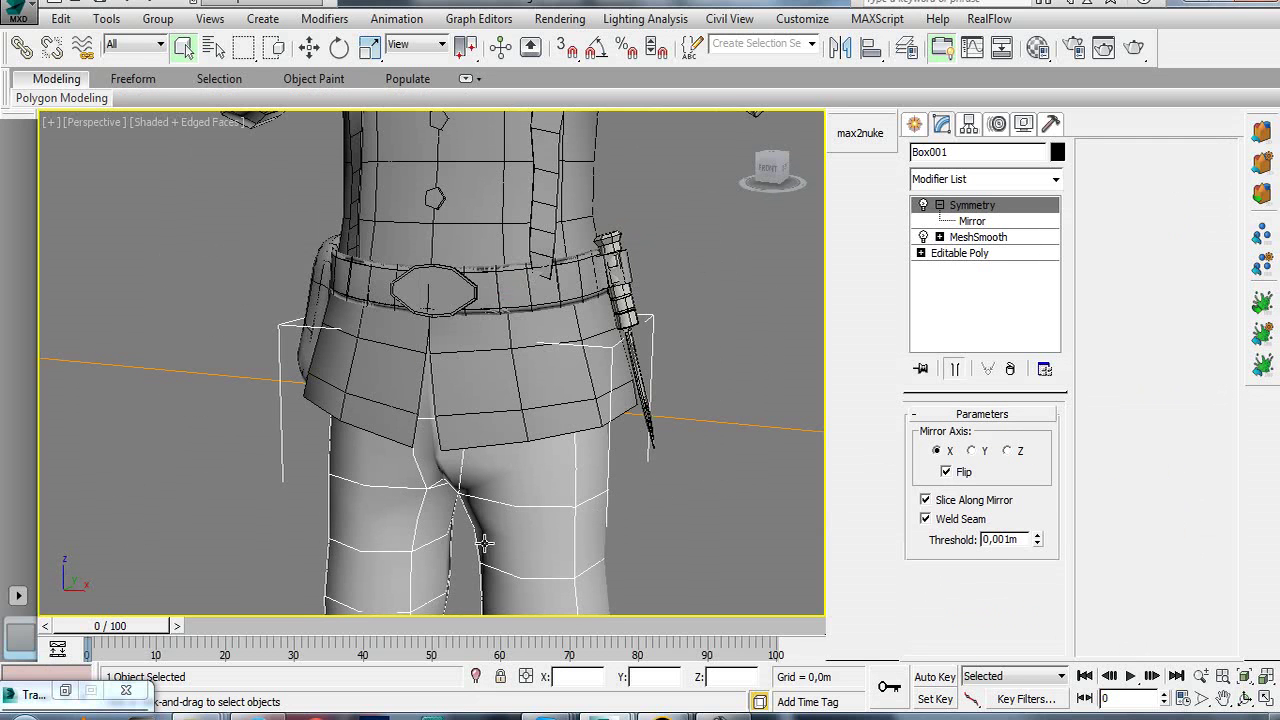
middle_drag(484, 543, 600, 386)
scroll(608, 386, down, 3)
scroll(610, 420, down, 3)
scroll(614, 490, down, 3)
middle_drag(555, 494, 429, 399)
scroll(536, 462, up, 2)
scroll(536, 462, up, 3)
scroll(536, 462, up, 2)
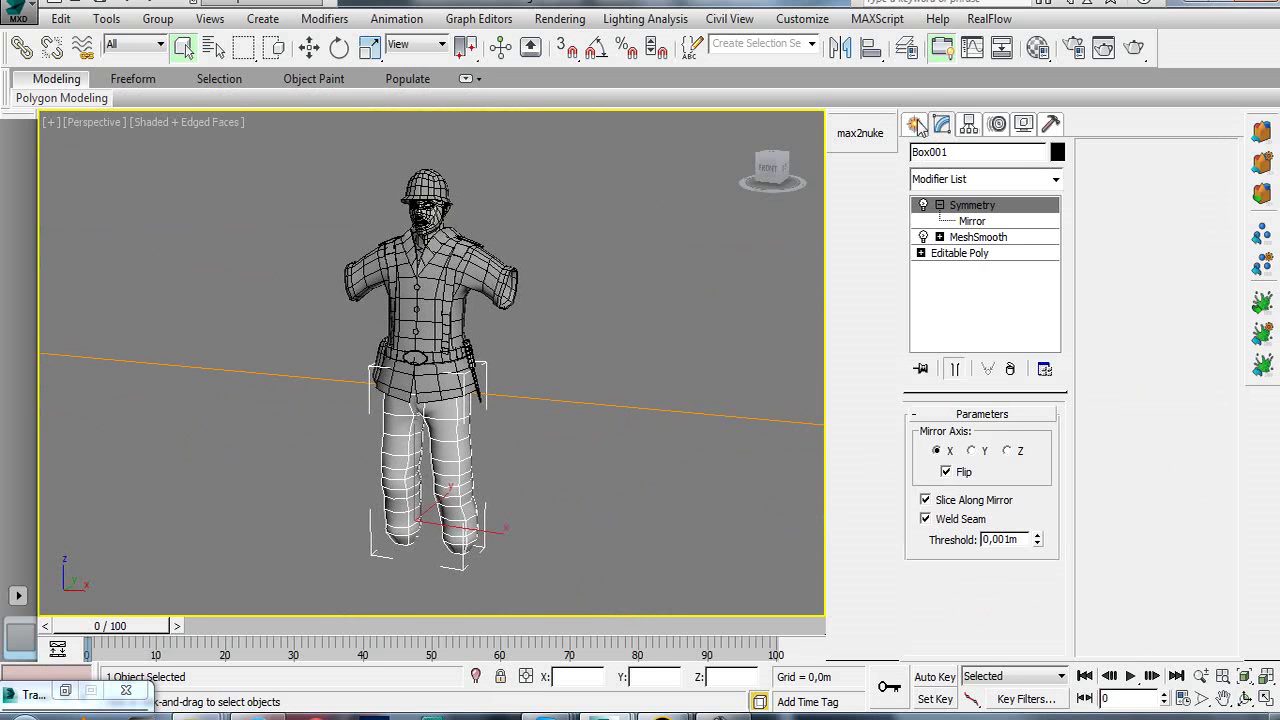
- Create a biped Bip001 with Height 1,8m next to the character
click(918, 126)
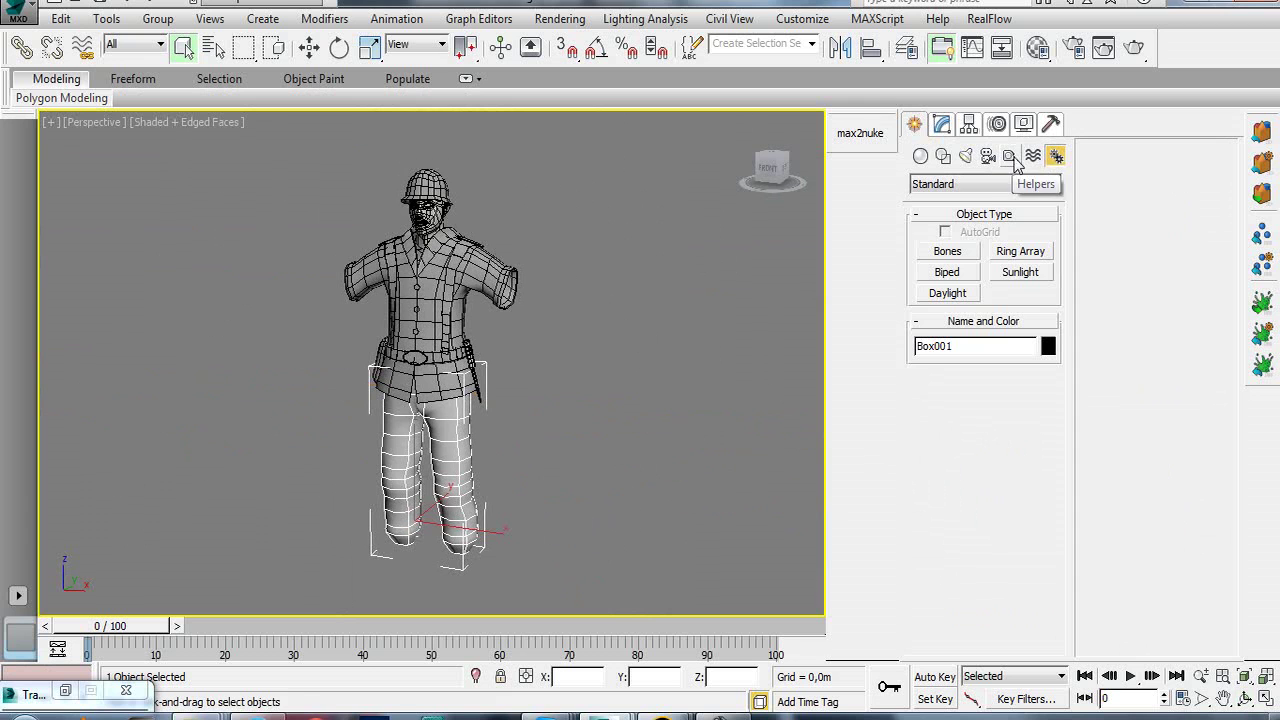
click(948, 274)
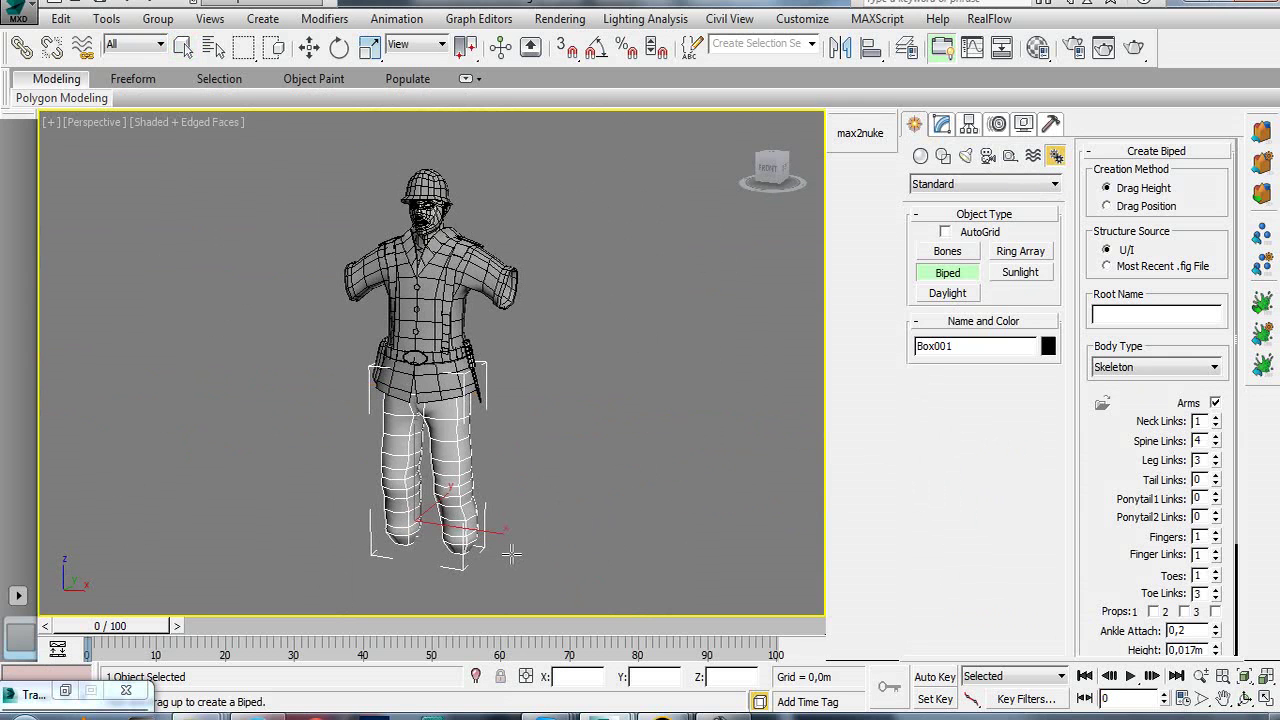
drag(502, 554, 505, 437)
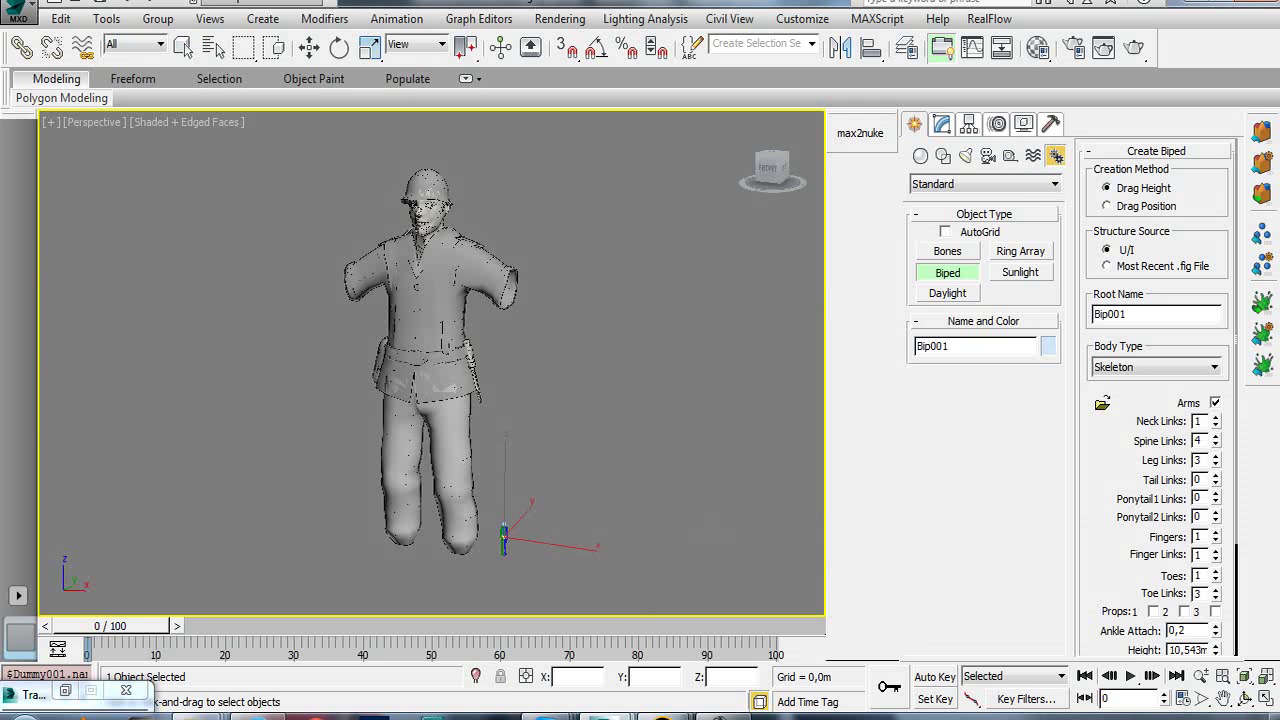
scroll(1117, 540, down, 3)
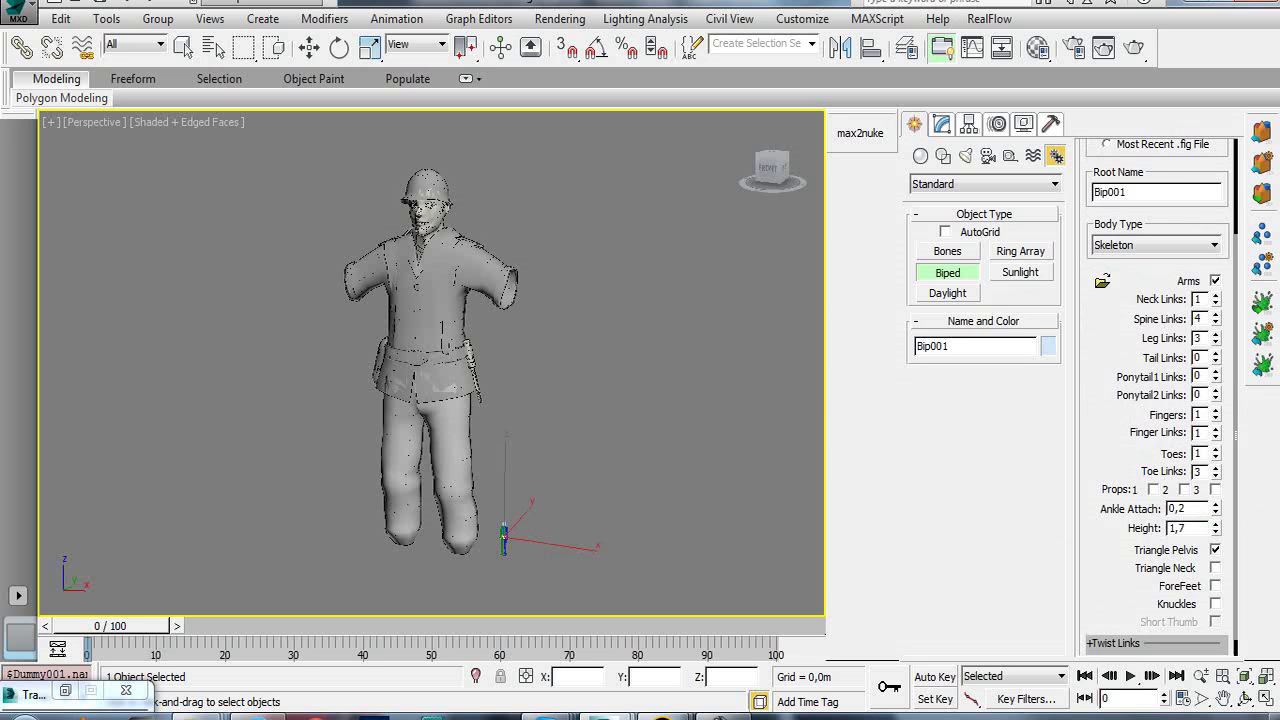
text(8m)
key(Return)
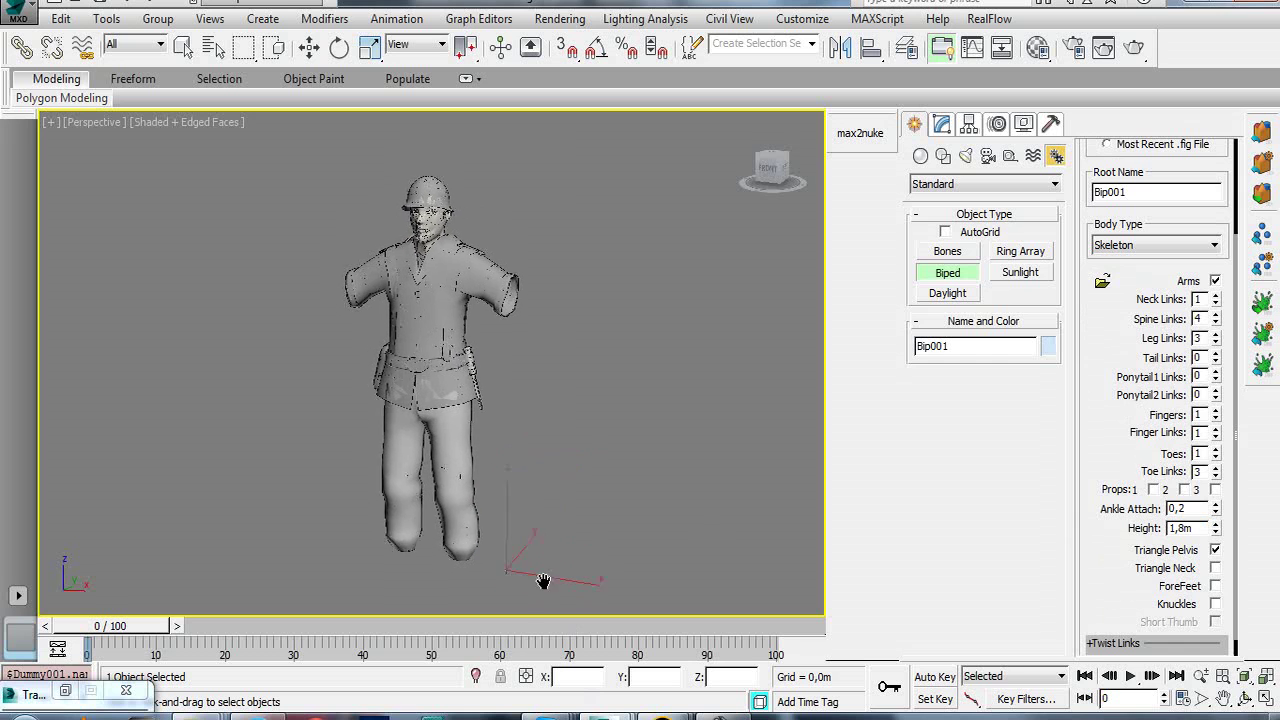
- Finish biped creation and switch to the Front view
right_click(576, 559)
key(f)
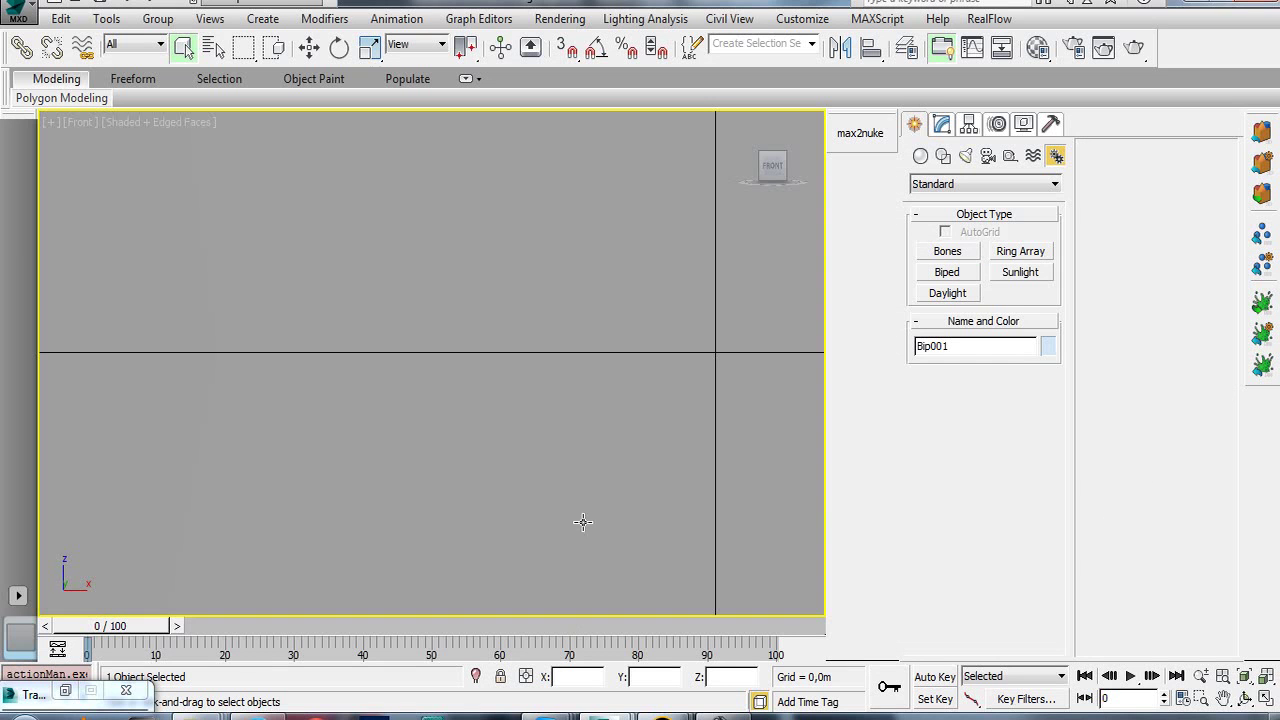
scroll(700, 428, down, 2)
scroll(507, 407, down, 6)
scroll(508, 408, up, 5)
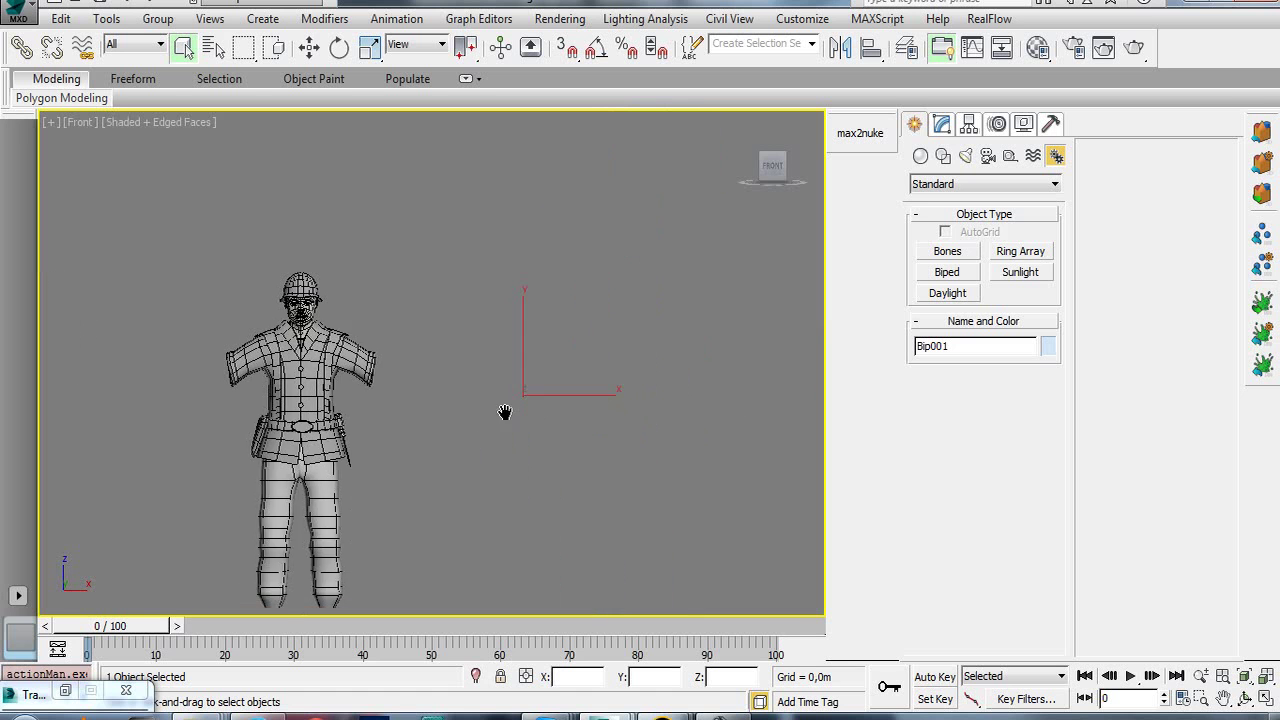
- Move the biped root down to the character's feet, aligning it in Front and Top views
right_click(486, 380)
click(537, 402)
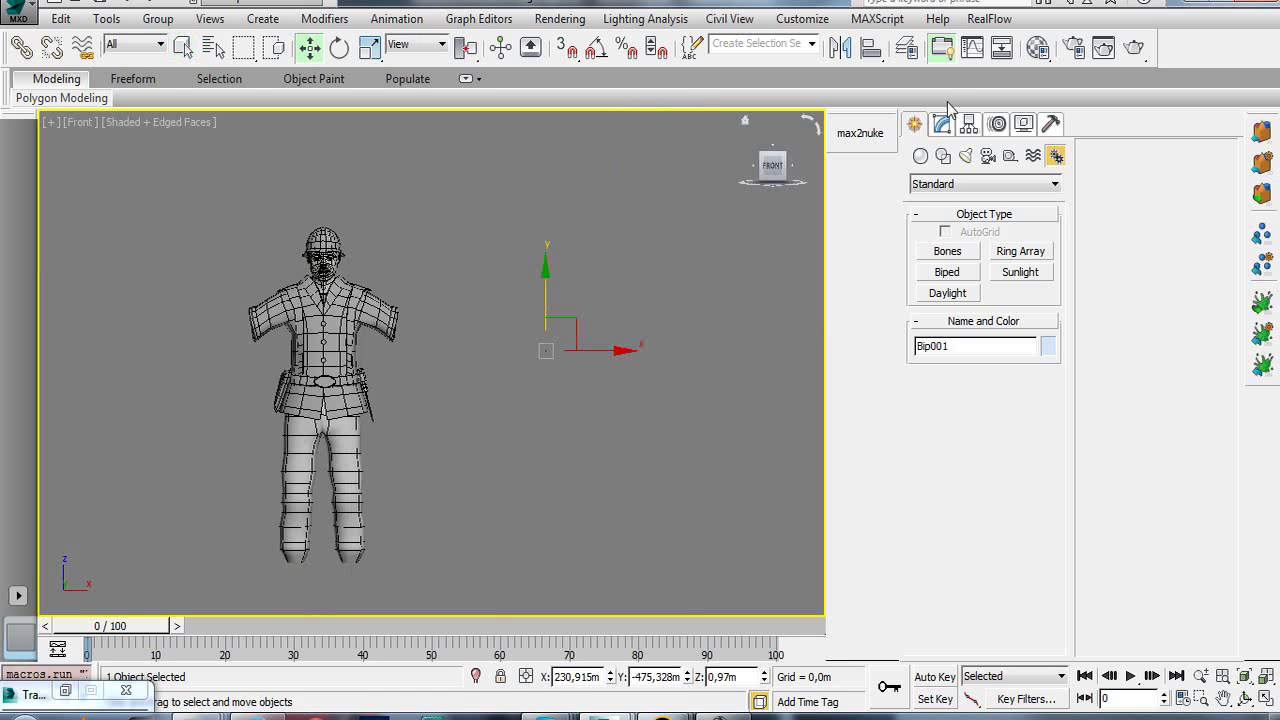
click(997, 125)
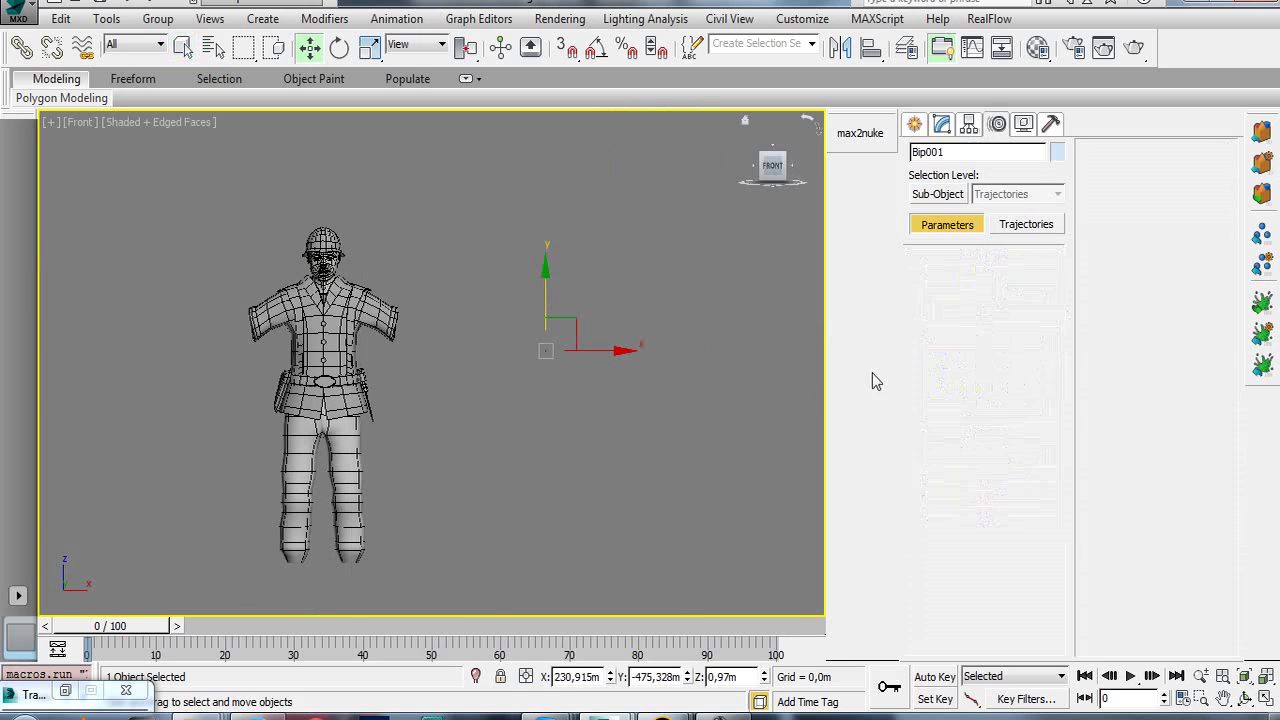
drag(565, 337, 411, 530)
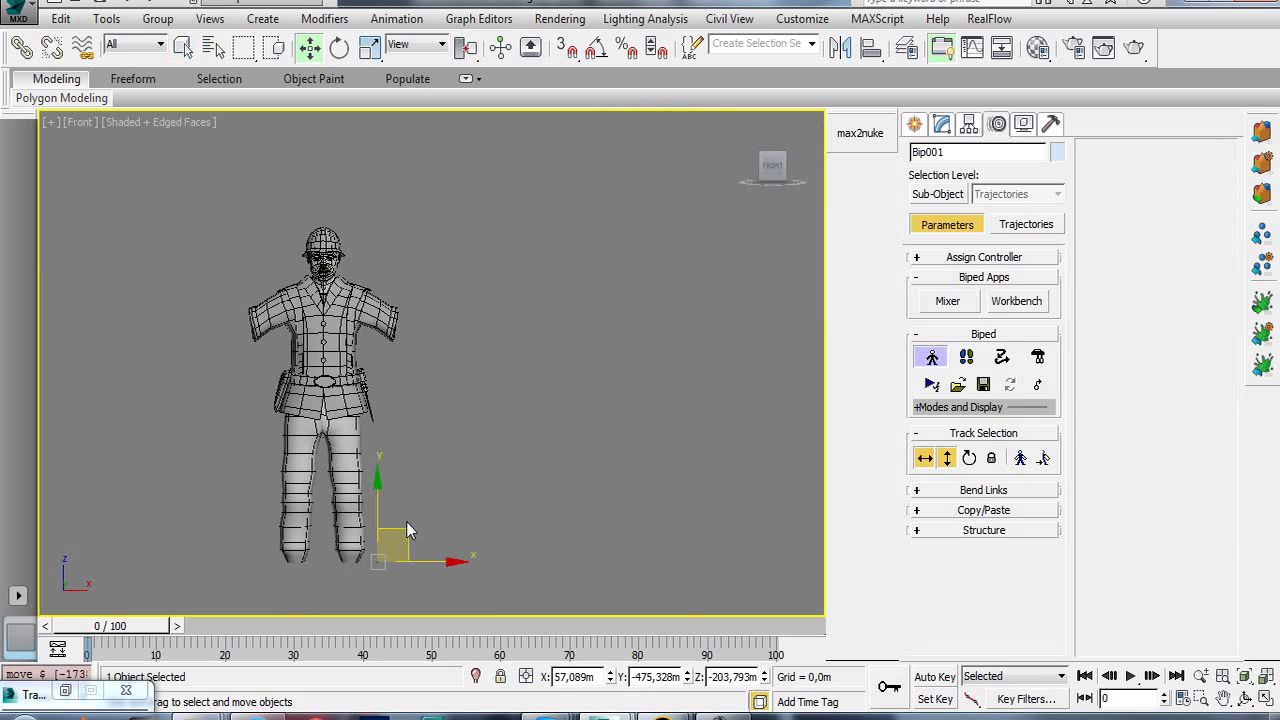
key(t)
scroll(420, 483, down, 3)
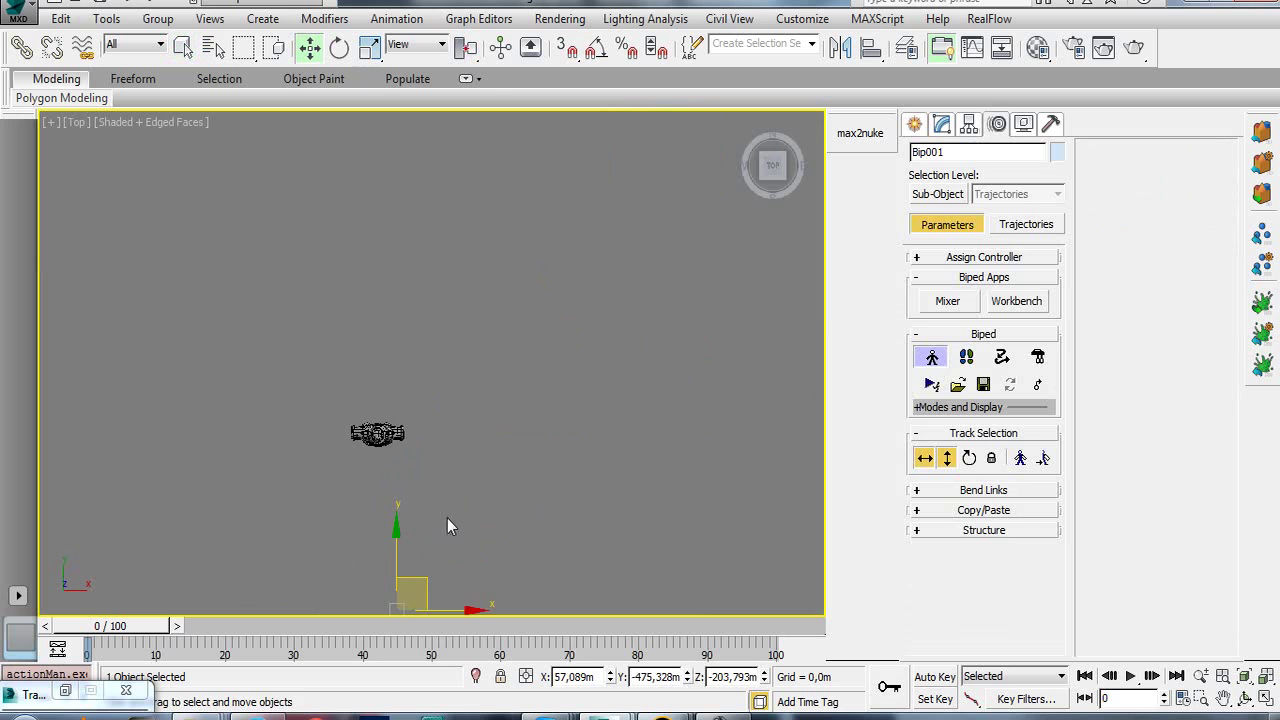
middle_drag(447, 518, 455, 480)
drag(409, 510, 420, 340)
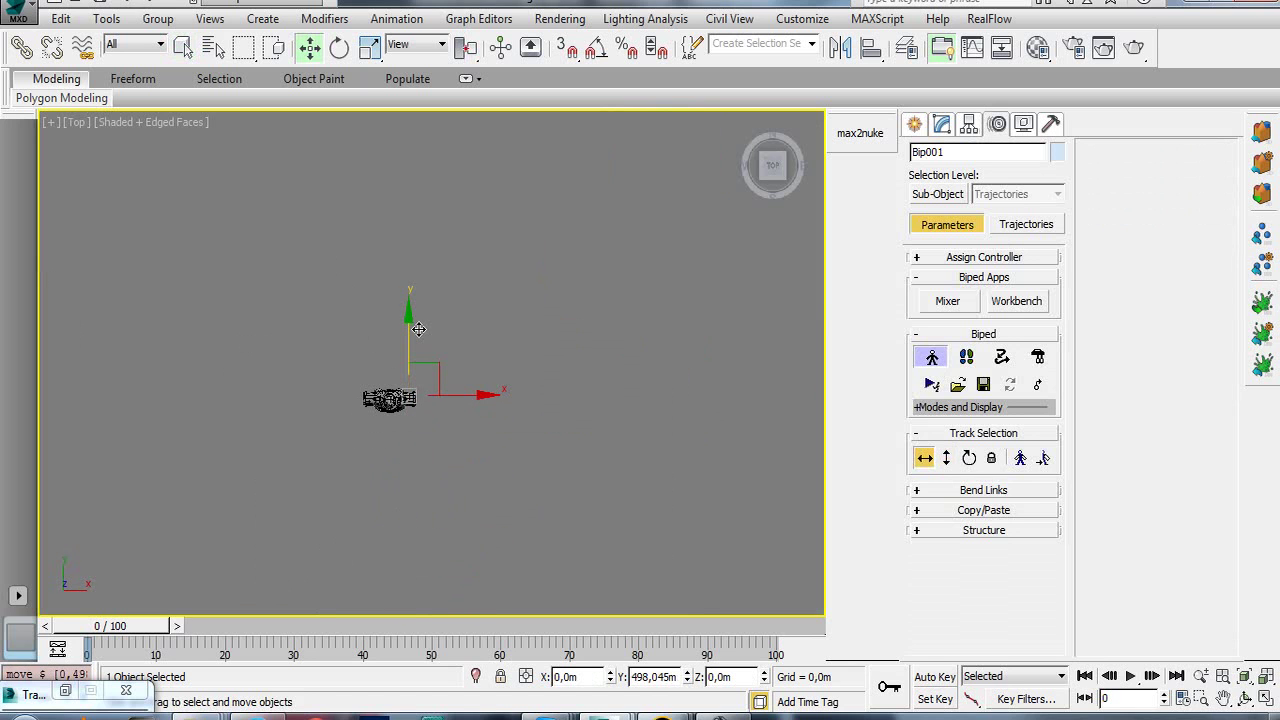
key(f)
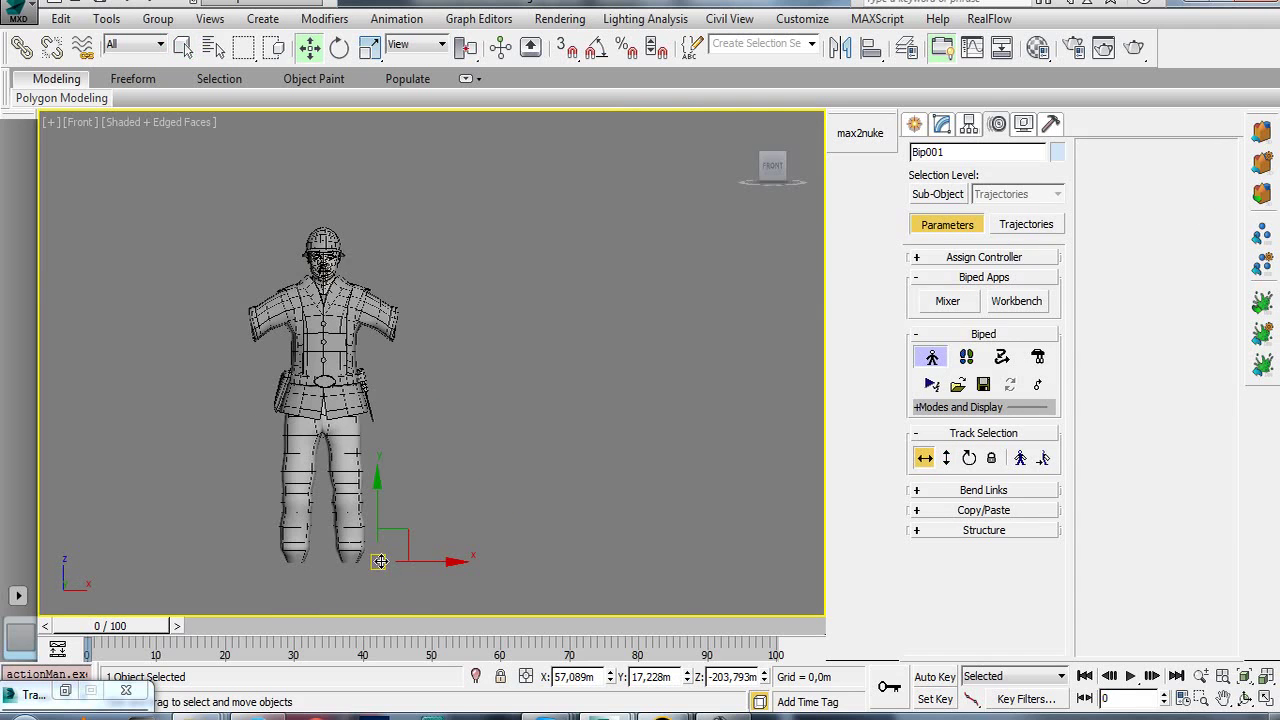
- In Expert Mode, box-select all 17 character parts and open the Scale Transform Type-In
key(ctrl+x)
scroll(648, 594, up, 2)
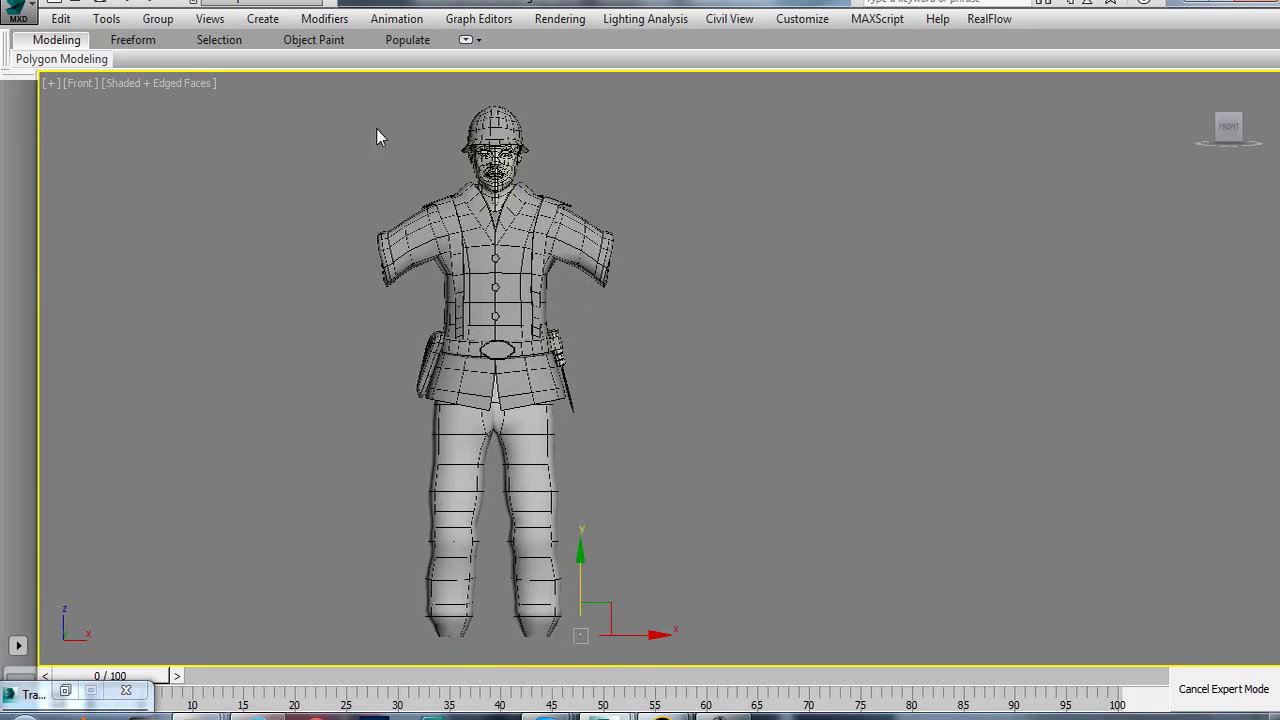
drag(690, 547, 690, 547)
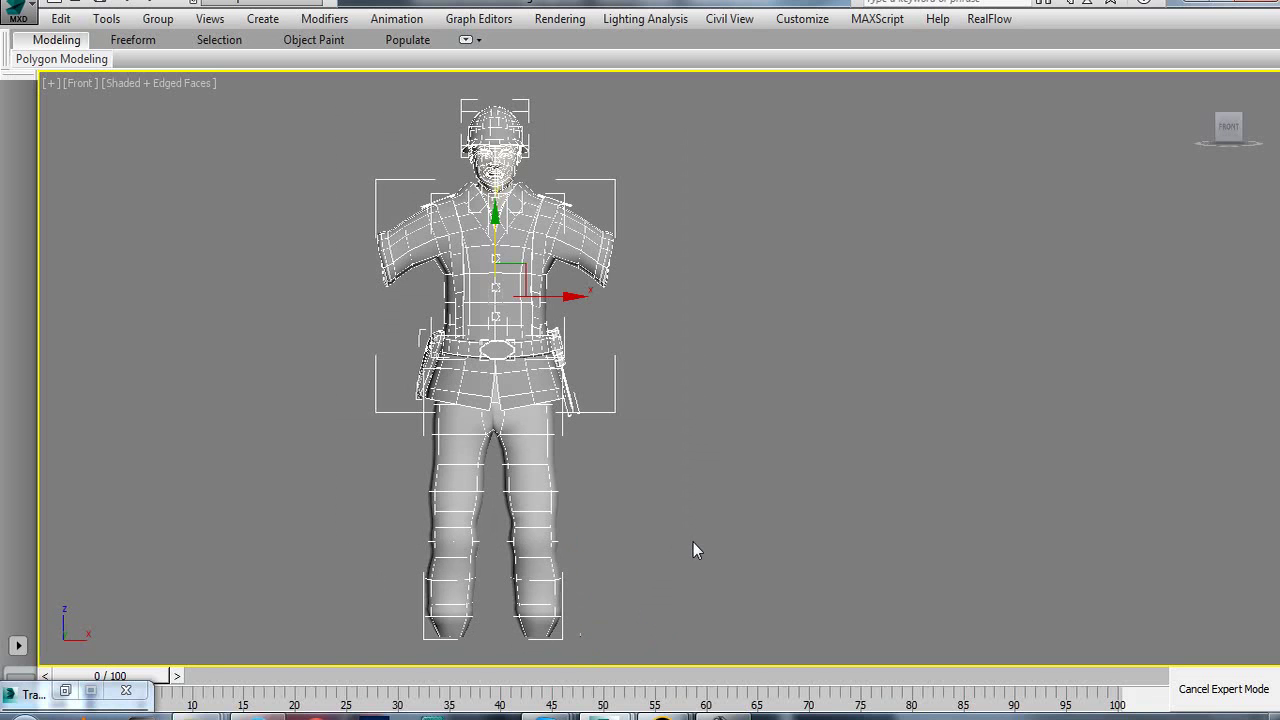
key(ctrl+x)
click(369, 48)
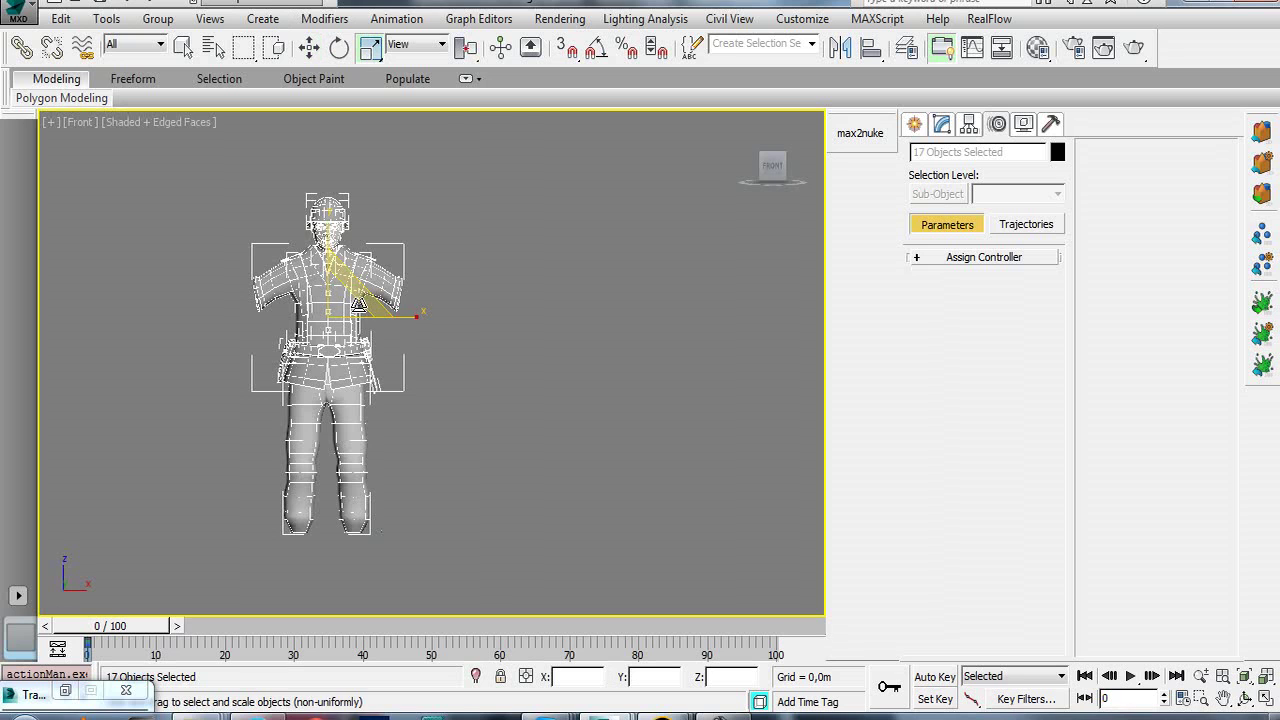
right_click(378, 54)
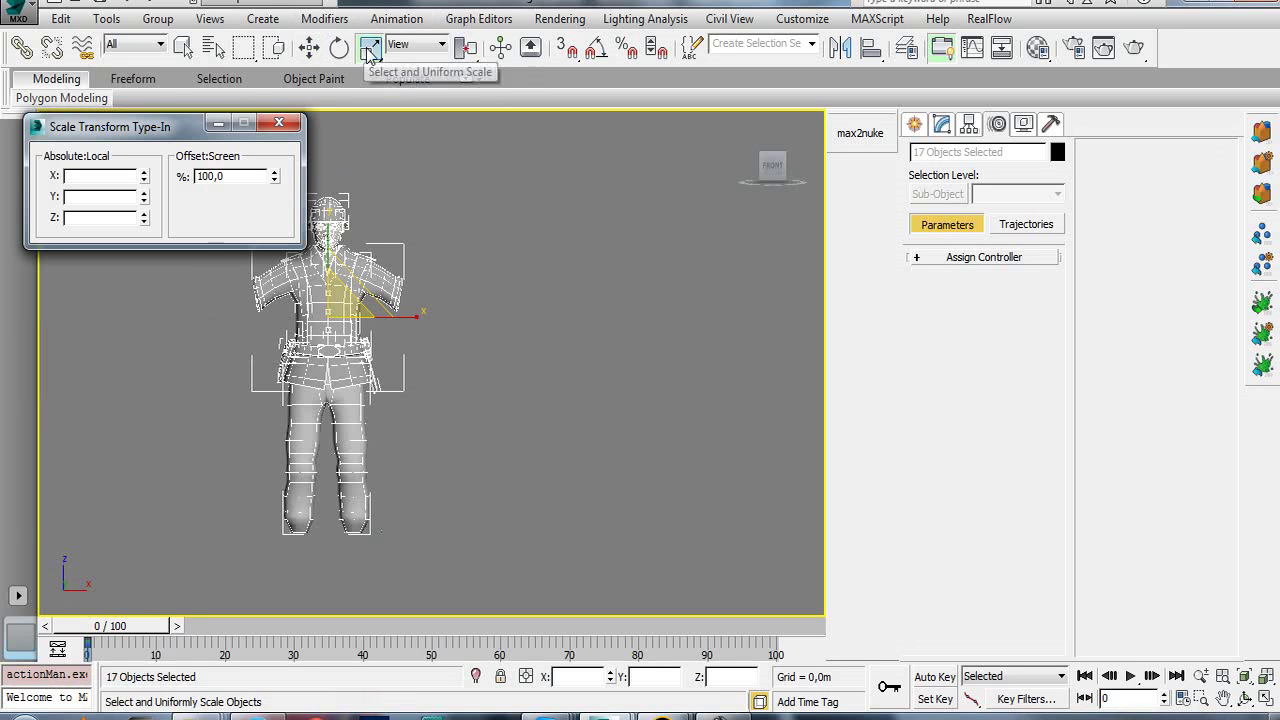
- Scale the character parts by a 10% offset twice, then close the Type-In
text(10)
key(Return)
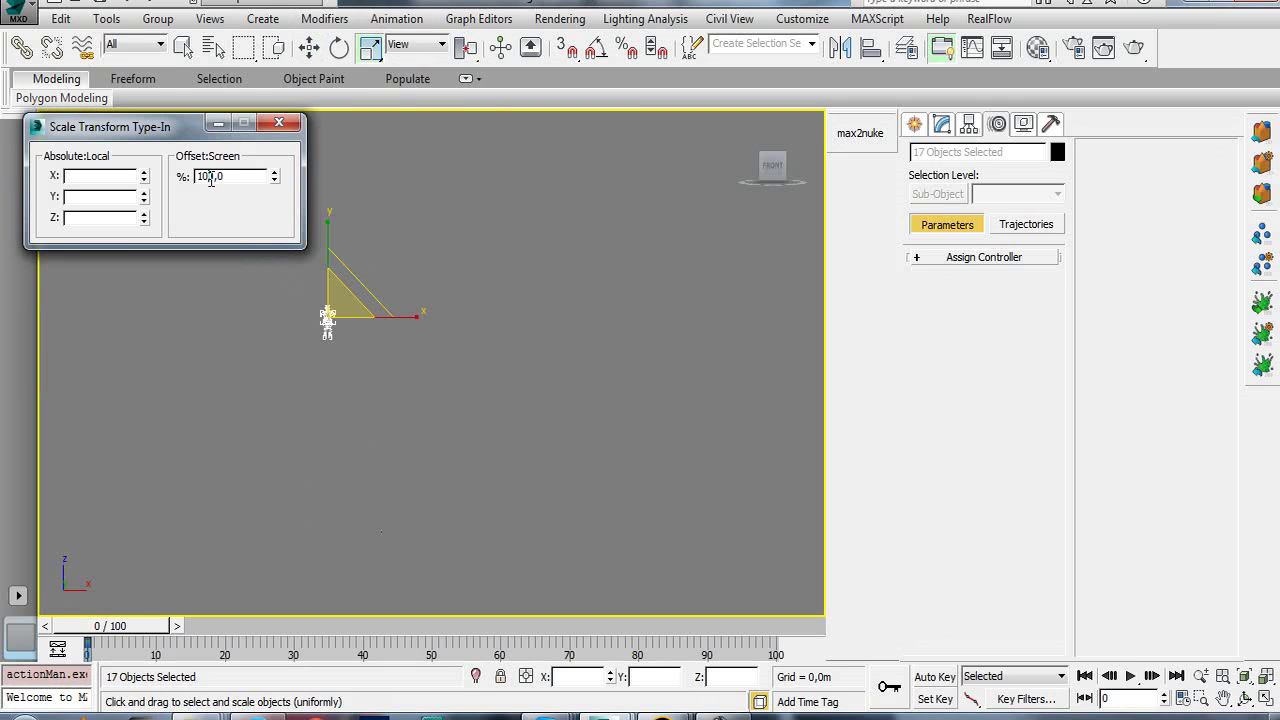
text(10)
key(Return)
click(286, 127)
- Move the shrunken character lower in the Front view
right_click(334, 386)
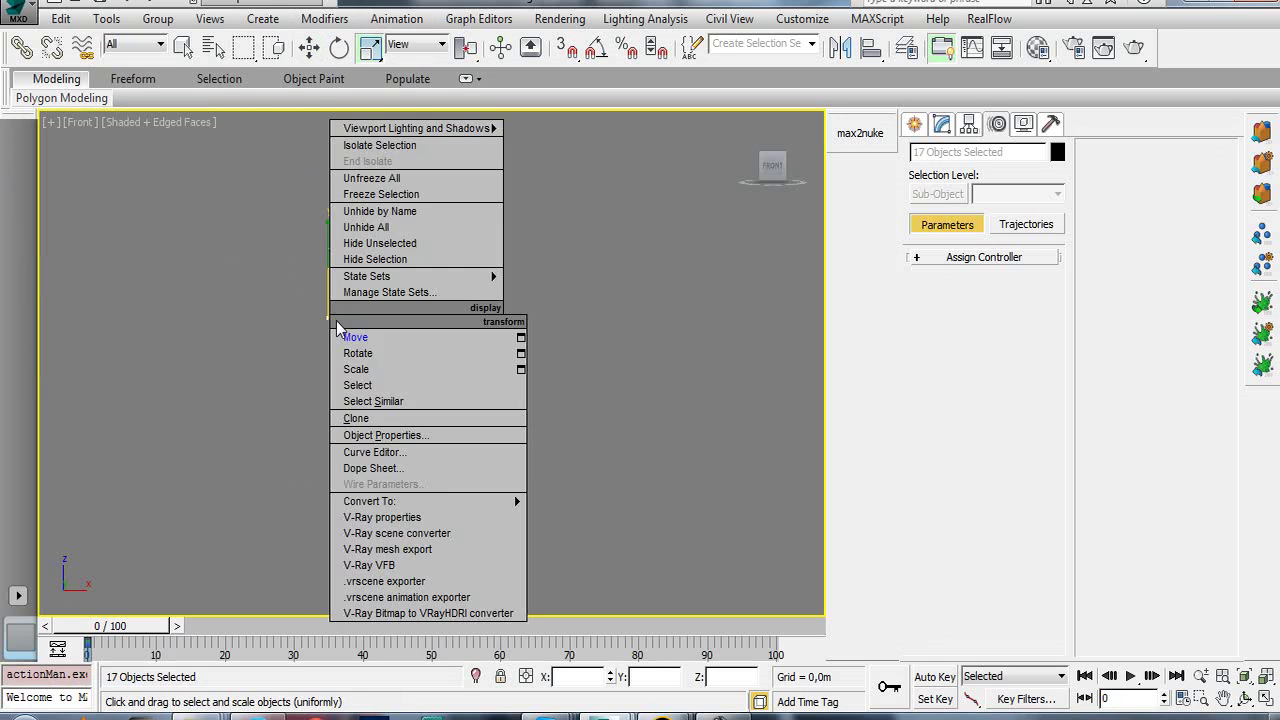
click(349, 417)
drag(346, 300, 420, 508)
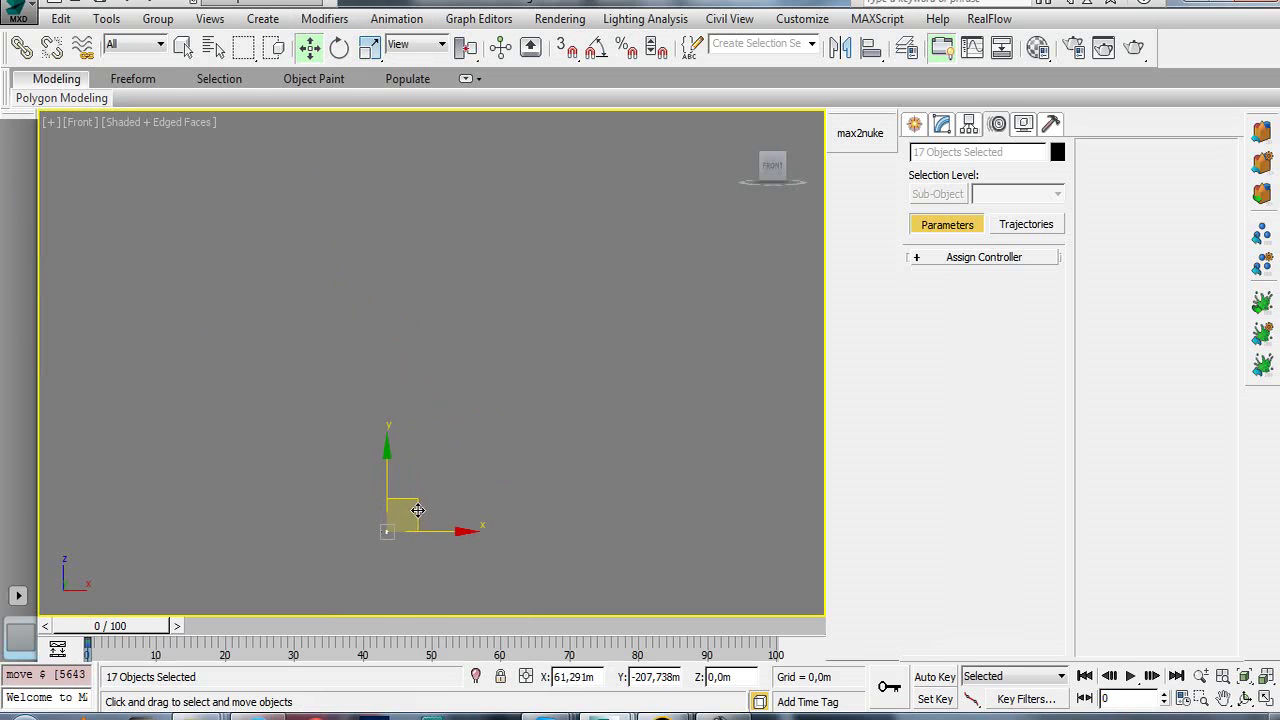
- Drag the shrunken character onto the small biped in the Front view
scroll(420, 508, down, 2)
scroll(547, 380, down, 3)
middle_drag(547, 380, 550, 362)
drag(586, 292, 269, 427)
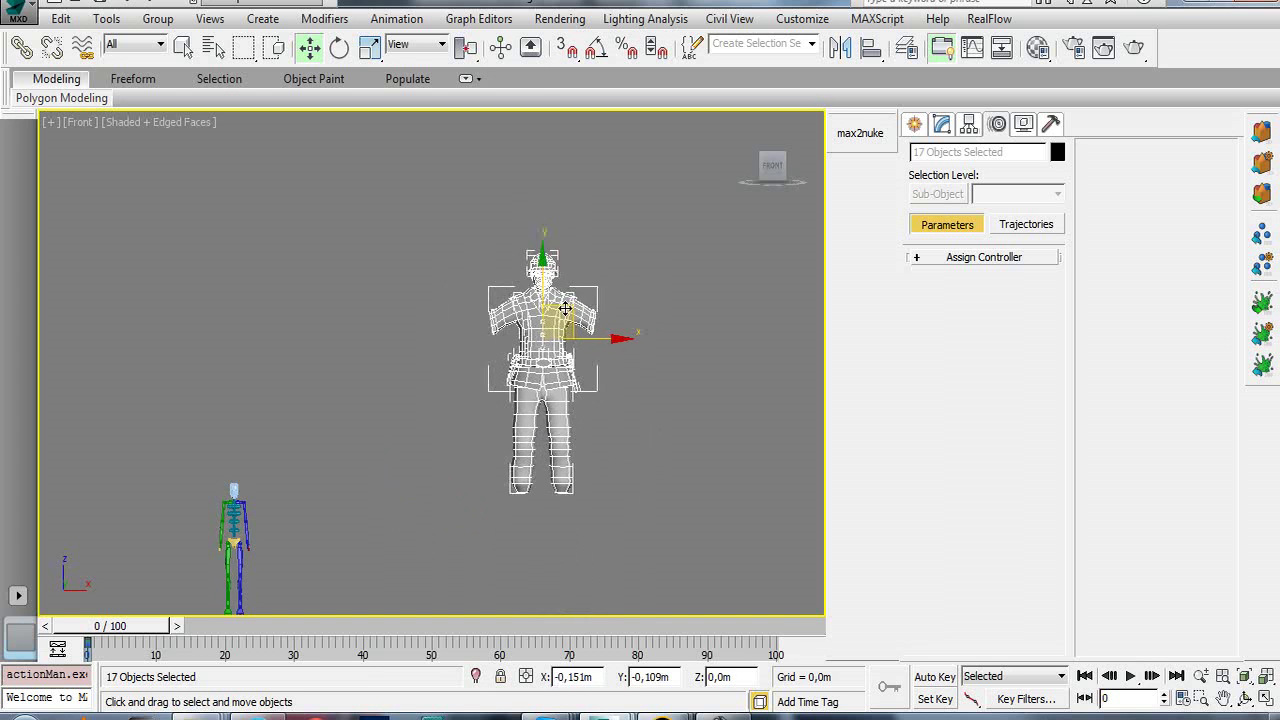
middle_drag(269, 427, 500, 330)
scroll(540, 280, up, 1)
scroll(555, 260, up, 2)
scroll(563, 252, up, 2)
drag(553, 245, 546, 241)
- Check the character's alignment with the biped in Perspective and Top views, then return to Front
key(p)
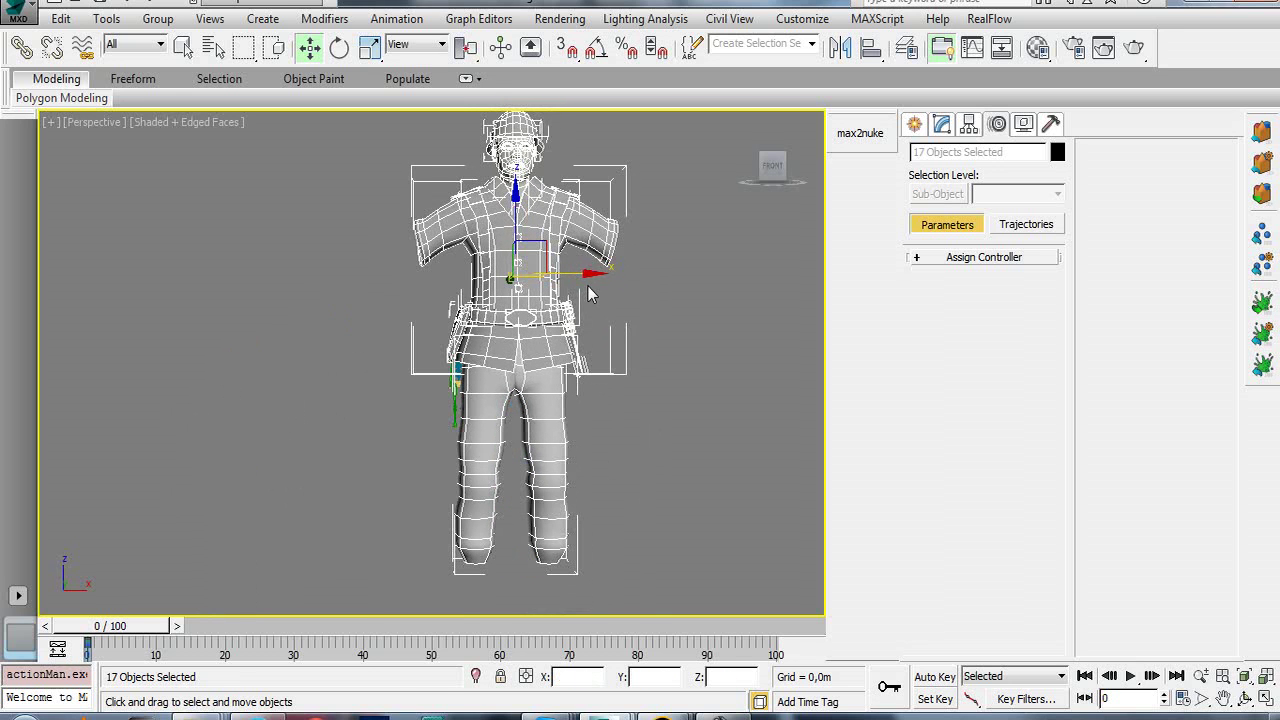
key(ctrl+r)
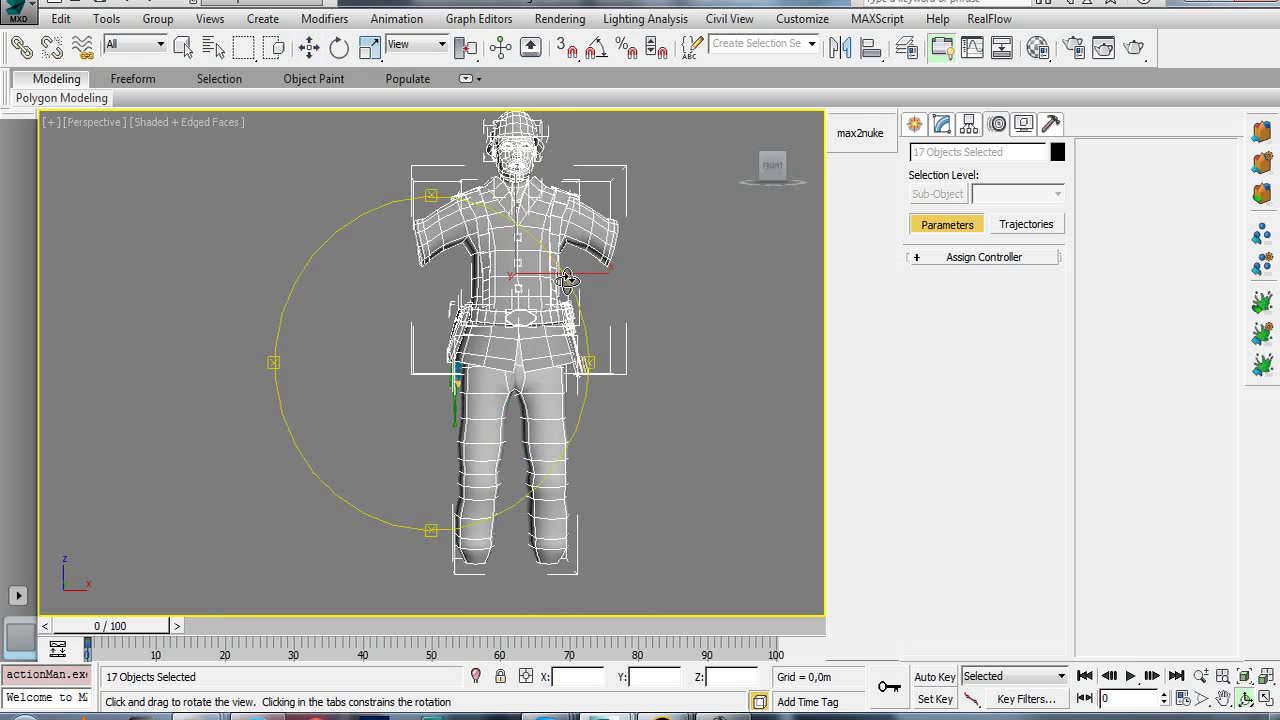
mouse_move(570, 310)
mouse_down()
mouse_move(517, 401)
mouse_move(451, 374)
mouse_move(451, 357)
mouse_move(449, 423)
mouse_move(467, 472)
mouse_move(442, 396)
mouse_move(451, 380)
mouse_move(316, 374)
mouse_move(429, 500)
mouse_move(423, 209)
mouse_up()
key(t)
key(w)
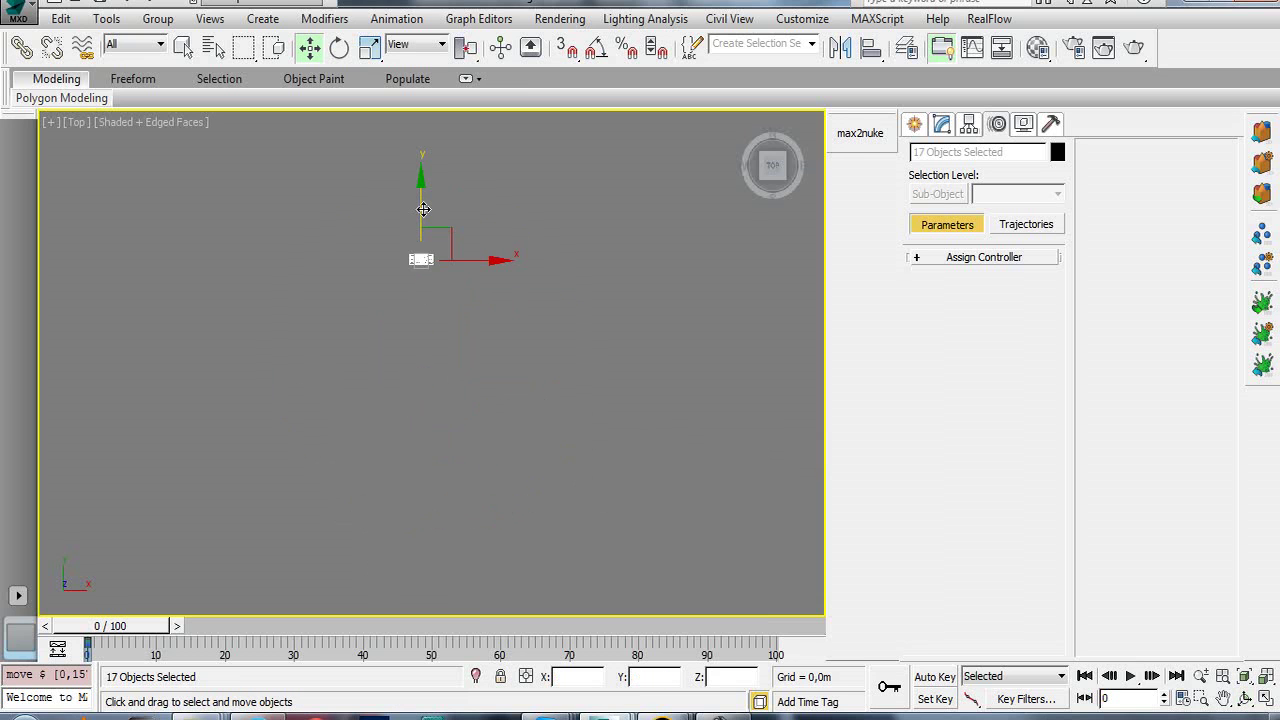
key(f)
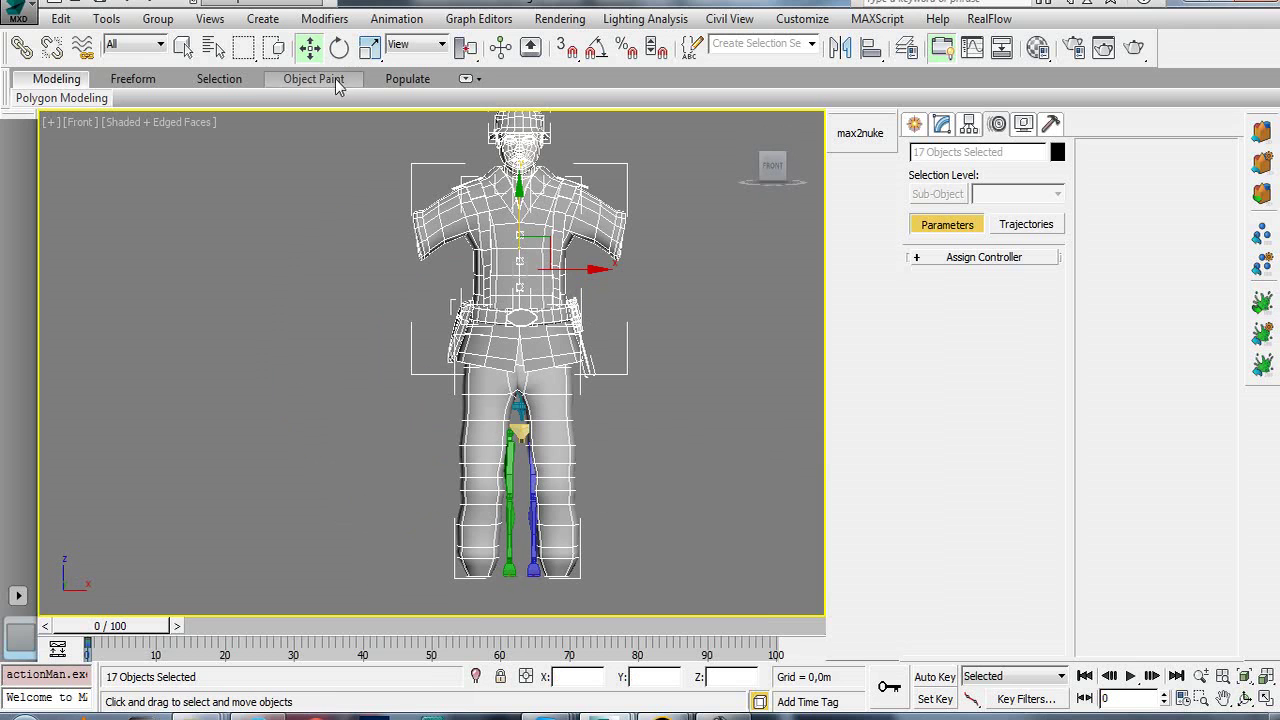
- Shrink the character with the scale spinner, move it down over the skeleton, and enable See-Through
click(368, 49)
right_click(366, 52)
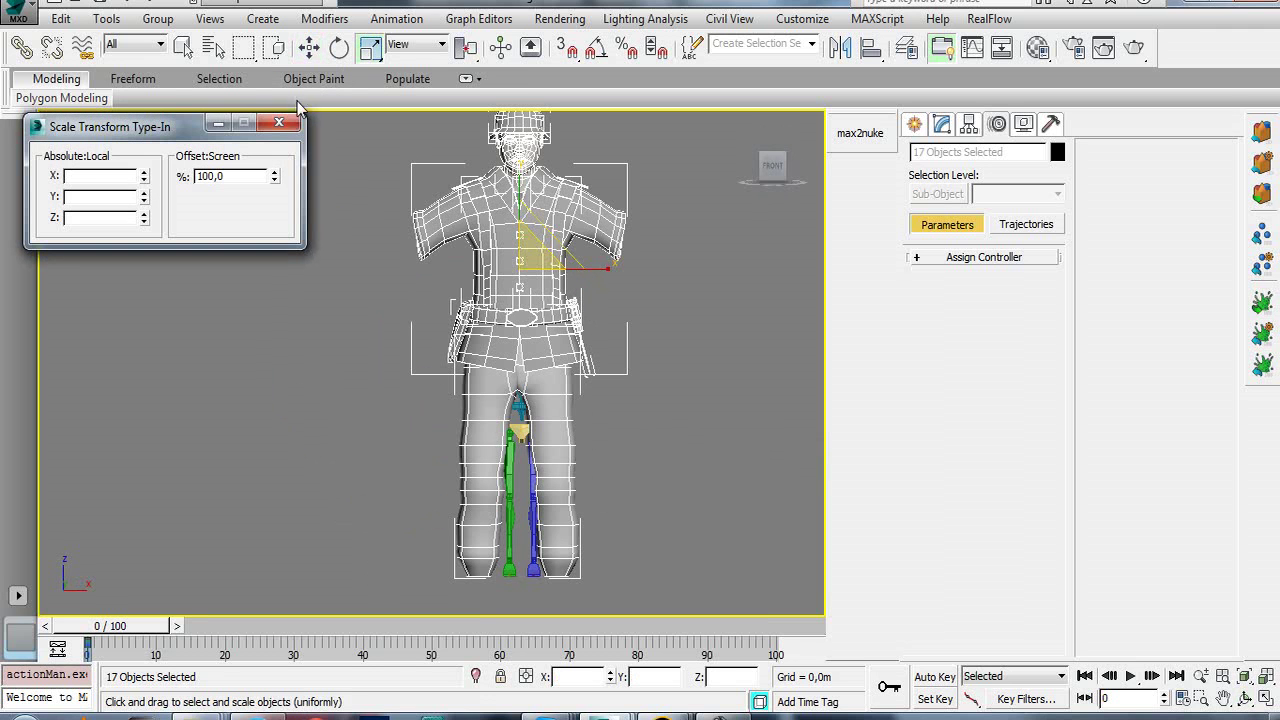
drag(274, 177, 296, 507)
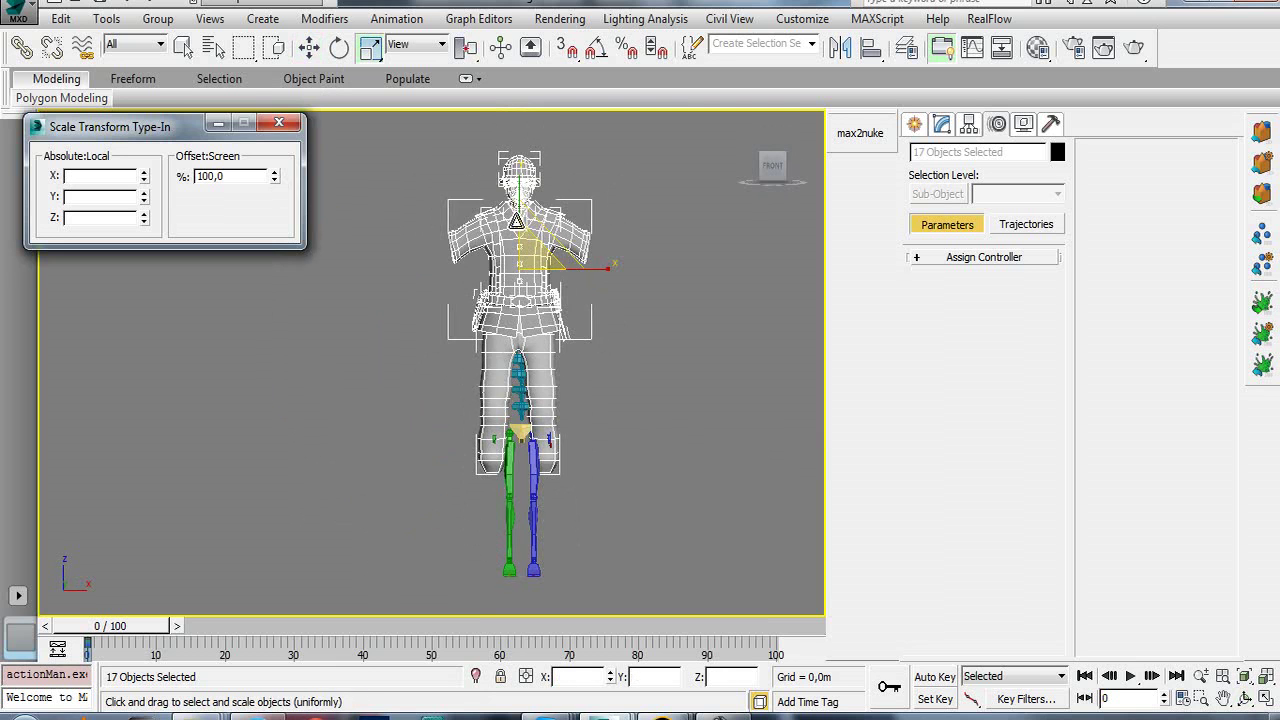
right_click(513, 216)
click(531, 241)
drag(519, 215, 511, 305)
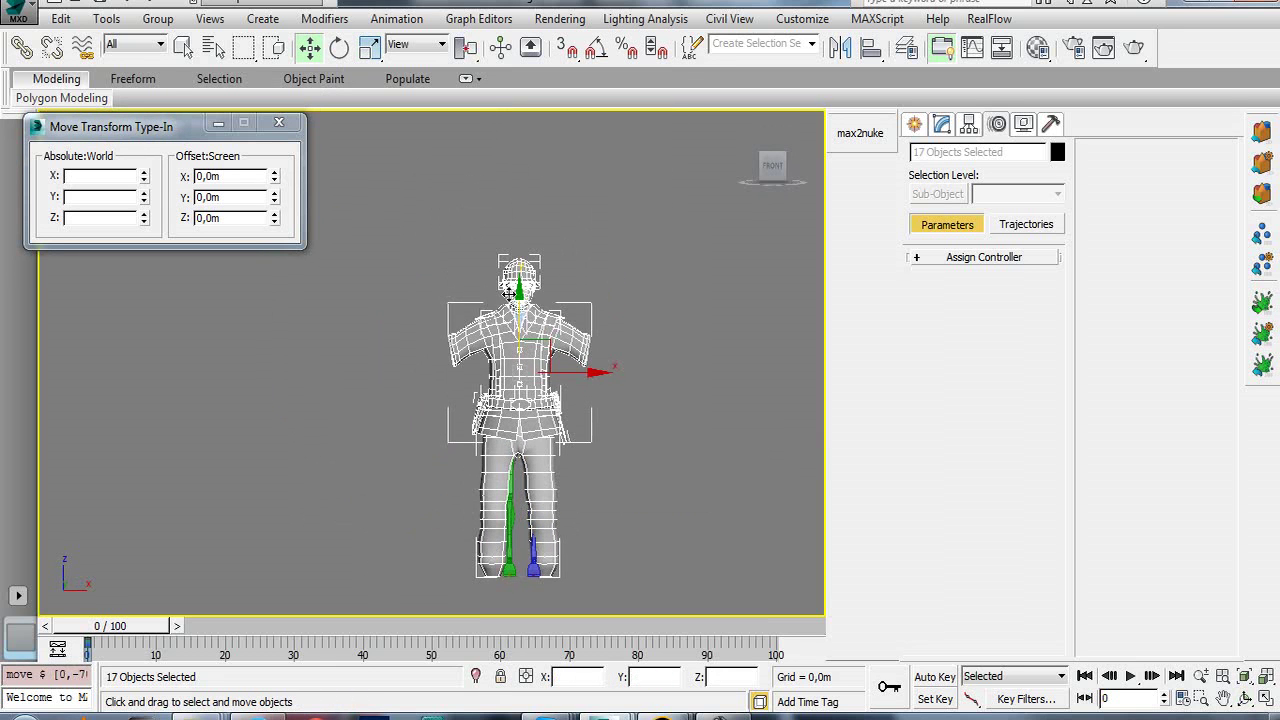
key(alt+x)
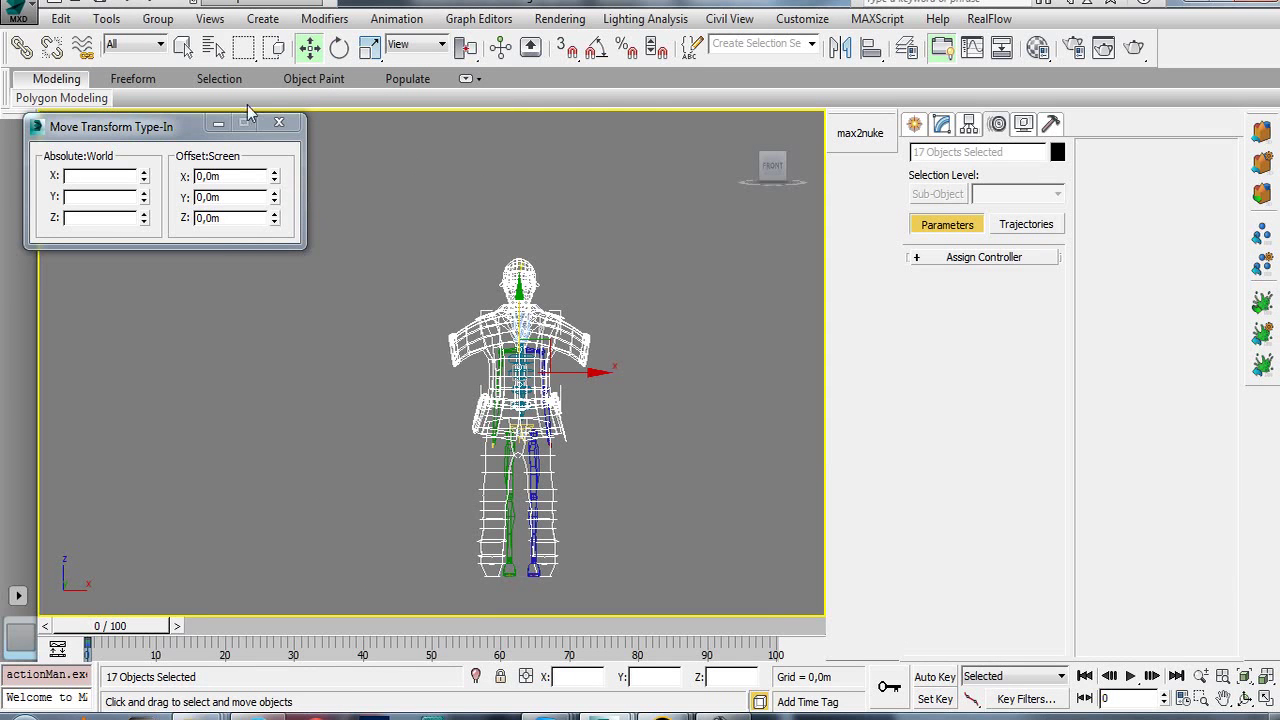
- Scale the character to 82%, move it lower, close the Type-In and deselect
click(374, 54)
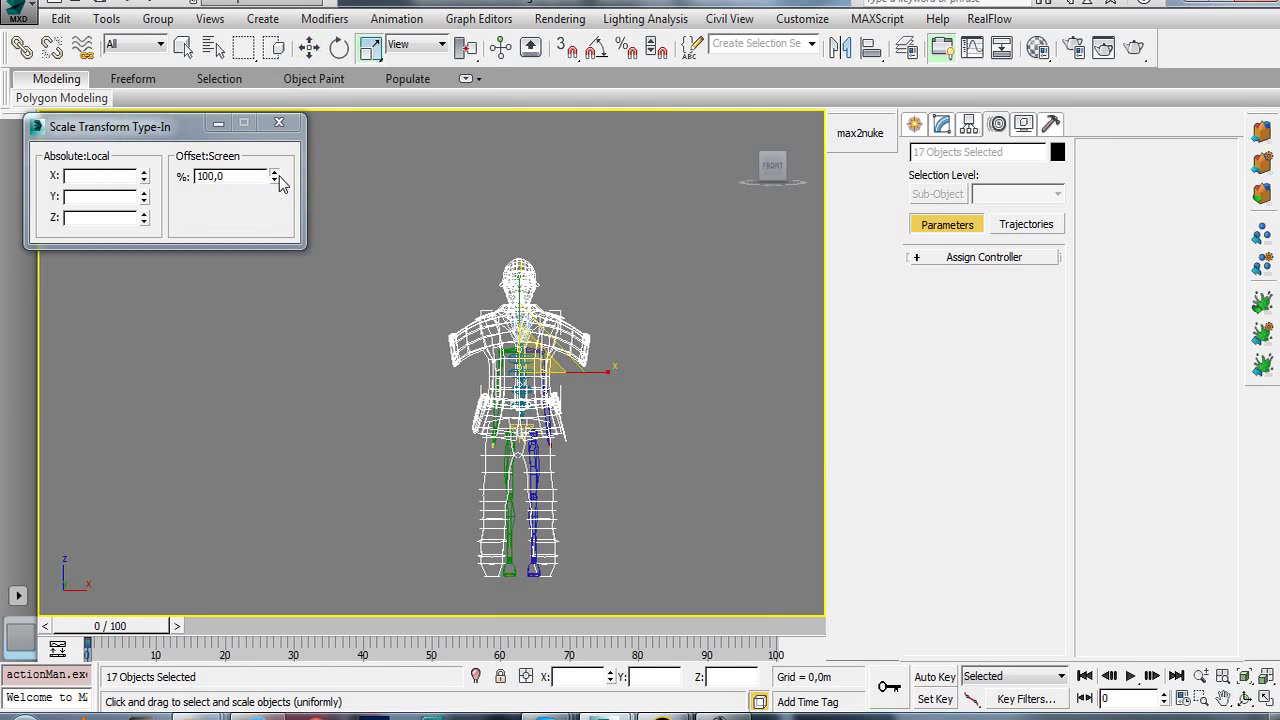
drag(274, 176, 270, 354)
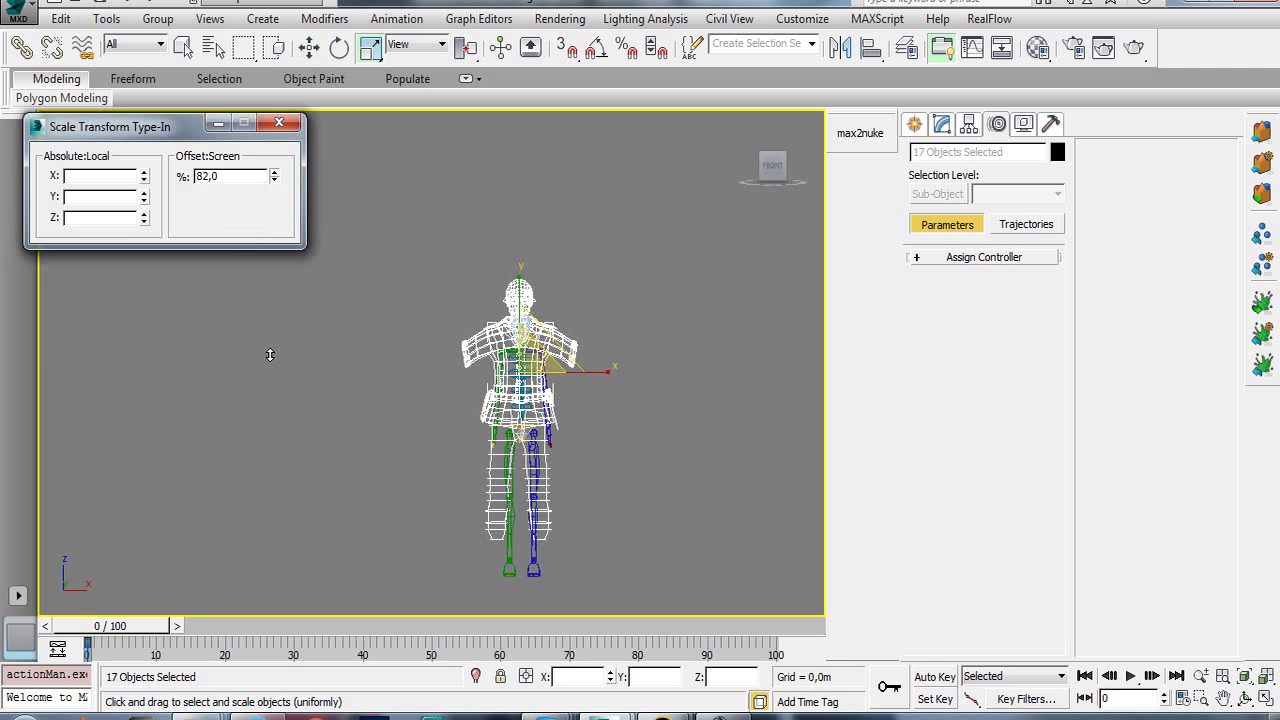
right_click(522, 302)
click(545, 322)
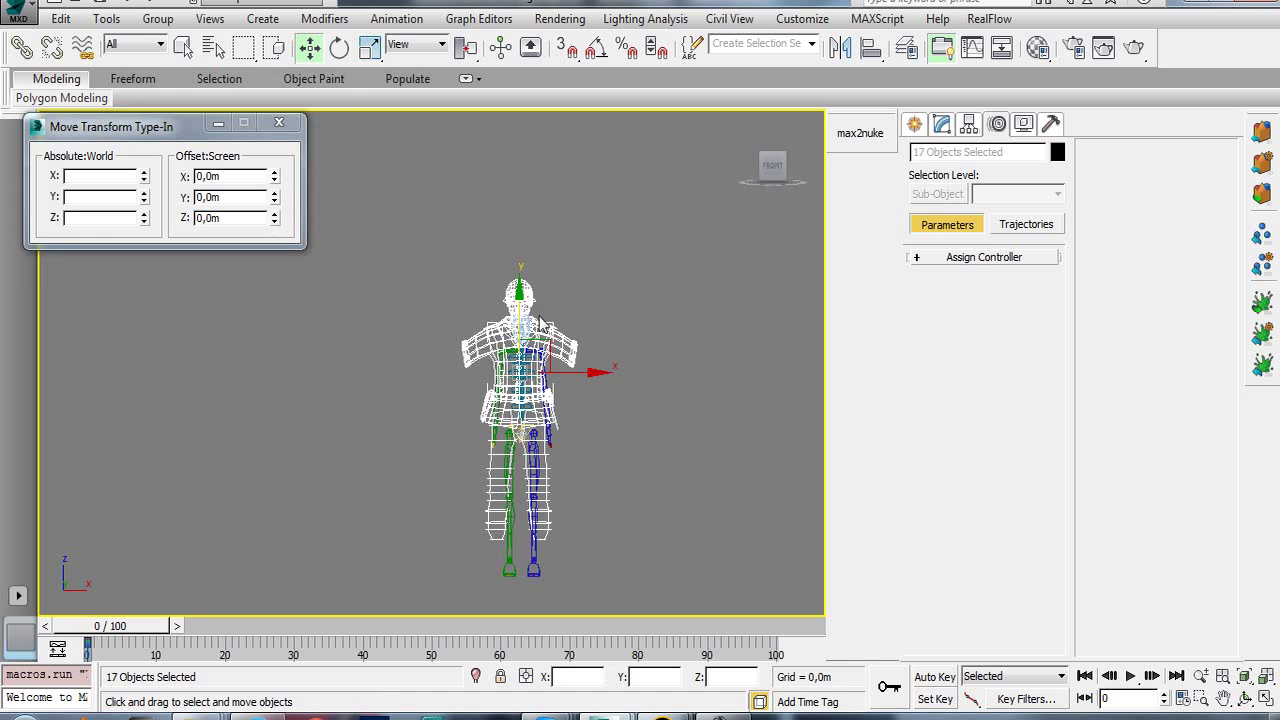
drag(517, 300, 521, 324)
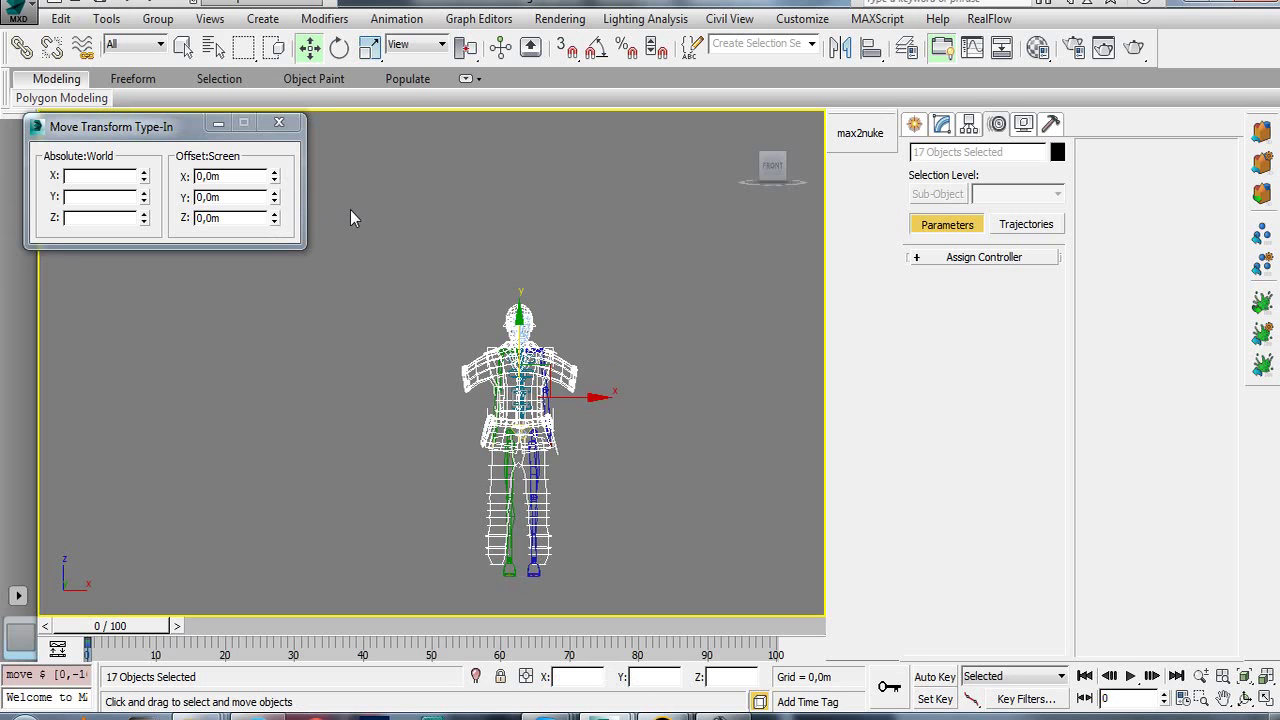
click(279, 122)
click(290, 125)
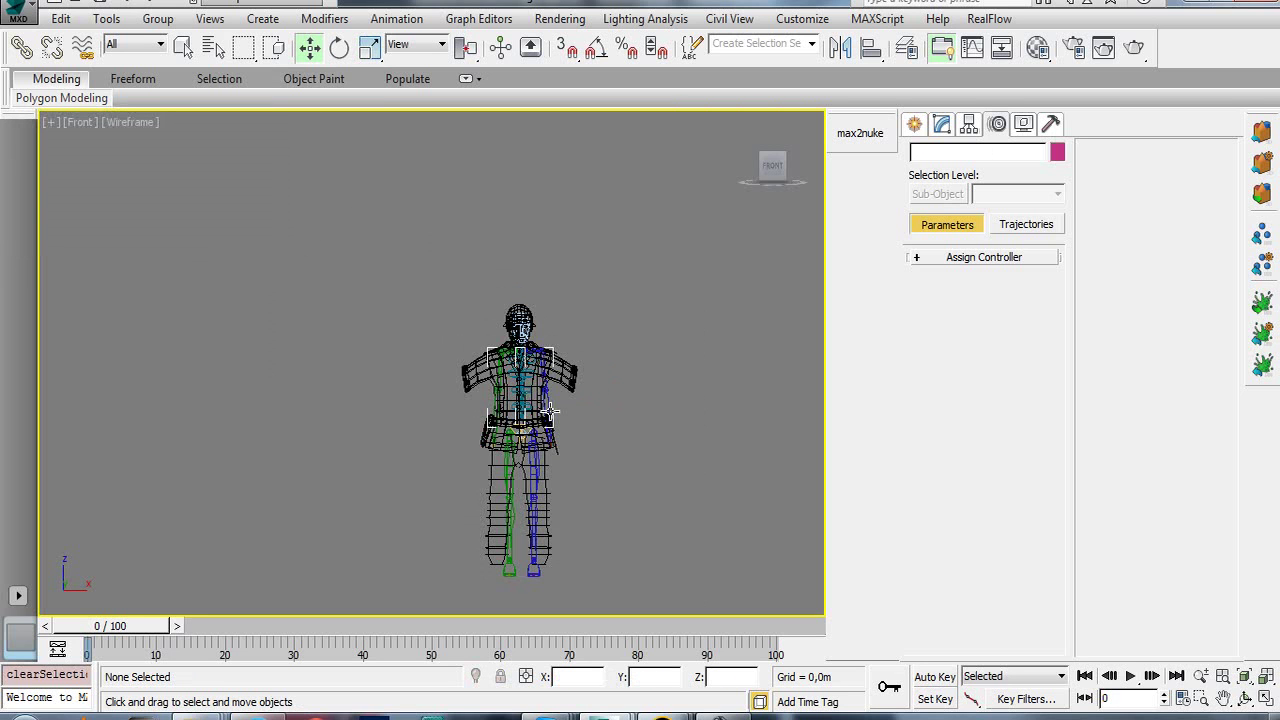
- Delete the biped and group all character parts as 'Soldat'
click(529, 578)
key(Delete)
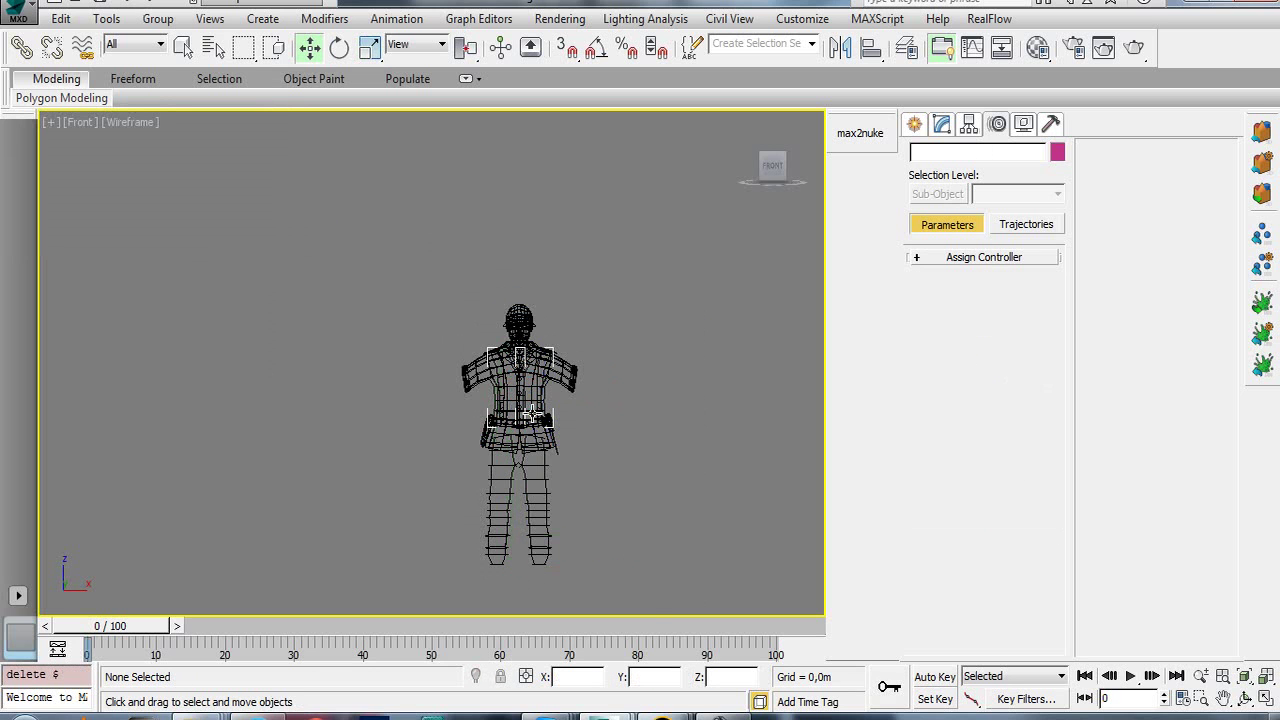
drag(487, 278, 652, 607)
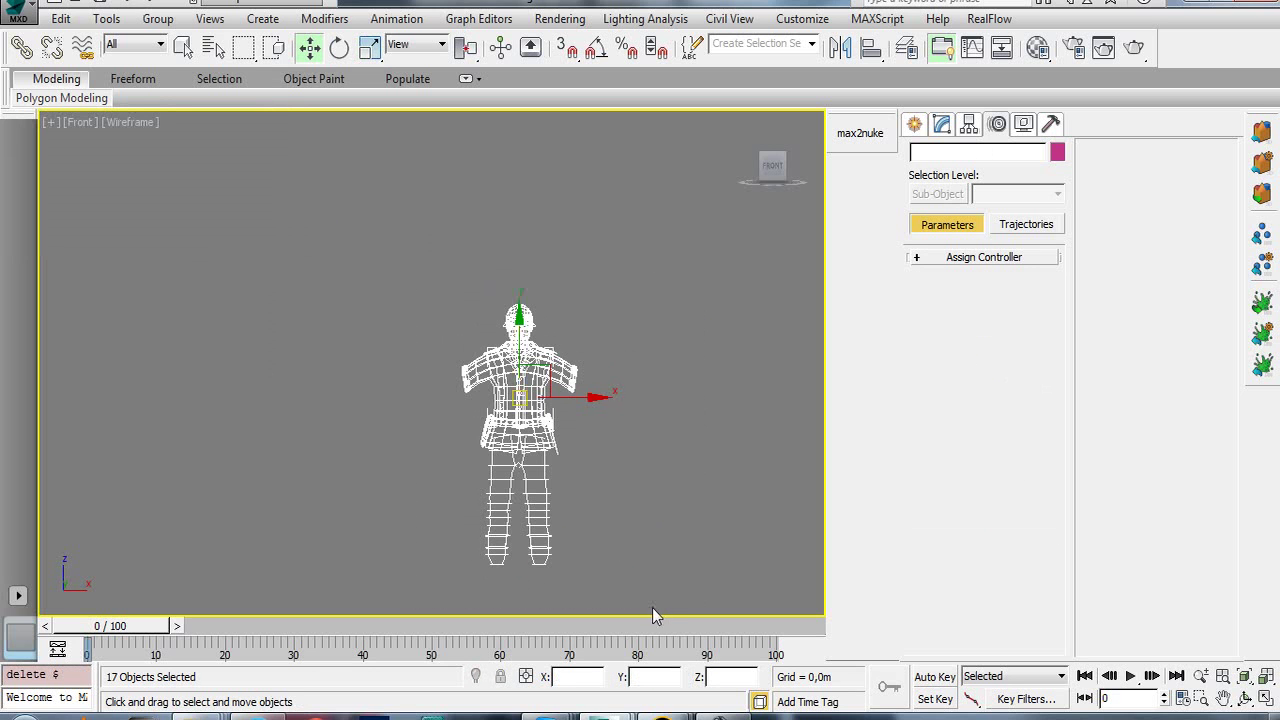
click(158, 19)
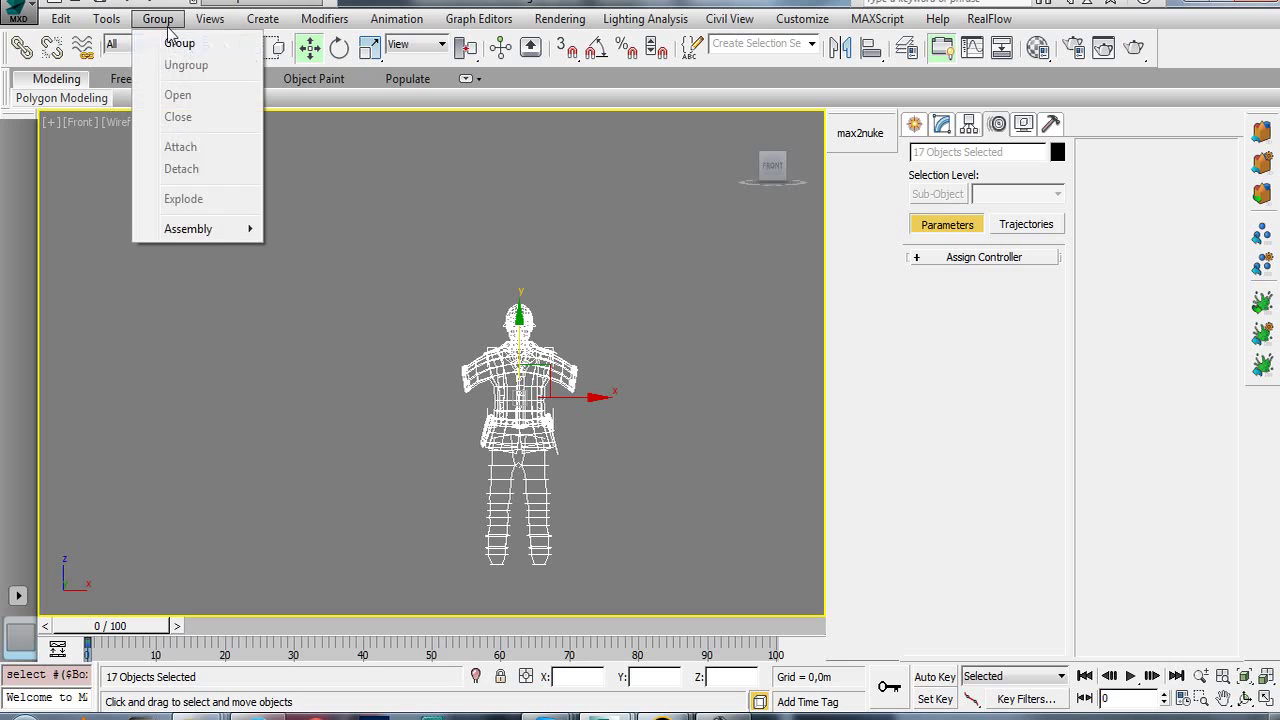
click(176, 43)
text(Soldat)
key(Return)
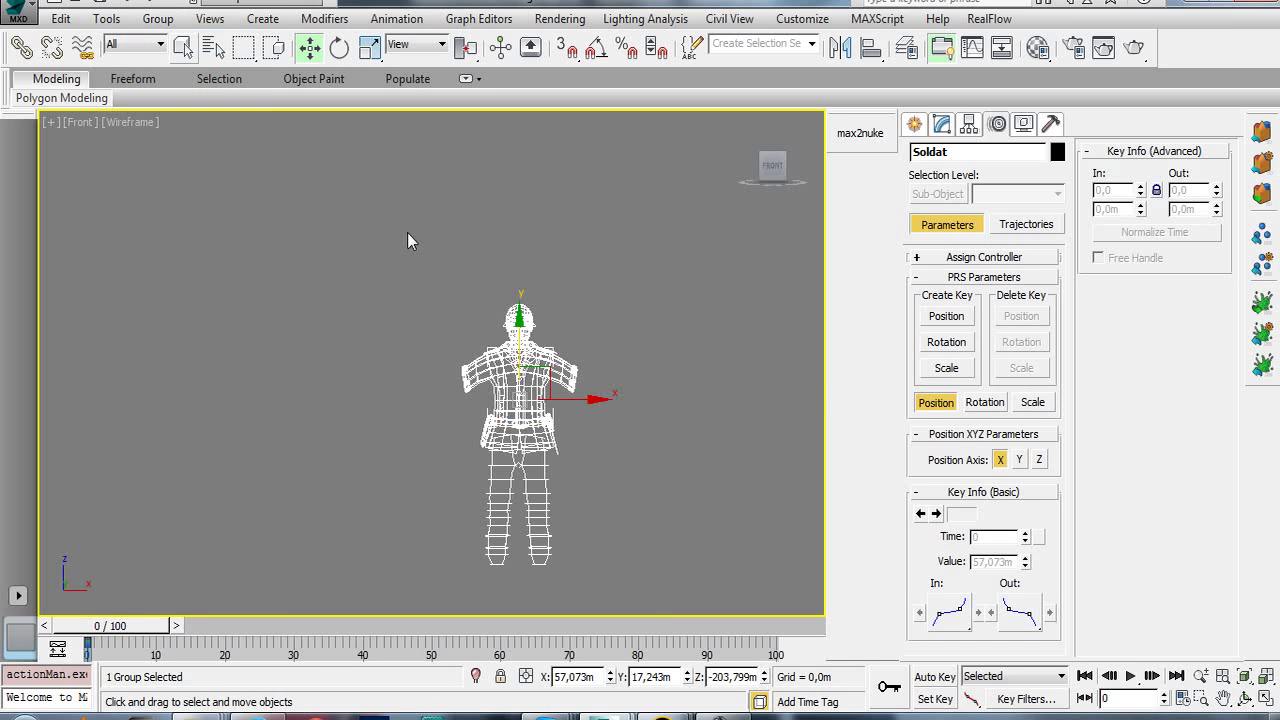
- Position the Soldat group at X 0, Y 0, Z 0
drag(605, 679, 377, 680)
text(0)
key(Tab)
text(0)
key(Tab)
text(0)
key(Return)
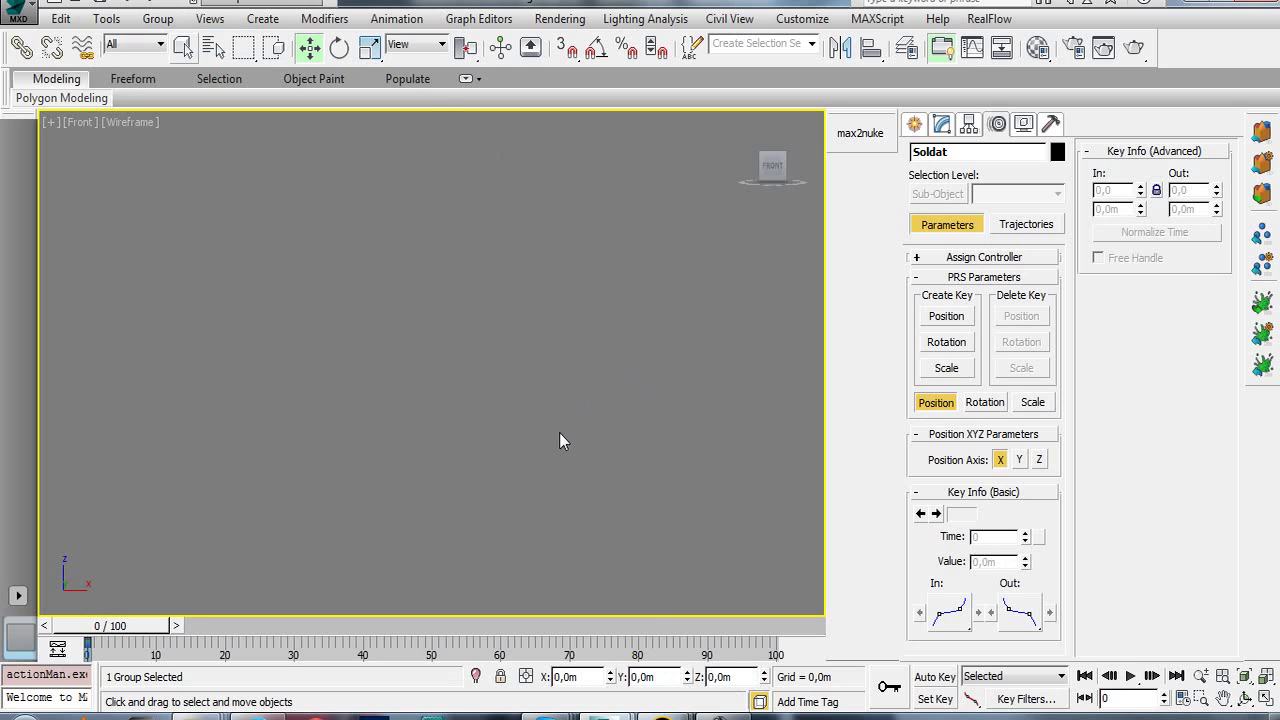
- Switch to a shaded Perspective view with edges and orbit around the soldier
middle_drag(515, 340, 529, 421)
key(p)
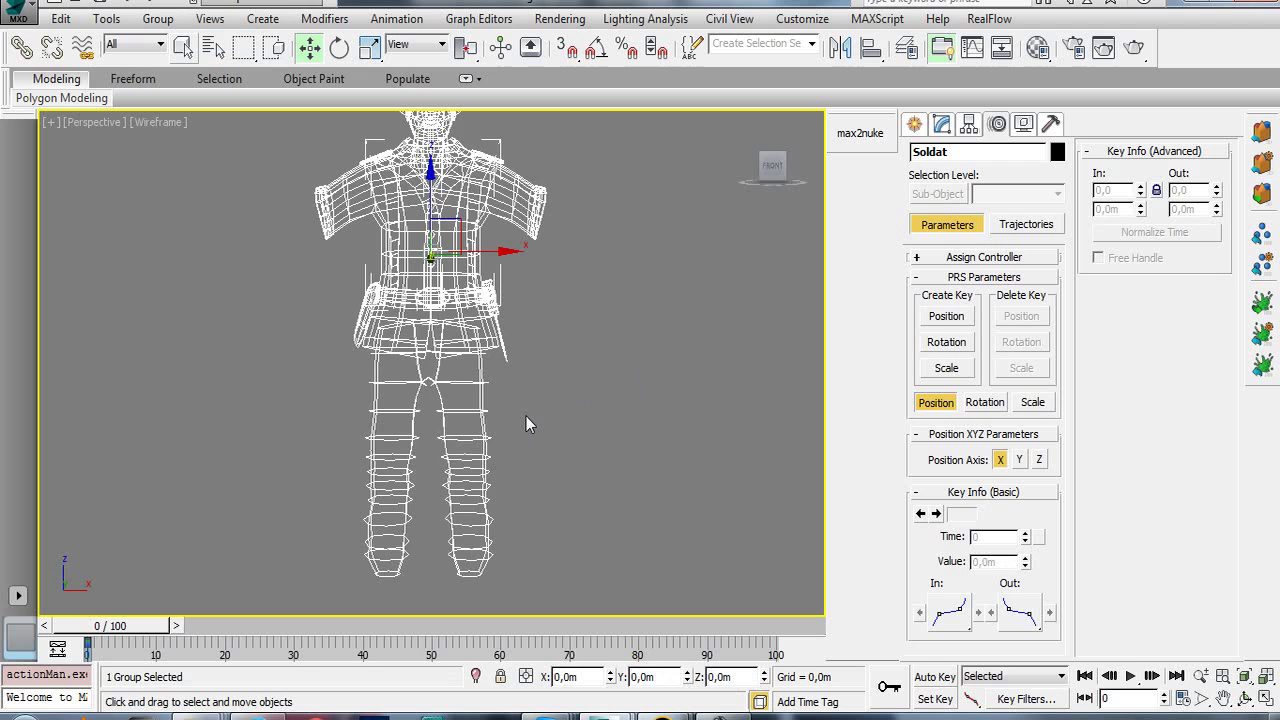
key(F3)
key(ctrl+r)
mouse_move(523, 406)
mouse_down()
mouse_move(475, 428)
mouse_move(446, 462)
mouse_move(391, 370)
mouse_up()
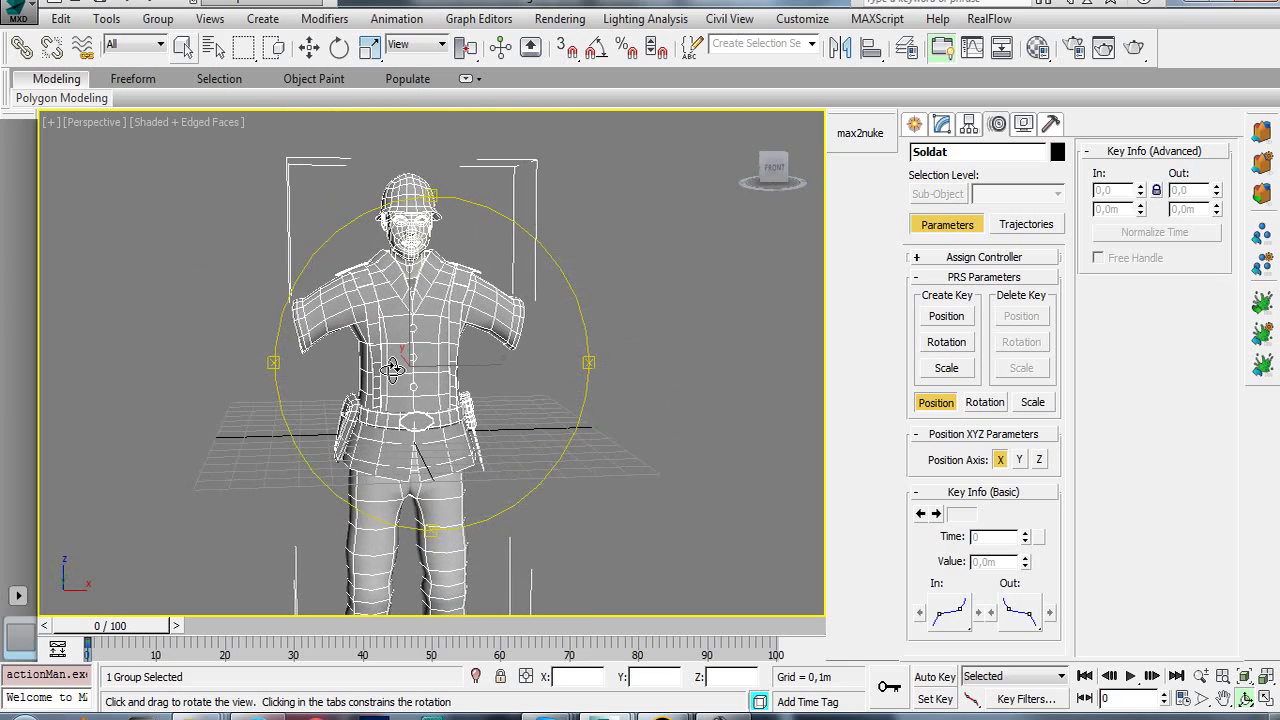
key(w)
click(521, 223)
mouse_move(477, 350)
middle_down()
mouse_move(538, 431)
mouse_move(546, 422)
middle_up()
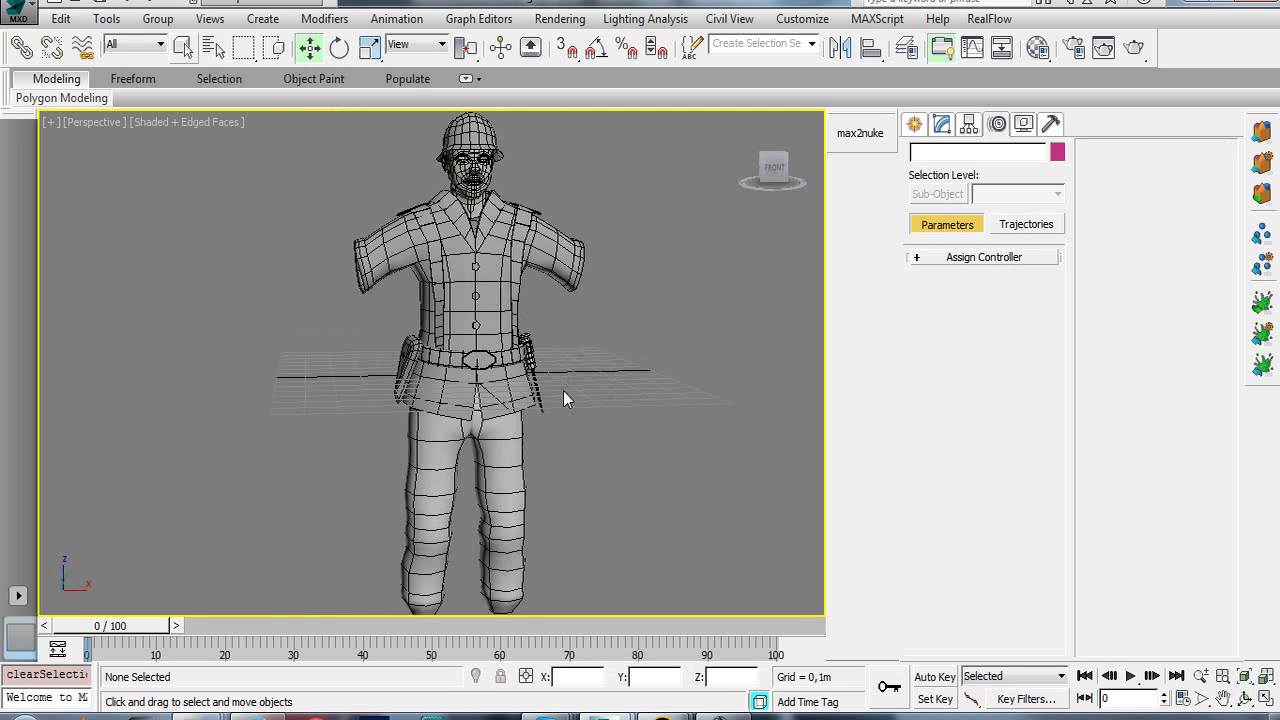
- Save the scene as the next incremented file version
click(19, 10)
click(22, 225)
click(603, 486)
- Ungroup the Soldat group into its 17 separate objects, then clear the selection
click(520, 447)
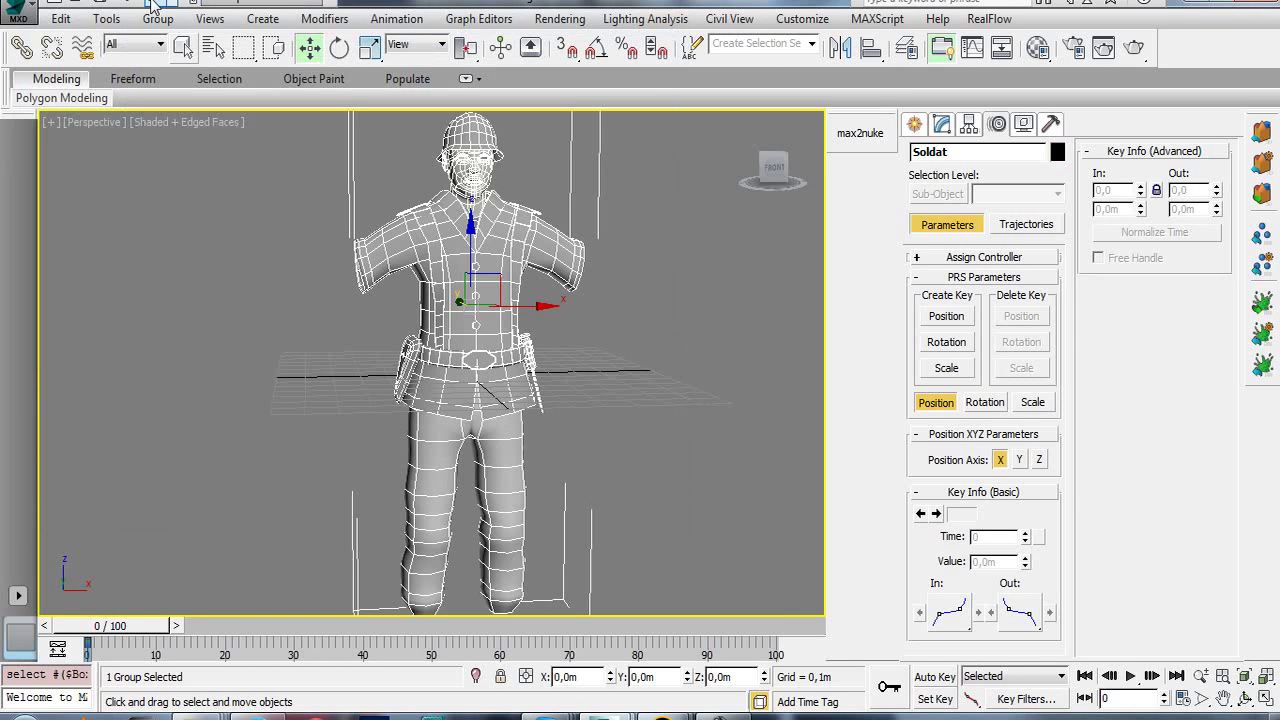
click(157, 18)
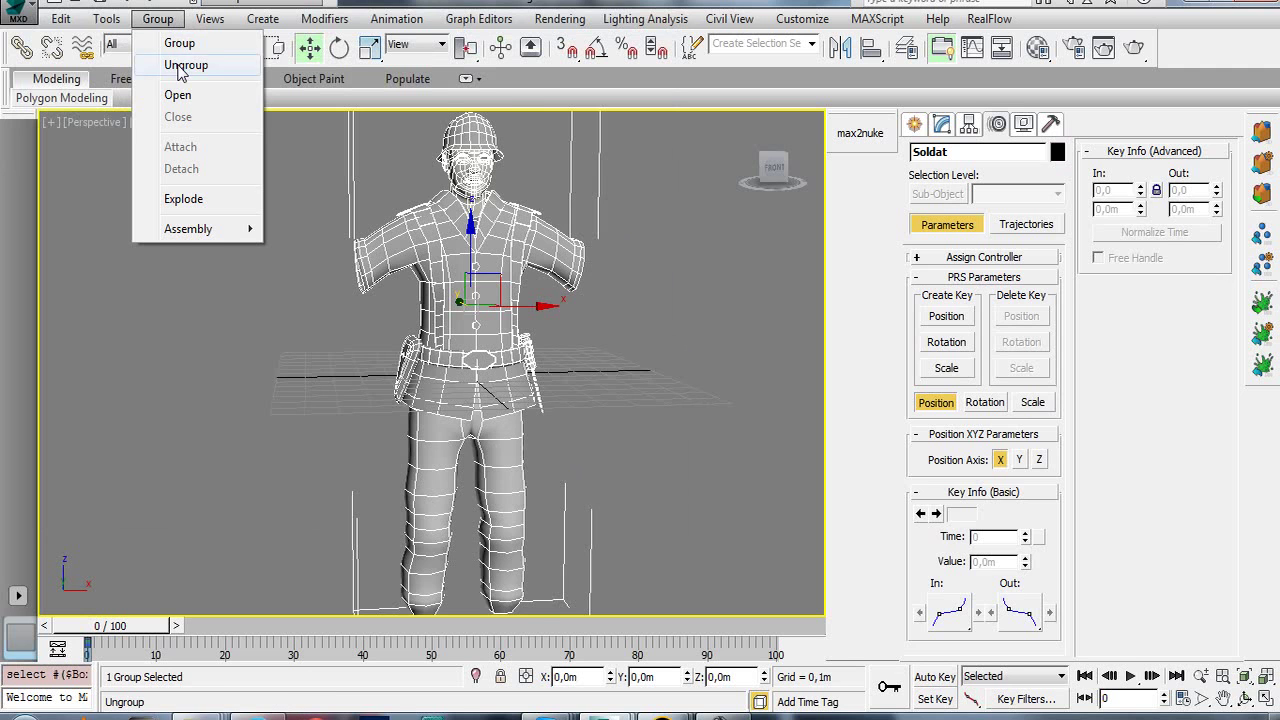
click(181, 68)
click(690, 311)
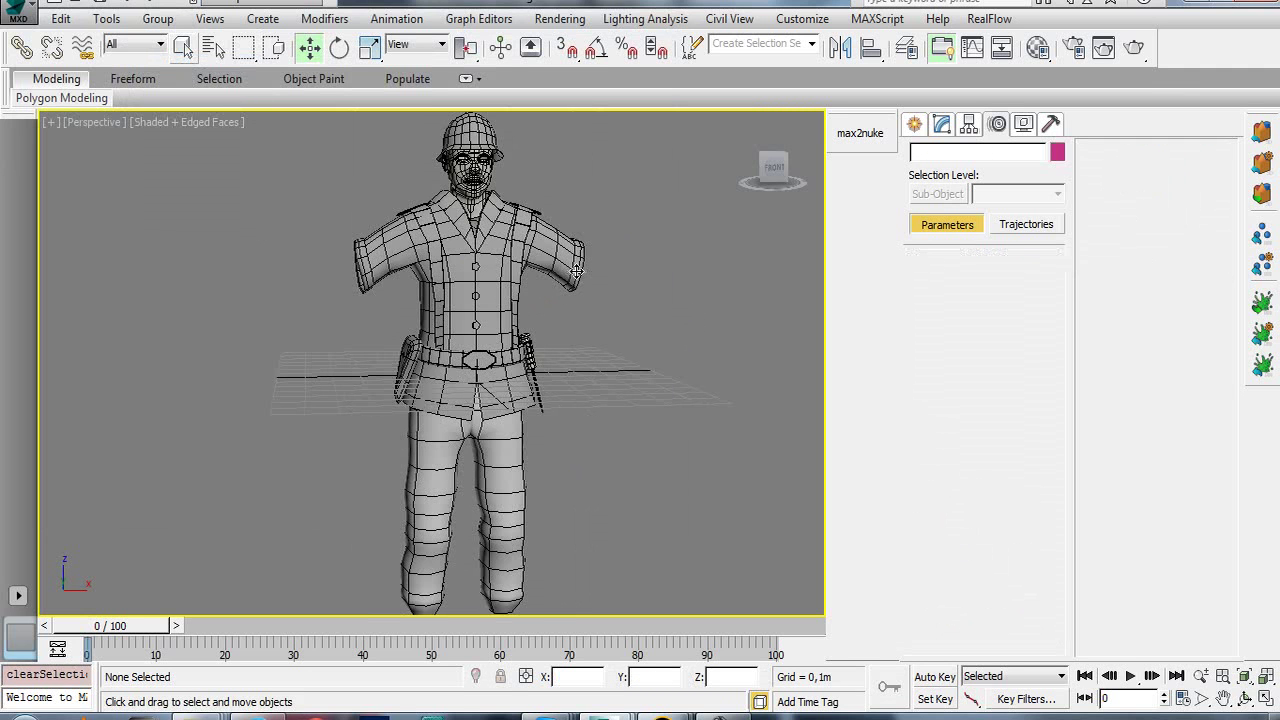
- Select the head mesh Plane006 and delete its MeshSmooth modifier
click(577, 271)
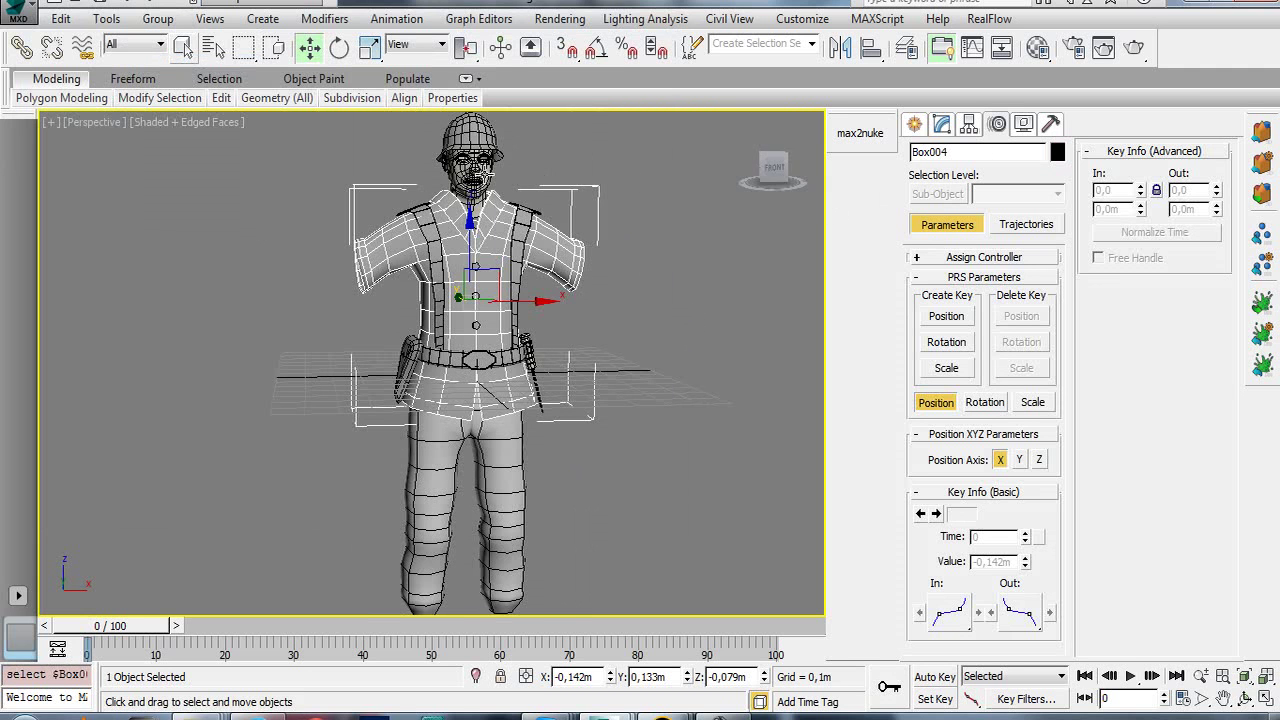
click(470, 170)
click(943, 127)
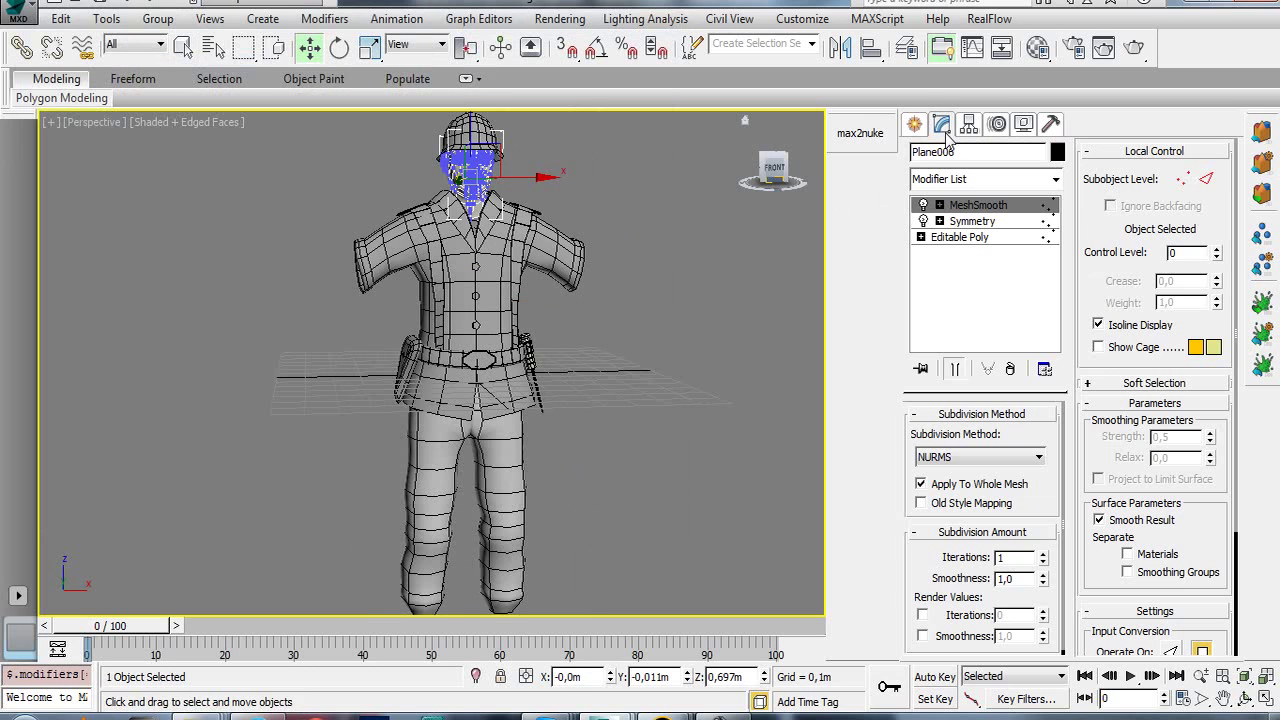
scroll(765, 271, up, 2)
scroll(692, 355, up, 4)
middle_drag(692, 355, 552, 278)
scroll(583, 276, up, 2)
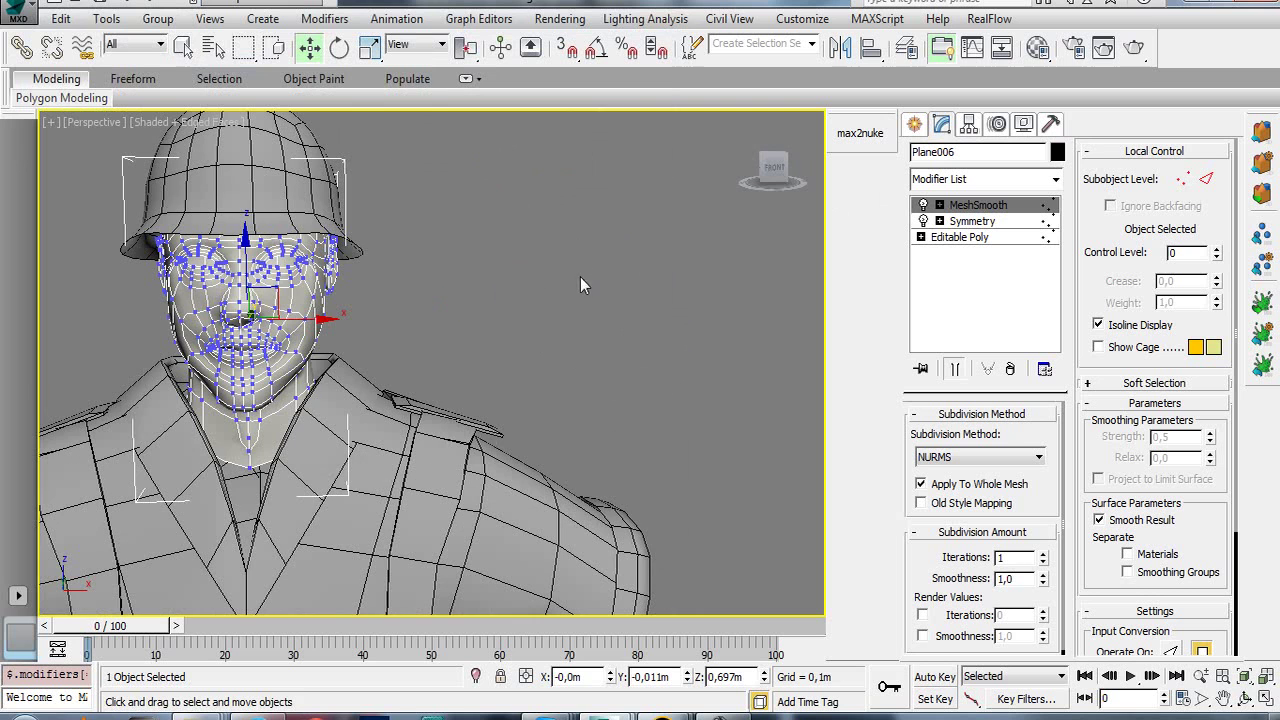
click(1012, 369)
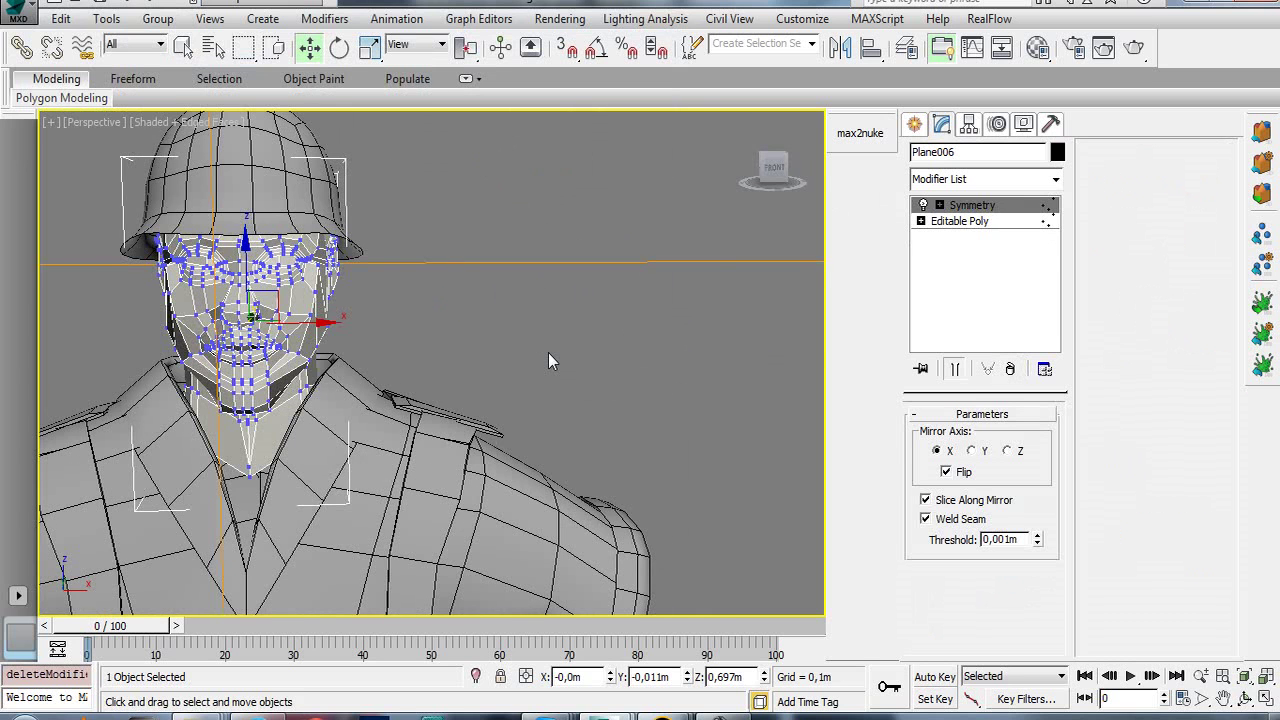
- Turn off the head's Symmetry modifier so only half the face shows
middle_drag(548, 352, 626, 363)
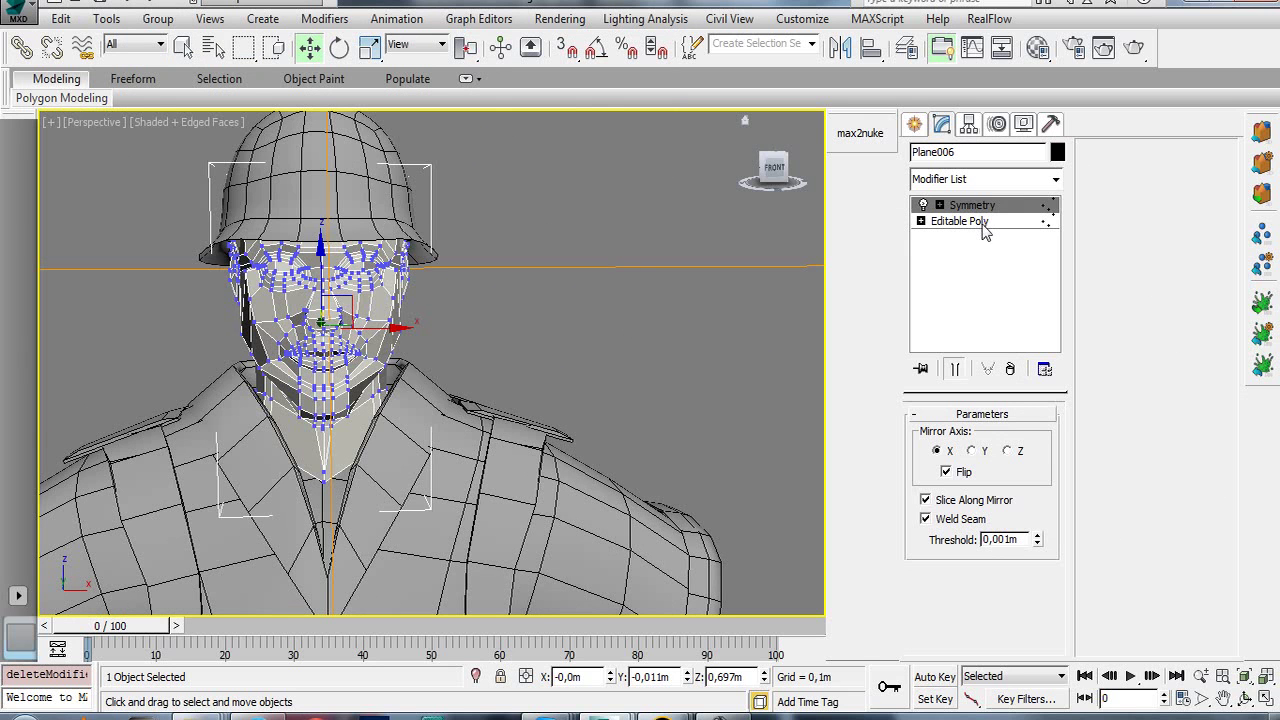
click(922, 205)
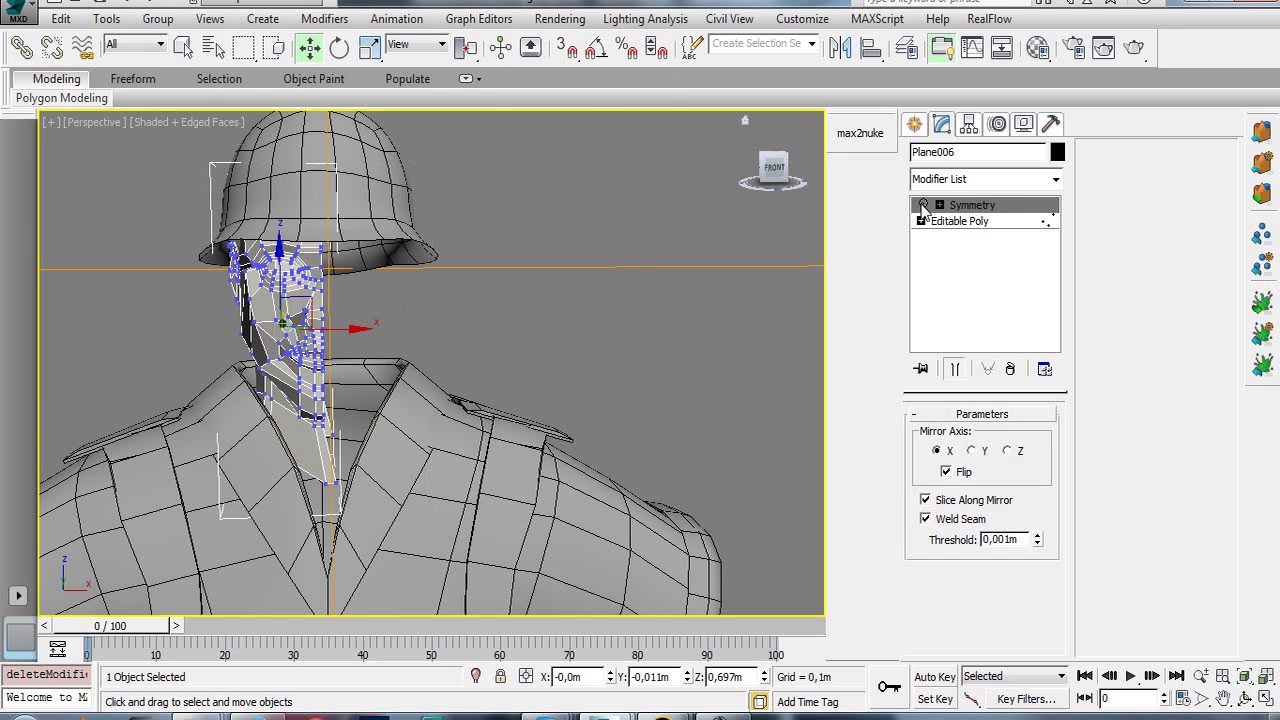
mouse_move(382, 359)
alt+middle_down()
mouse_move(491, 354)
mouse_move(334, 349)
mouse_move(358, 336)
alt+middle_up()
- Switch to the Front view and frame the face and neck
key(f)
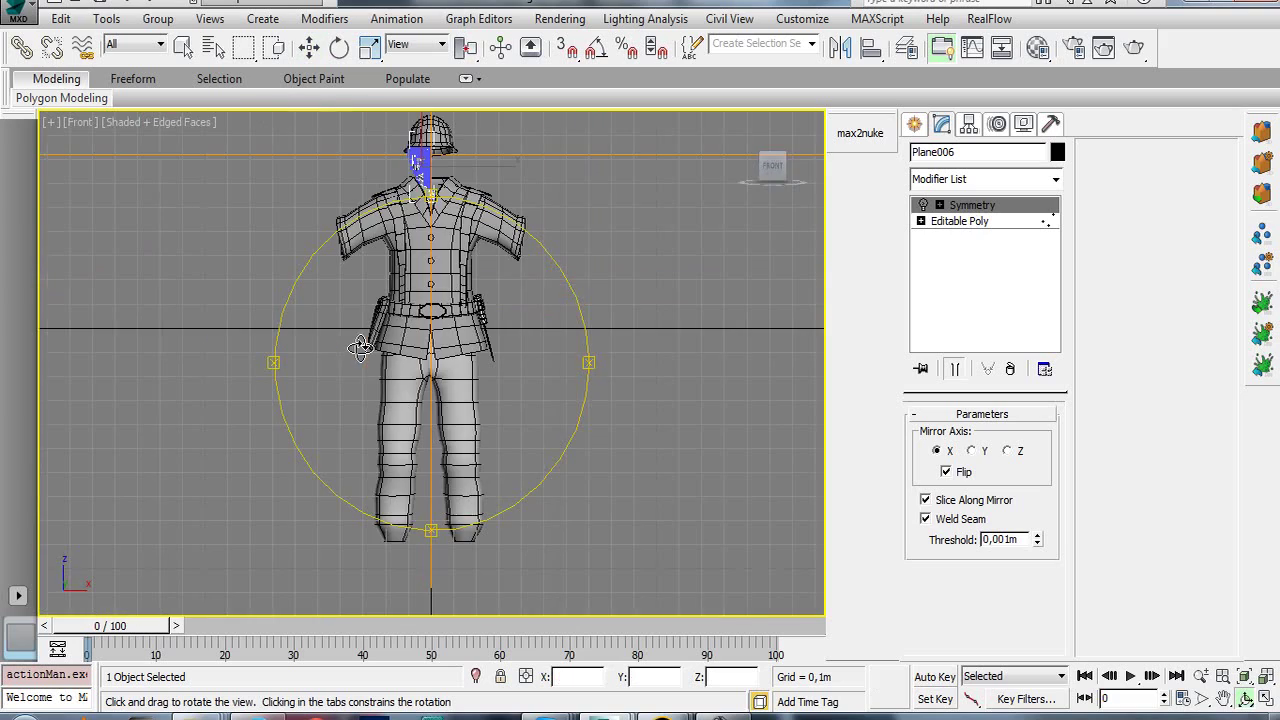
scroll(431, 340, down, 4)
scroll(431, 430, up, 6)
middle_drag(423, 434, 457, 318)
scroll(457, 318, up, 3)
scroll(465, 322, up, 2)
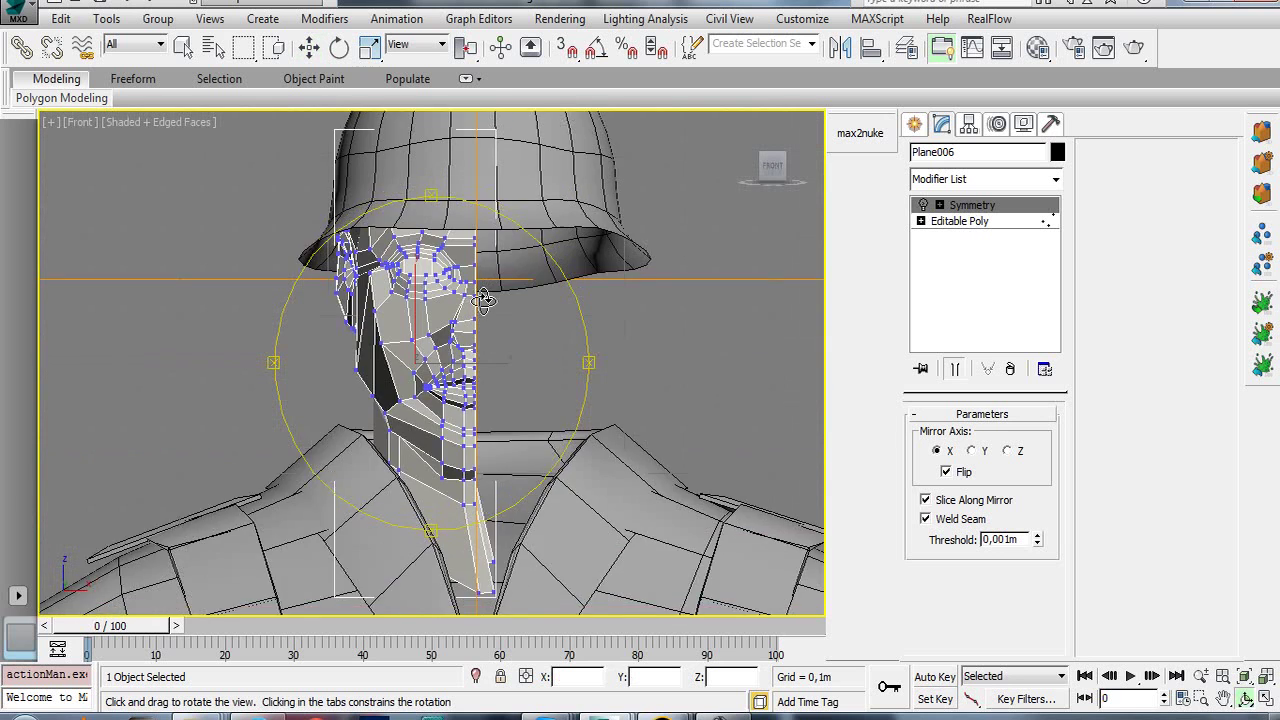
scroll(494, 331, up, 2)
scroll(500, 310, up, 2)
drag(511, 285, 472, 267)
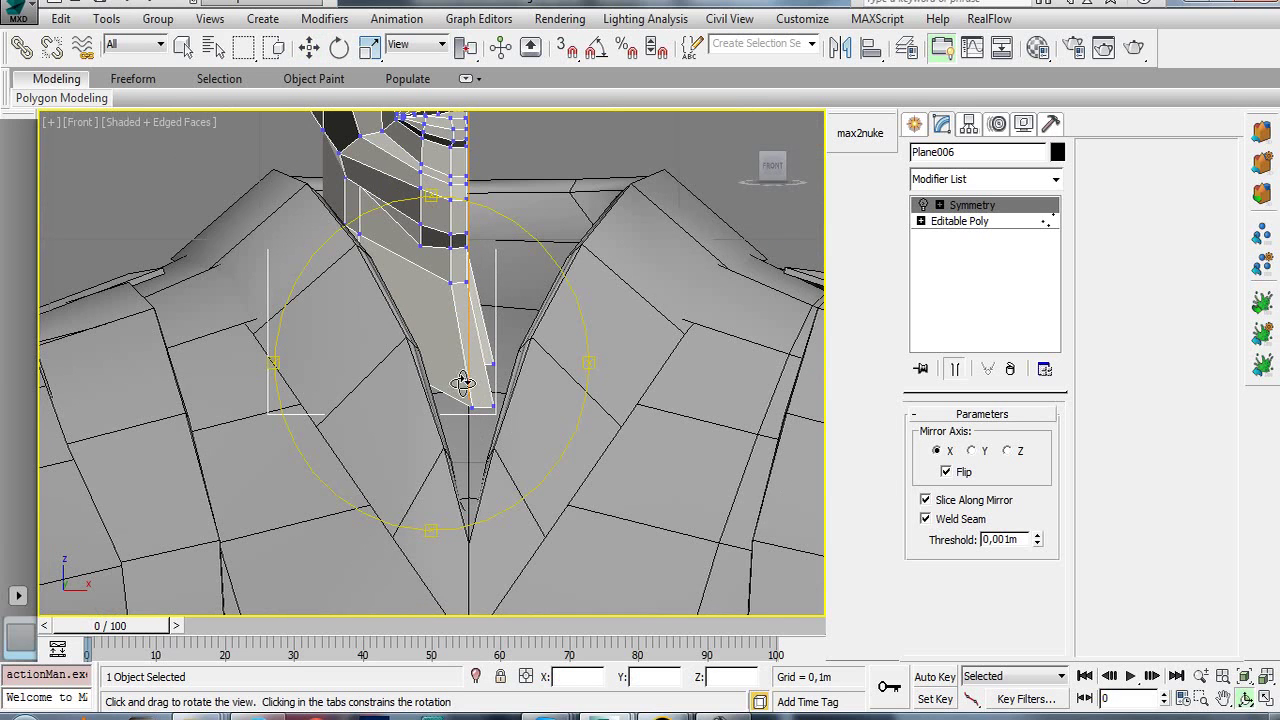
scroll(475, 375, down, 2)
scroll(475, 375, down, 3)
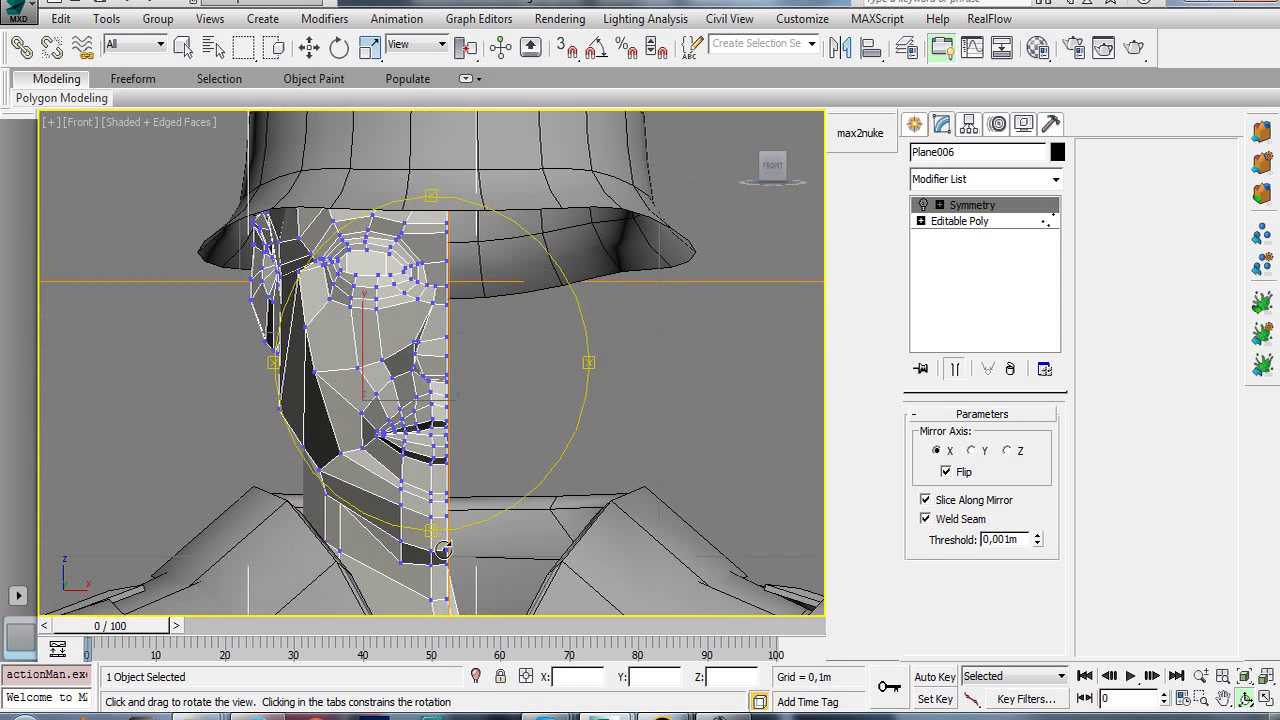
scroll(477, 376, down, 1)
scroll(477, 376, down, 3)
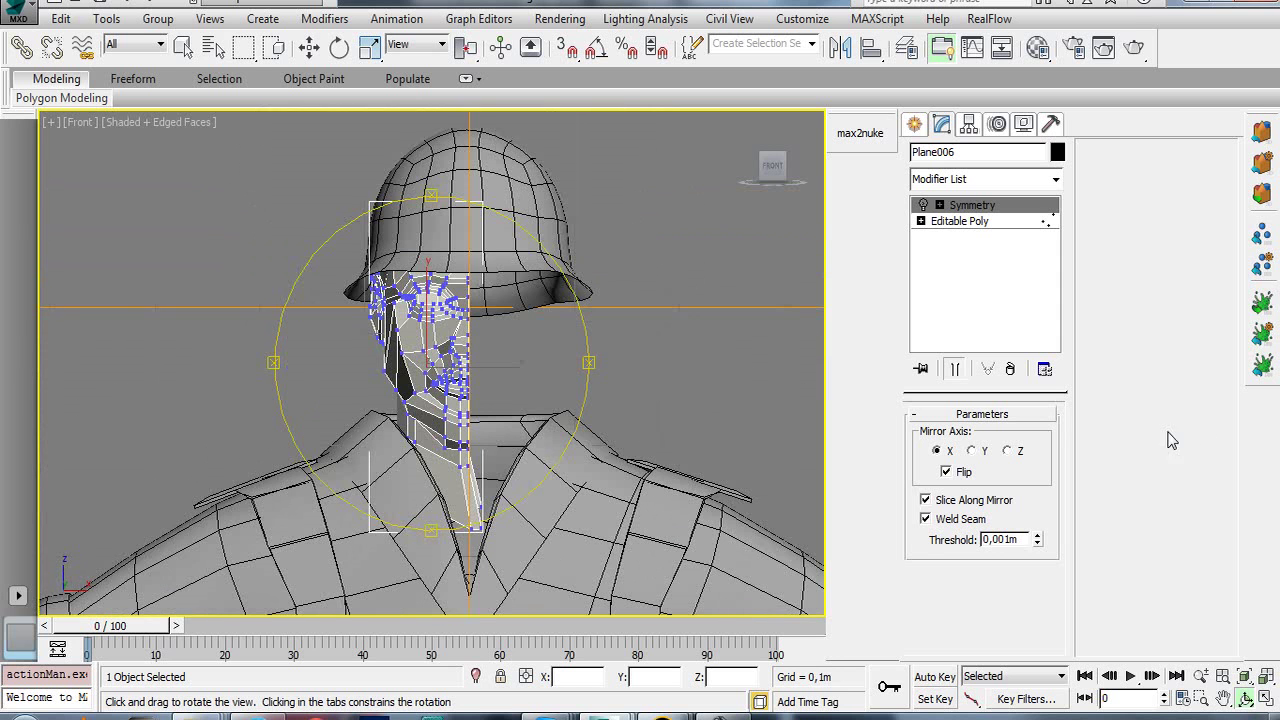
- Delete the head's Symmetry modifier and the helmet Box002's MeshSmooth
click(1010, 369)
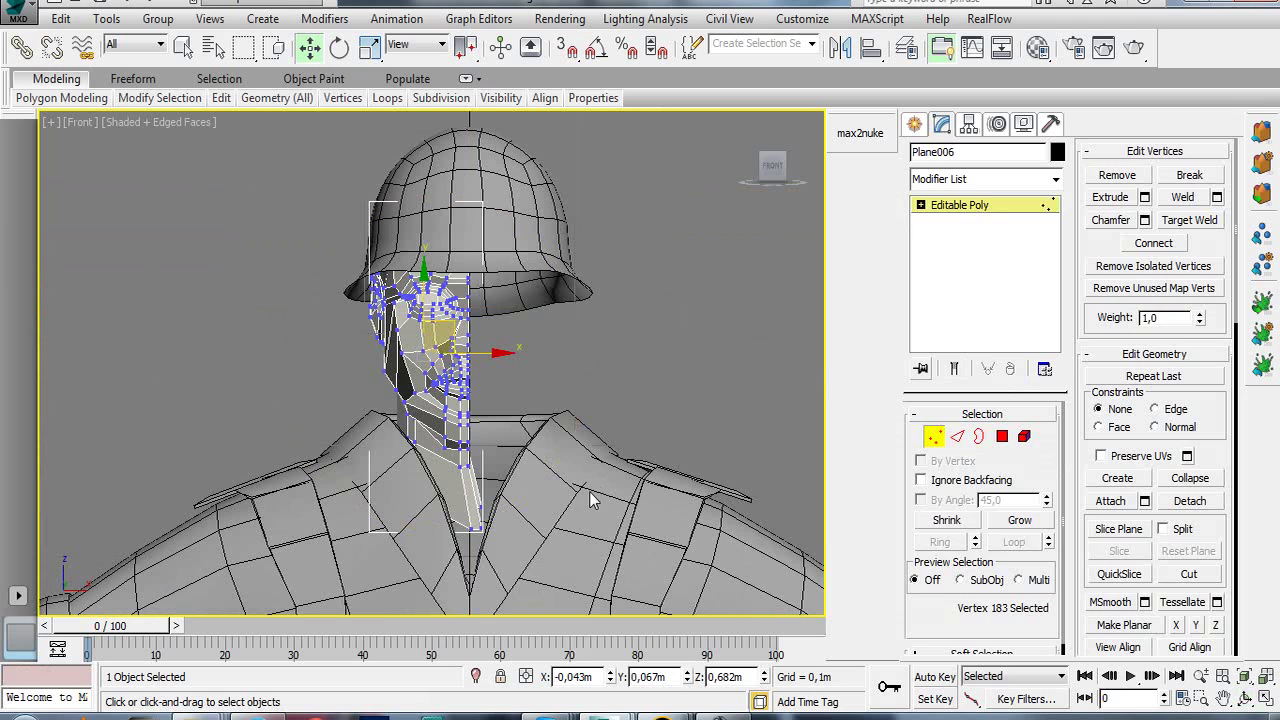
click(958, 206)
click(506, 225)
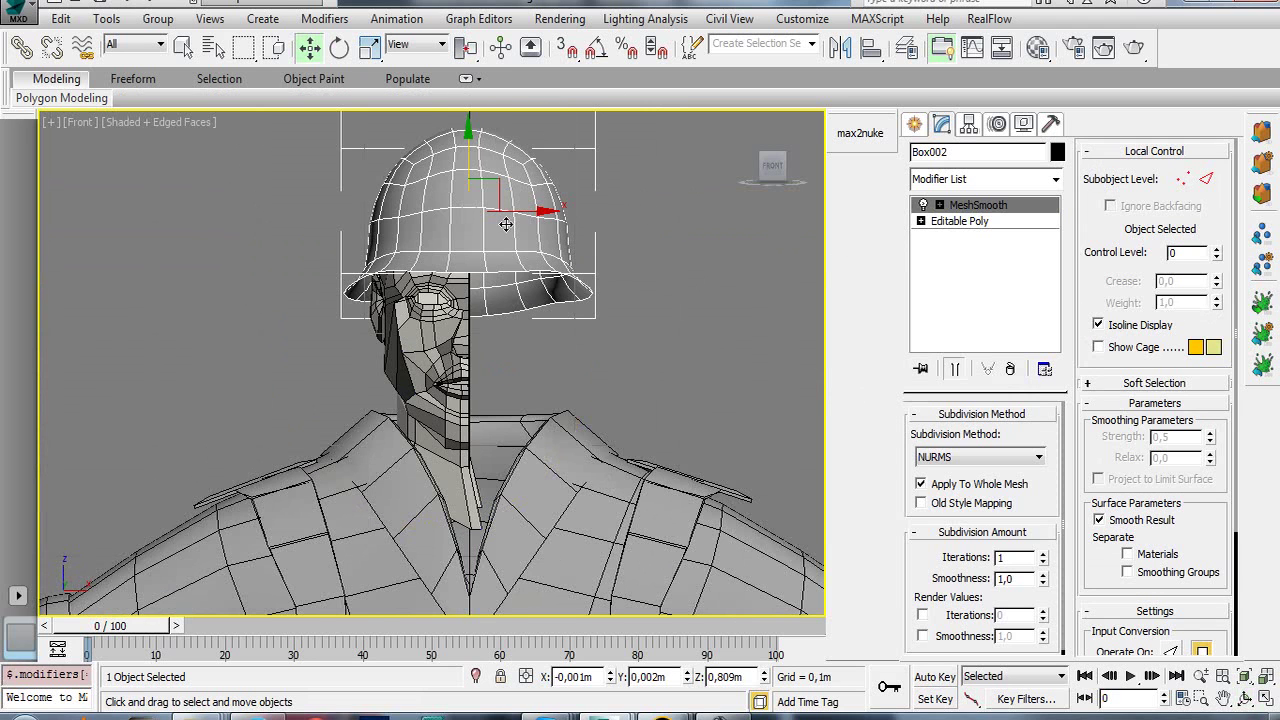
click(1008, 369)
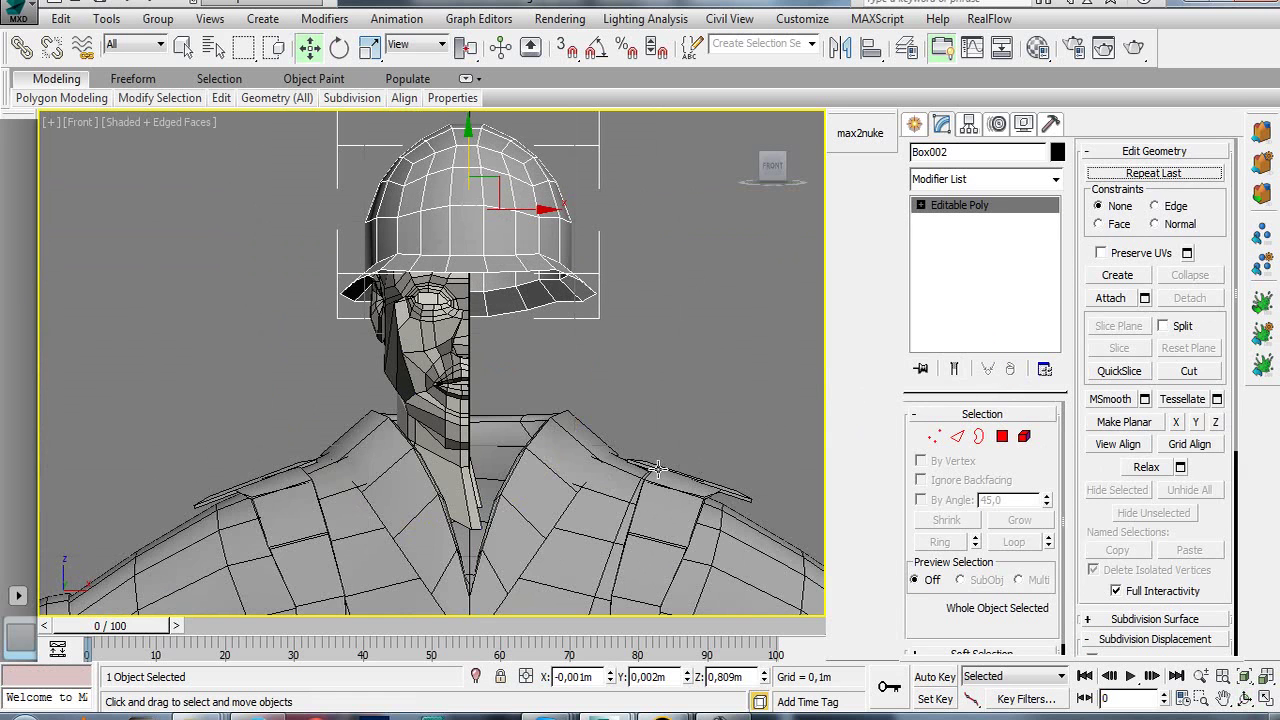
scroll(643, 484, down, 3)
- Convert the jacket Box004 to Editable Poly, collapsing its modifier stack
click(620, 370)
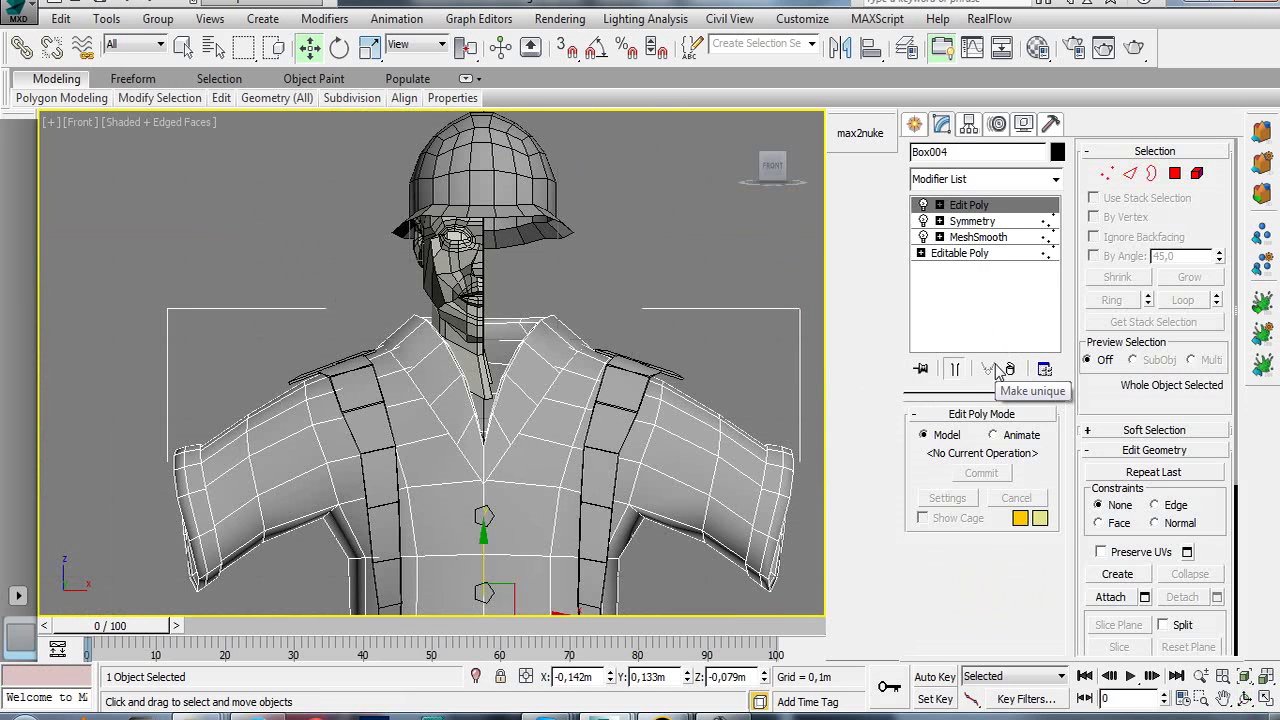
click(923, 205)
click(923, 205)
click(923, 205)
click(923, 205)
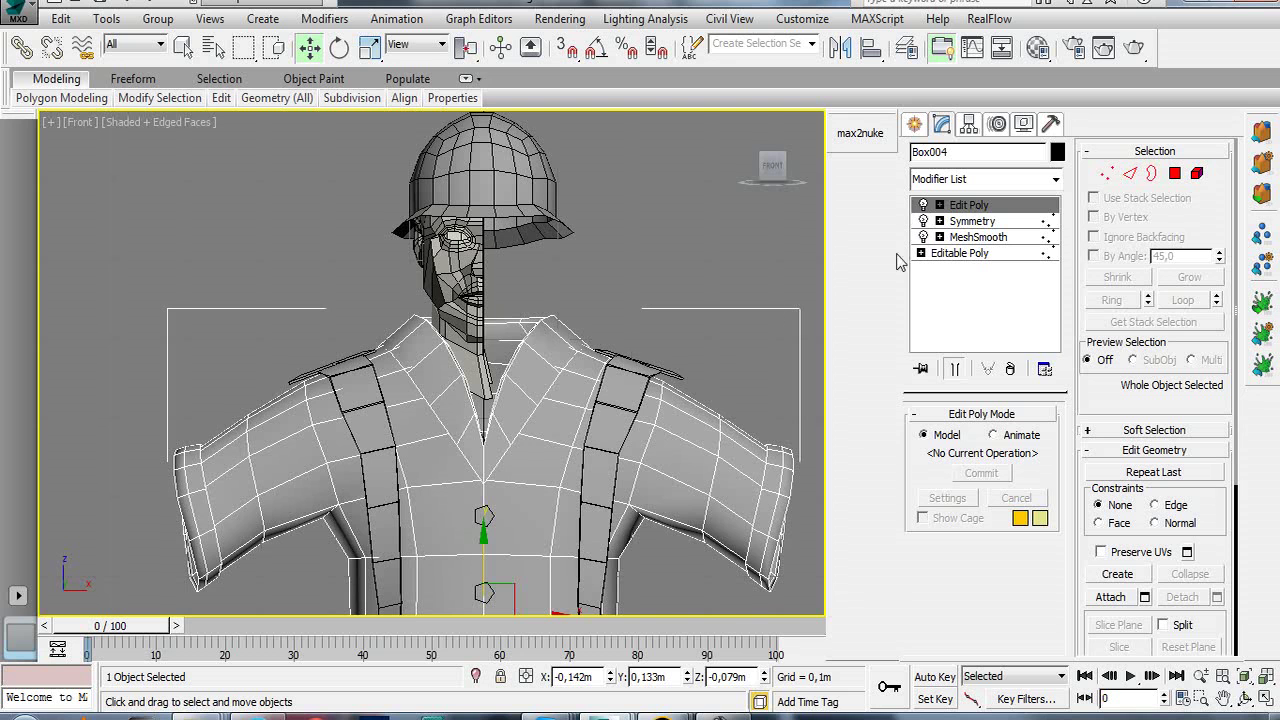
right_click(703, 460)
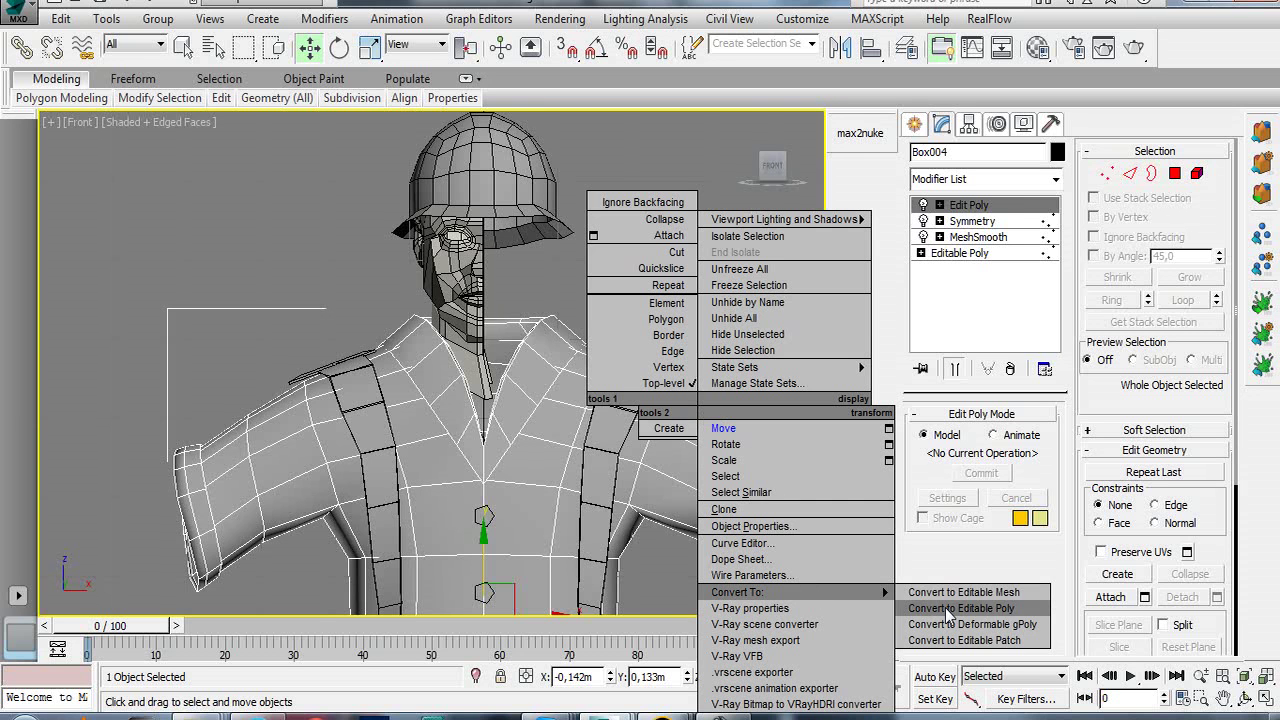
click(840, 607)
- Convert the pants Box001 to Editable Poly and frame the whole character
scroll(600, 408, down, 5)
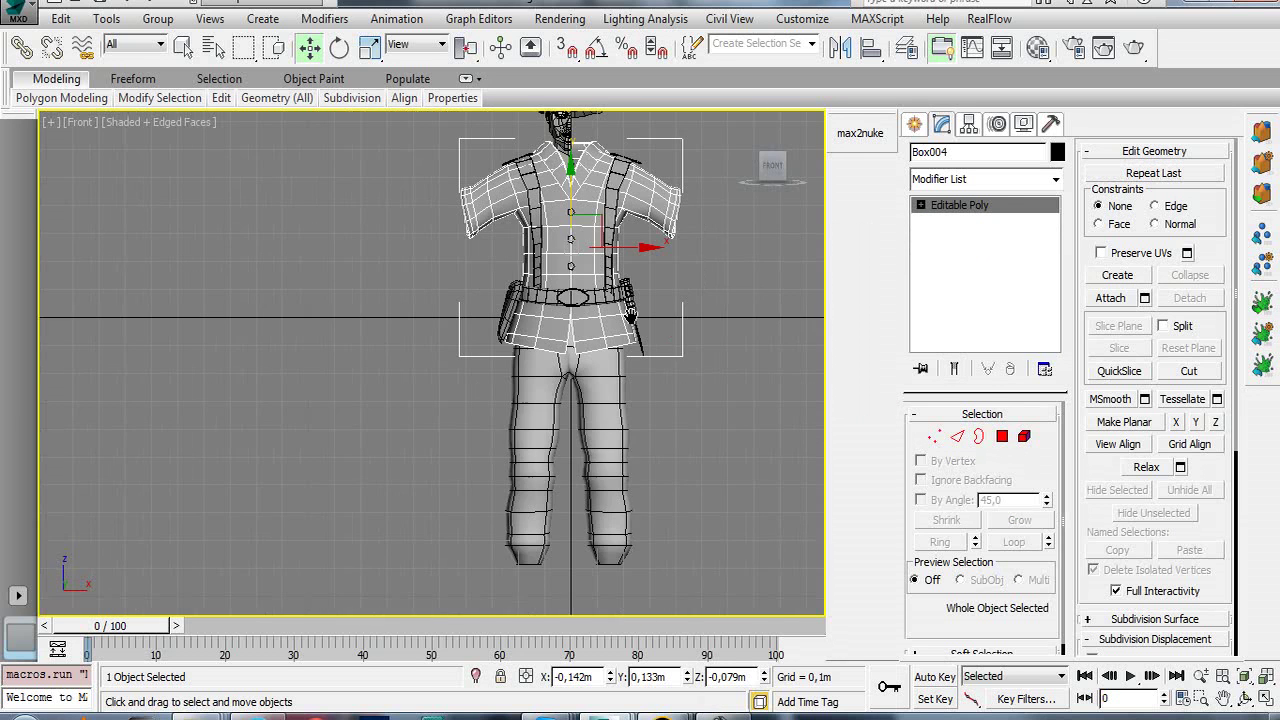
click(600, 408)
right_click(600, 408)
mouse_move(650, 589)
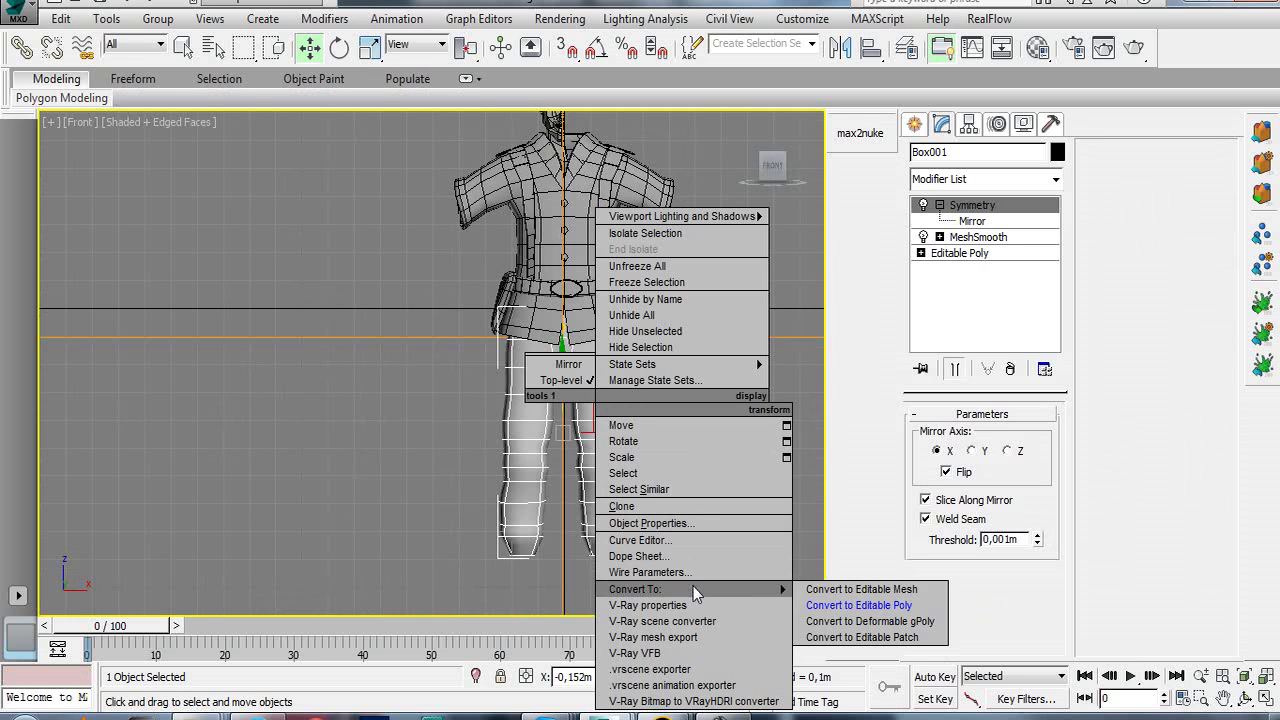
click(838, 606)
scroll(633, 473, up, 4)
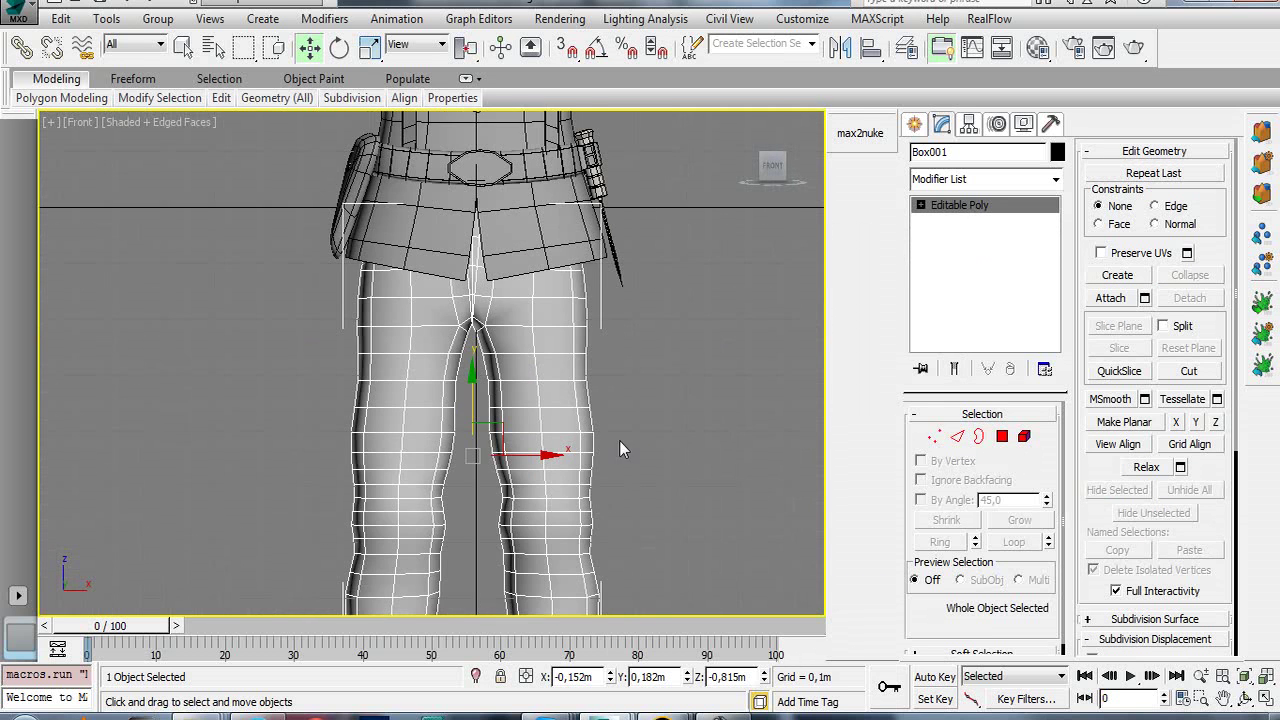
scroll(641, 437, up, 2)
scroll(540, 306, up, 2)
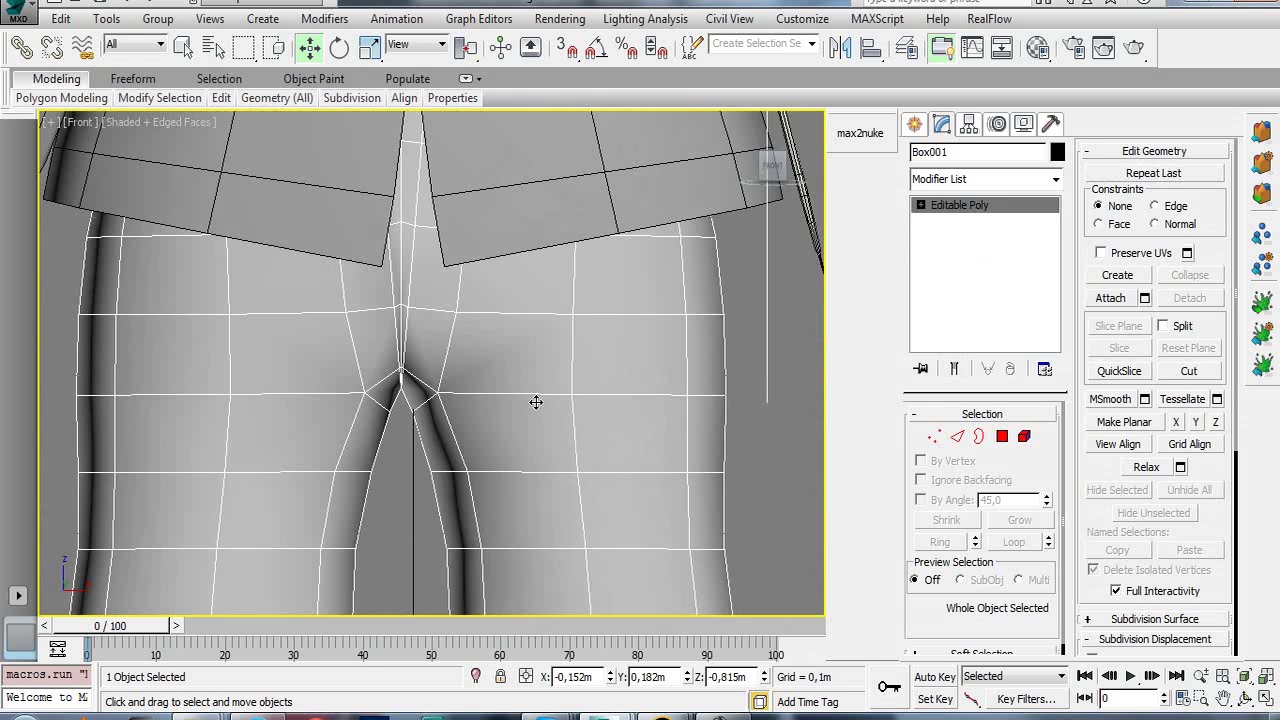
scroll(536, 402, down, 2)
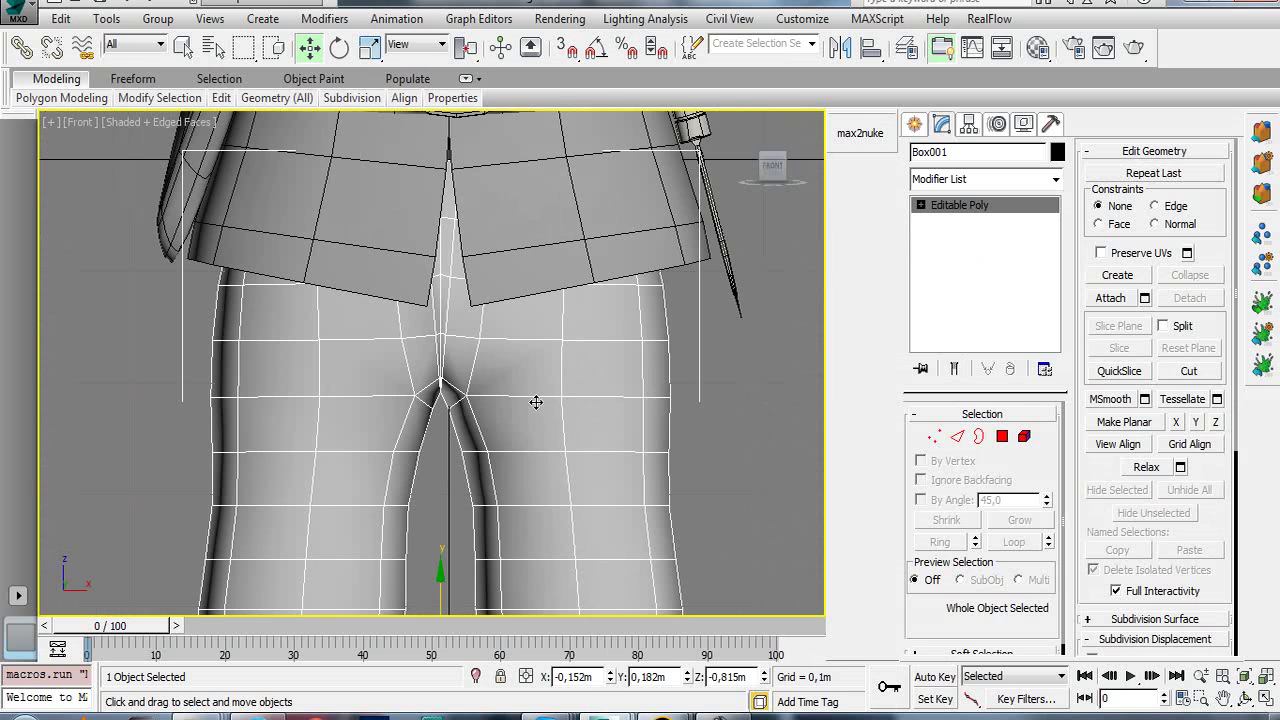
scroll(536, 402, down, 2)
scroll(532, 390, down, 1)
scroll(532, 390, down, 2)
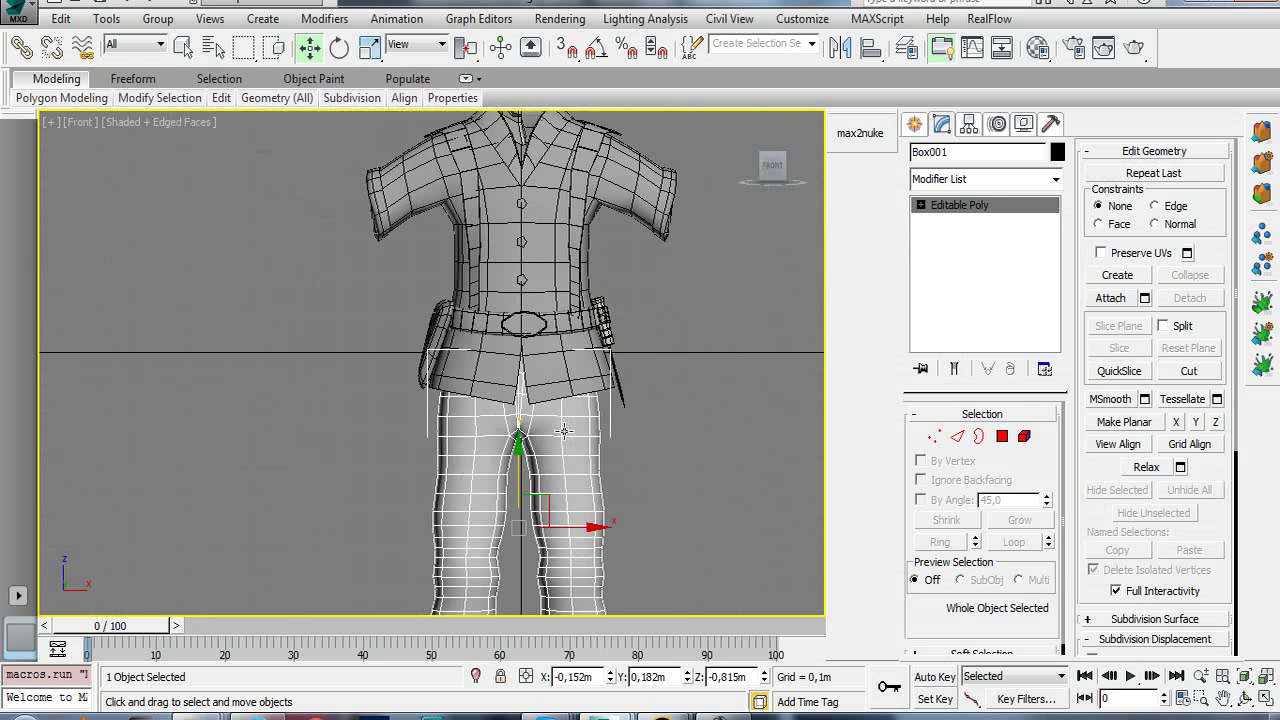
scroll(557, 431, down, 3)
scroll(560, 350, up, 2)
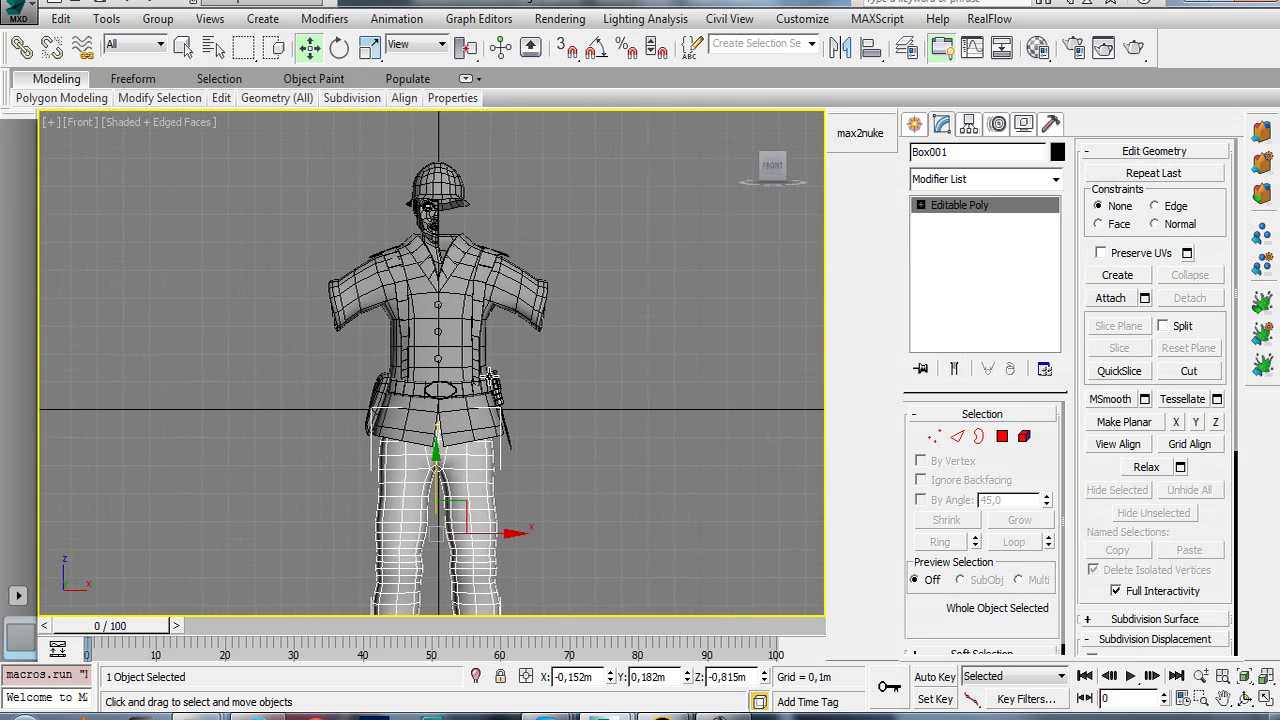
middle_drag(490, 362, 490, 322)
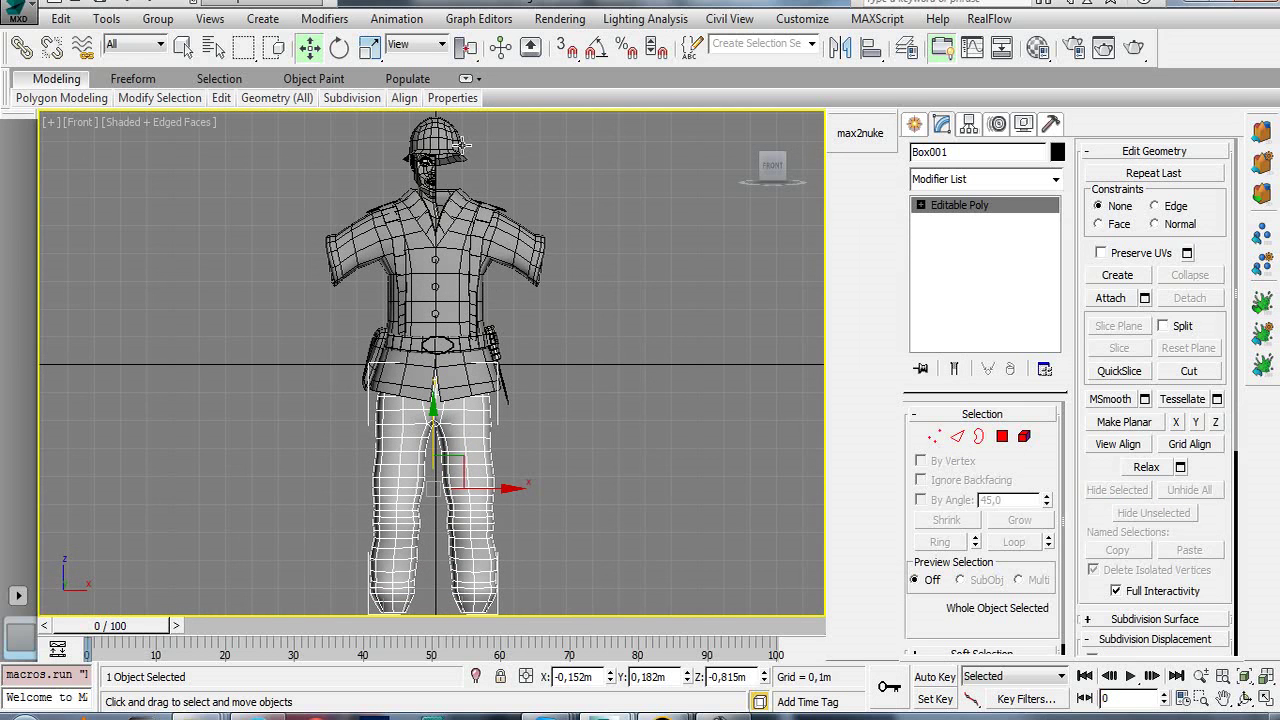
click(61, 18)
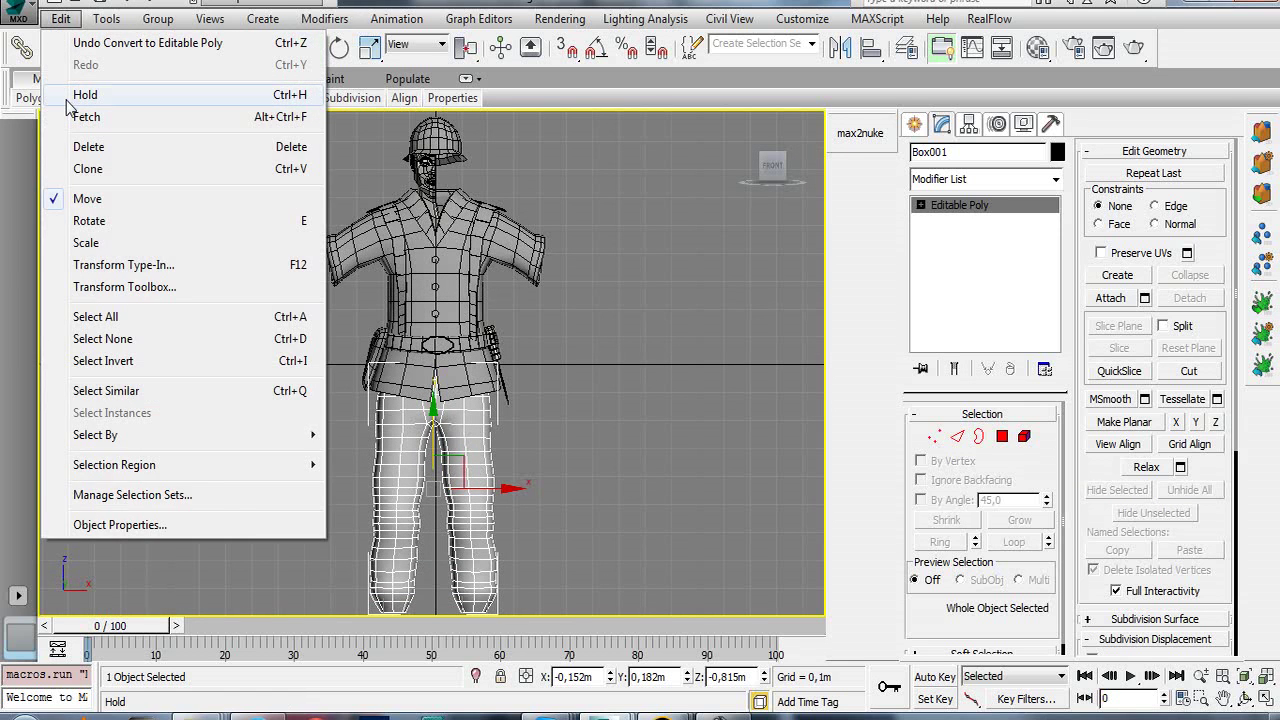
- Hold the scene with Edit > Hold and box-select all 17 character objects
click(70, 98)
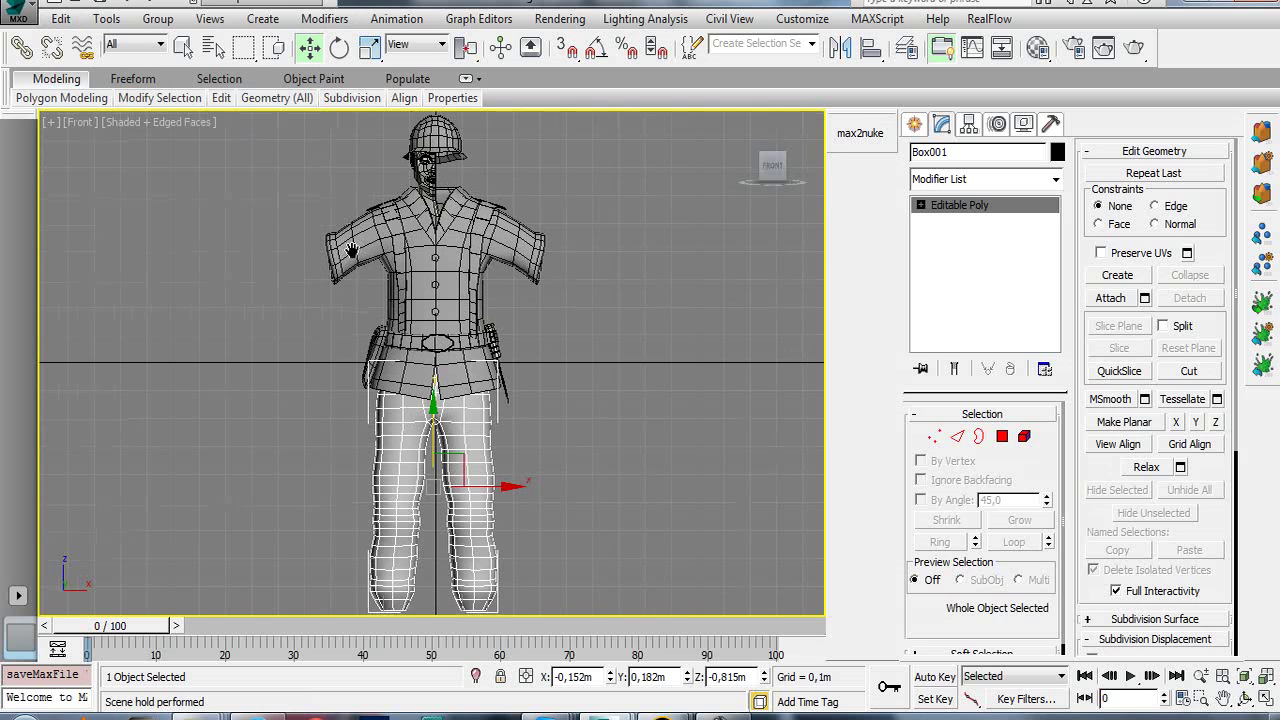
scroll(352, 249, down, 2)
drag(308, 130, 526, 529)
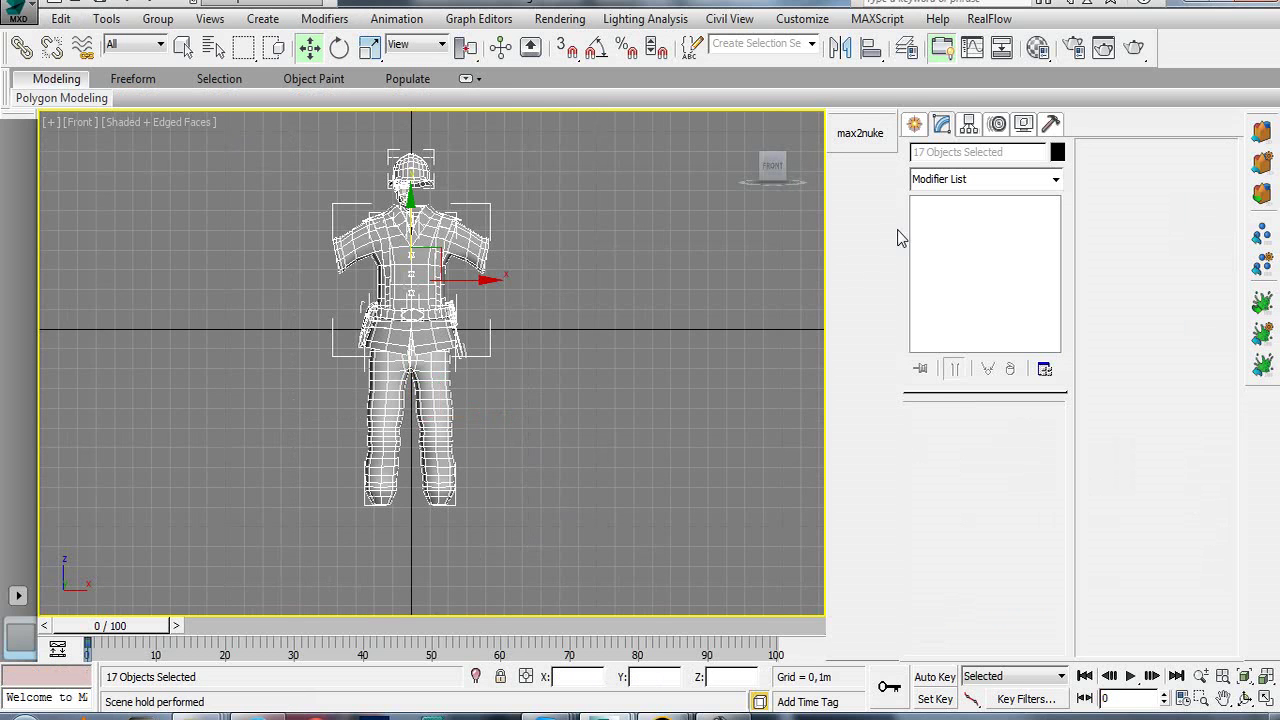
- Apply Reset XForm to all selected objects, then clear the selection
click(1051, 124)
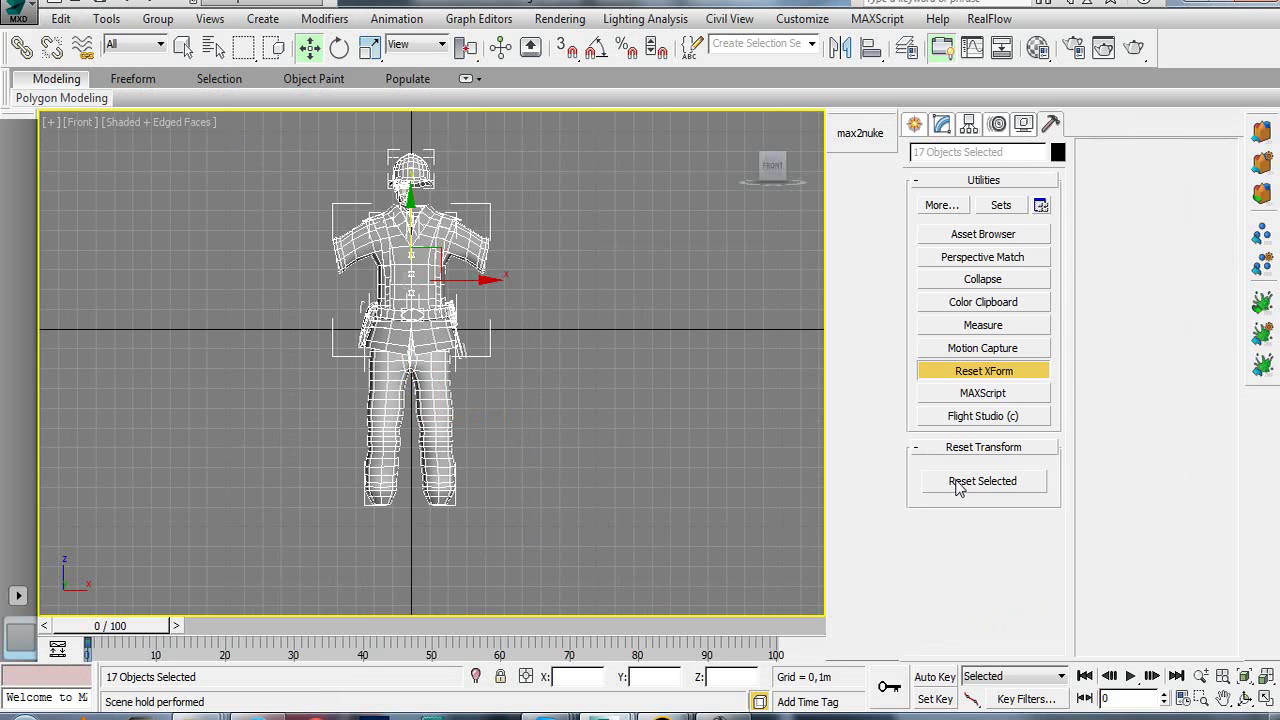
scroll(552, 356, up, 1)
scroll(570, 375, up, 1)
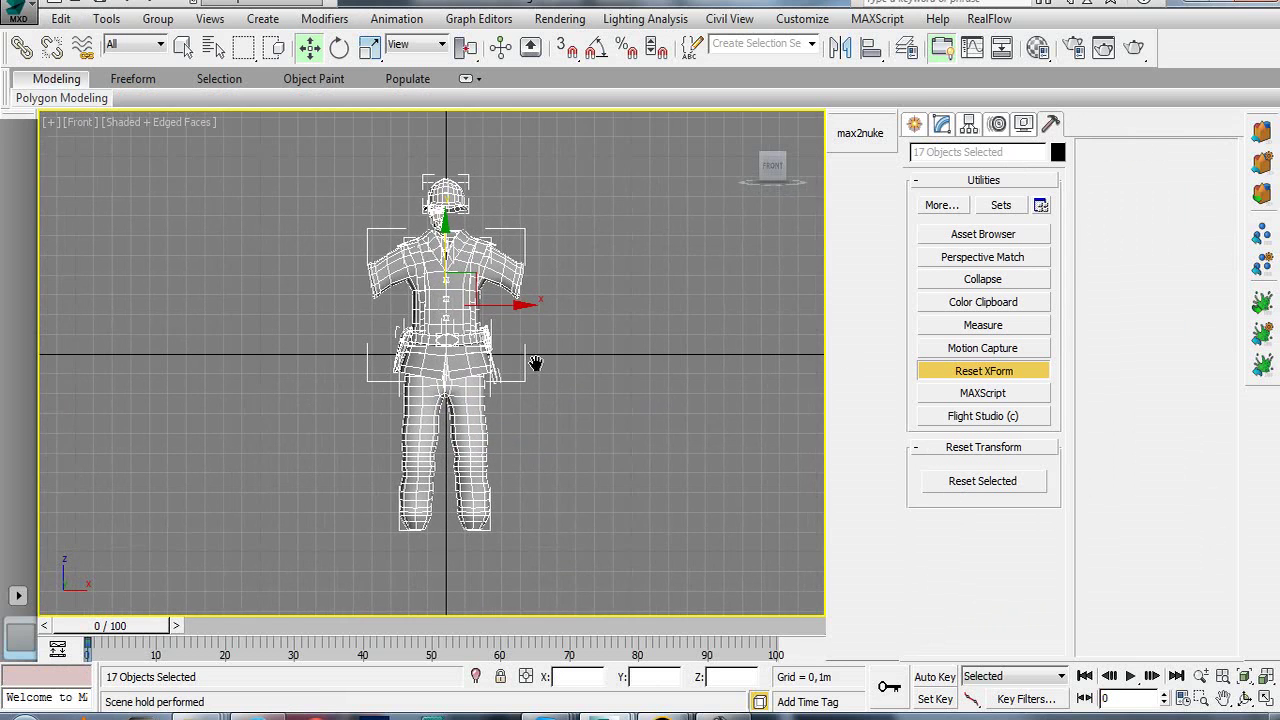
scroll(523, 351, up, 2)
scroll(500, 315, down, 1)
scroll(490, 320, down, 1)
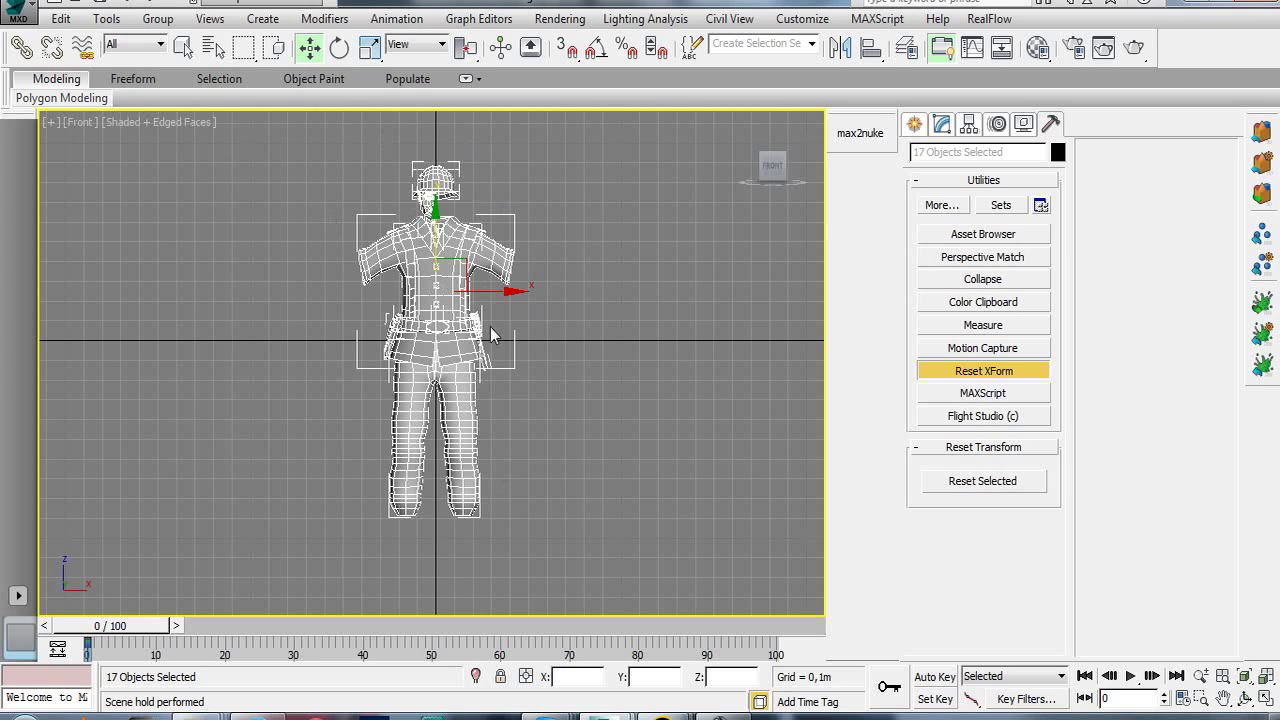
click(945, 484)
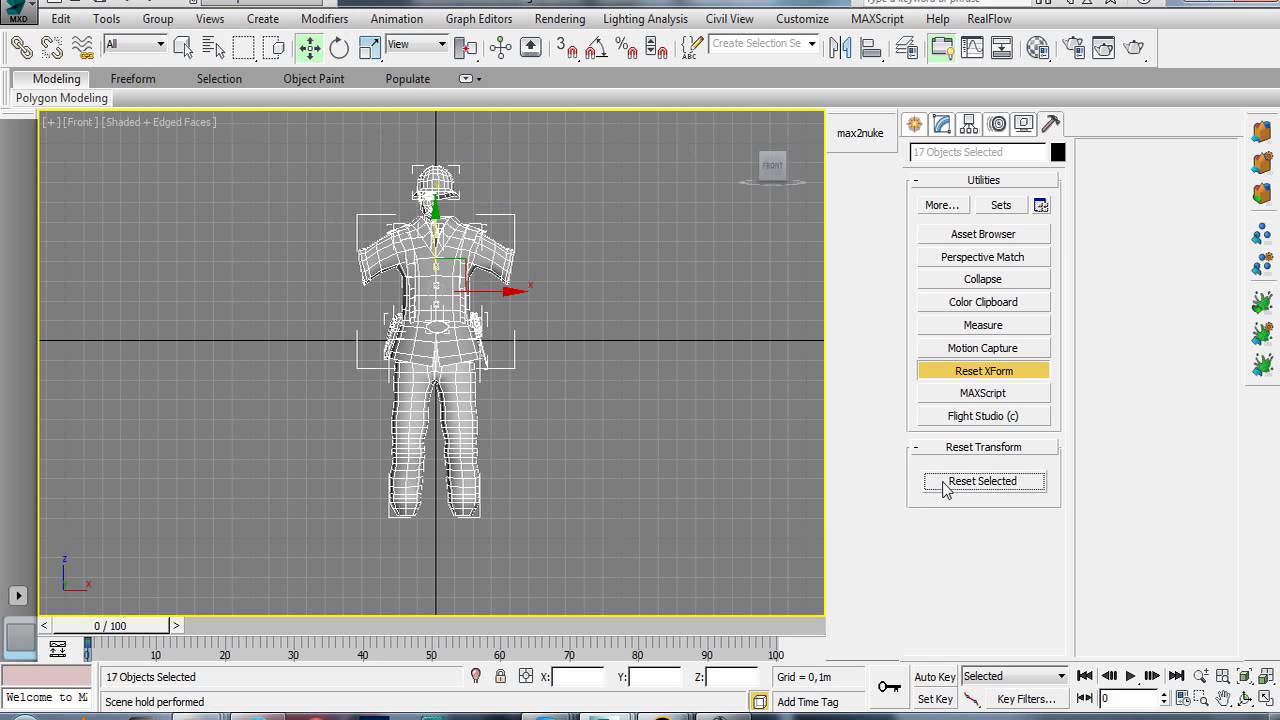
click(679, 247)
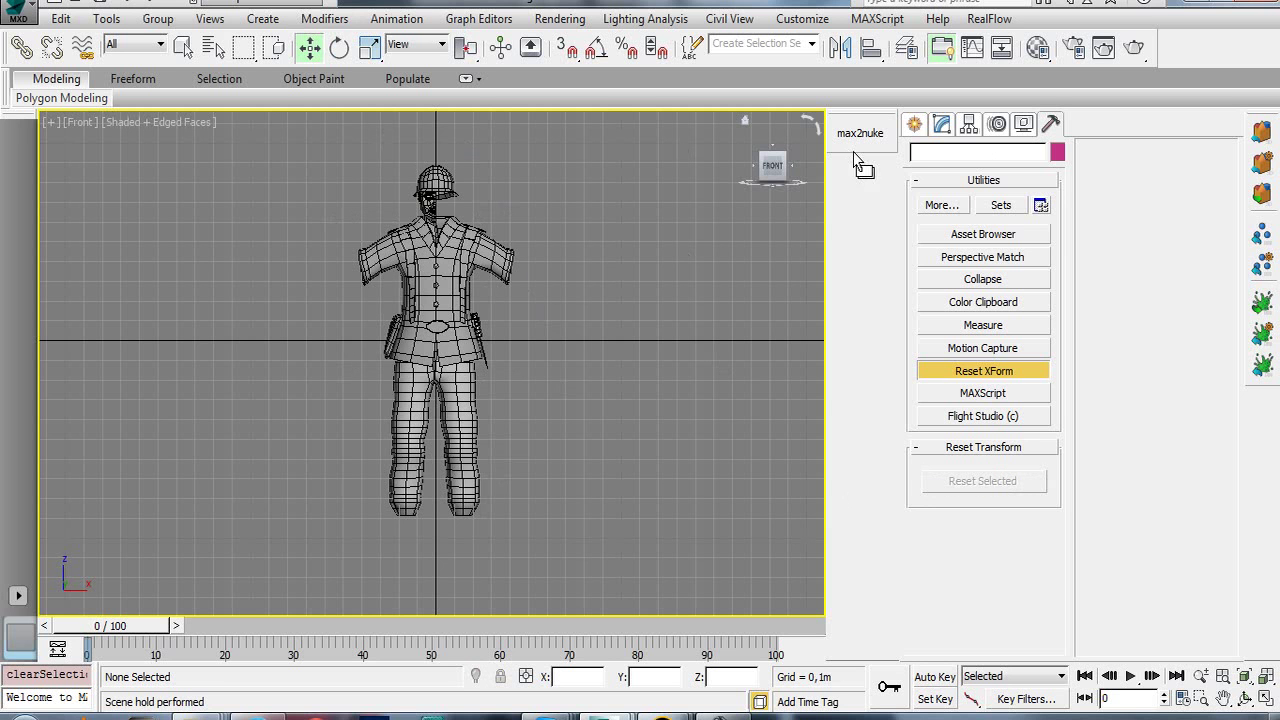
- In Perspective view, collapse the jacket Box004's XForm into Editable Poly
click(914, 124)
key(ctrl+r)
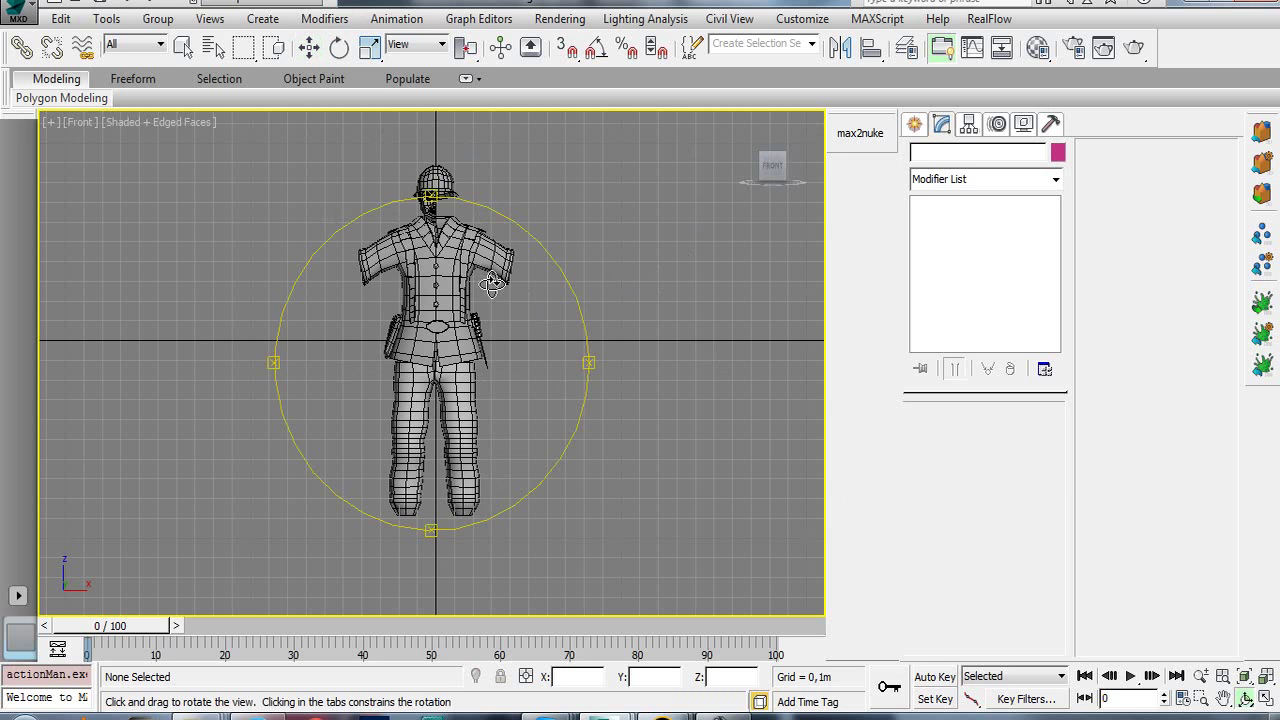
drag(430, 290, 452, 347)
key(p)
scroll(452, 347, up, 1)
scroll(451, 345, up, 3)
scroll(450, 343, up, 3)
scroll(440, 335, down, 3)
scroll(428, 329, down, 3)
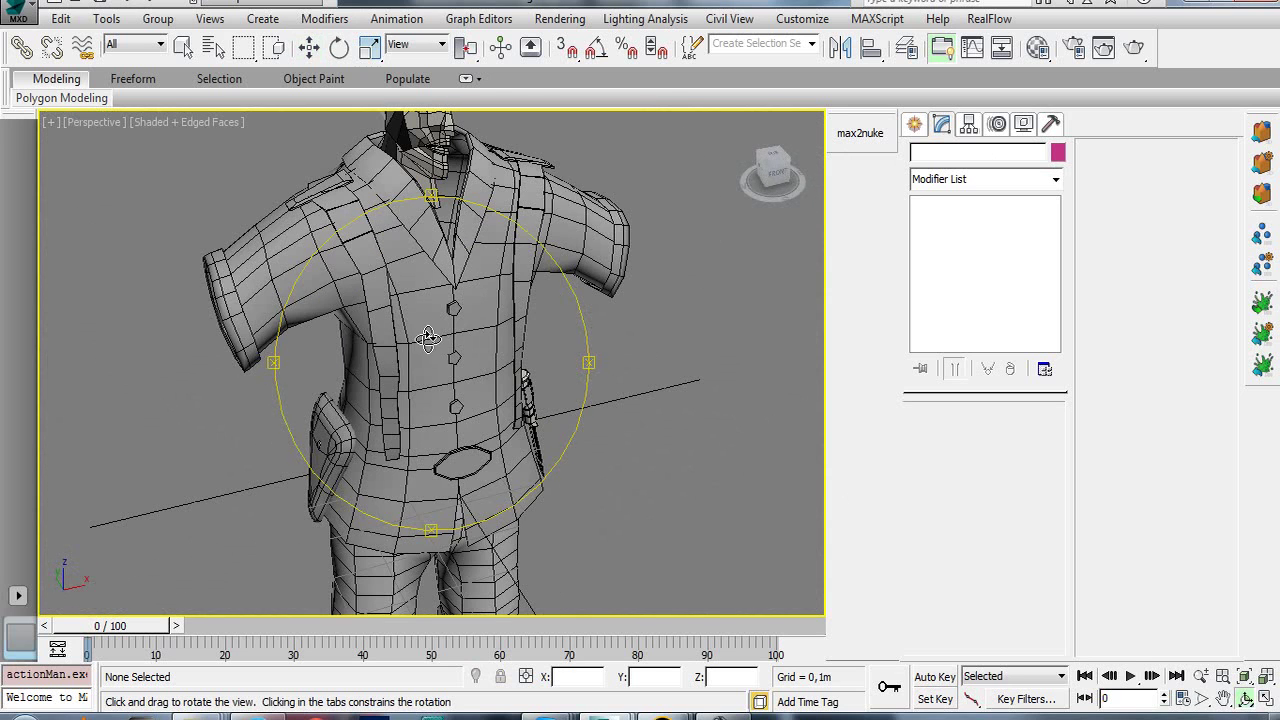
key(w)
click(425, 325)
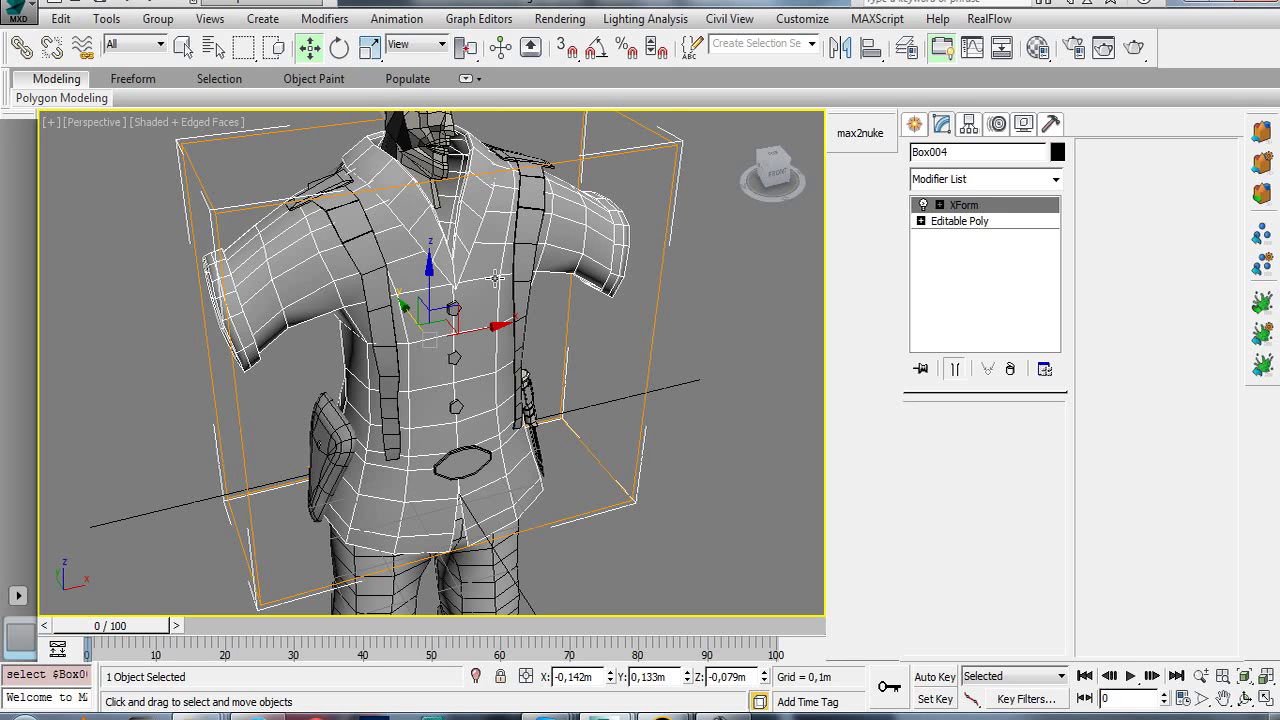
right_click(490, 272)
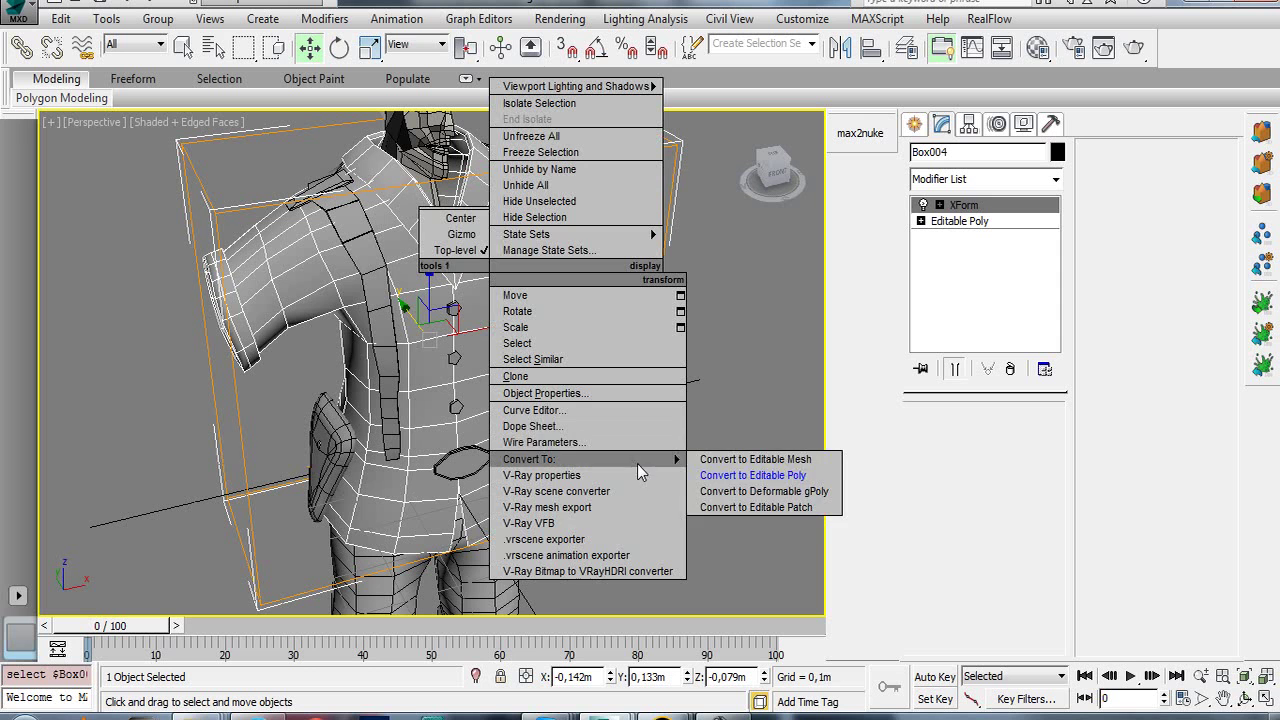
click(718, 479)
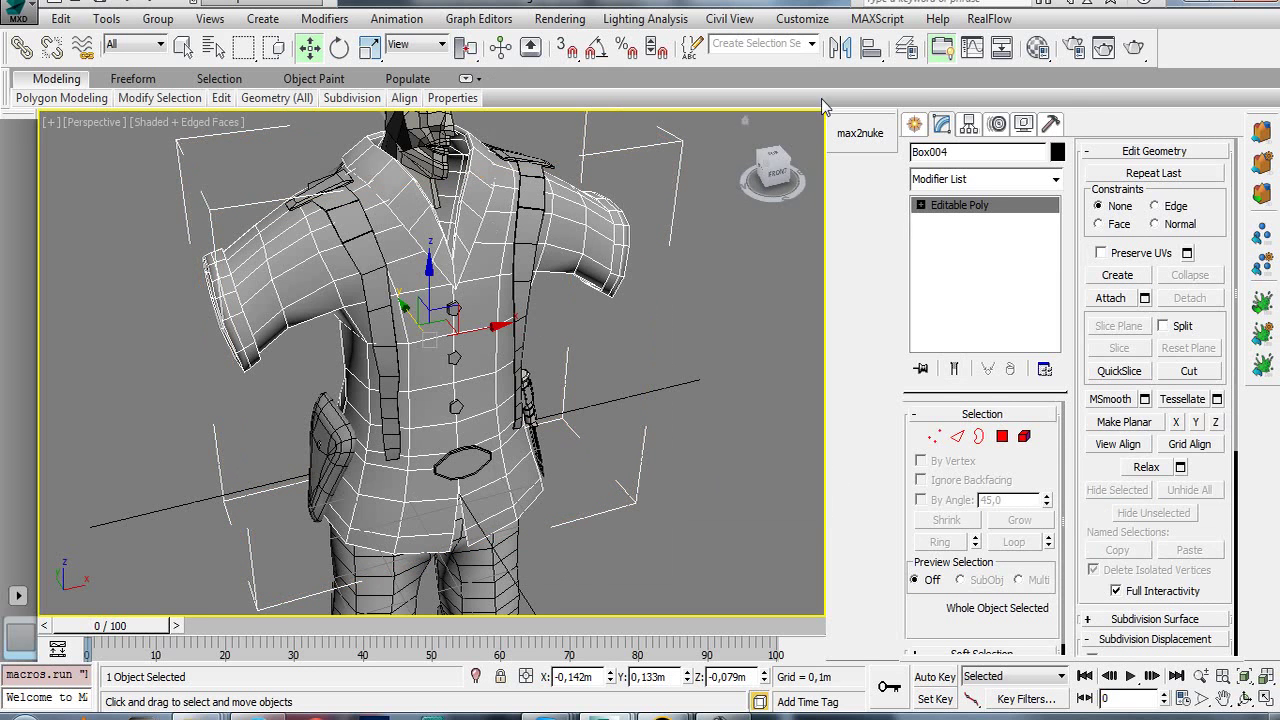
- Collapse the head Plane006's XForm into Editable Poly
middle_drag(388, 171, 404, 283)
click(413, 254)
right_click(412, 252)
mouse_move(447, 435)
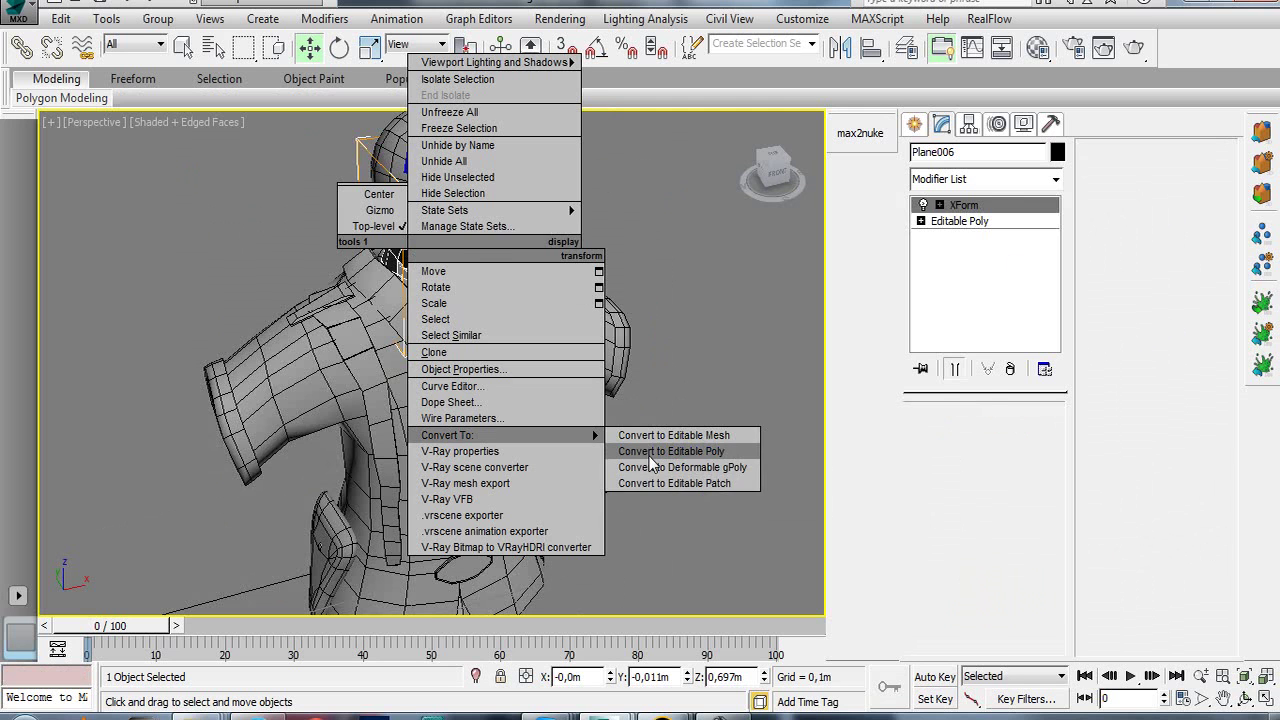
click(652, 451)
- Collapse the helmet Box002's XForm into Editable Poly
click(455, 176)
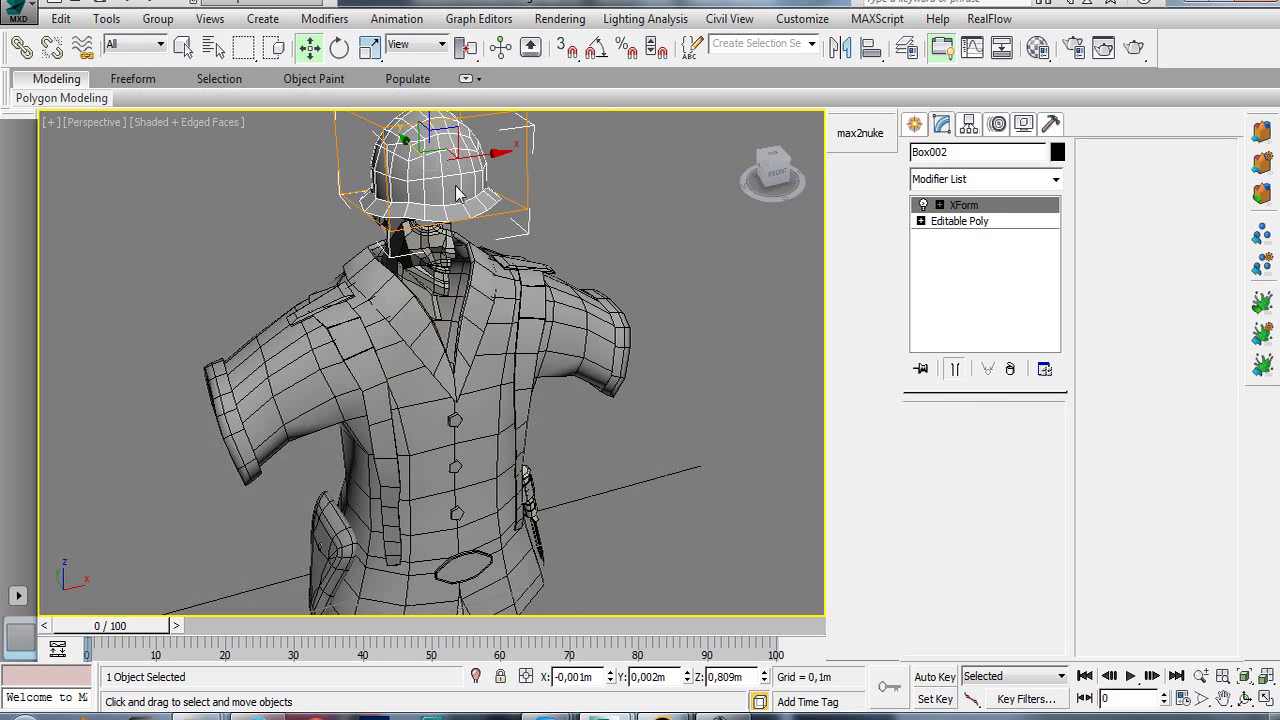
right_click(455, 193)
click(660, 379)
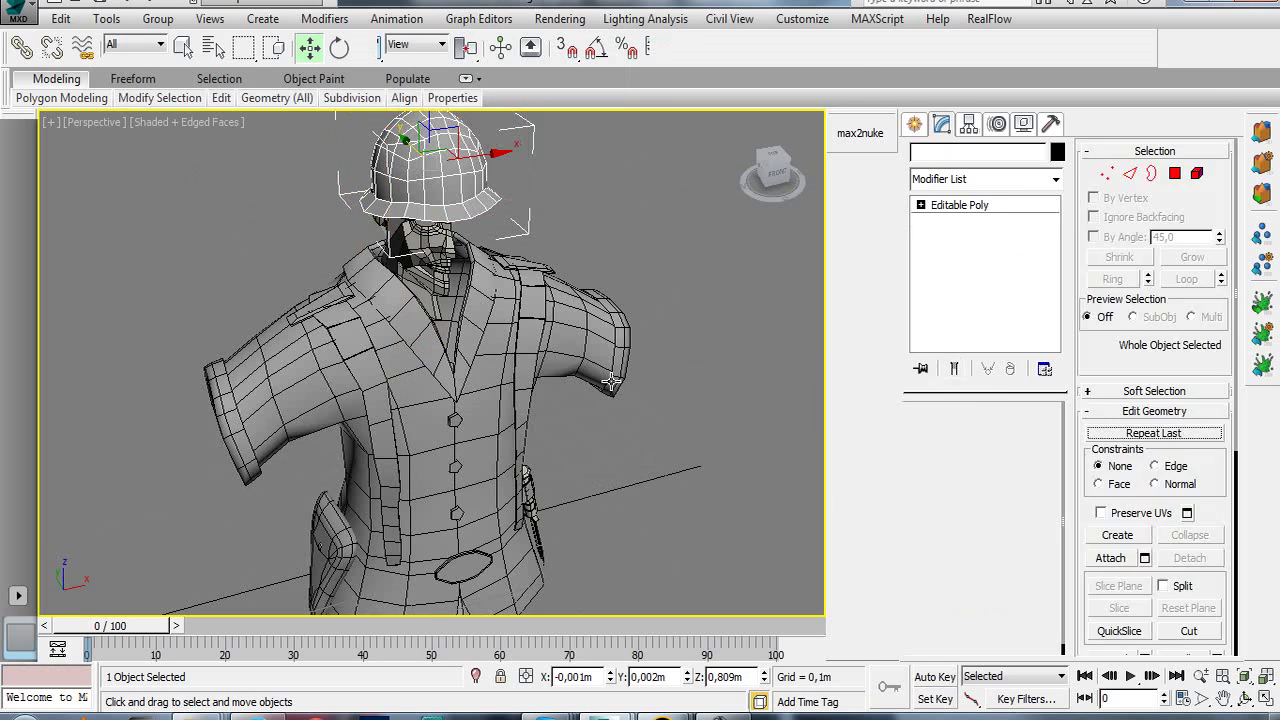
- Box-select all 17 character objects and bring up their quad menu
scroll(660, 379, down, 4)
drag(366, 166, 700, 612)
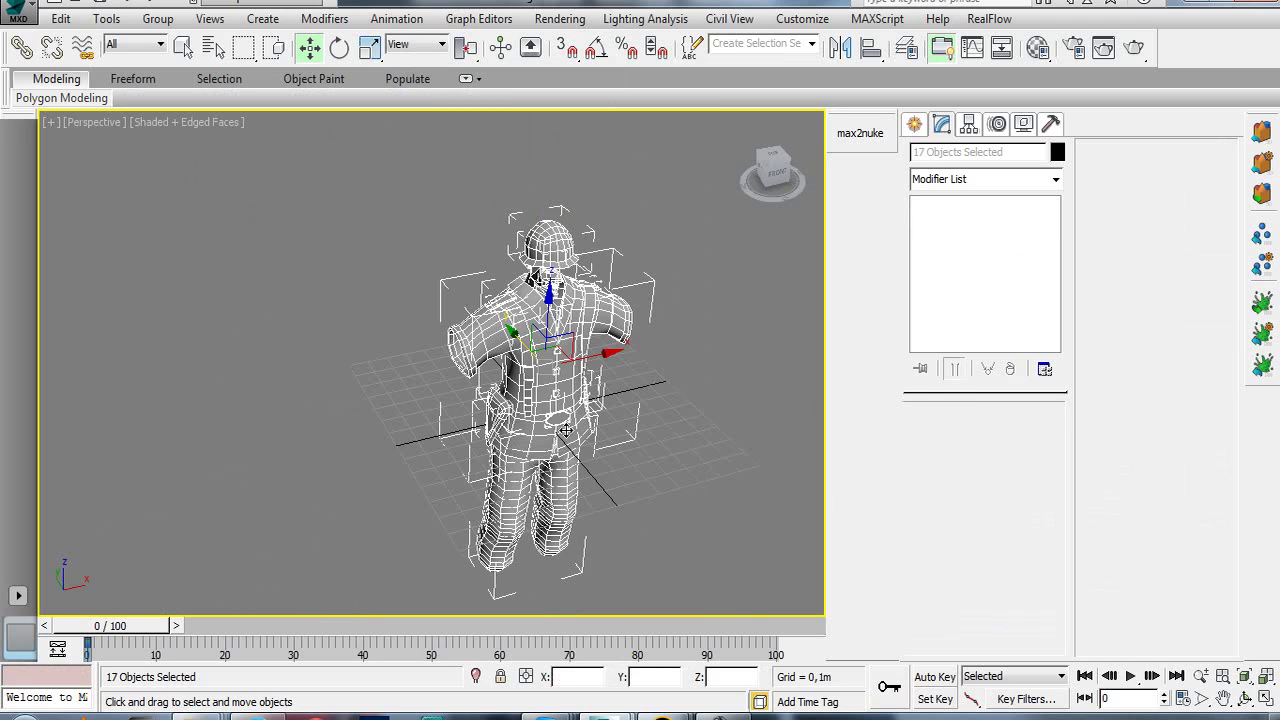
right_click(560, 408)
- Convert the whole selection to Editable Poly and clear the selection
click(860, 608)
click(712, 418)
scroll(560, 370, up, 3)
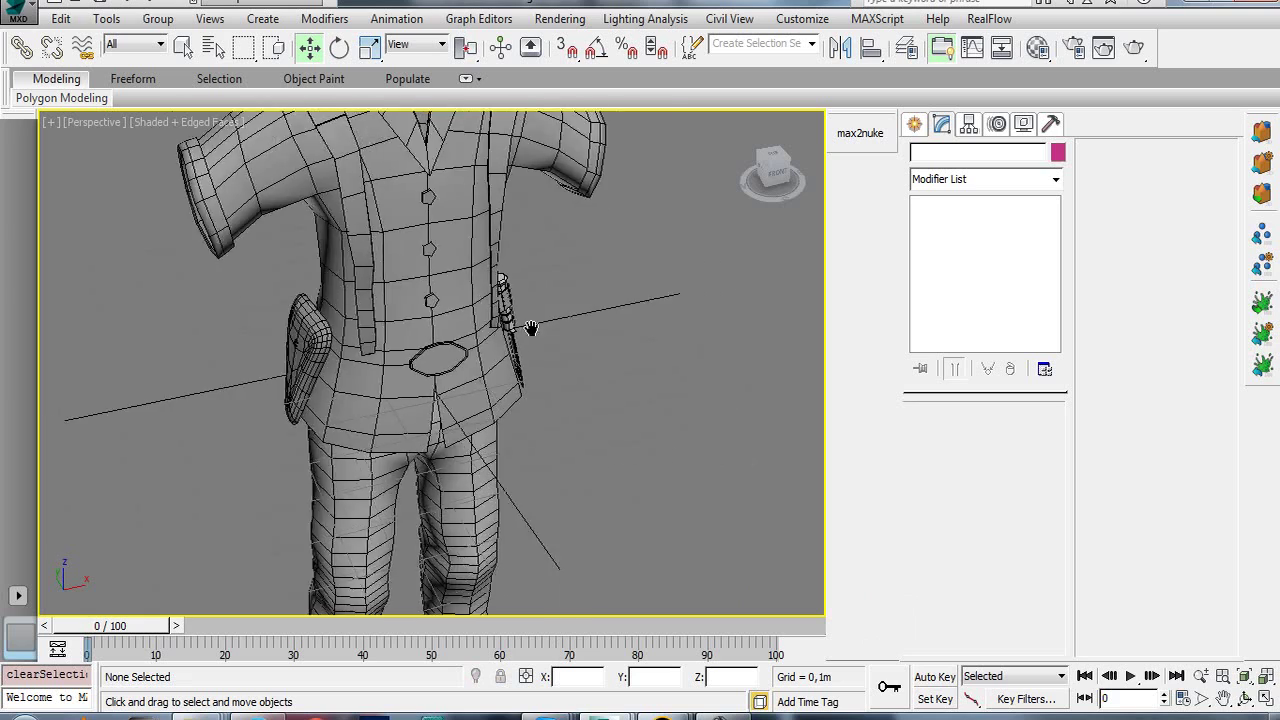
scroll(420, 340, up, 2)
- Select the holster (Pis) and disable its MeshSmooth to reveal the faceted low-poly mesh
click(365, 325)
mouse_move(365, 325)
alt+middle_down()
mouse_move(435, 295)
mouse_move(440, 350)
mouse_move(320, 338)
mouse_move(326, 311)
alt+middle_up()
scroll(440, 350, up, 3)
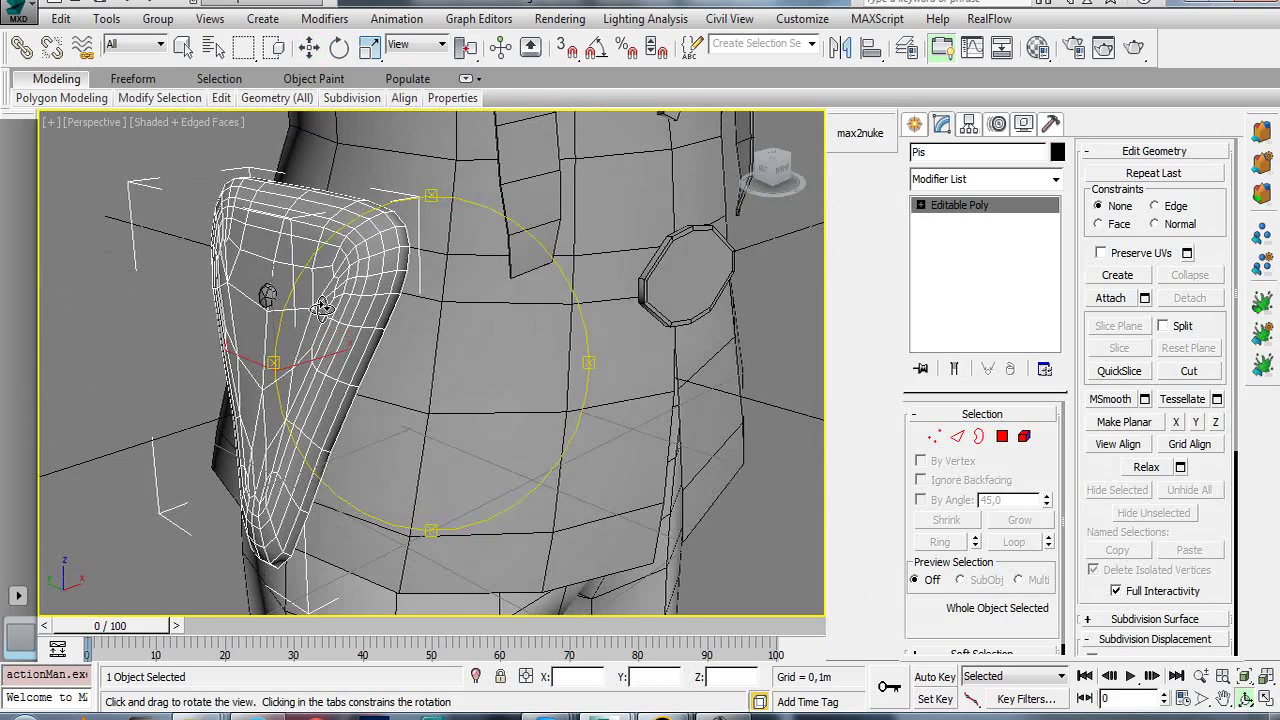
key(w)
click(381, 318)
key(ctrl+a)
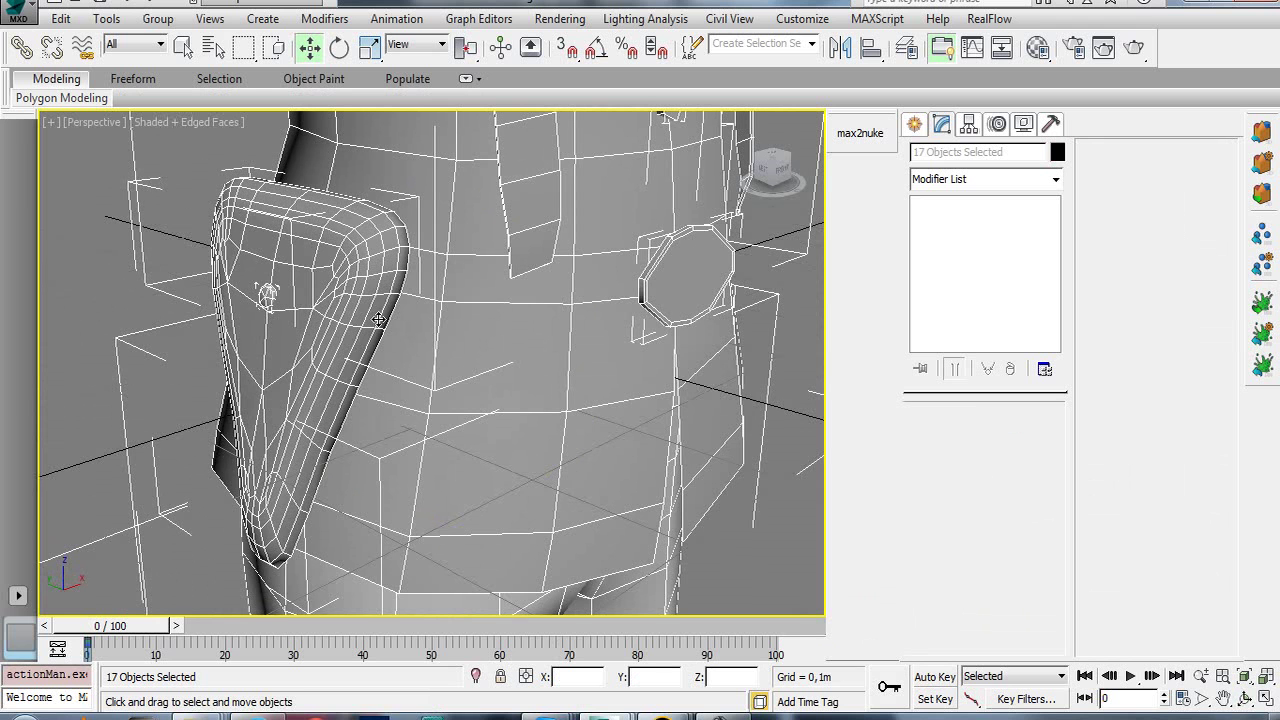
scroll(341, 321, down, 2)
scroll(341, 321, down, 3)
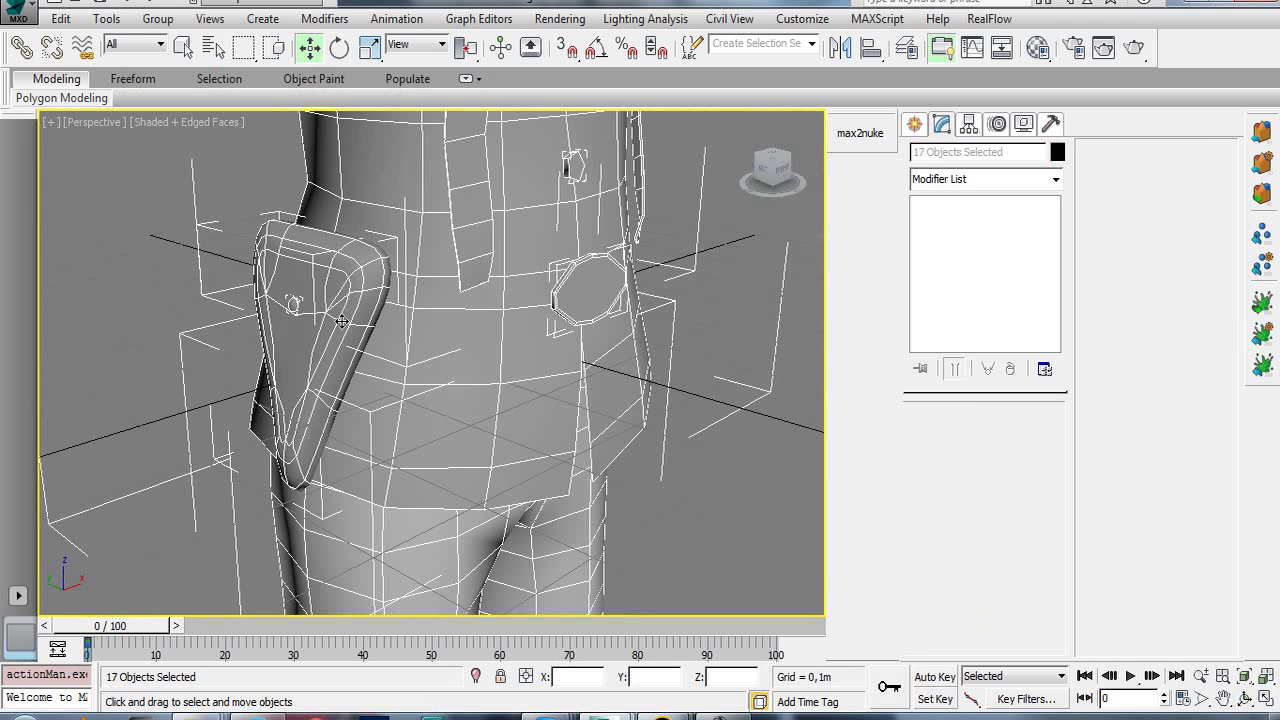
click(100, 263)
click(319, 297)
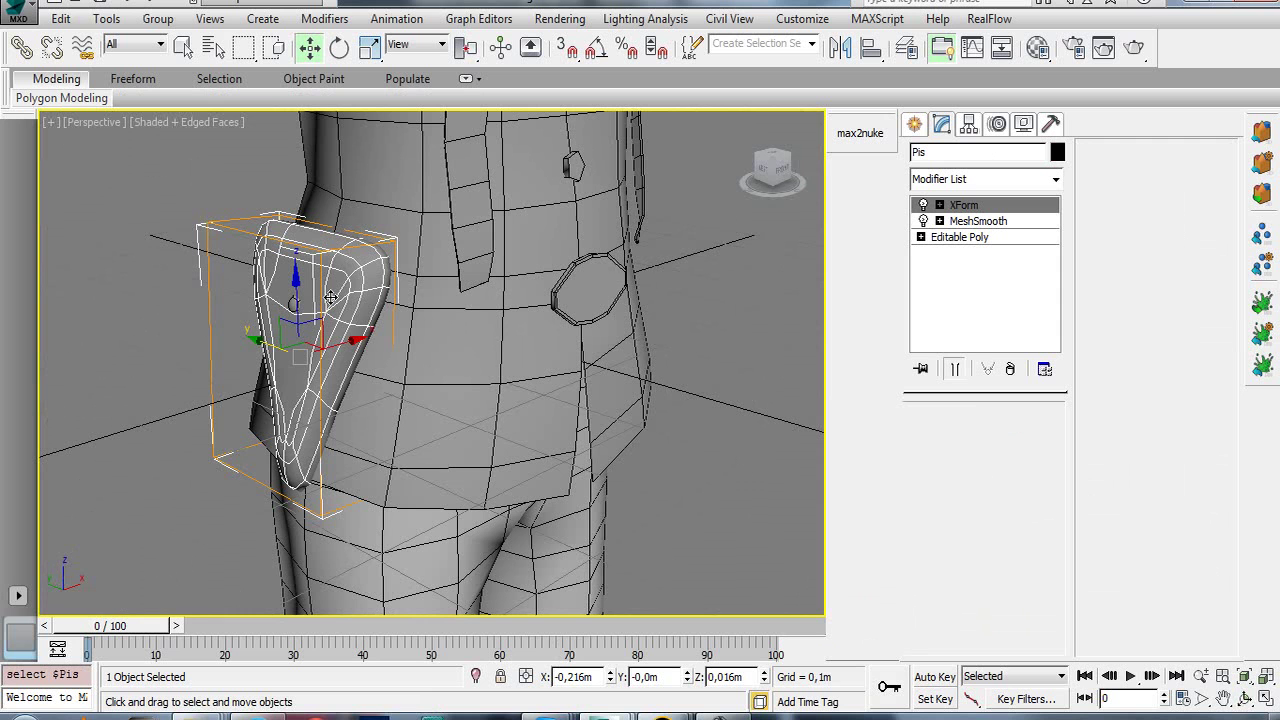
click(923, 221)
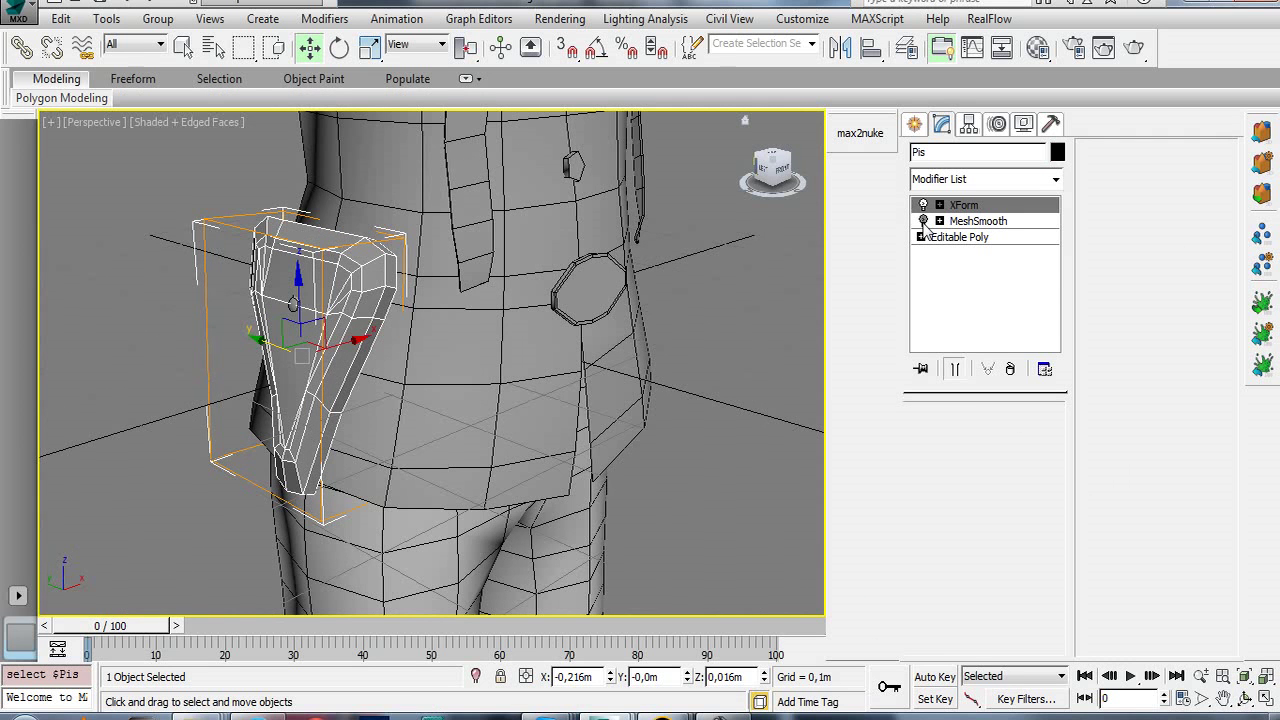
- Face the figure front-on, select it and open its quad menu, then deselect
scroll(425, 367, down, 2)
scroll(423, 370, down, 2)
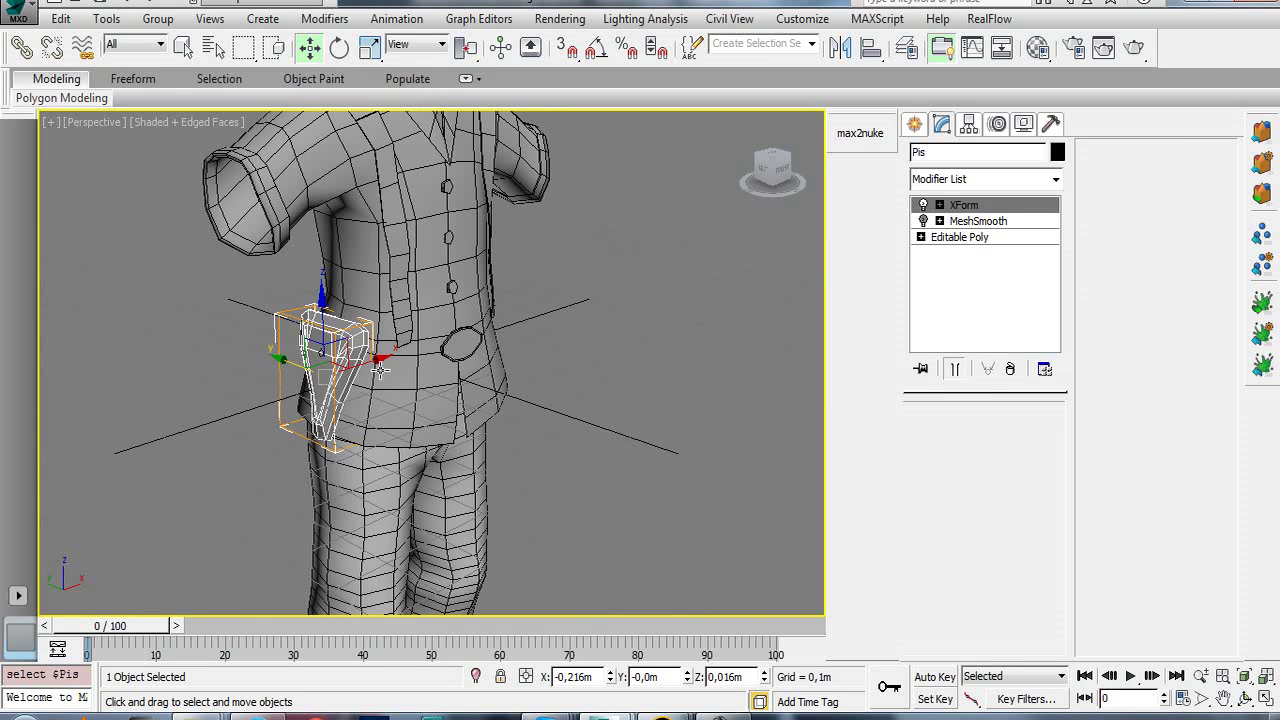
key(ctrl+r)
drag(452, 343, 367, 337)
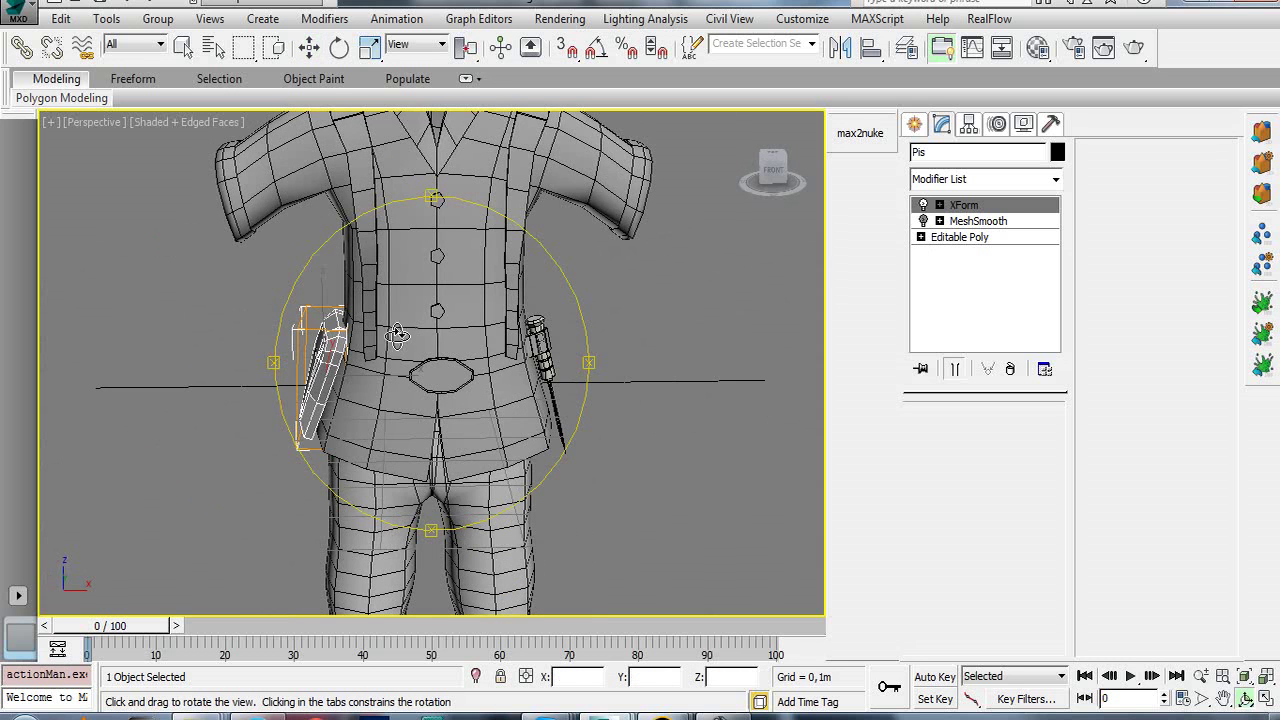
scroll(455, 365, down, 4)
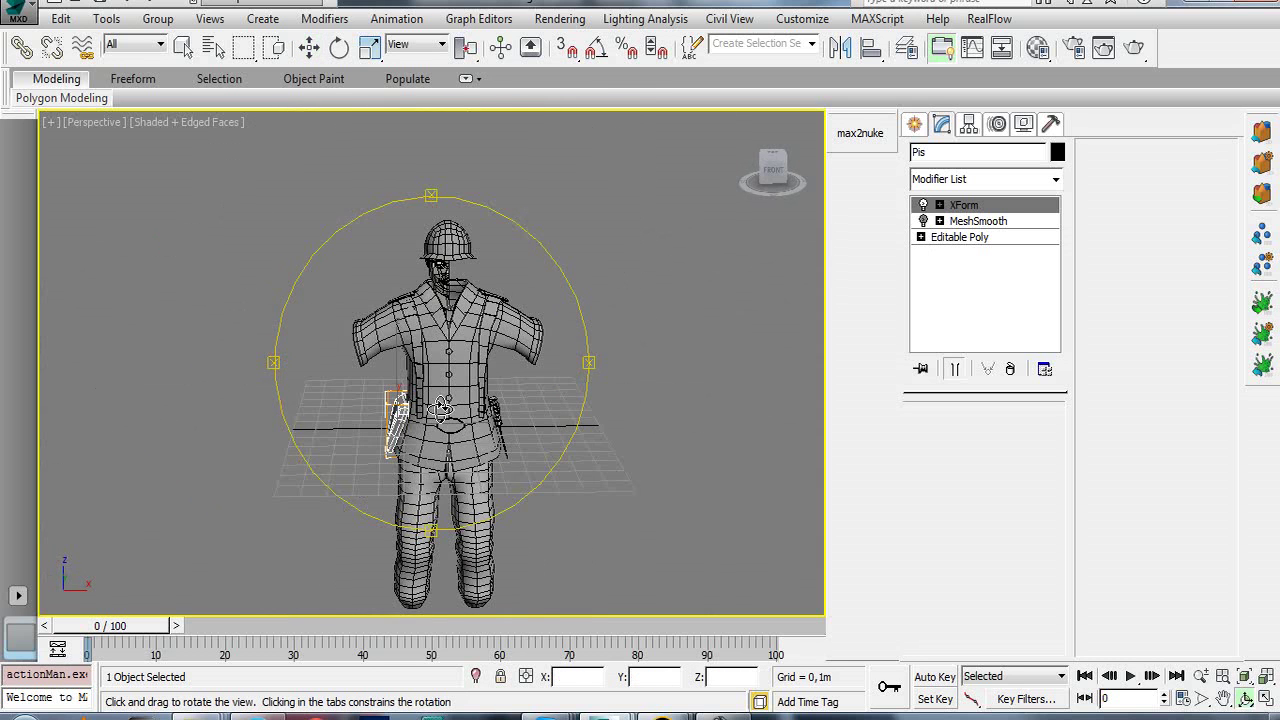
key(w)
drag(567, 374, 522, 578)
right_click(487, 418)
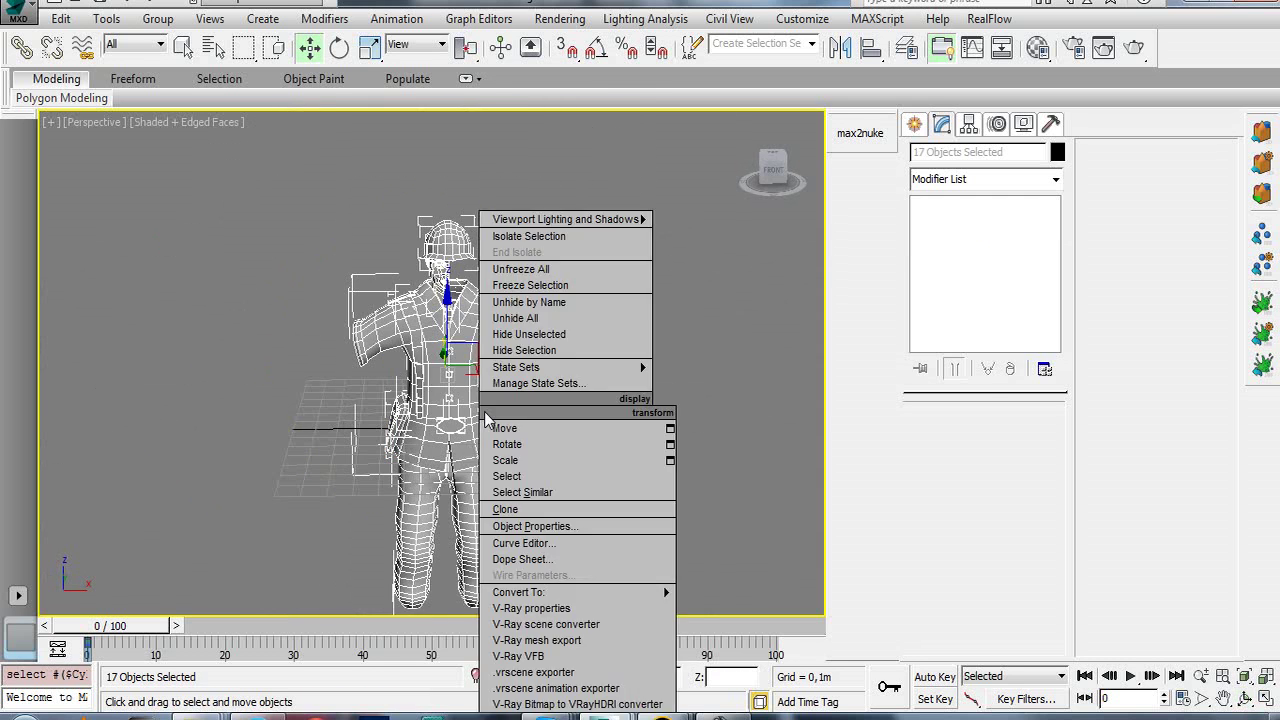
click(690, 614)
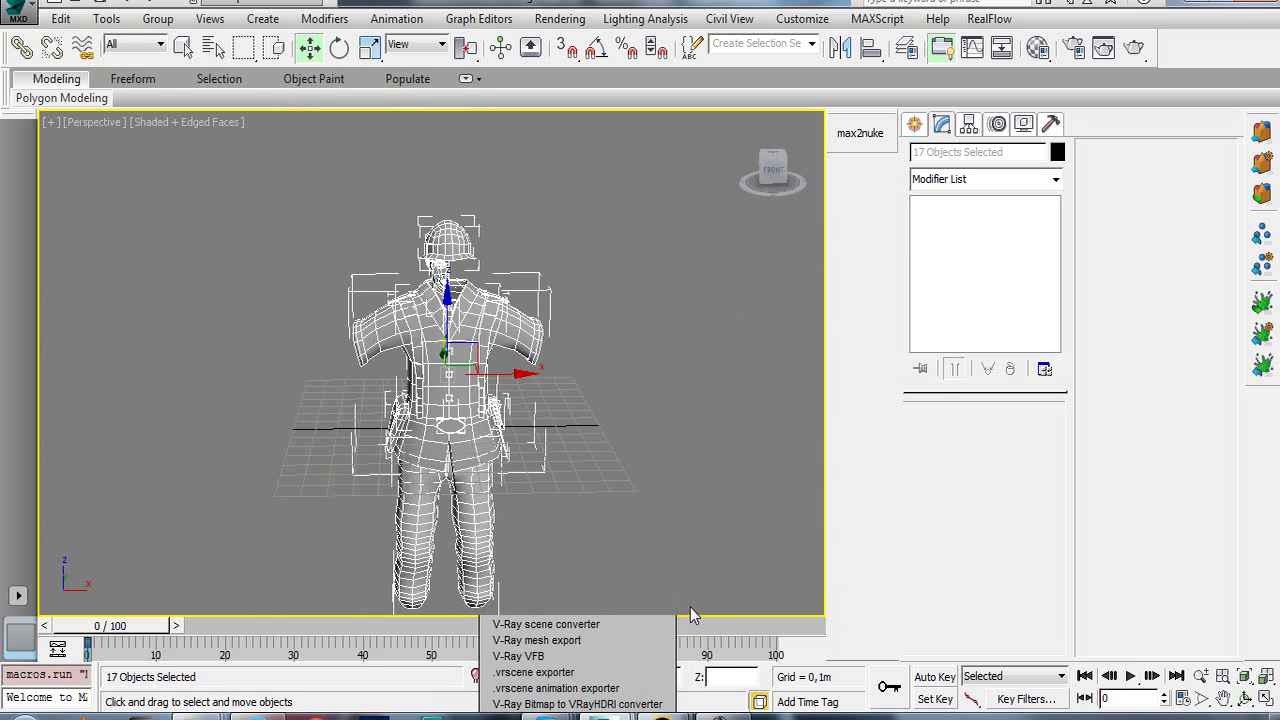
scroll(616, 496, up, 3)
middle_drag(618, 426, 637, 313)
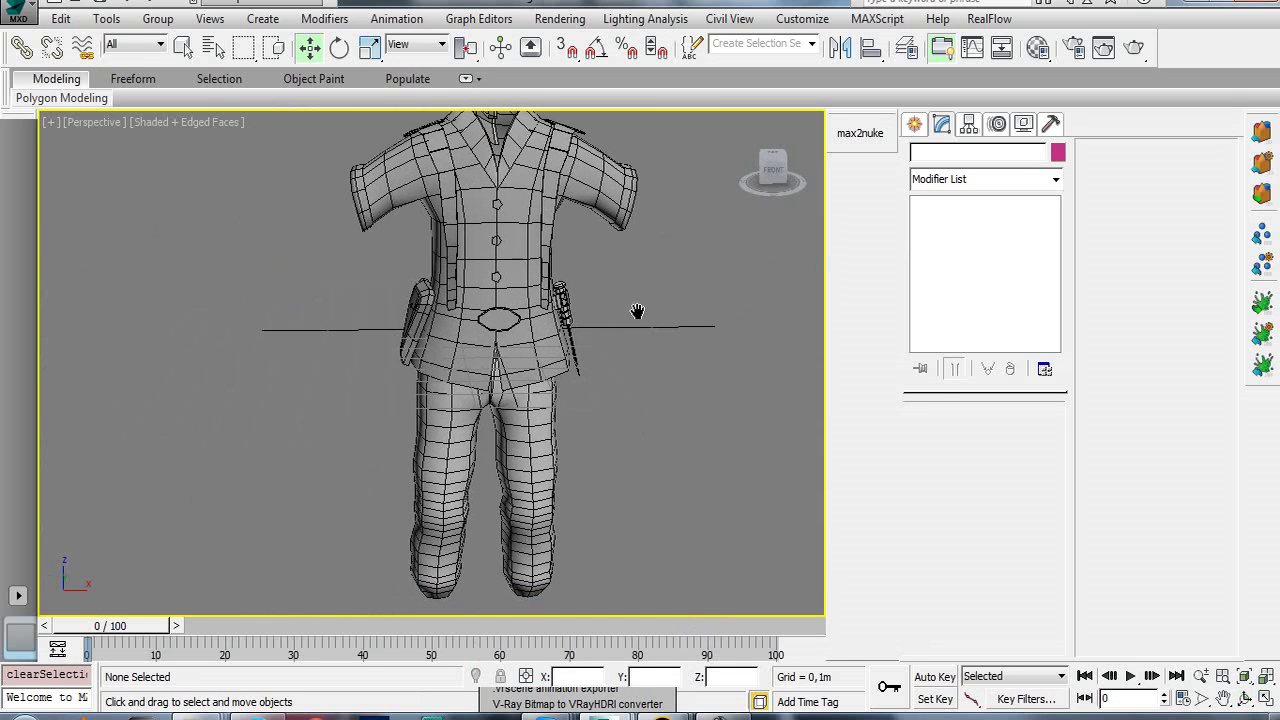
scroll(637, 313, up, 2)
mouse_move(443, 252)
middle_down()
mouse_move(462, 350)
mouse_move(514, 400)
mouse_move(514, 420)
middle_up()
scroll(475, 363, up, 3)
- Bevel the front polygon of the chest button Cylinder001
click(442, 372)
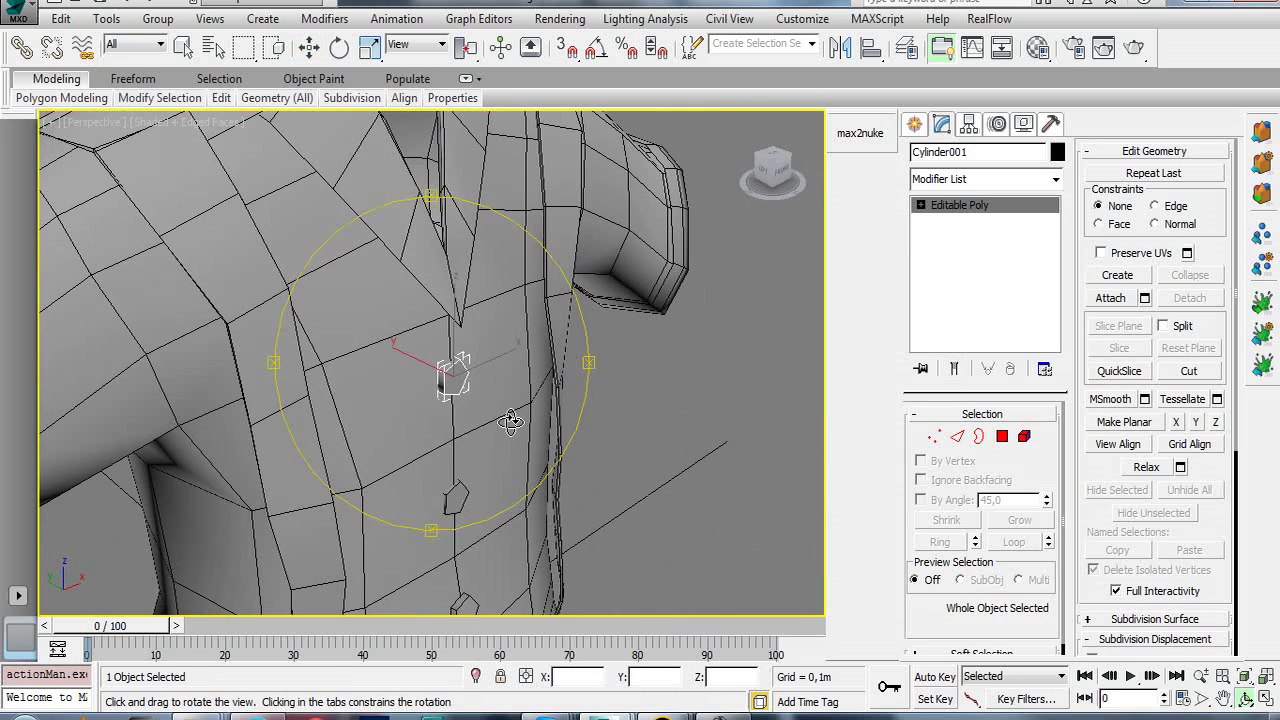
click(1002, 436)
click(446, 378)
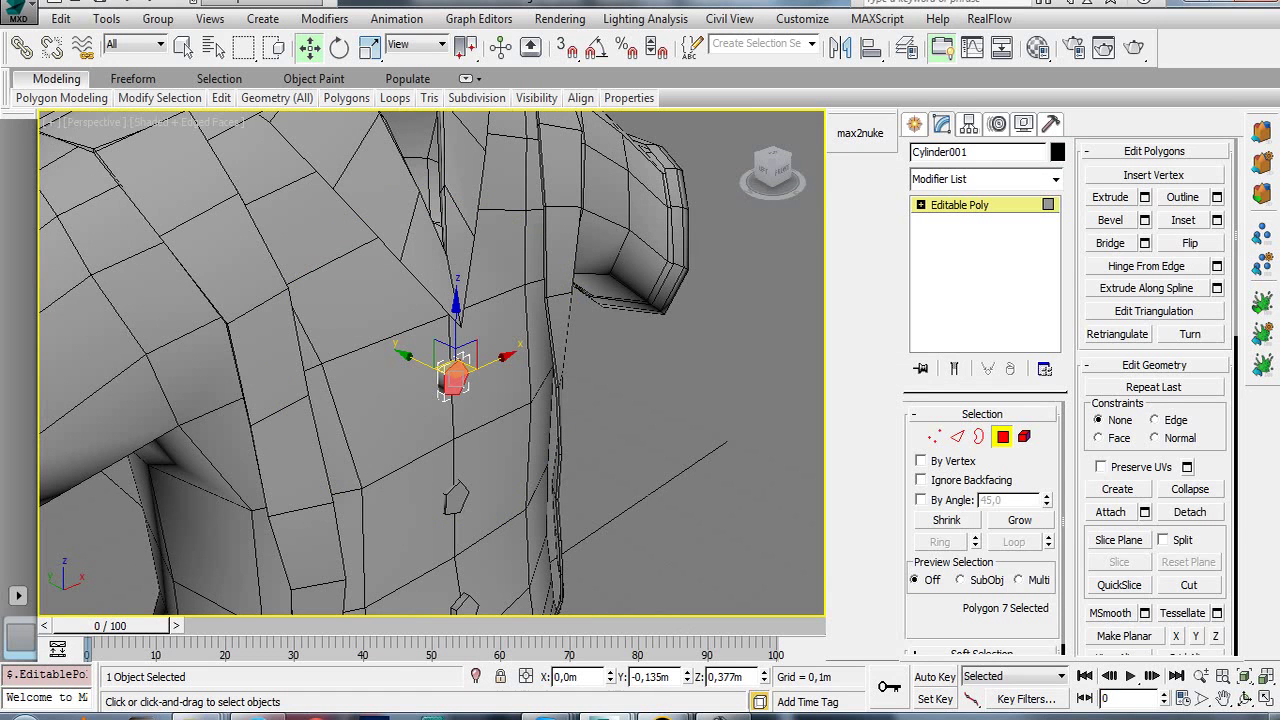
click(1112, 220)
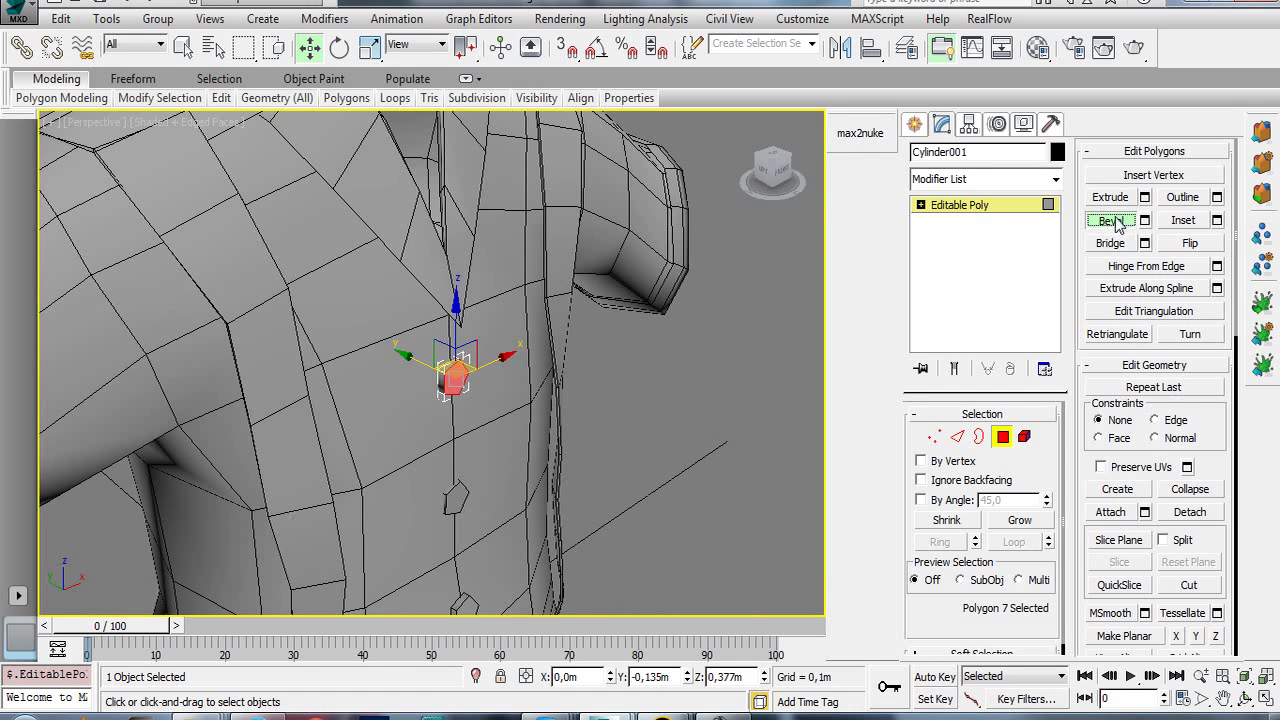
drag(458, 370, 459, 377)
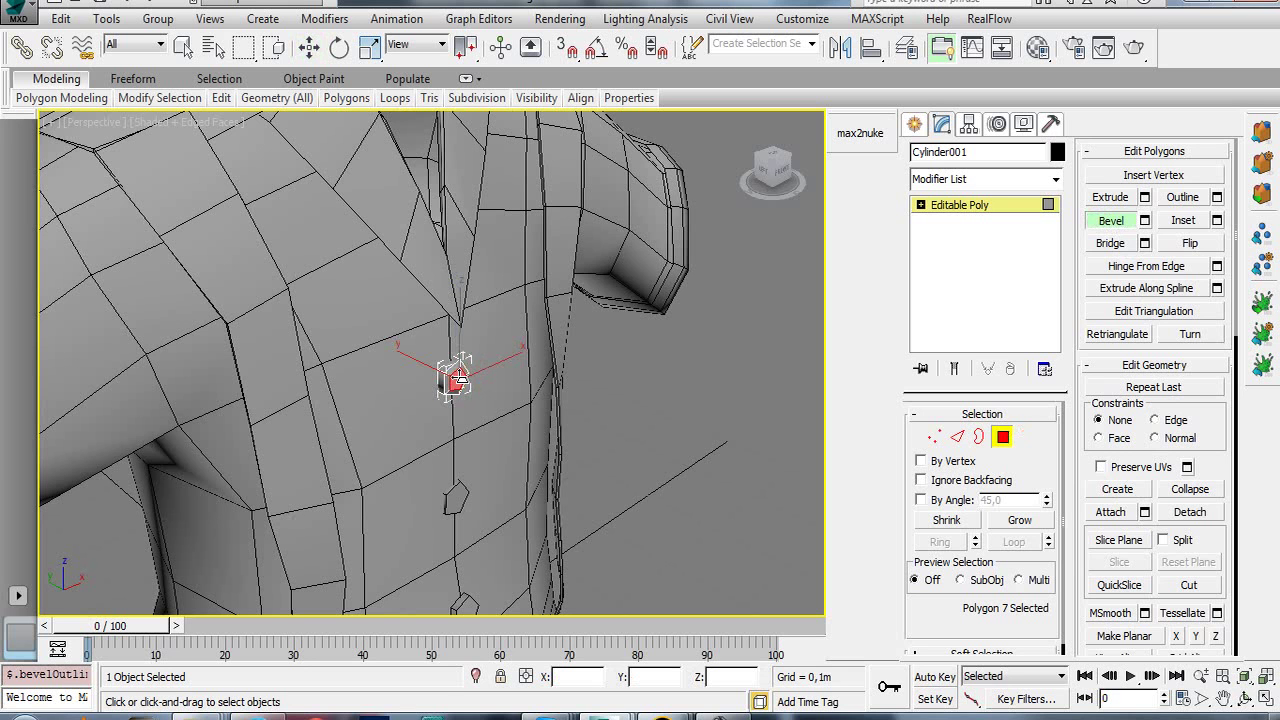
click(458, 378)
- Inspect the bevelled button in Front view, then select the half-head mesh Plane006
key(ctrl+r)
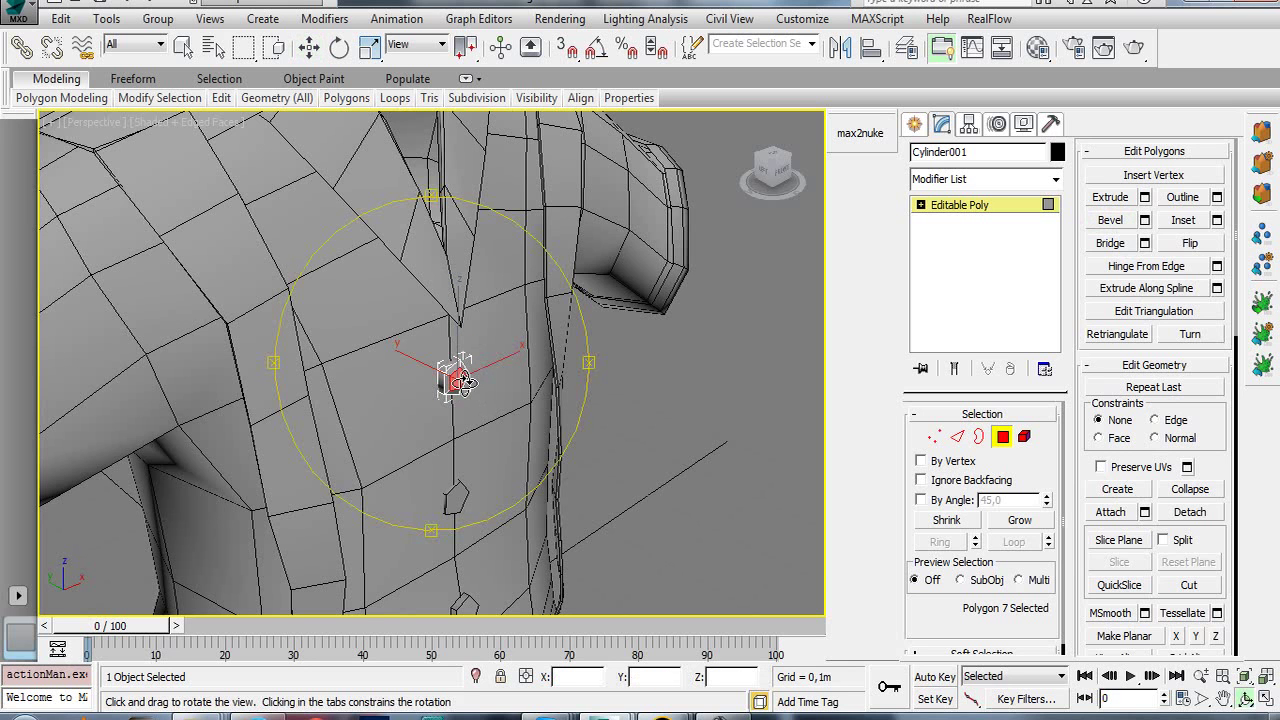
key(z)
mouse_move(451, 377)
mouse_down()
mouse_move(474, 394)
mouse_move(402, 385)
mouse_move(410, 360)
mouse_up()
scroll(414, 400, down, 5)
scroll(410, 400, up, 5)
scroll(385, 362, down, 8)
scroll(386, 362, down, 5)
key(f)
scroll(407, 333, up, 2)
scroll(407, 333, up, 3)
scroll(410, 335, up, 3)
scroll(415, 336, up, 3)
scroll(420, 337, up, 2)
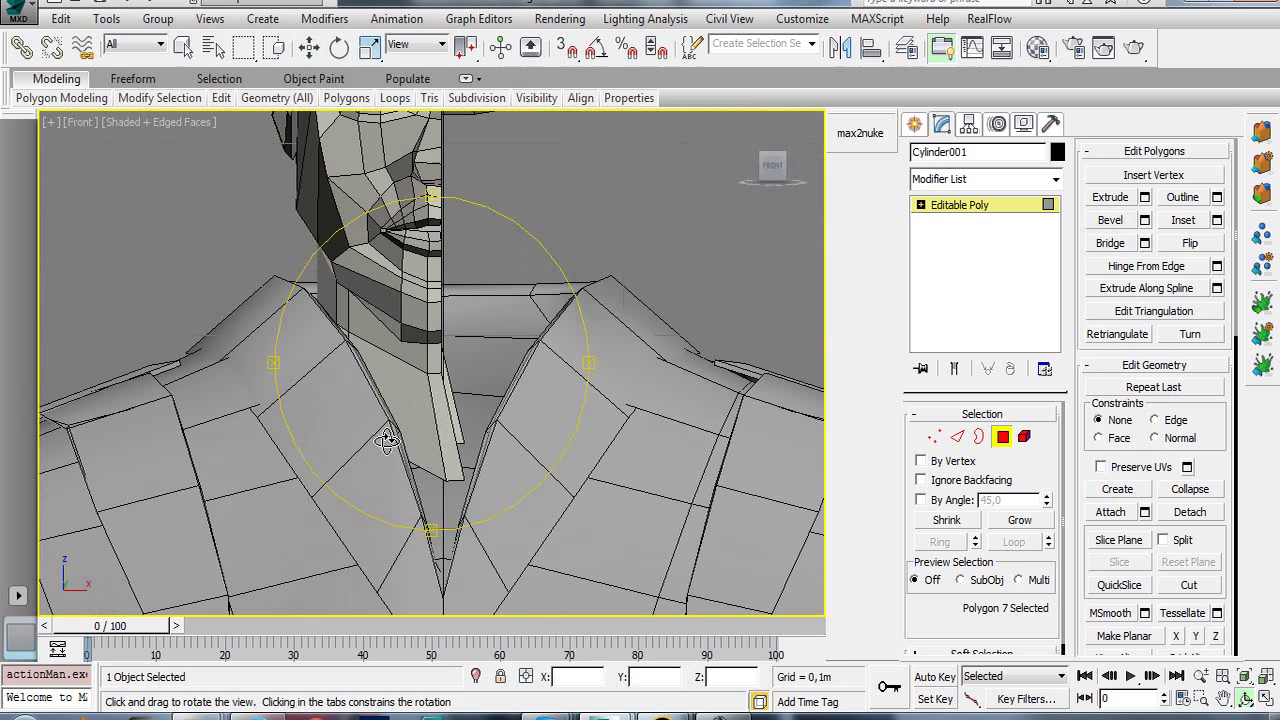
key(w)
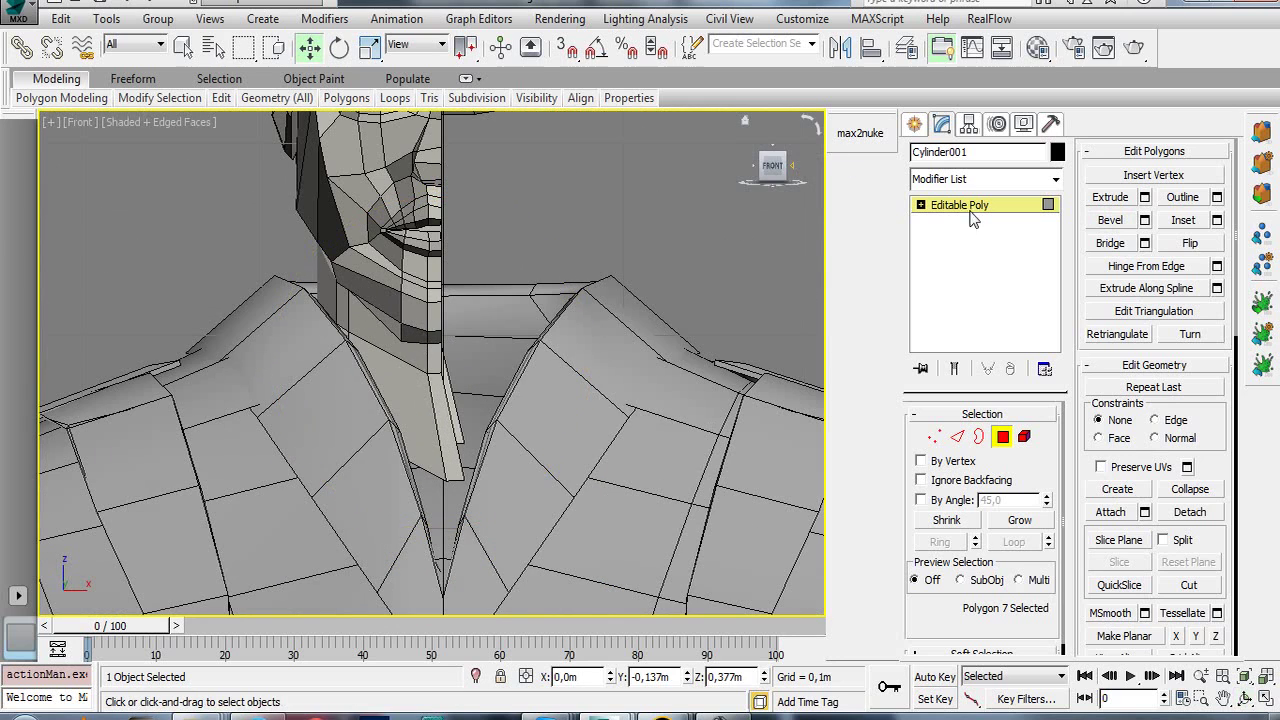
click(972, 206)
- Select Plane006's open border and pan along the neck strip to the shoulders
click(430, 285)
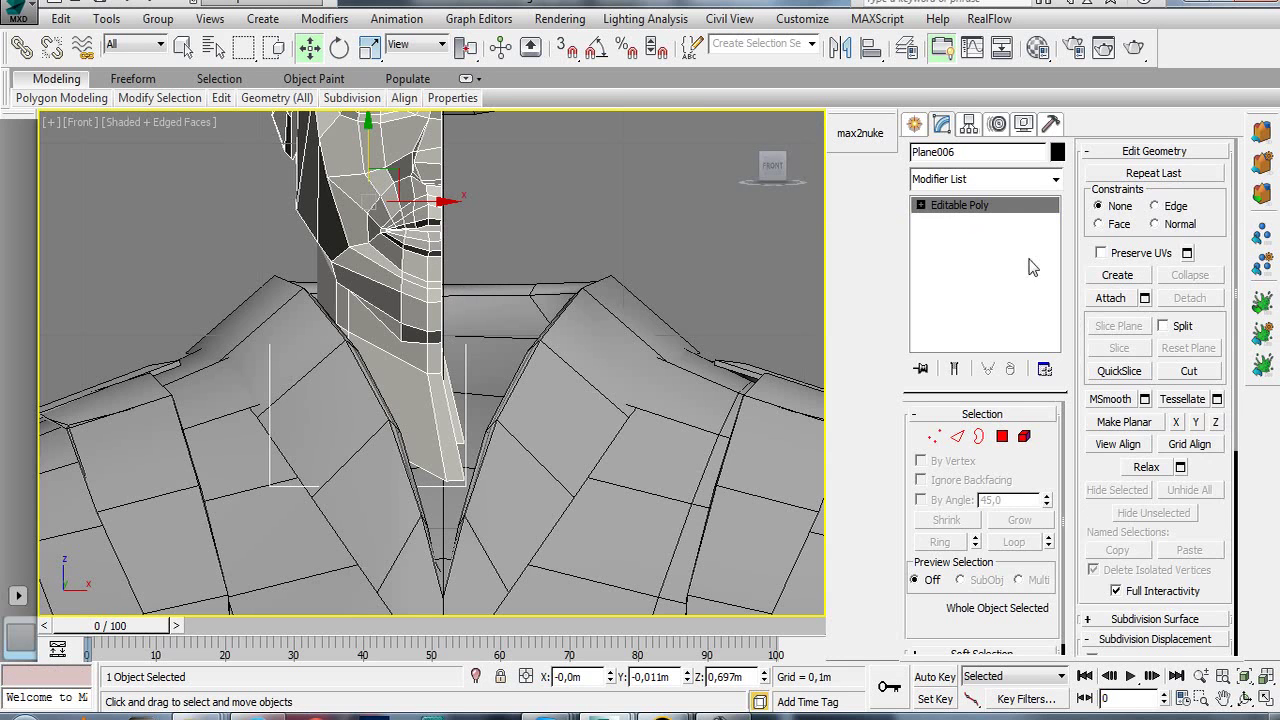
click(933, 437)
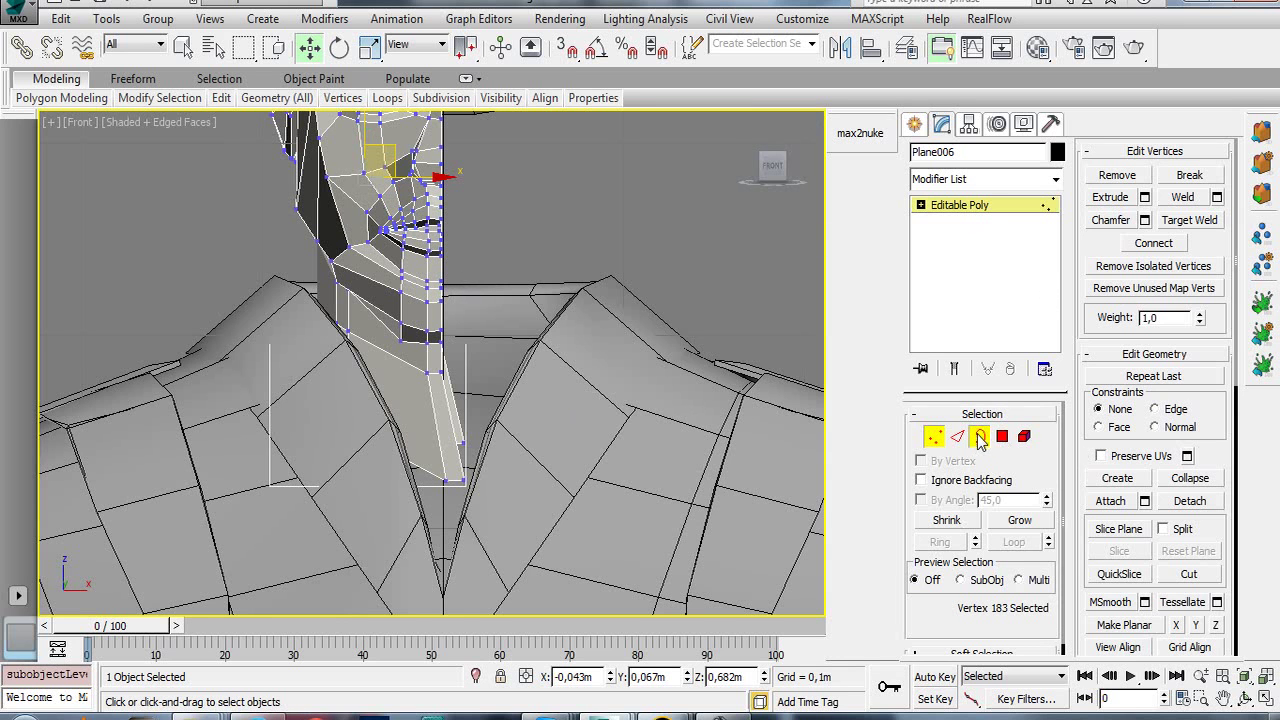
click(980, 437)
click(455, 400)
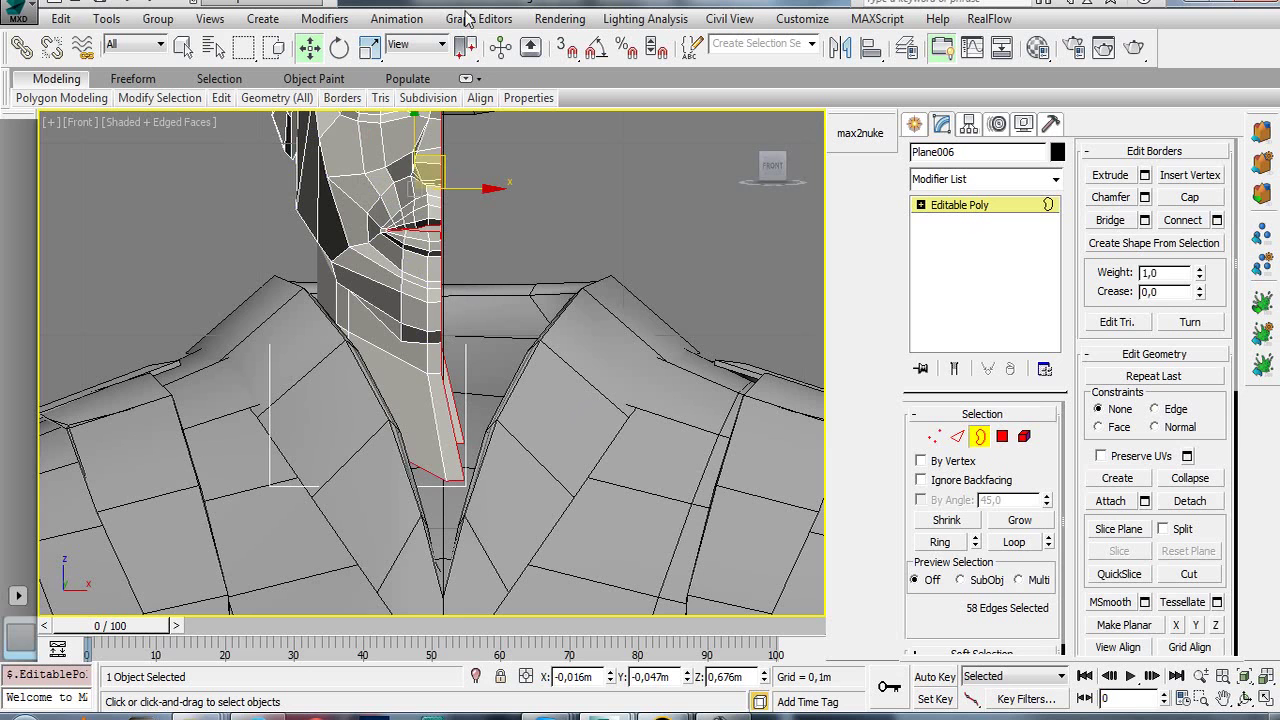
middle_drag(614, 346, 646, 265)
click(957, 436)
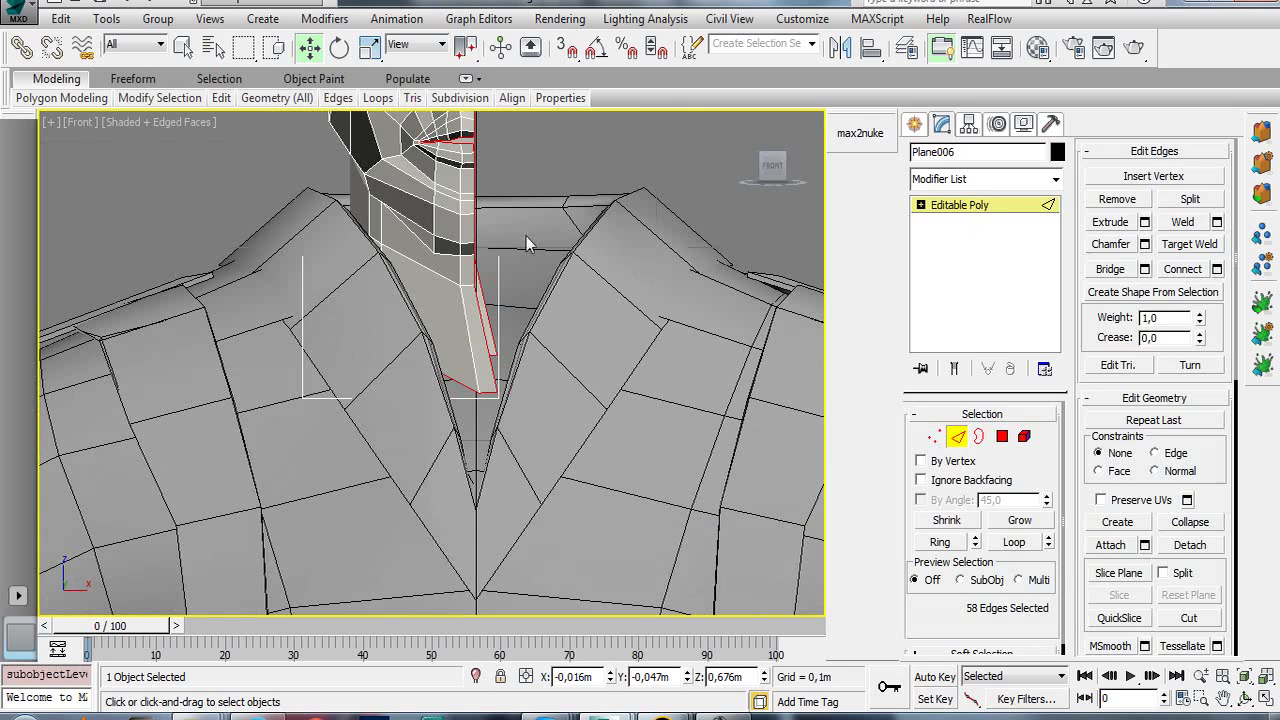
middle_drag(503, 299, 506, 373)
scroll(521, 297, up, 3)
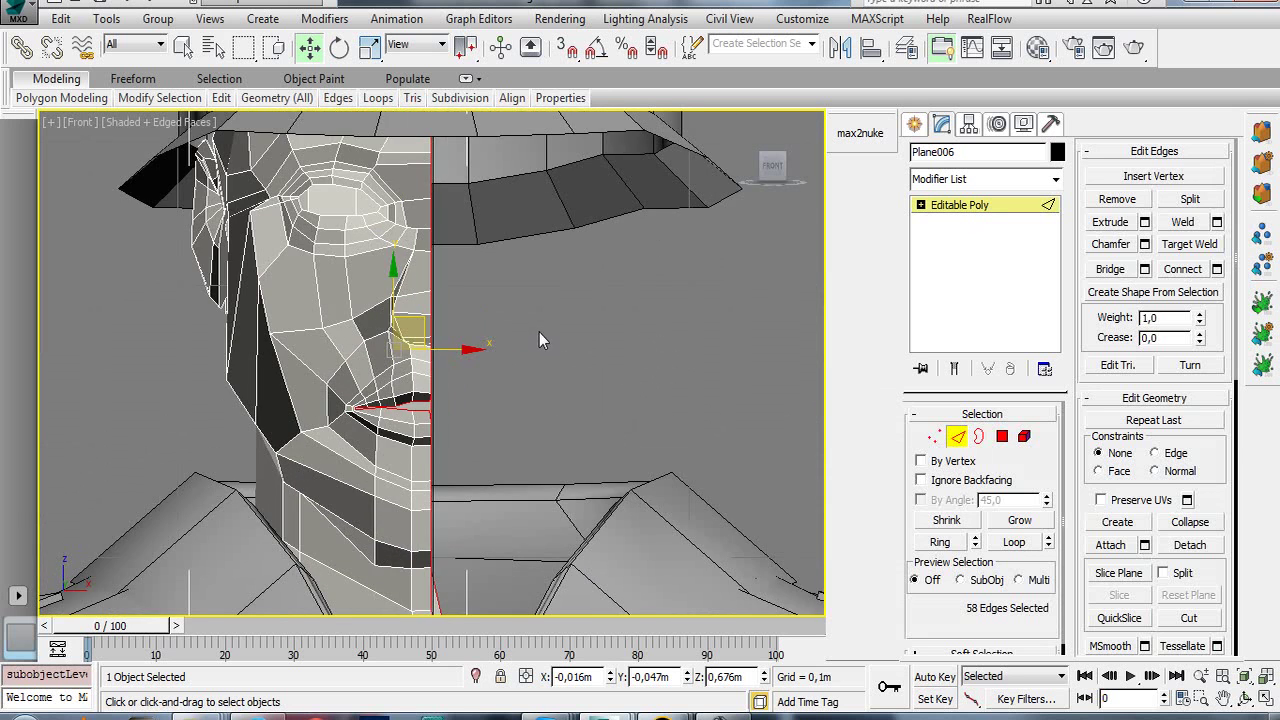
scroll(538, 341, down, 2)
click(933, 436)
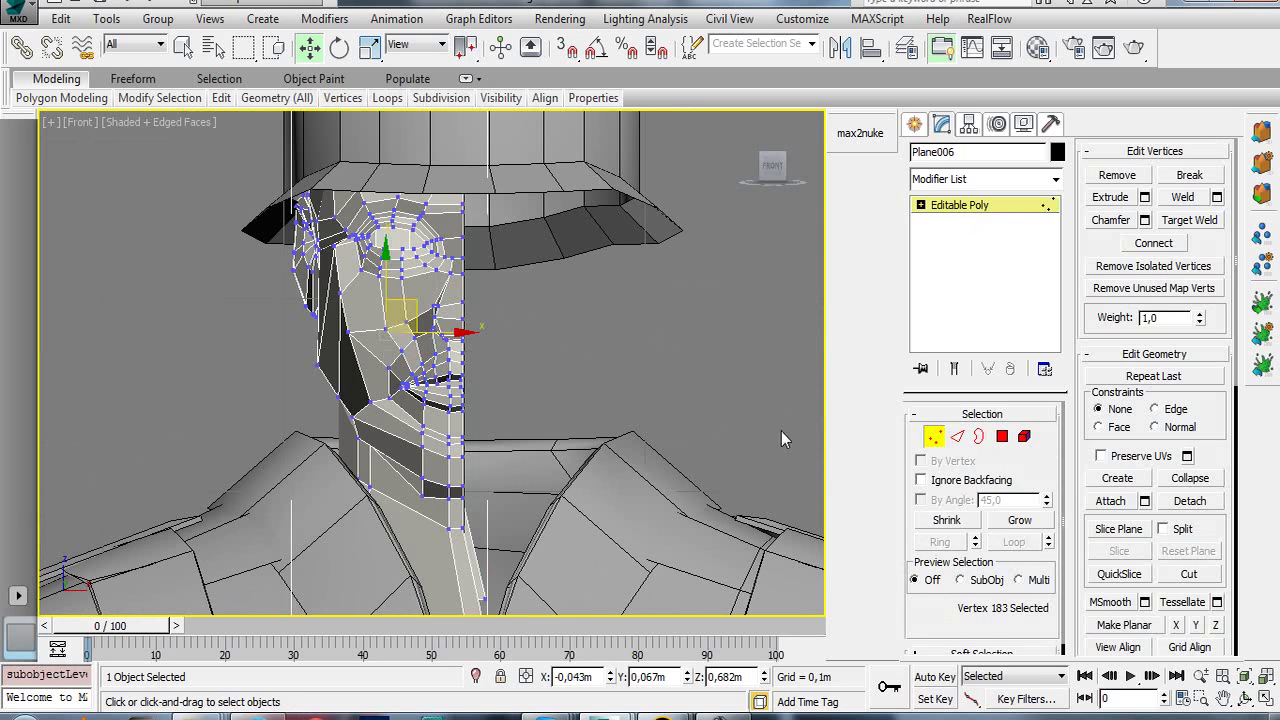
middle_drag(566, 334, 632, 346)
scroll(632, 346, up, 1)
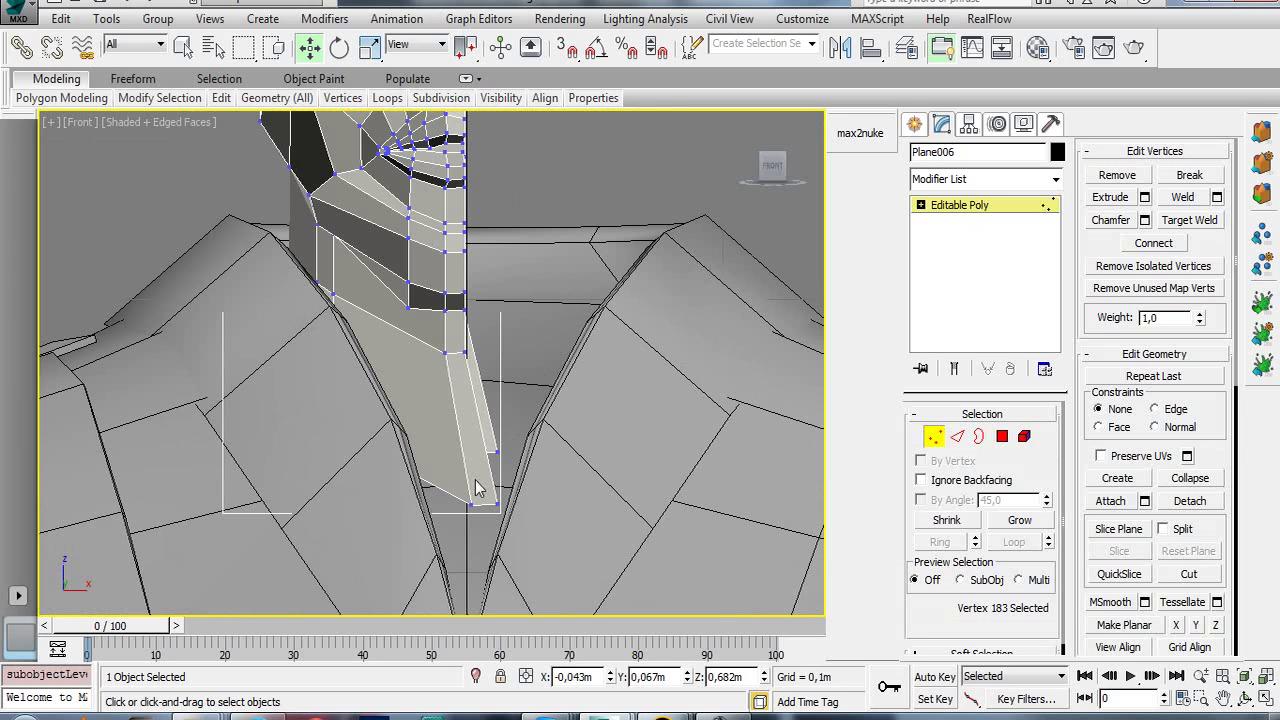
- Slide the three bottom neck vertices left so the neck reaches into the jacket collar
drag(455, 435, 511, 537)
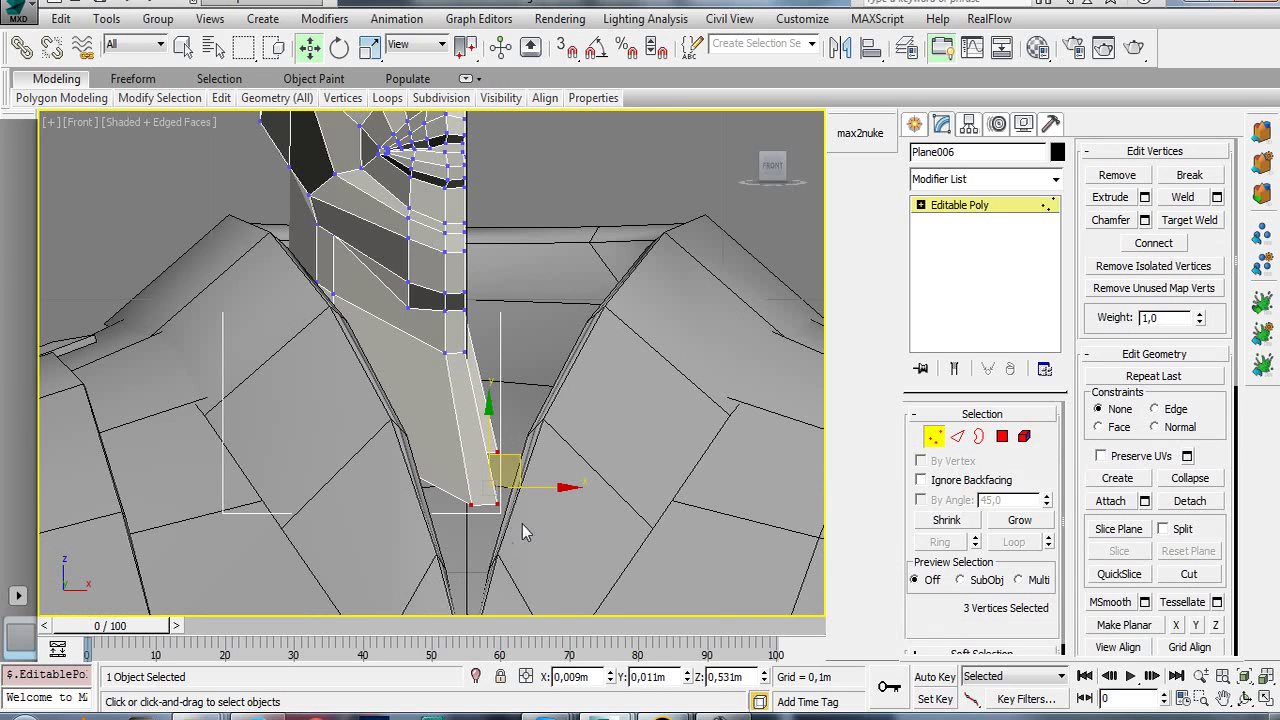
key(F3)
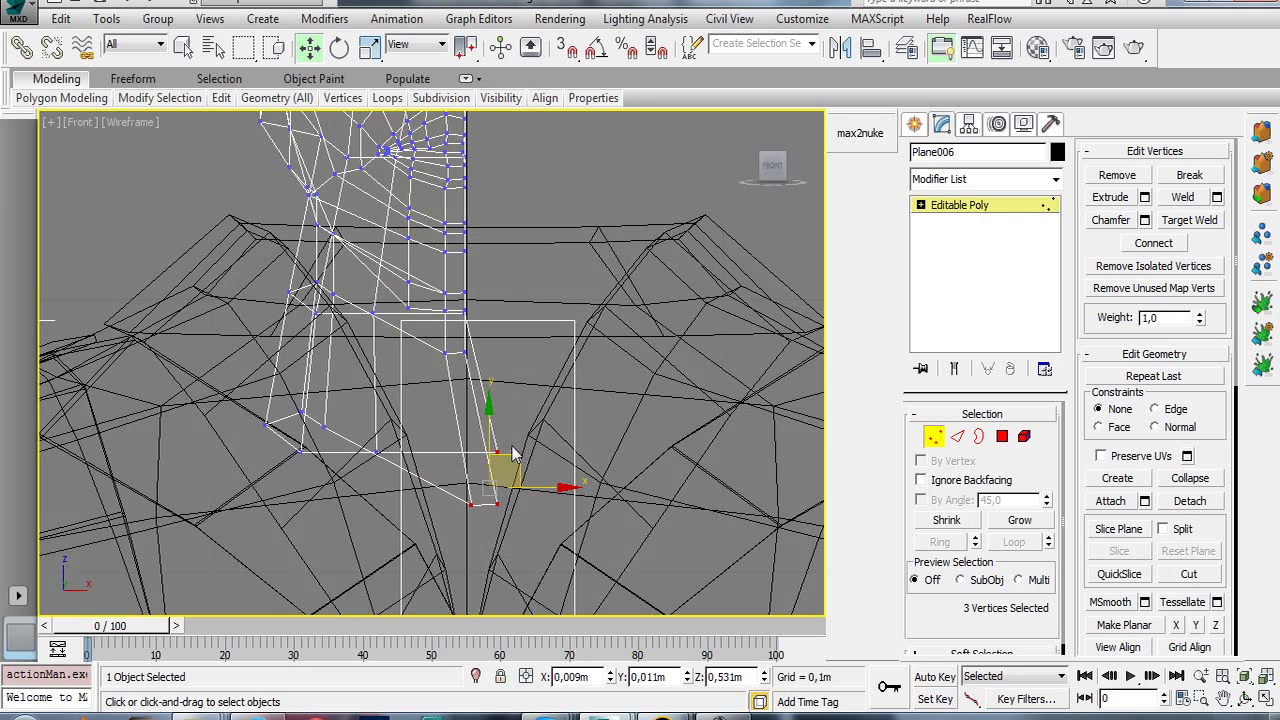
key(F3)
drag(544, 489, 504, 490)
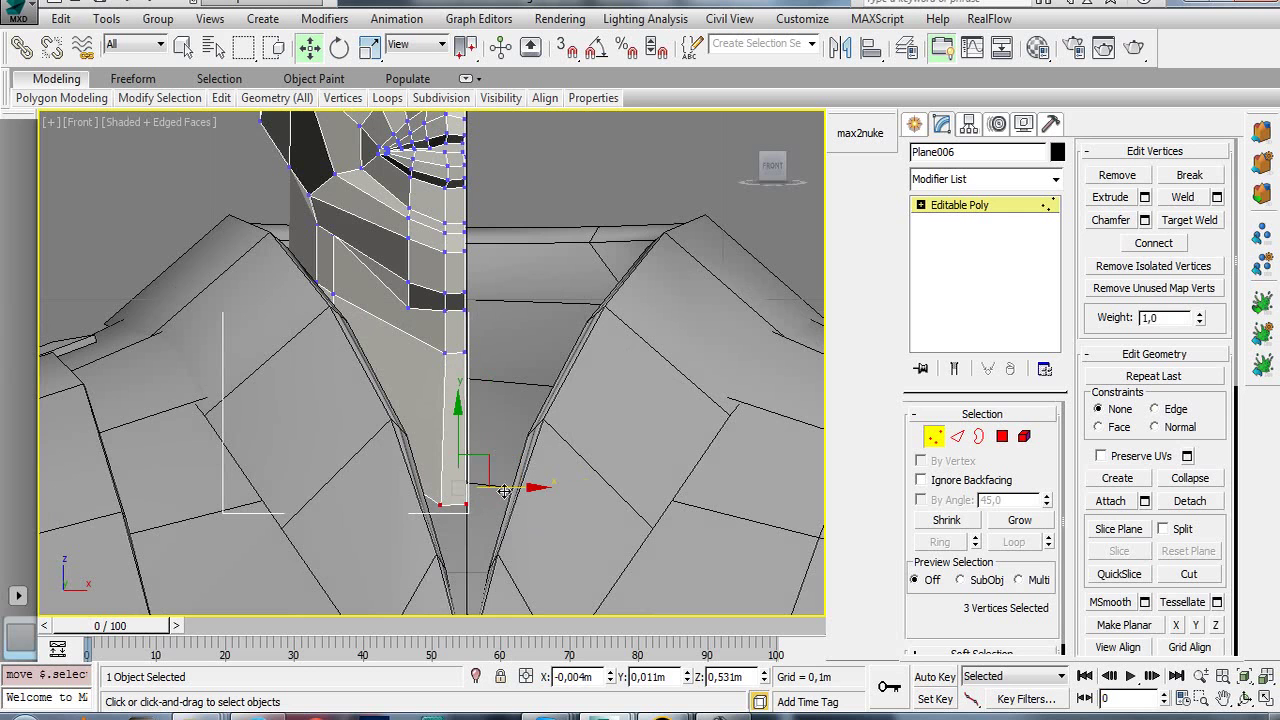
click(488, 411)
key(F3)
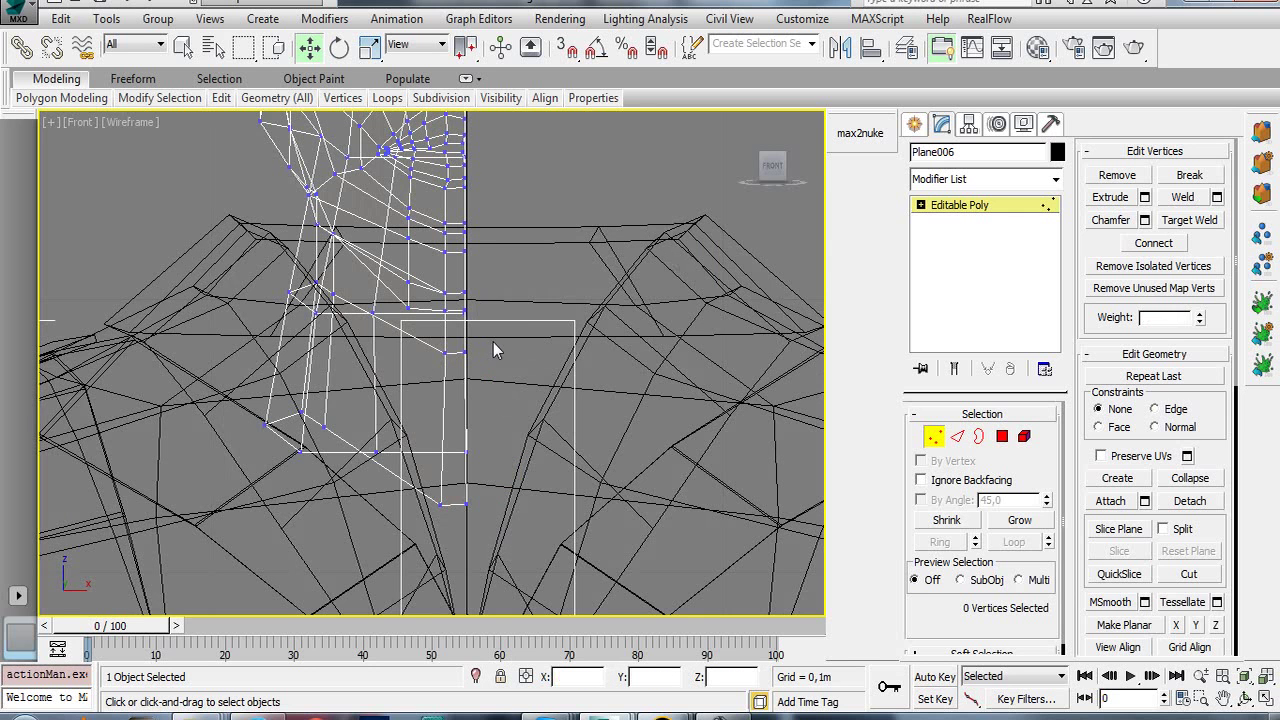
key(F3)
- Frame the half-head mesh under the helmet in the Front view
scroll(505, 470, down, 3)
scroll(507, 487, down, 2)
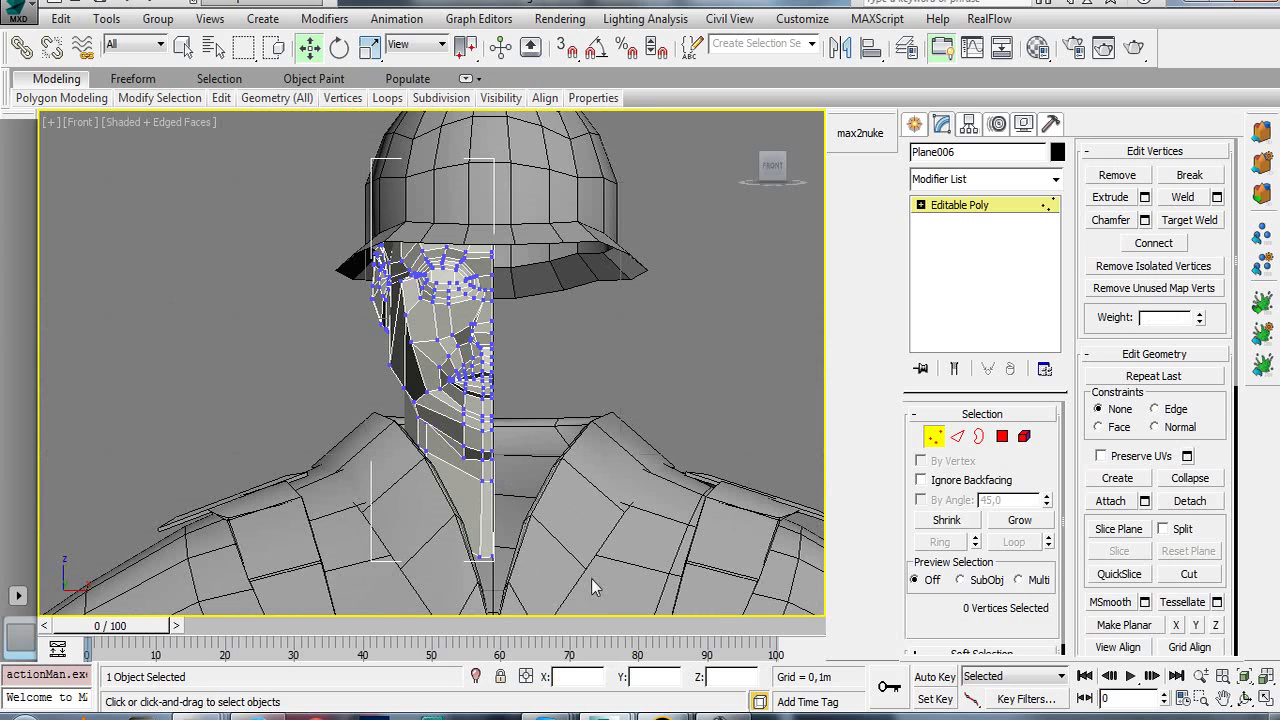
scroll(537, 410, up, 1)
scroll(537, 410, up, 1)
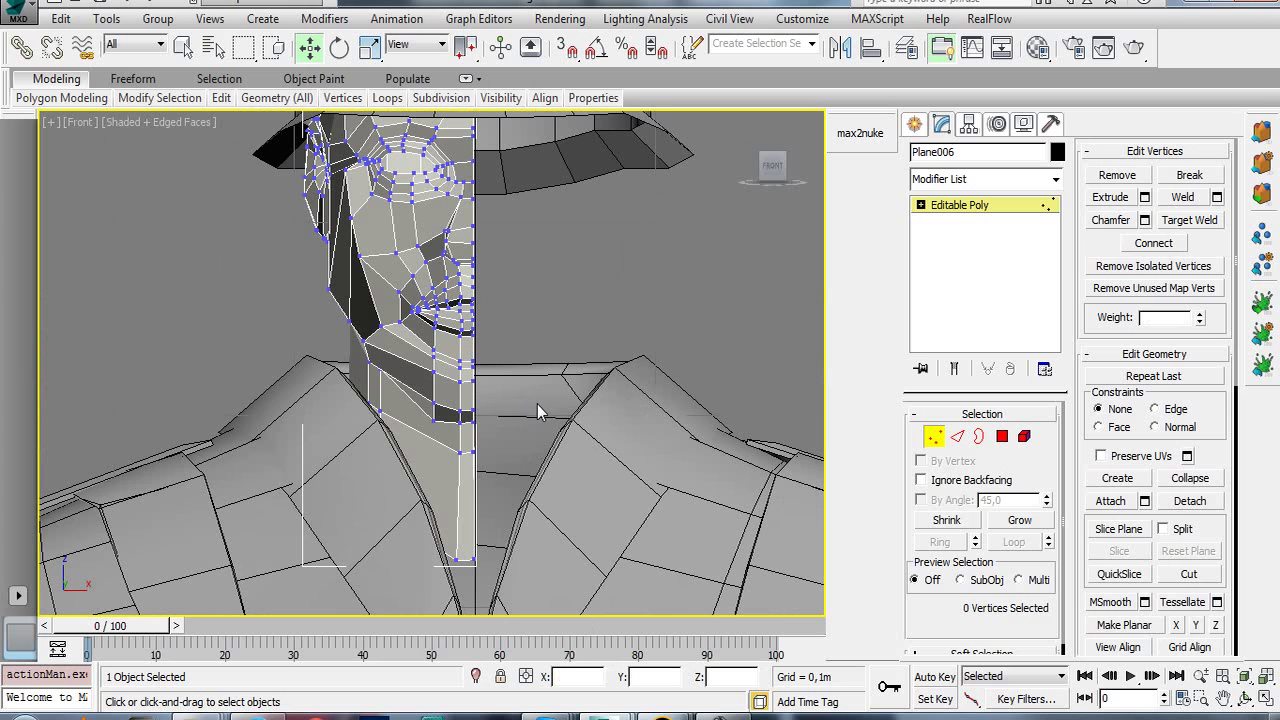
middle_drag(537, 226, 553, 292)
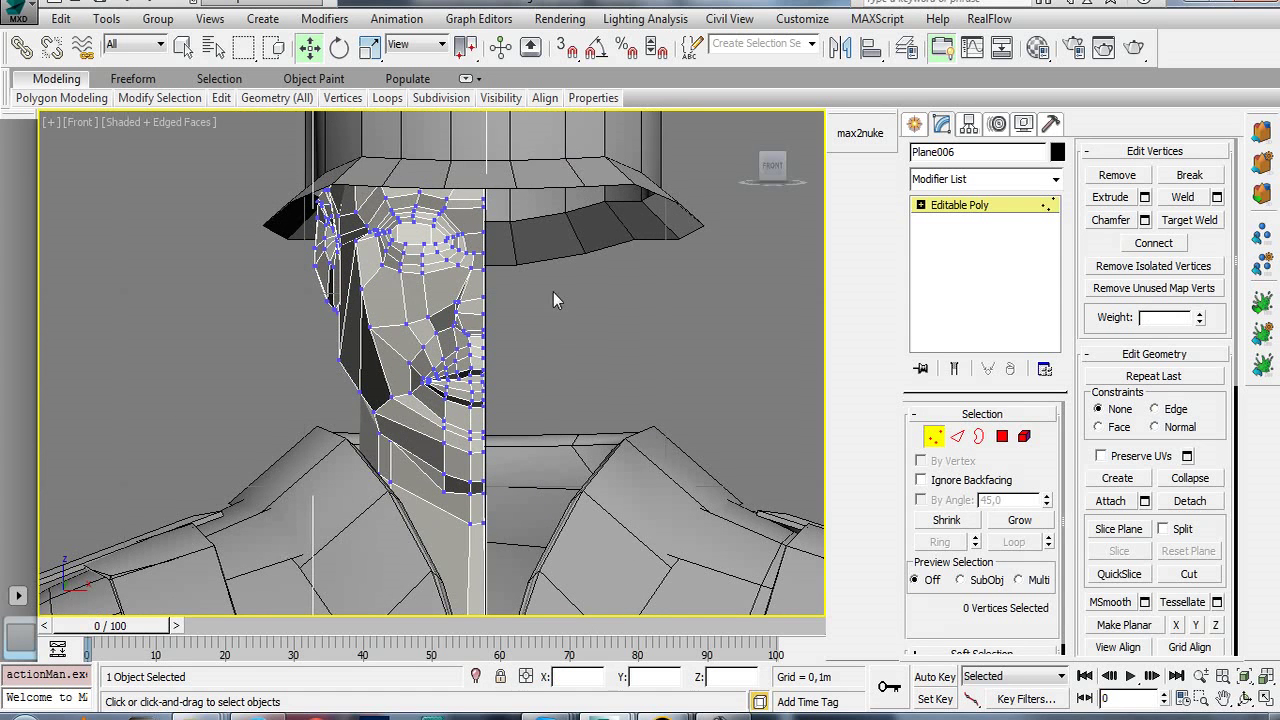
- Isolate the head mesh and select the vertices along its right edge
right_click(434, 286)
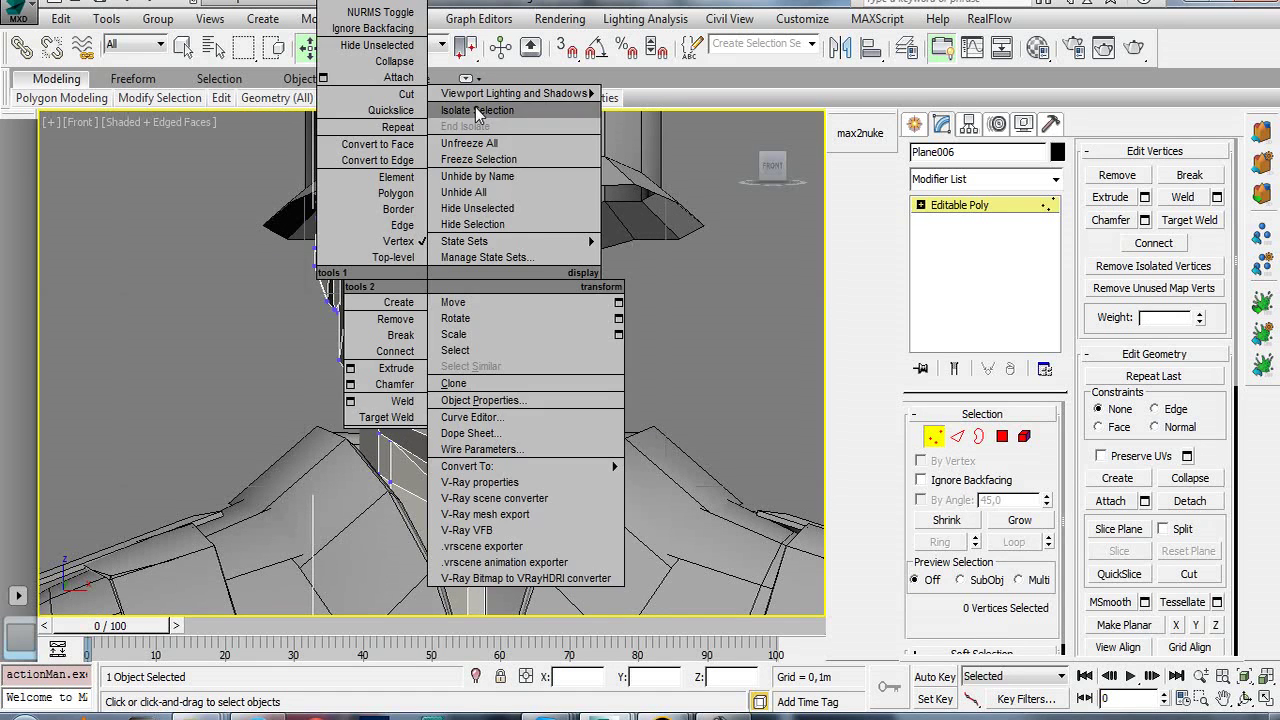
click(518, 112)
scroll(512, 261, up, 3)
scroll(514, 263, down, 1)
scroll(531, 237, down, 1)
scroll(557, 244, down, 1)
drag(573, 127, 499, 544)
mouse_move(500, 540)
alt+middle_down()
mouse_move(517, 397)
mouse_move(507, 436)
mouse_move(512, 409)
alt+middle_up()
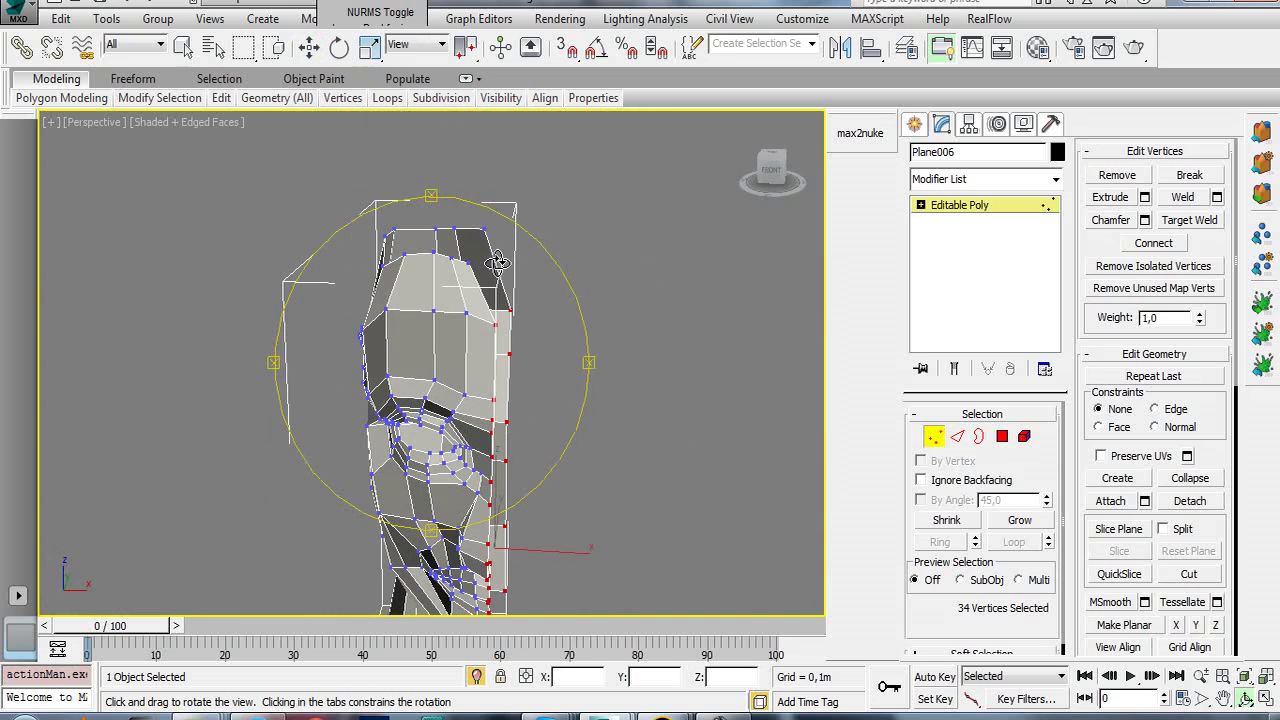
- Move the two top-of-head vertices along X onto the centre line
key(w)
click(470, 262)
ctrl+click(483, 229)
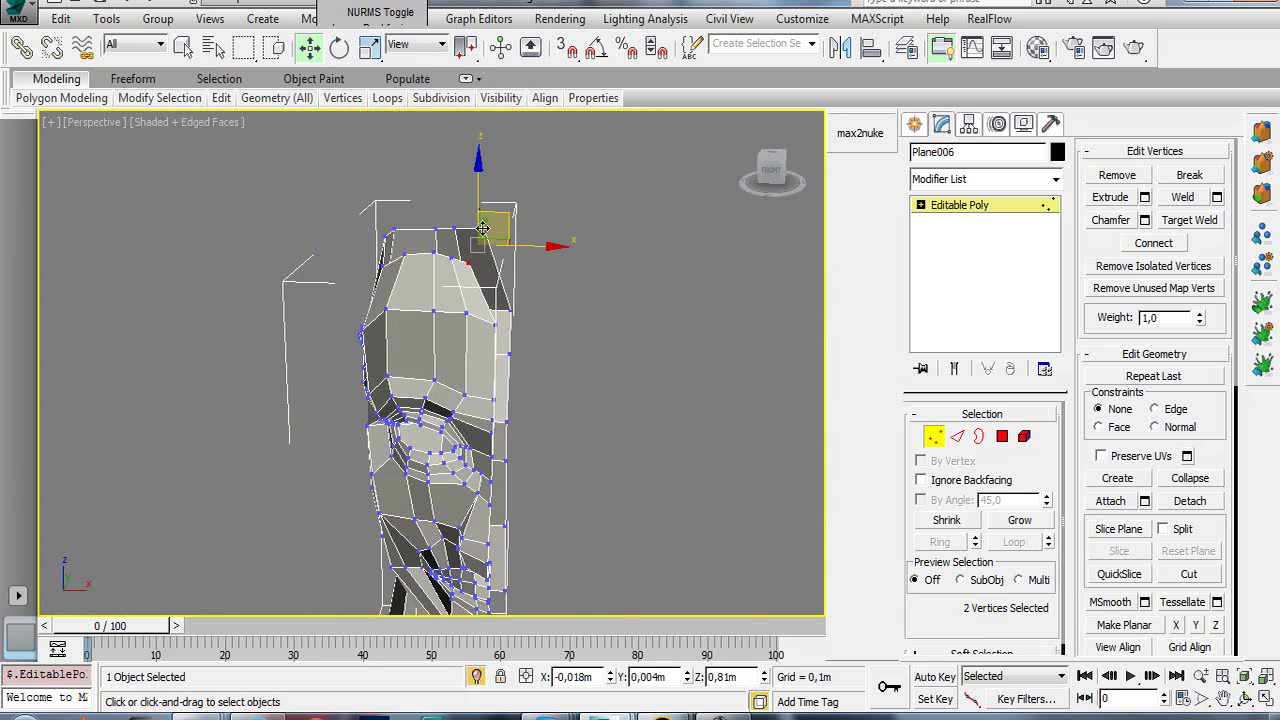
key(f)
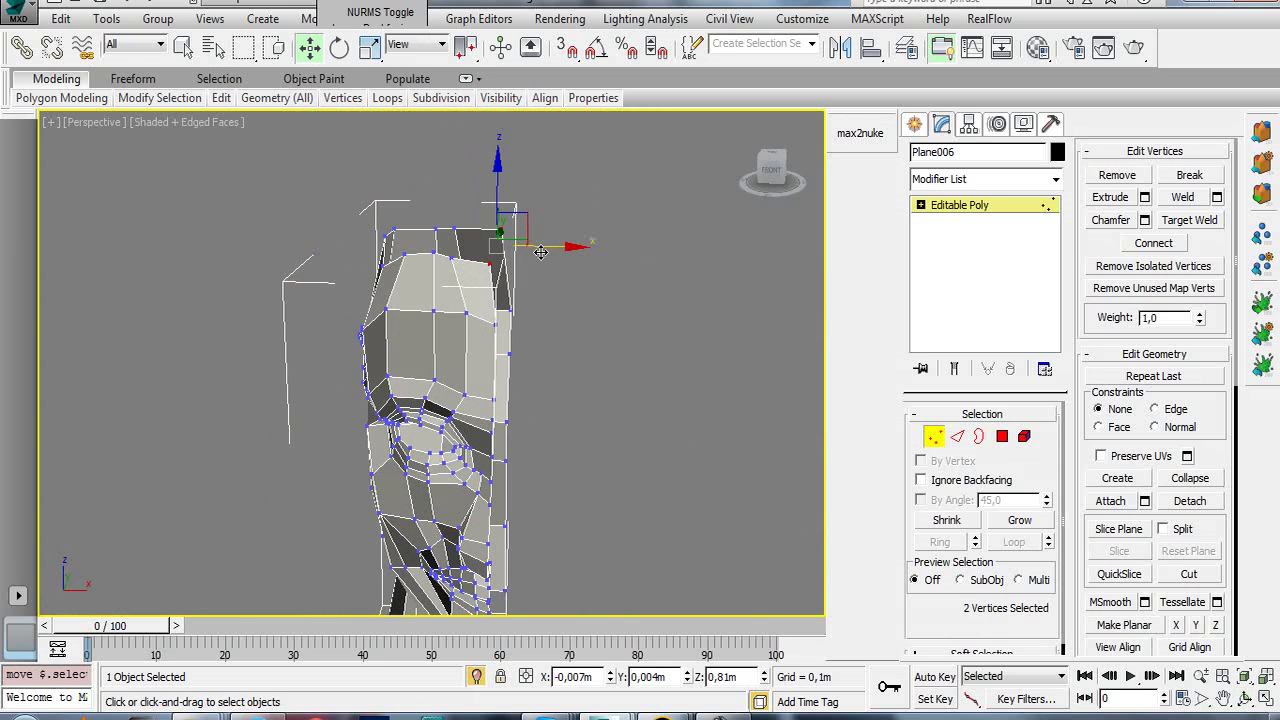
scroll(544, 330, up, 3)
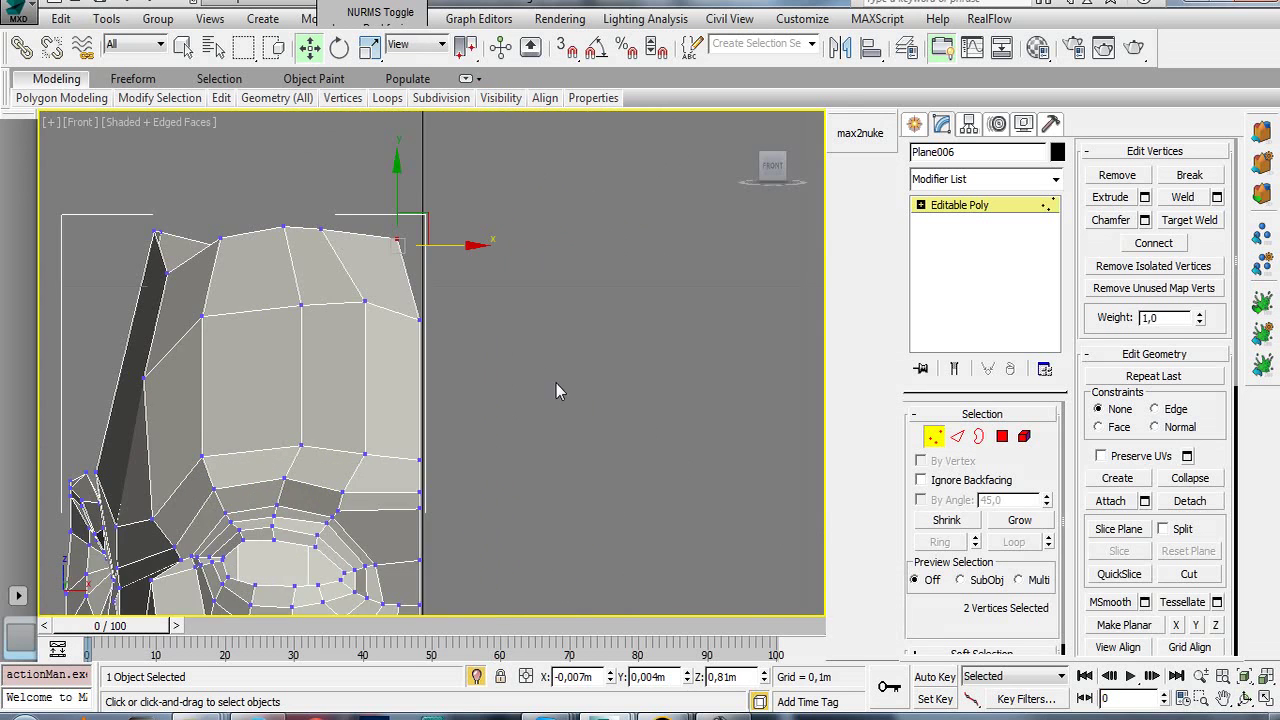
middle_drag(556, 383, 606, 386)
drag(584, 298, 604, 299)
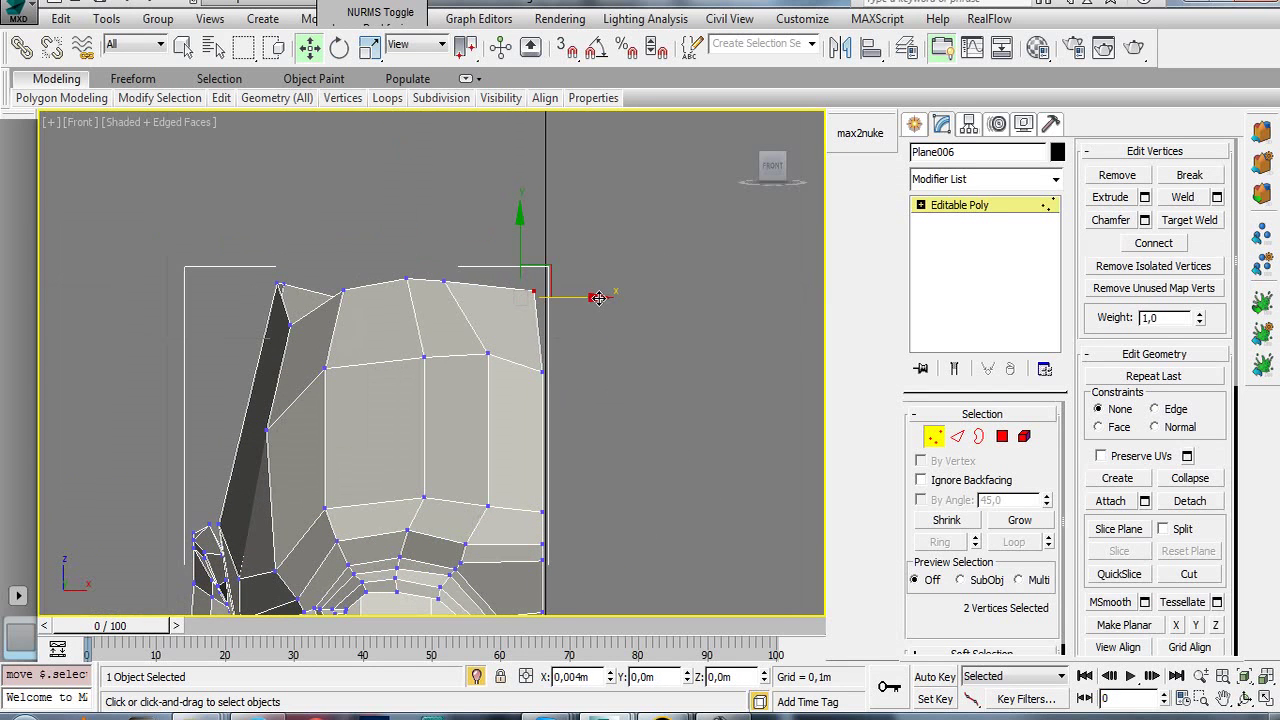
- Check the head's shape from several angles and begin box-selecting the centre-seam vertices
scroll(601, 427, down, 3)
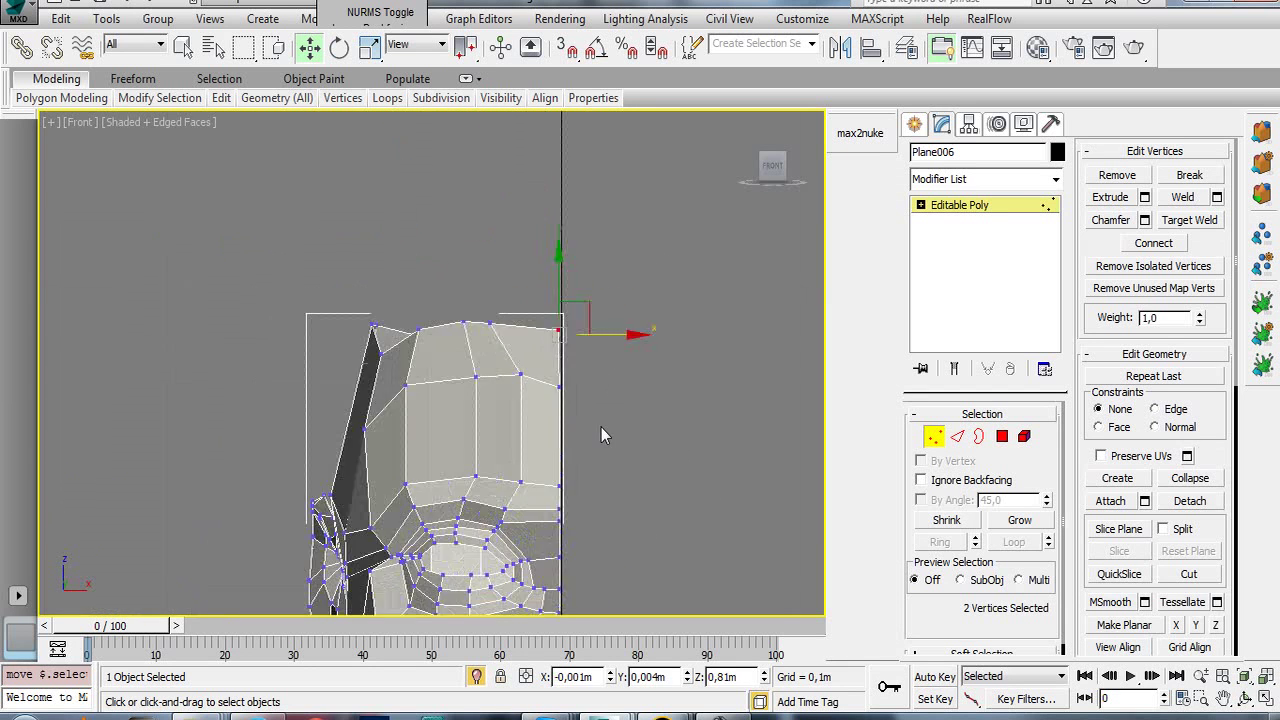
middle_drag(601, 427, 602, 310)
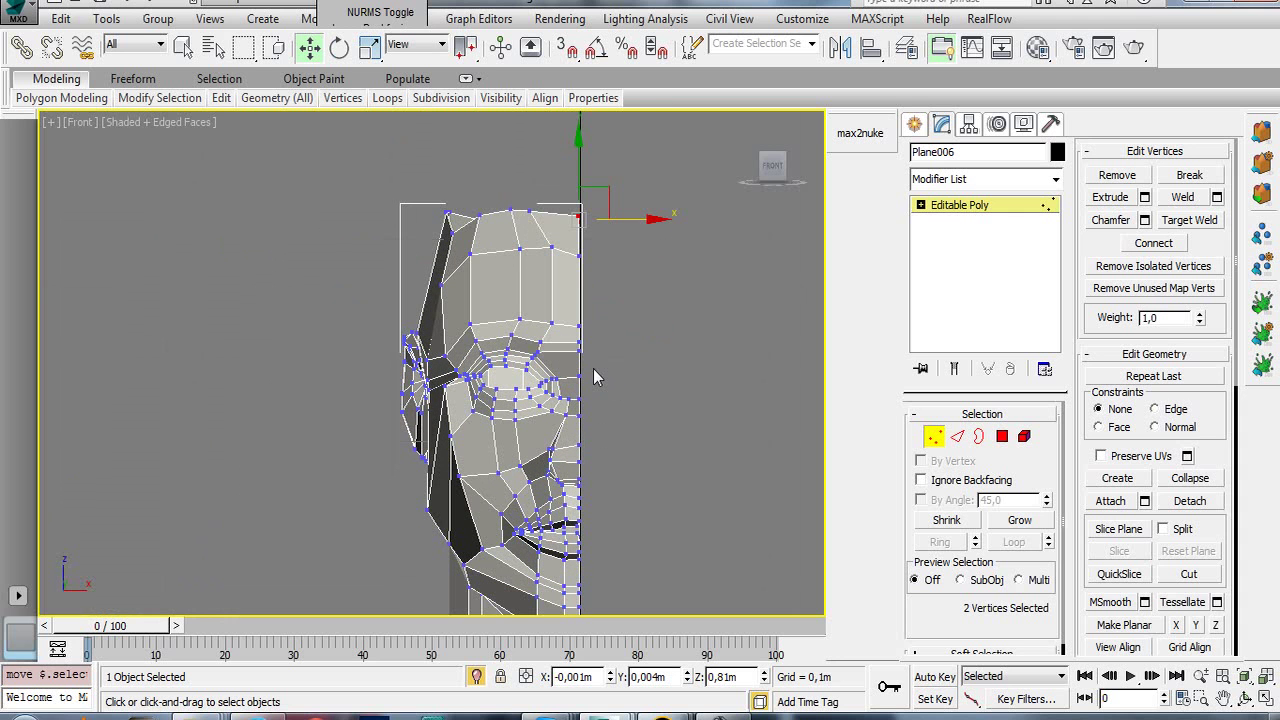
middle_drag(593, 368, 437, 453)
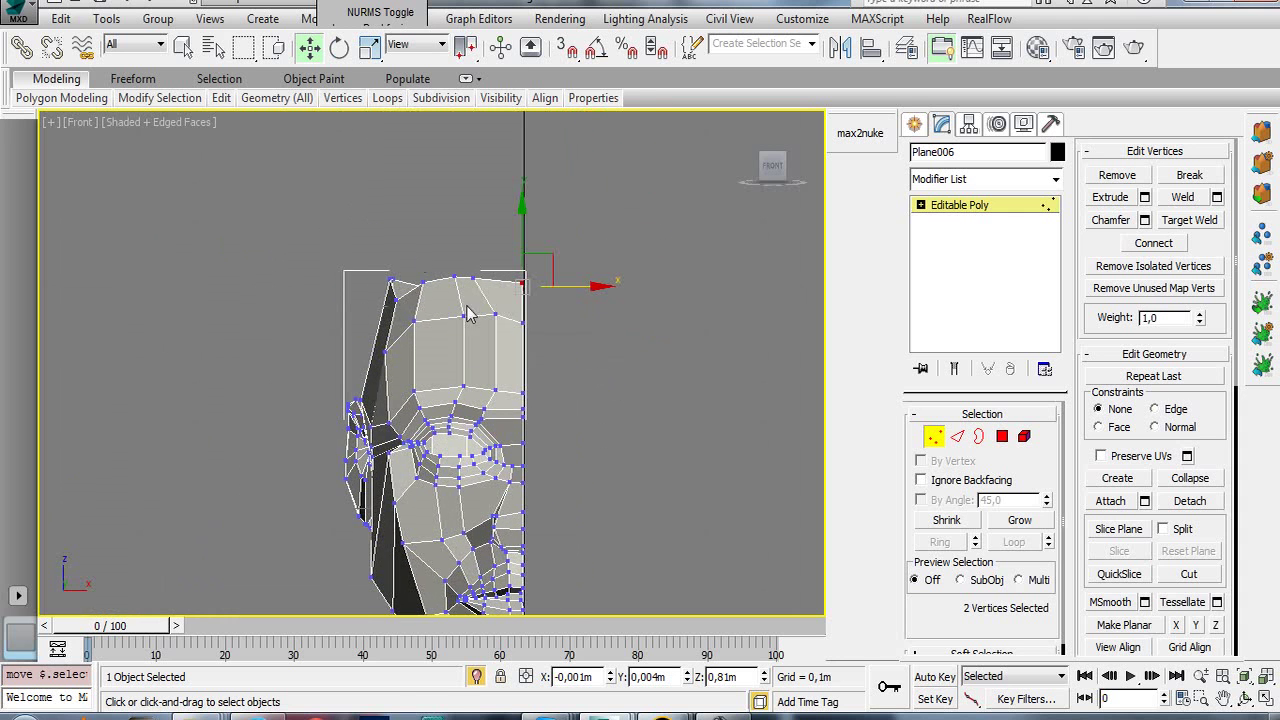
alt+middle_drag(474, 381, 467, 314)
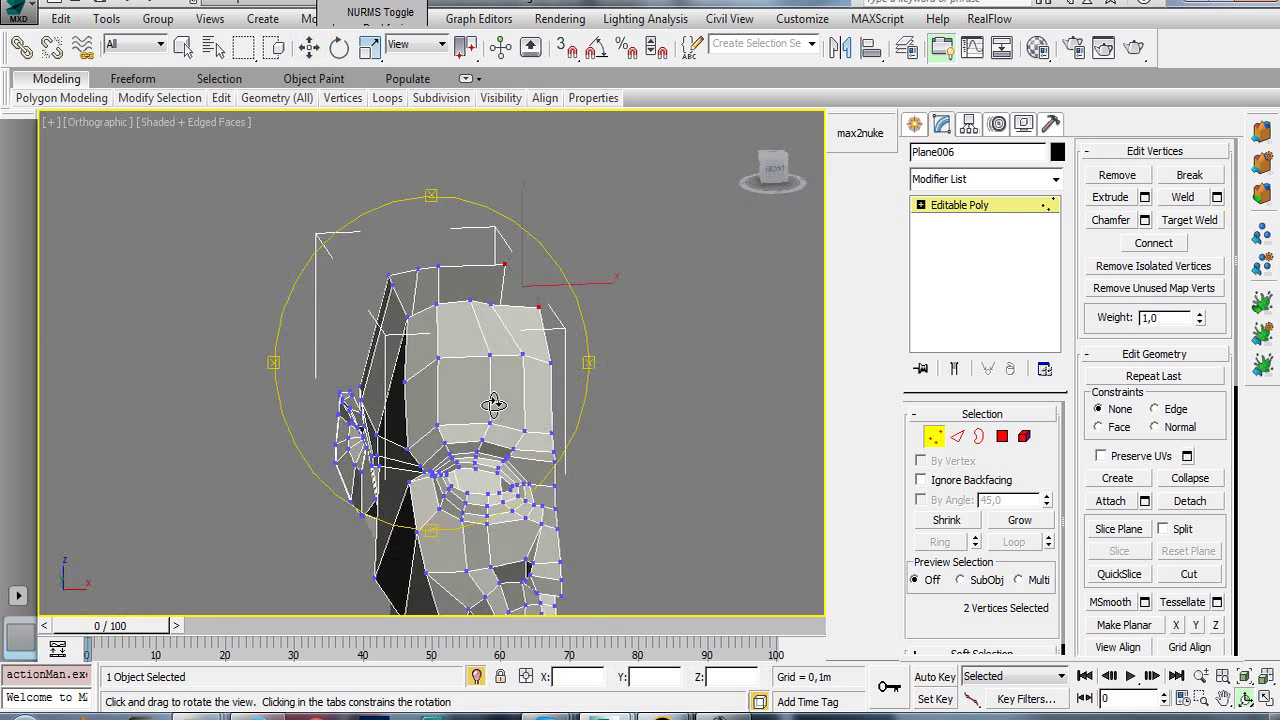
key(f)
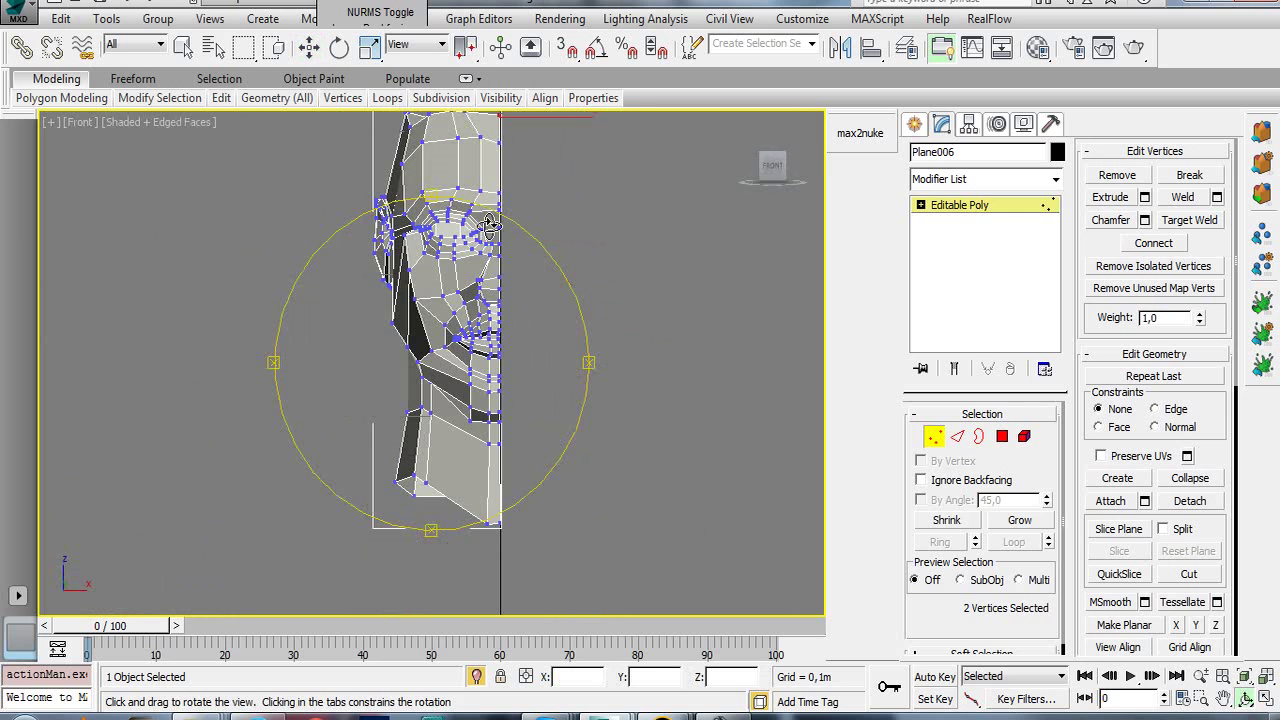
middle_drag(483, 345, 483, 311)
key(w)
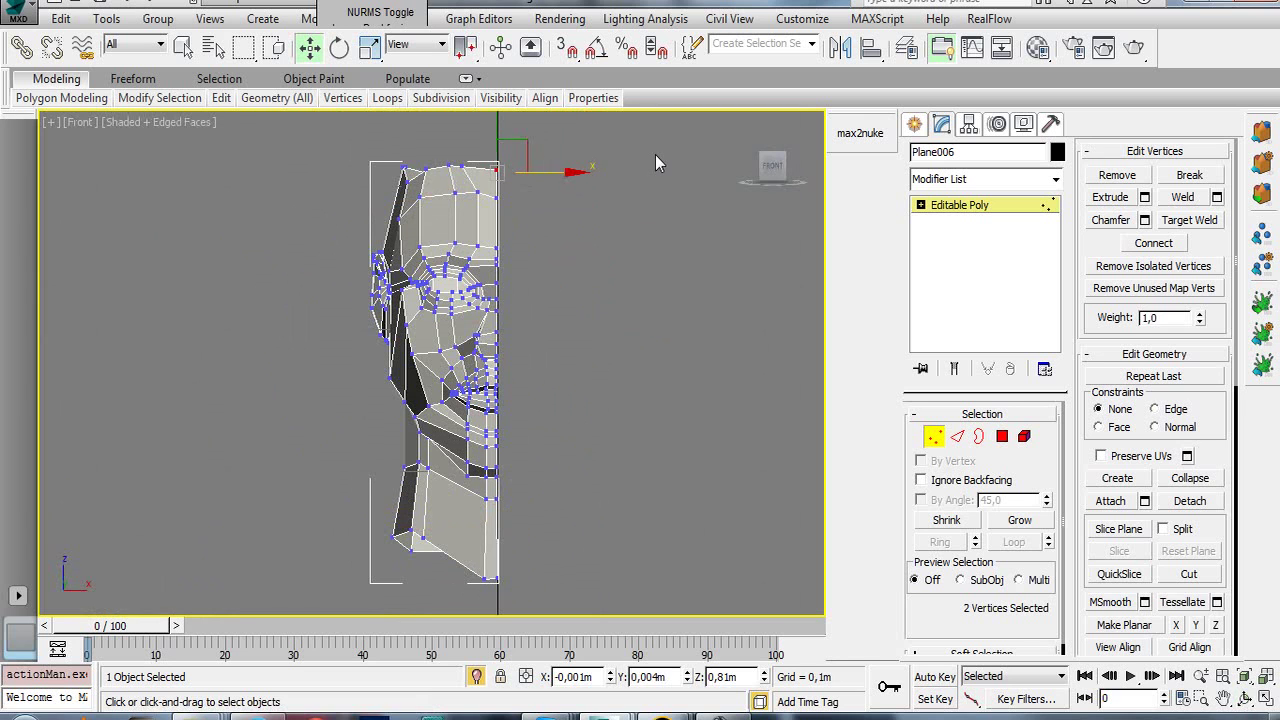
drag(658, 127, 503, 600)
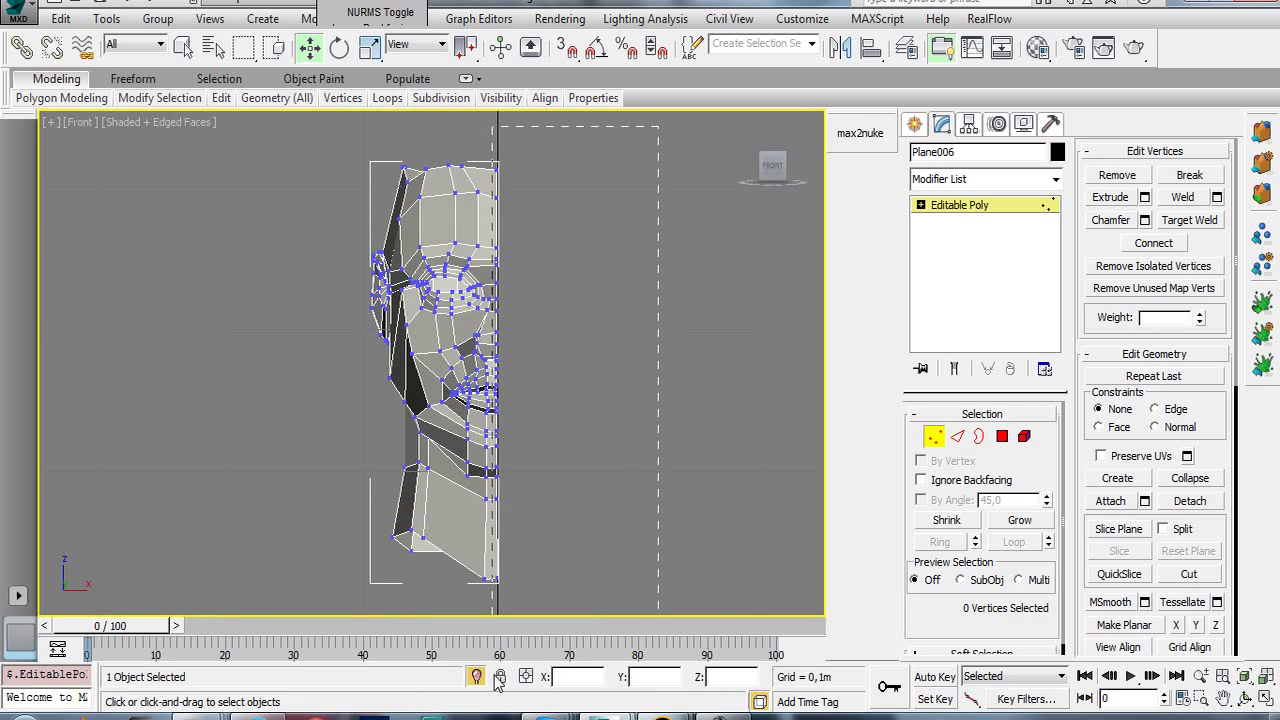
- Select the 36 centre-seam vertices and flatten them with Make Planar X
drag(497, 678, 497, 610)
scroll(510, 300, up, 5)
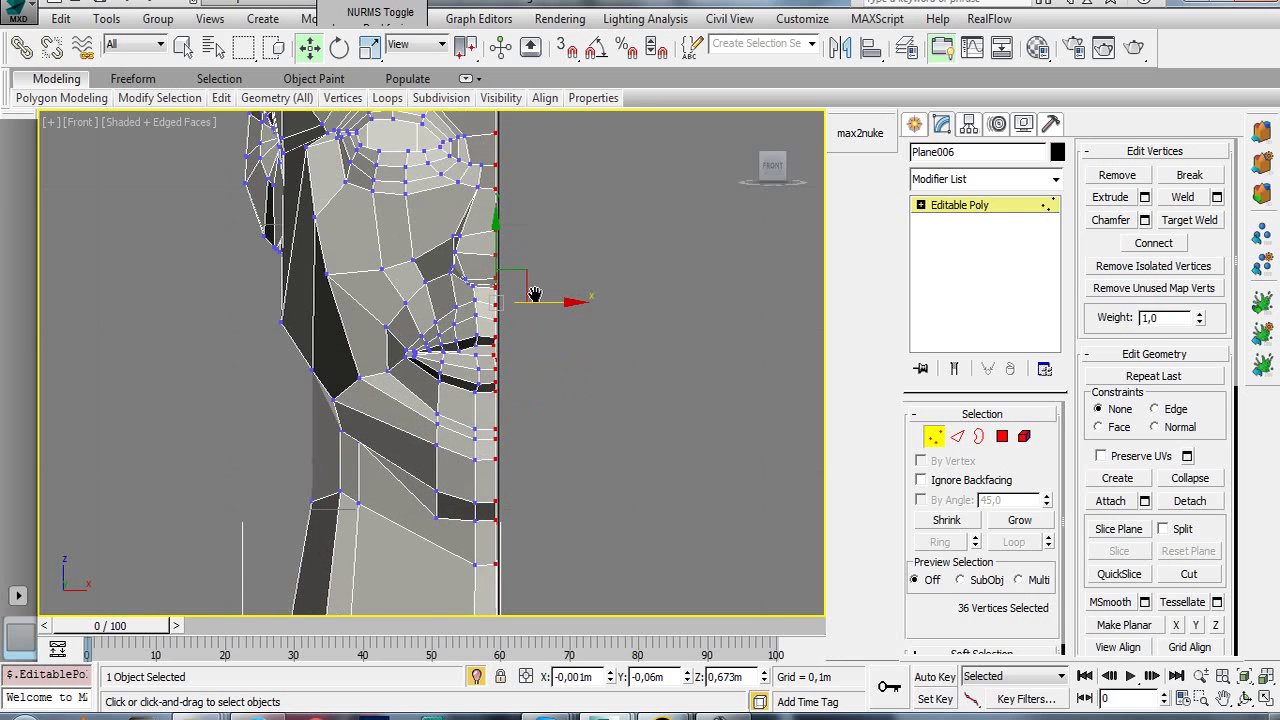
scroll(531, 389, up, 3)
scroll(551, 466, up, 2)
scroll(557, 437, up, 2)
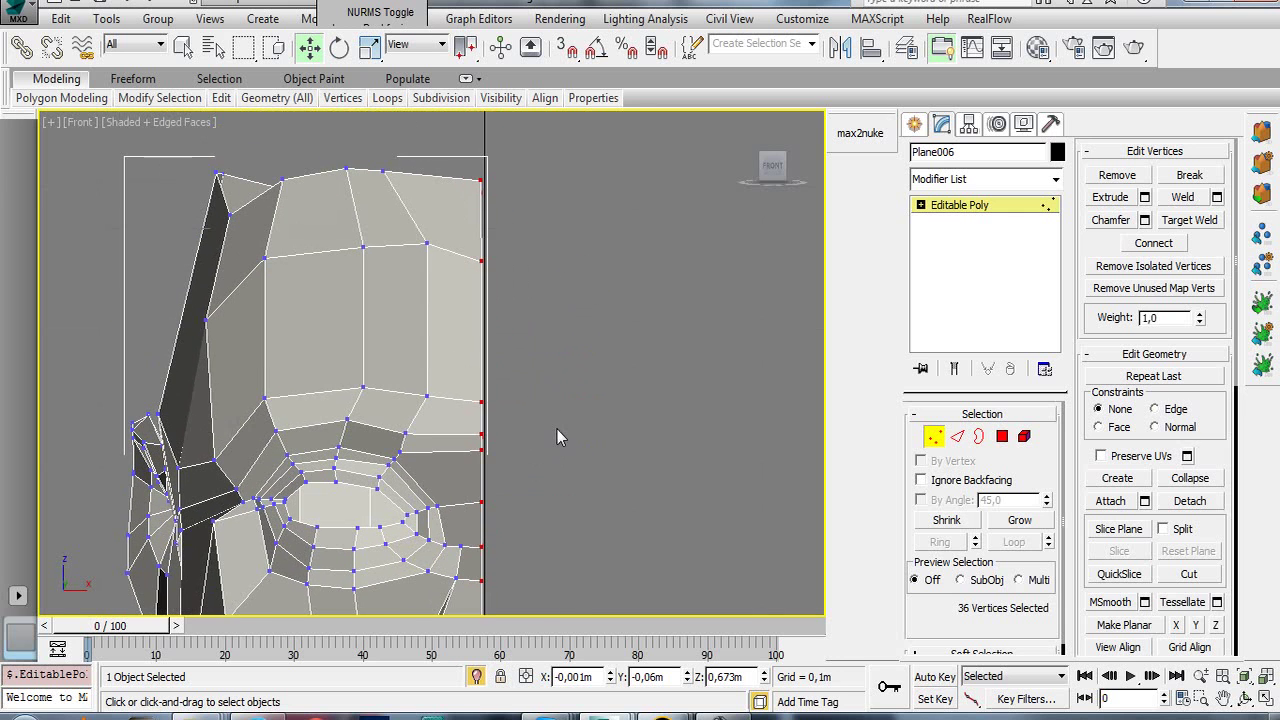
scroll(557, 432, down, 1)
middle_drag(557, 435, 574, 306)
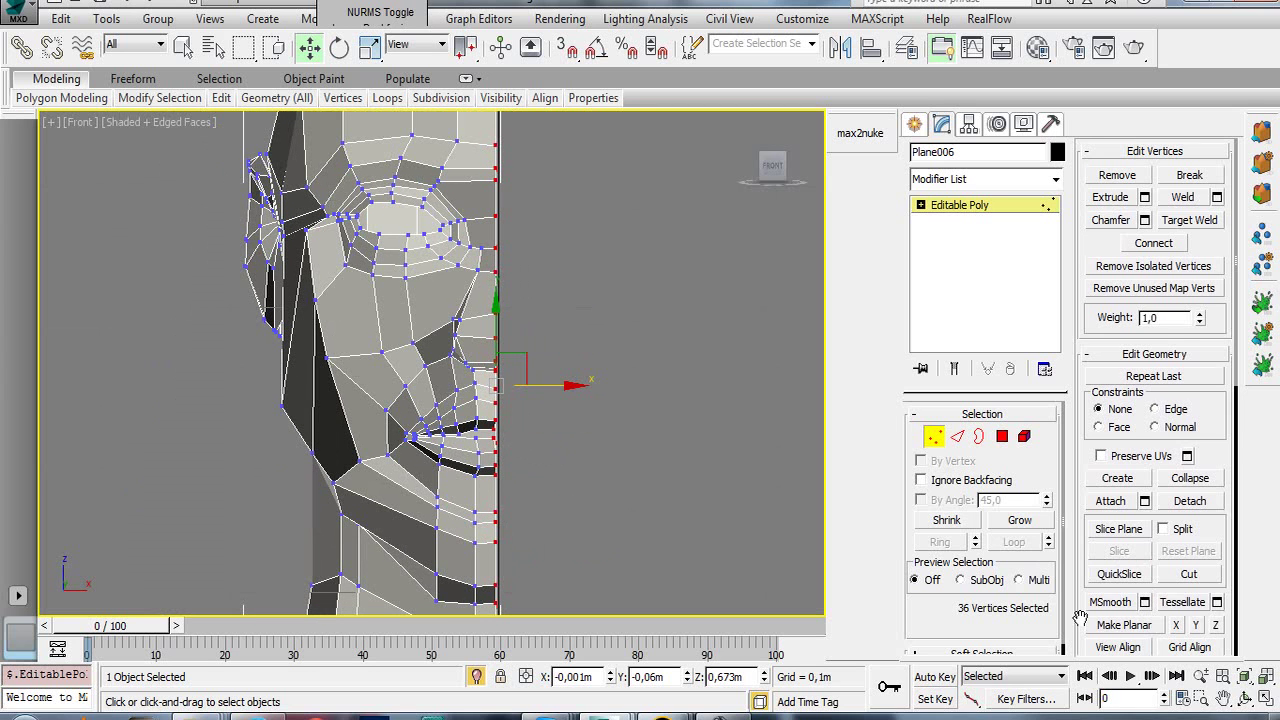
drag(1080, 617, 1110, 502)
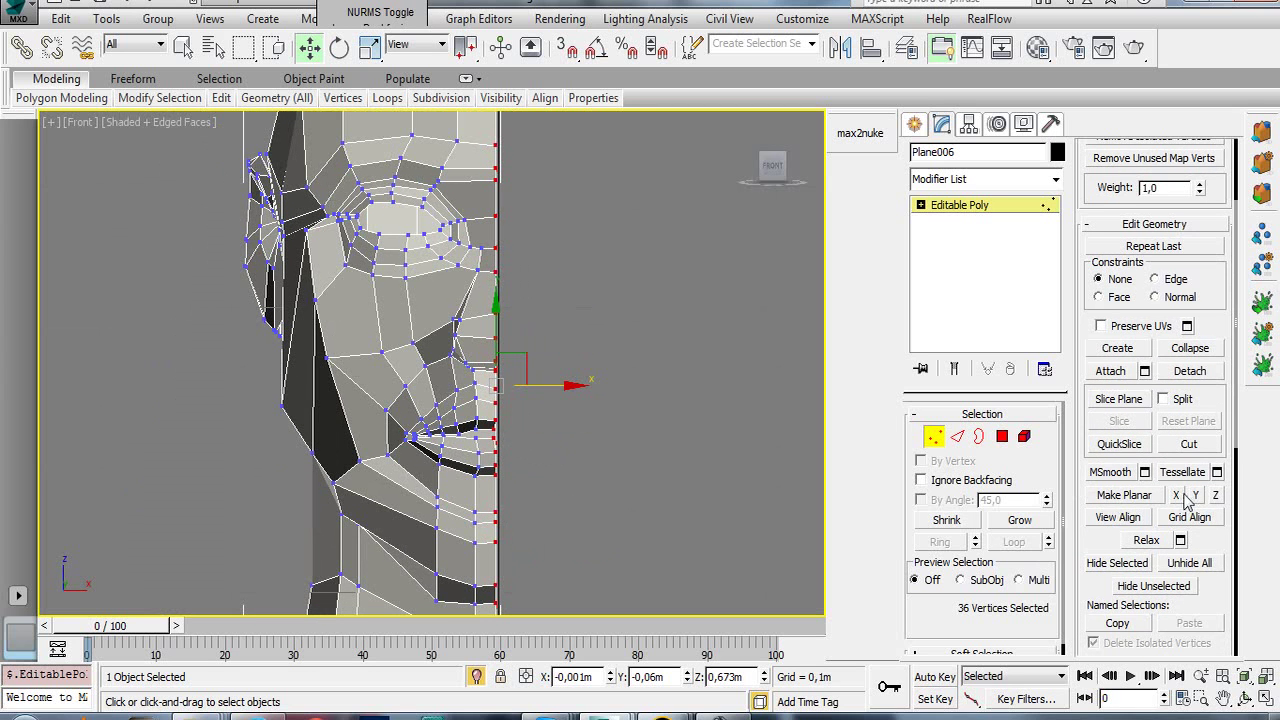
click(1177, 496)
- Set the seam vertices' X coordinate to 0 and zoom in to check the head
scroll(660, 482, down, 1)
scroll(657, 483, down, 1)
scroll(657, 483, down, 1)
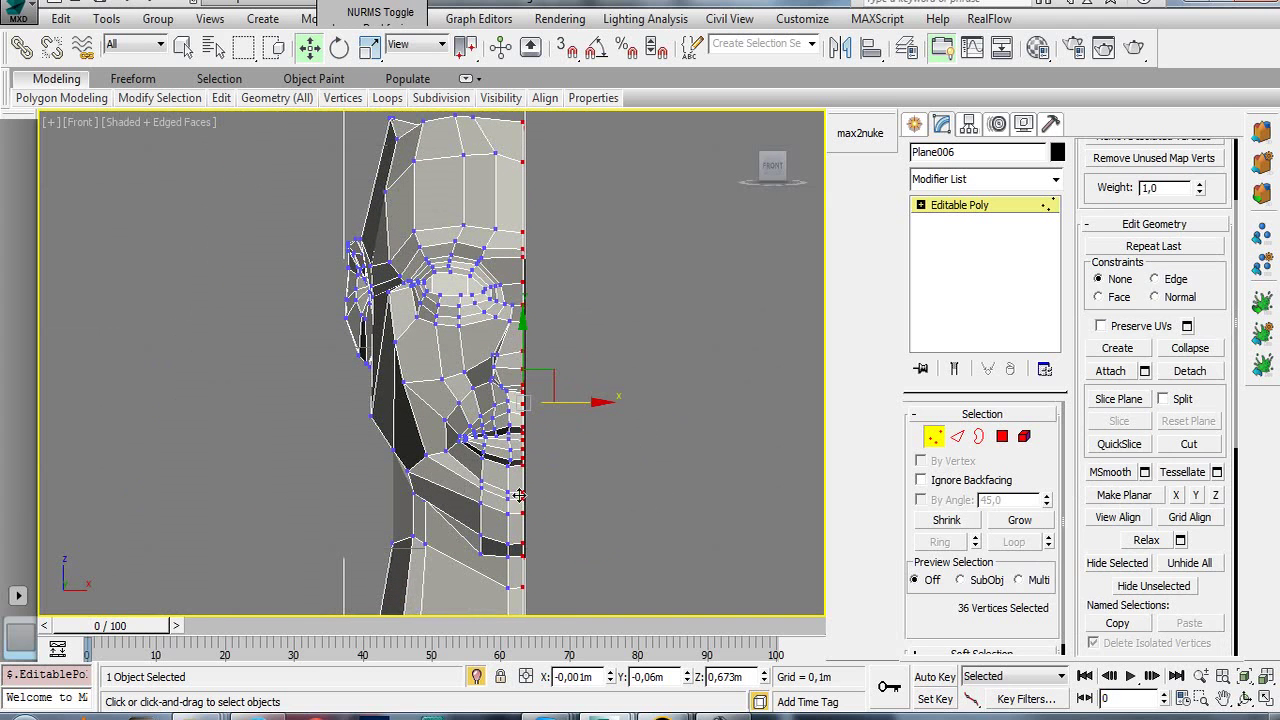
double_click(596, 680)
text(0)
key(Return)
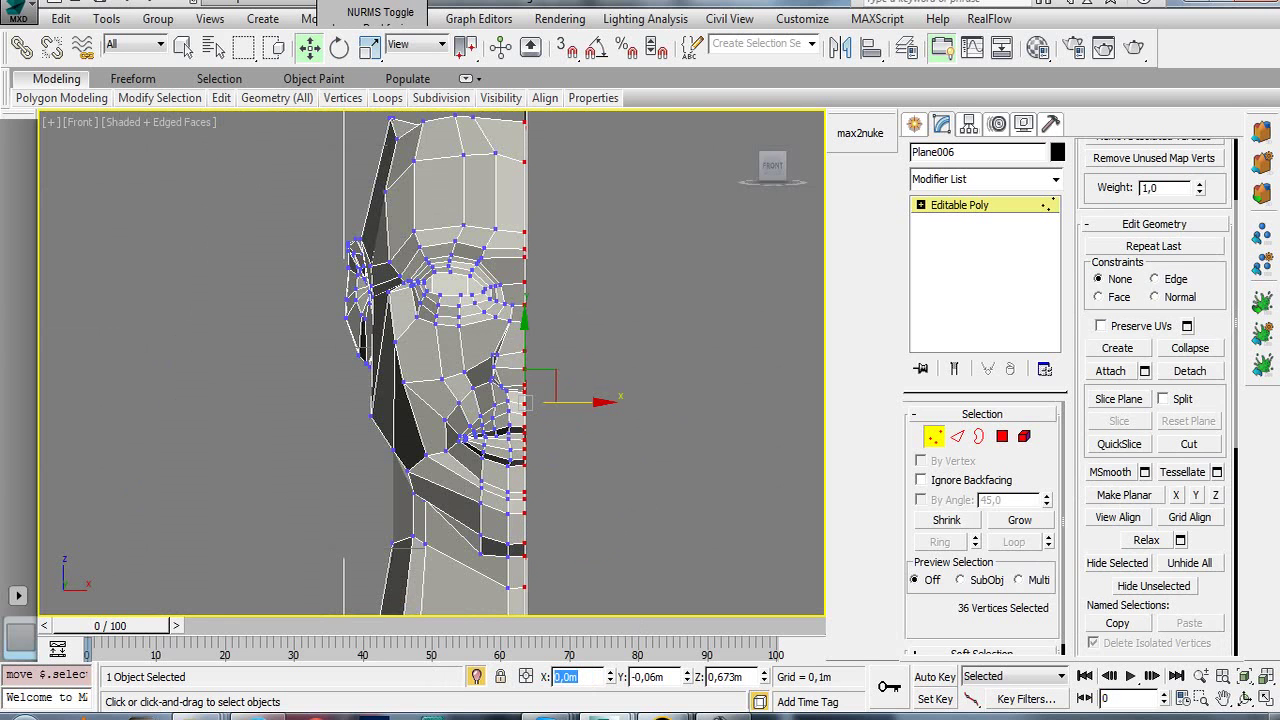
middle_drag(574, 546, 596, 517)
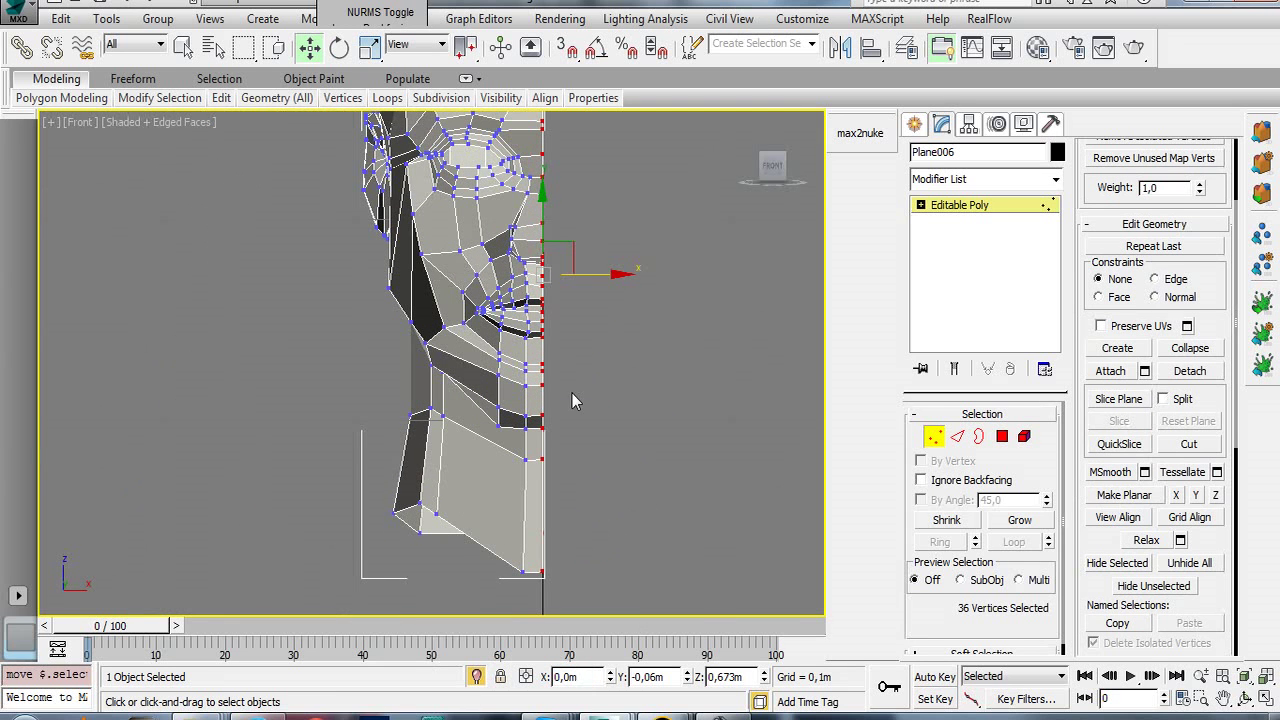
scroll(572, 400, down, 2)
scroll(556, 597, down, 2)
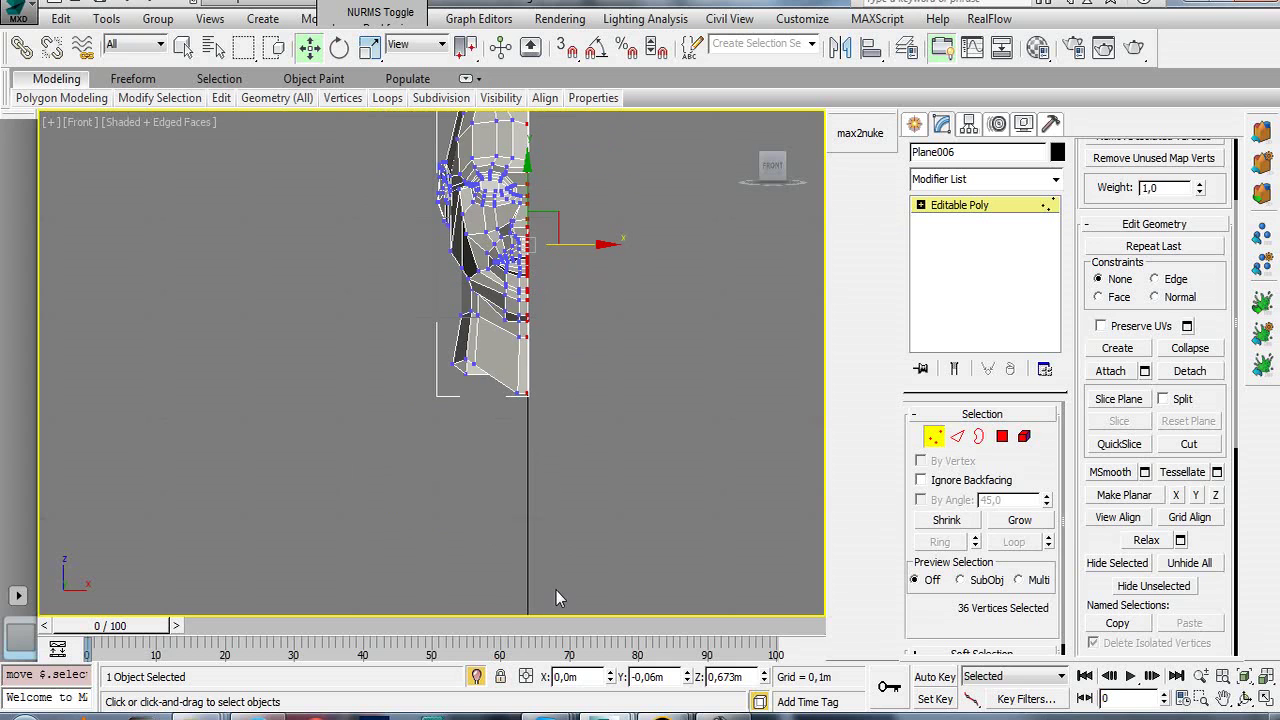
scroll(554, 365, down, 2)
scroll(551, 563, up, 1)
middle_drag(551, 563, 500, 100)
scroll(503, 122, up, 1)
scroll(540, 167, up, 1)
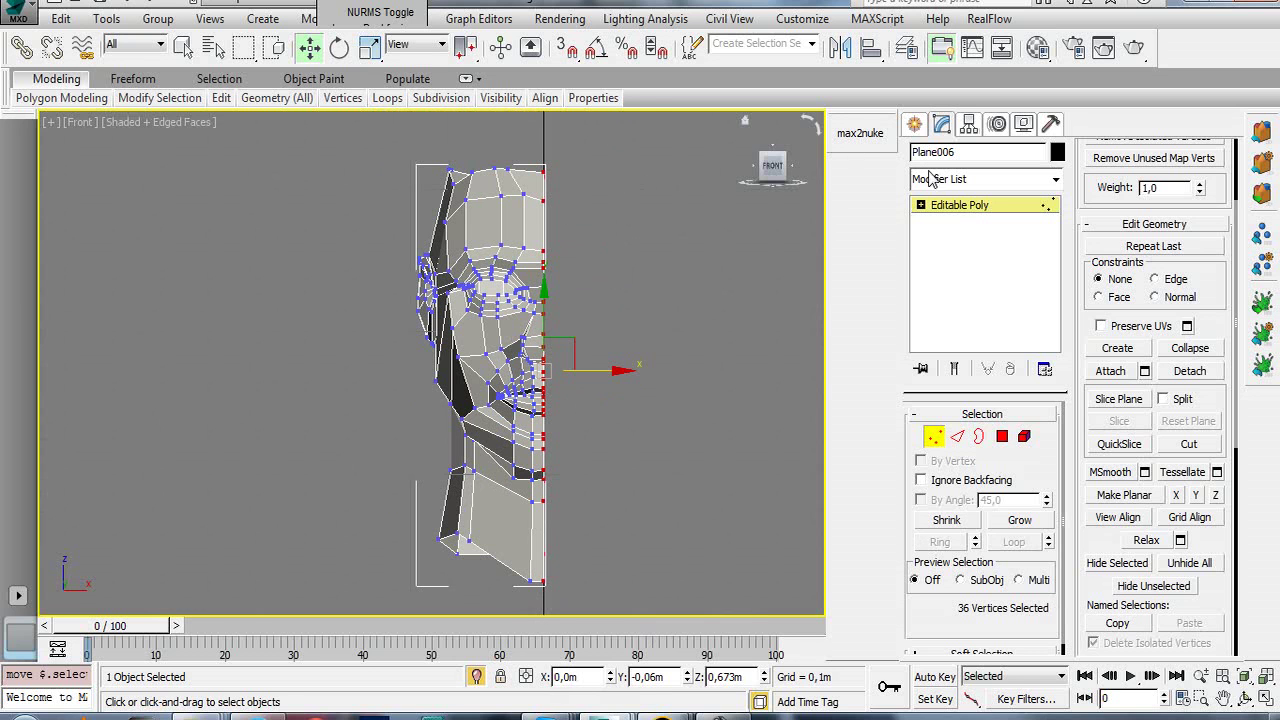
- Add an X-axis Symmetry modifier to Plane006 with Slice Along Mirror off, viewed in Perspective
click(953, 207)
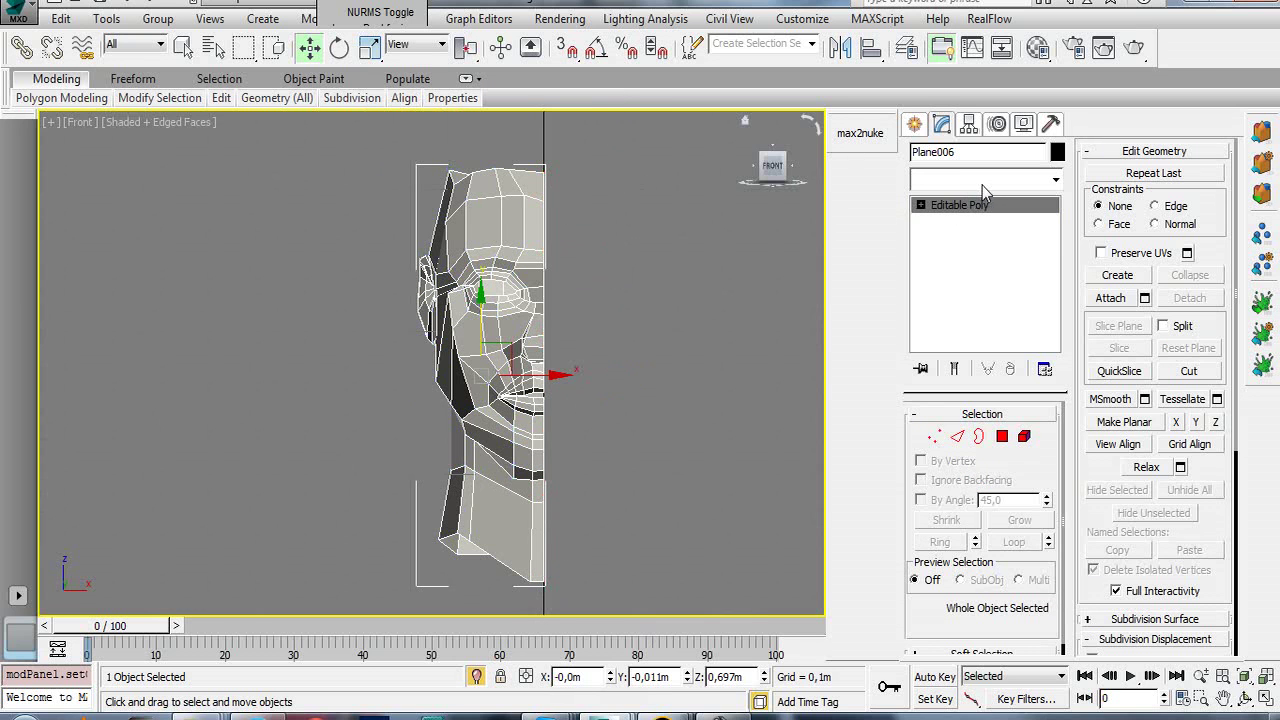
click(981, 182)
drag(1056, 280, 1064, 530)
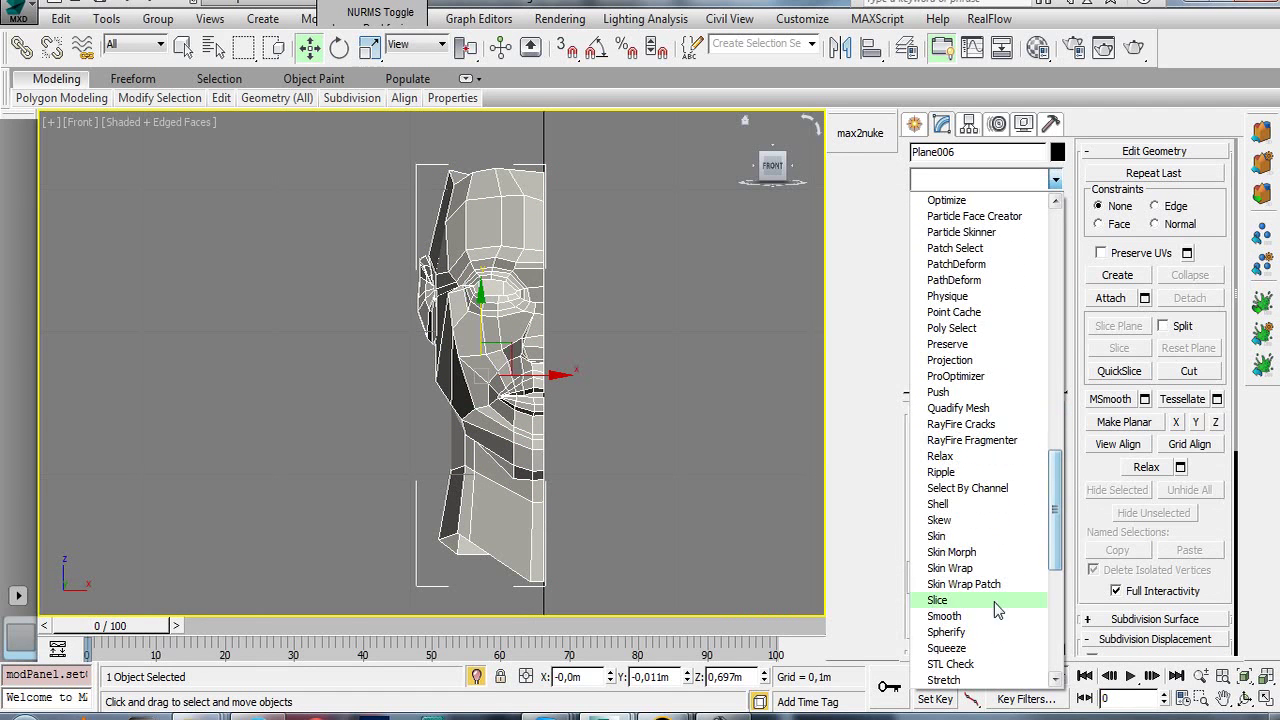
scroll(1002, 652, down, 1)
scroll(1002, 652, down, 1)
click(995, 648)
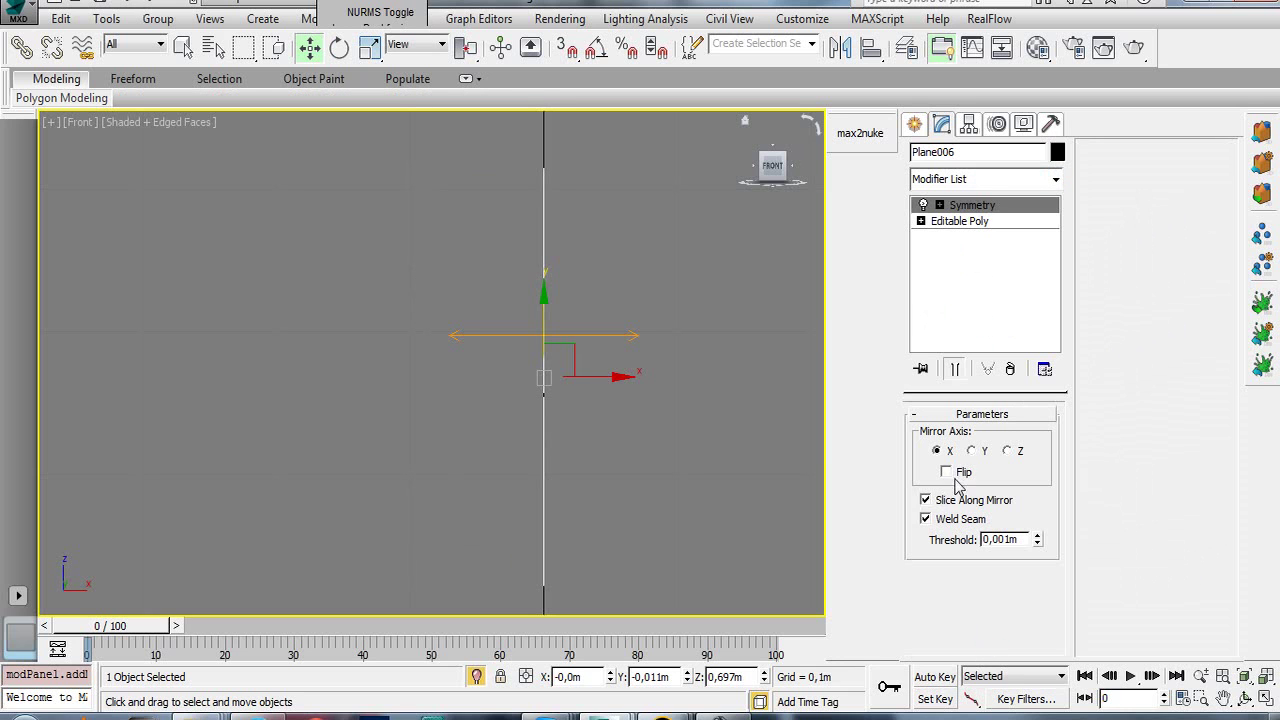
click(937, 505)
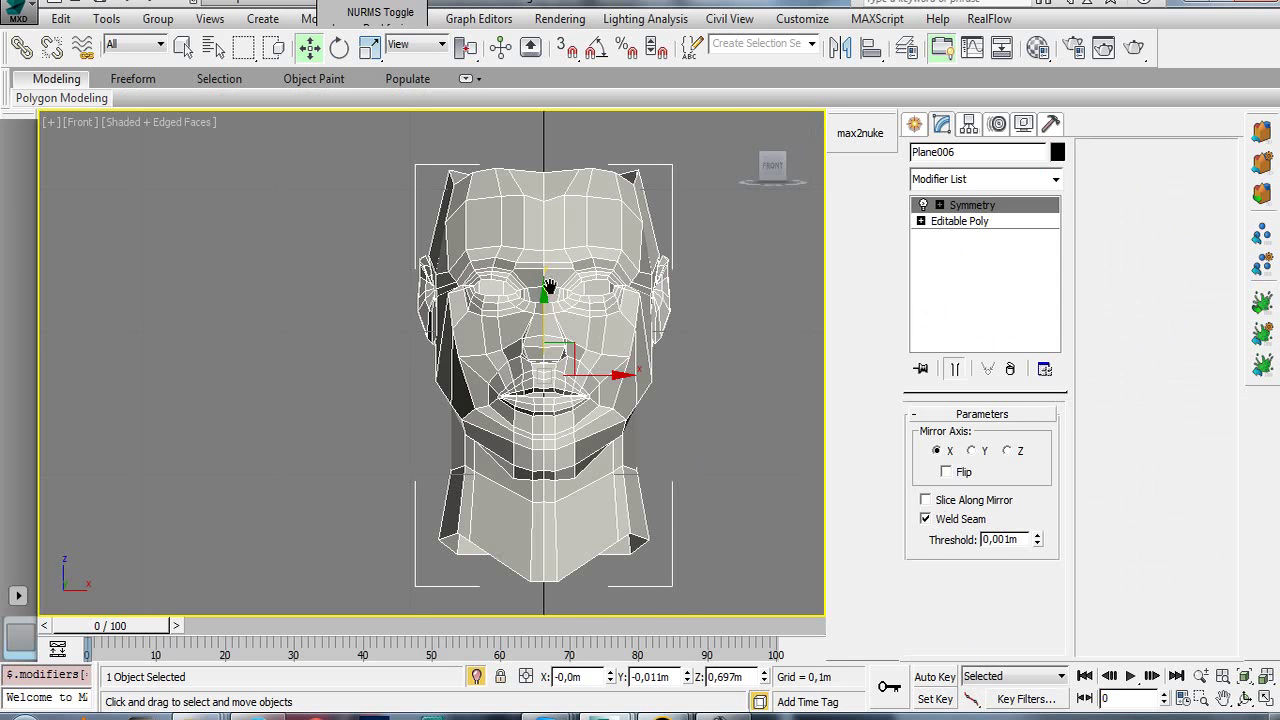
scroll(549, 288, up, 1)
scroll(555, 300, up, 1)
scroll(562, 314, up, 1)
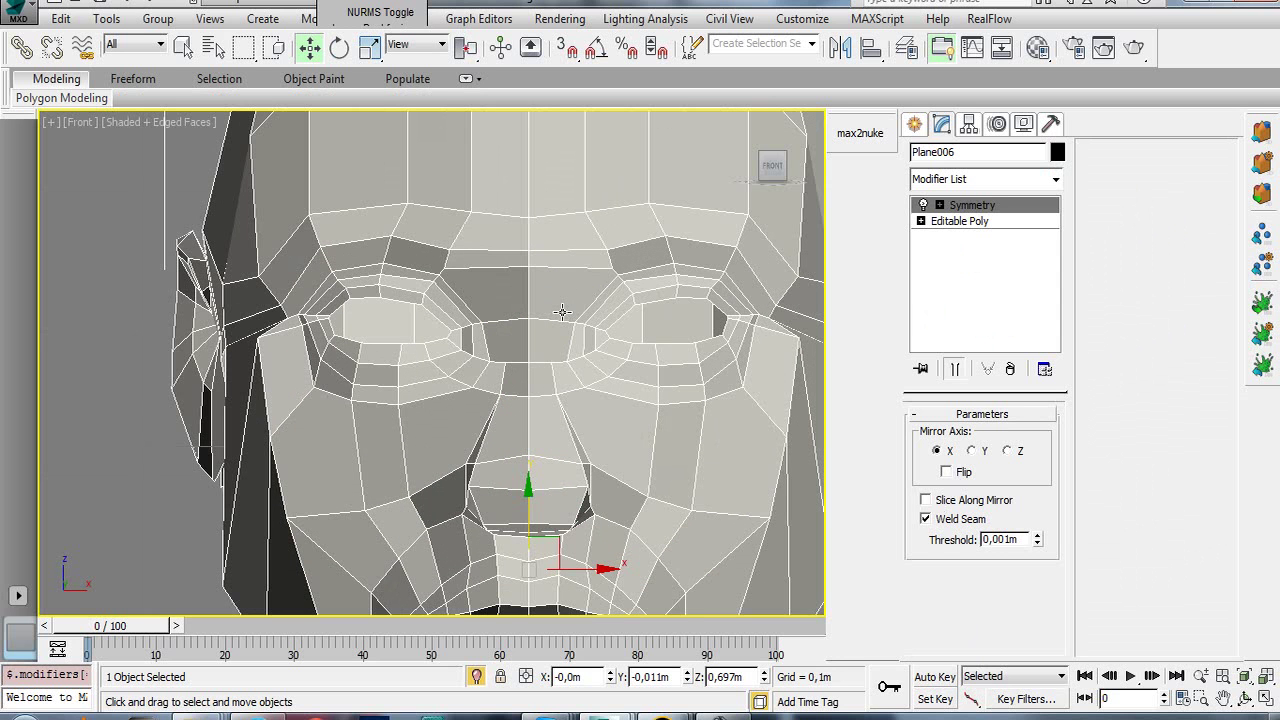
scroll(562, 311, up, 1)
key(p)
scroll(566, 313, down, 2)
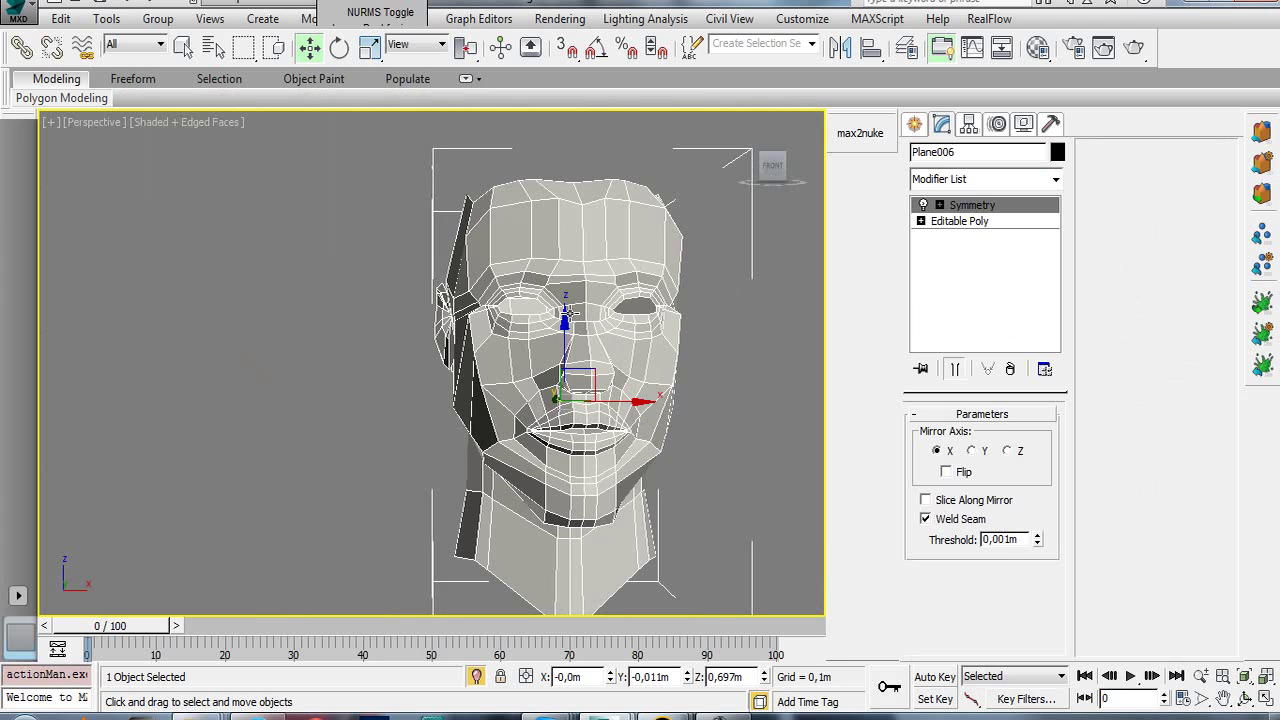
click(477, 676)
key(ctrl+r)
mouse_move(465, 327)
mouse_down()
mouse_move(584, 330)
mouse_move(485, 323)
mouse_up()
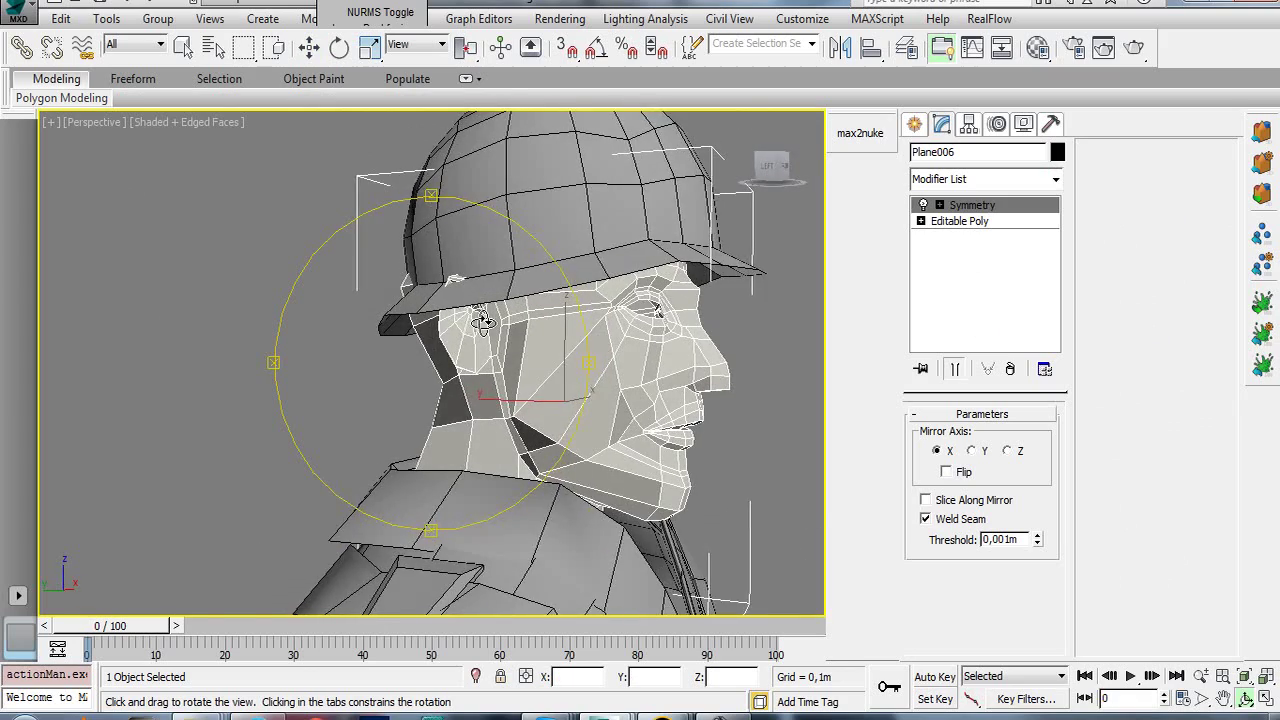
scroll(455, 310, up, 2)
scroll(440, 378, up, 2)
mouse_move(421, 371)
mouse_down()
mouse_move(361, 361)
mouse_move(386, 371)
mouse_move(414, 354)
mouse_move(471, 371)
mouse_move(443, 348)
mouse_move(437, 371)
mouse_move(523, 357)
mouse_move(480, 366)
mouse_move(423, 346)
mouse_move(409, 374)
mouse_move(422, 371)
mouse_move(491, 443)
mouse_up()
scroll(434, 363, up, 3)
mouse_move(434, 363)
mouse_down()
mouse_move(454, 421)
mouse_move(500, 429)
mouse_move(476, 421)
mouse_up()
scroll(463, 405, up, 3)
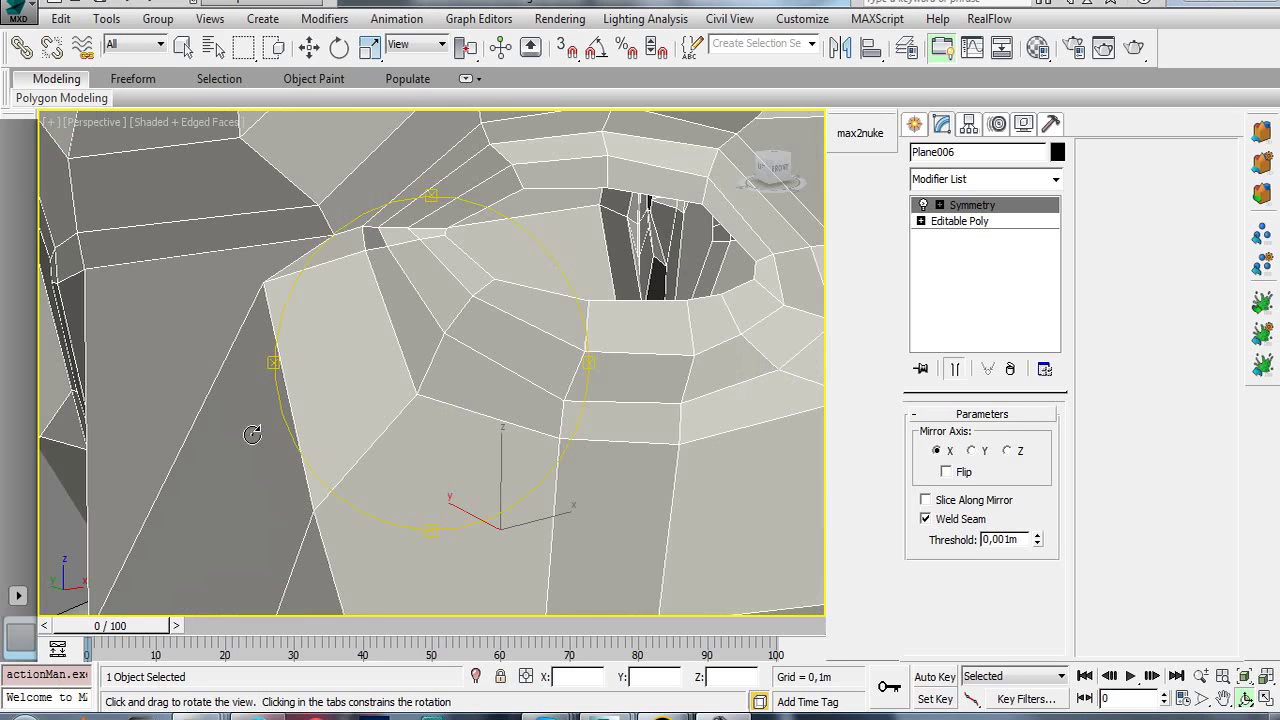
scroll(471, 434, down, 5)
mouse_move(471, 434)
mouse_down()
mouse_move(429, 386)
mouse_move(437, 368)
mouse_up()
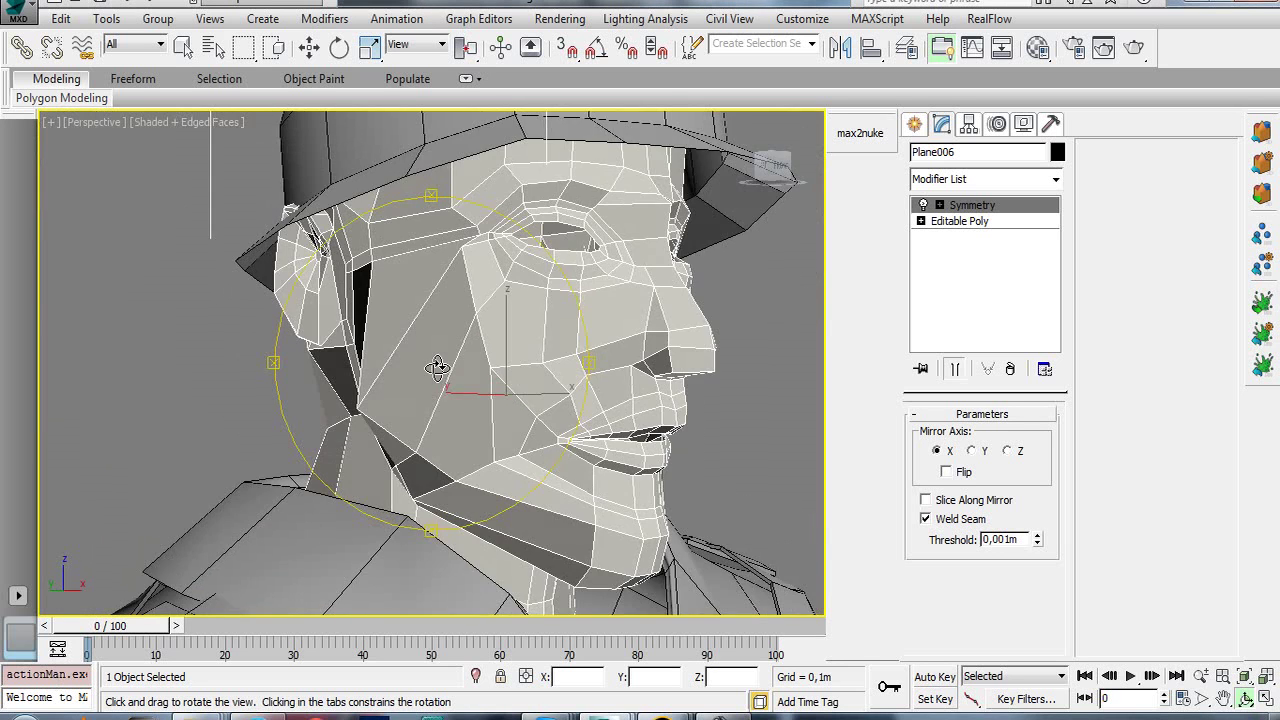
scroll(437, 368, up, 5)
mouse_move(457, 434)
mouse_down()
mouse_move(474, 429)
mouse_move(417, 417)
mouse_up()
key(w)
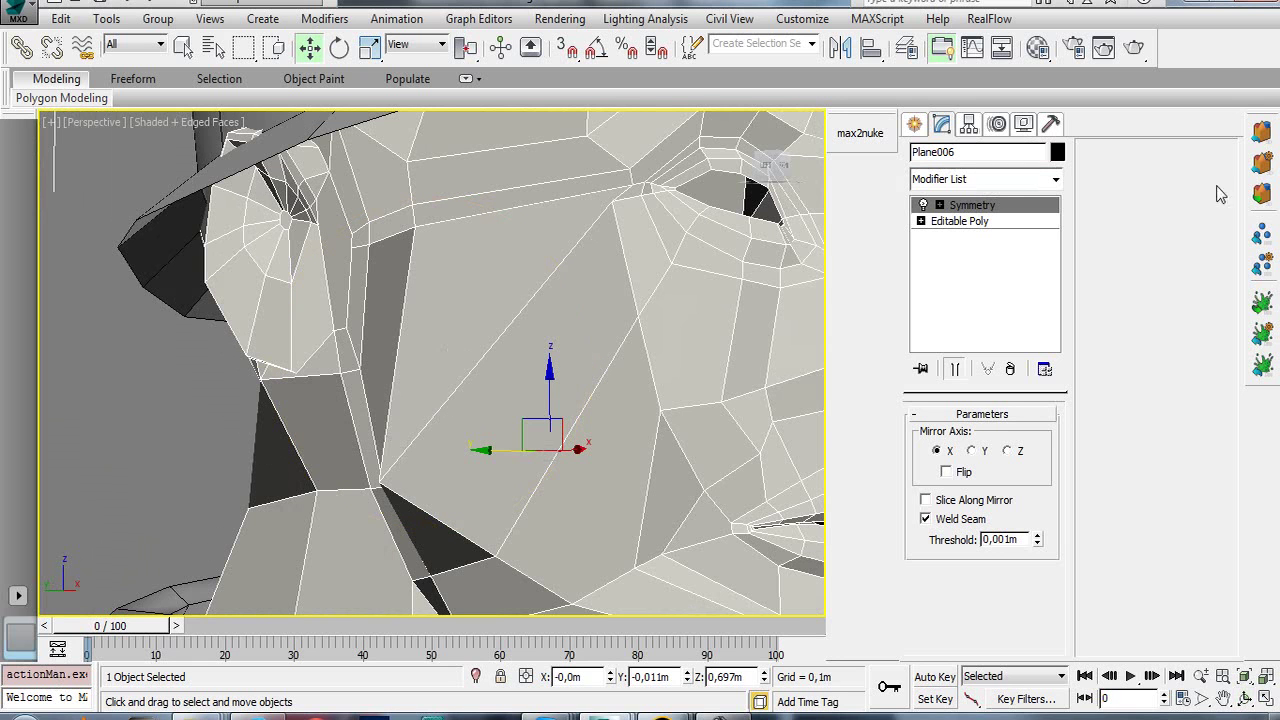
- With Edge constraint on, slide cheek vertices 140 and 162 along their edges
click(958, 221)
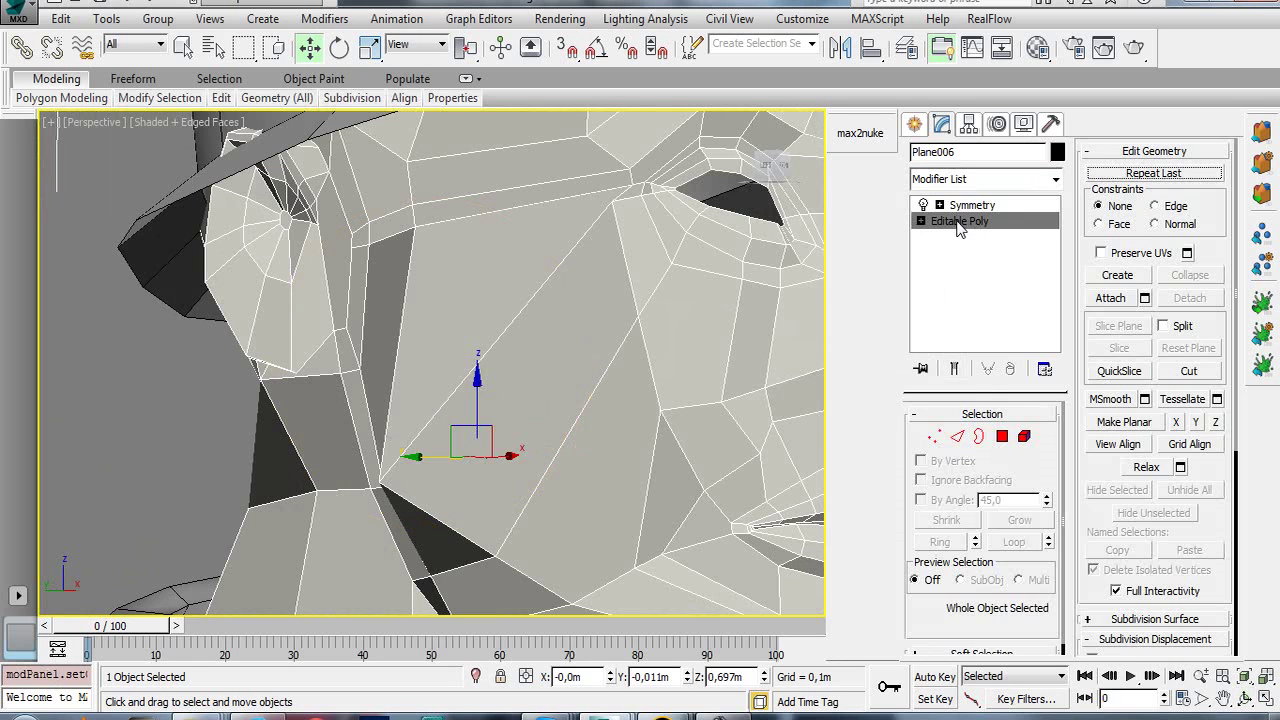
click(933, 436)
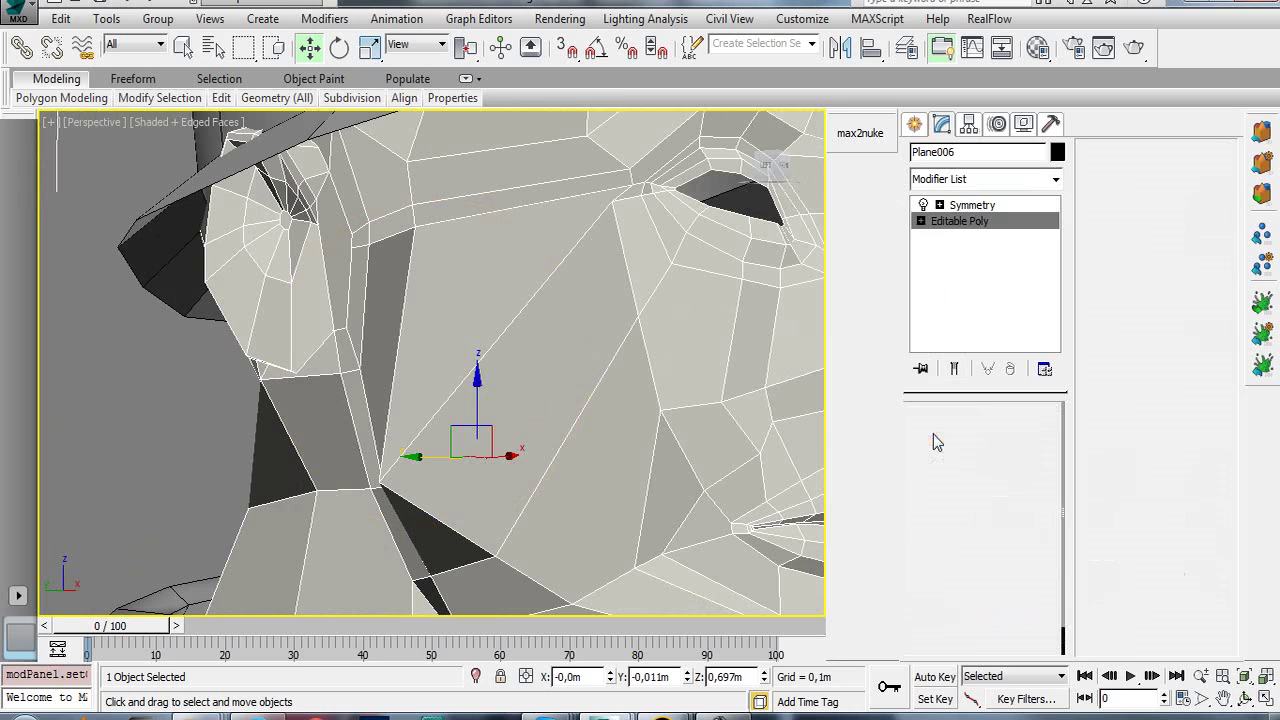
click(378, 484)
click(1155, 410)
mouse_move(325, 481)
mouse_down()
mouse_move(327, 433)
mouse_move(452, 474)
mouse_up()
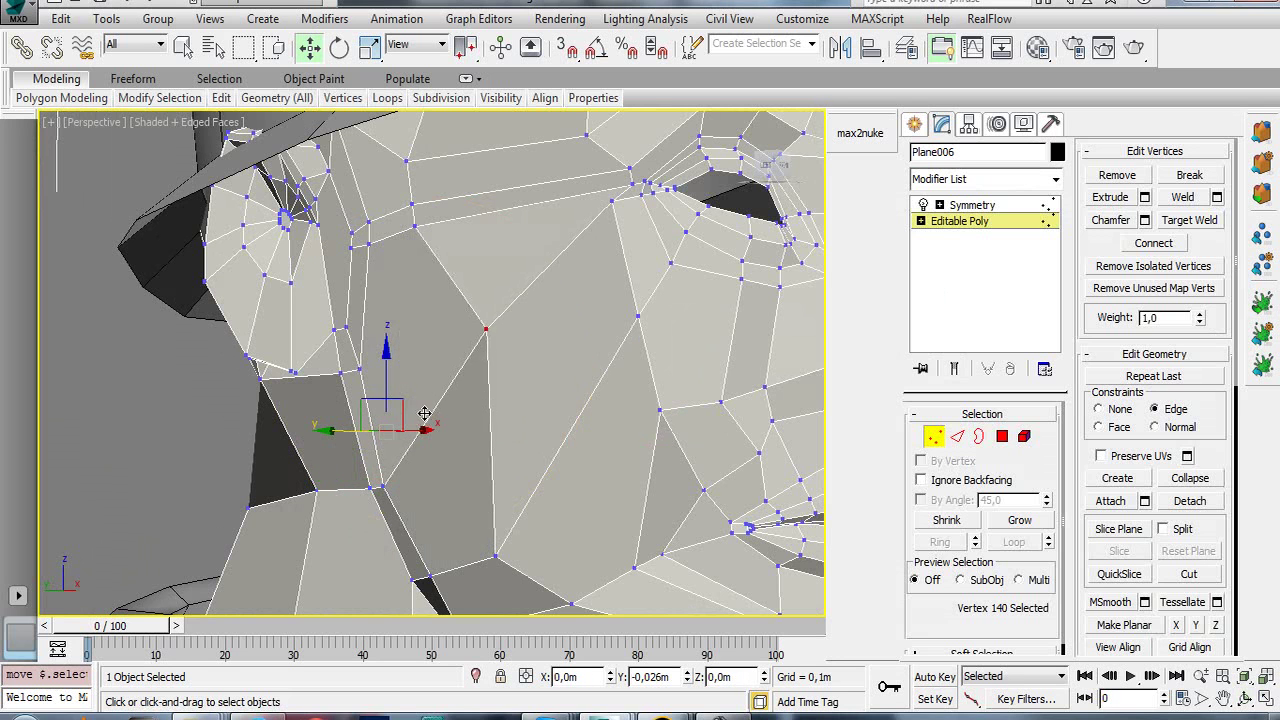
click(492, 552)
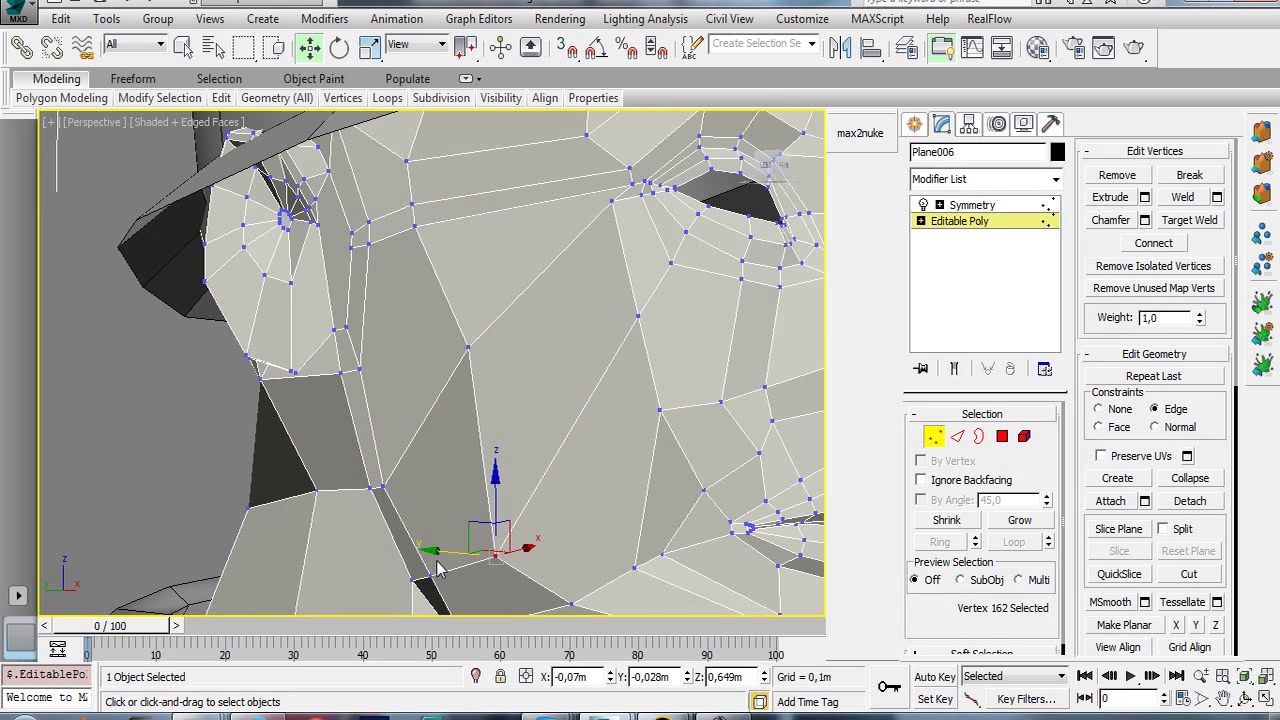
click(447, 562)
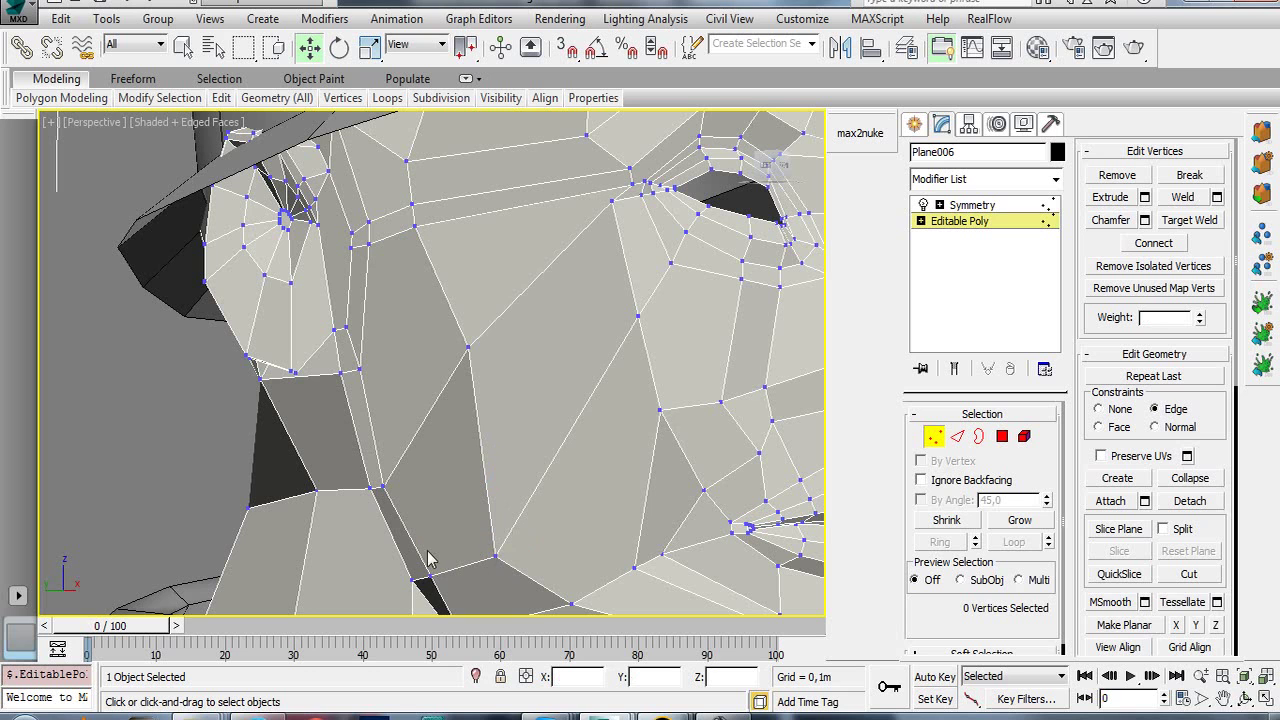
click(493, 557)
mouse_move(494, 556)
mouse_down()
mouse_move(518, 532)
mouse_move(500, 470)
mouse_move(531, 486)
mouse_move(534, 467)
mouse_move(558, 507)
mouse_up()
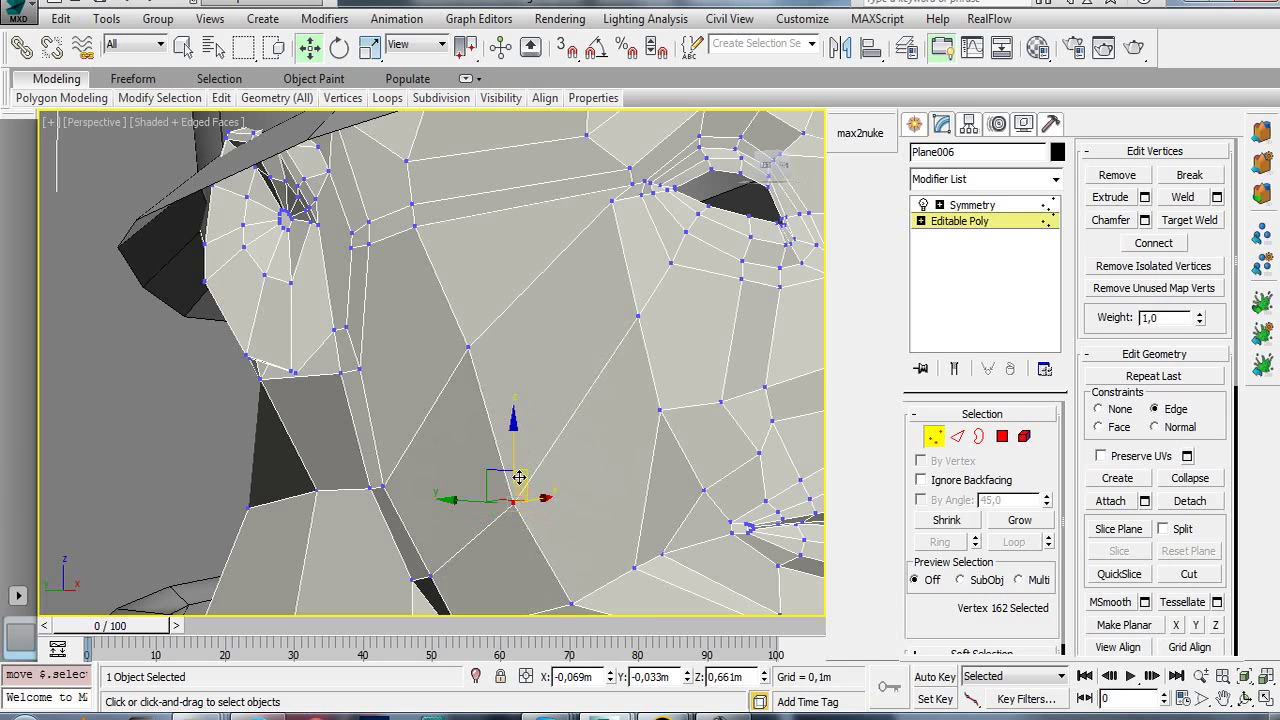
- Orbit toward the eye and select two vertices beside the eye corner
key(ctrl+r)
mouse_move(514, 471)
mouse_down()
mouse_move(489, 451)
mouse_move(643, 190)
mouse_up()
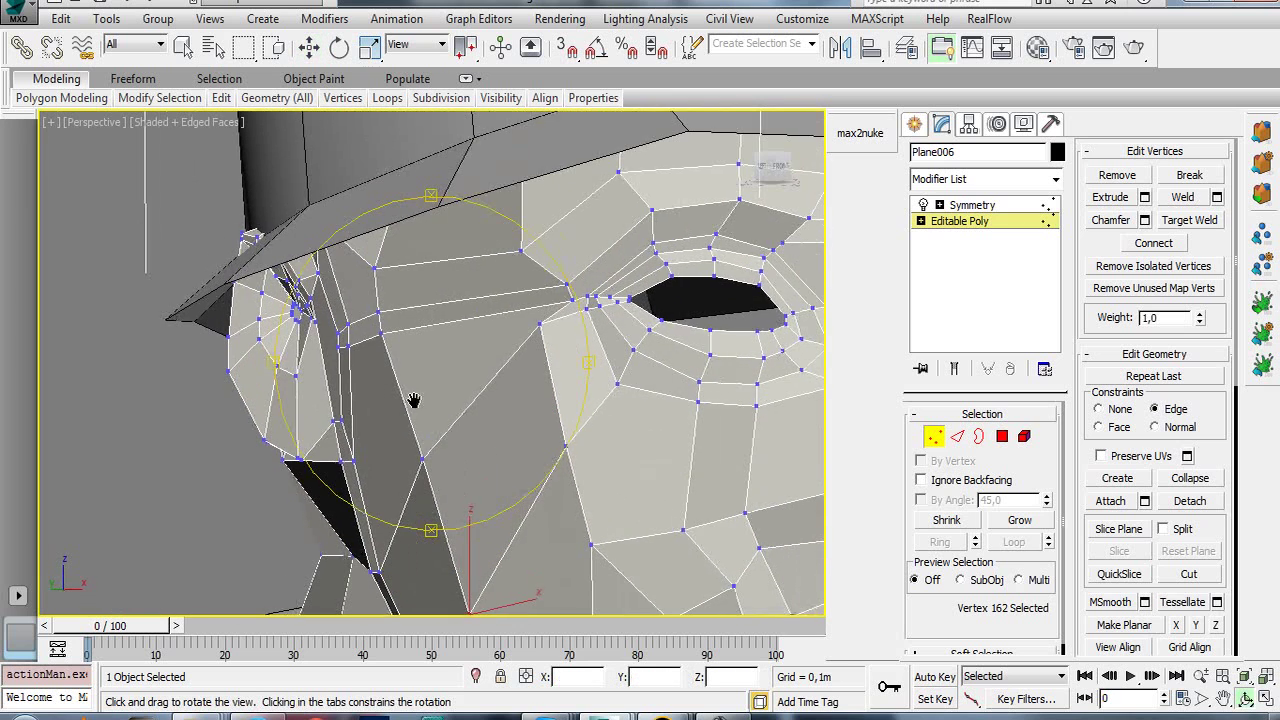
right_click(643, 190)
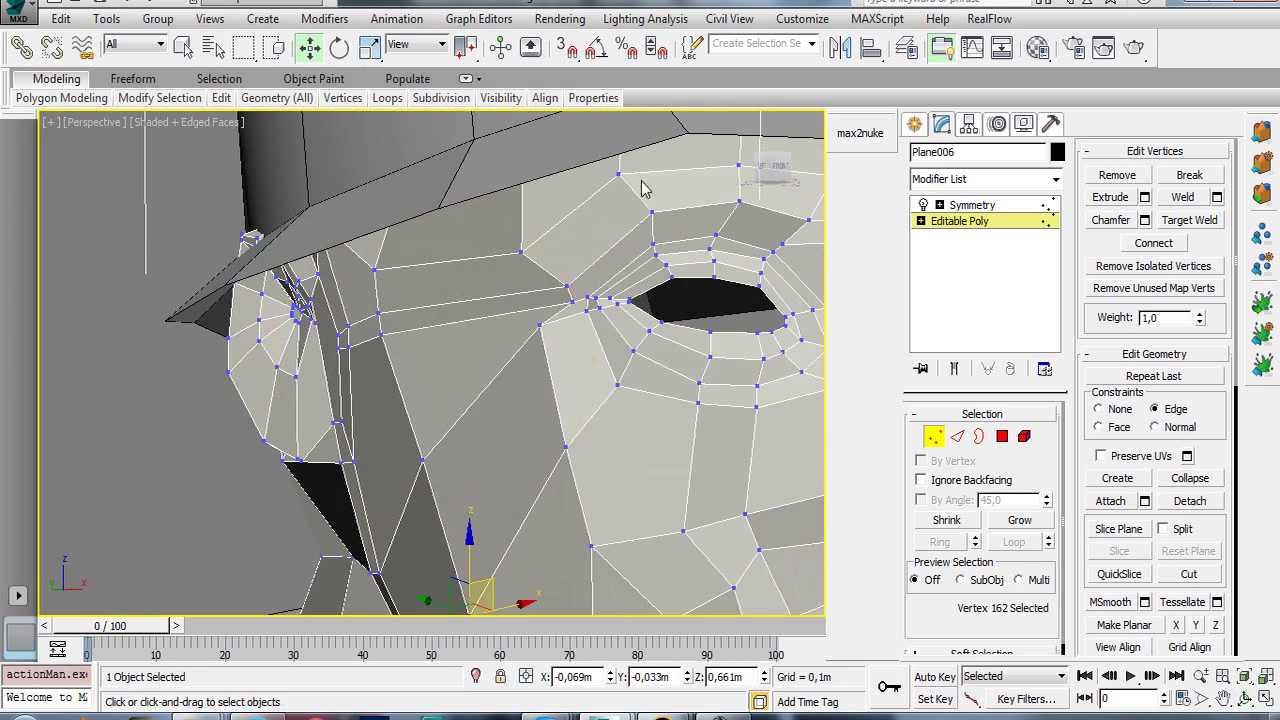
click(957, 436)
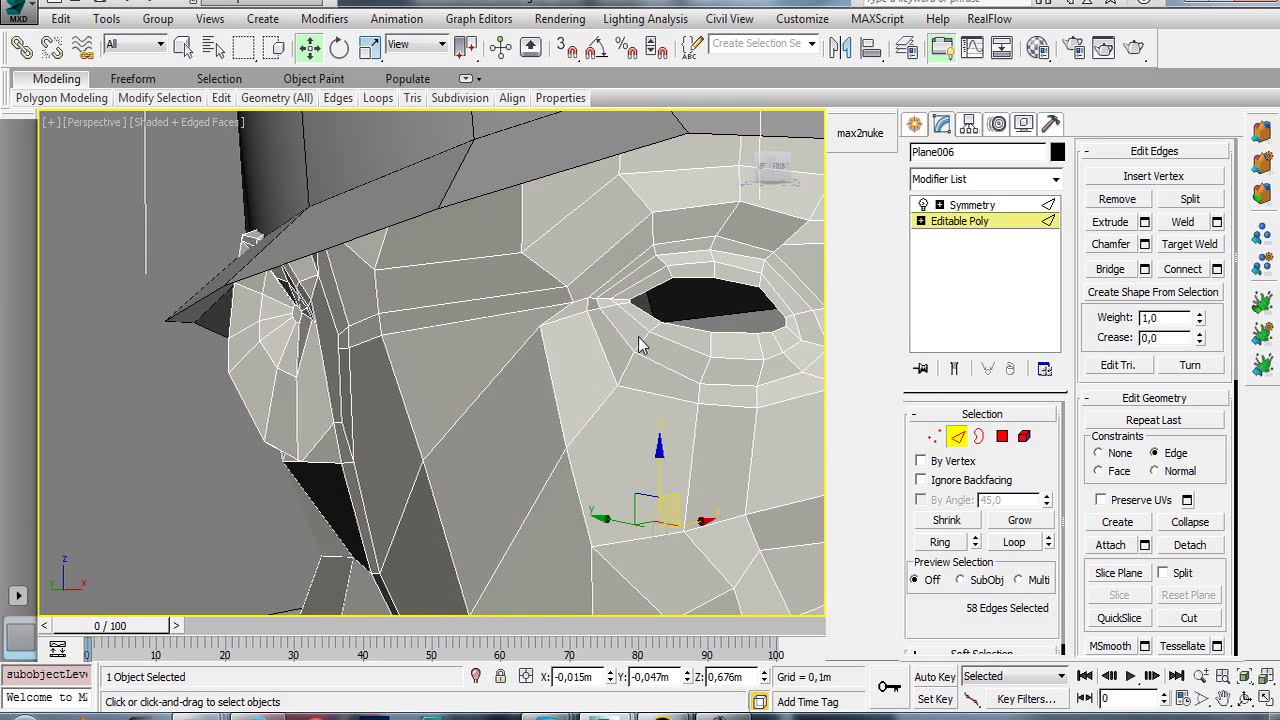
click(933, 436)
mouse_move(577, 337)
alt+middle_down()
mouse_move(557, 363)
mouse_move(508, 344)
alt+middle_up()
key(w)
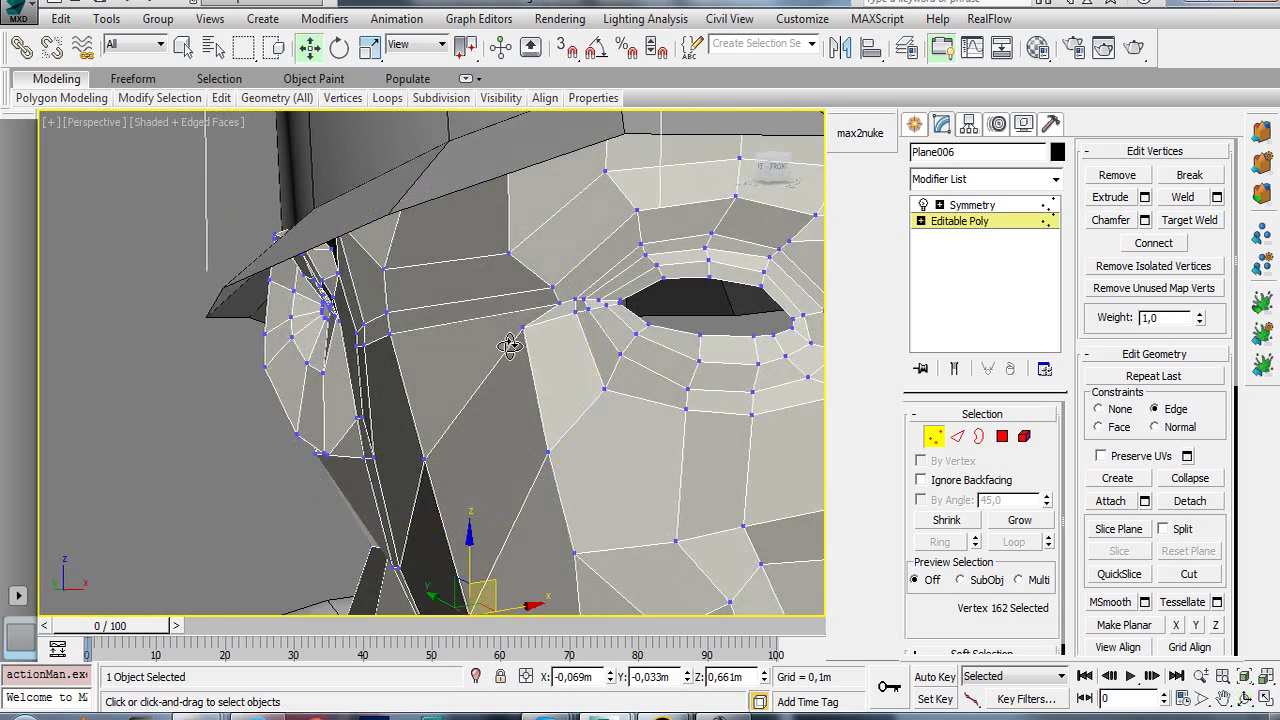
click(554, 287)
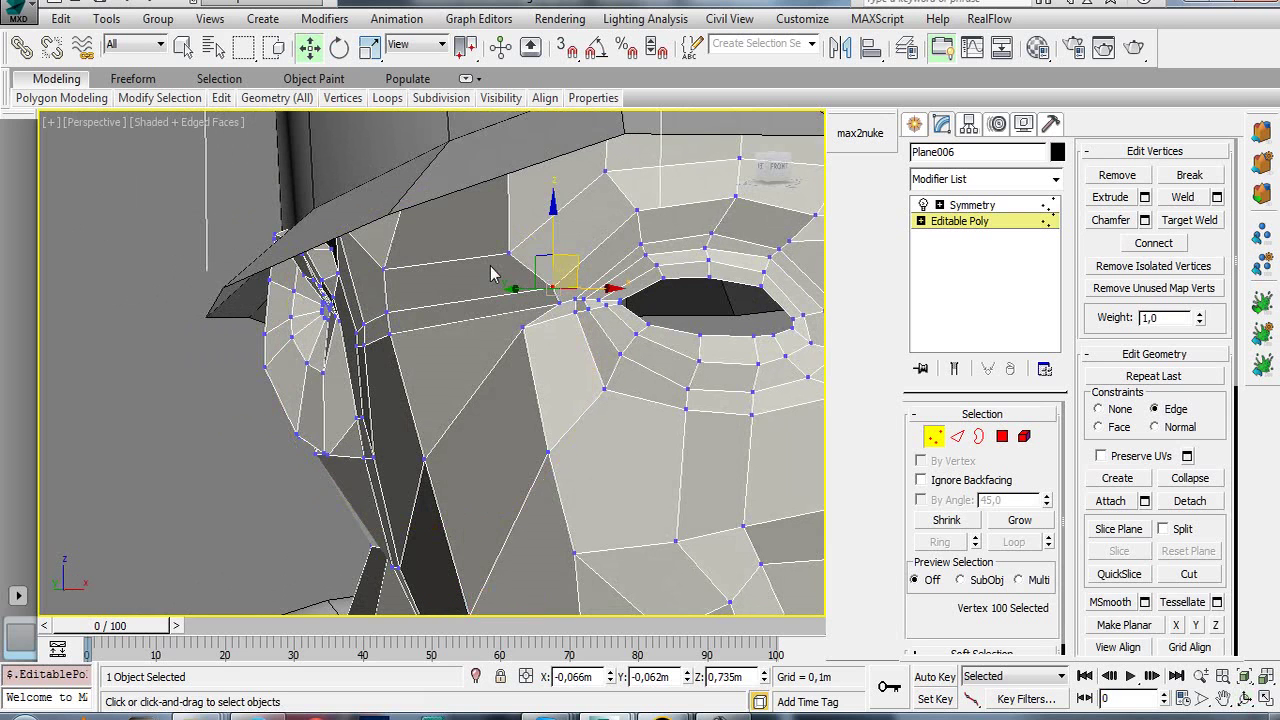
ctrl+click(508, 256)
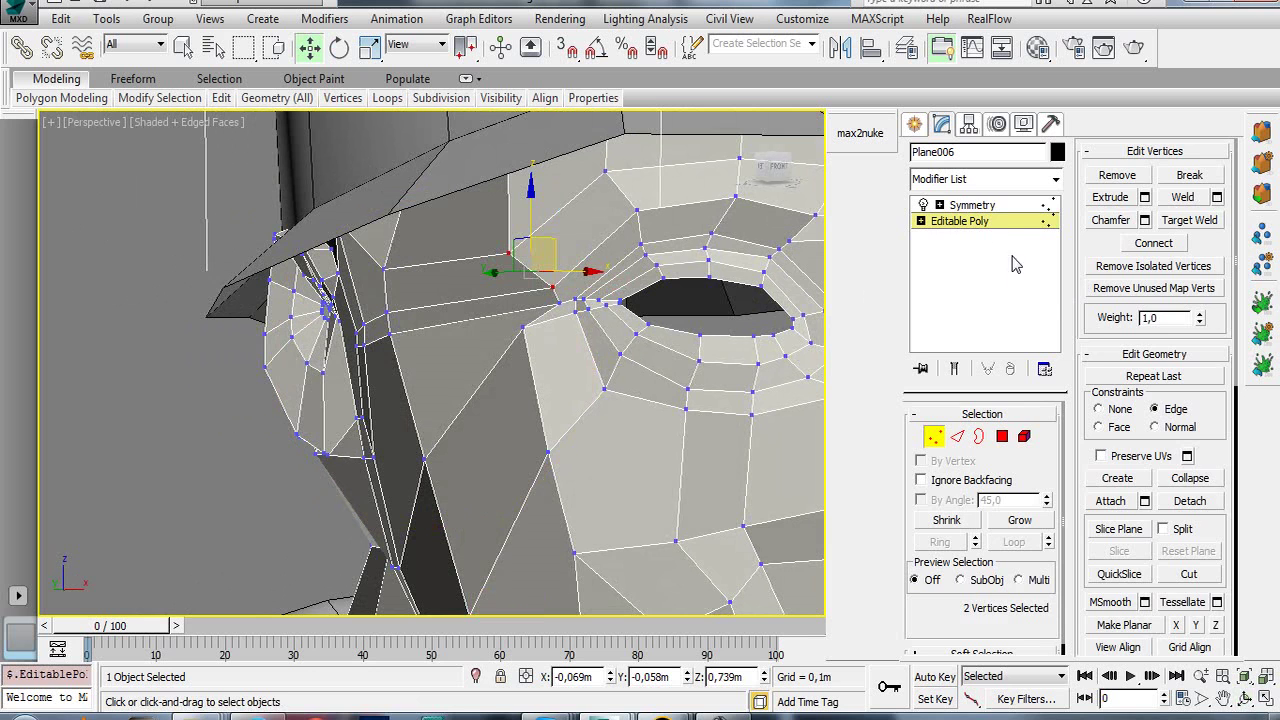
click(999, 221)
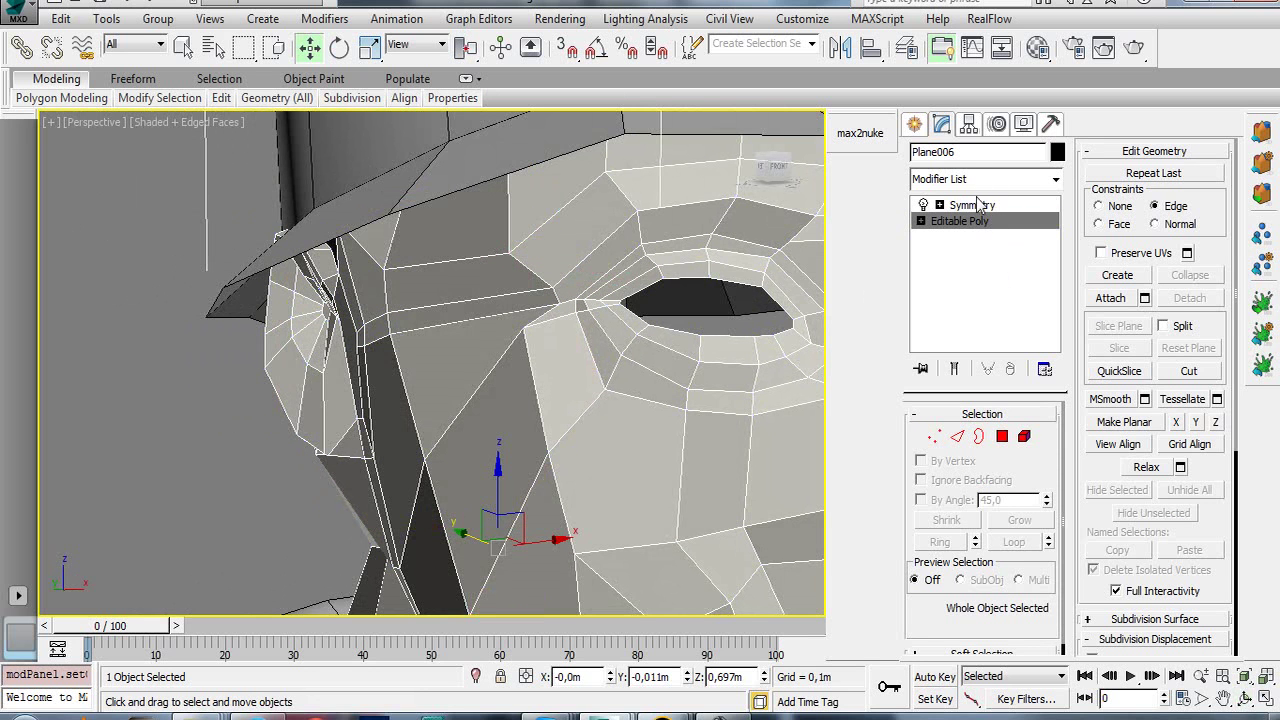
- Add an Edit Poly modifier above the Editable Poly
click(990, 182)
scroll(980, 570, down, 2)
scroll(982, 600, down, 1)
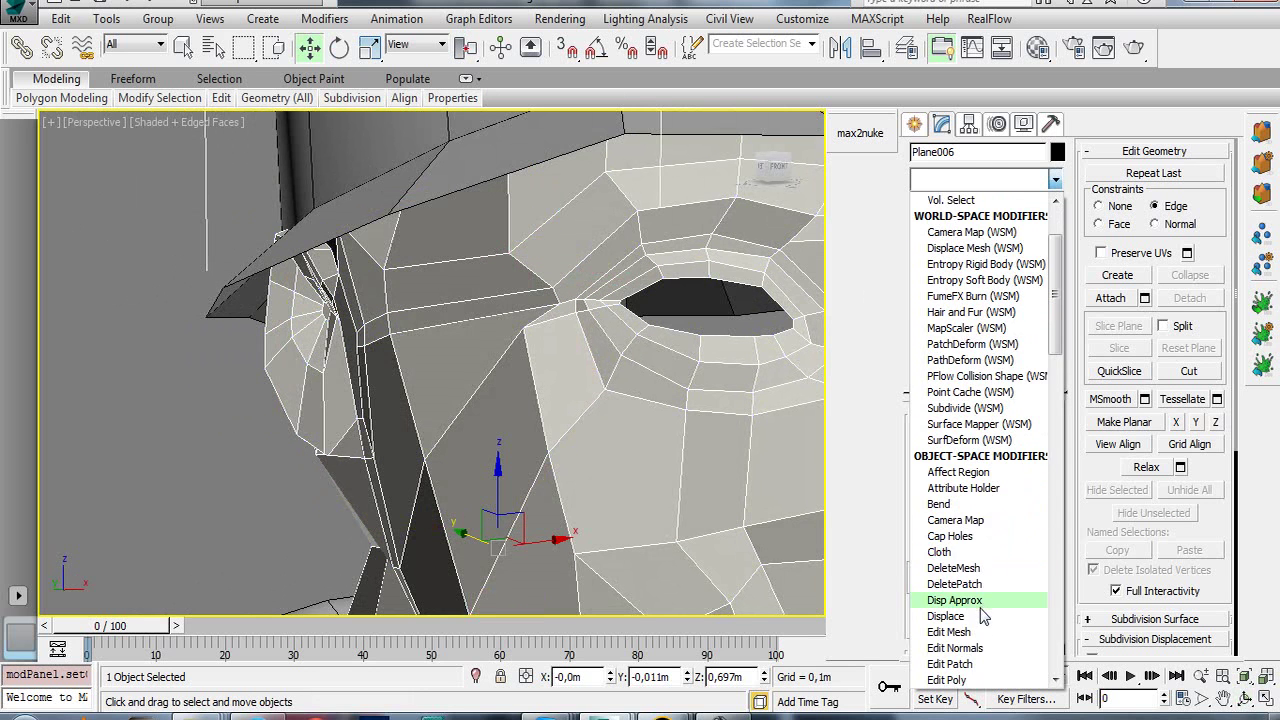
scroll(982, 610, down, 3)
click(958, 532)
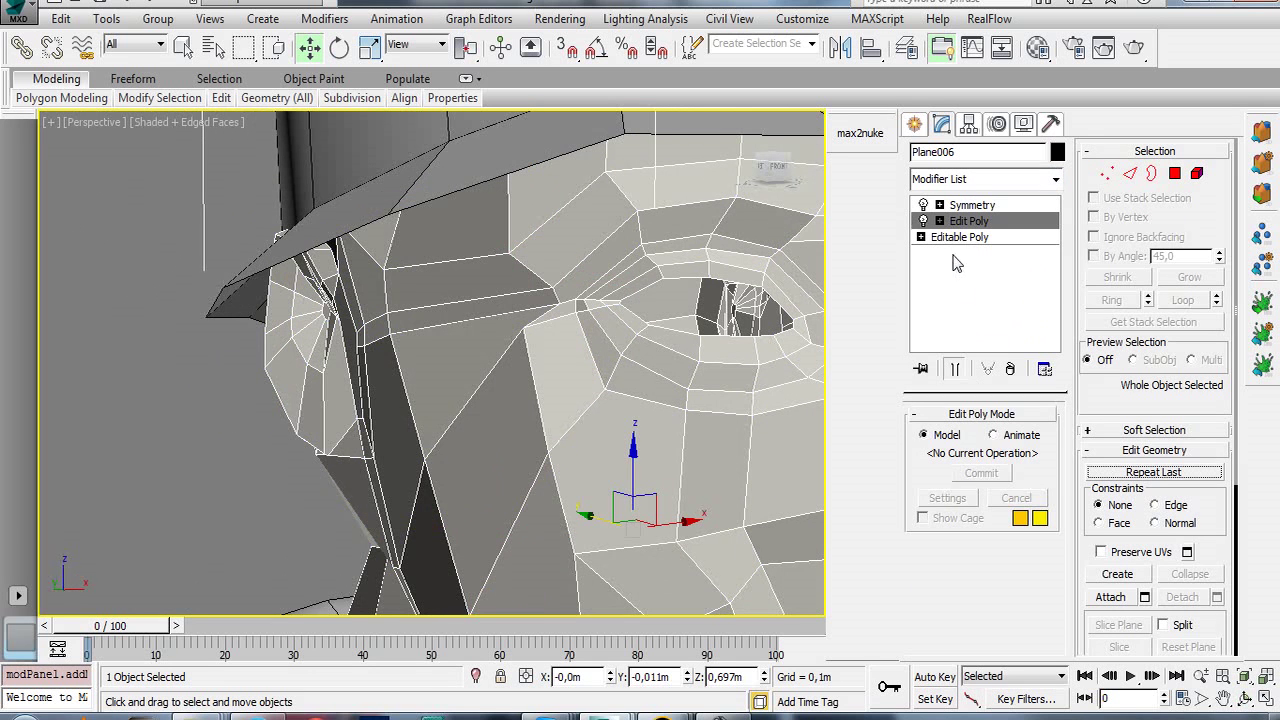
- Weld the two eye-corner vertices with a 0,14m threshold, leaving 259 vertices
click(1106, 173)
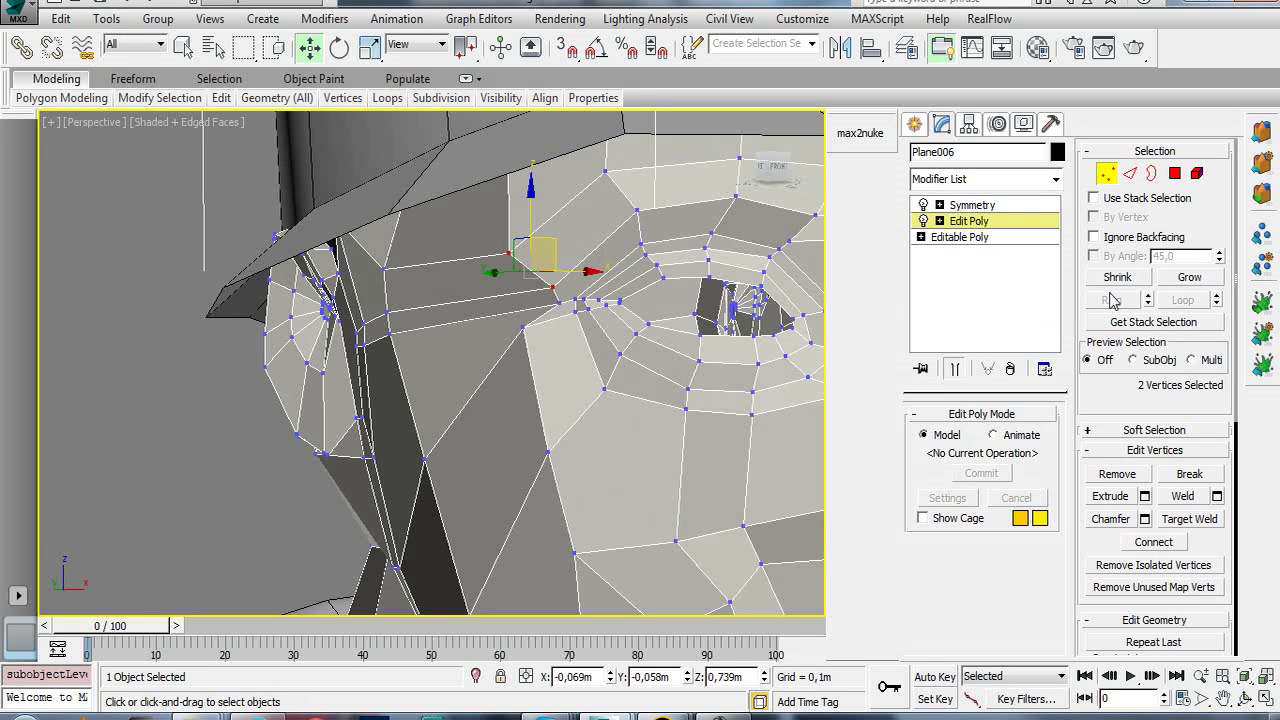
click(1217, 497)
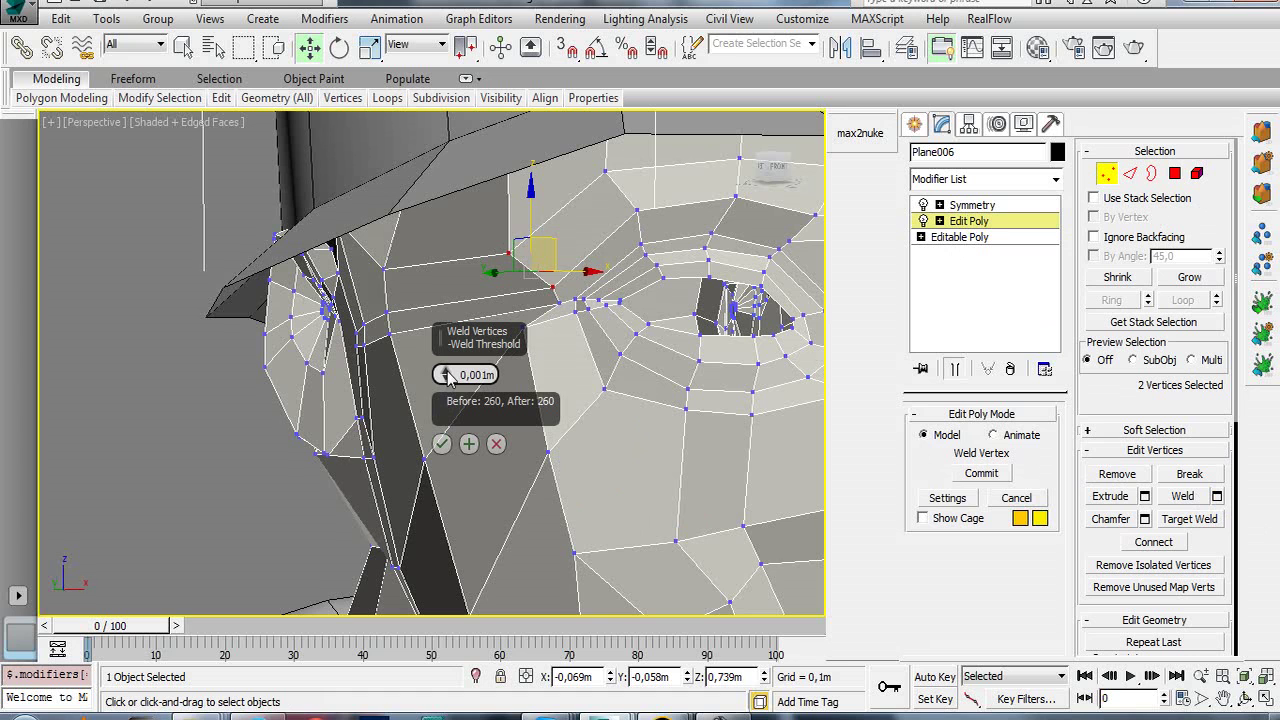
drag(447, 374, 445, 305)
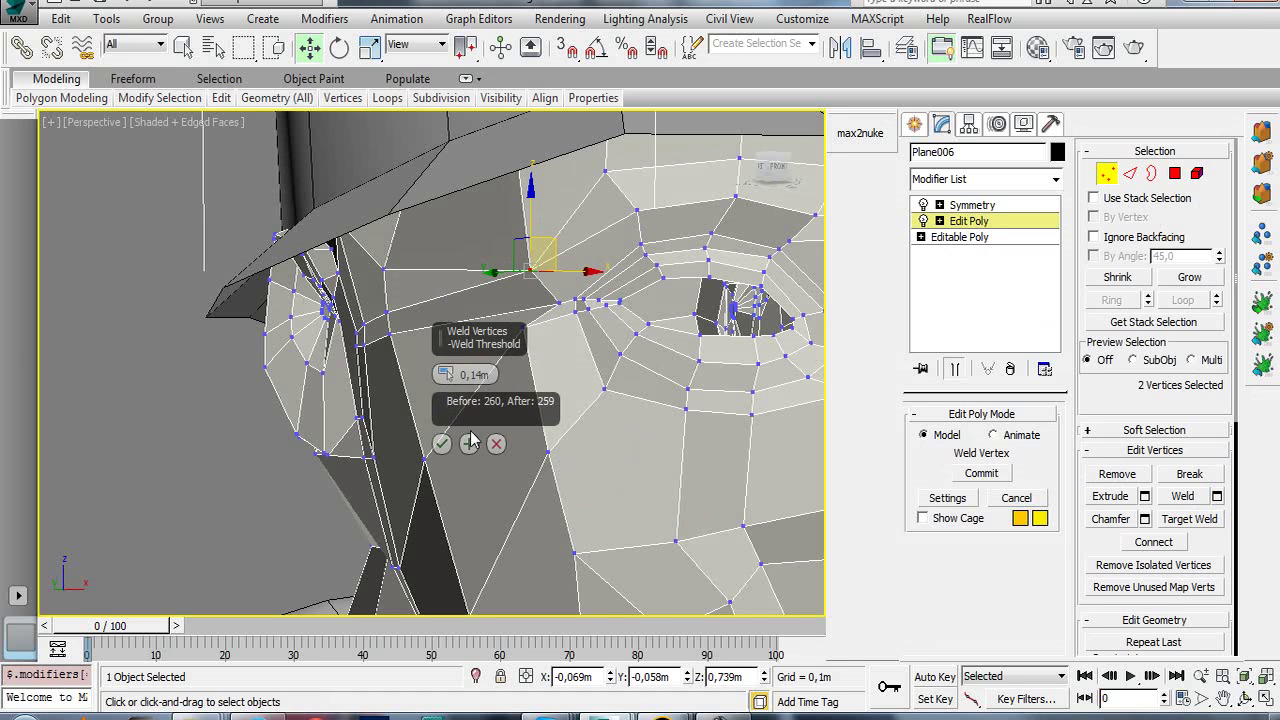
click(441, 443)
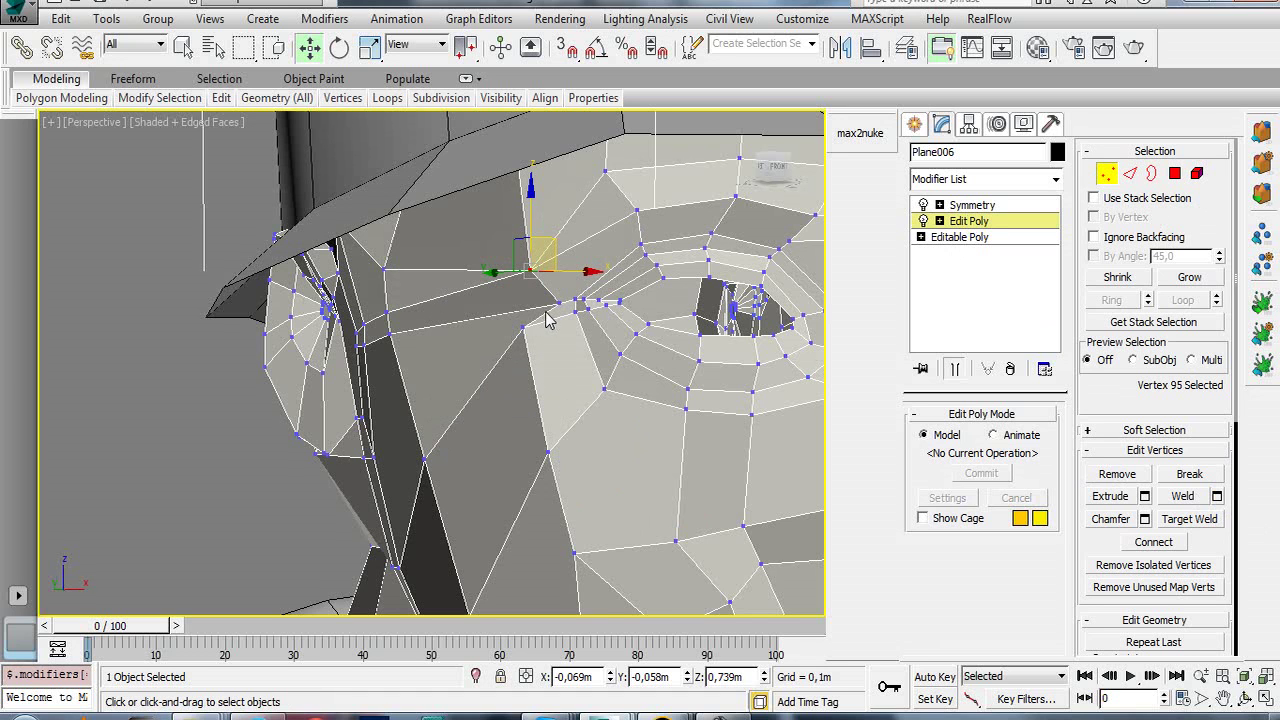
scroll(561, 346, up, 5)
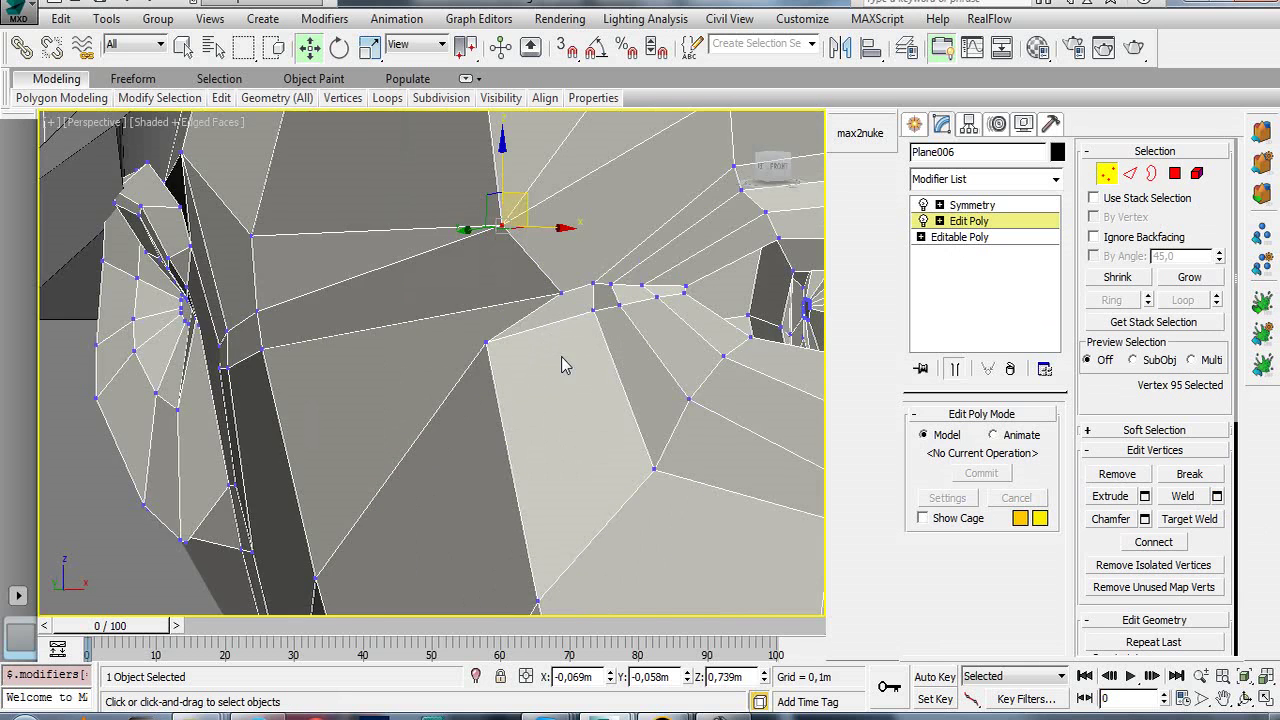
scroll(514, 371, up, 3)
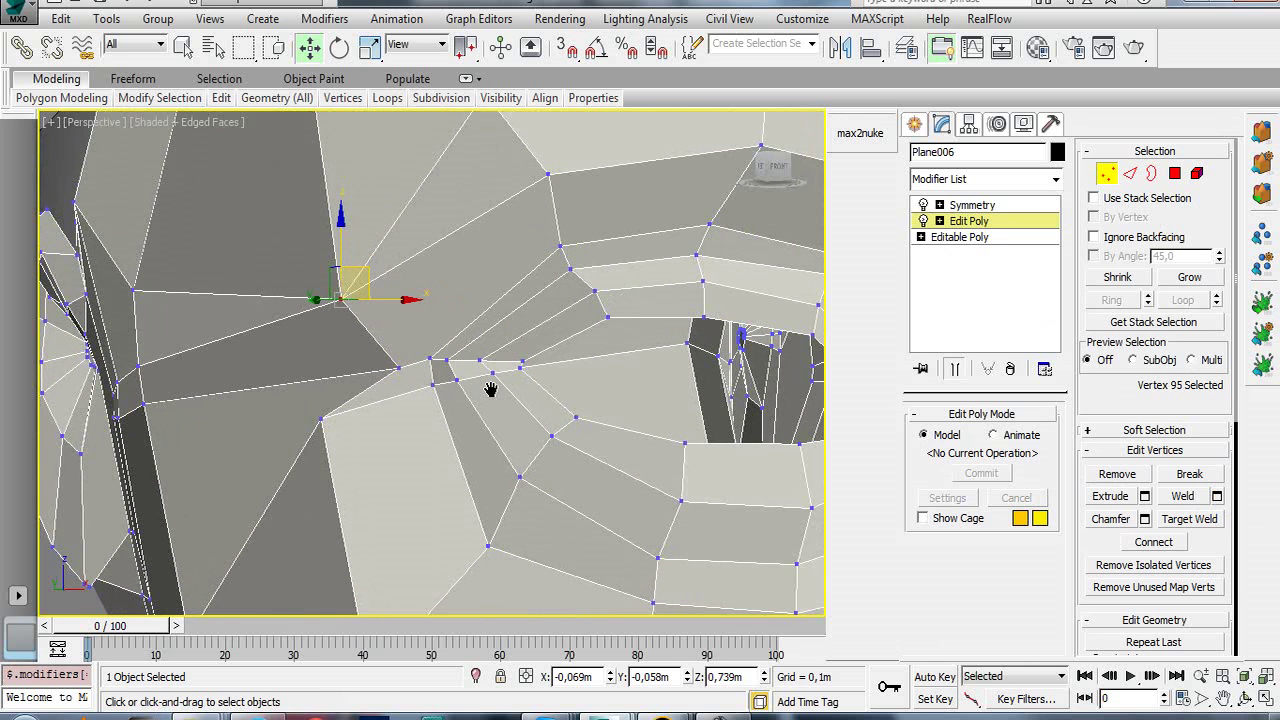
- Weld the first vertex pair beside the eye, undoing and redoing the weld
click(520, 366)
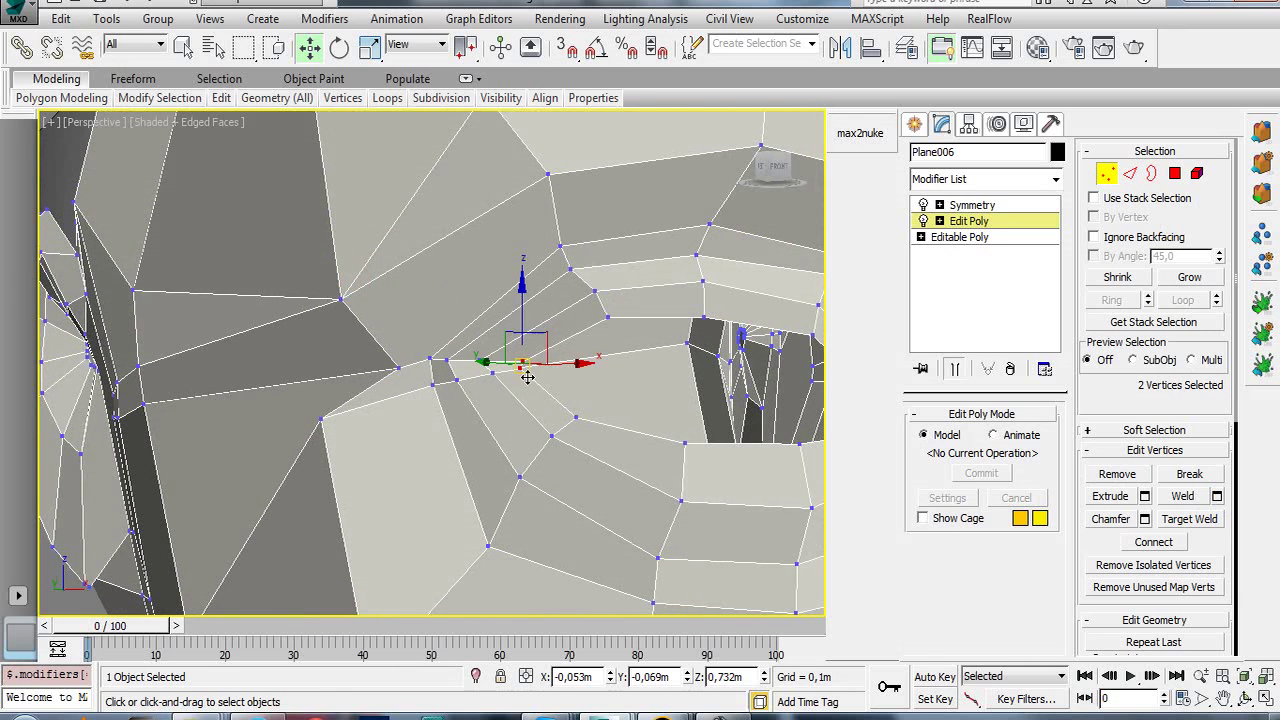
mouse_move(522, 370)
alt+middle_down()
mouse_move(440, 375)
mouse_move(458, 377)
alt+middle_up()
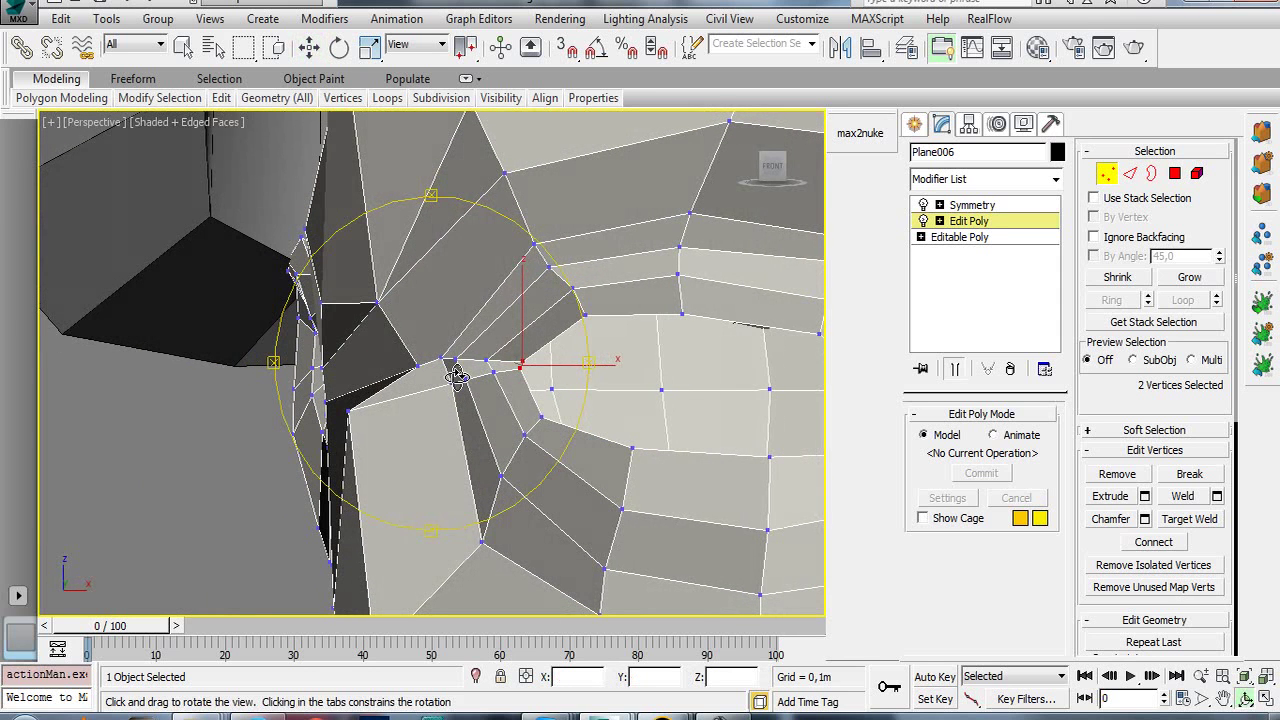
click(1181, 500)
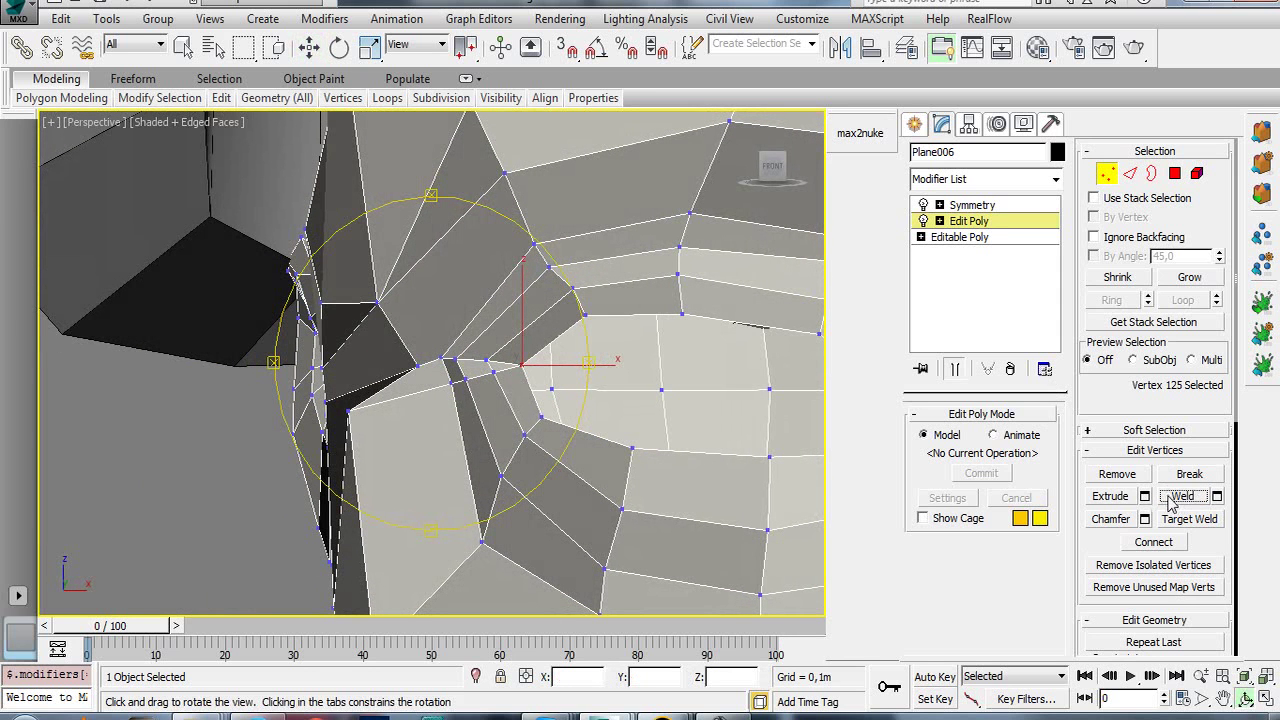
key(w)
key(ctrl+z)
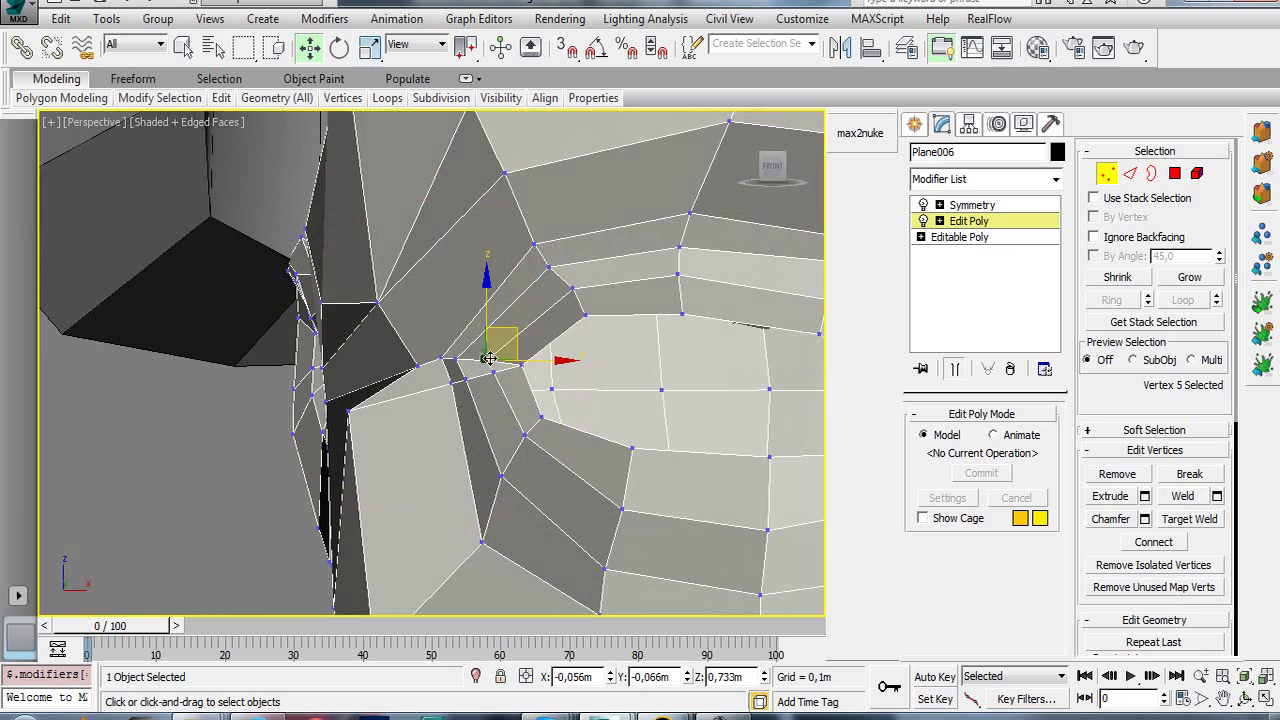
click(1181, 497)
- Weld the two vertices at the eye corner into one
click(451, 362)
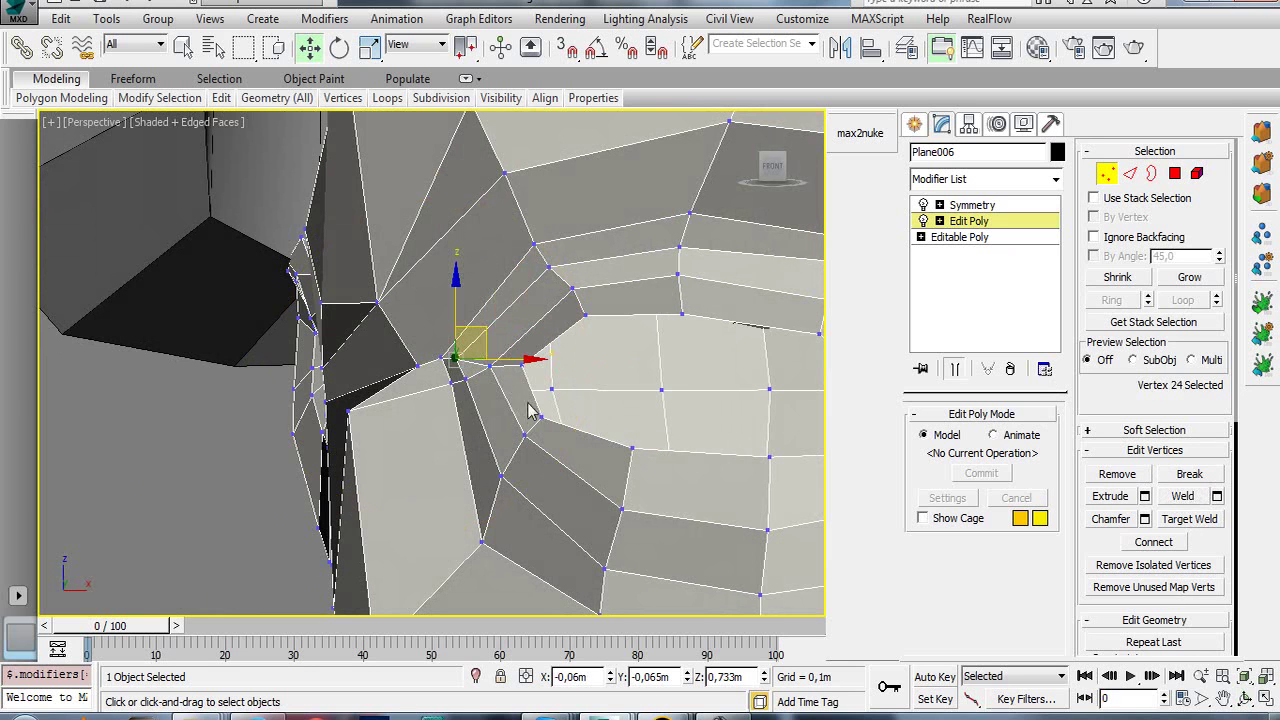
ctrl+click(466, 377)
click(1182, 496)
alt+middle_drag(470, 420, 408, 410)
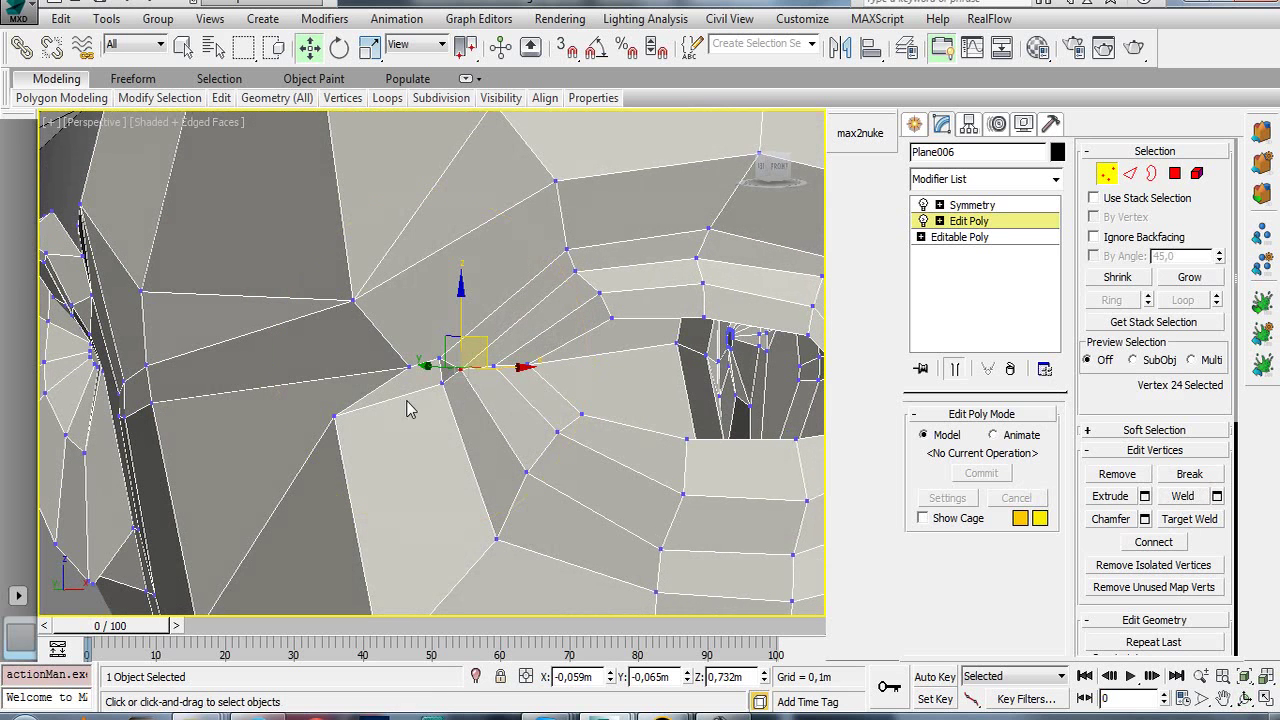
- Weld two more vertex pairs beside the eye, checking the cheek afterwards
click(442, 384)
ctrl+click(440, 357)
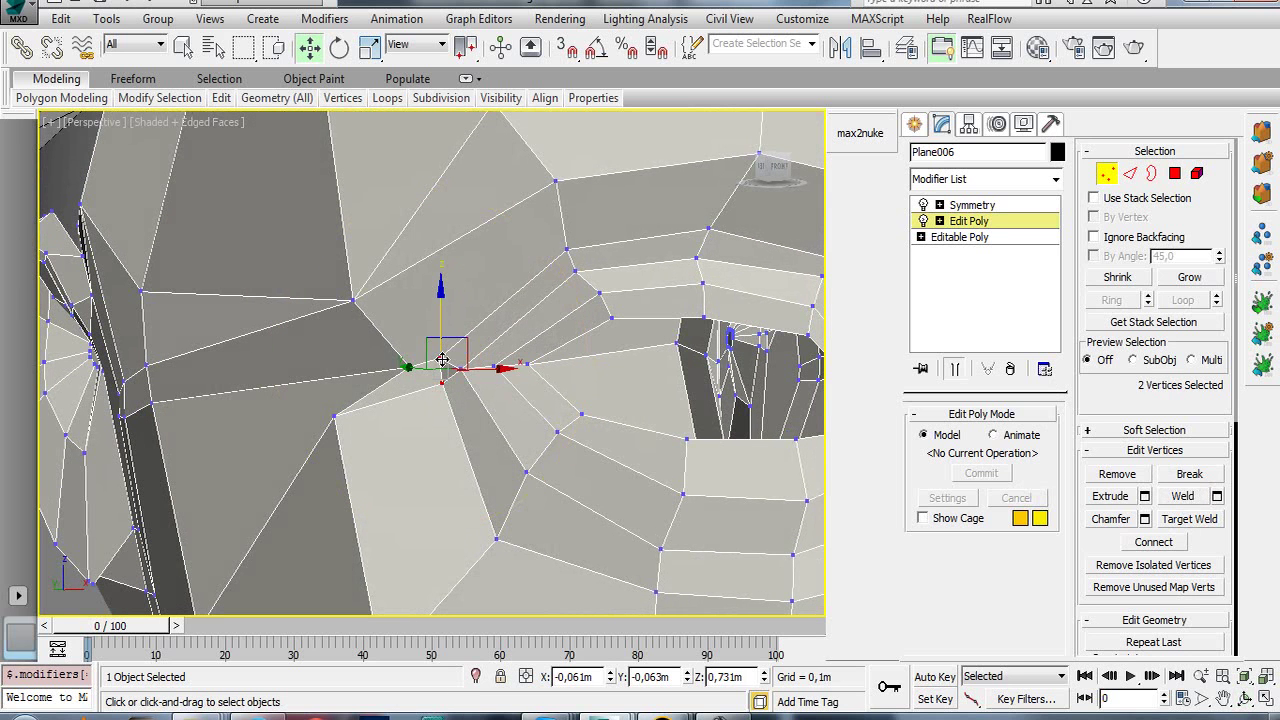
click(1182, 496)
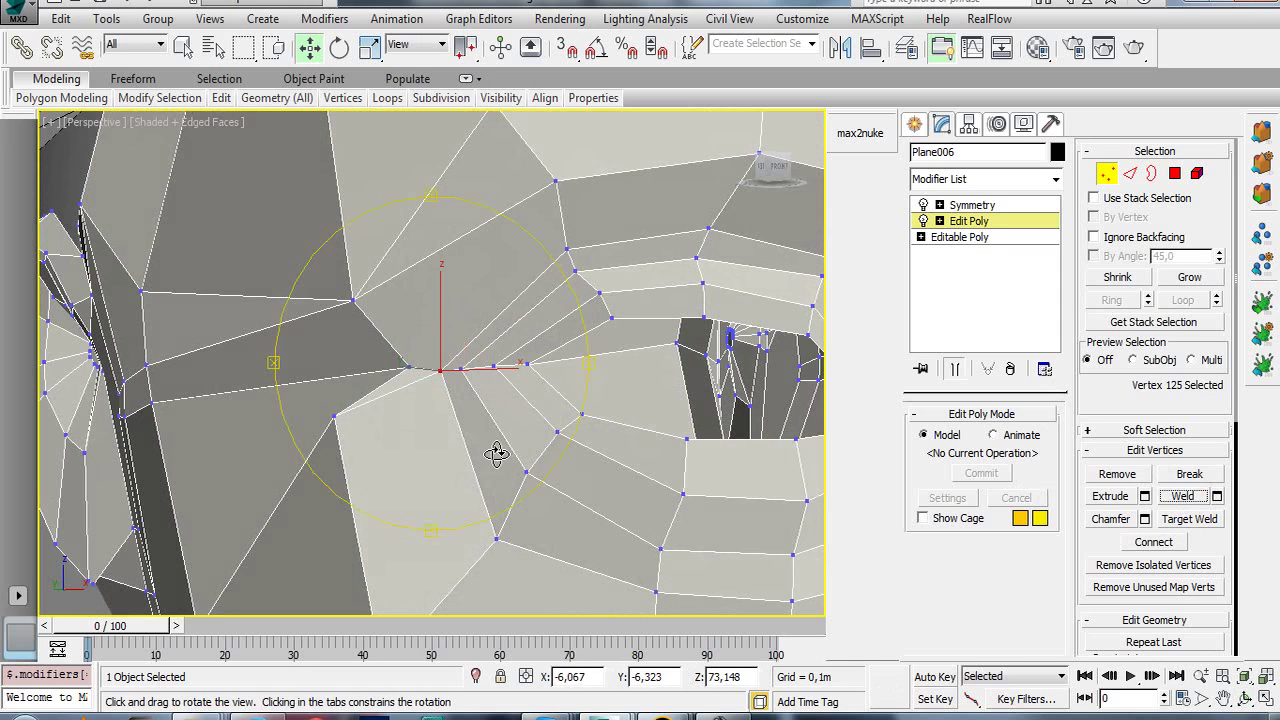
alt+middle_drag(494, 449, 436, 471)
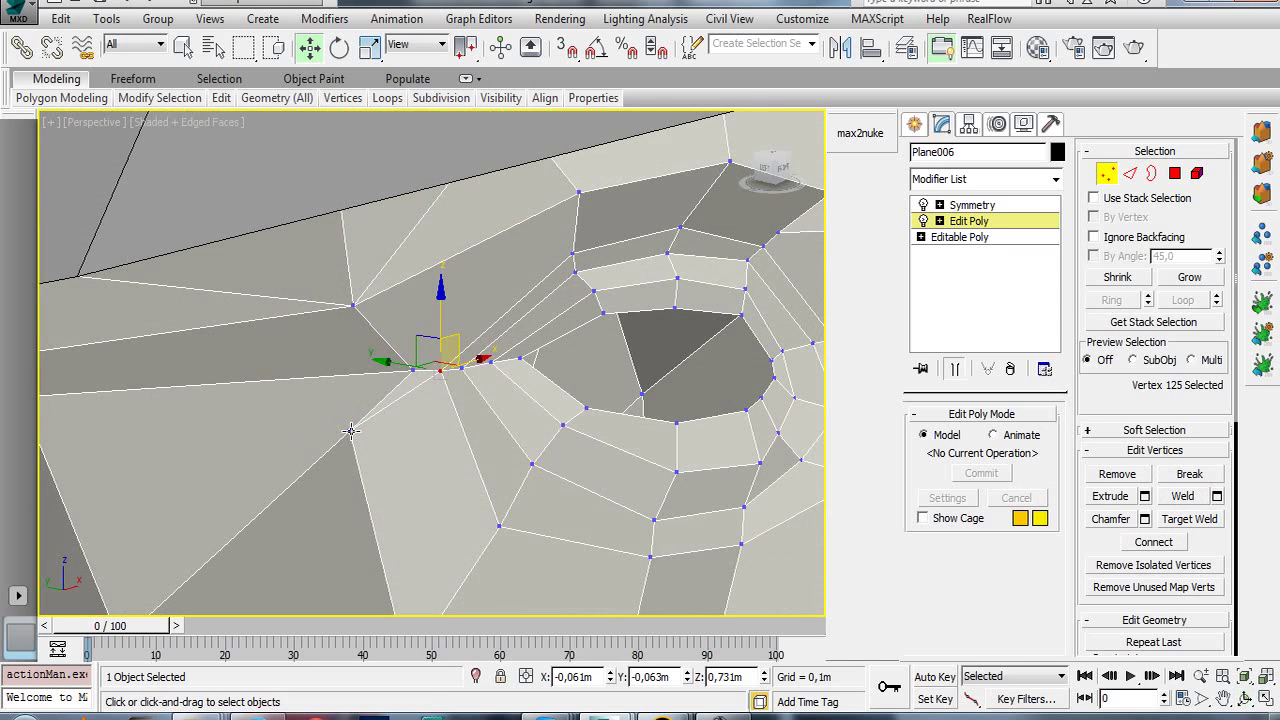
click(350, 431)
ctrl+click(410, 370)
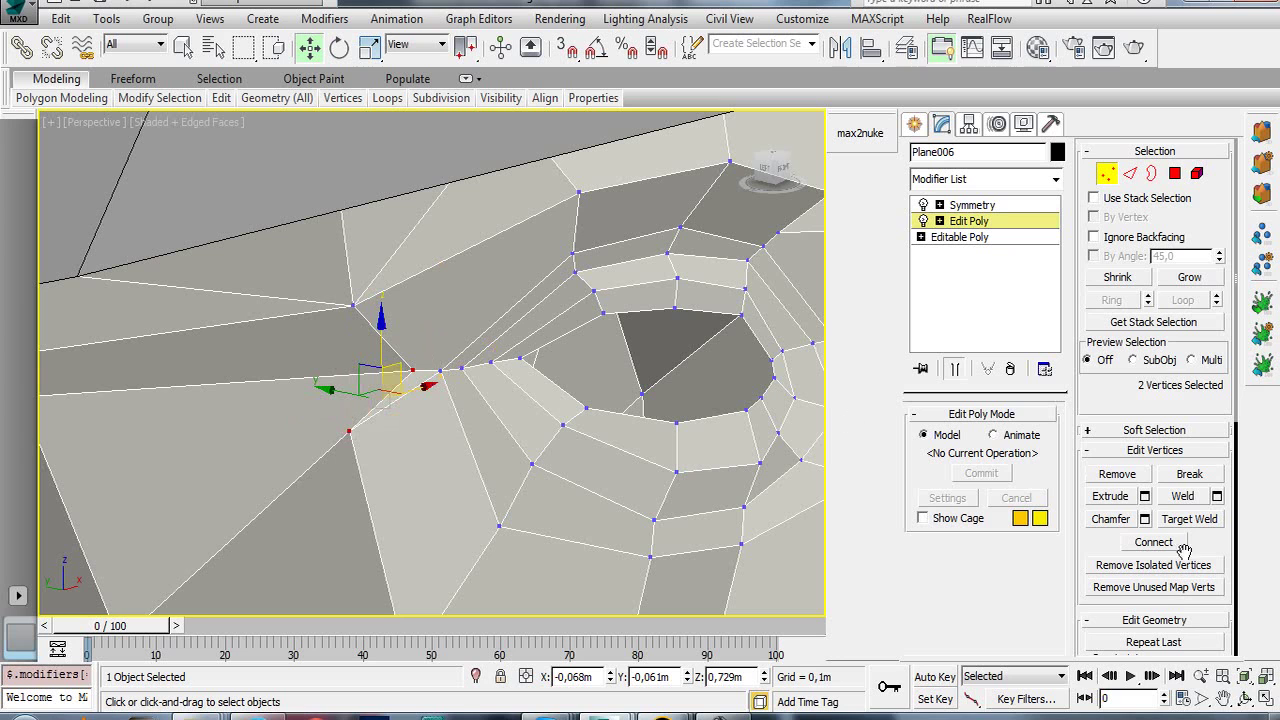
click(1182, 496)
mouse_move(446, 464)
alt+middle_down()
mouse_move(403, 427)
mouse_move(434, 423)
mouse_move(466, 371)
mouse_move(409, 366)
mouse_move(367, 391)
alt+middle_up()
- Weld the overlapping vertex pair left of the eye and zoom out over the head
drag(166, 370, 173, 445)
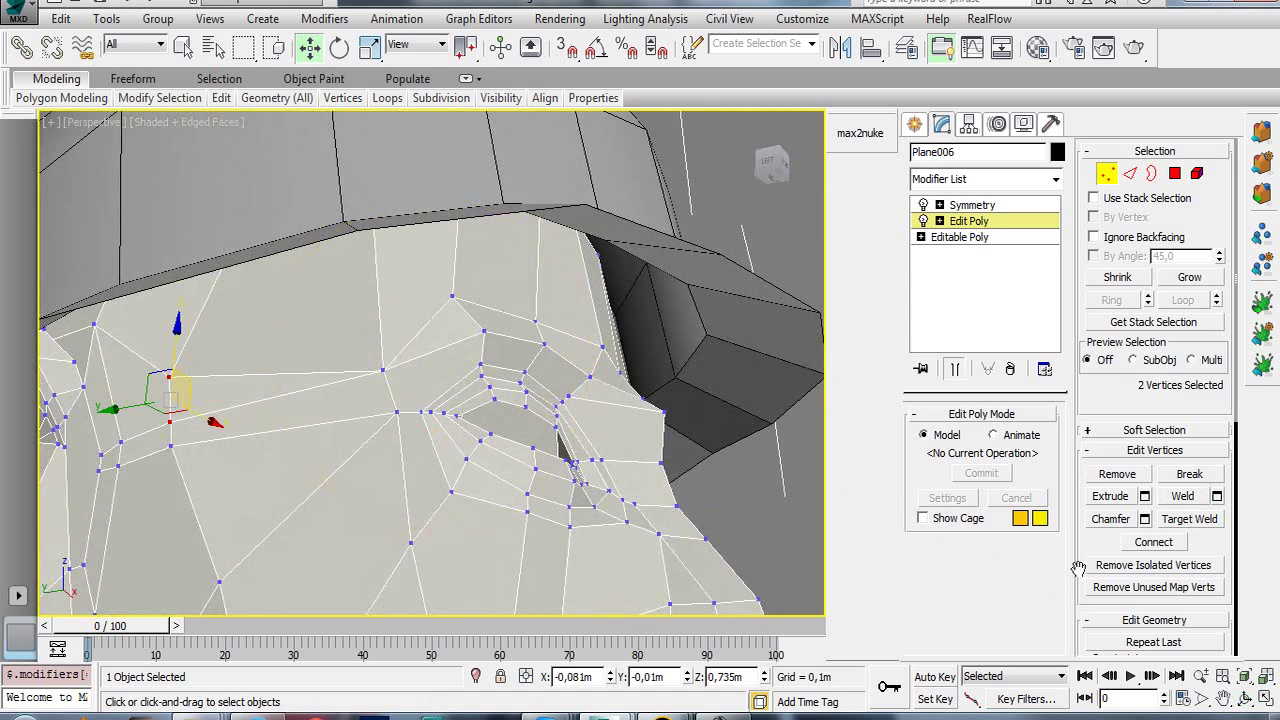
click(1174, 500)
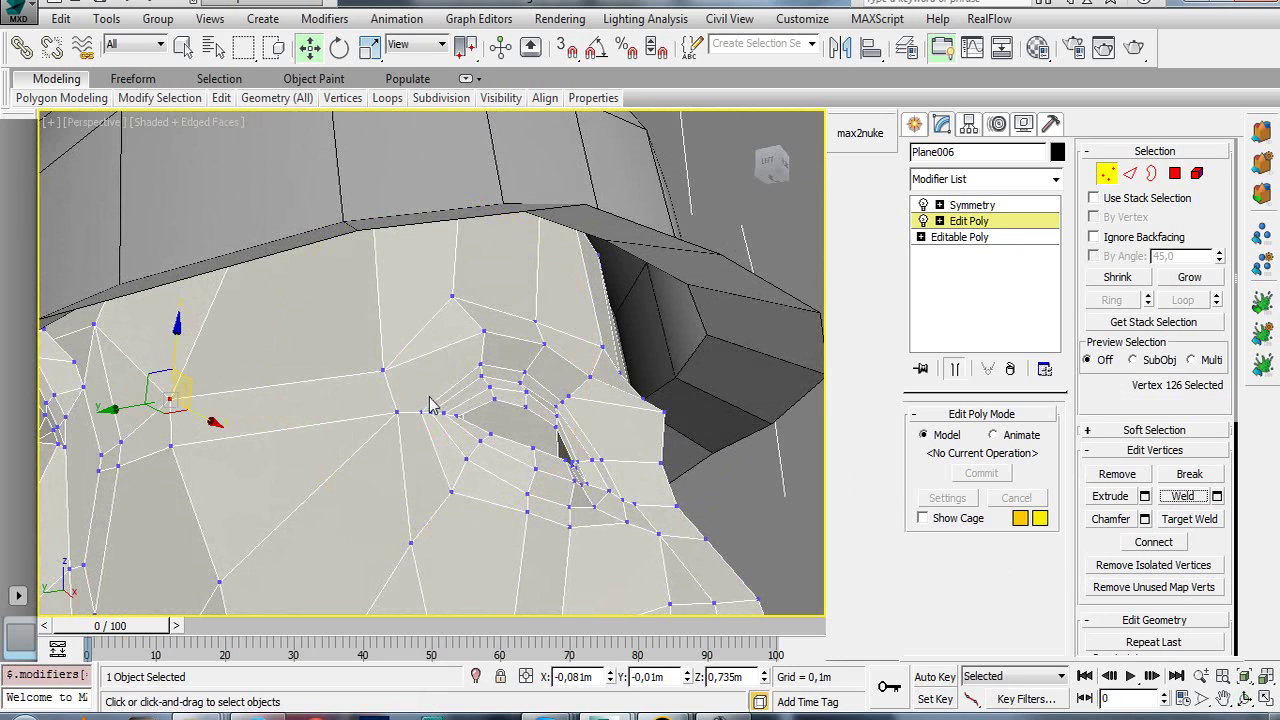
alt+middle_drag(420, 405, 378, 422)
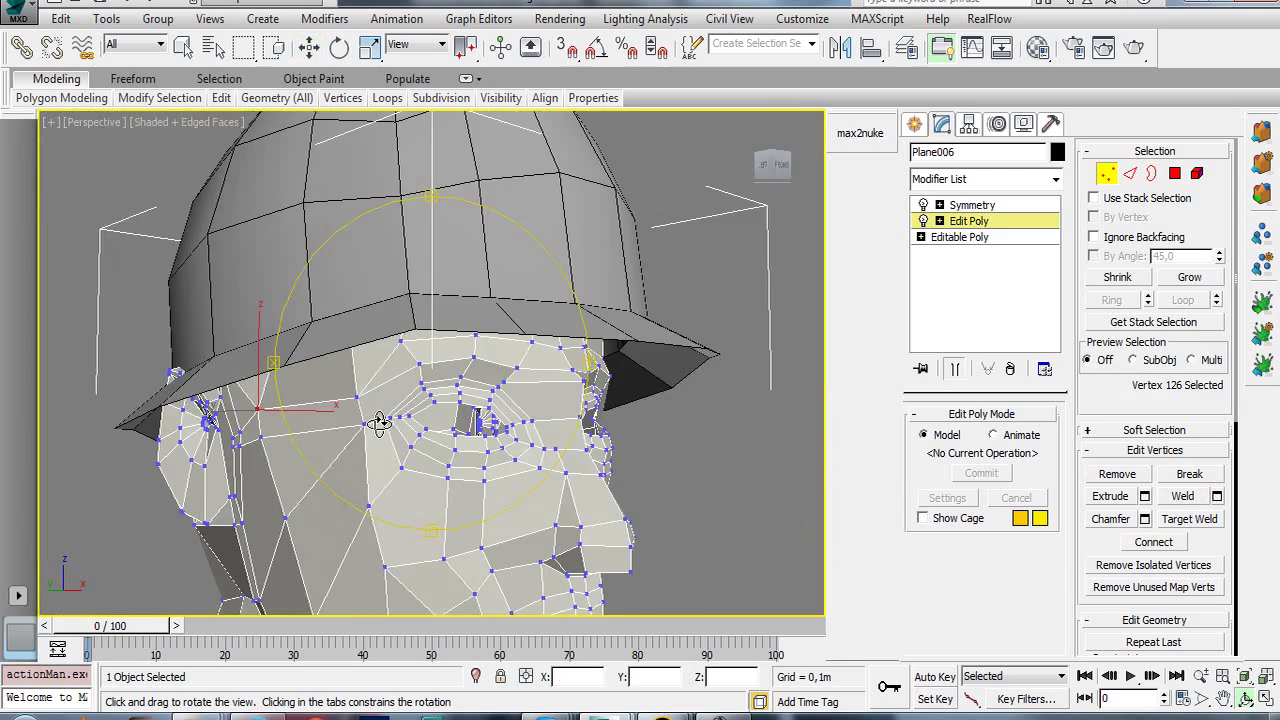
mouse_move(378, 422)
mouse_down()
mouse_move(371, 391)
mouse_move(392, 423)
mouse_move(417, 423)
mouse_up()
scroll(395, 410, up, 4)
key(w)
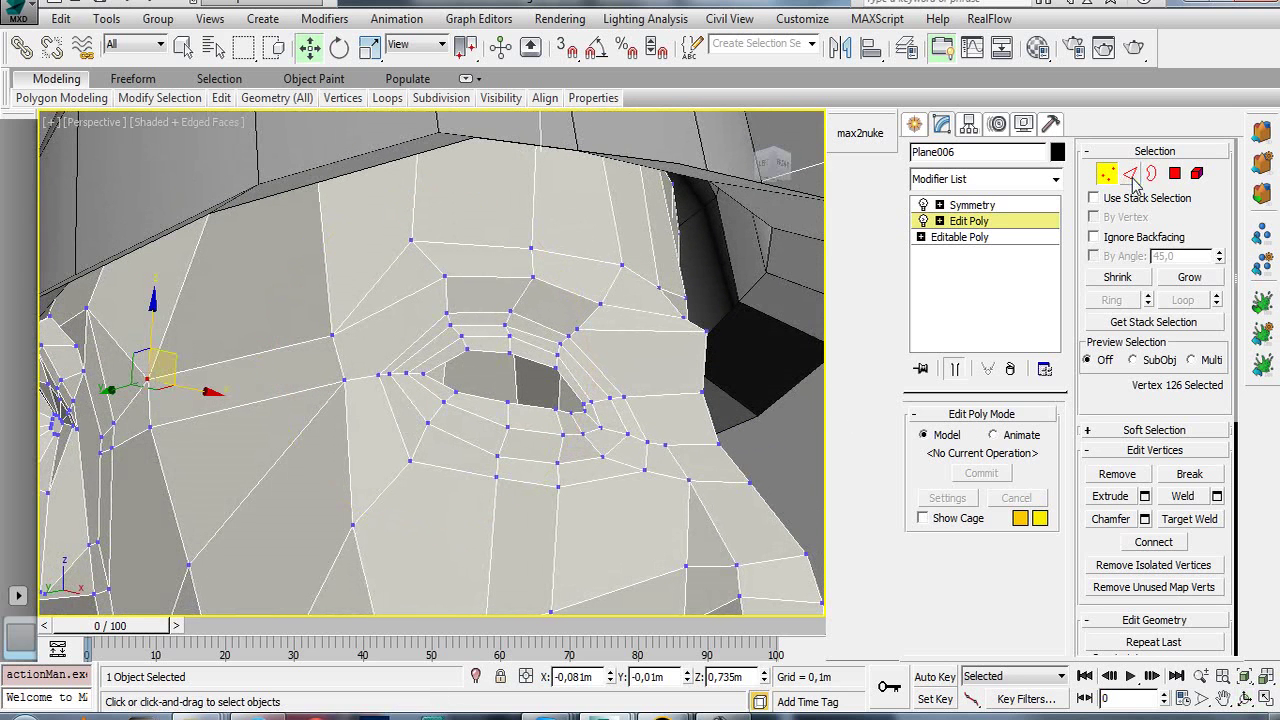
- Select a single edge above the eye and inspect it from another angle
click(1130, 173)
click(388, 271)
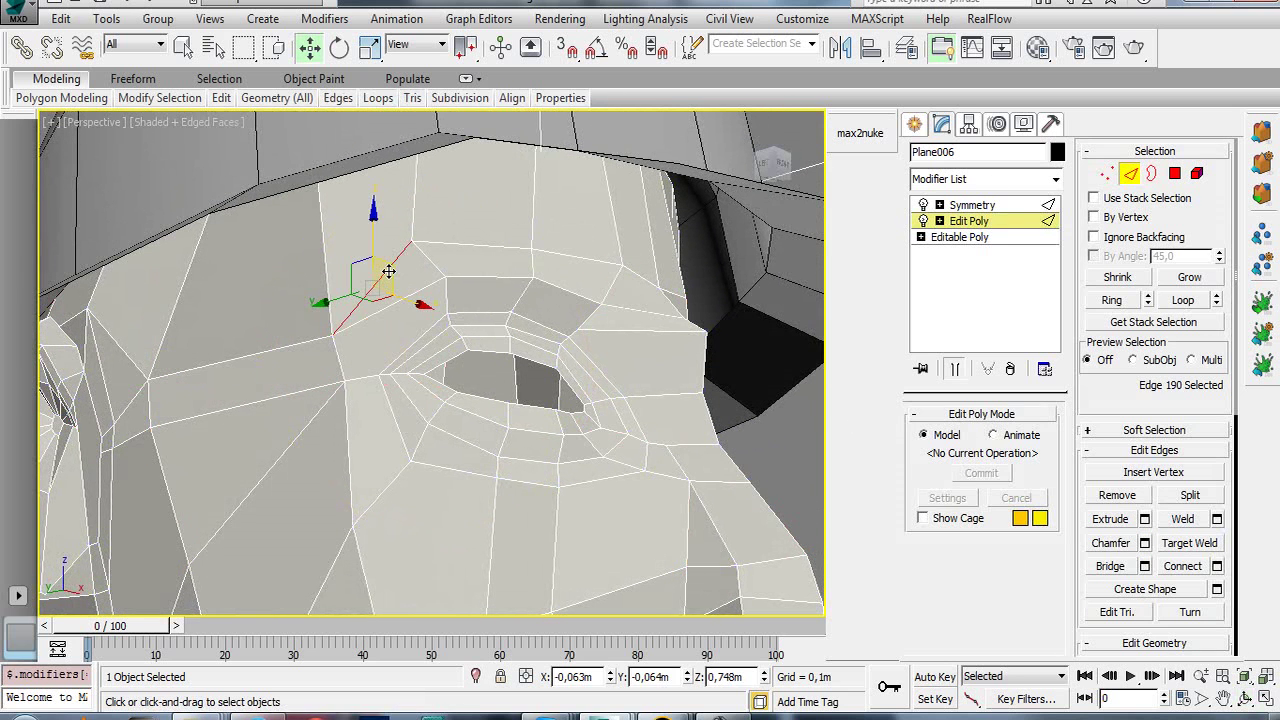
key(ctrl+r)
mouse_move(363, 289)
mouse_down()
mouse_move(354, 366)
mouse_move(386, 360)
mouse_up()
right_click(368, 406)
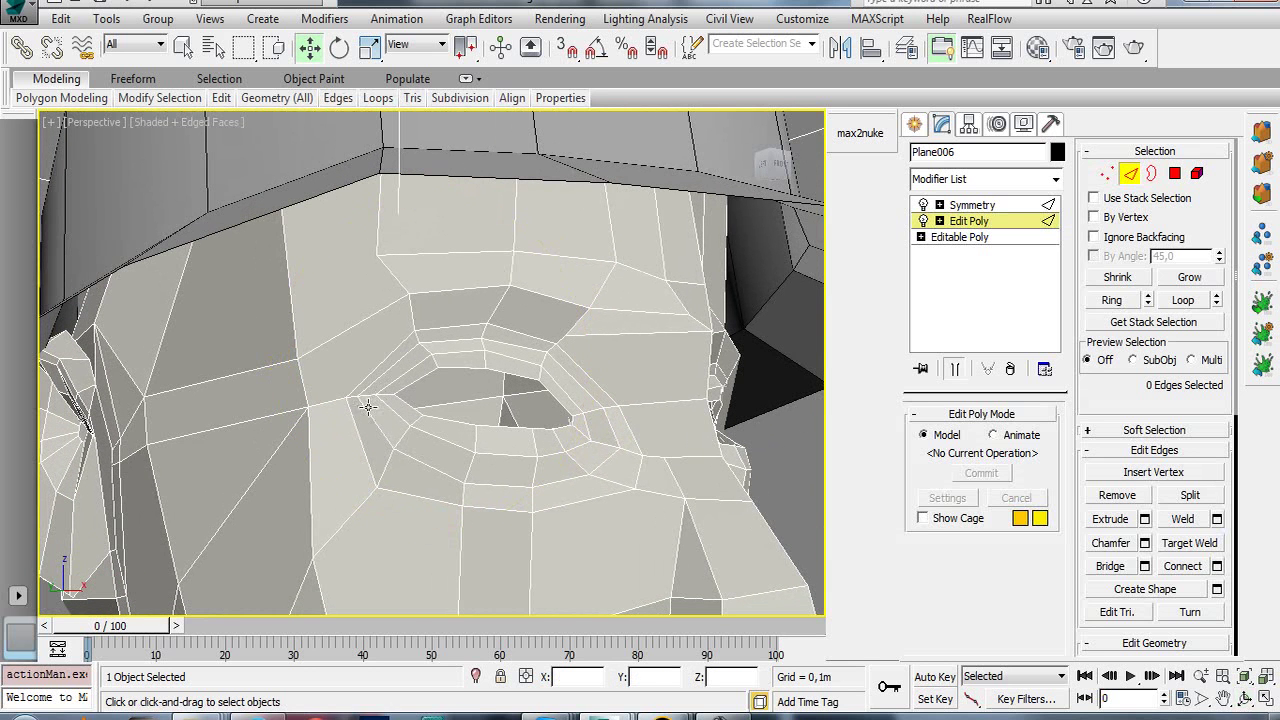
- Weld two vertices left of the eye, bringing the count from 253 to 252
click(1106, 173)
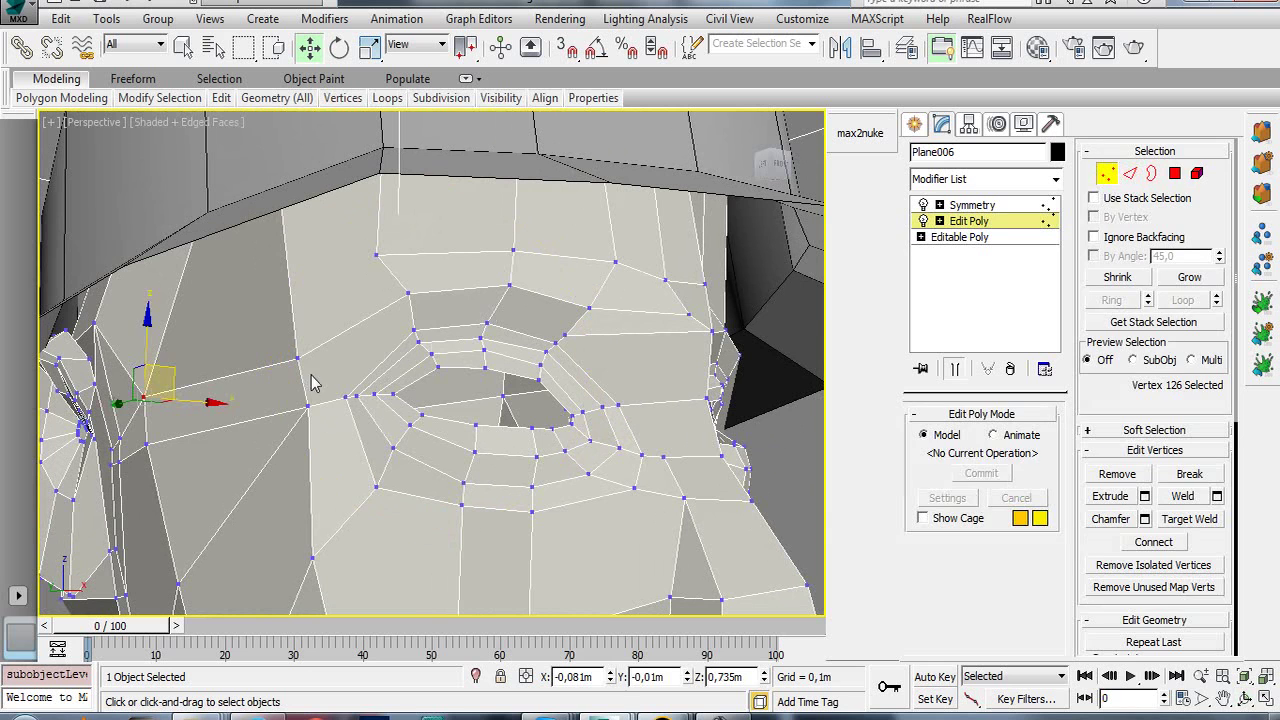
click(309, 405)
drag(312, 400, 300, 385)
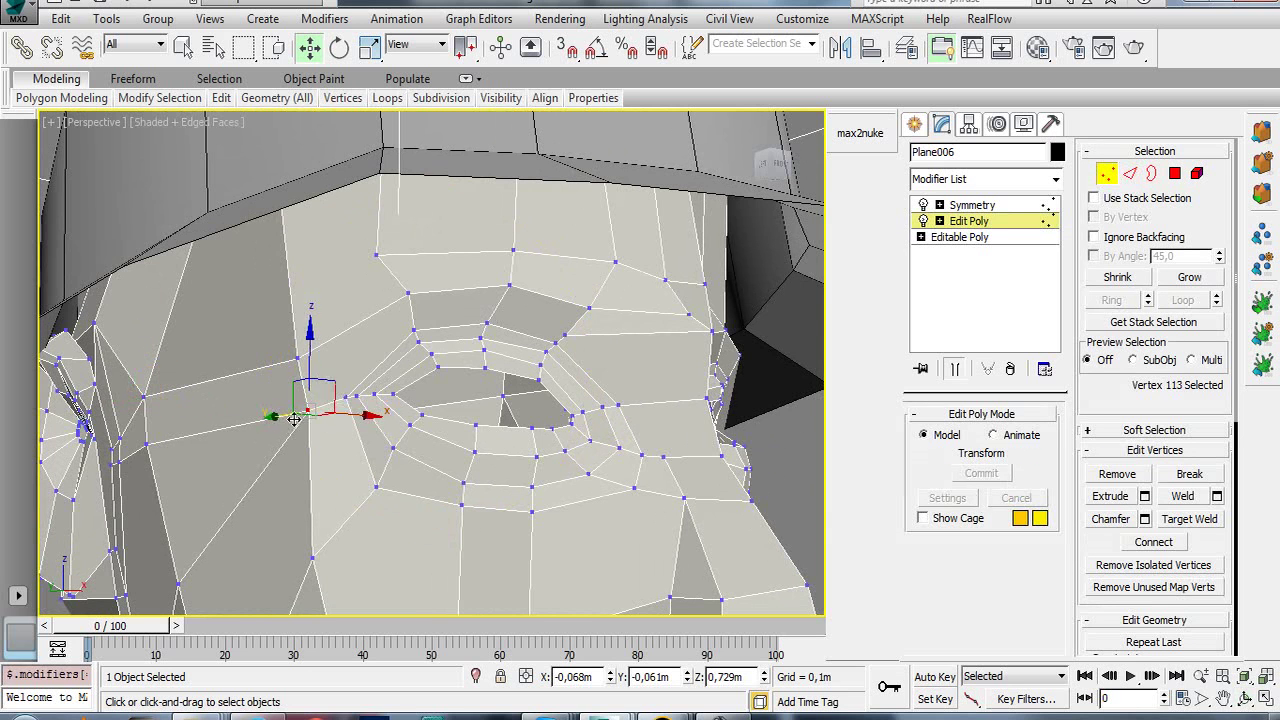
ctrl+click(298, 356)
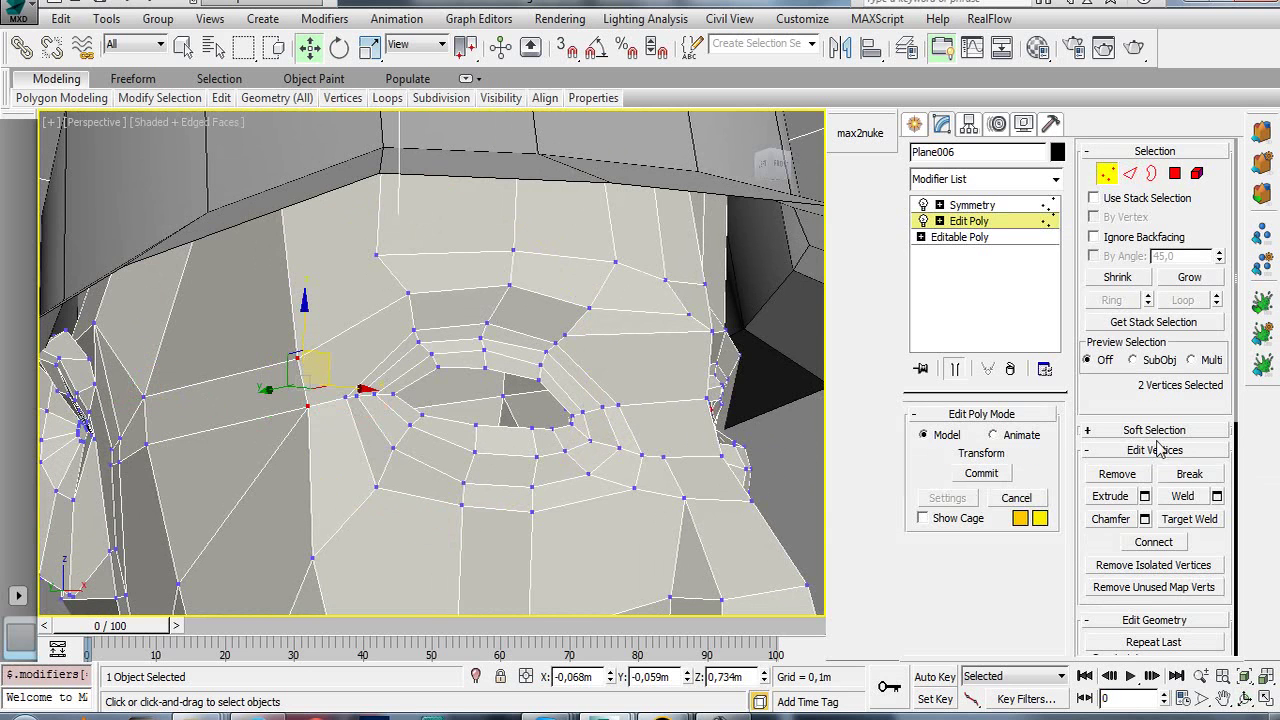
click(1217, 497)
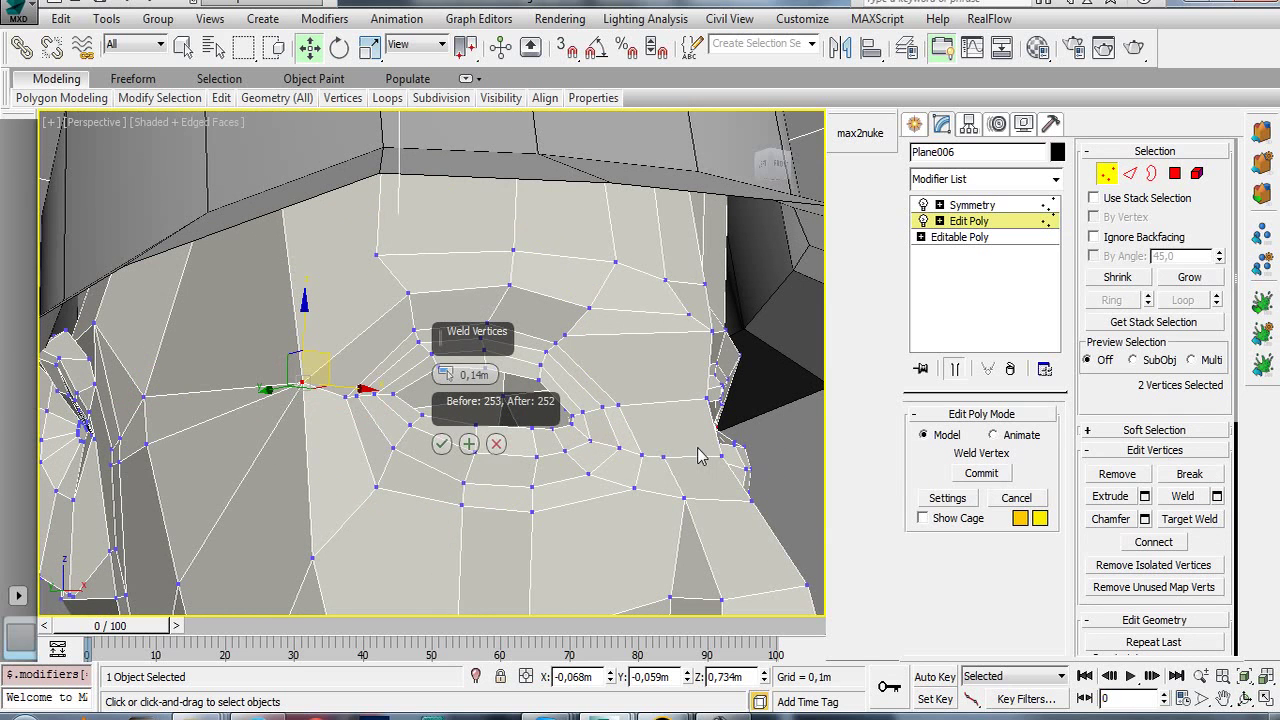
click(441, 443)
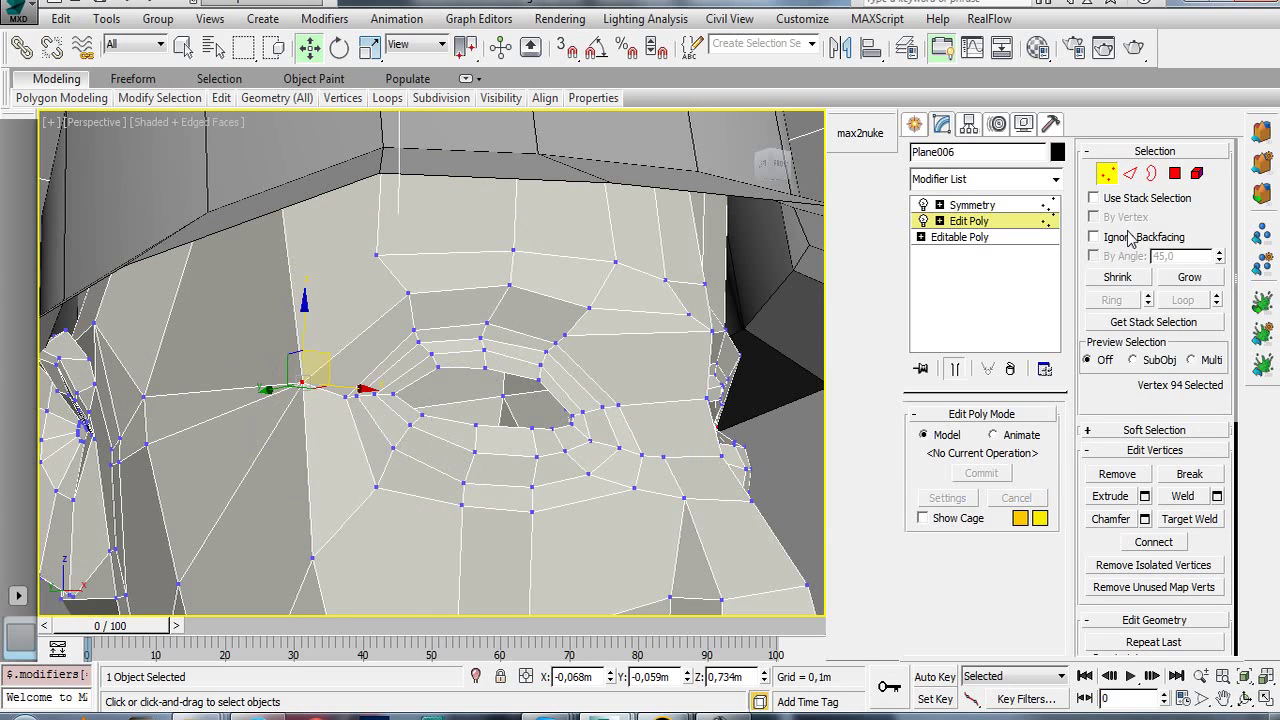
- Delete the three cheek edges left of the eye and recentre the view on the eye
click(1130, 173)
click(240, 488)
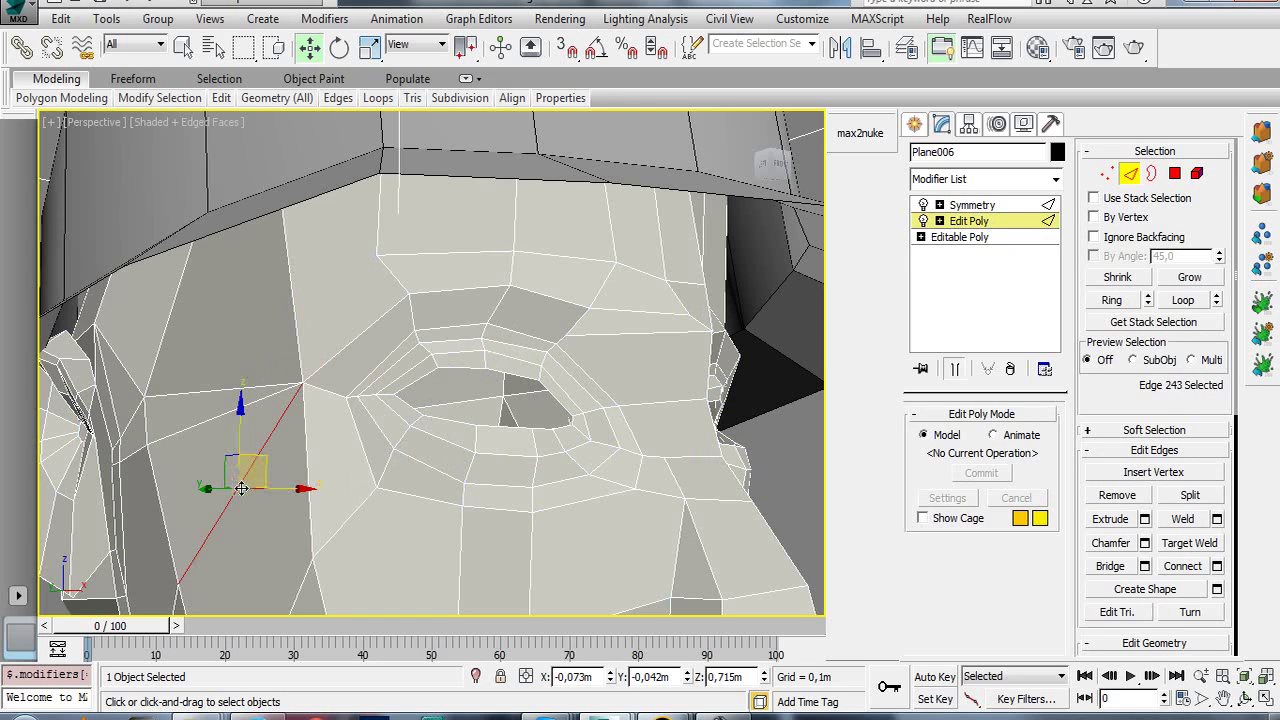
ctrl+click(196, 425)
ctrl+click(194, 394)
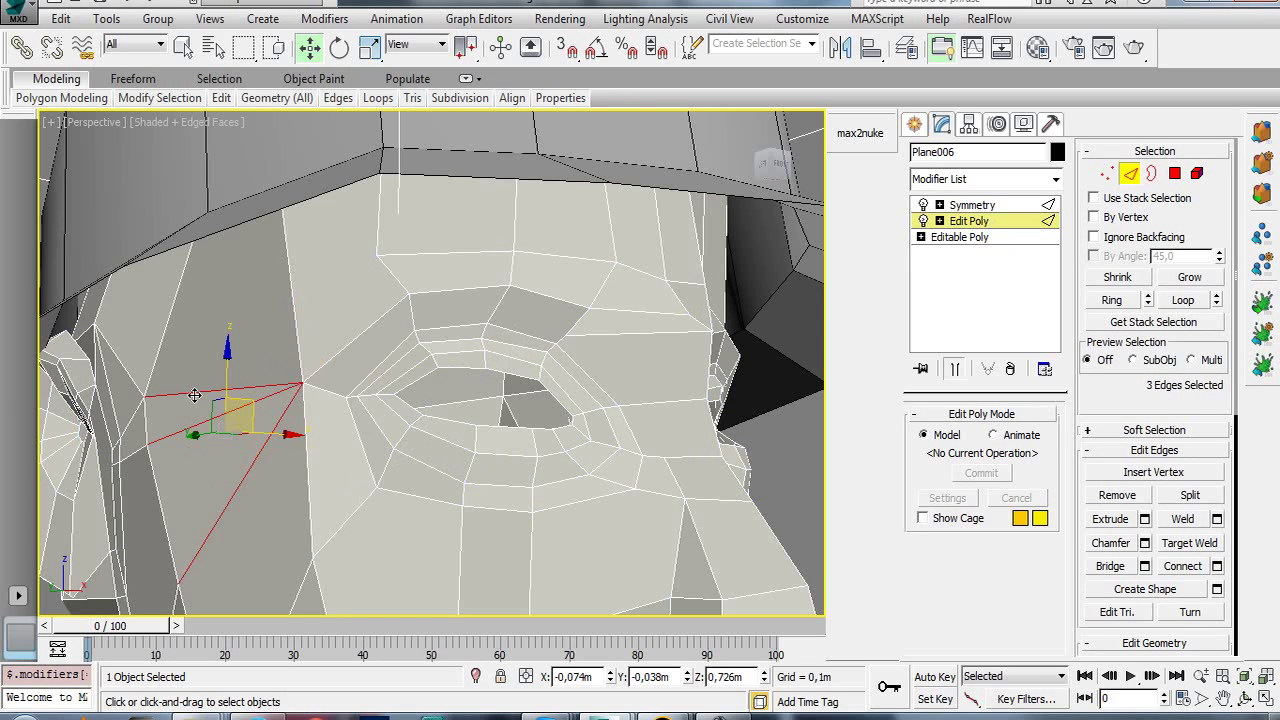
key(BackSpace)
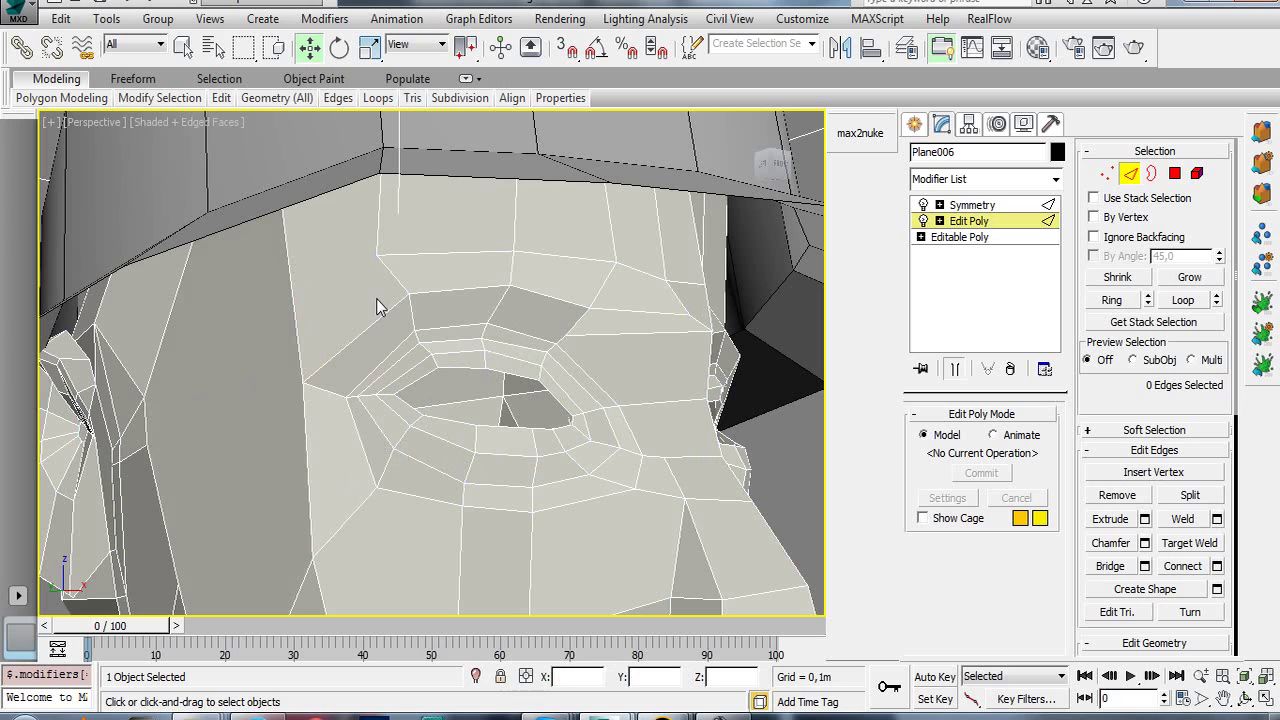
mouse_move(357, 394)
alt+middle_down()
mouse_move(390, 365)
mouse_move(327, 390)
mouse_move(346, 397)
alt+middle_up()
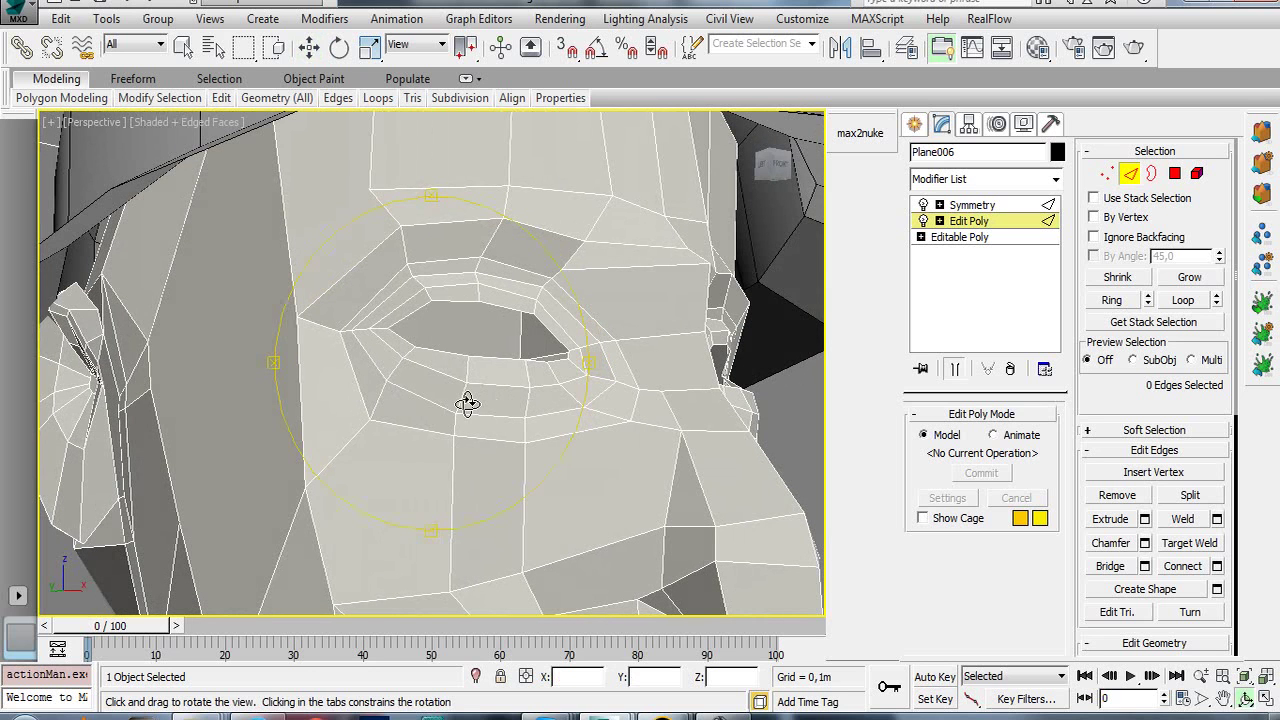
key(w)
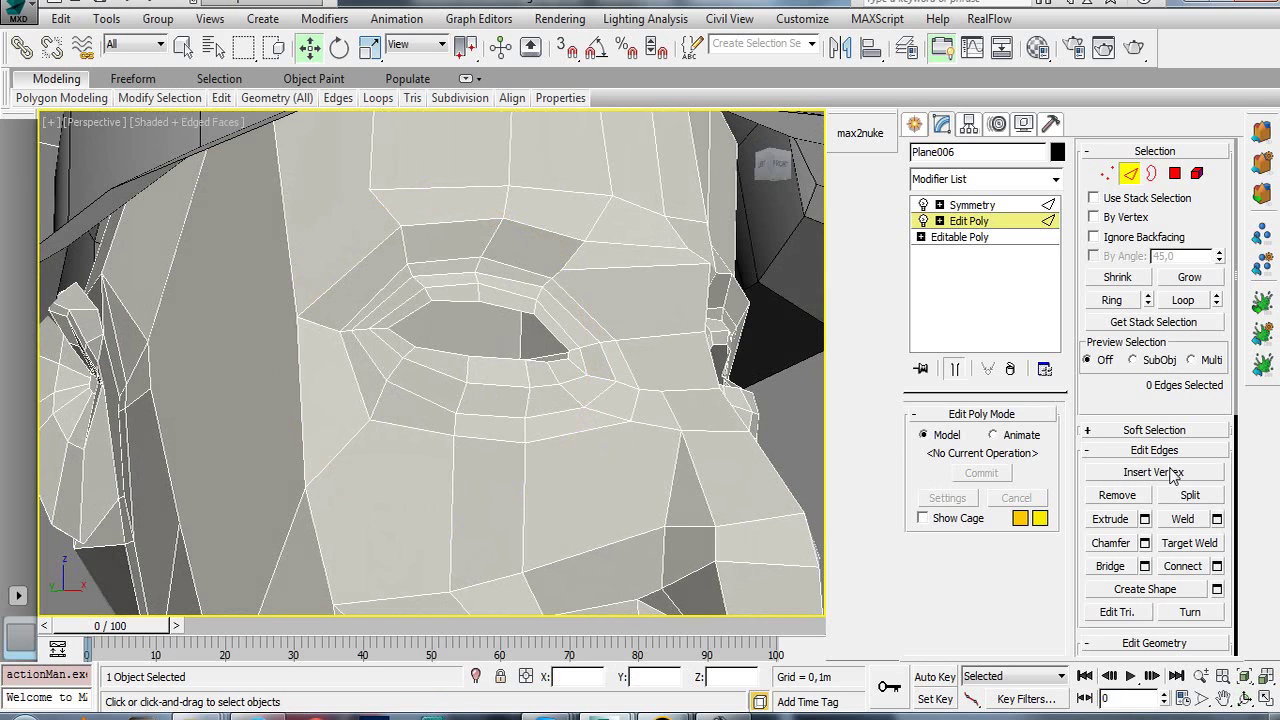
drag(1224, 597, 1215, 270)
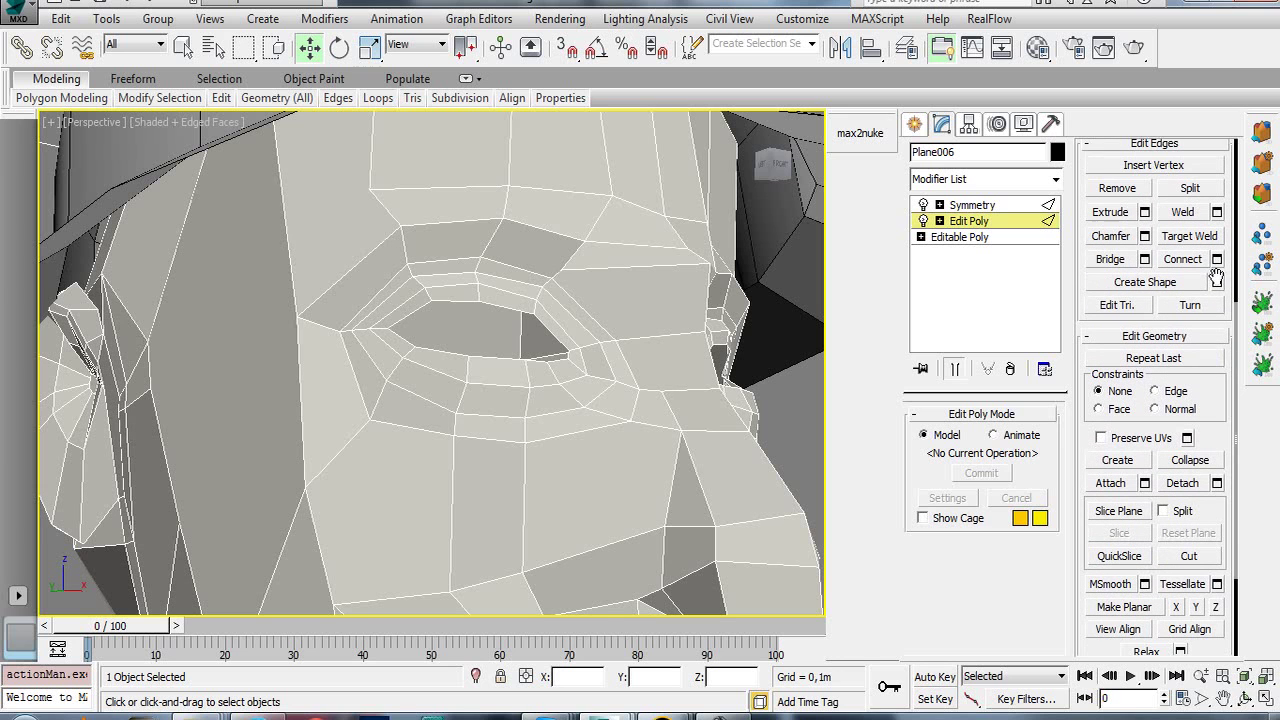
- Cut a new edge under the eye from the cheek's right edge toward the eye's left side
click(1195, 548)
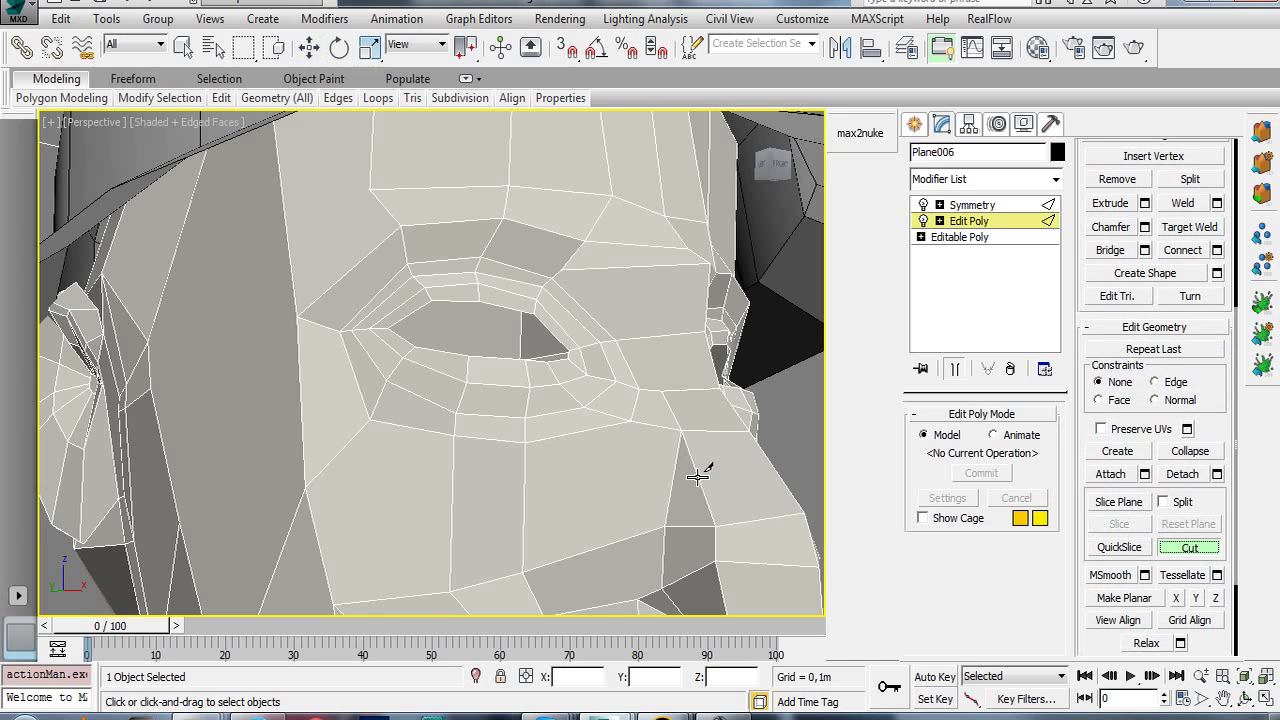
click(770, 462)
click(703, 483)
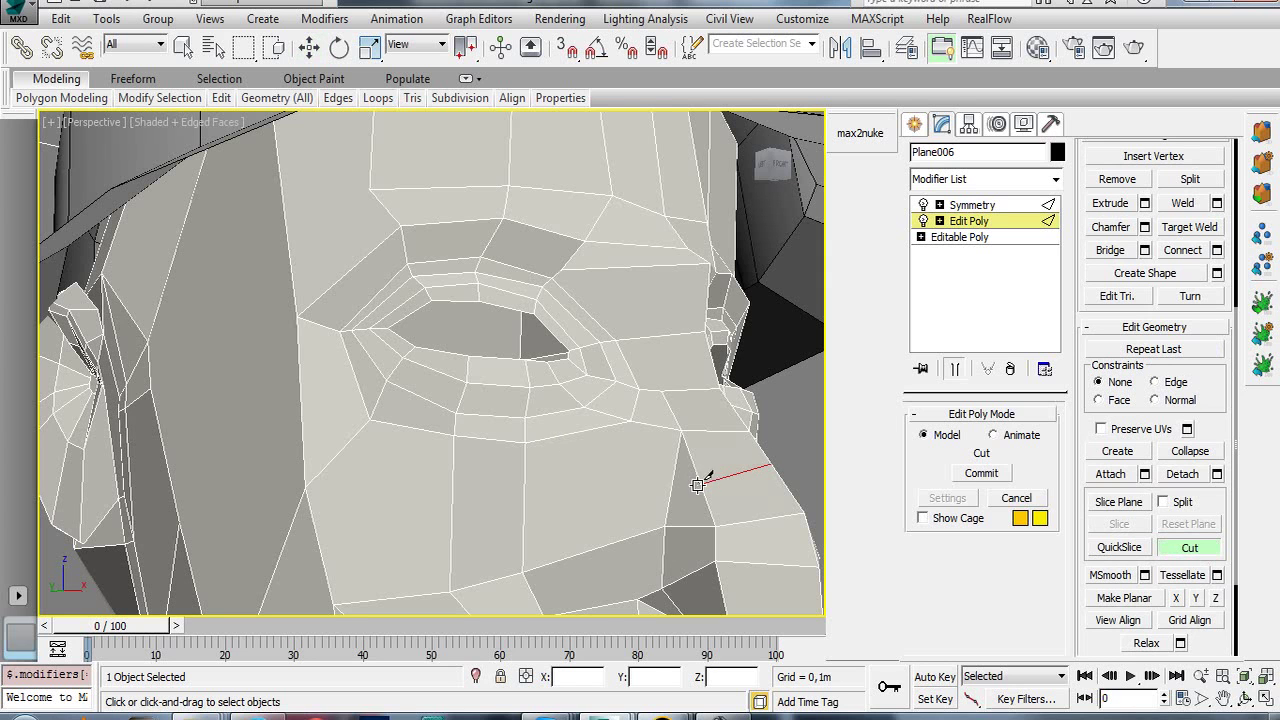
click(673, 485)
click(525, 492)
click(453, 496)
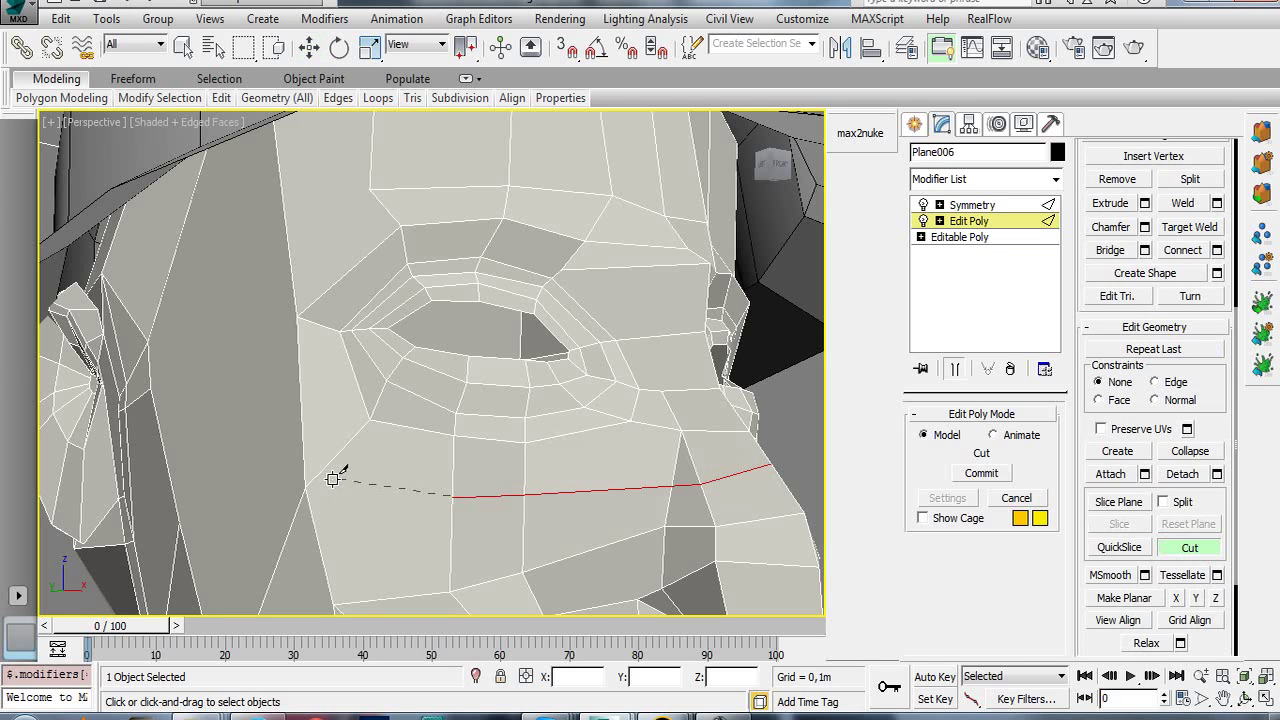
click(328, 466)
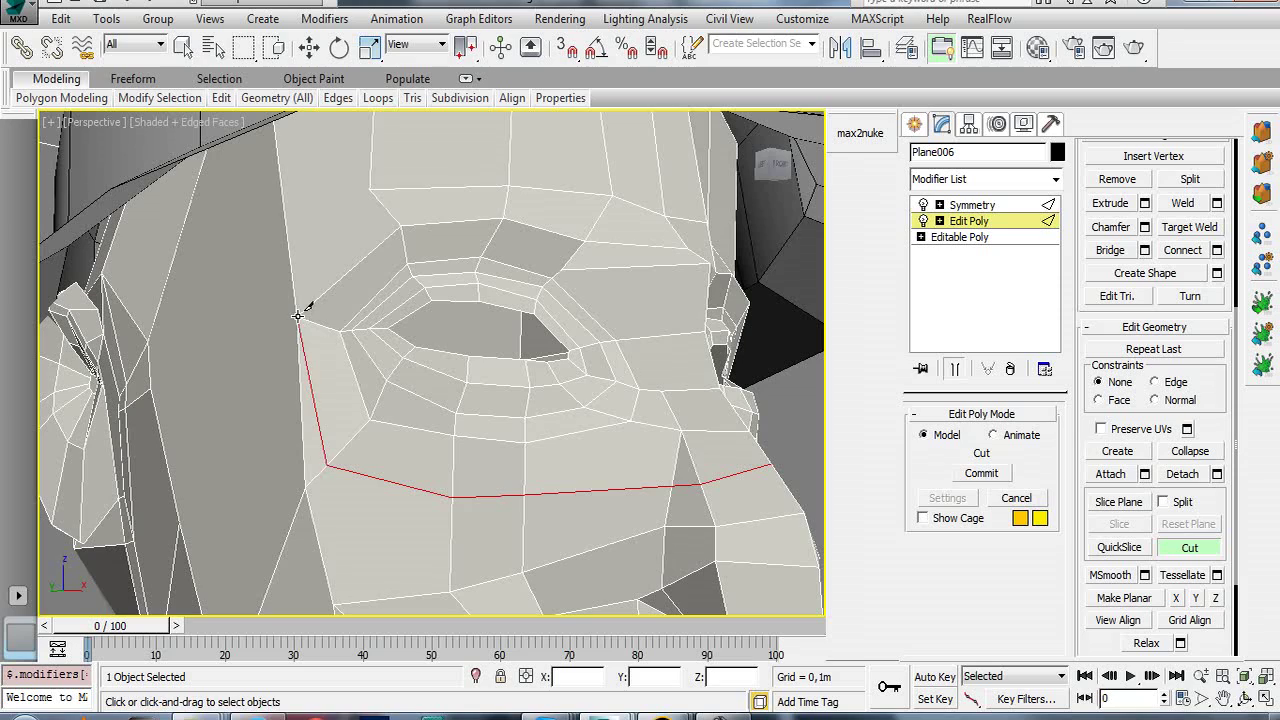
- Finish the current cut and remove the vertical edge under the eye
right_click(335, 380)
mouse_move(340, 385)
alt+middle_down()
mouse_move(389, 462)
mouse_move(460, 380)
mouse_move(491, 449)
mouse_move(523, 451)
mouse_move(466, 354)
alt+middle_up()
scroll(466, 354, up, 3)
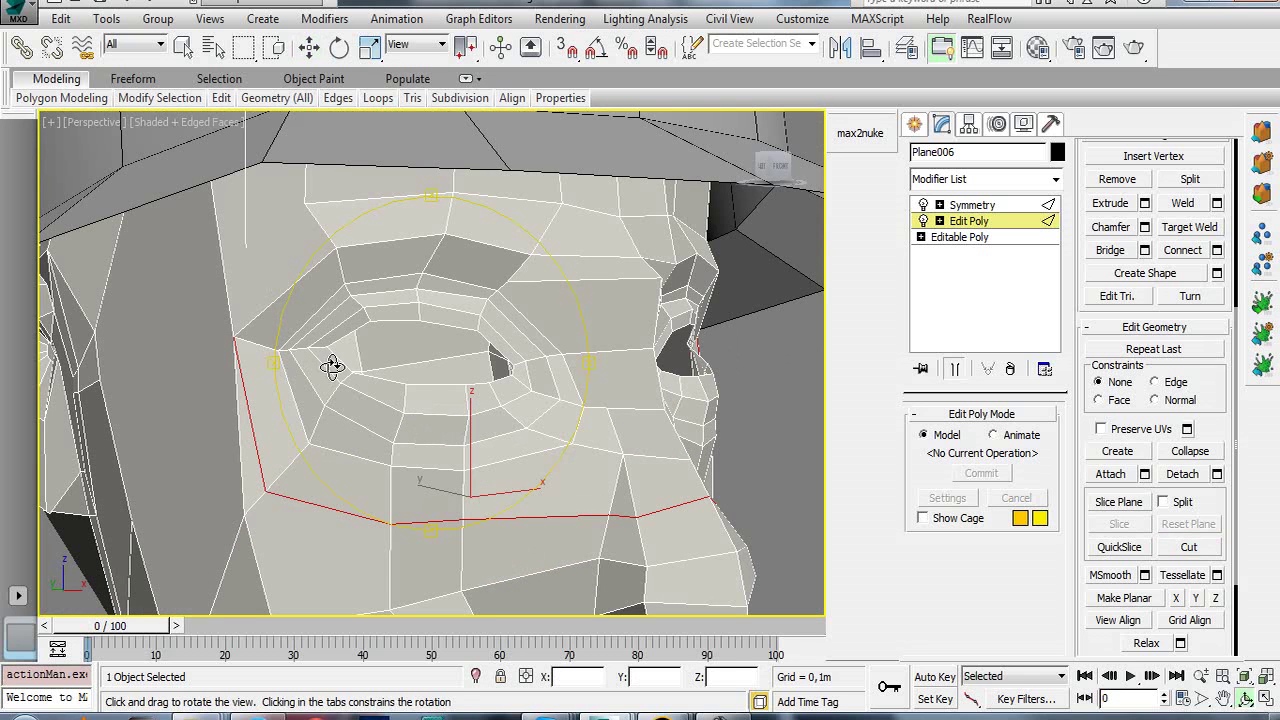
key(w)
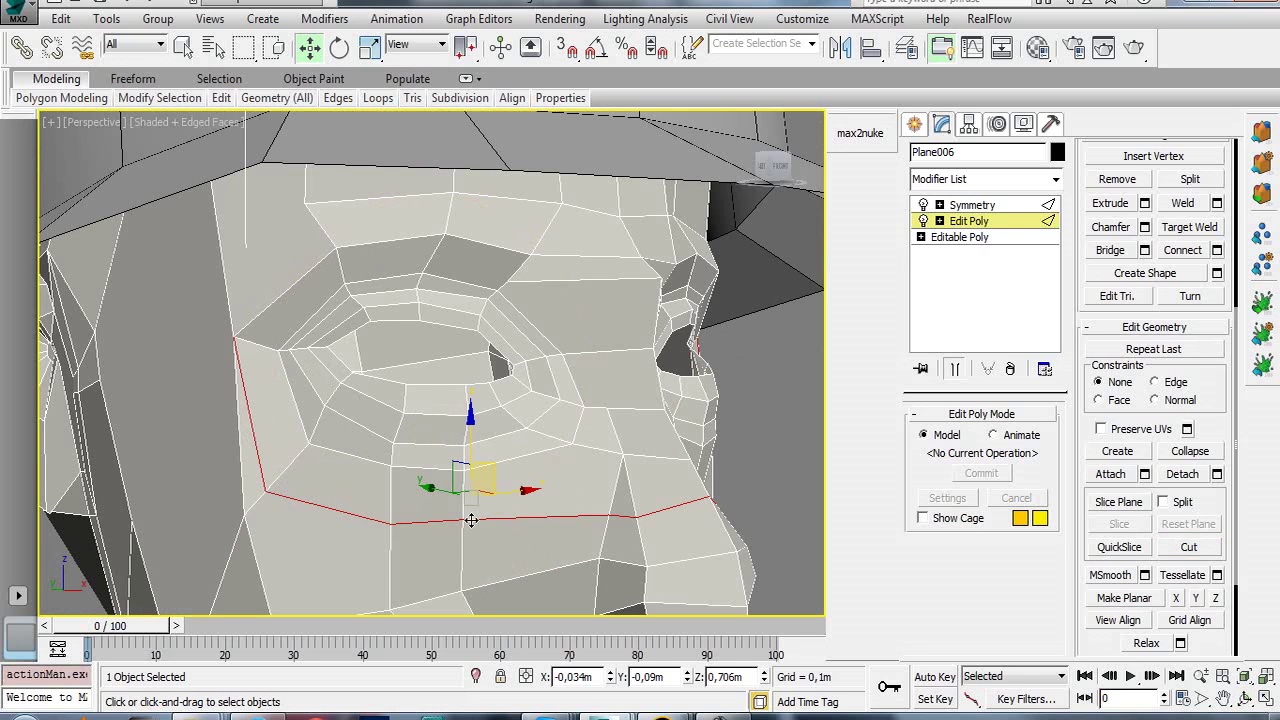
right_click(614, 420)
click(615, 496)
key(BackSpace)
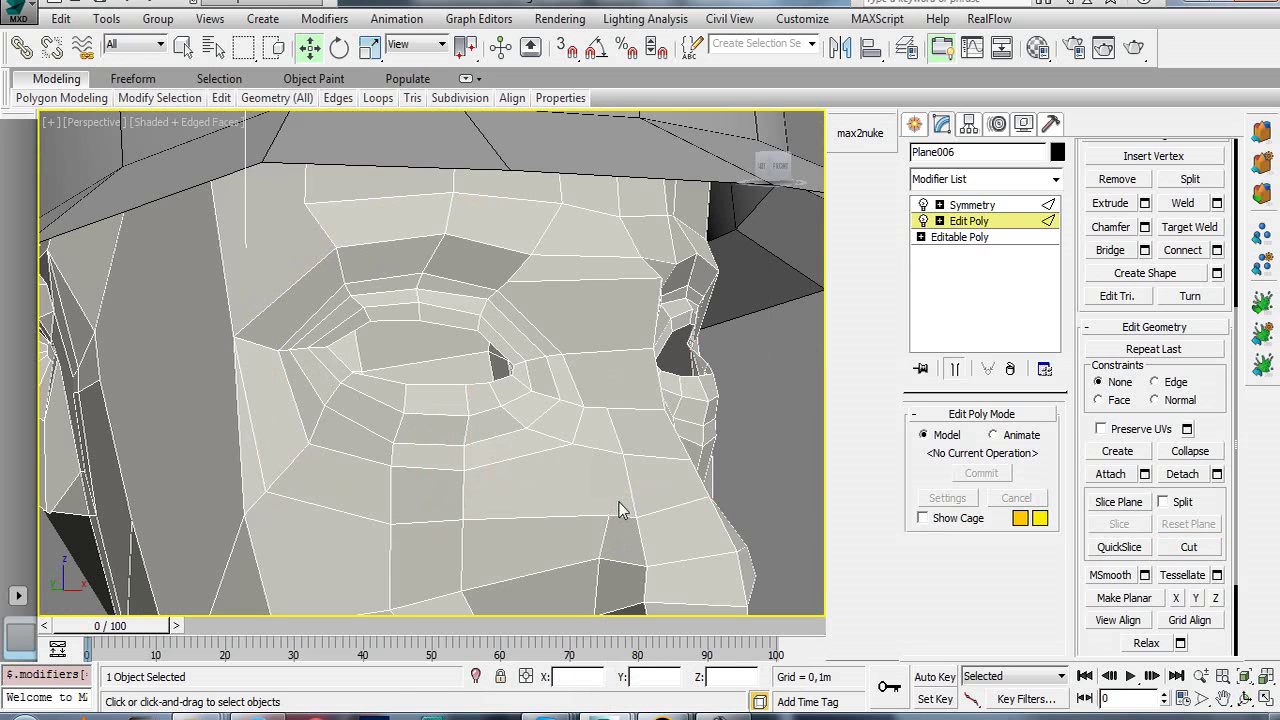
alt+middle_drag(617, 446, 452, 381)
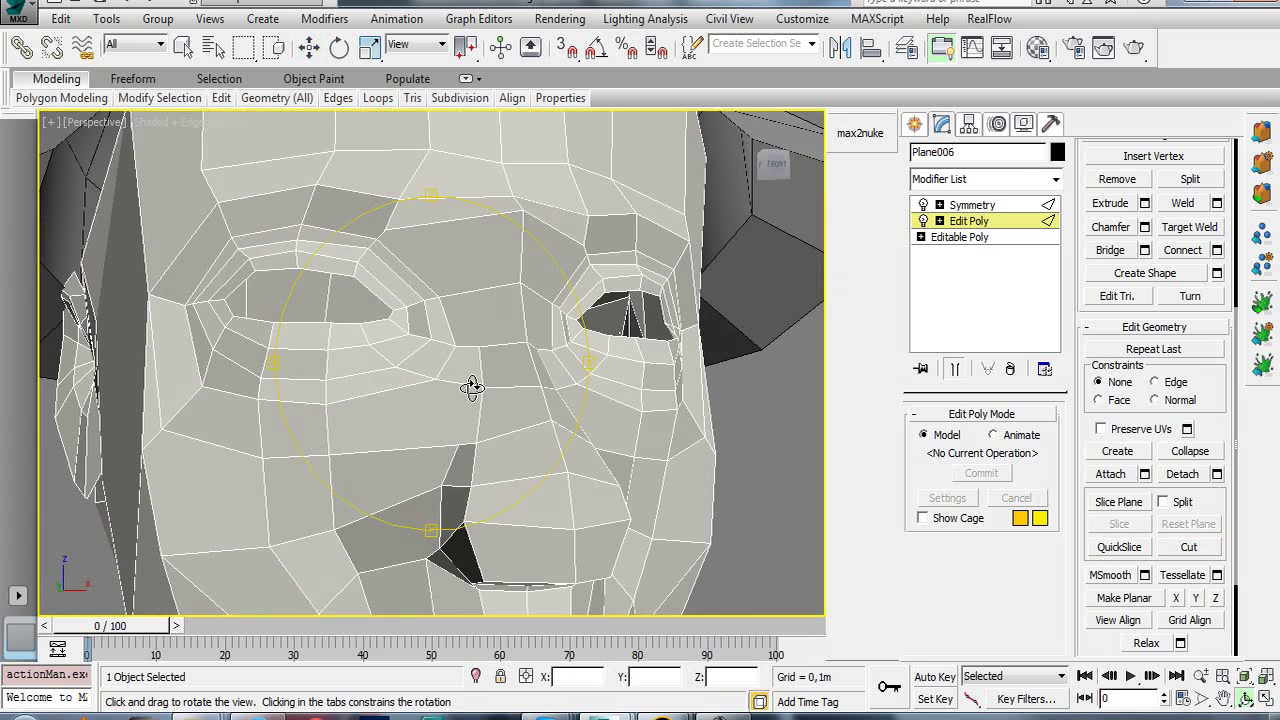
- Cut a new edge from the inner eye corner up to the brow
click(1165, 549)
click(479, 345)
click(472, 289)
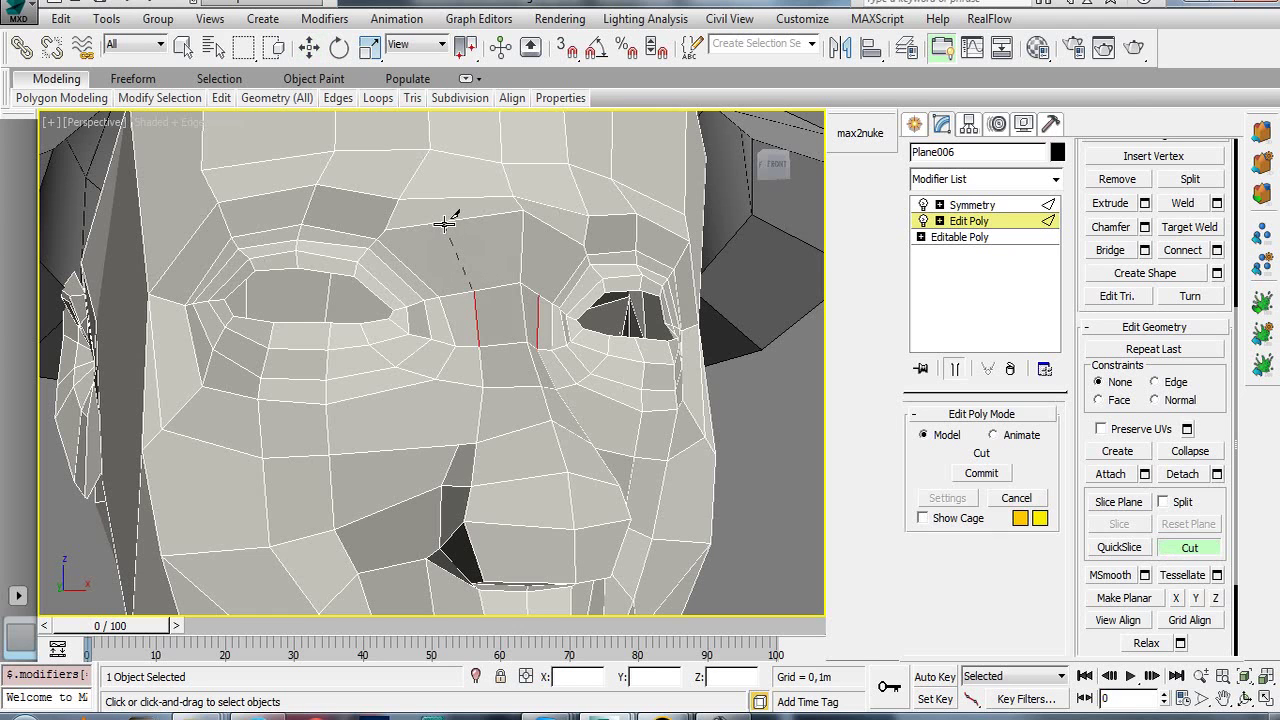
click(400, 200)
key(w)
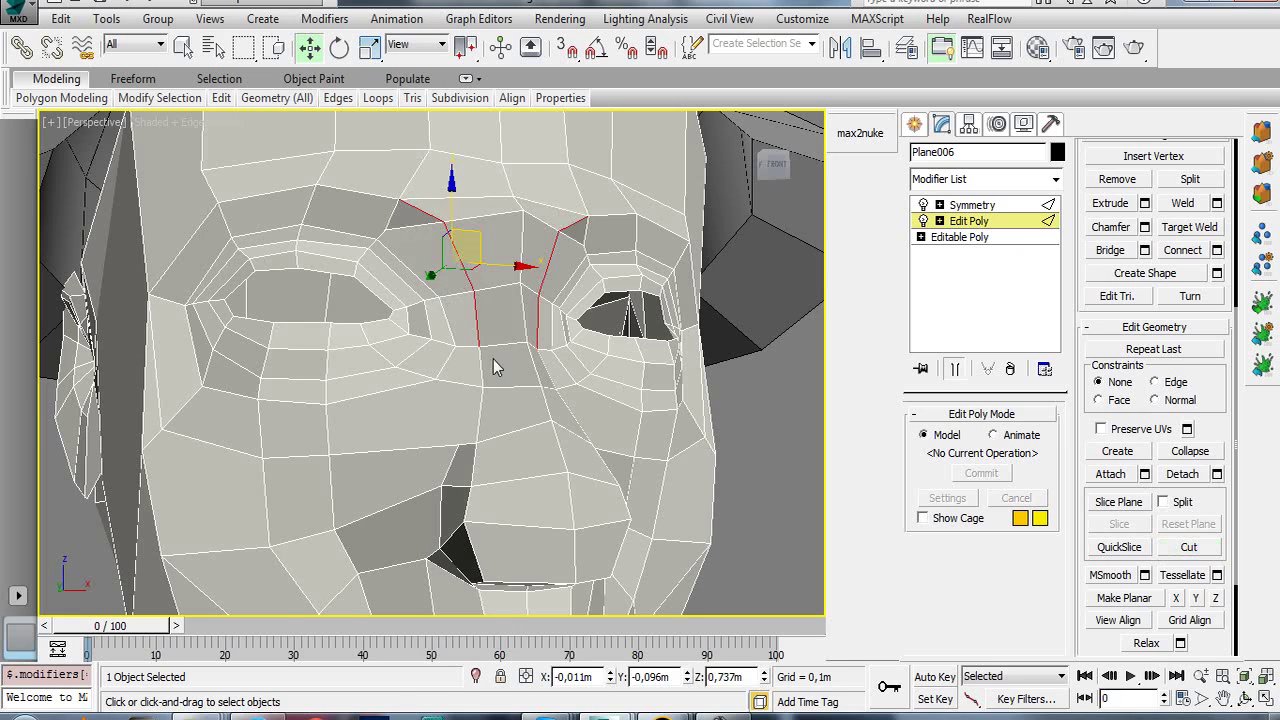
scroll(493, 367, down, 3)
mouse_move(457, 400)
alt+middle_down()
mouse_move(520, 351)
mouse_move(506, 343)
mouse_move(432, 426)
mouse_move(366, 397)
mouse_move(423, 434)
alt+middle_up()
- Cut a diagonal edge from the brow above the eye to the temple
scroll(414, 445, down, 3)
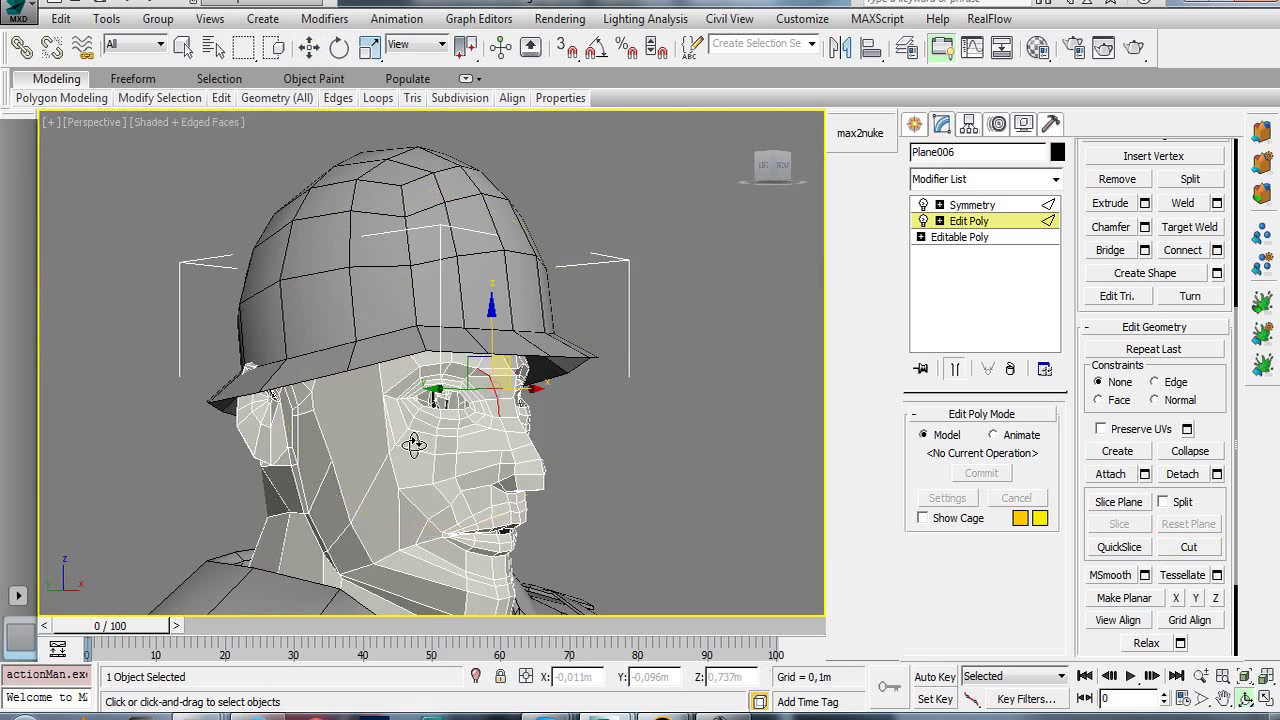
scroll(414, 445, up, 2)
scroll(406, 460, up, 2)
scroll(415, 445, up, 2)
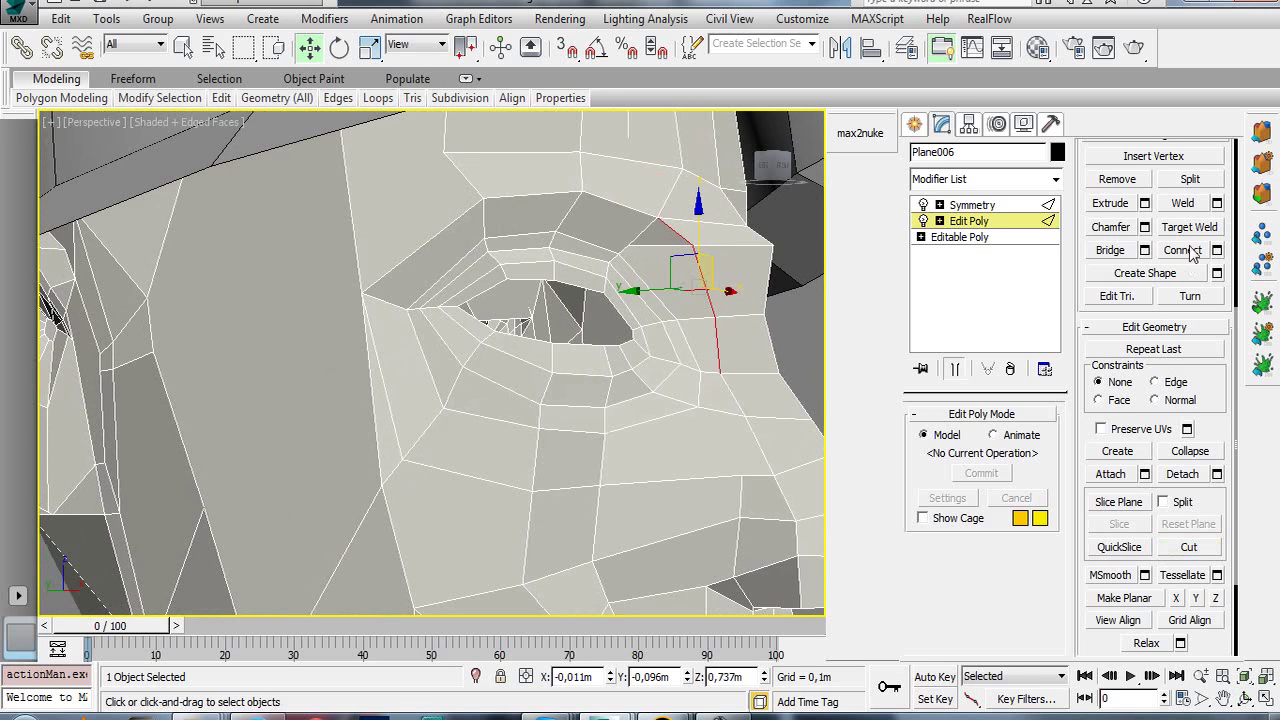
click(1182, 550)
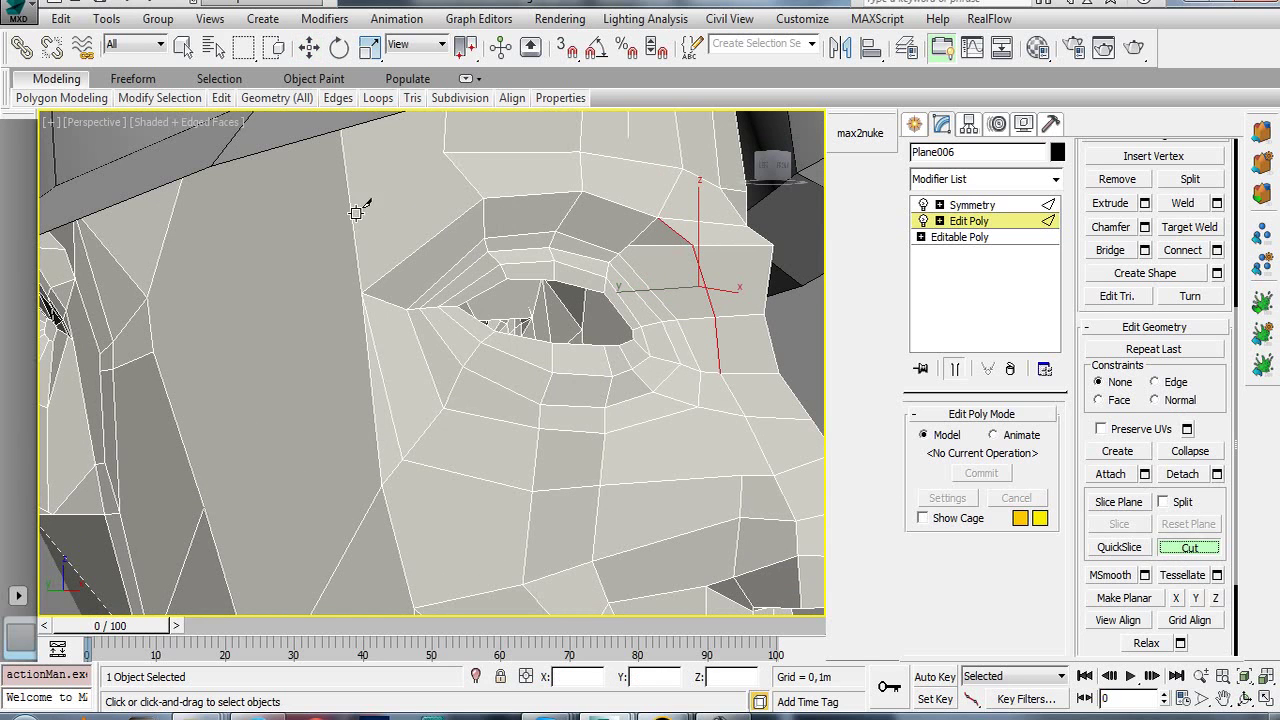
click(445, 153)
click(354, 230)
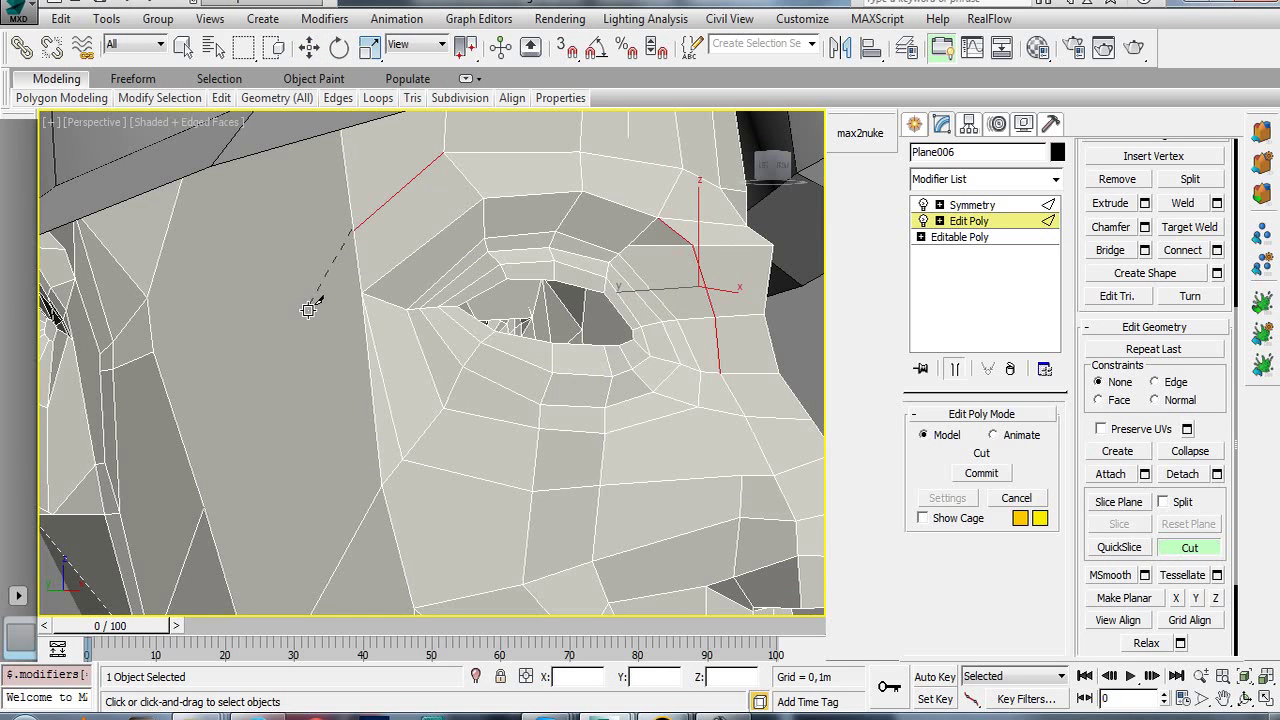
scroll(377, 411, down, 3)
scroll(398, 407, up, 1)
scroll(395, 412, up, 1)
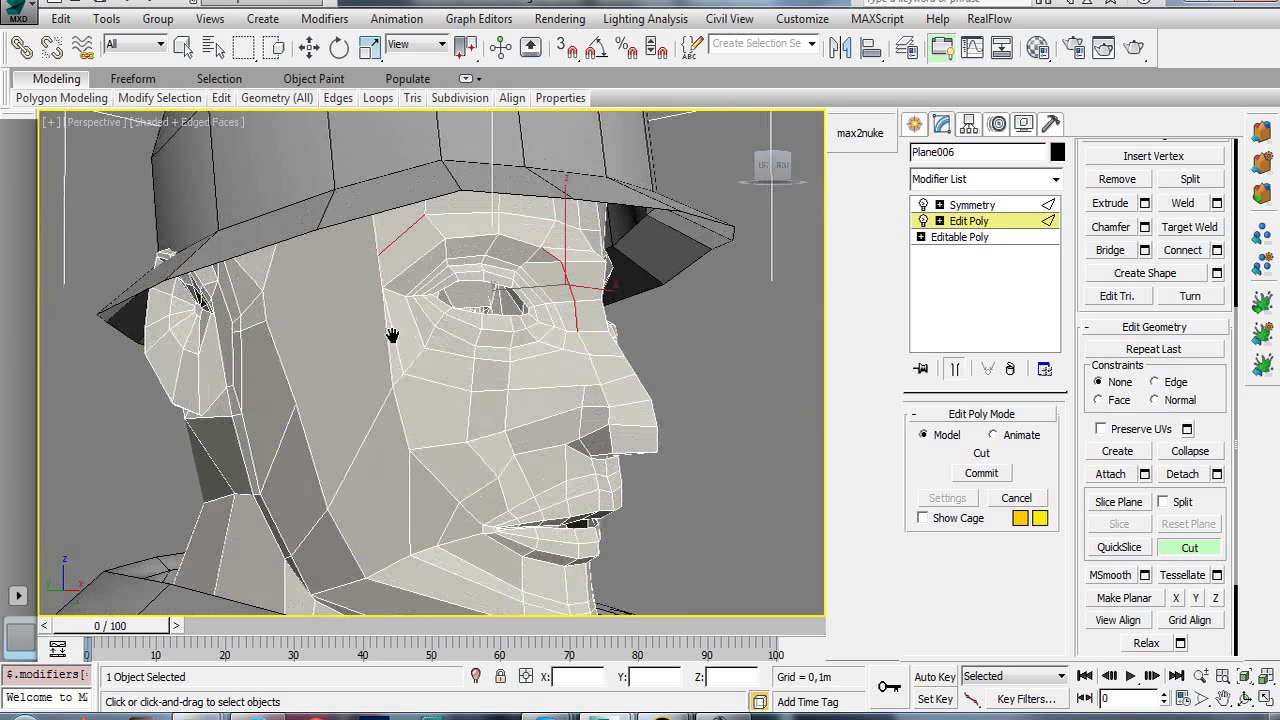
scroll(404, 440, up, 1)
scroll(438, 426, up, 4)
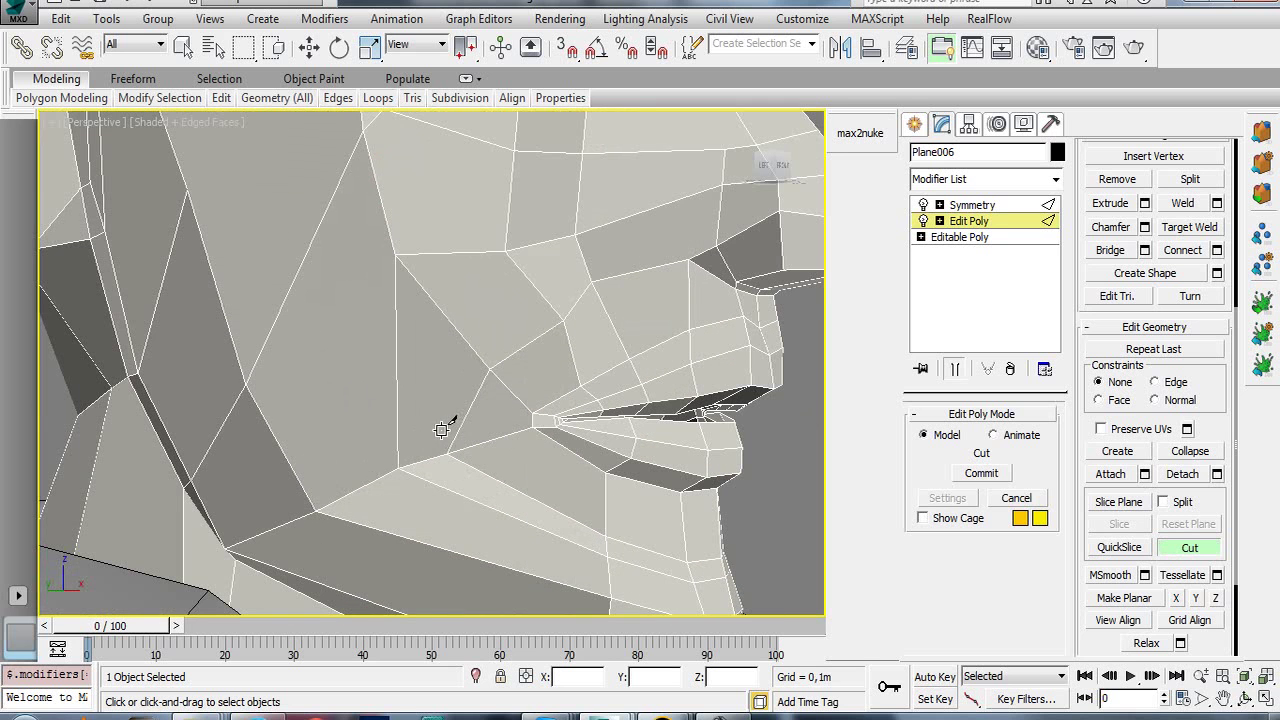
scroll(449, 426, down, 3)
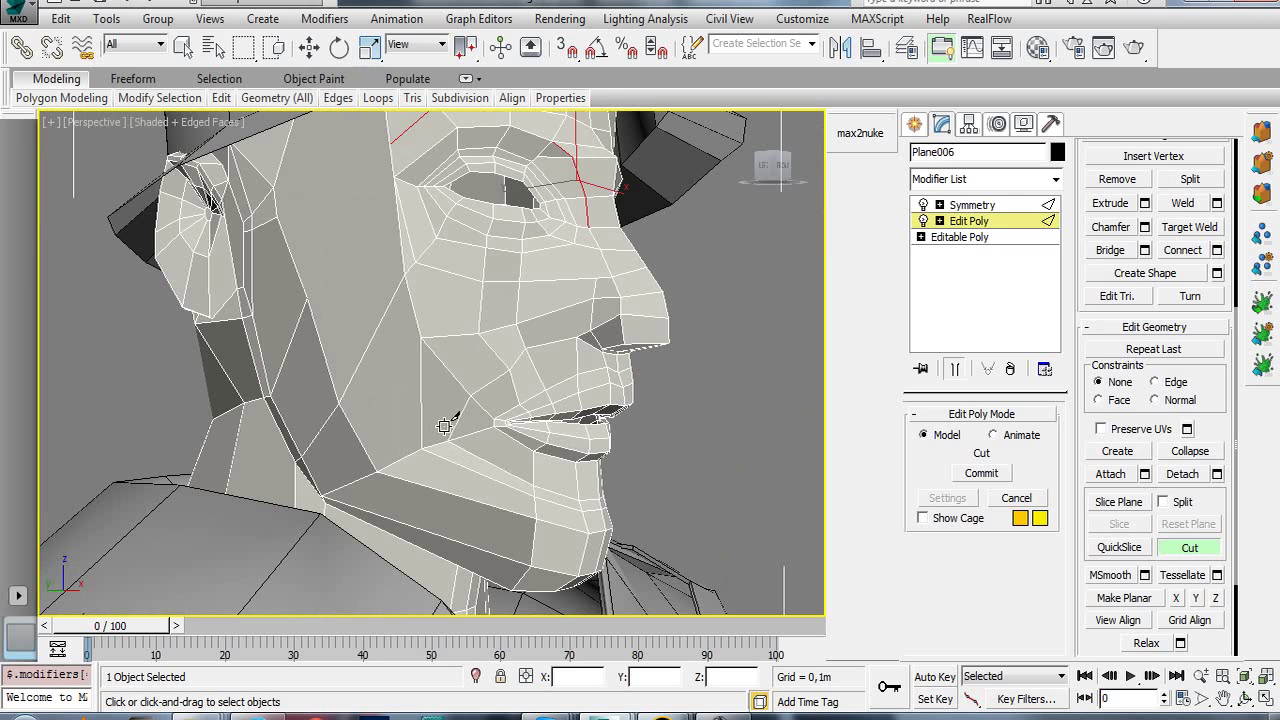
key(w)
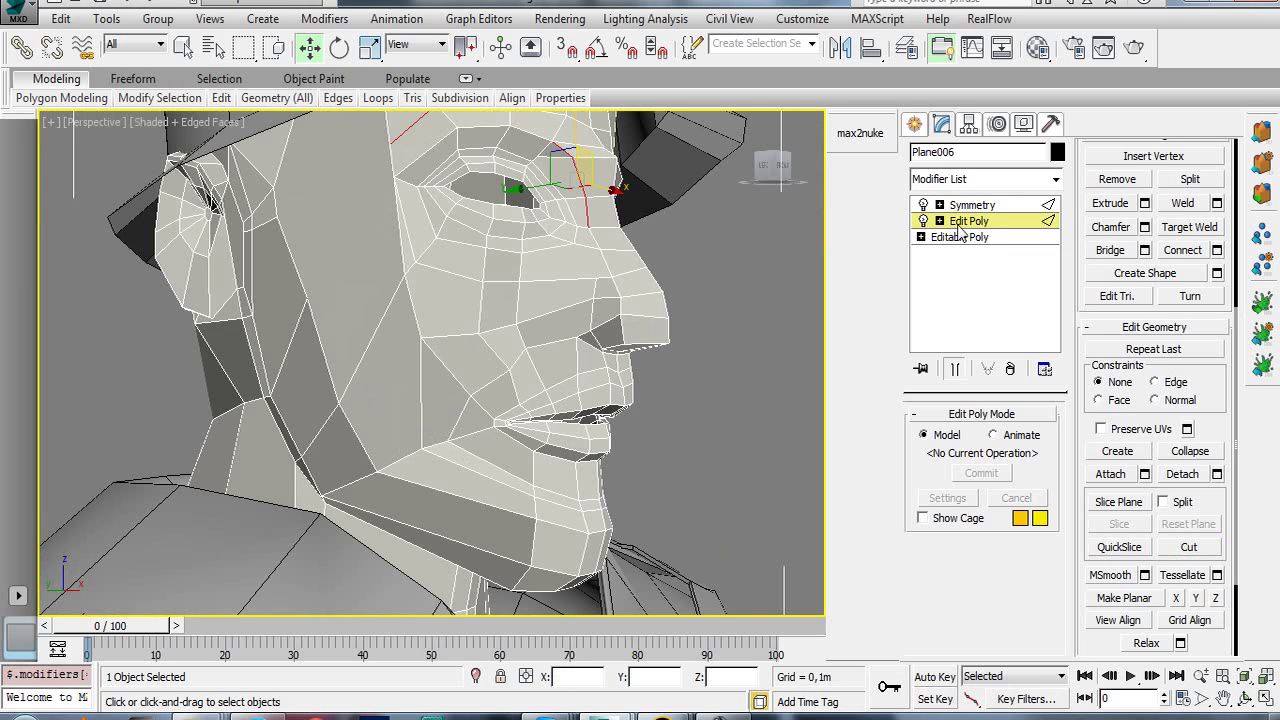
- Switch to Vertex level and select the cheek vertex below the eye
click(939, 220)
click(970, 237)
click(418, 339)
- Undo a free move, then slide the cheek vertex down with Edge constraints on
drag(420, 284, 415, 311)
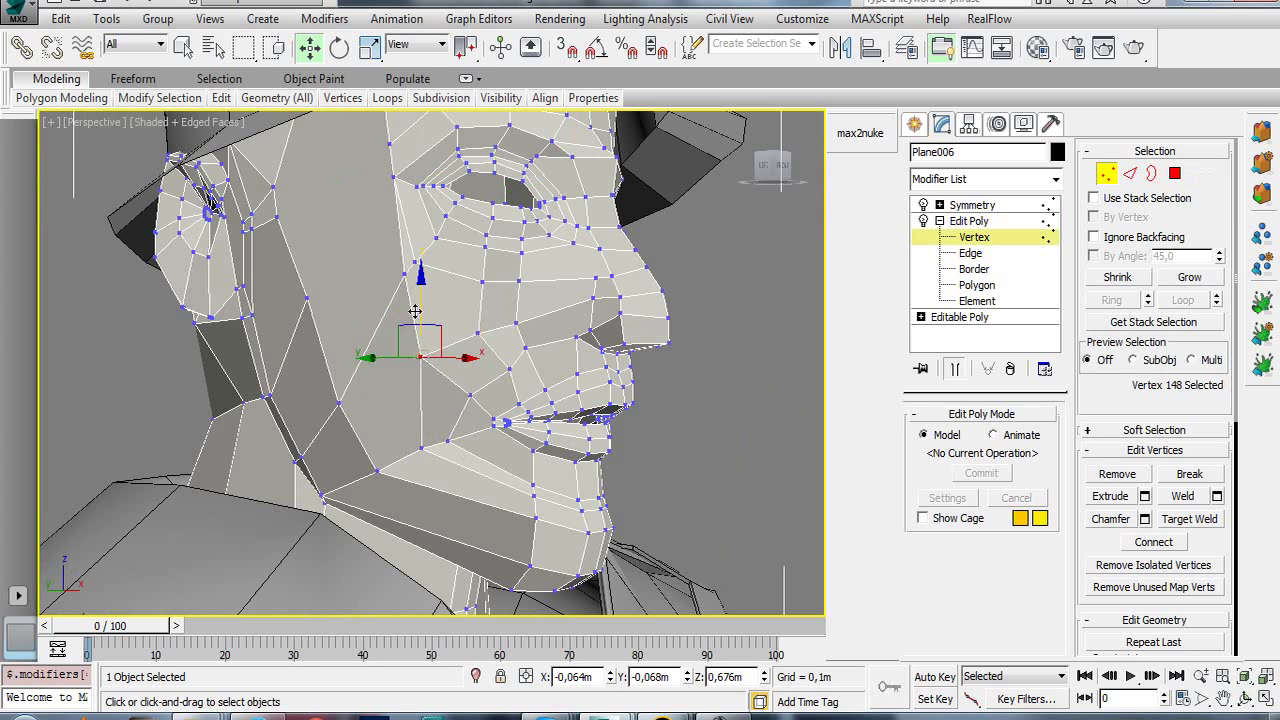
drag(382, 357, 395, 357)
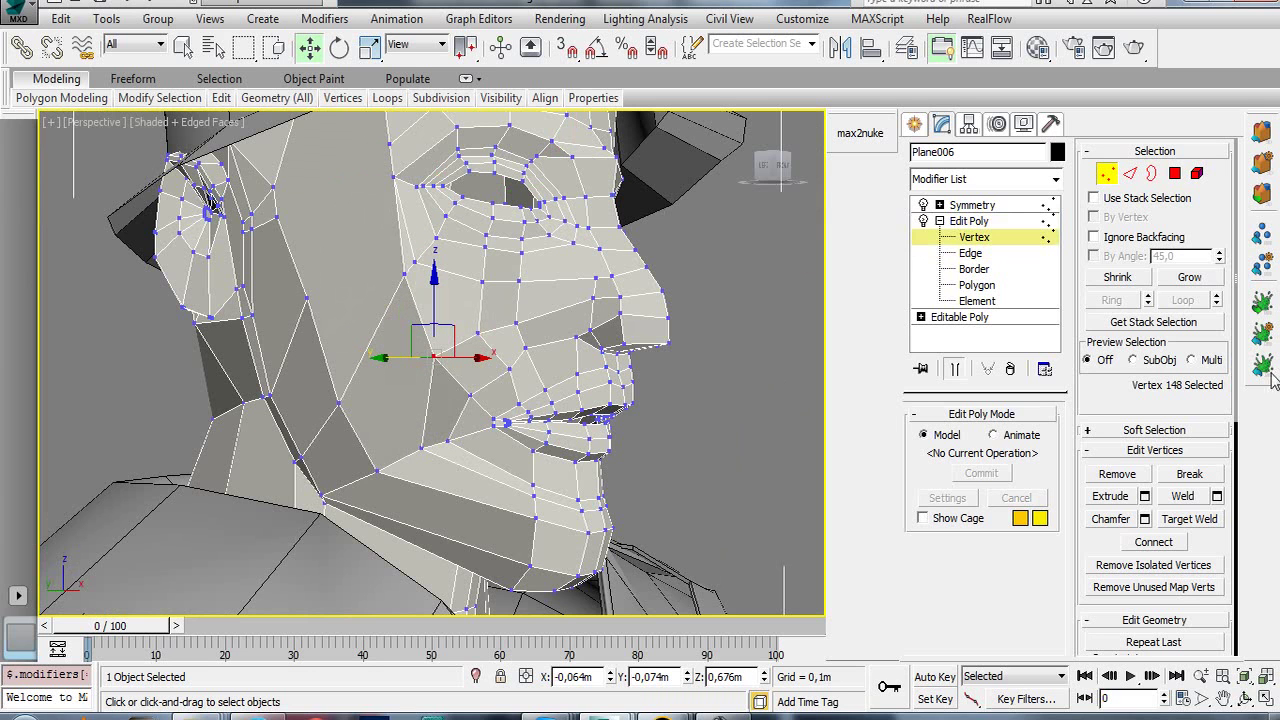
scroll(1200, 543, down, 2)
scroll(1190, 544, down, 3)
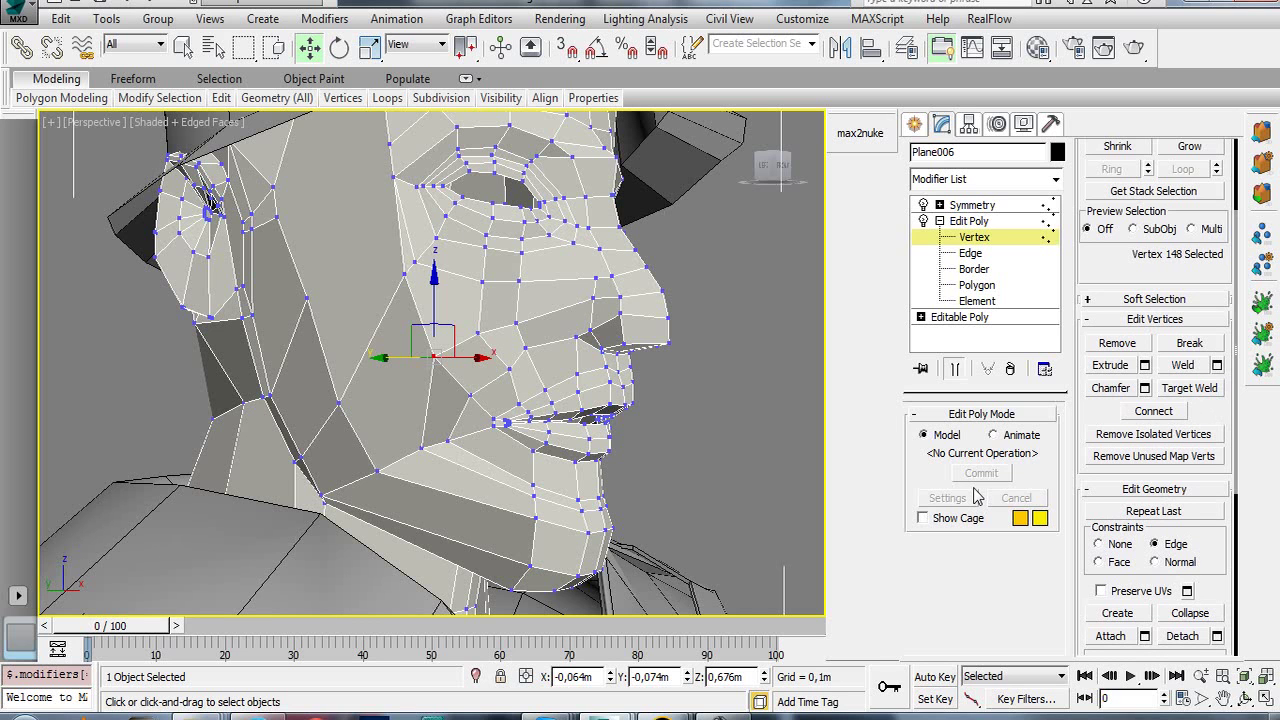
key(ctrl+z)
key(ctrl+z)
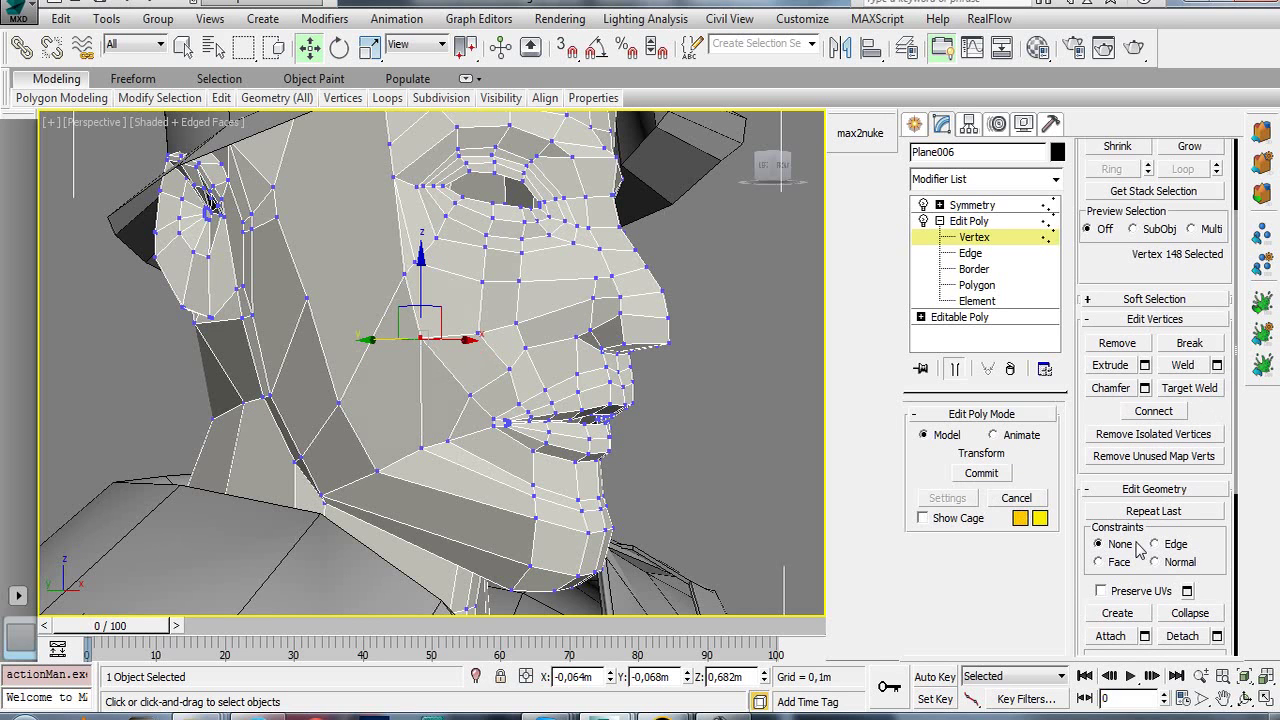
click(1160, 545)
drag(422, 290, 422, 308)
drag(380, 358, 384, 356)
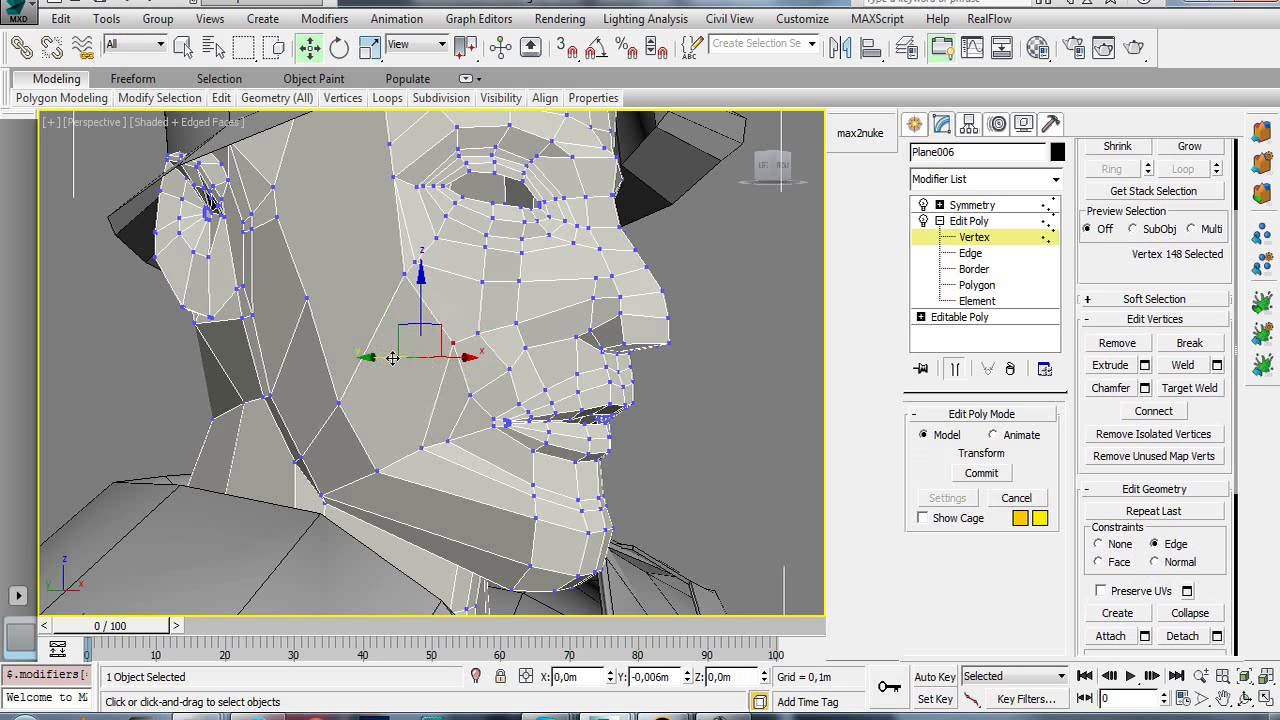
middle_drag(410, 282, 416, 320)
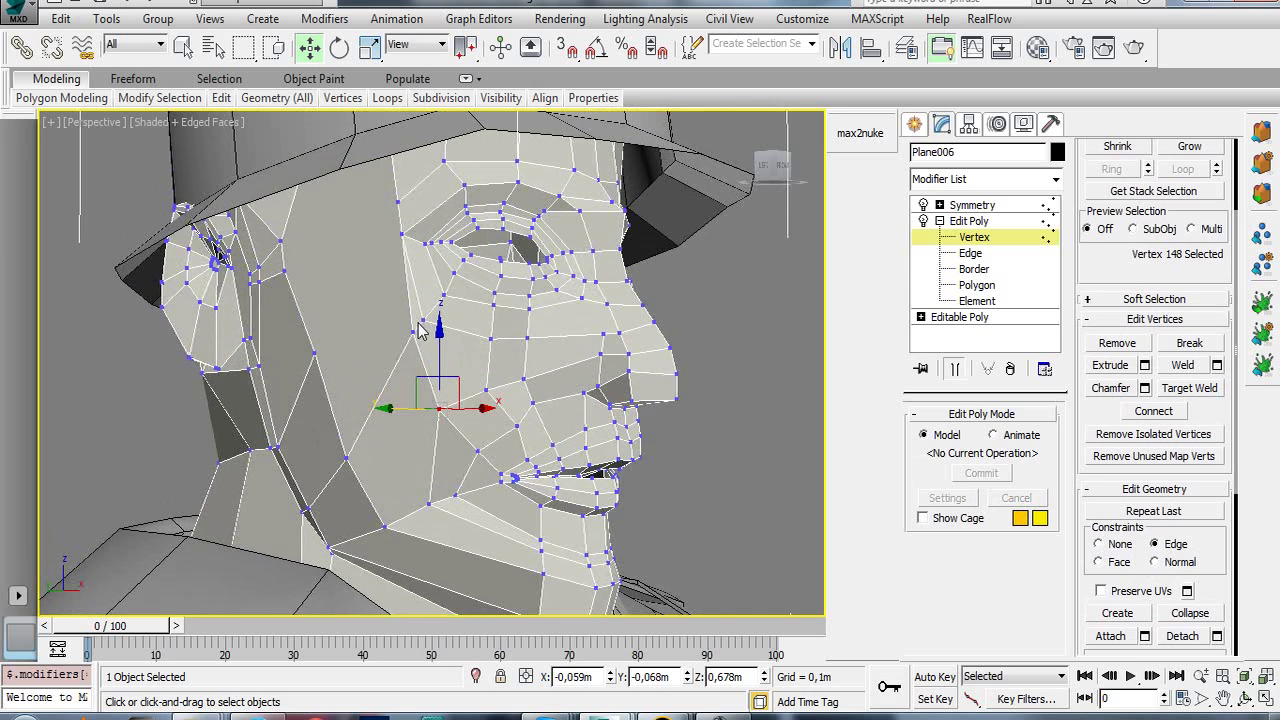
scroll(434, 369, up, 4)
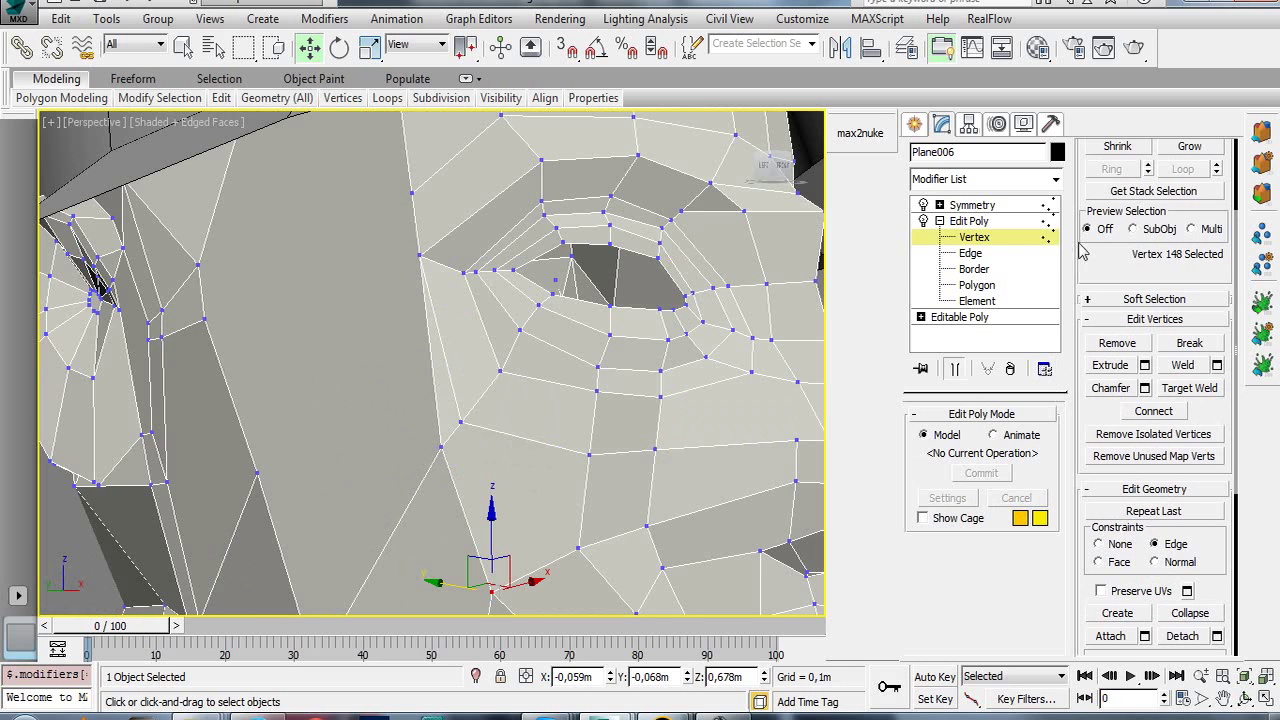
- Switch to Edge level and orbit to view the head from below
click(968, 254)
click(432, 376)
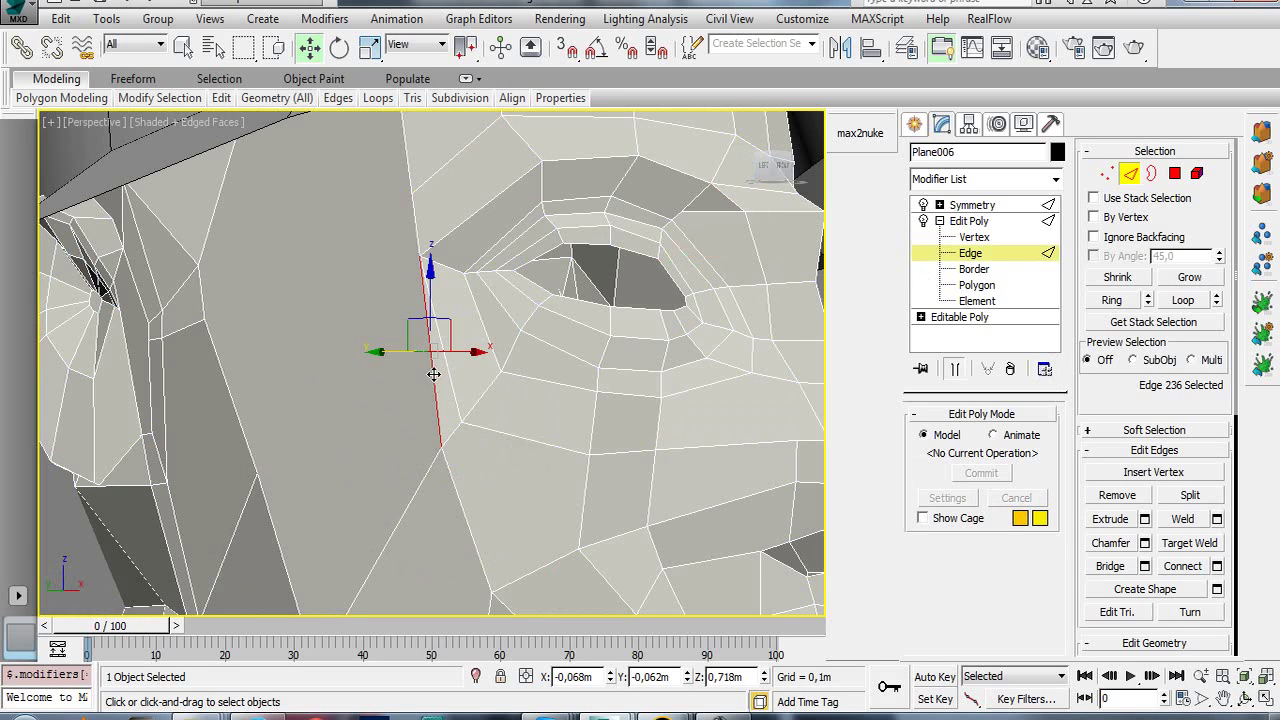
alt+click(433, 374)
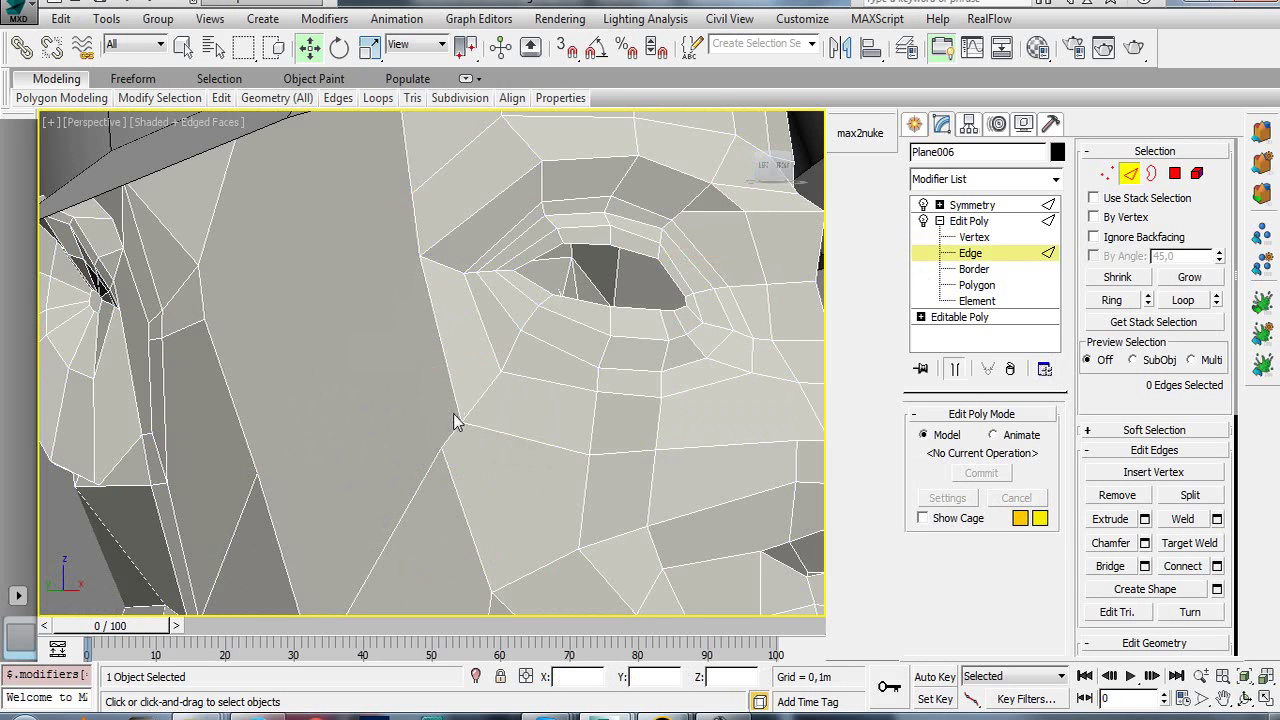
scroll(455, 421, down, 3)
key(ctrl+r)
mouse_move(397, 395)
mouse_down()
mouse_move(388, 319)
mouse_move(366, 329)
mouse_move(394, 334)
mouse_move(323, 337)
mouse_move(331, 349)
mouse_move(384, 348)
mouse_move(376, 368)
mouse_move(398, 350)
mouse_move(415, 396)
mouse_move(437, 398)
mouse_move(411, 406)
mouse_up()
- Merge two neighbouring cheek vertices into one at Vertex level
scroll(423, 329, up, 2)
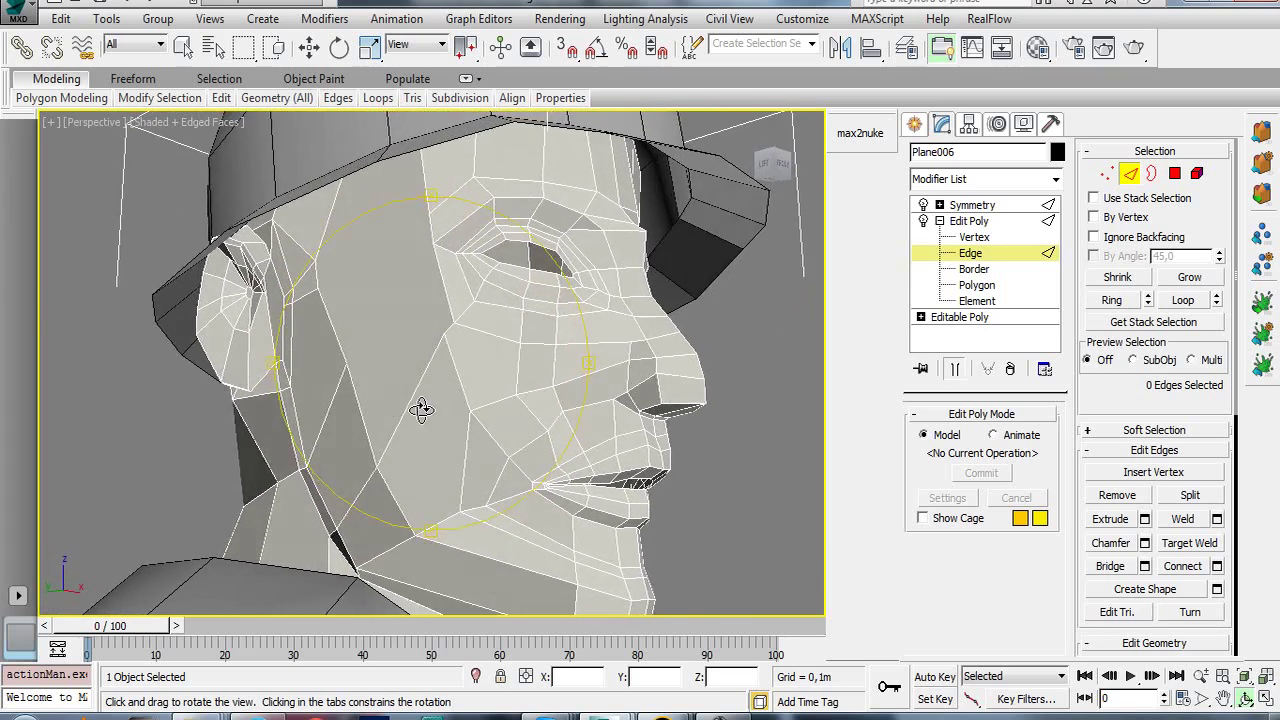
scroll(443, 391, up, 5)
scroll(437, 400, up, 1)
right_click(451, 376)
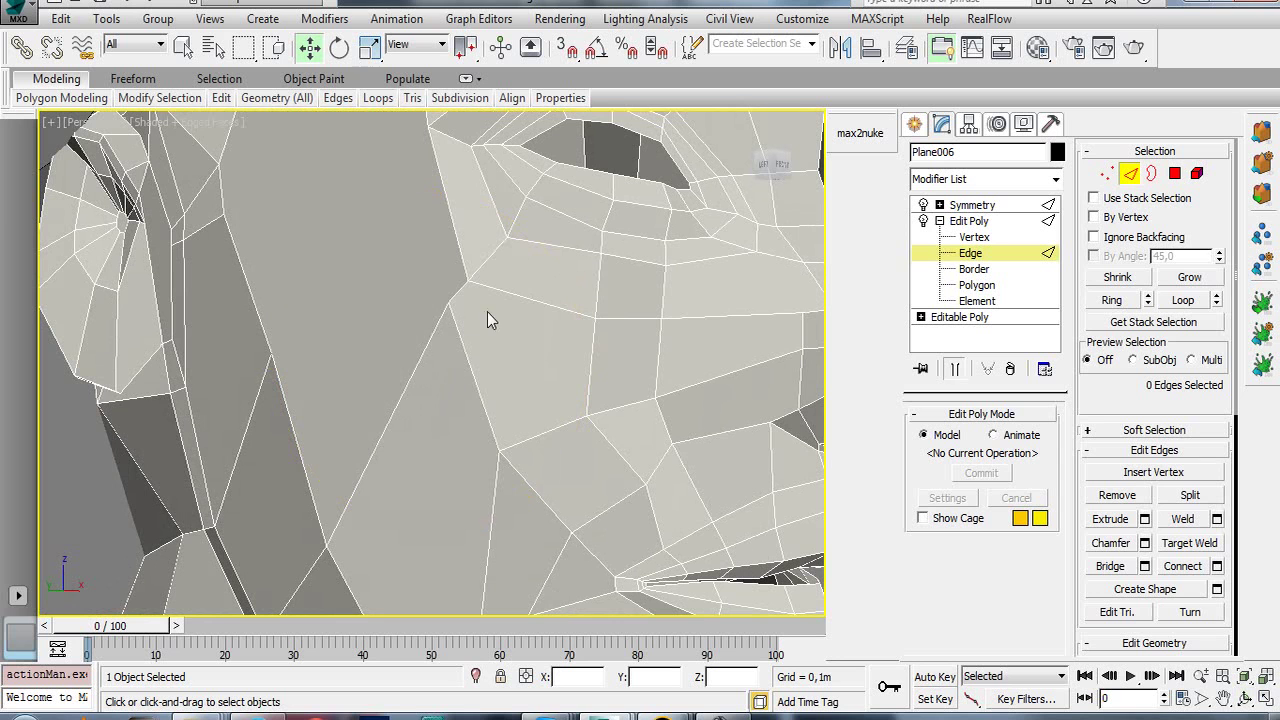
click(1105, 175)
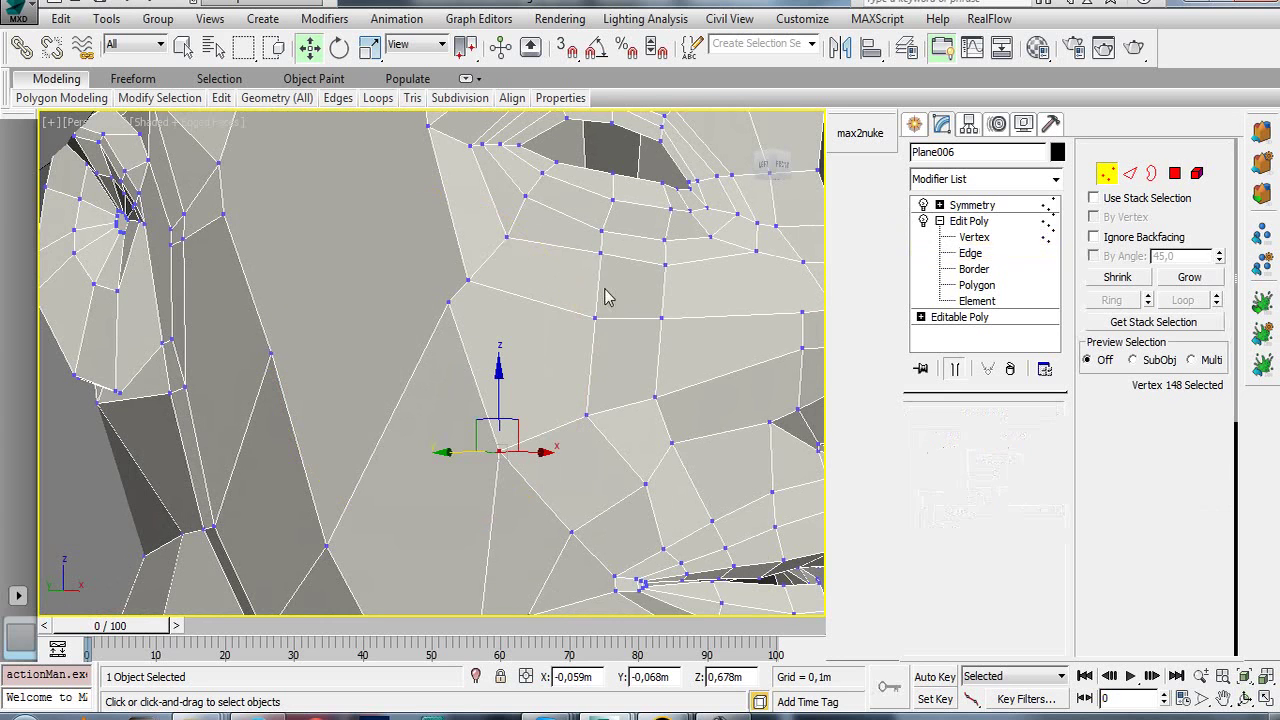
click(448, 301)
ctrl+click(468, 279)
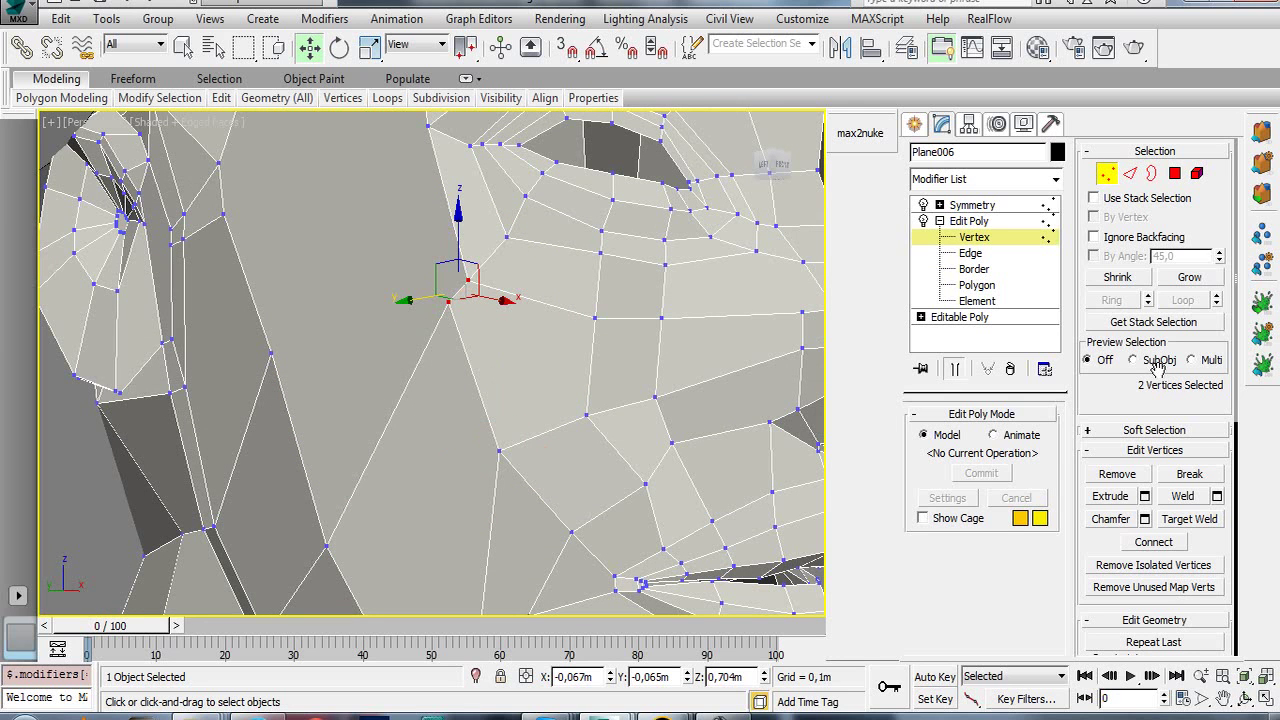
click(1168, 500)
- At Polygon level, cut an edge from below the eye down to mouth level
mouse_move(538, 344)
middle_down()
mouse_move(530, 360)
mouse_move(423, 338)
mouse_move(604, 392)
middle_up()
scroll(530, 360, down, 5)
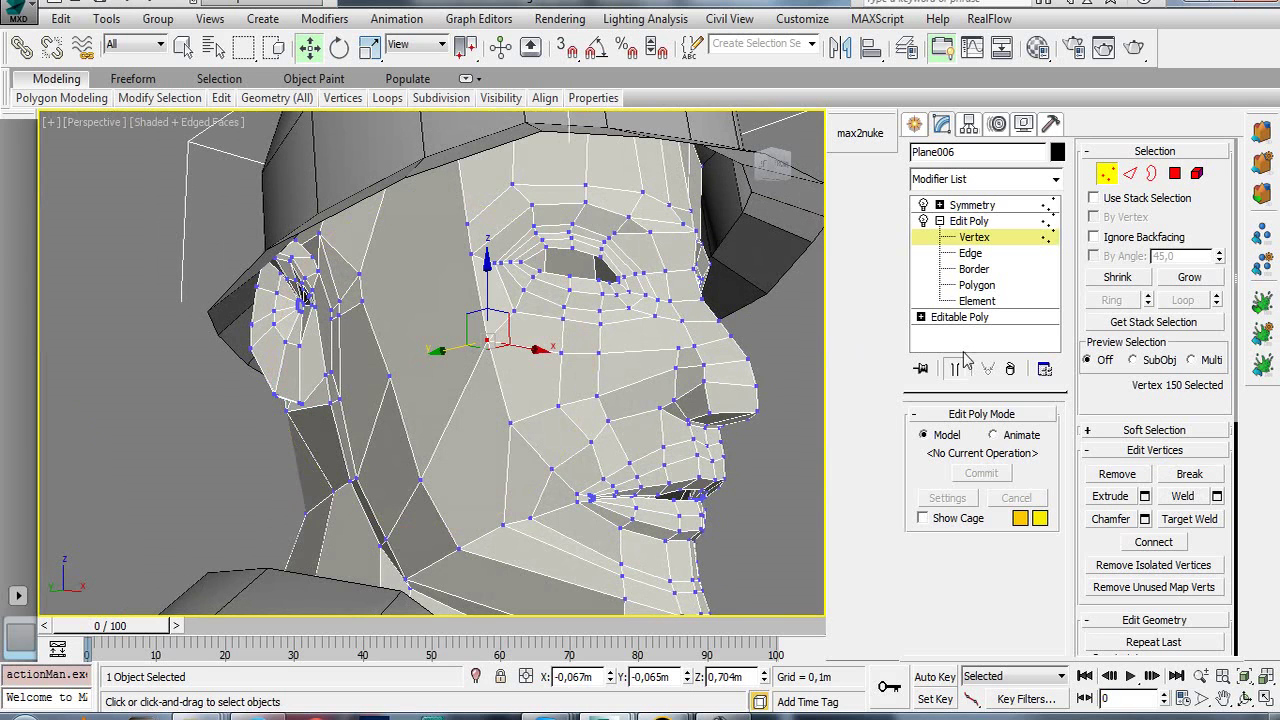
drag(1210, 539, 1220, 392)
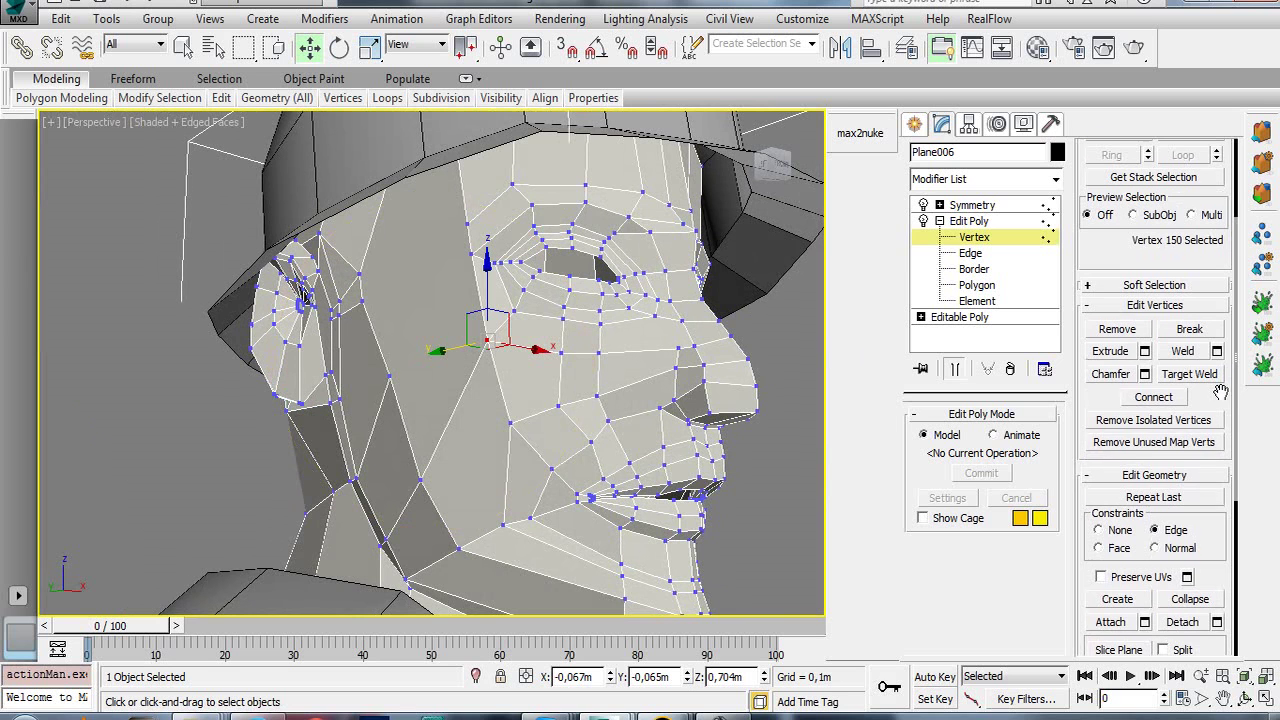
click(972, 286)
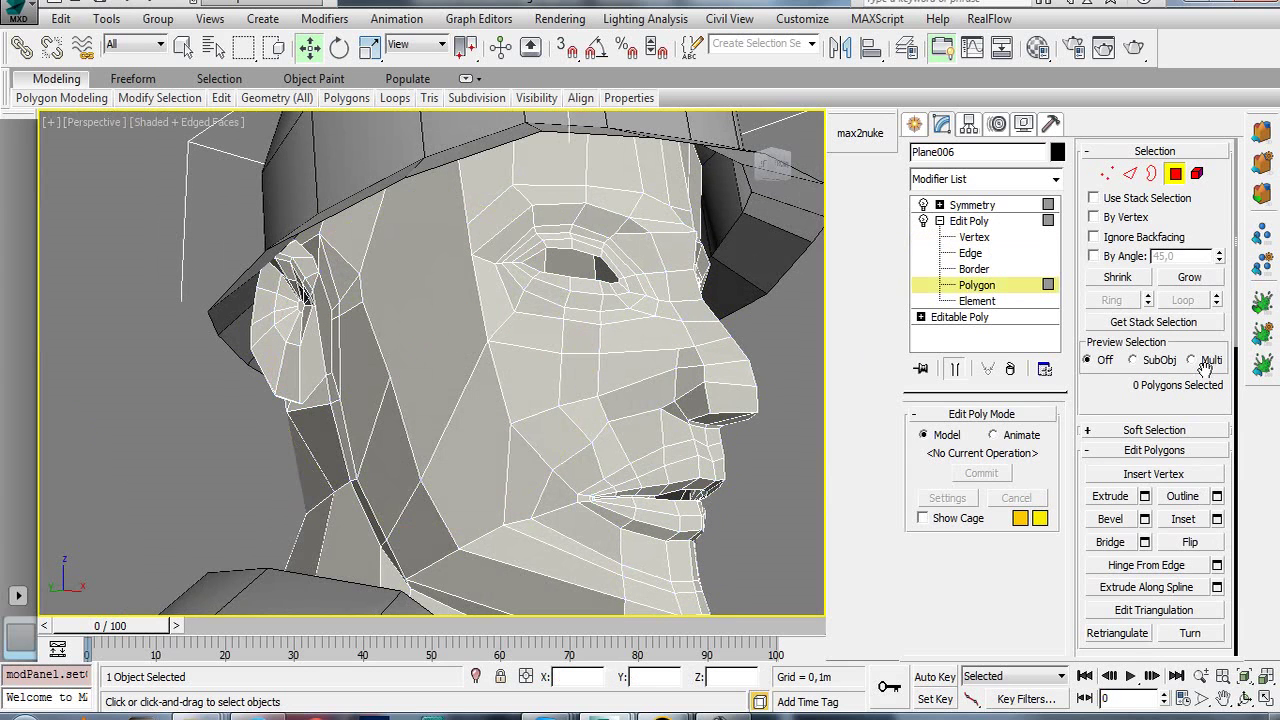
drag(1208, 388, 1208, 243)
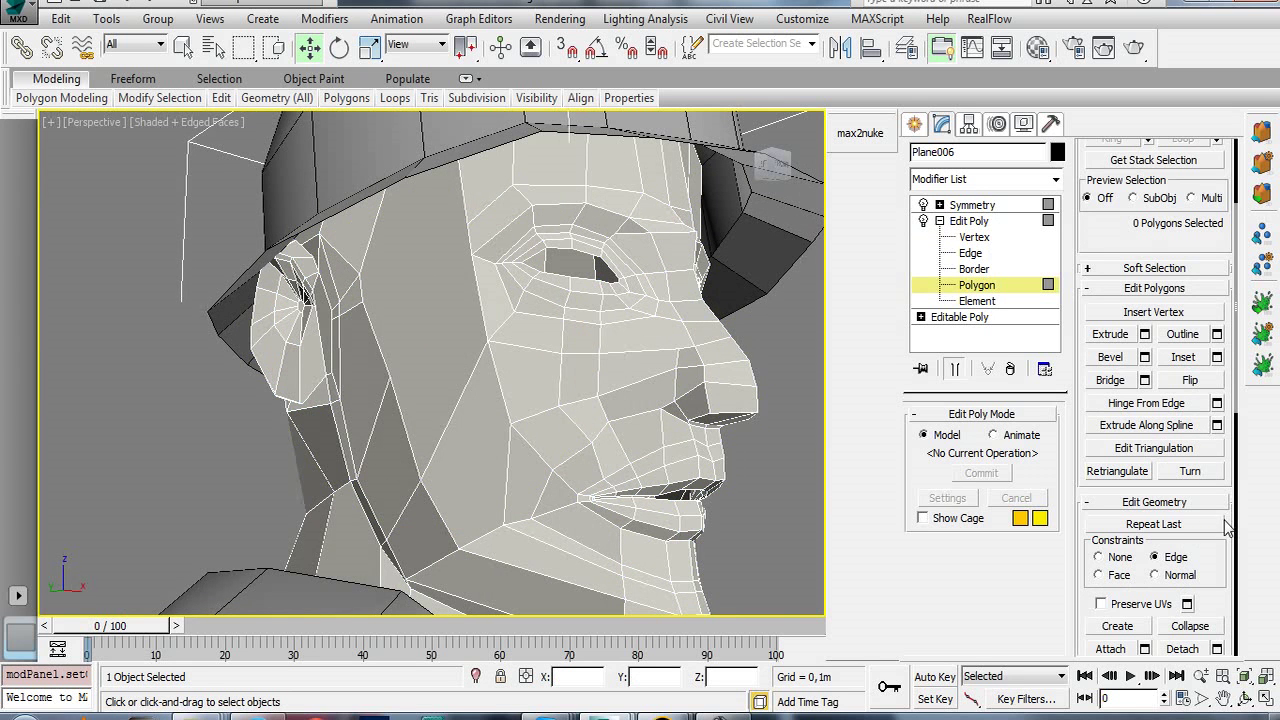
drag(1228, 500, 1238, 285)
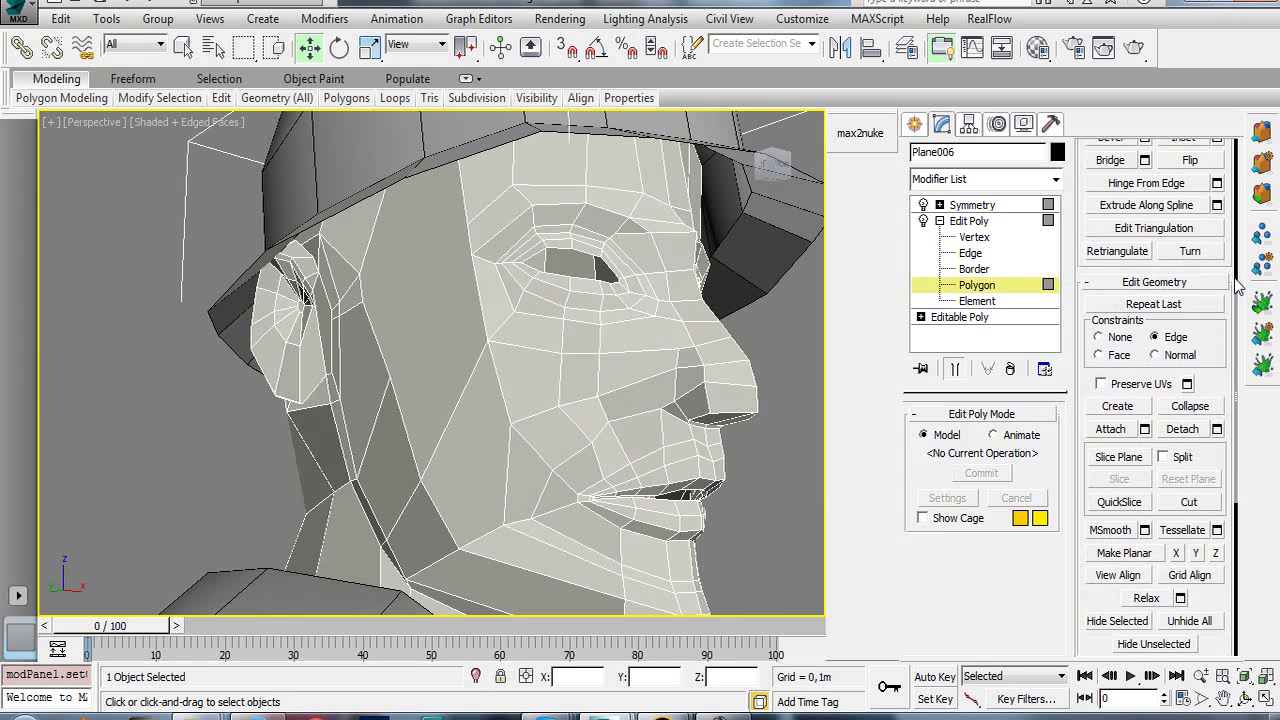
click(1188, 503)
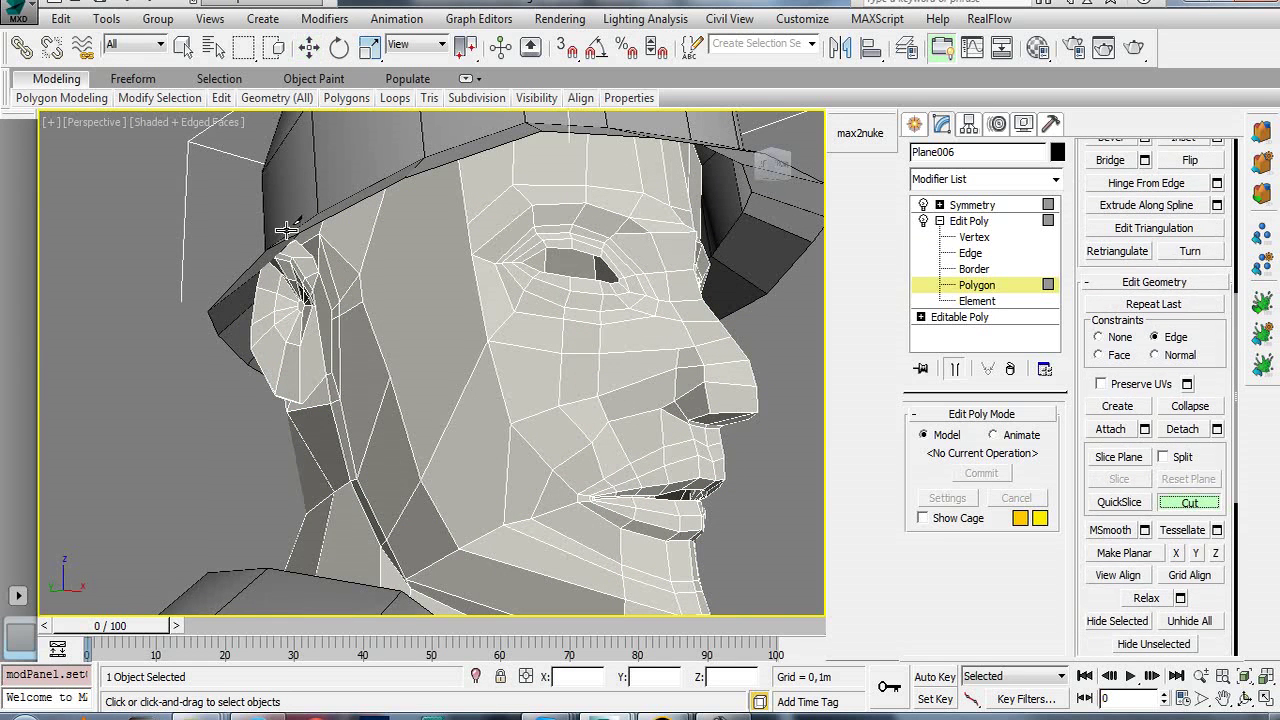
click(464, 225)
click(457, 400)
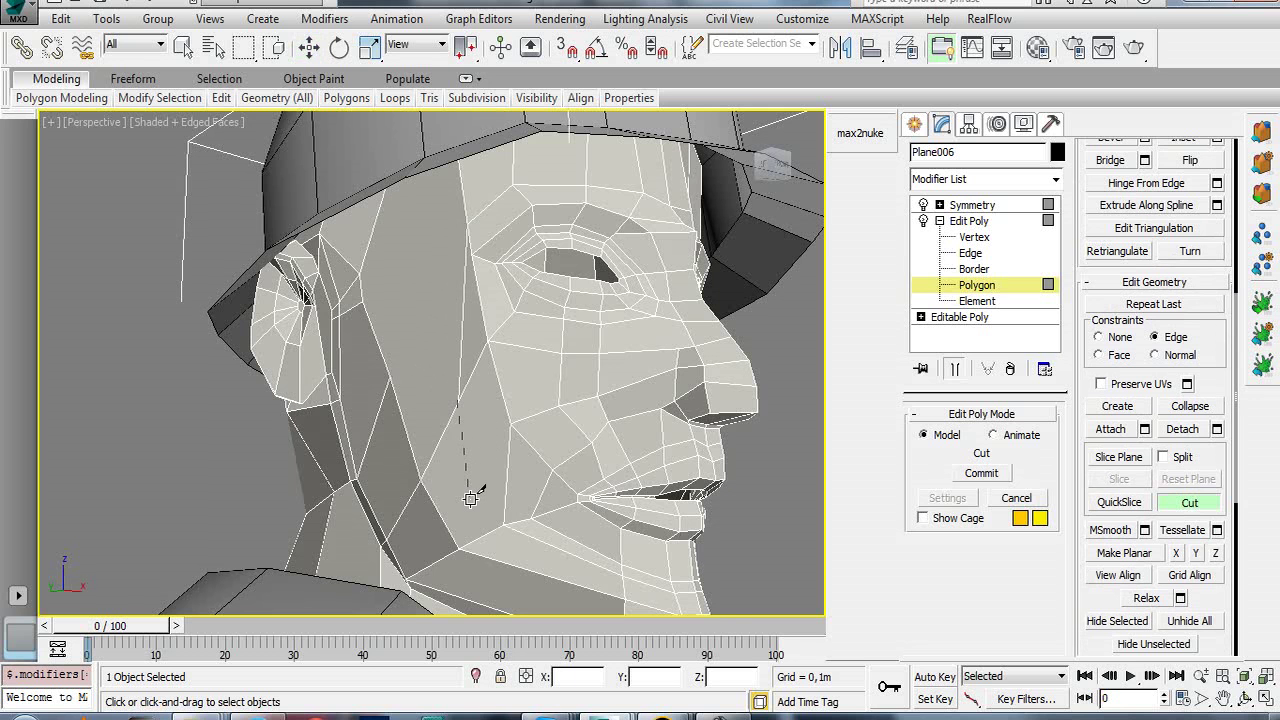
- Exit the cut, orbit around the cheek, and abandon a second cut attempt
scroll(467, 316, up, 2)
scroll(495, 400, up, 2)
right_click(476, 385)
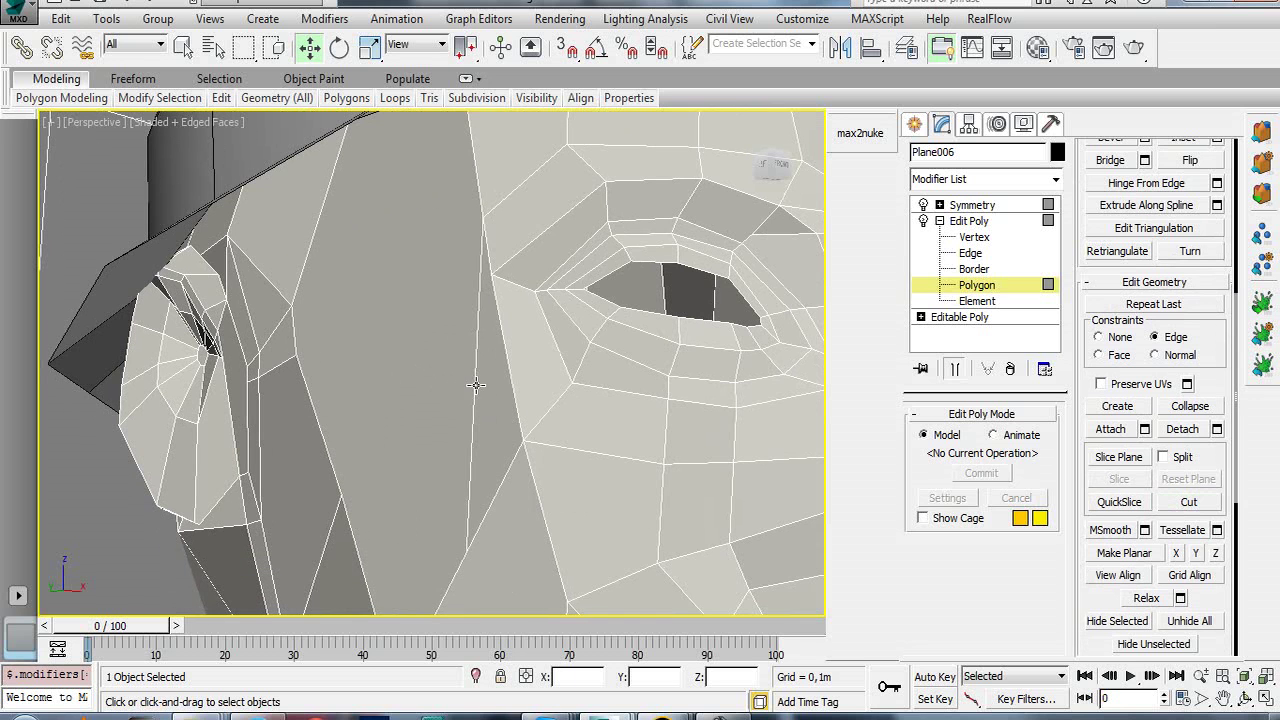
key(ctrl+r)
drag(323, 337, 357, 426)
mouse_move(490, 430)
mouse_down()
mouse_move(460, 391)
mouse_move(449, 409)
mouse_up()
right_click(449, 409)
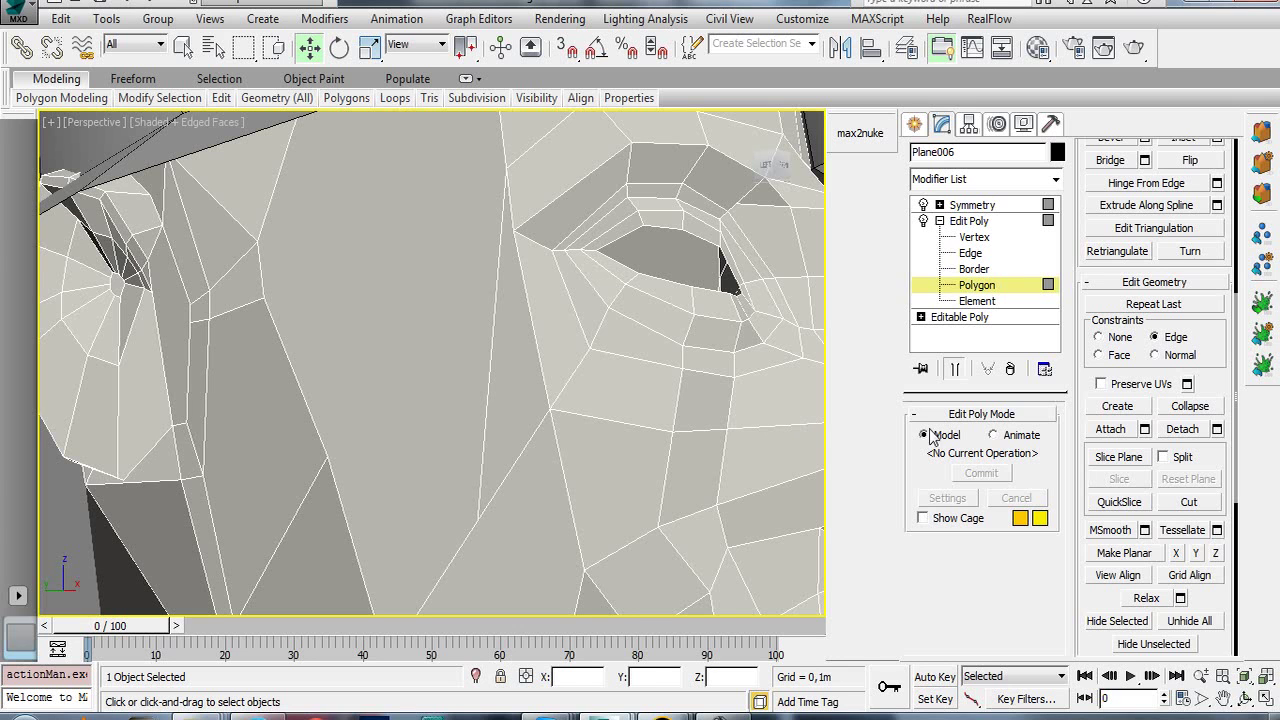
click(1166, 500)
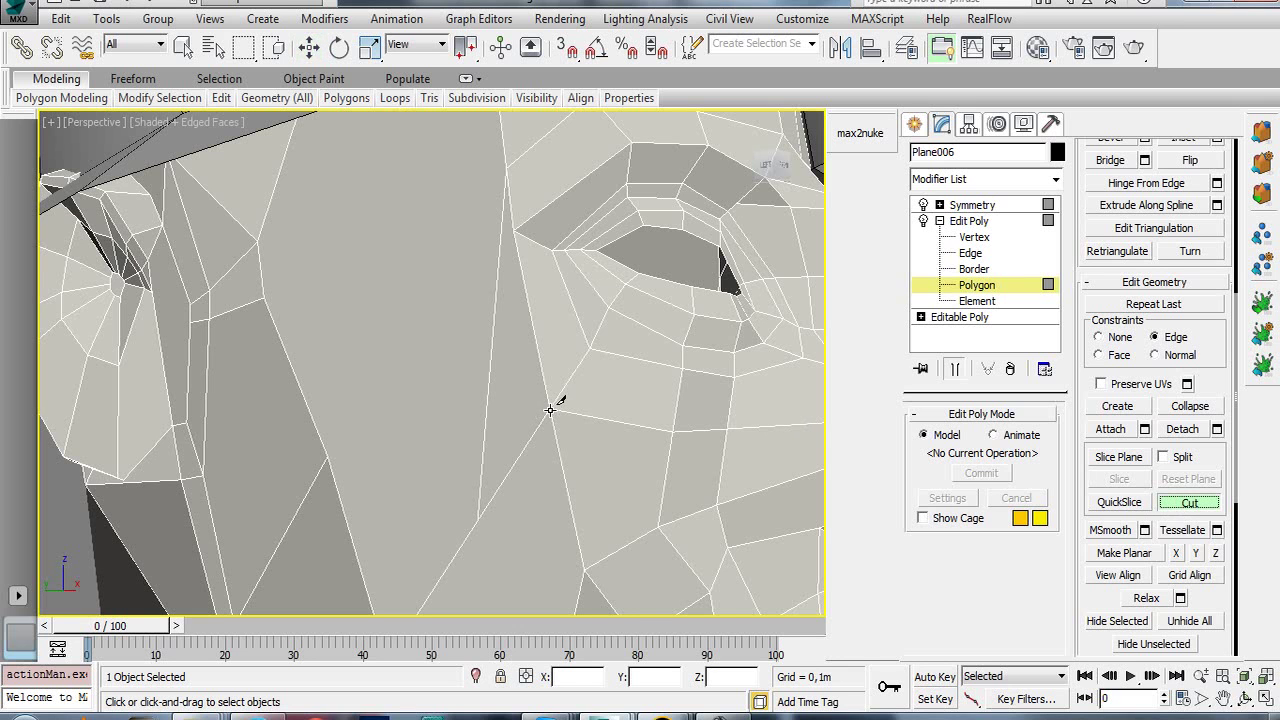
click(487, 384)
right_click(482, 418)
- Shift the cheek vertex below the eye sideways along X, then return to Polygon level
right_click(485, 385)
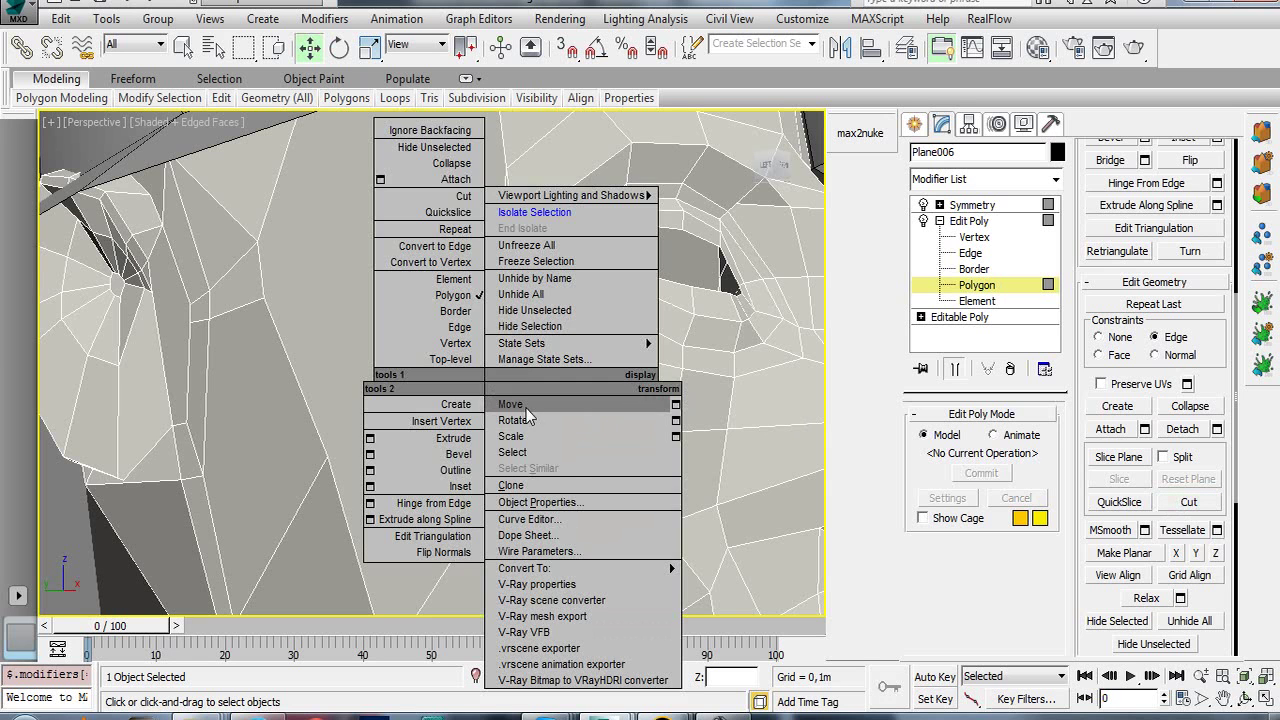
click(526, 410)
click(972, 238)
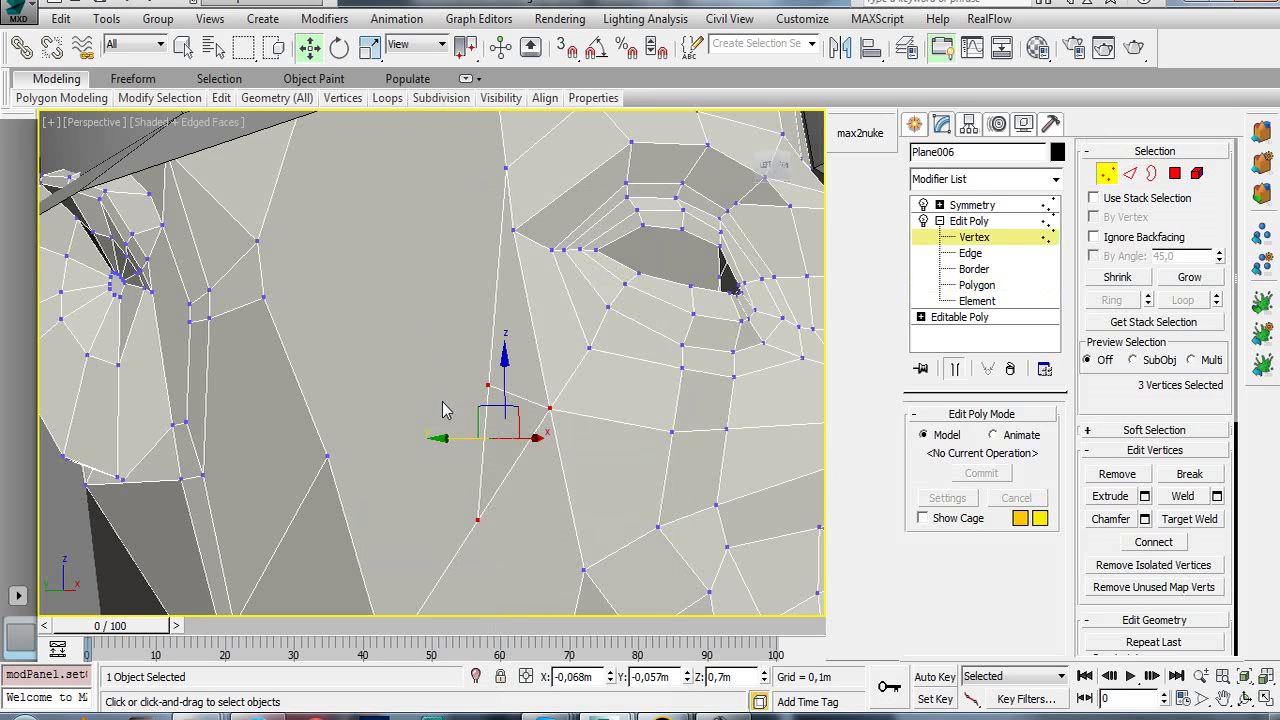
click(488, 389)
mouse_move(426, 386)
mouse_down()
mouse_move(399, 385)
mouse_move(430, 368)
mouse_up()
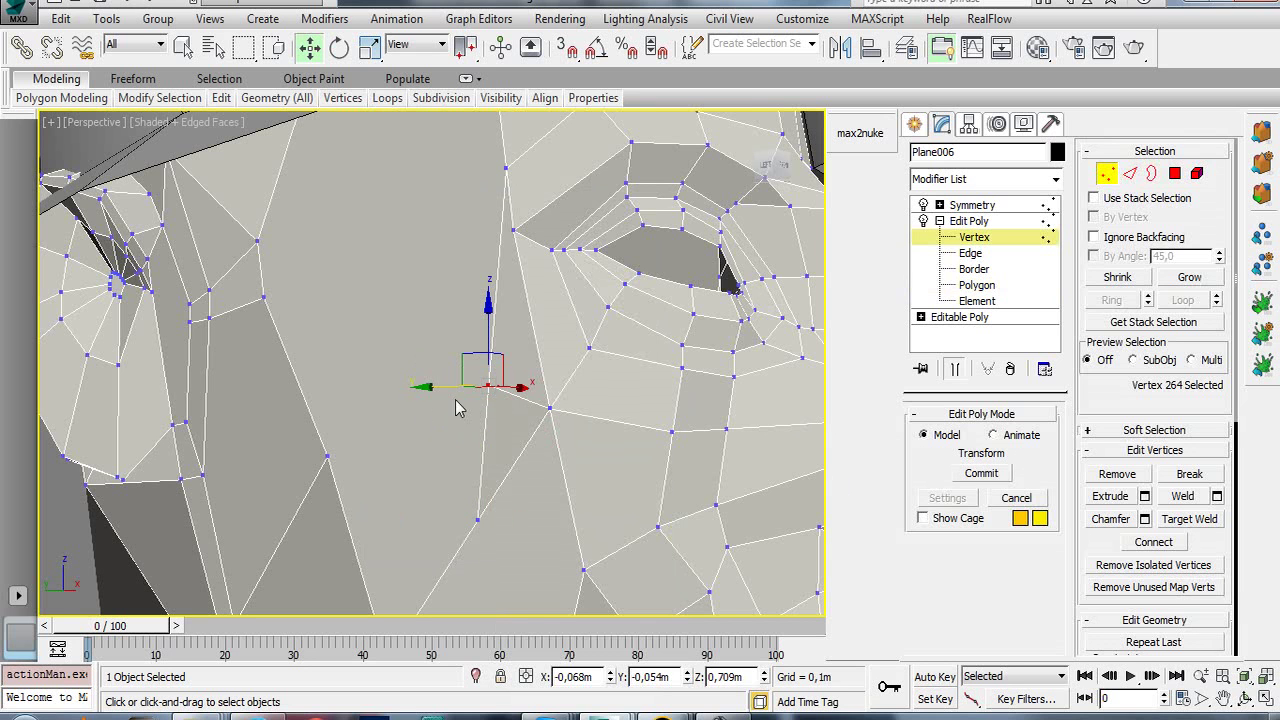
scroll(420, 415, down, 4)
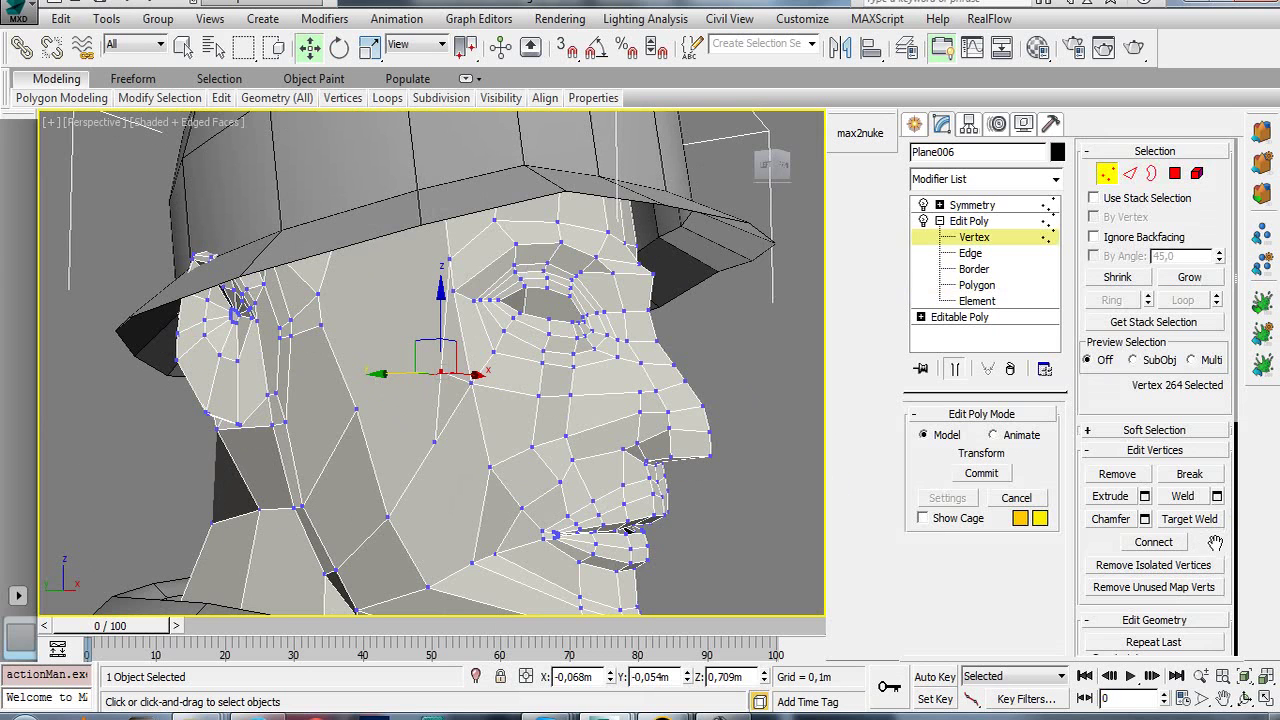
drag(1215, 542, 1213, 383)
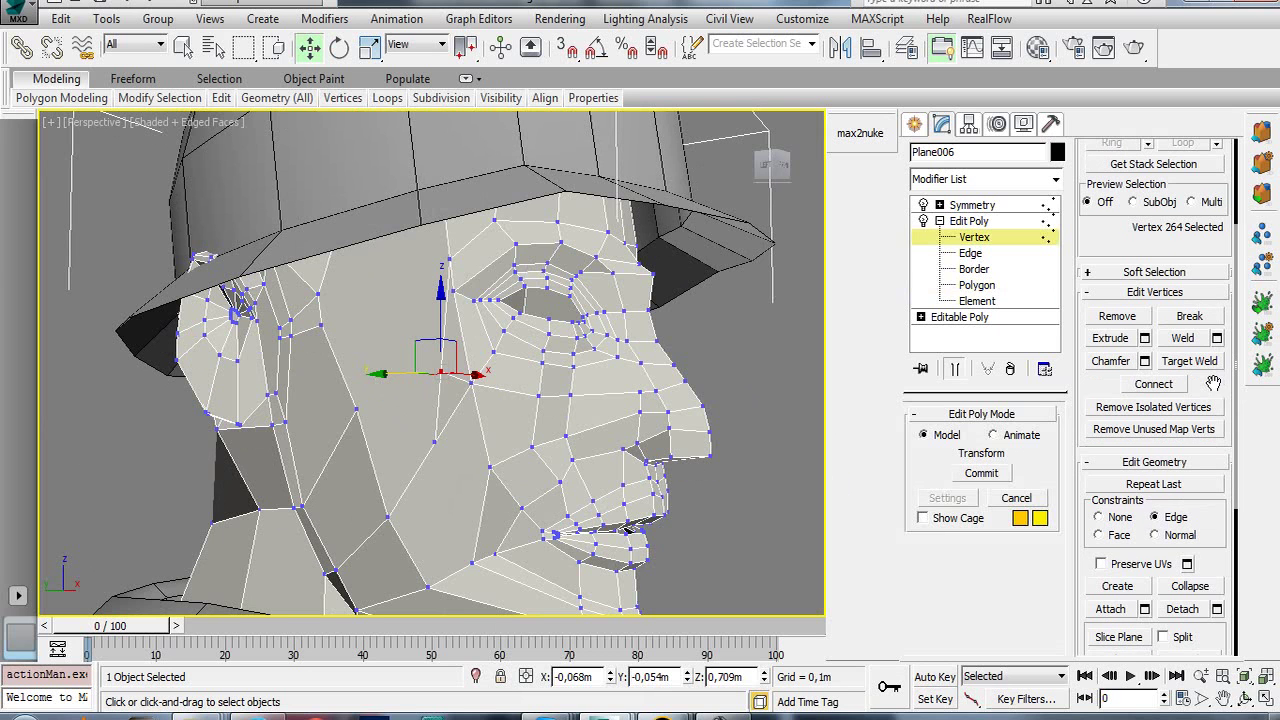
click(977, 300)
click(977, 285)
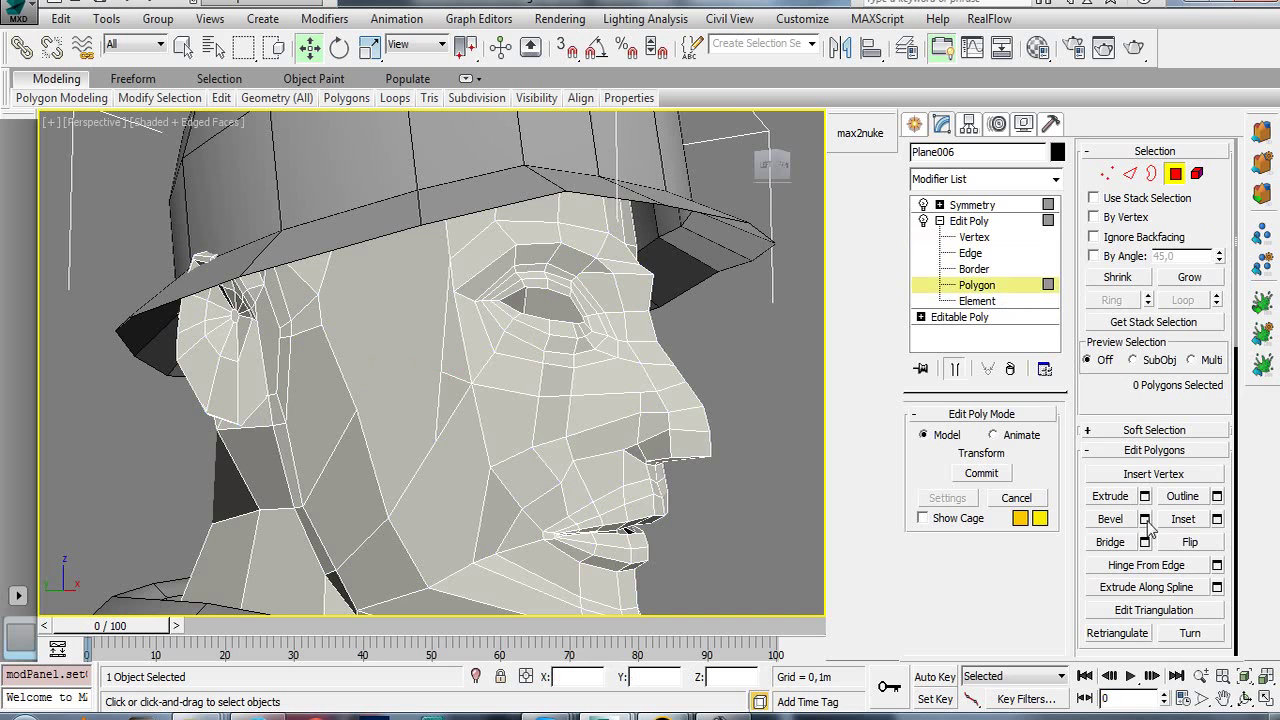
- Start a cut on the cheek, then cancel it after panning toward the eye
drag(1228, 487, 1243, 342)
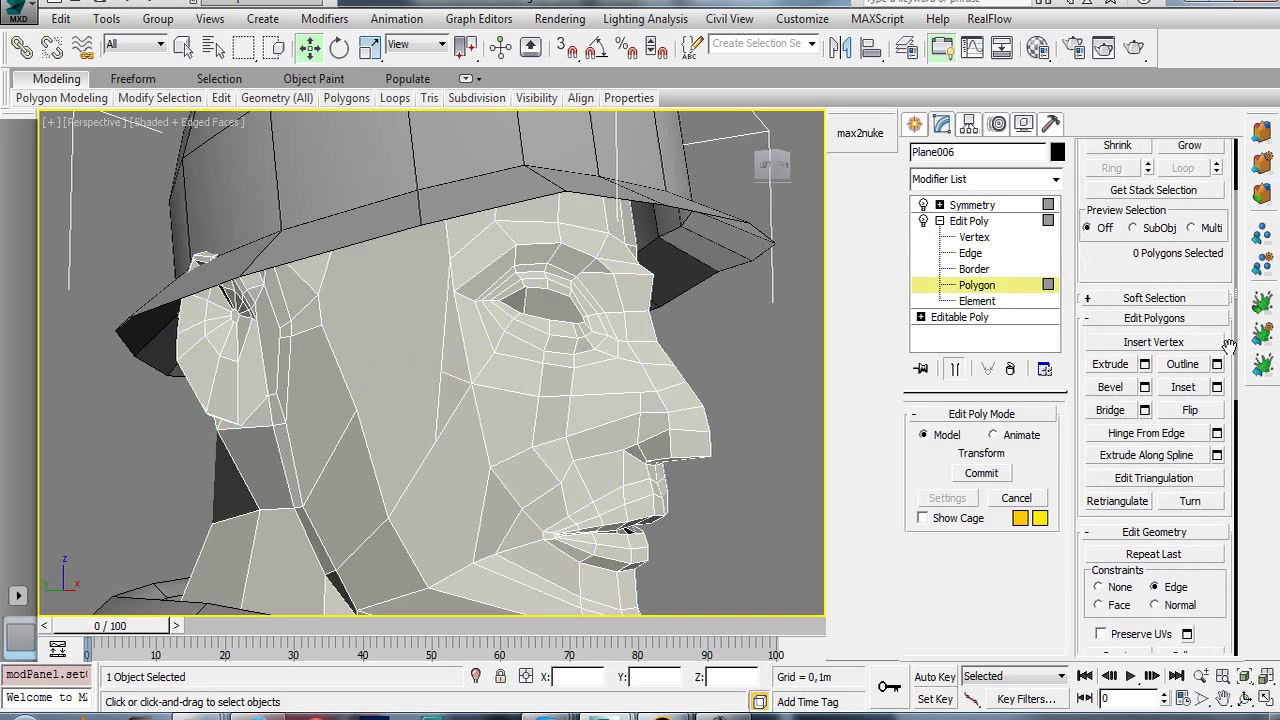
drag(1205, 632, 1205, 452)
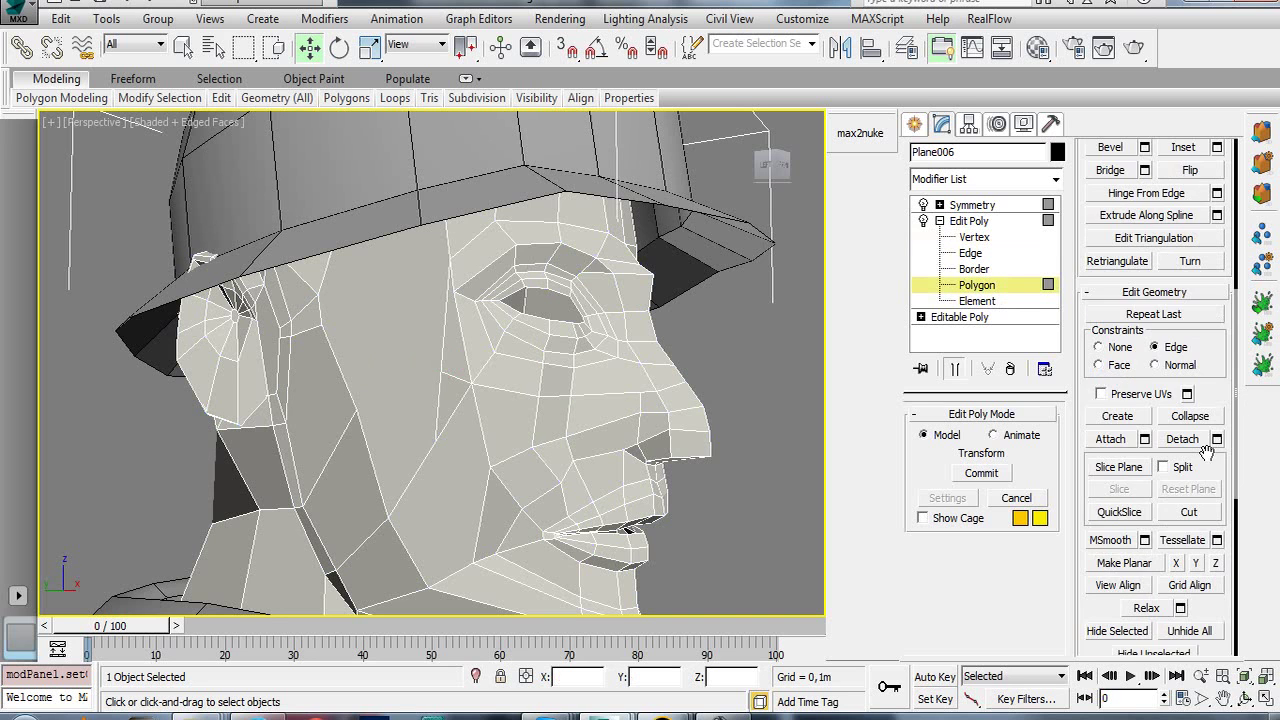
click(1189, 504)
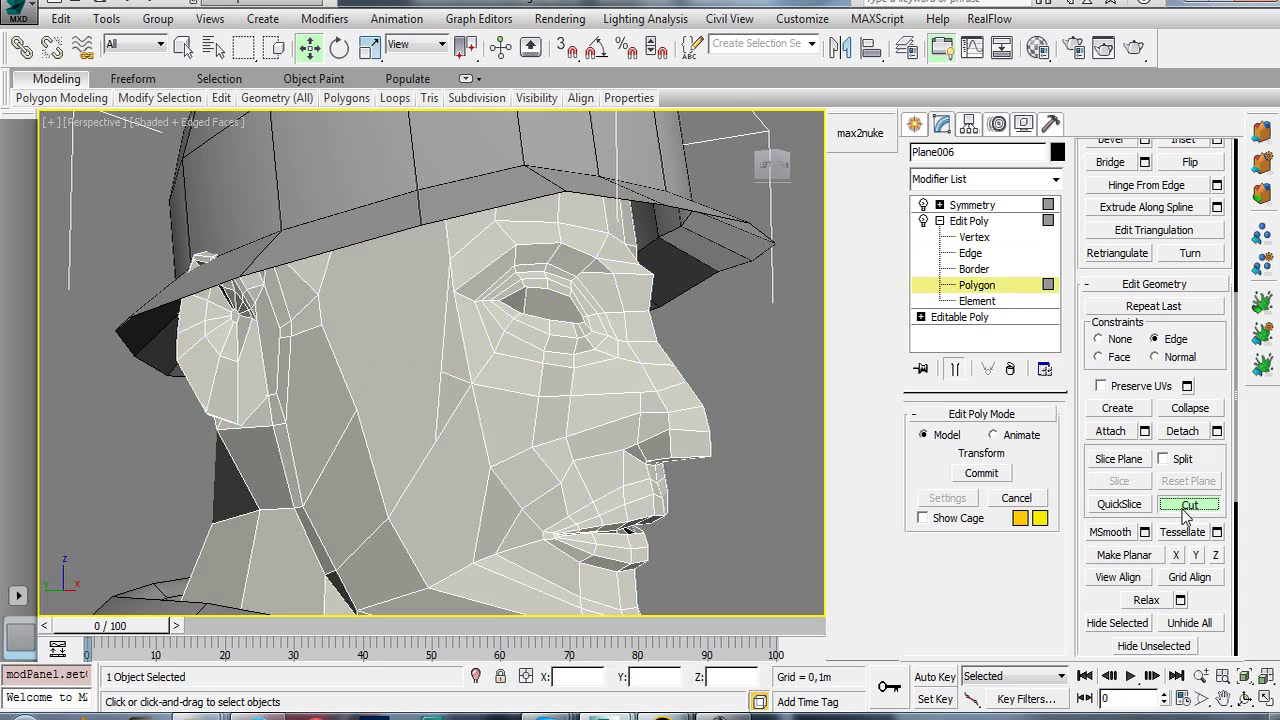
click(439, 371)
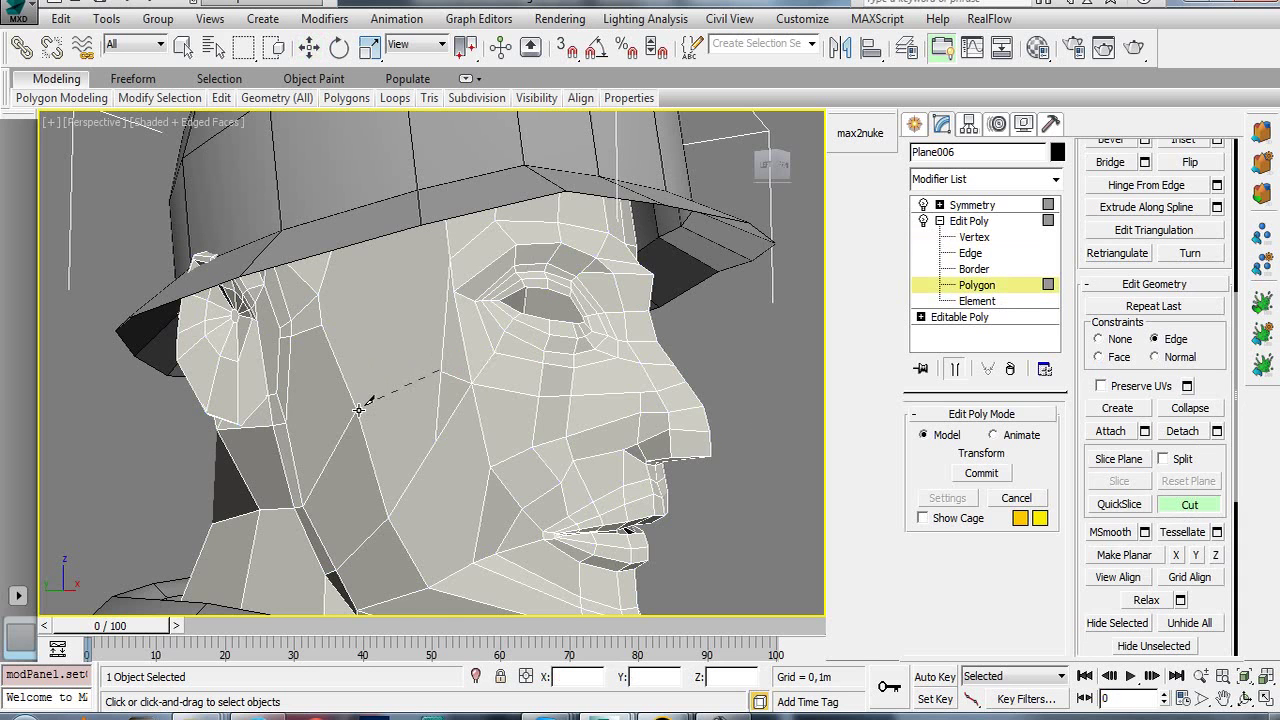
scroll(386, 373, up, 3)
scroll(386, 379, up, 2)
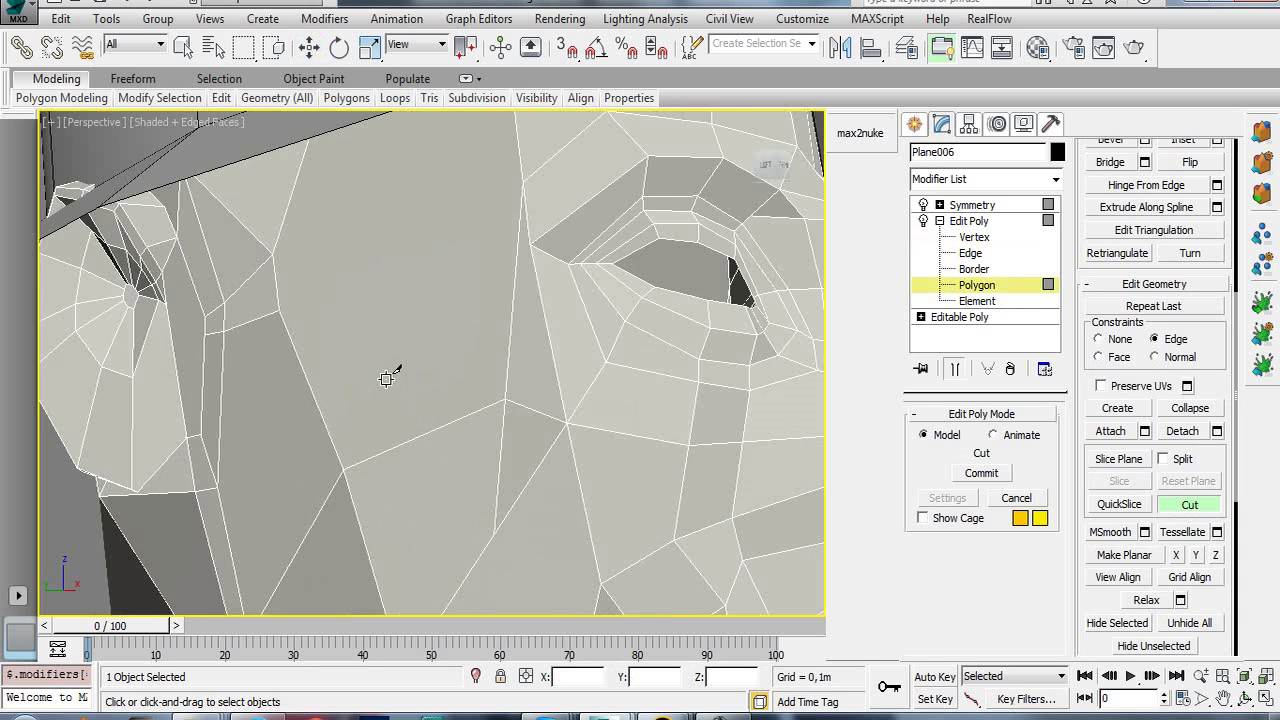
middle_drag(386, 379, 346, 391)
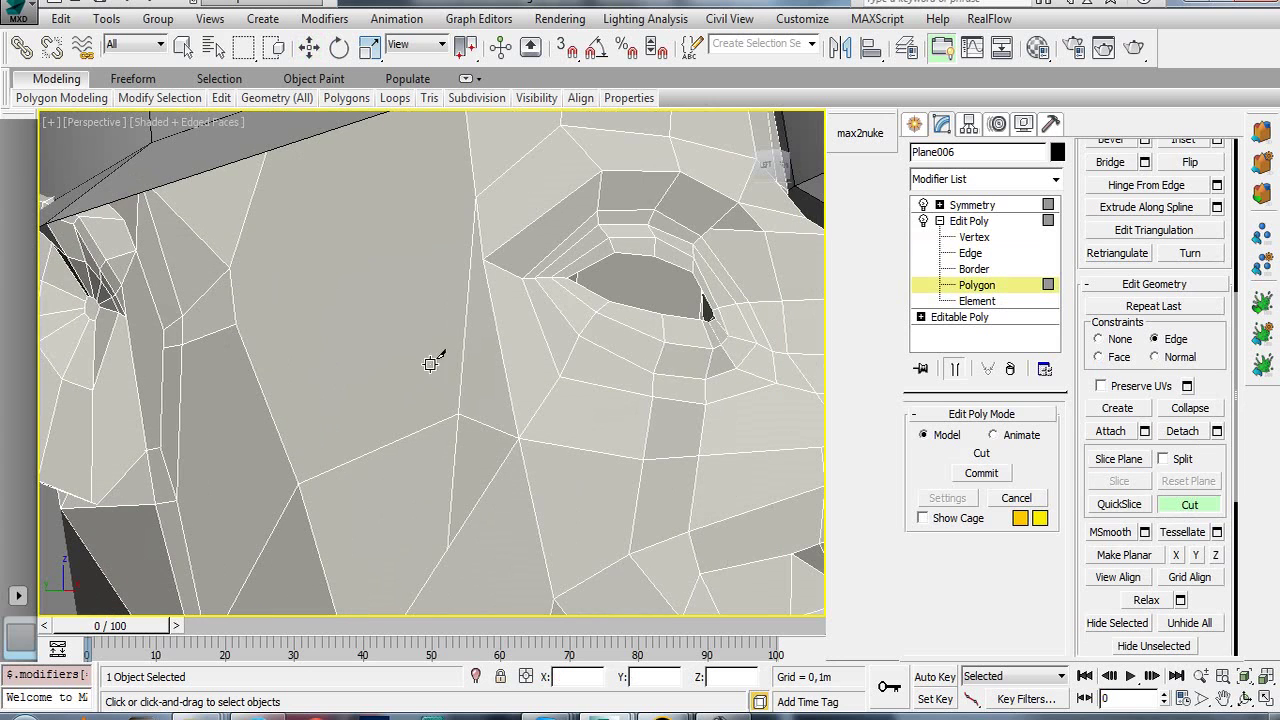
right_click(533, 350)
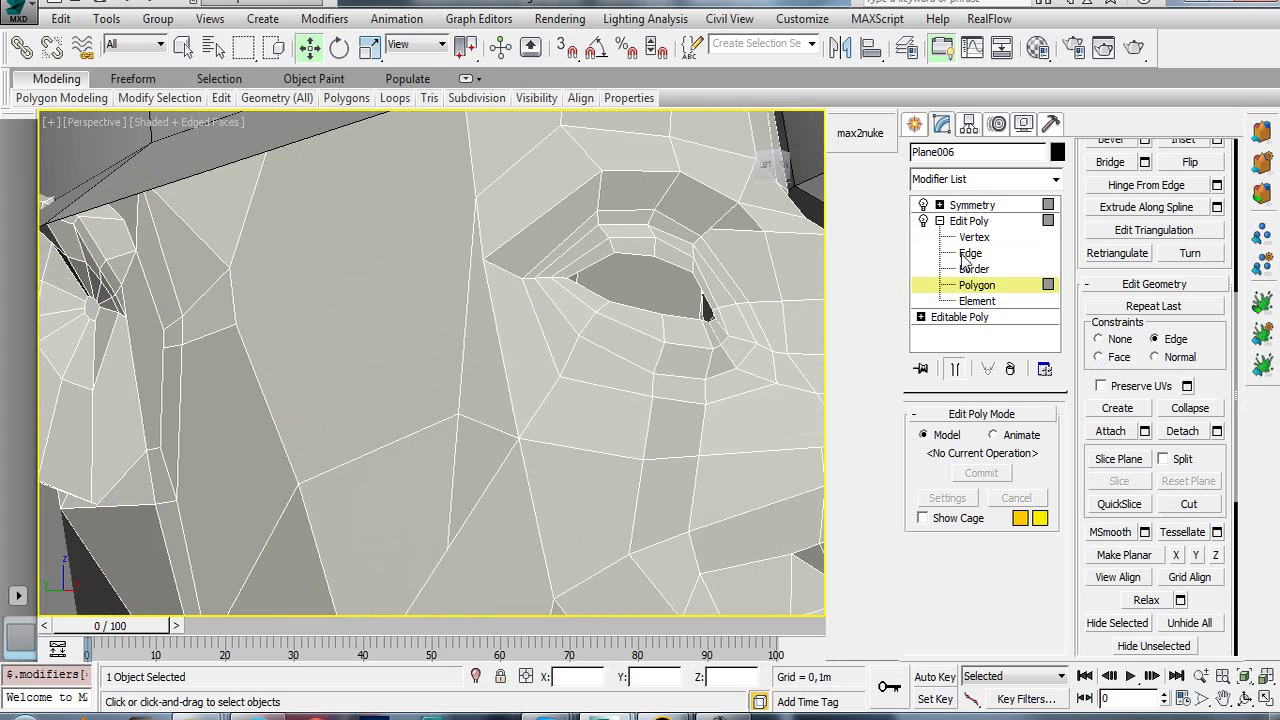
- Select the edge ring beside the eye and connect it with one new edge
click(968, 254)
double_click(545, 343)
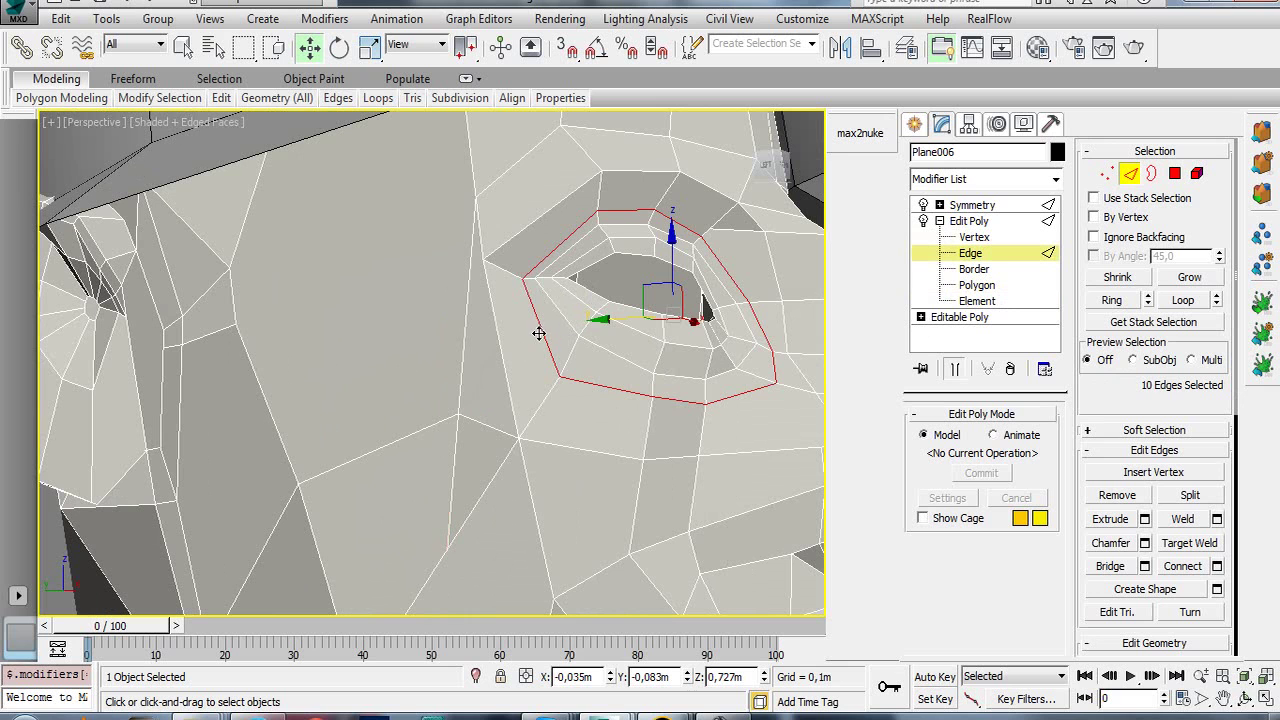
click(539, 333)
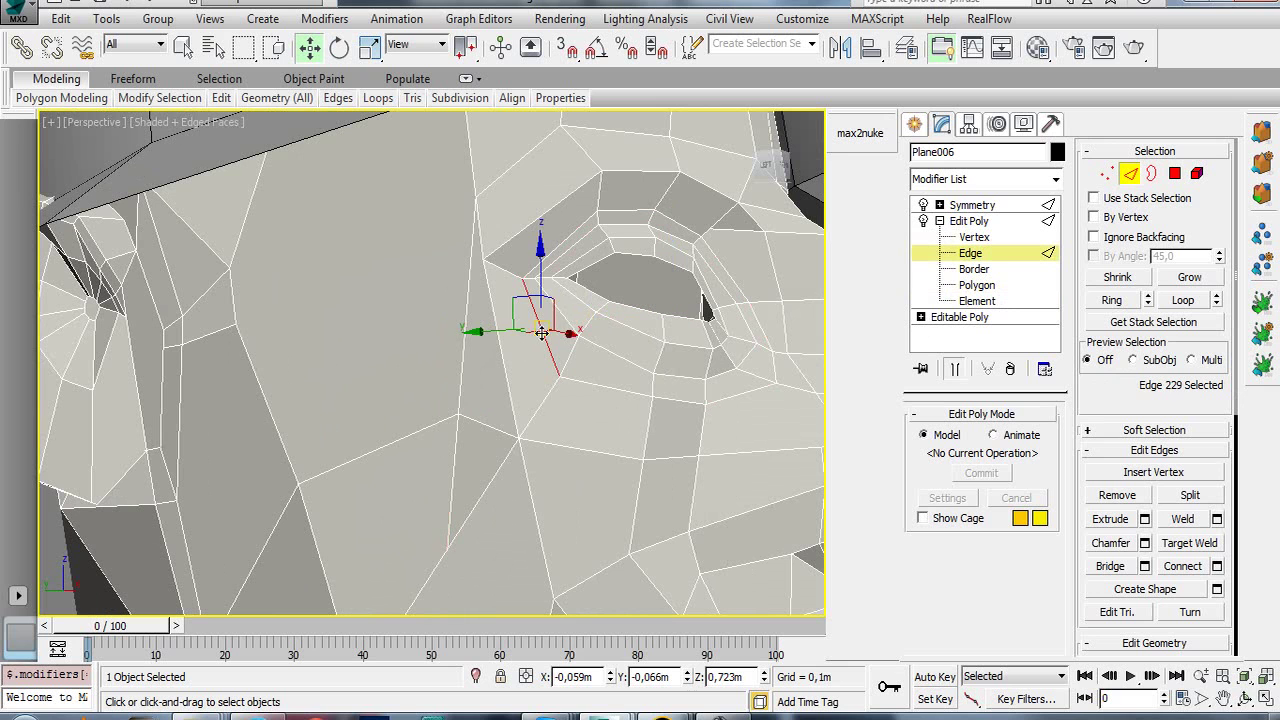
click(1110, 302)
click(1216, 566)
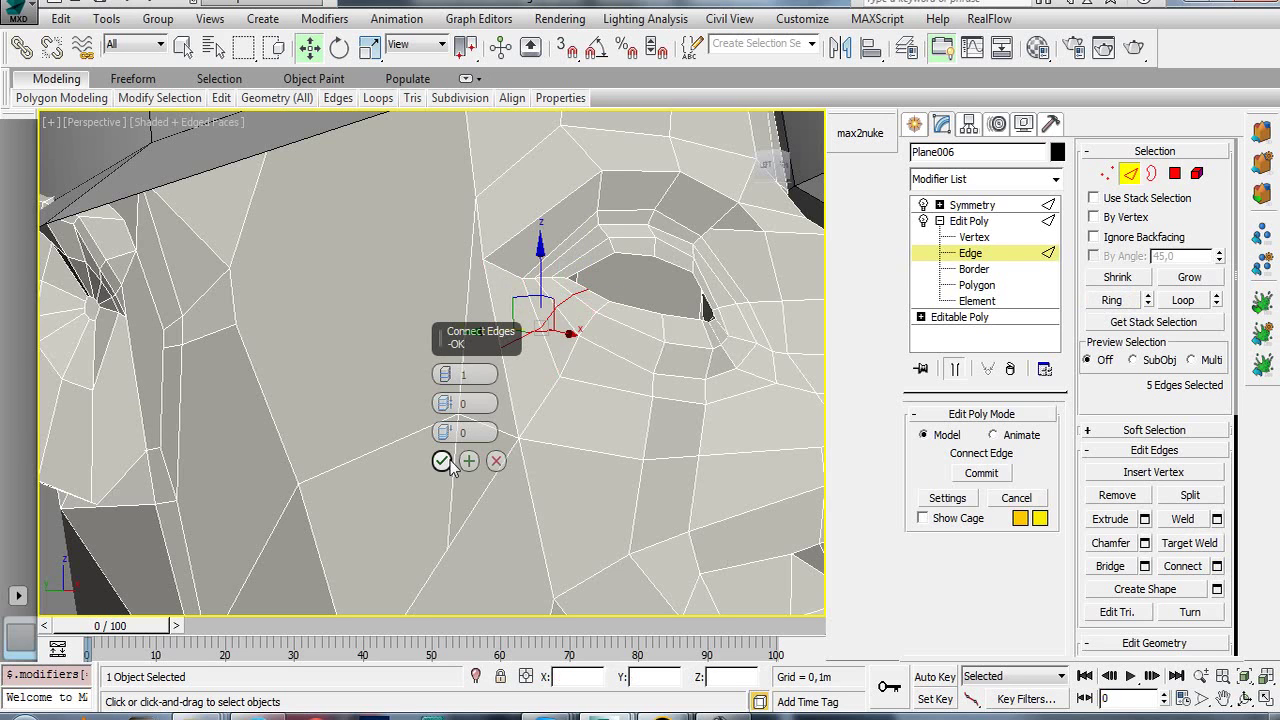
click(442, 461)
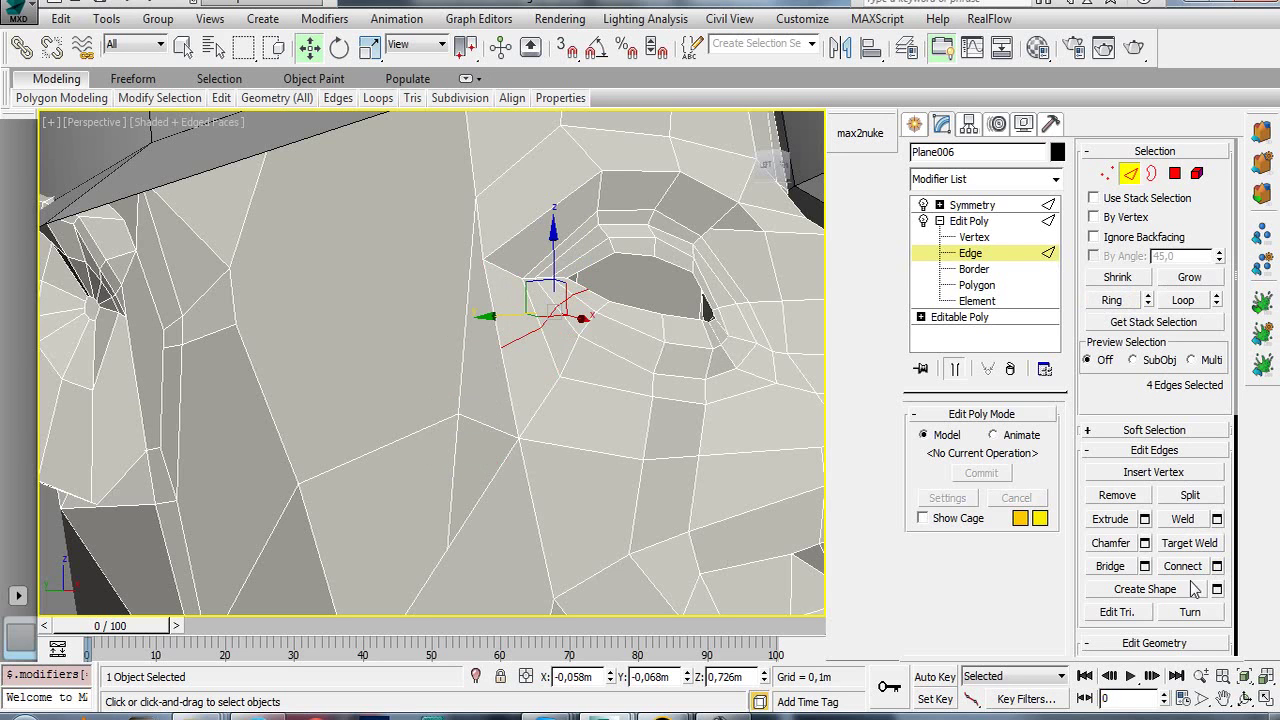
- Cut a new edge from the new loop diagonally down across the cheek
drag(1228, 540, 1232, 300)
click(1195, 622)
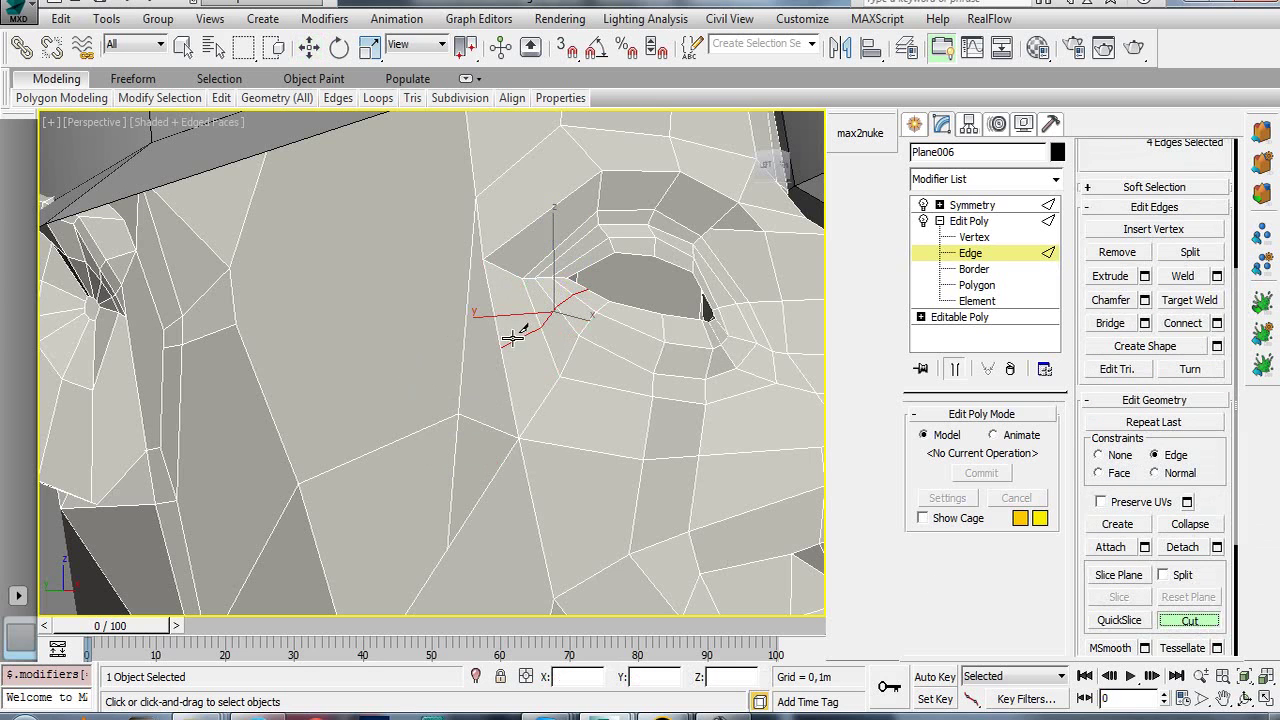
click(464, 357)
click(273, 418)
right_click(349, 344)
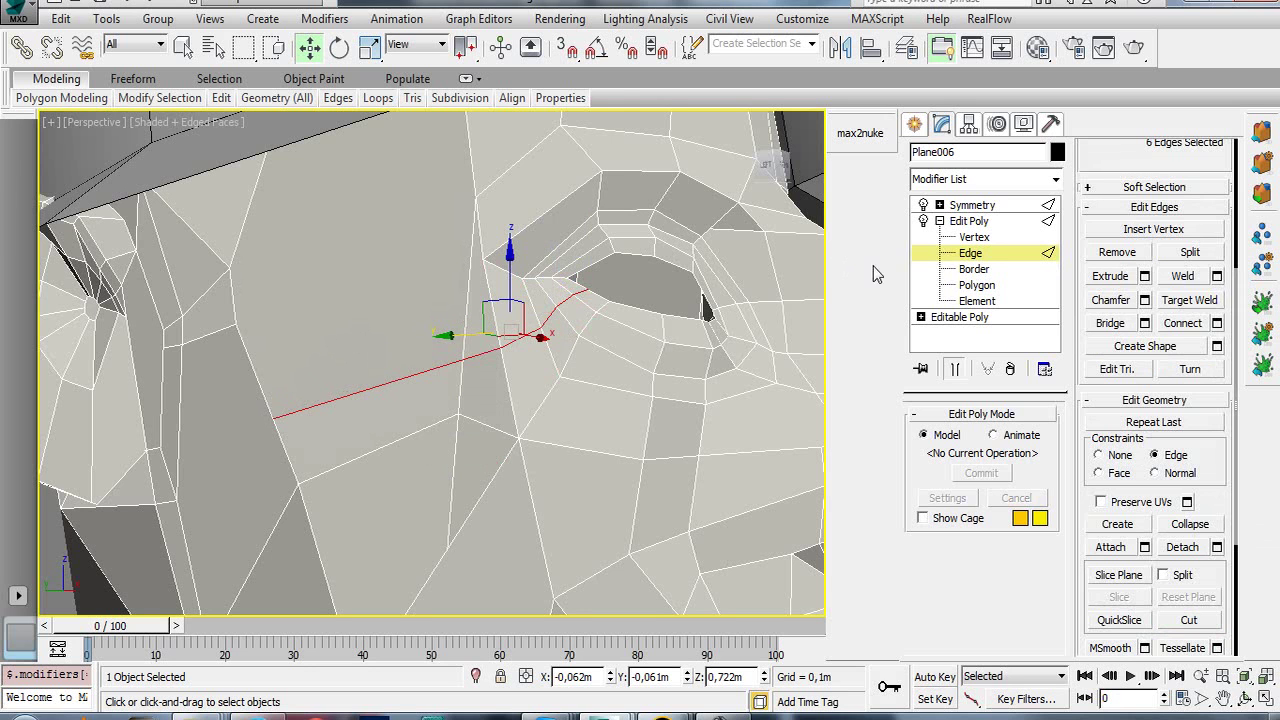
click(960, 237)
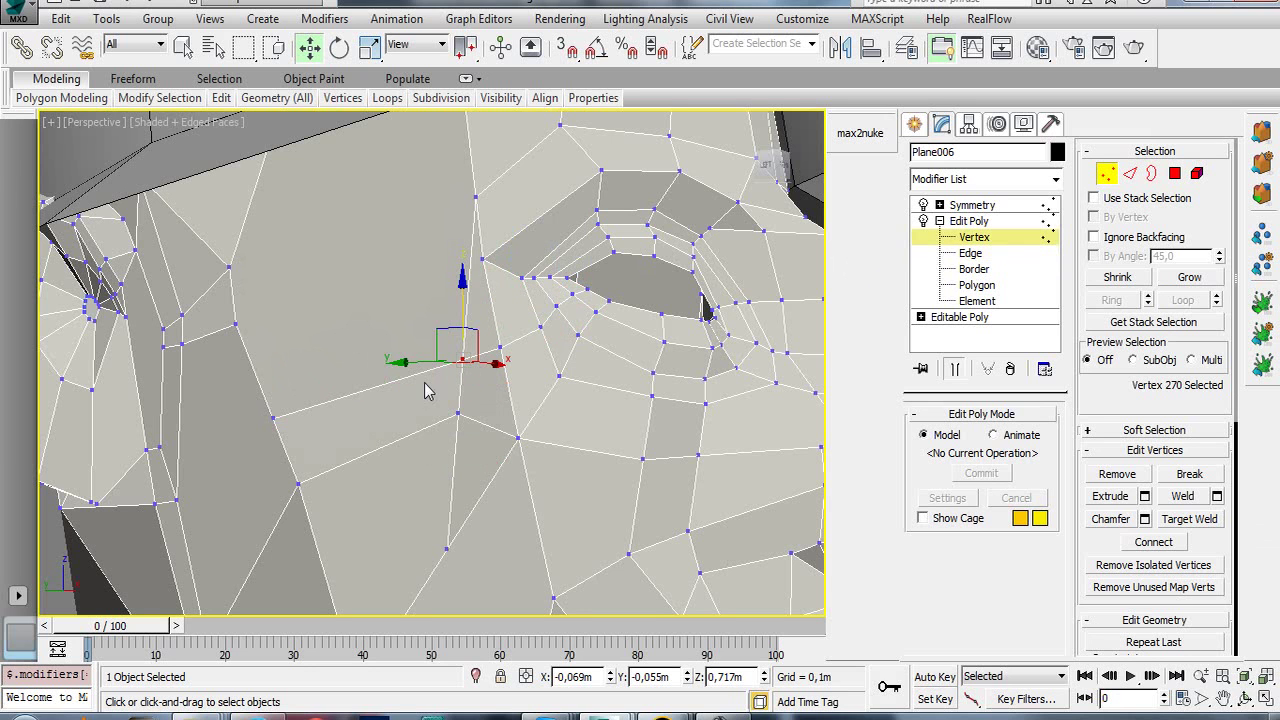
drag(408, 363, 362, 375)
click(453, 414)
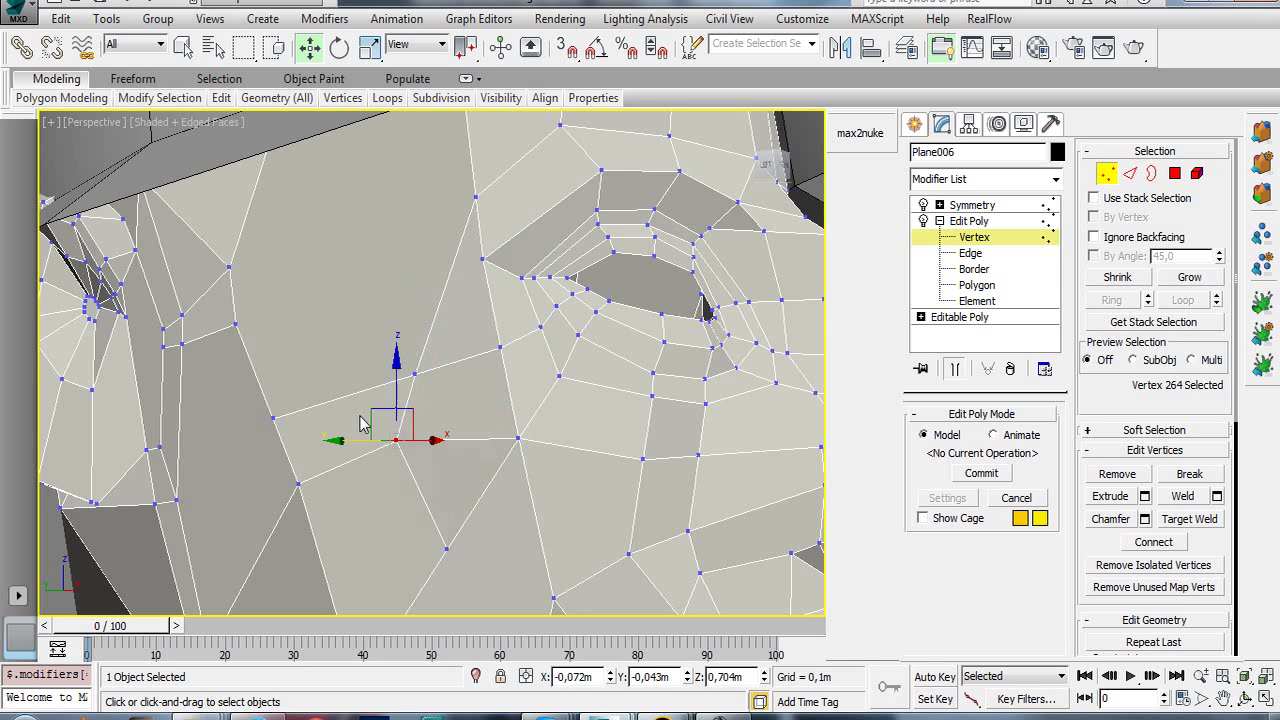
scroll(357, 425, down, 5)
scroll(370, 422, up, 1)
scroll(459, 398, up, 1)
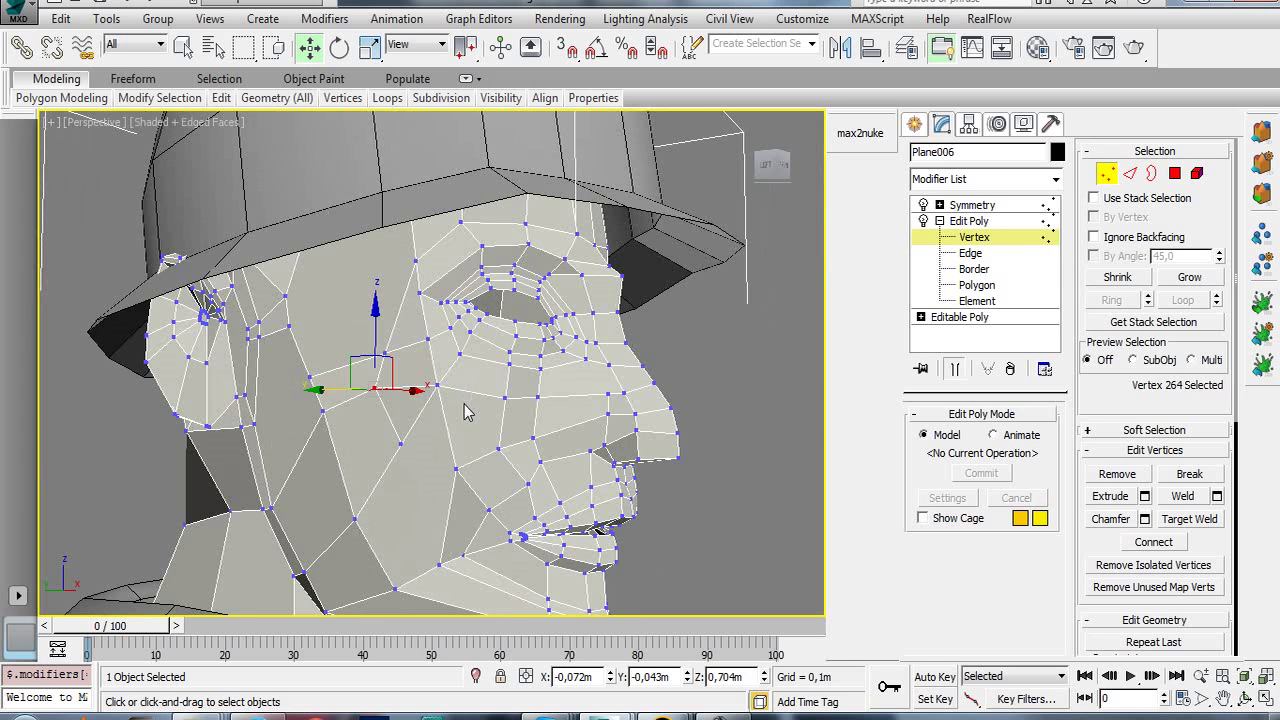
mouse_move(471, 402)
alt+middle_down()
mouse_move(424, 380)
mouse_move(443, 337)
mouse_move(429, 420)
mouse_move(401, 447)
mouse_move(415, 445)
mouse_move(420, 420)
mouse_move(397, 423)
mouse_move(404, 392)
mouse_move(395, 402)
alt+middle_up()
scroll(420, 420, up, 5)
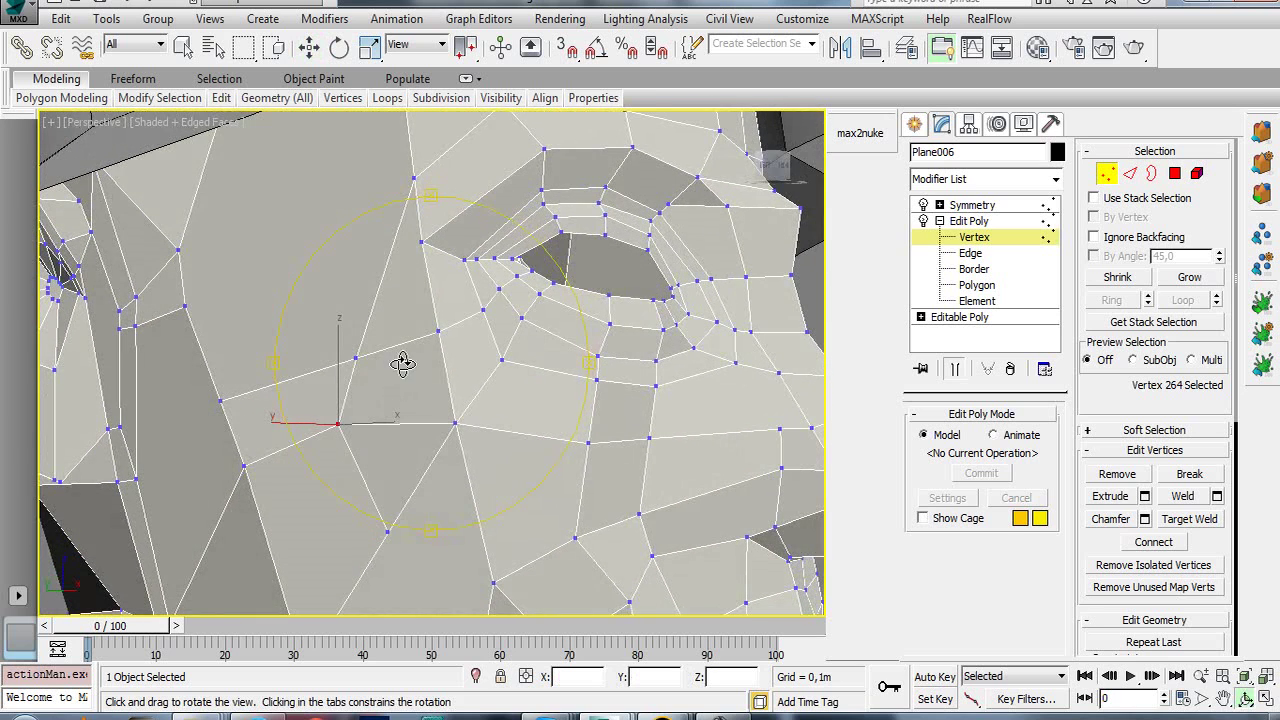
key(w)
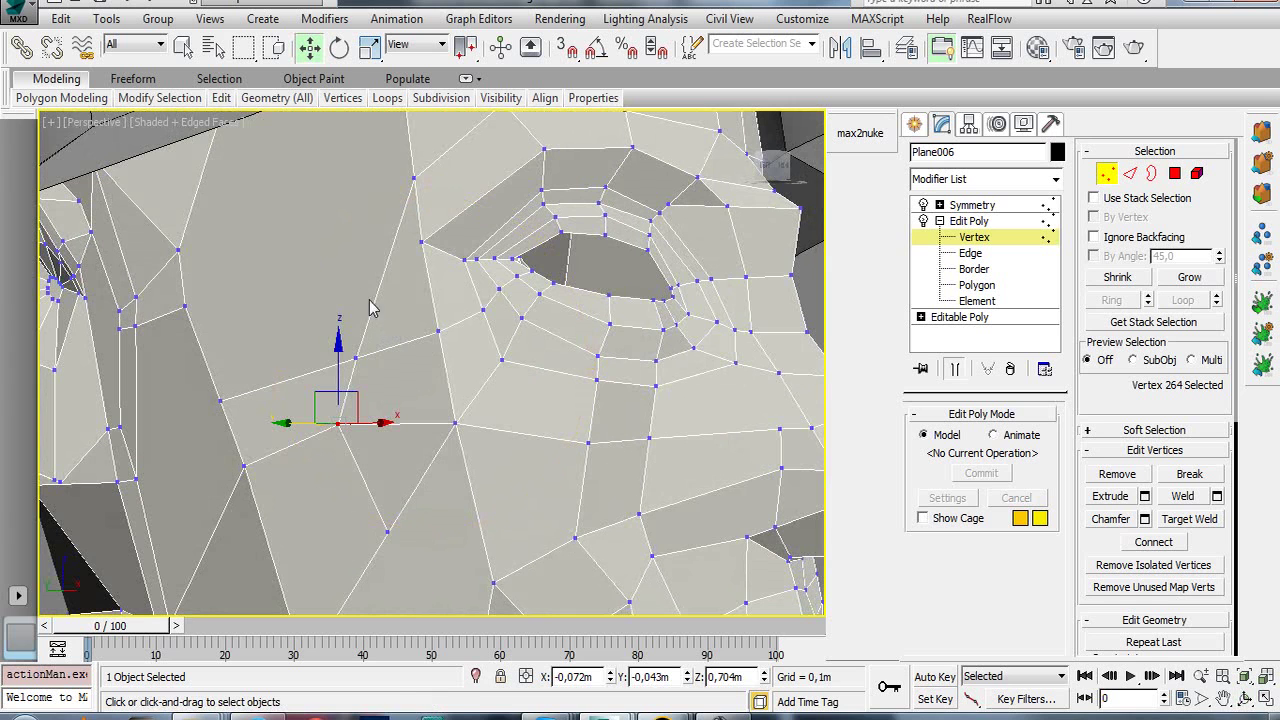
alt+middle_drag(370, 307, 357, 289)
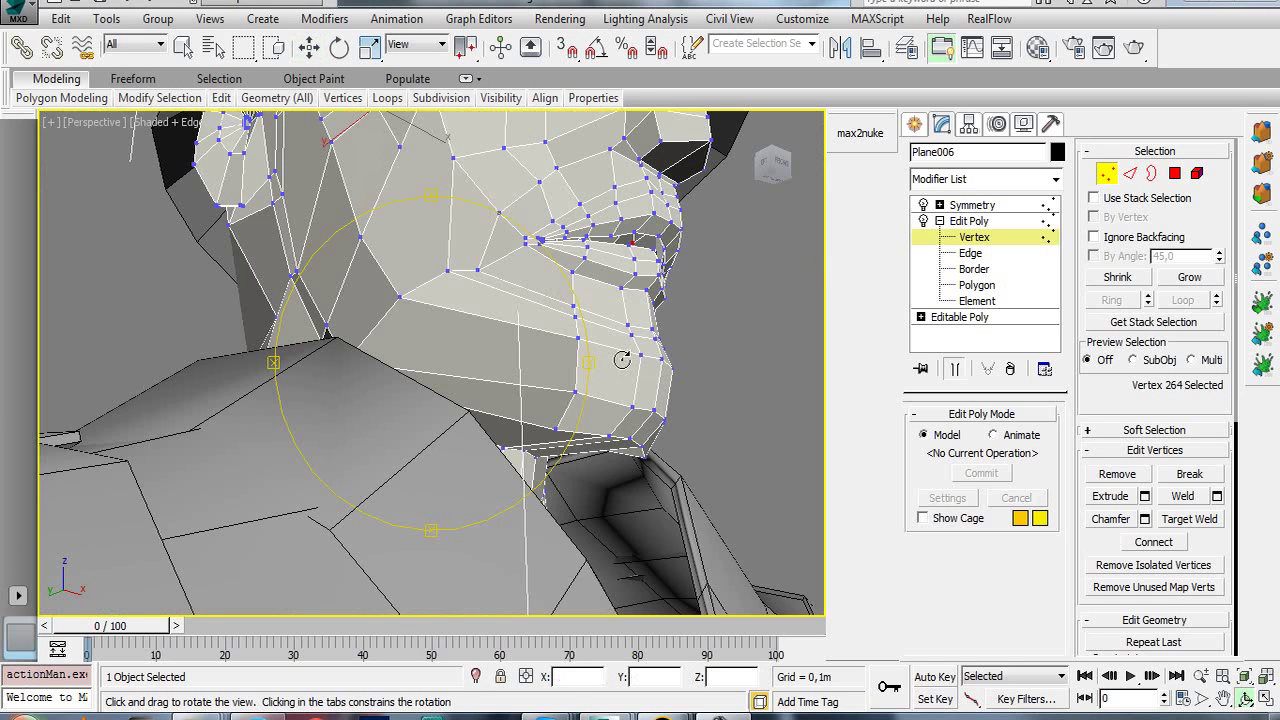
alt+middle_drag(622, 359, 521, 372)
key(w)
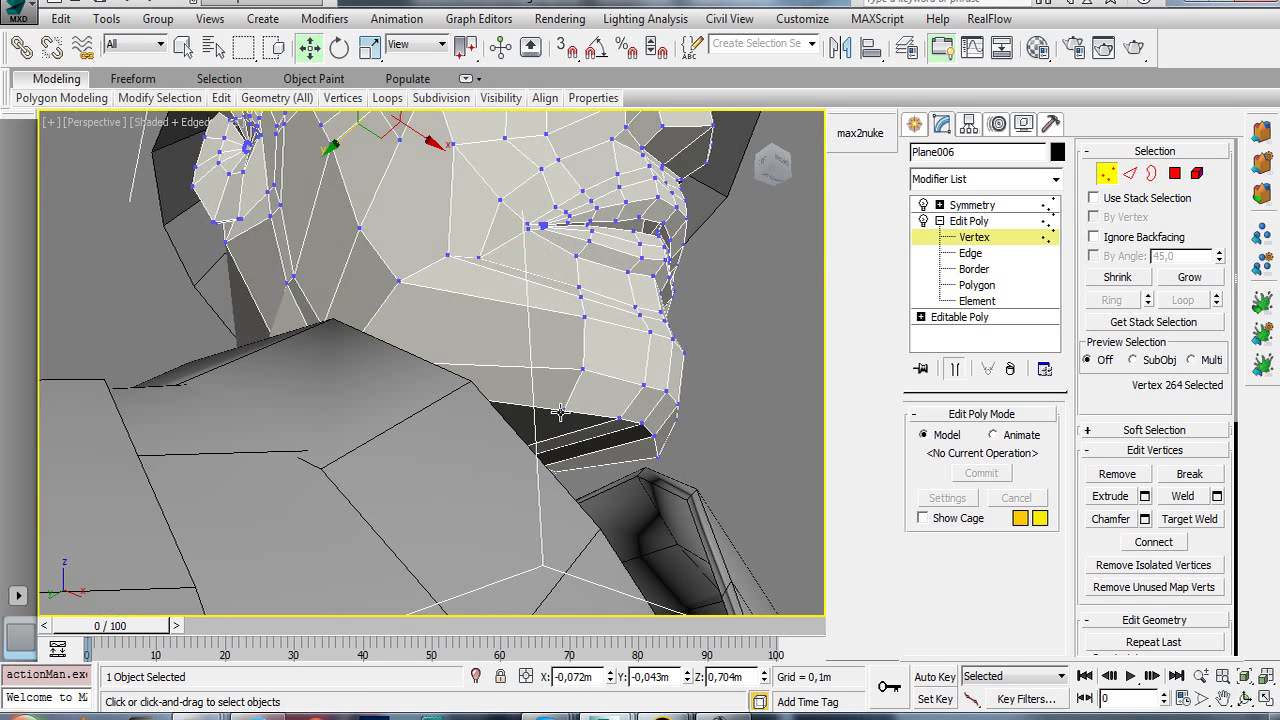
alt+middle_drag(603, 447, 399, 403)
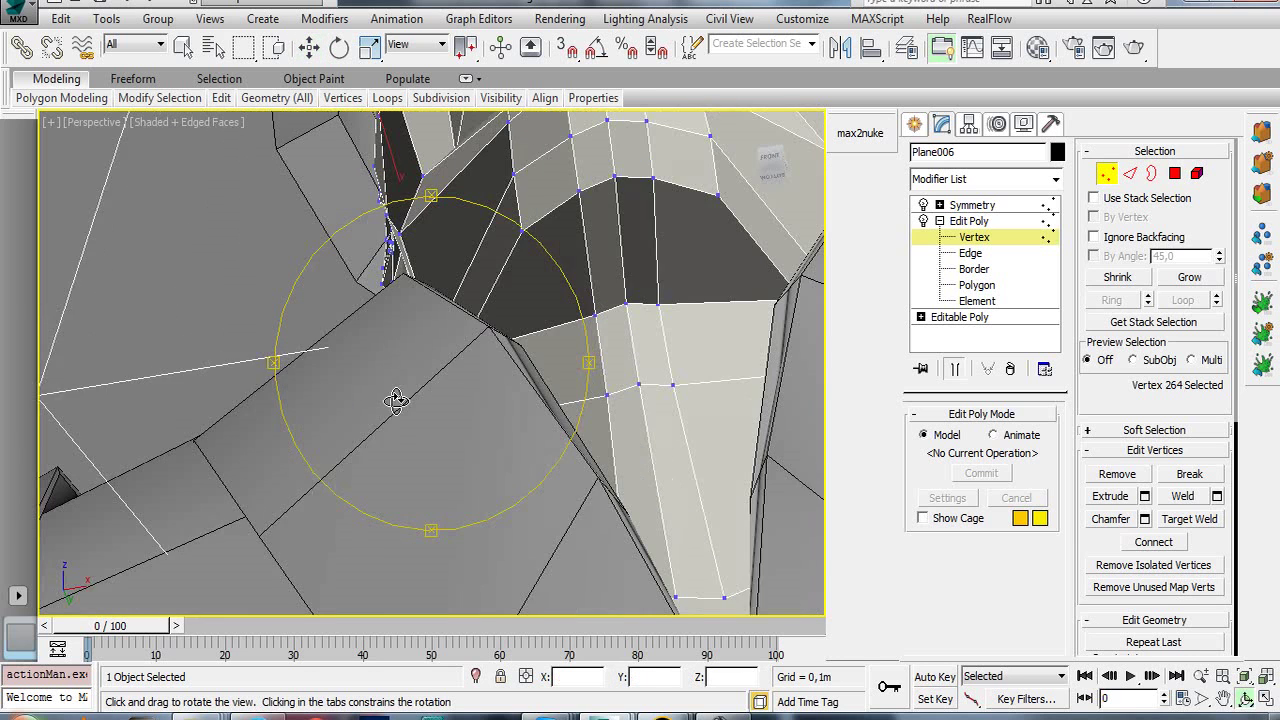
key(w)
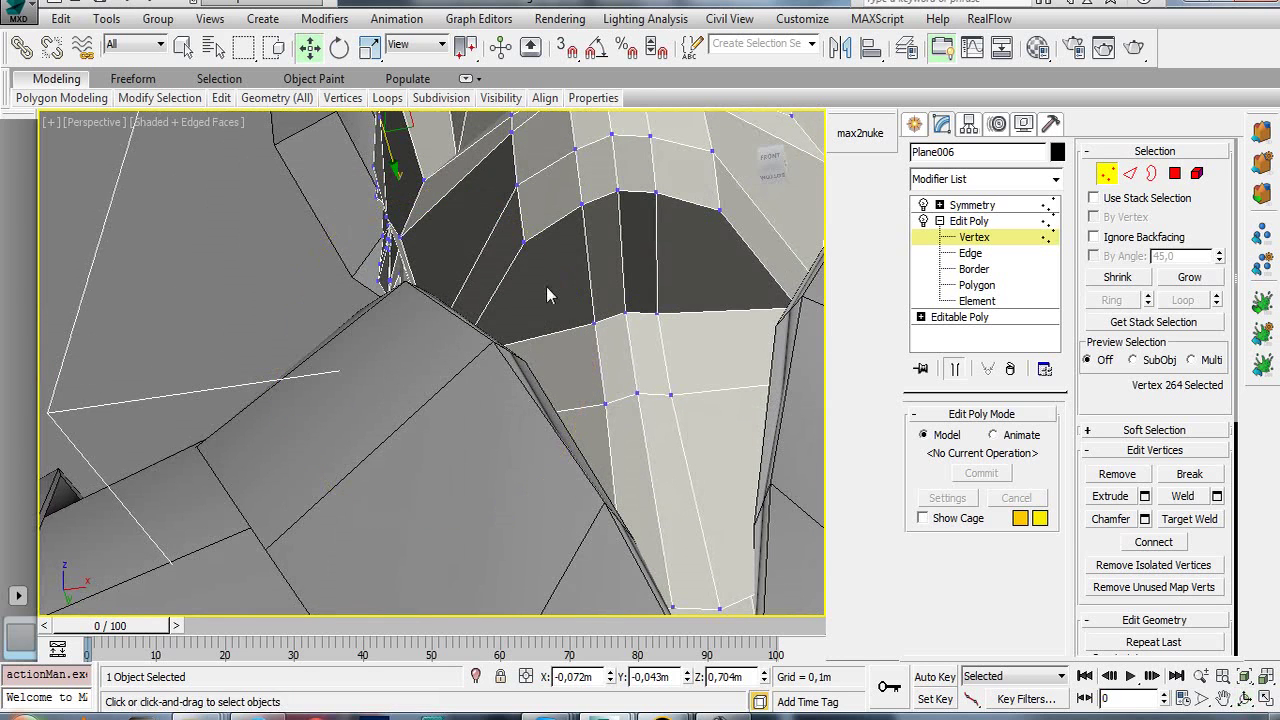
mouse_move(526, 241)
alt+middle_down()
mouse_move(520, 364)
mouse_move(462, 358)
alt+middle_up()
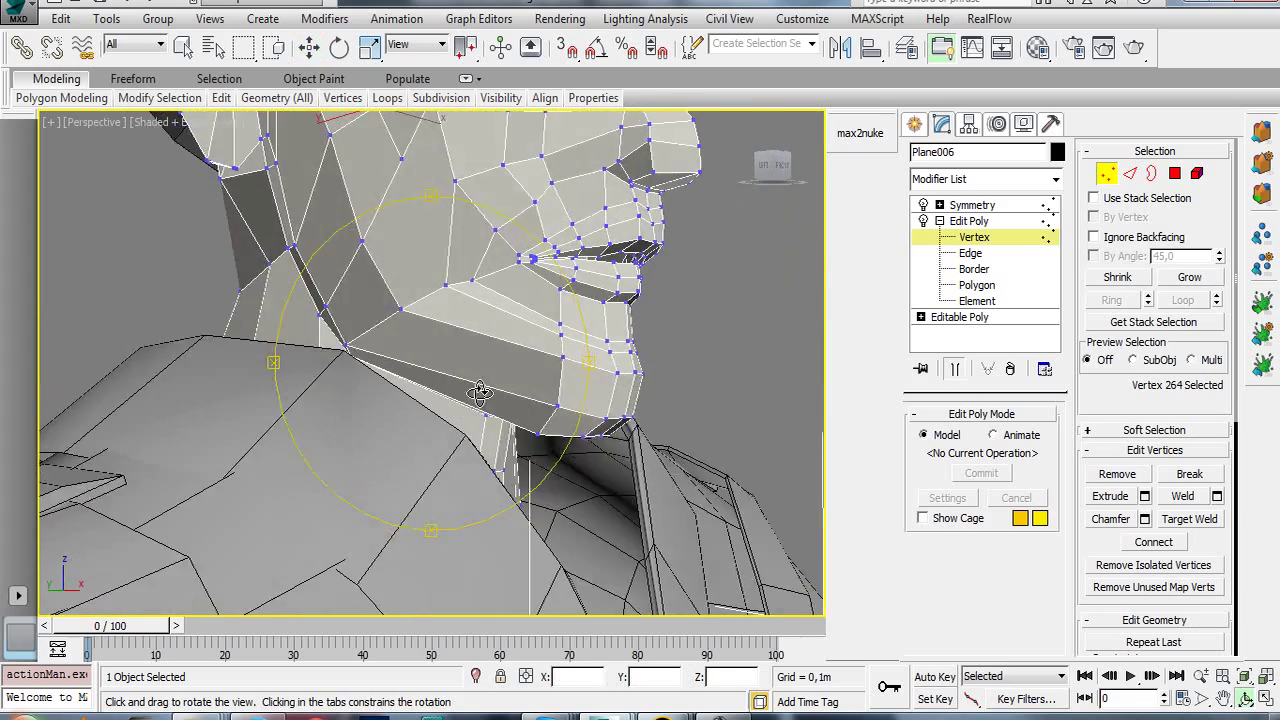
right_click(392, 258)
click(540, 82)
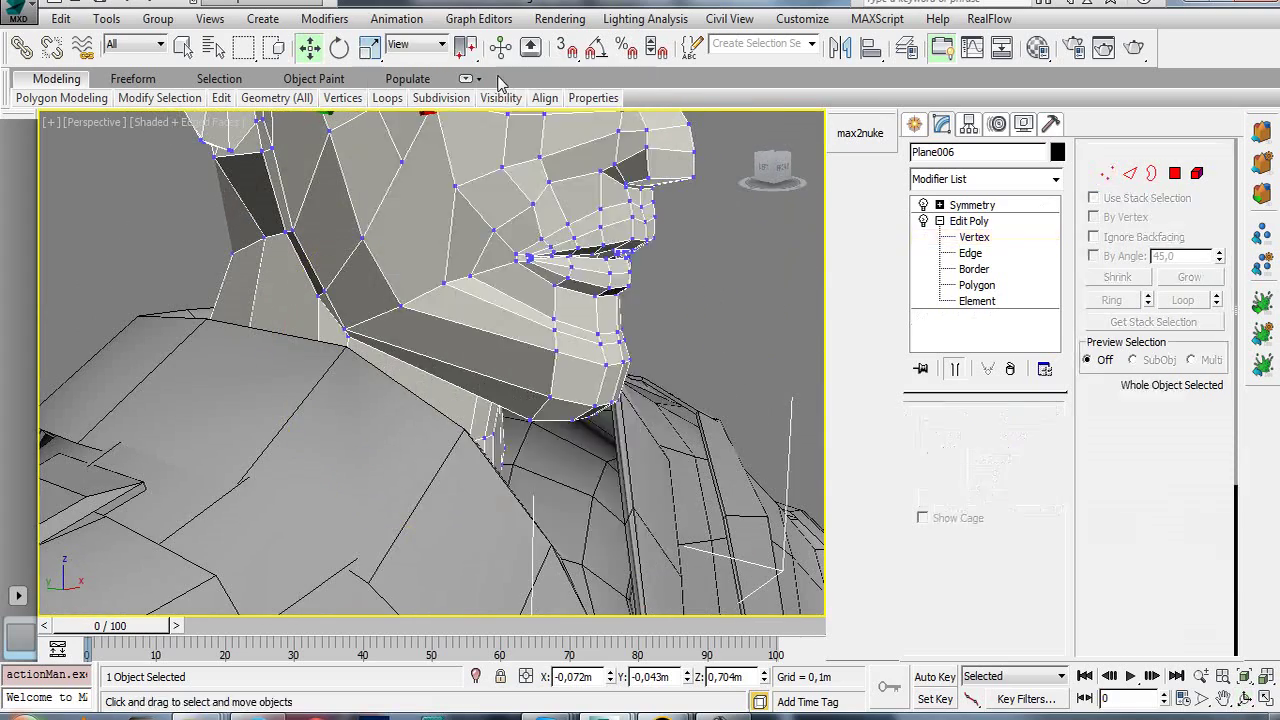
mouse_move(442, 391)
mouse_down()
mouse_move(404, 308)
mouse_move(443, 374)
mouse_move(459, 447)
mouse_move(443, 420)
mouse_up()
right_click(443, 420)
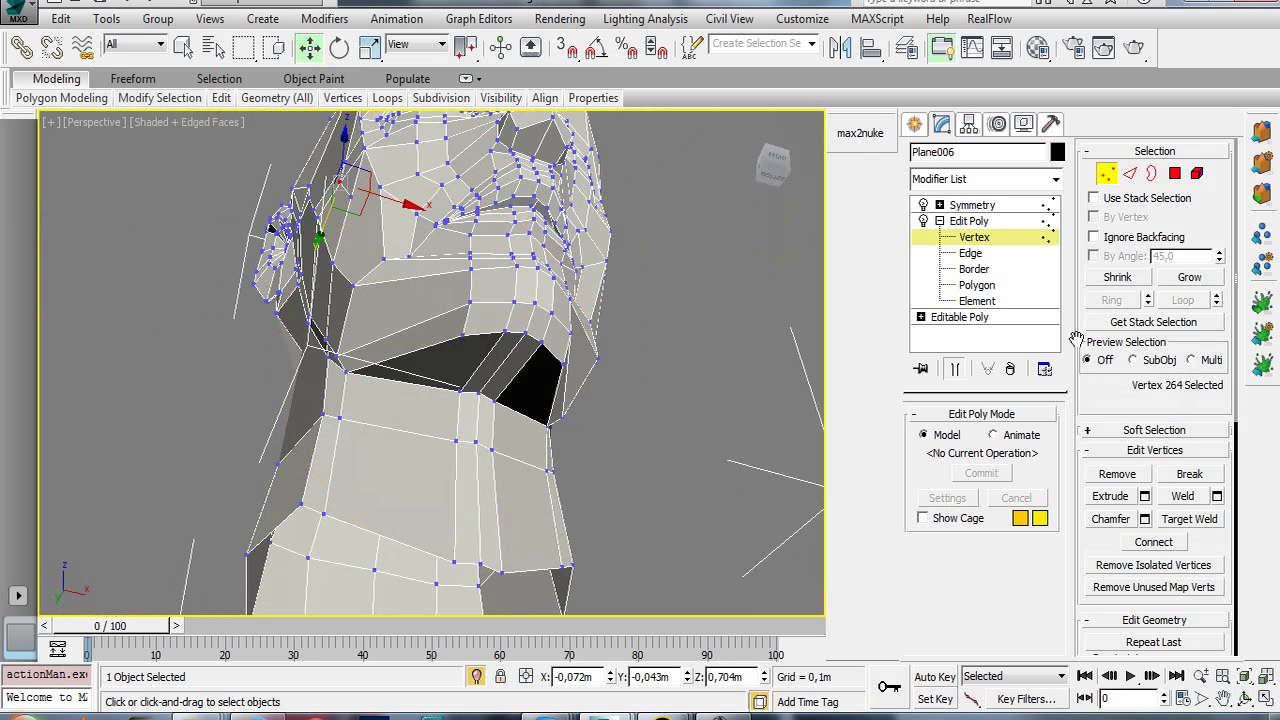
- Connect three front neck edges using Pinch 0 and 2 segments
click(1127, 175)
click(375, 532)
ctrl+click(409, 425)
ctrl+click(423, 384)
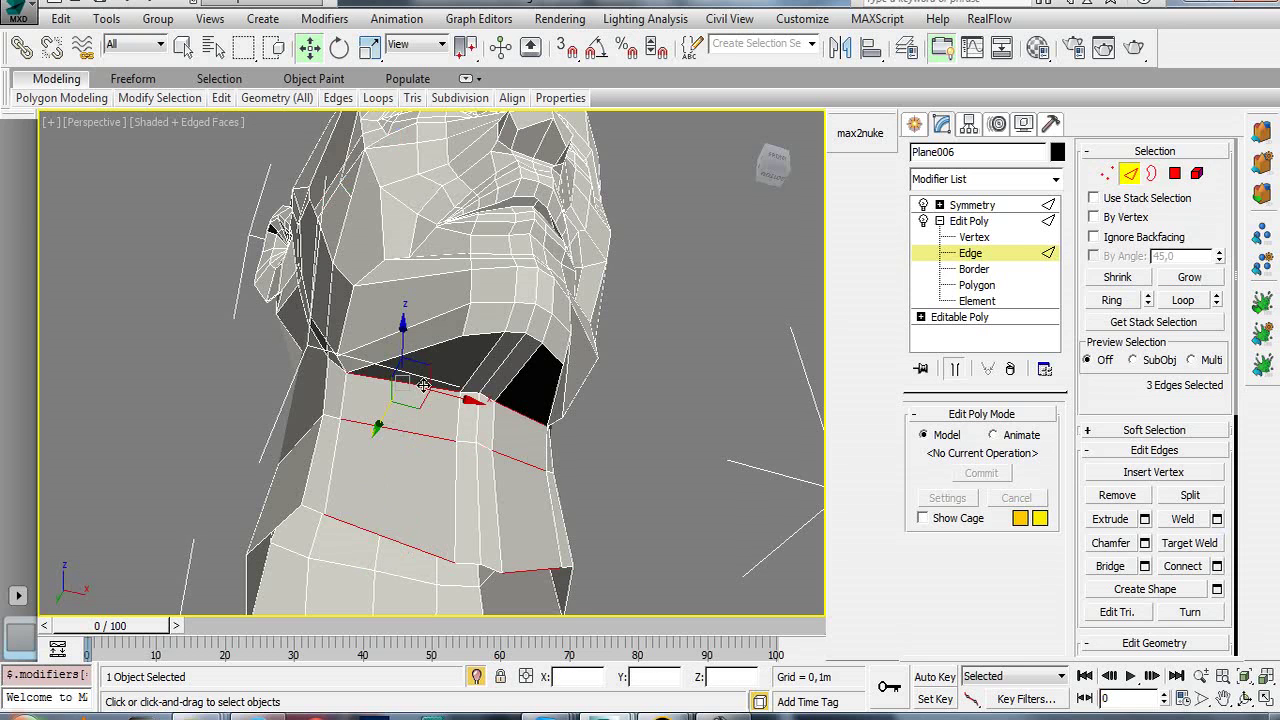
scroll(1224, 588, down, 2)
scroll(1200, 550, down, 2)
scroll(1170, 500, down, 2)
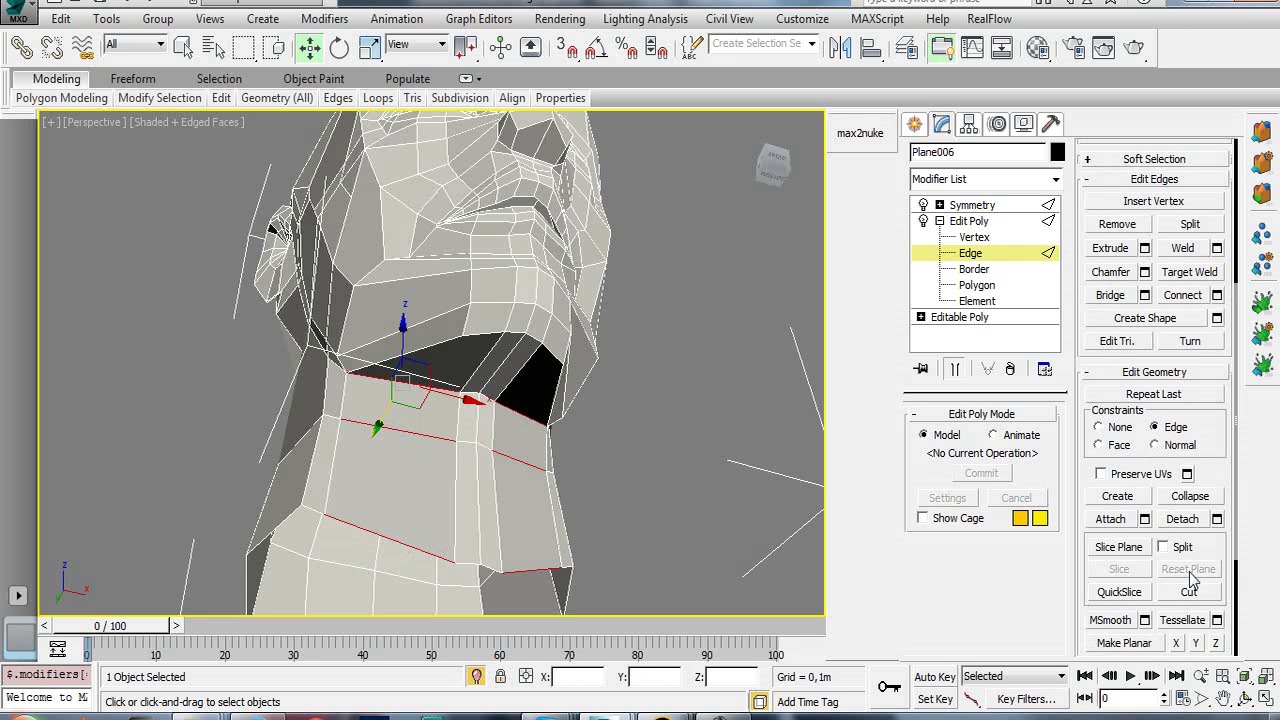
click(1217, 295)
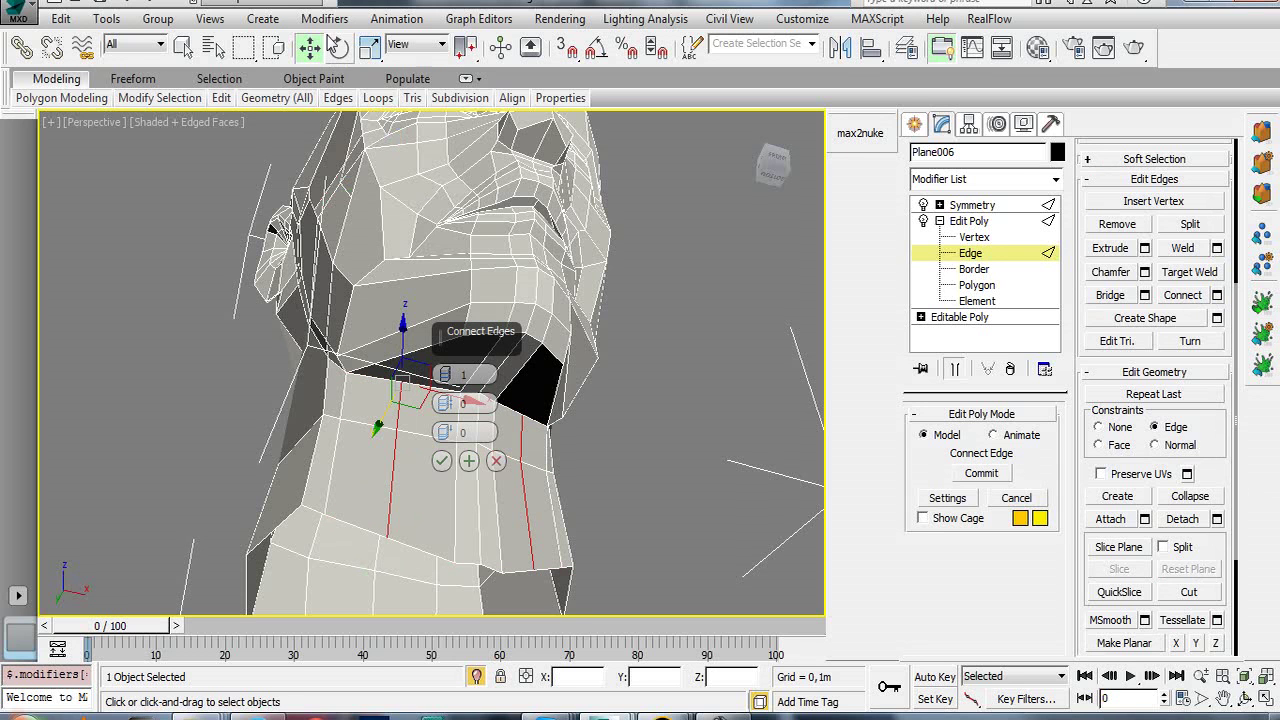
right_click(446, 404)
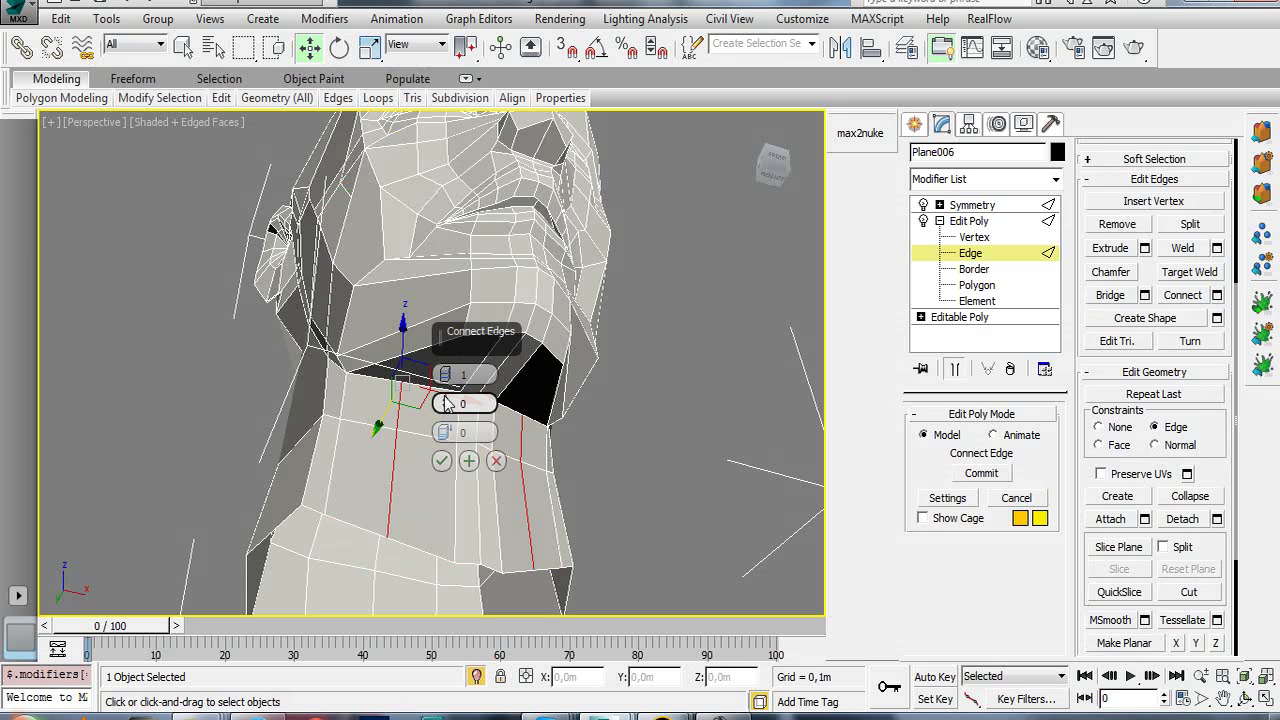
drag(446, 374, 446, 362)
mouse_move(400, 400)
alt+middle_down()
mouse_move(412, 432)
mouse_move(283, 443)
mouse_move(263, 523)
mouse_move(391, 457)
mouse_move(384, 487)
mouse_move(377, 466)
mouse_move(405, 420)
mouse_move(380, 343)
mouse_move(434, 371)
alt+middle_up()
click(441, 460)
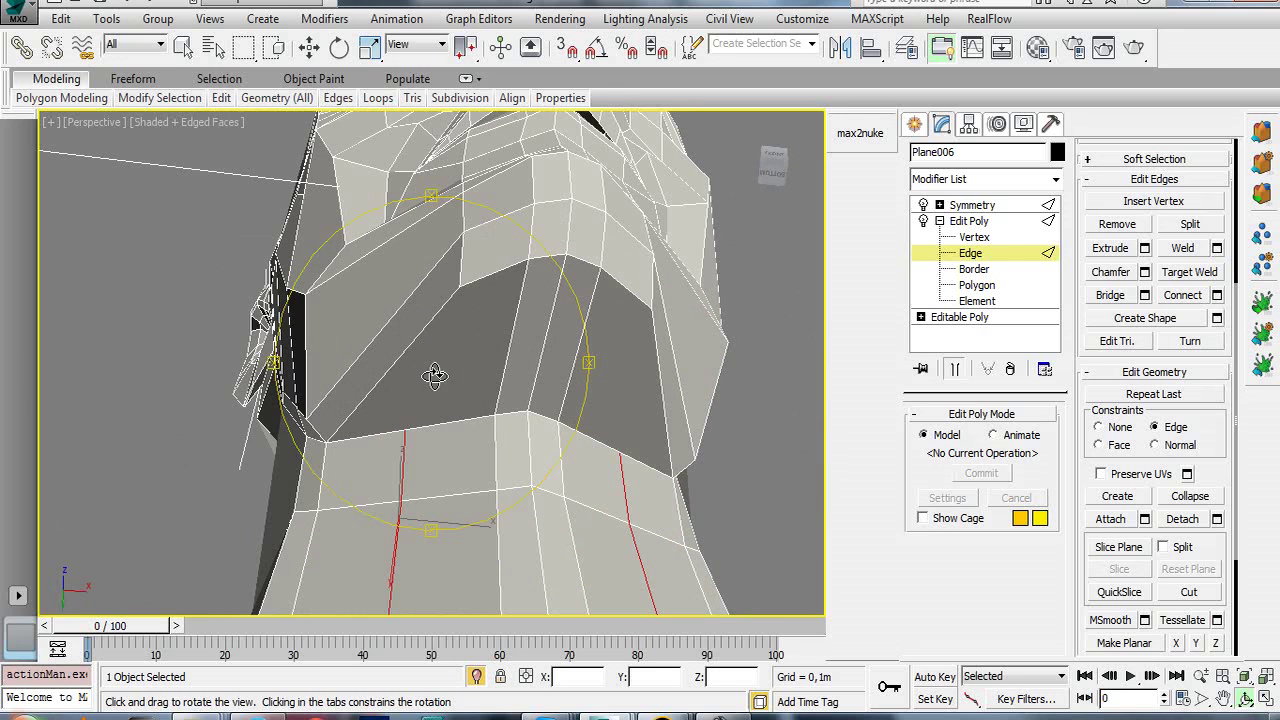
- Cut a new edge from the top of the neck up to the jaw
key(w)
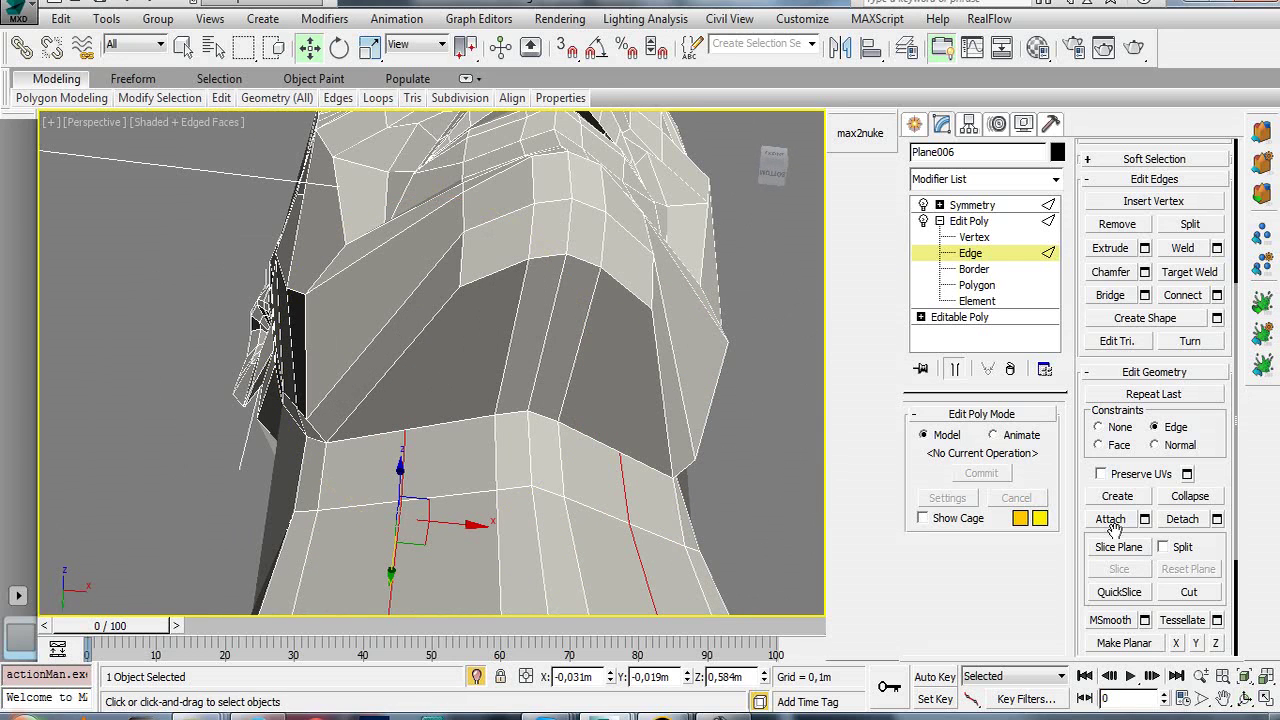
click(1189, 592)
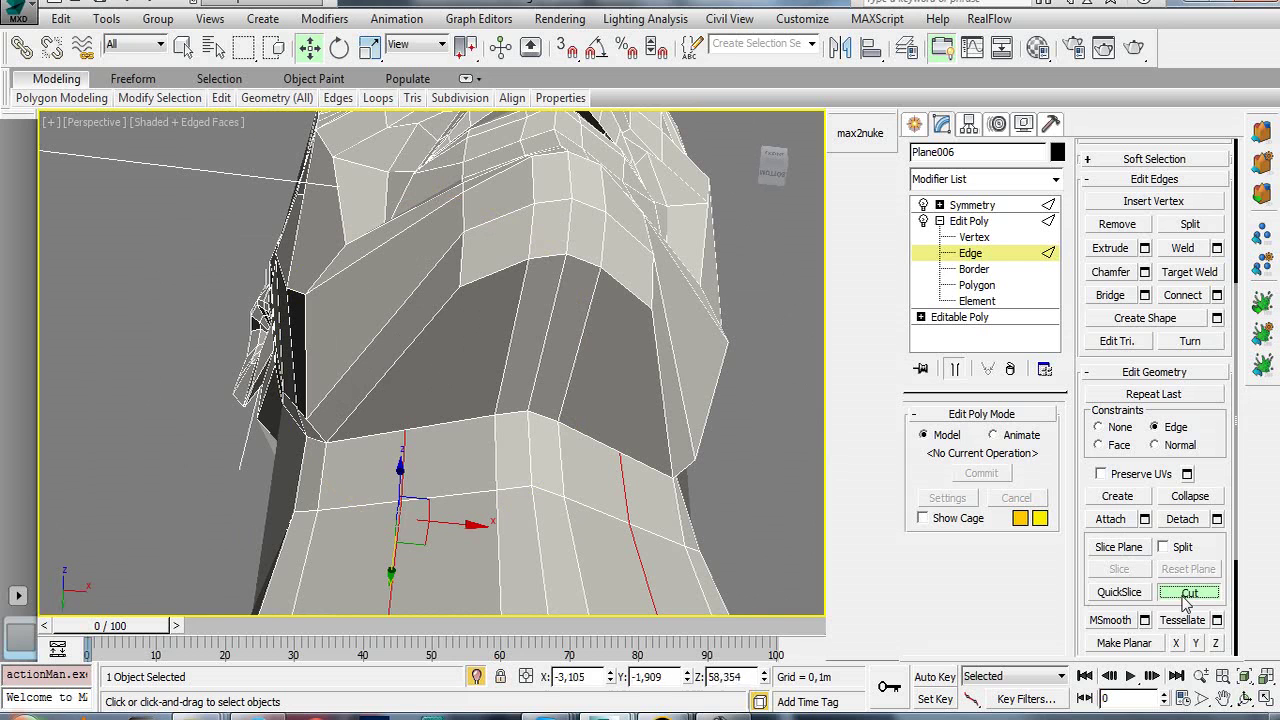
click(403, 430)
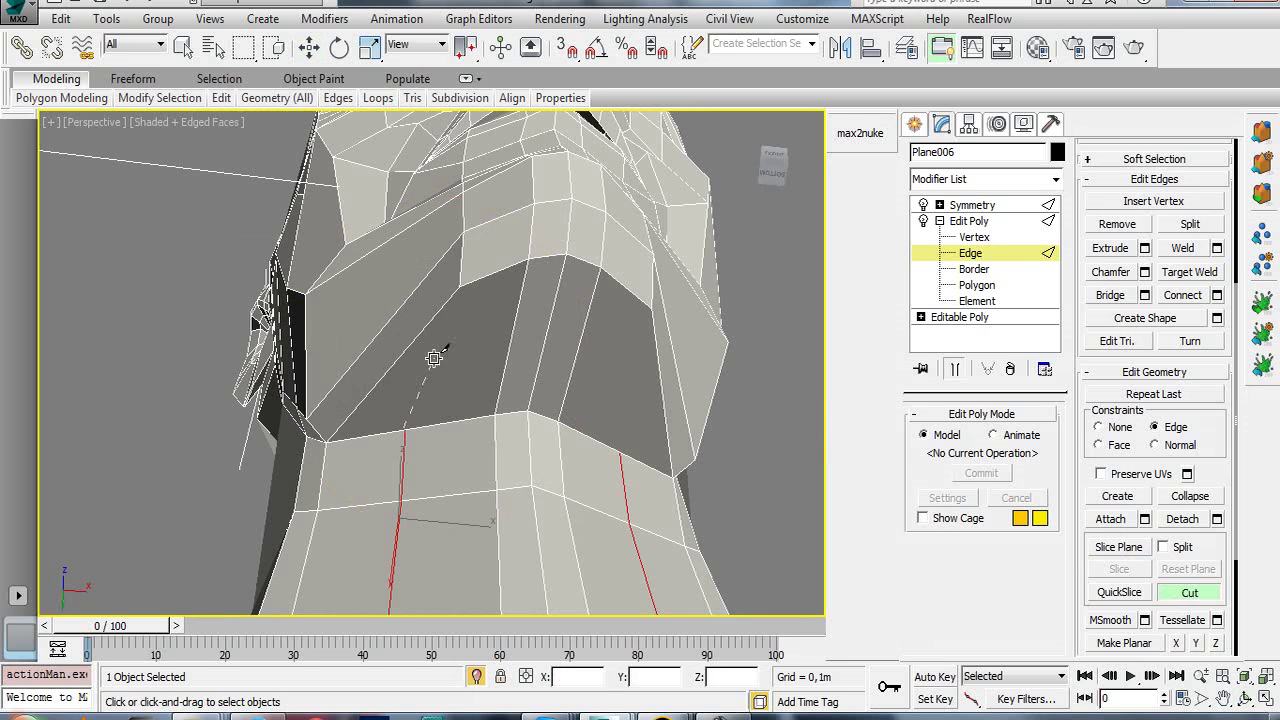
click(461, 287)
right_click(480, 381)
- Select the edge along the jaw's underside and extend it into an edge ring
mouse_move(478, 378)
alt+middle_down()
mouse_move(536, 396)
mouse_move(445, 416)
alt+middle_up()
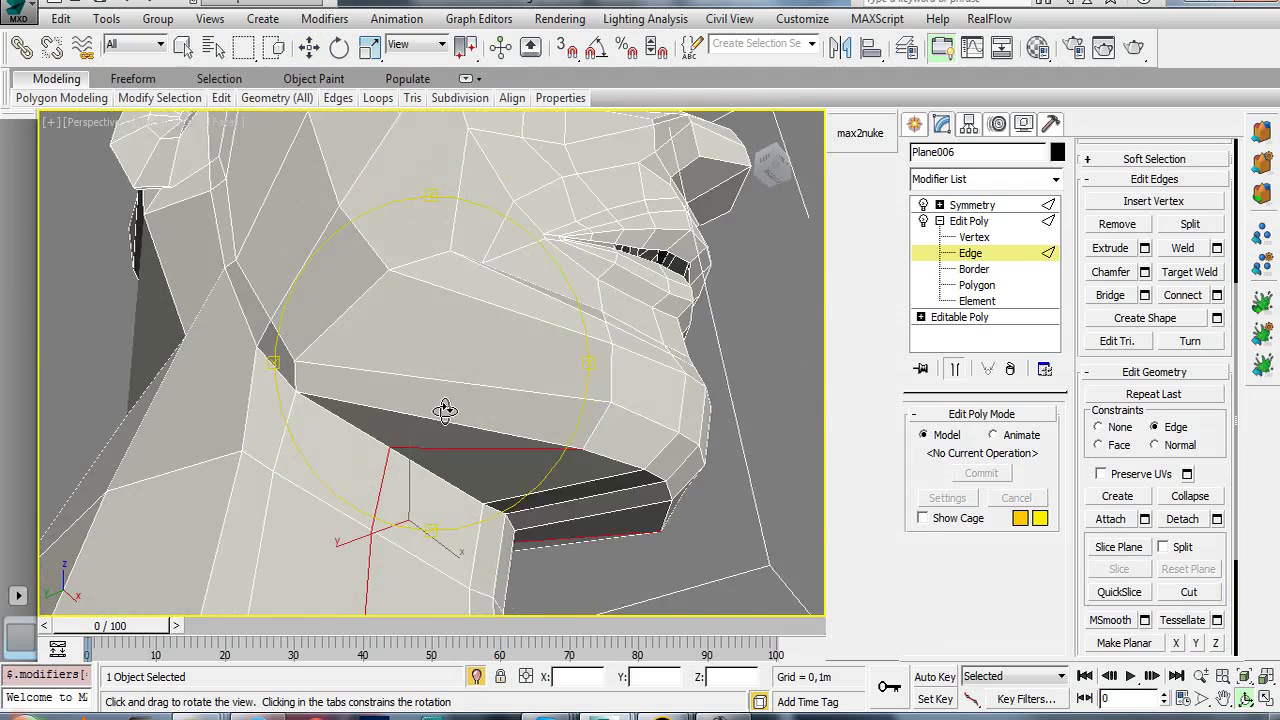
right_click(436, 420)
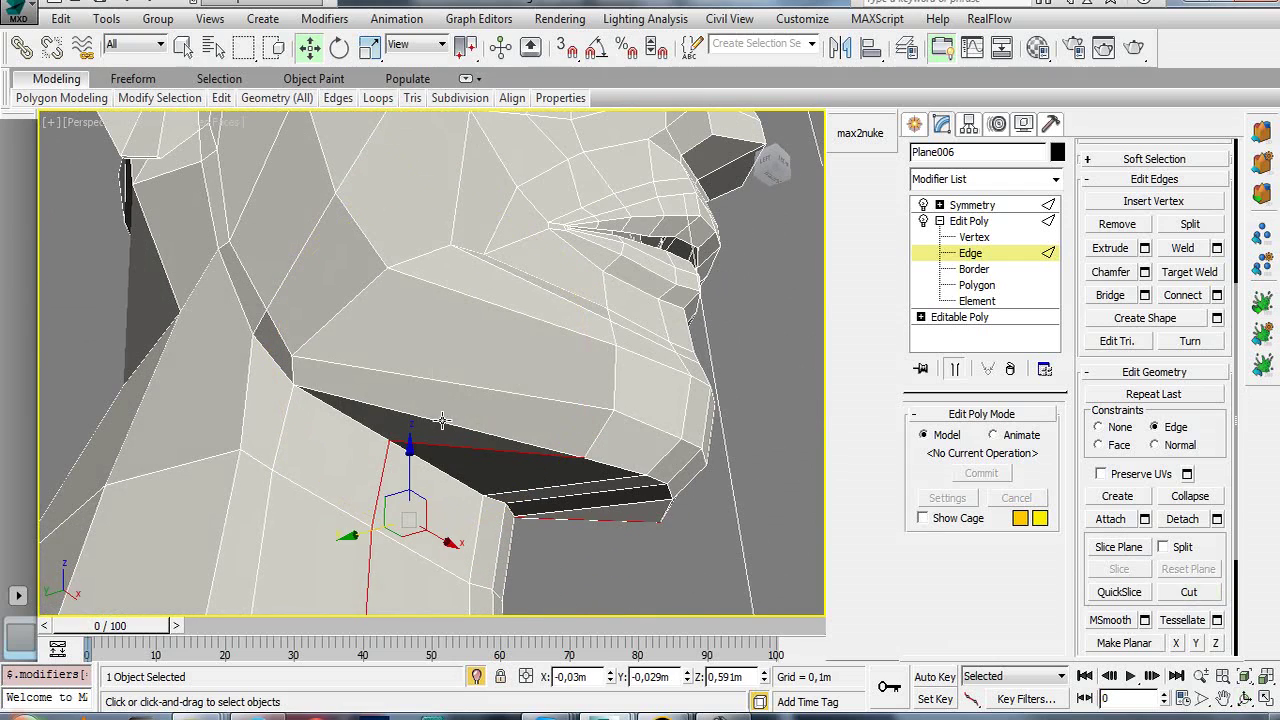
click(442, 421)
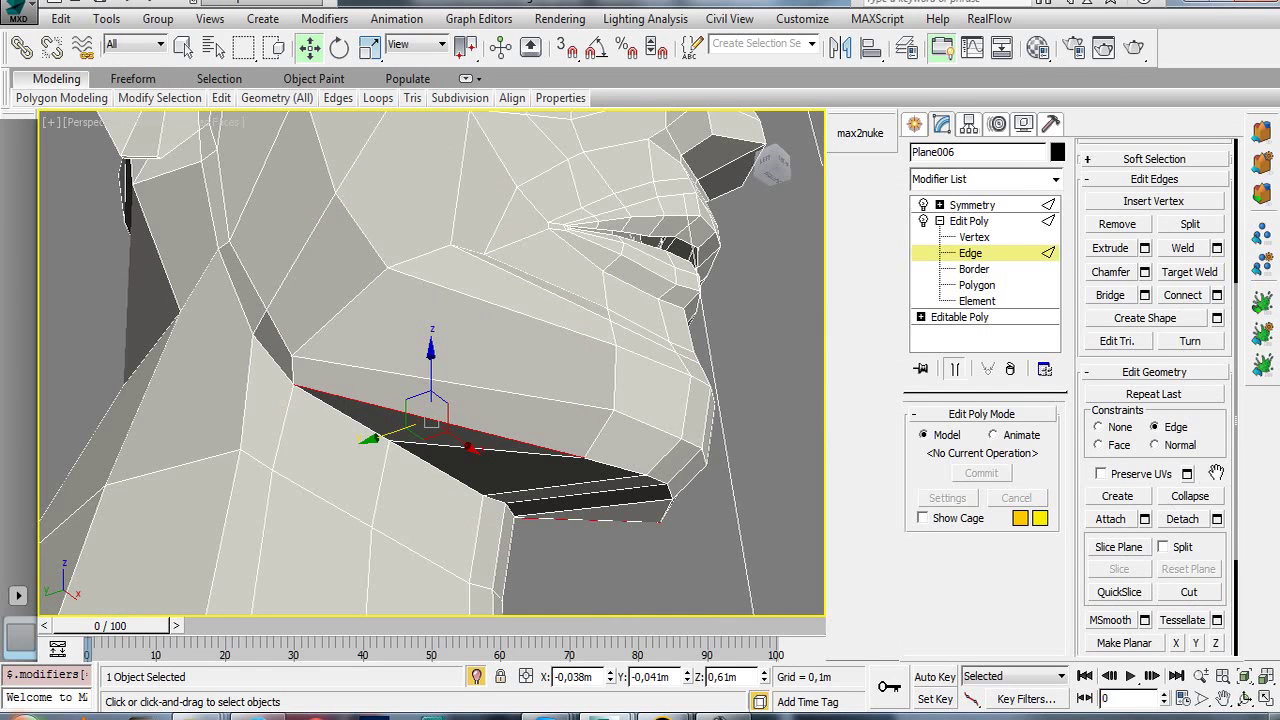
drag(1216, 472, 1230, 298)
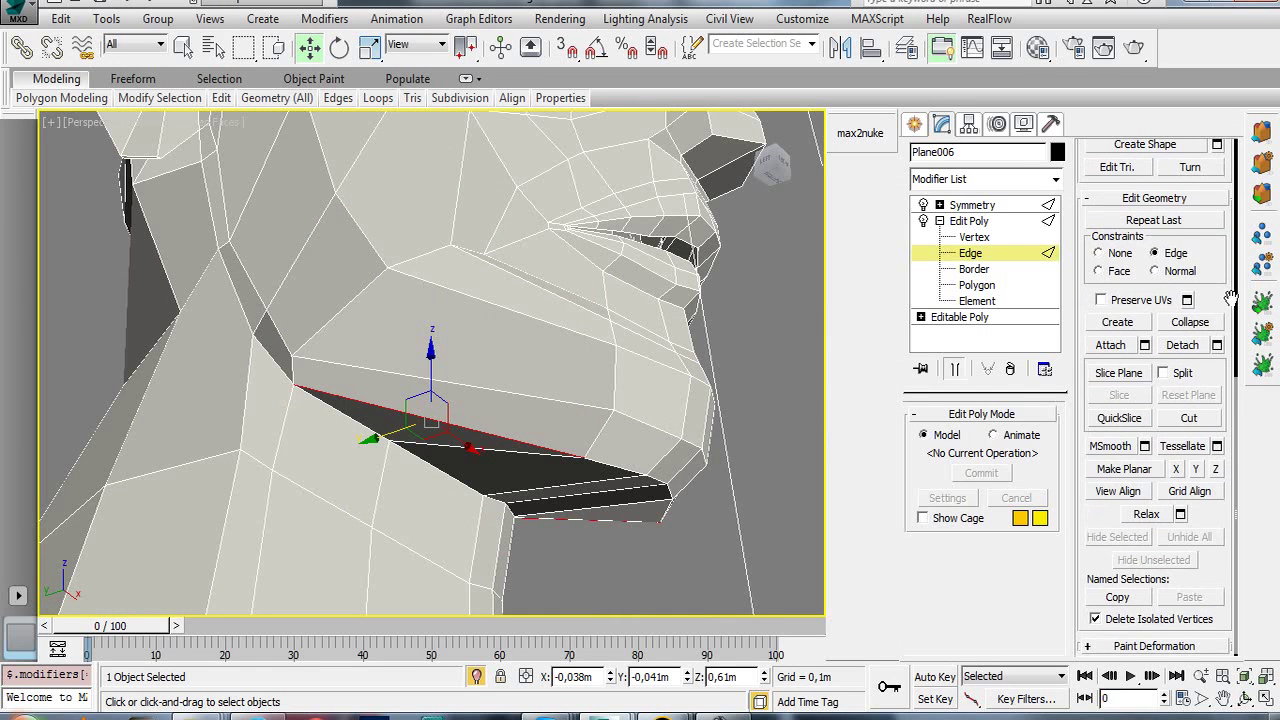
scroll(1230, 298, up, 1)
scroll(1180, 435, up, 5)
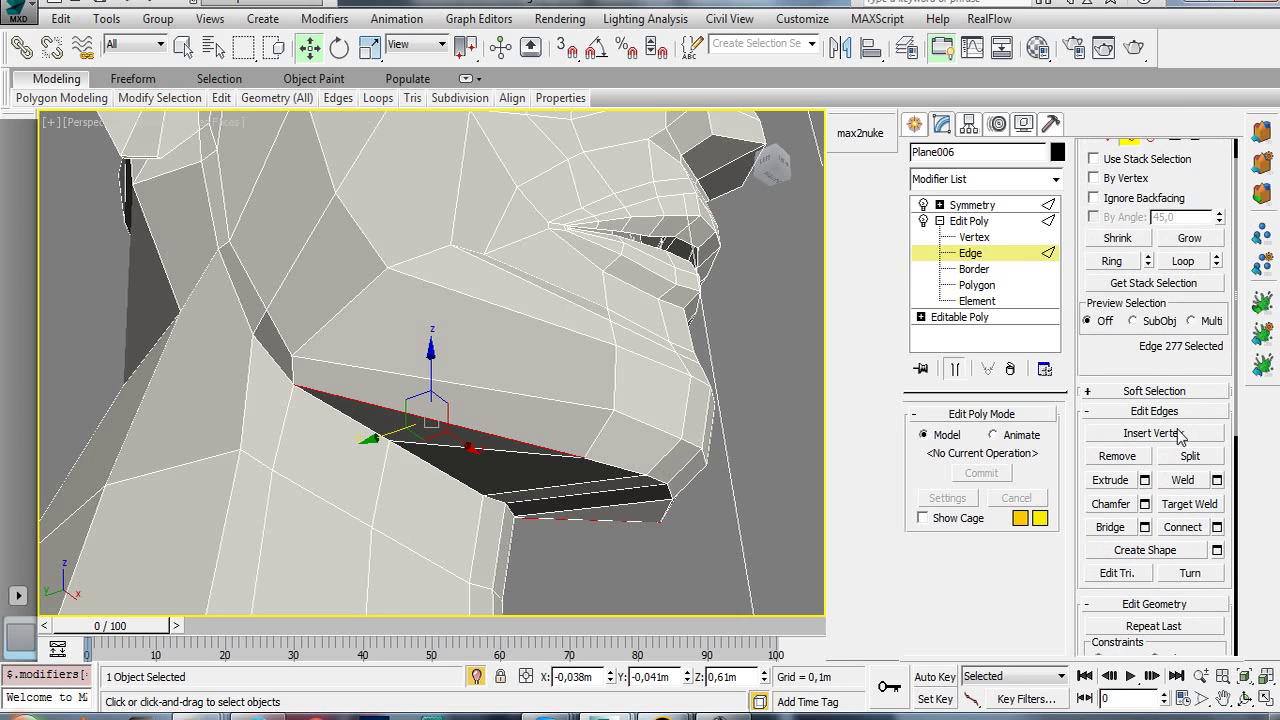
click(1112, 262)
- Connect the ring edges to add a loop dividing the underside of the jaw
mouse_move(480, 291)
alt+middle_down()
mouse_move(461, 263)
mouse_move(865, 383)
alt+middle_up()
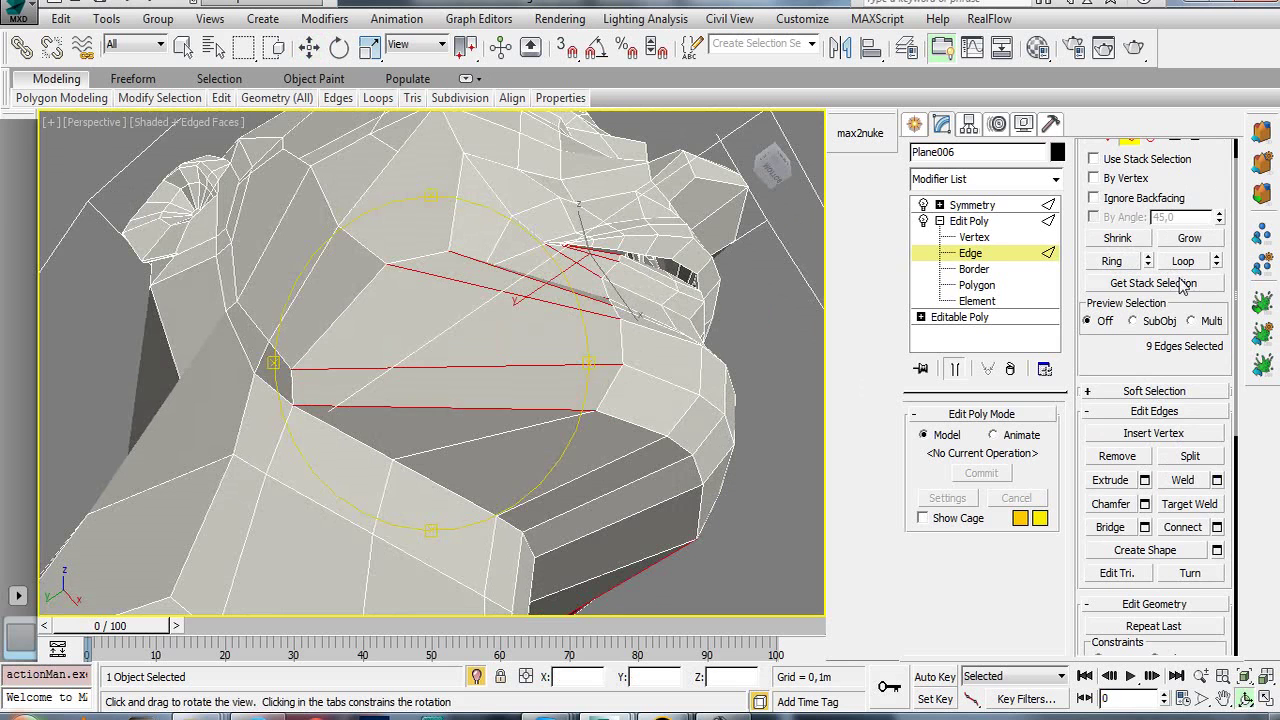
scroll(1226, 570, down, 1)
scroll(1223, 545, down, 2)
scroll(1220, 520, down, 1)
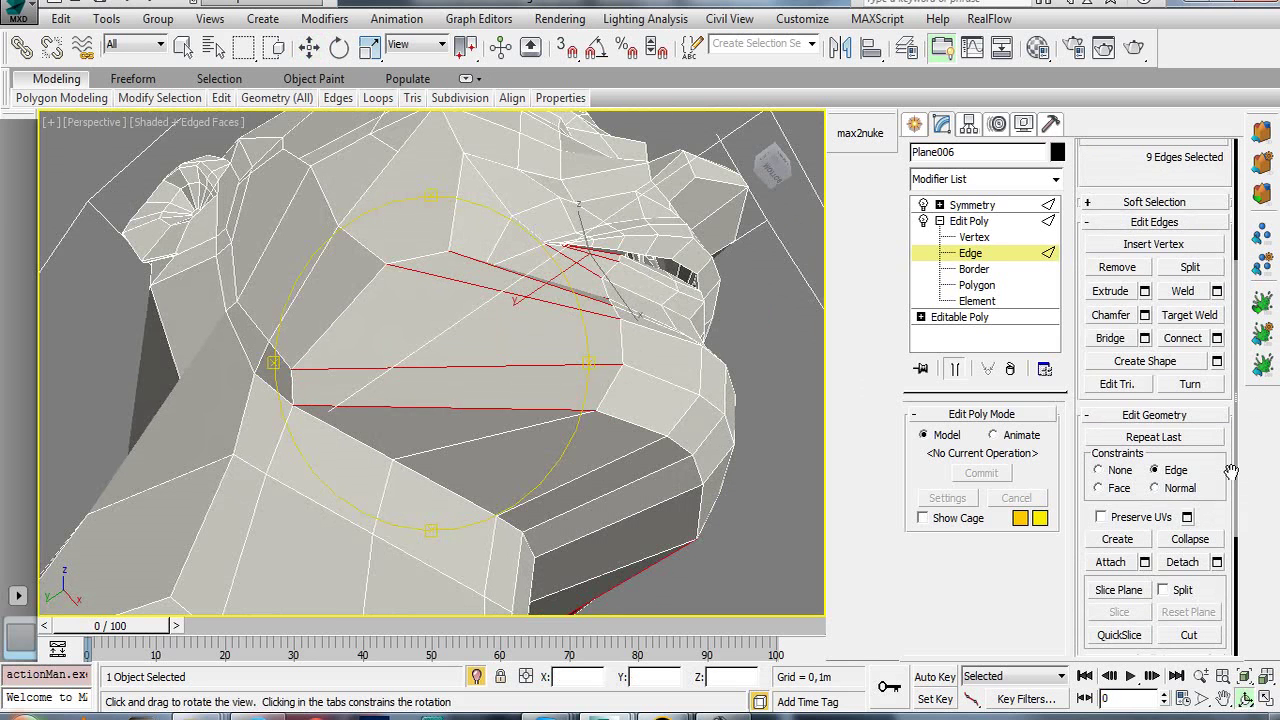
click(1217, 338)
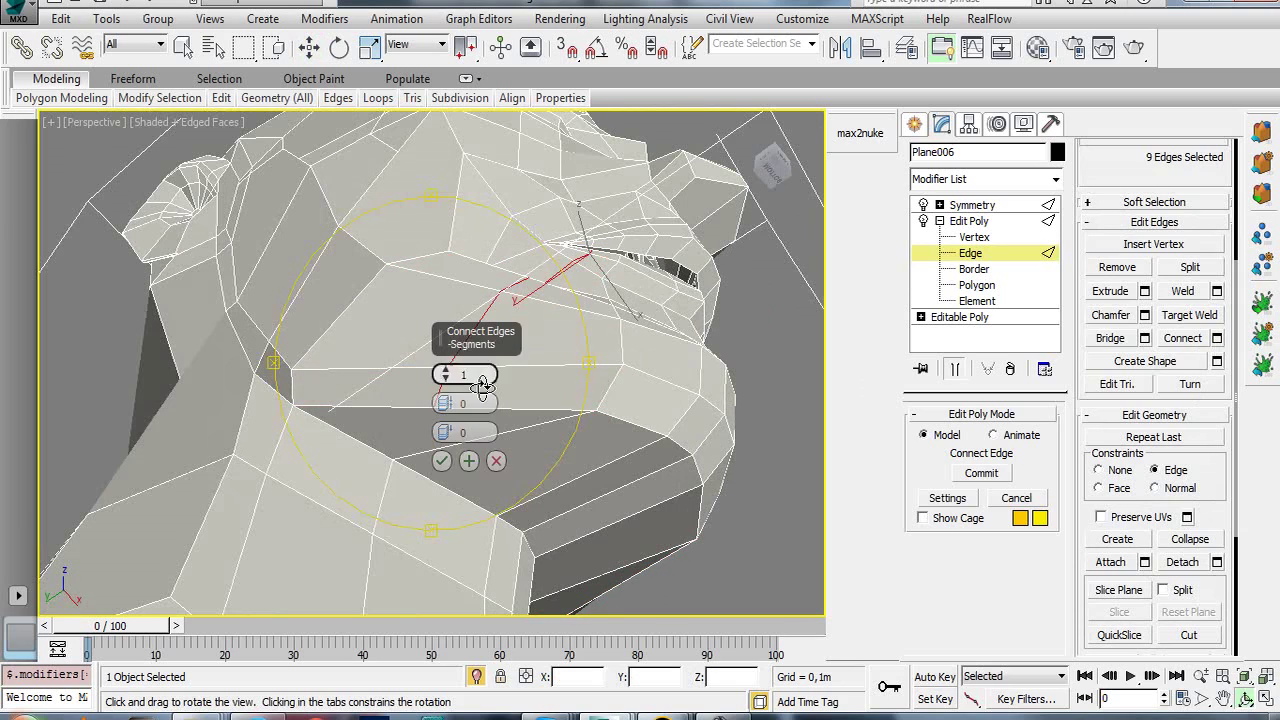
click(443, 433)
- At Vertex level, cut another edge across the jaw underside
mouse_move(443, 465)
mouse_down()
mouse_move(459, 457)
mouse_move(480, 337)
mouse_move(465, 359)
mouse_up()
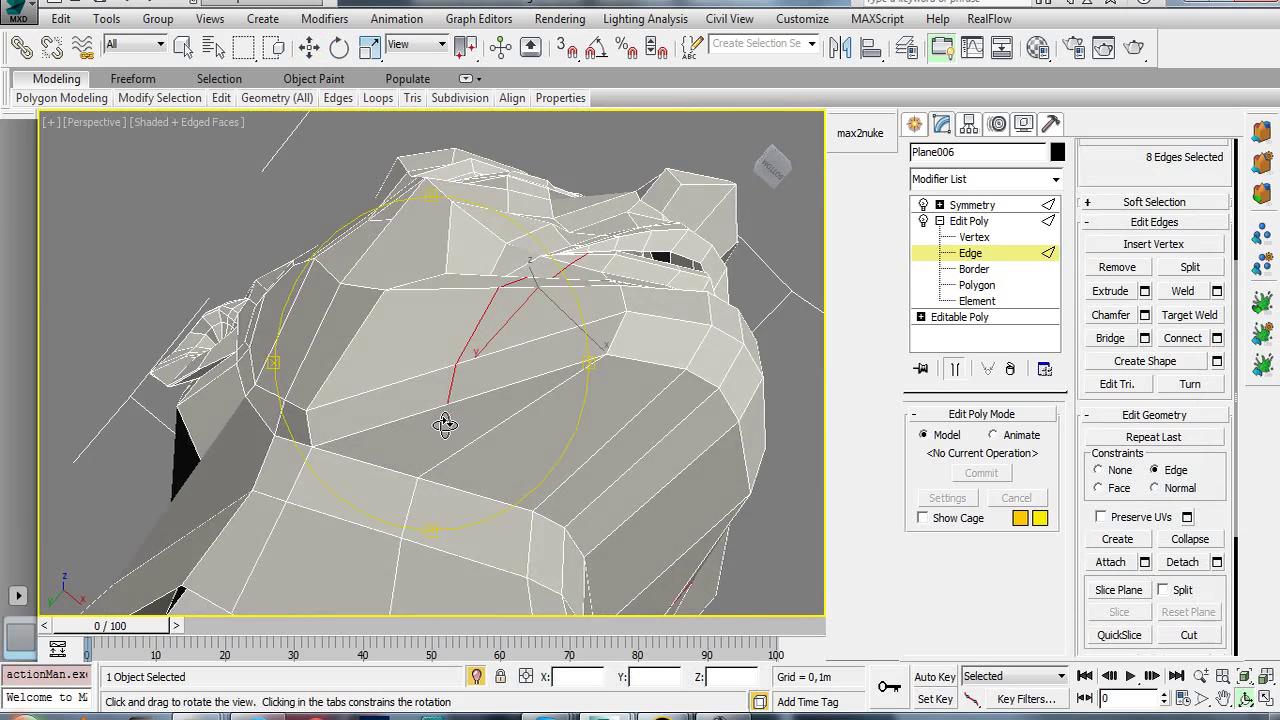
key(w)
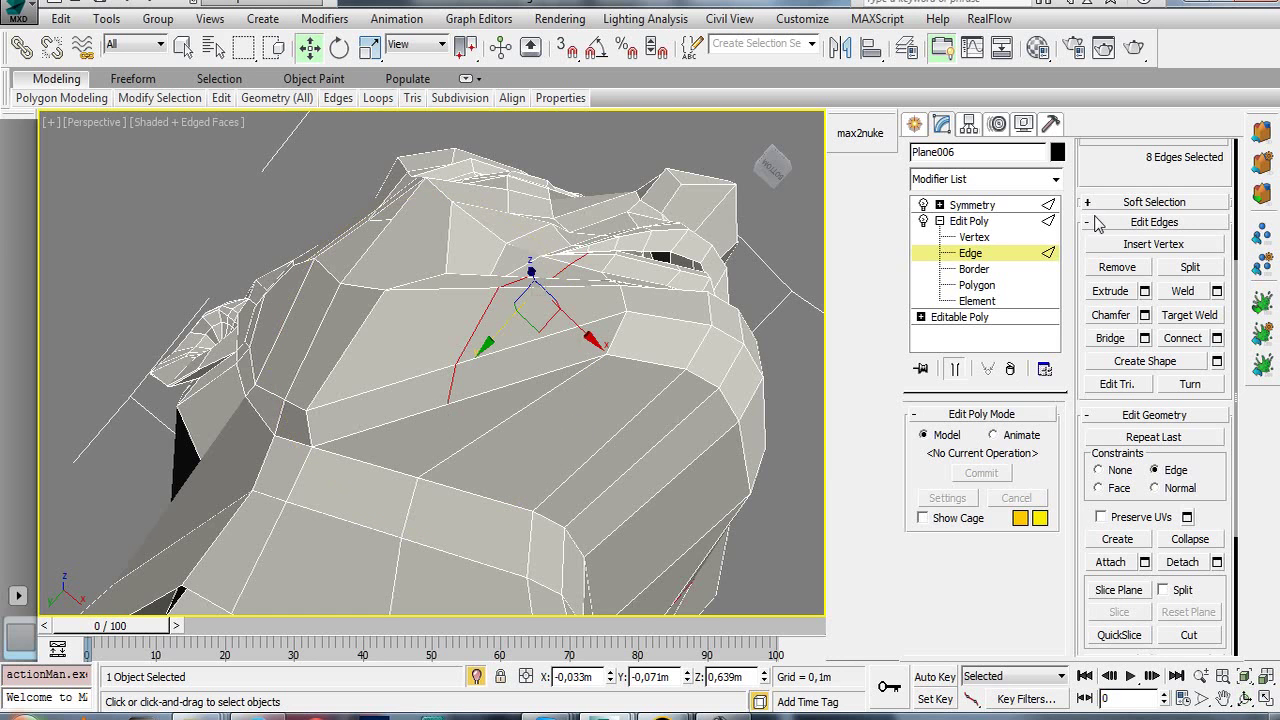
click(973, 237)
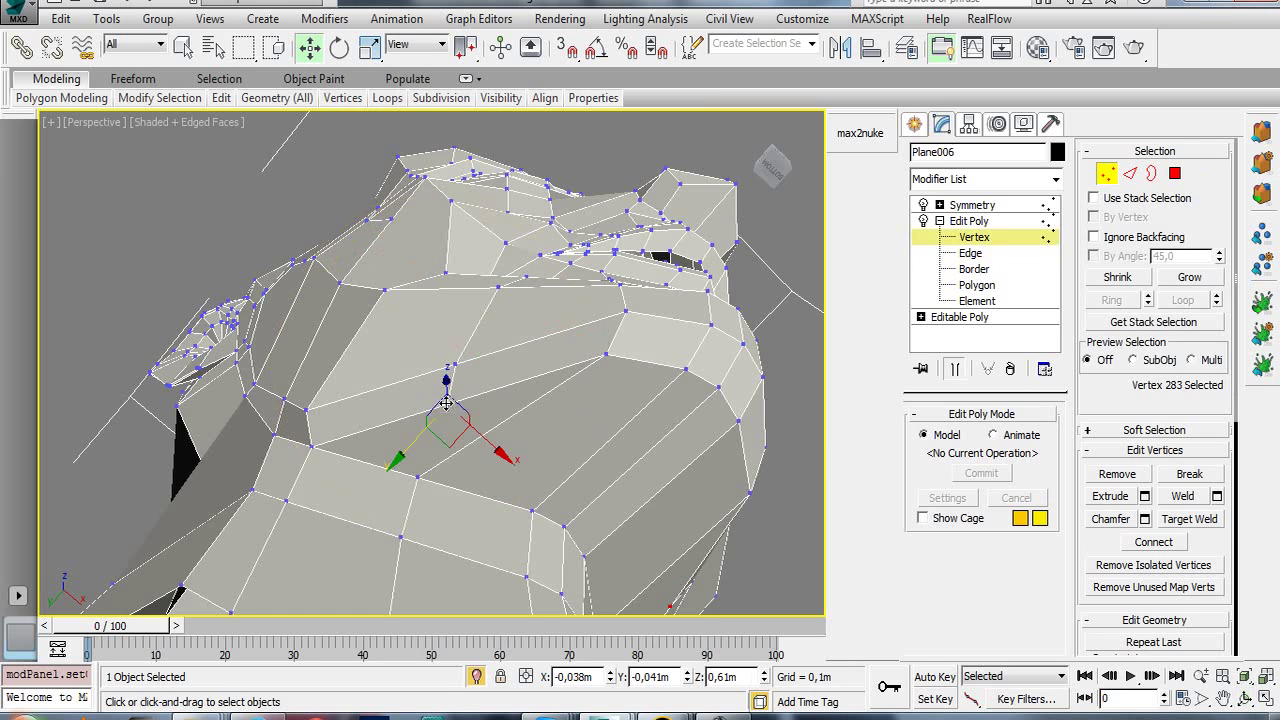
key(ctrl+r)
mouse_move(447, 455)
mouse_down()
mouse_move(414, 440)
mouse_move(409, 491)
mouse_move(397, 480)
mouse_move(423, 463)
mouse_move(443, 486)
mouse_move(440, 400)
mouse_up()
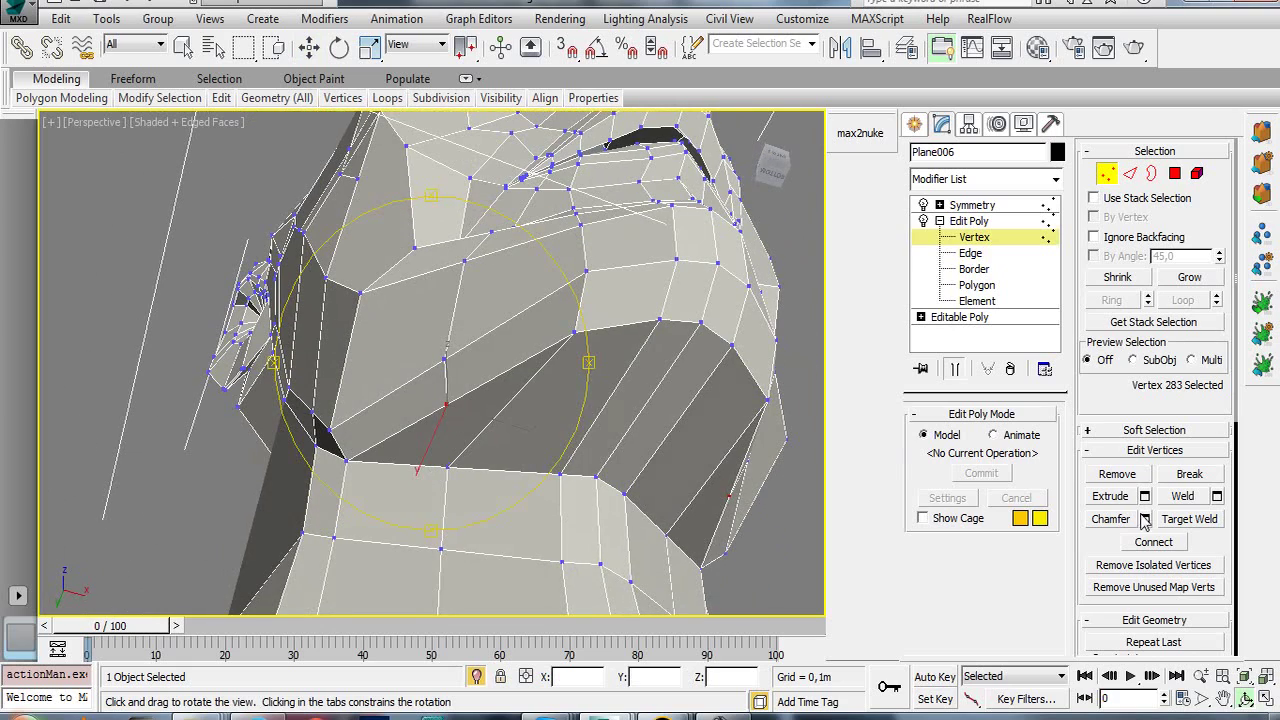
scroll(1216, 410, down, 3)
scroll(1225, 440, down, 1)
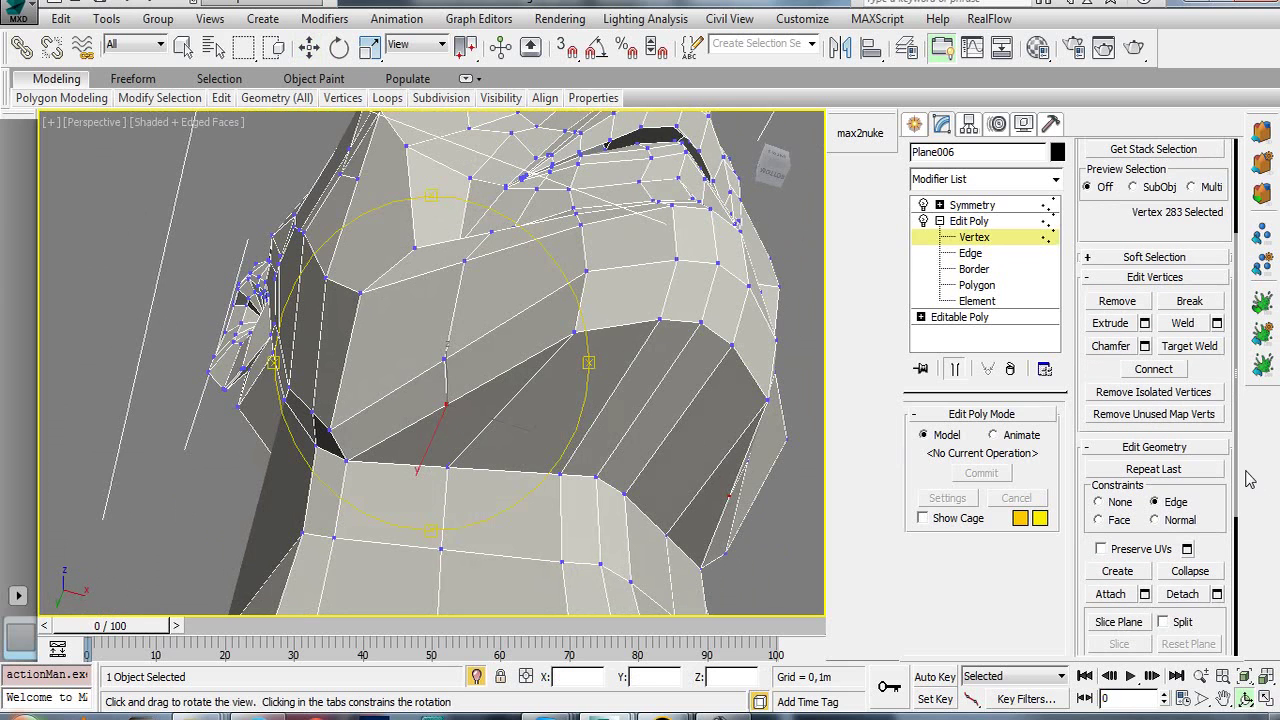
drag(1222, 483, 1226, 245)
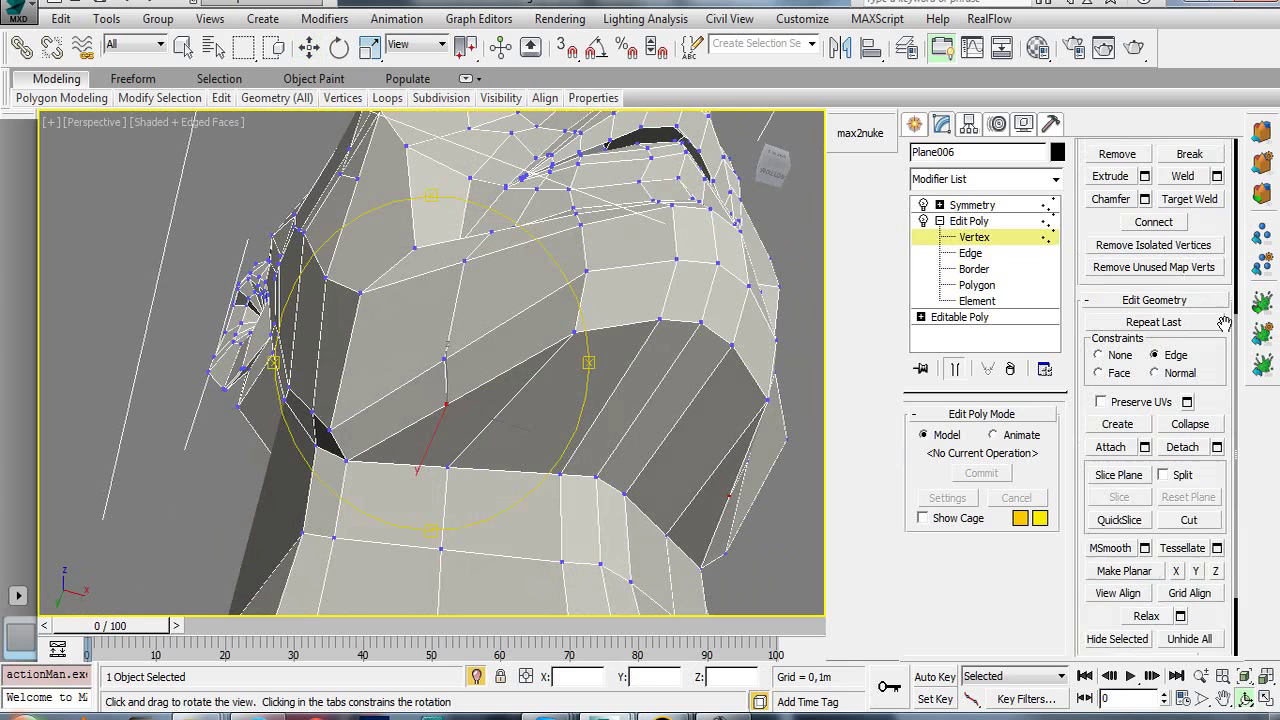
click(1184, 430)
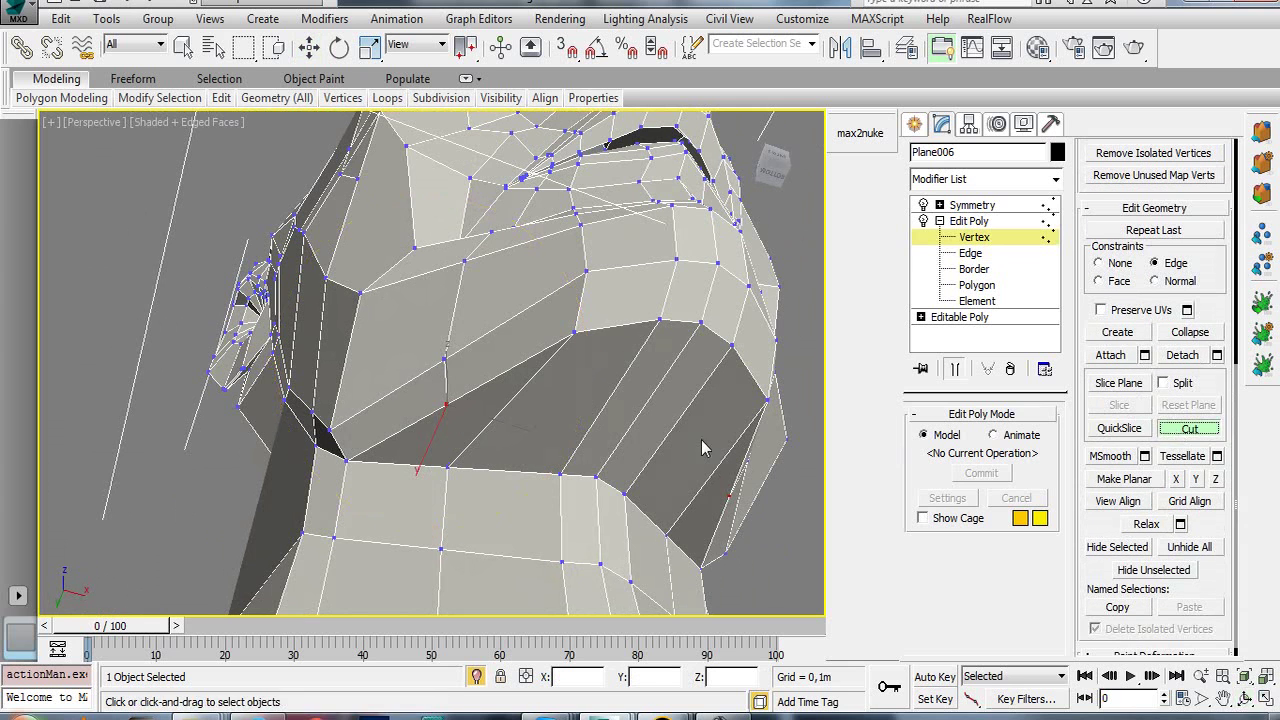
click(490, 416)
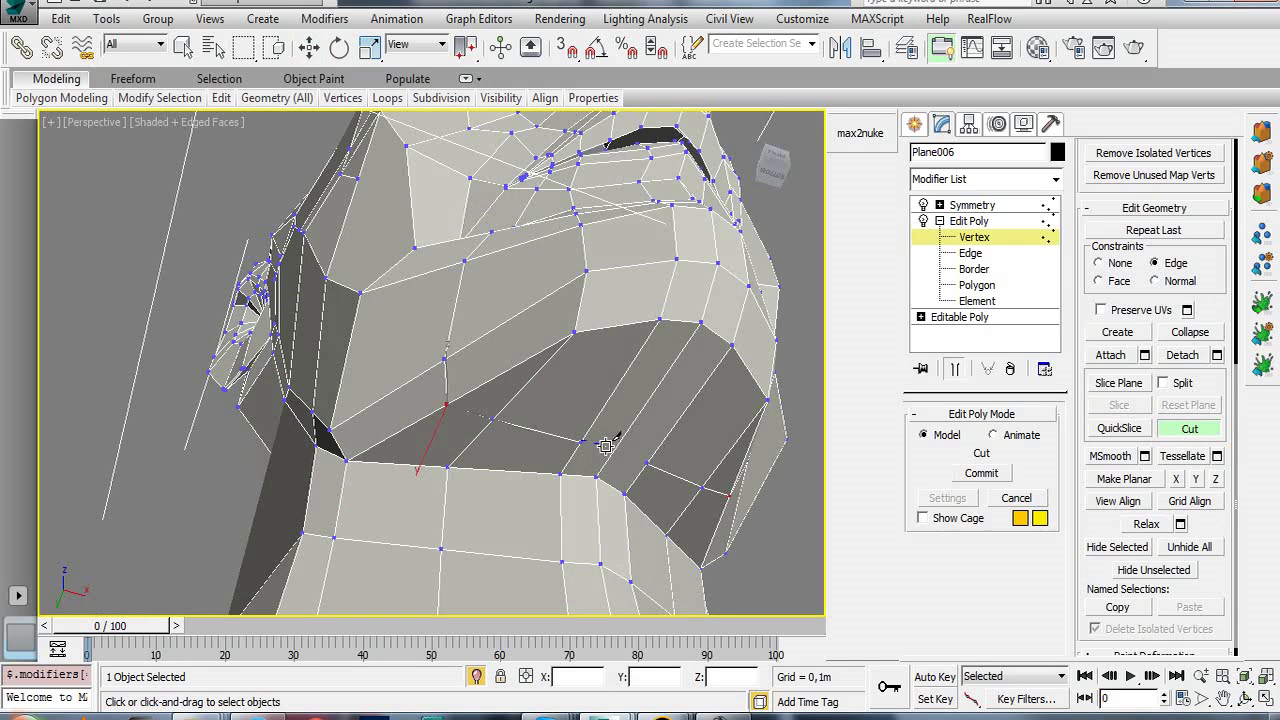
right_click(624, 486)
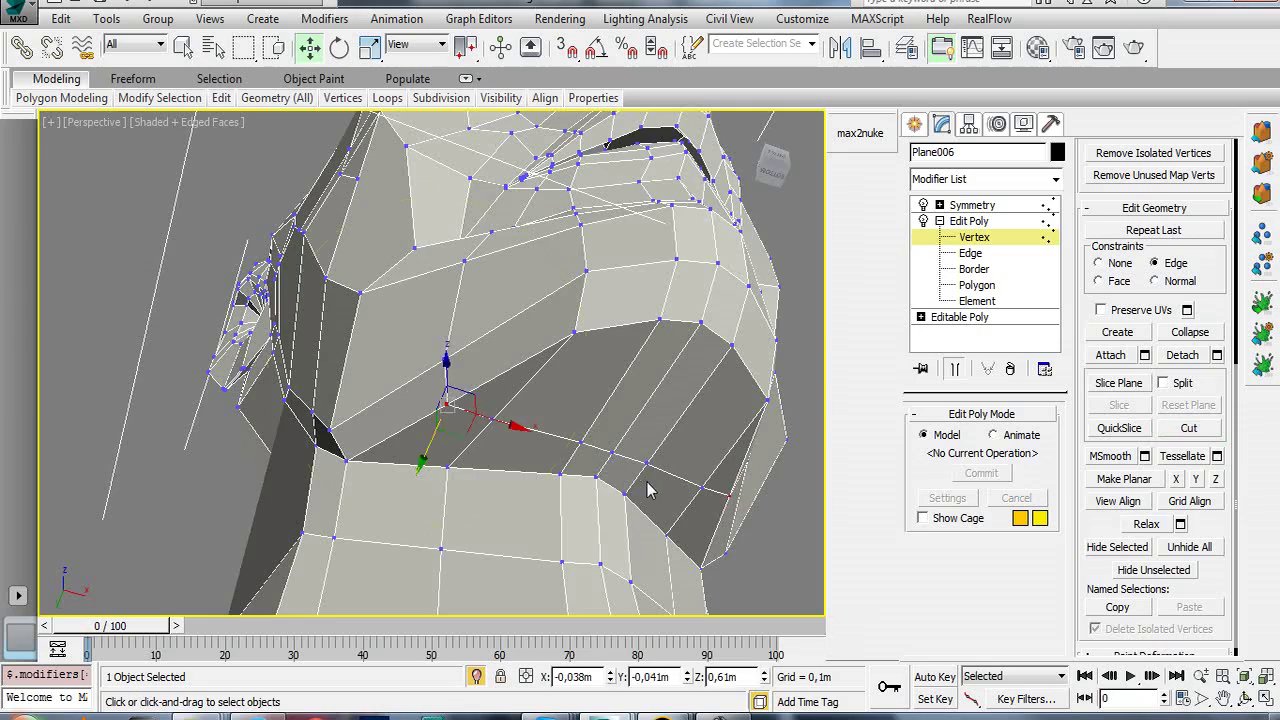
mouse_move(560, 455)
mouse_down()
mouse_move(515, 460)
mouse_move(520, 503)
mouse_move(457, 289)
mouse_move(468, 312)
mouse_move(443, 346)
mouse_move(449, 403)
mouse_move(466, 409)
mouse_move(400, 413)
mouse_move(450, 413)
mouse_move(423, 380)
mouse_move(449, 380)
mouse_move(425, 394)
mouse_move(420, 366)
mouse_move(437, 392)
mouse_move(443, 371)
mouse_move(461, 375)
mouse_up()
- Move the vertex beside the eye down and left toward the cheek
scroll(461, 375, up, 5)
key(w)
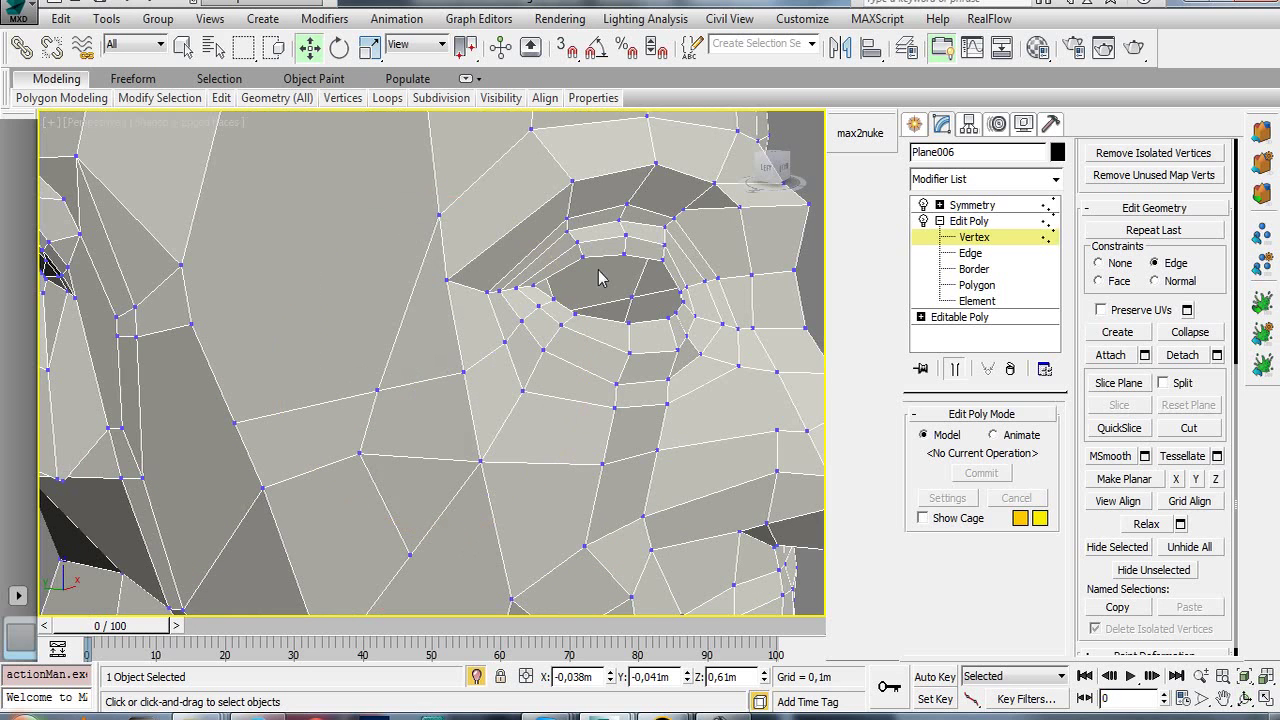
click(436, 212)
drag(432, 180, 381, 200)
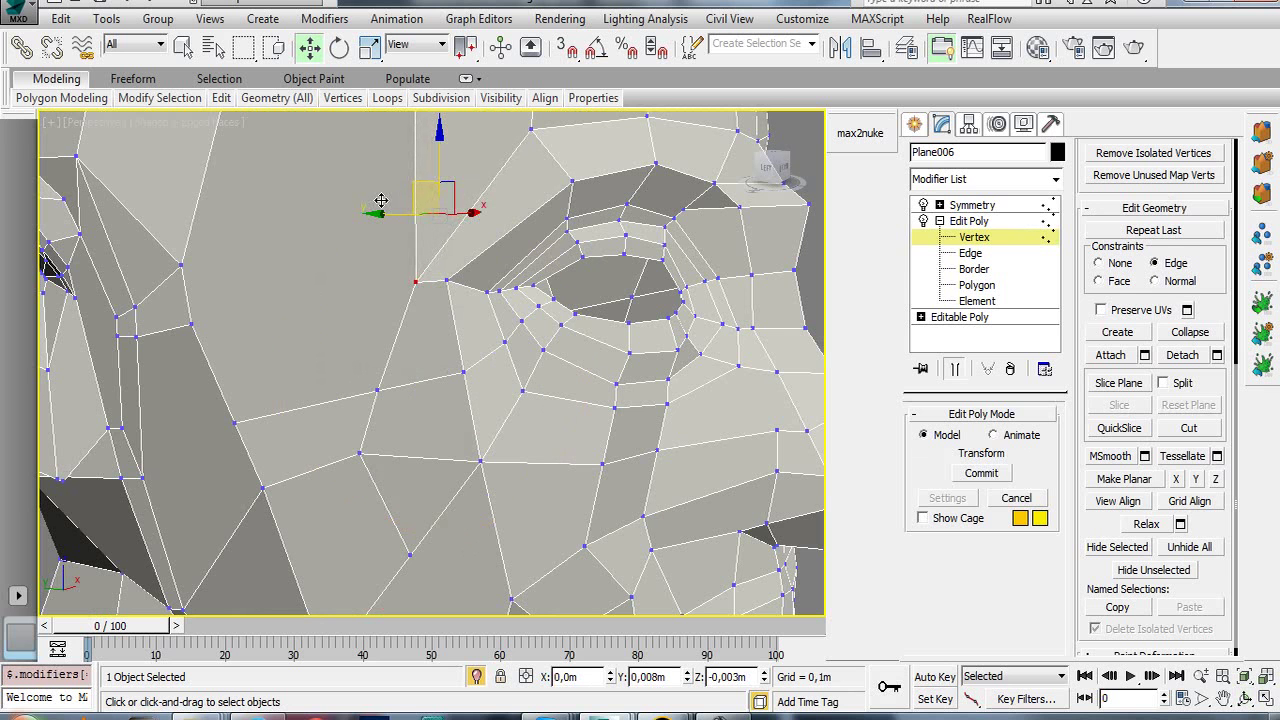
scroll(400, 240, down, 5)
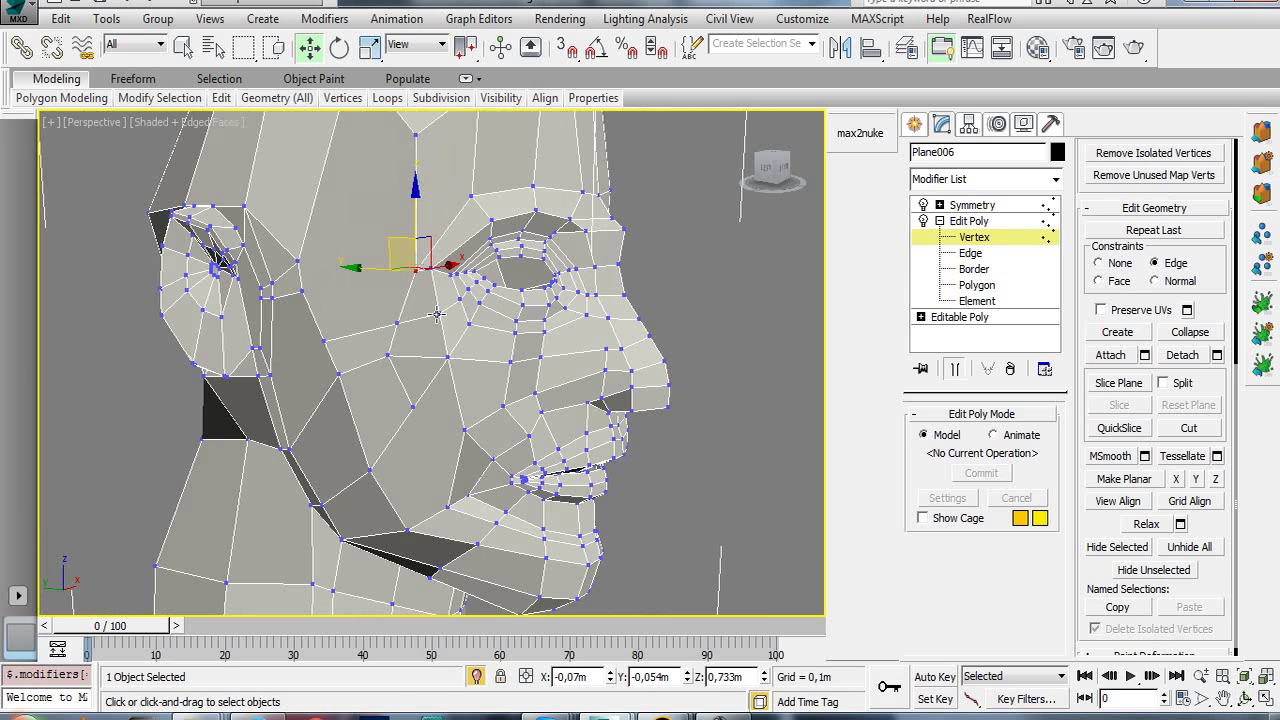
mouse_move(435, 312)
alt+middle_down()
mouse_move(388, 302)
mouse_move(422, 347)
alt+middle_up()
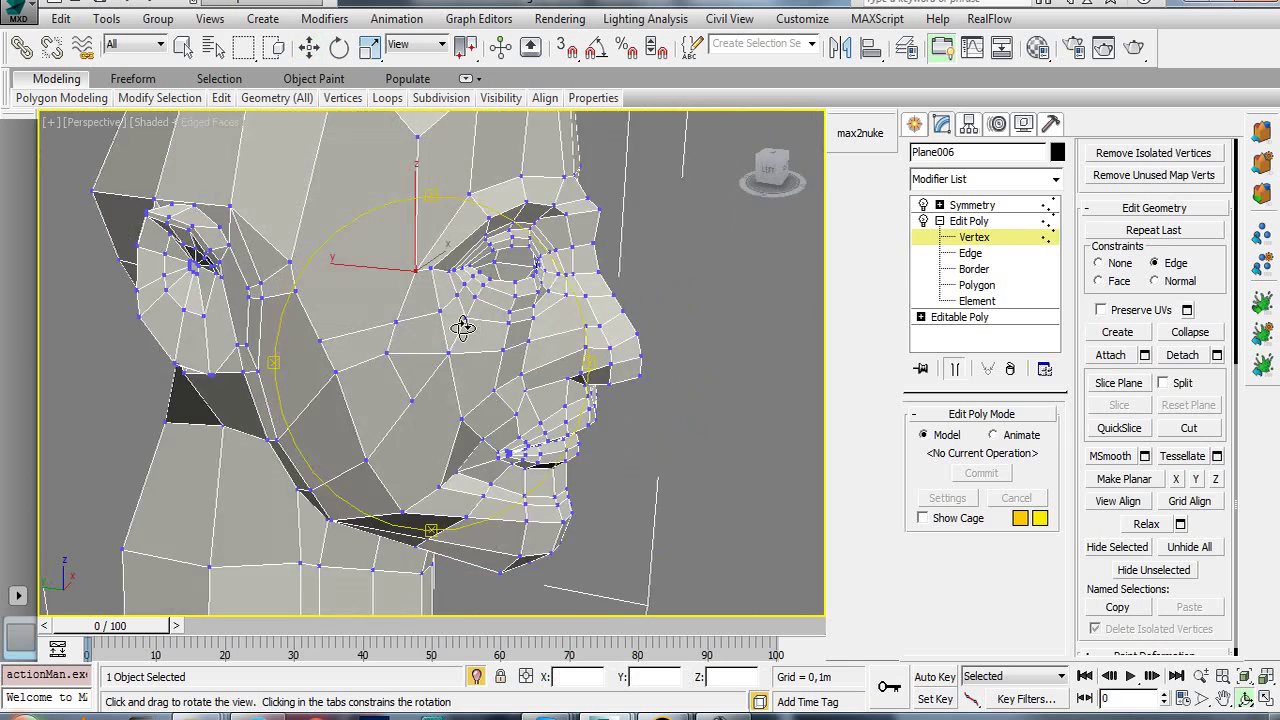
mouse_move(360, 261)
mouse_down()
mouse_move(349, 256)
mouse_move(367, 248)
mouse_move(370, 261)
mouse_up()
- Set the move constraint back to None and nudge the eye vertex slightly
click(1120, 264)
drag(401, 249, 385, 246)
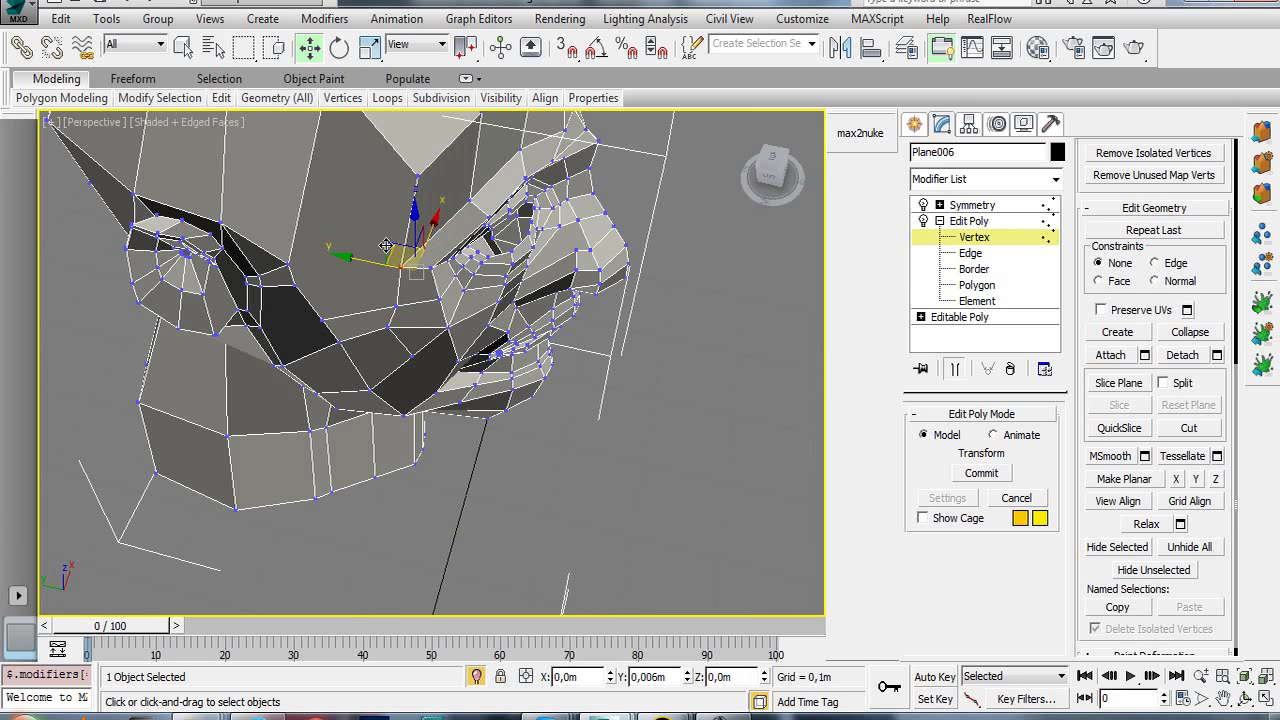
mouse_move(390, 250)
alt+middle_down()
mouse_move(355, 118)
mouse_move(417, 166)
mouse_move(371, 191)
mouse_move(423, 271)
mouse_move(428, 329)
mouse_move(445, 327)
alt+middle_up()
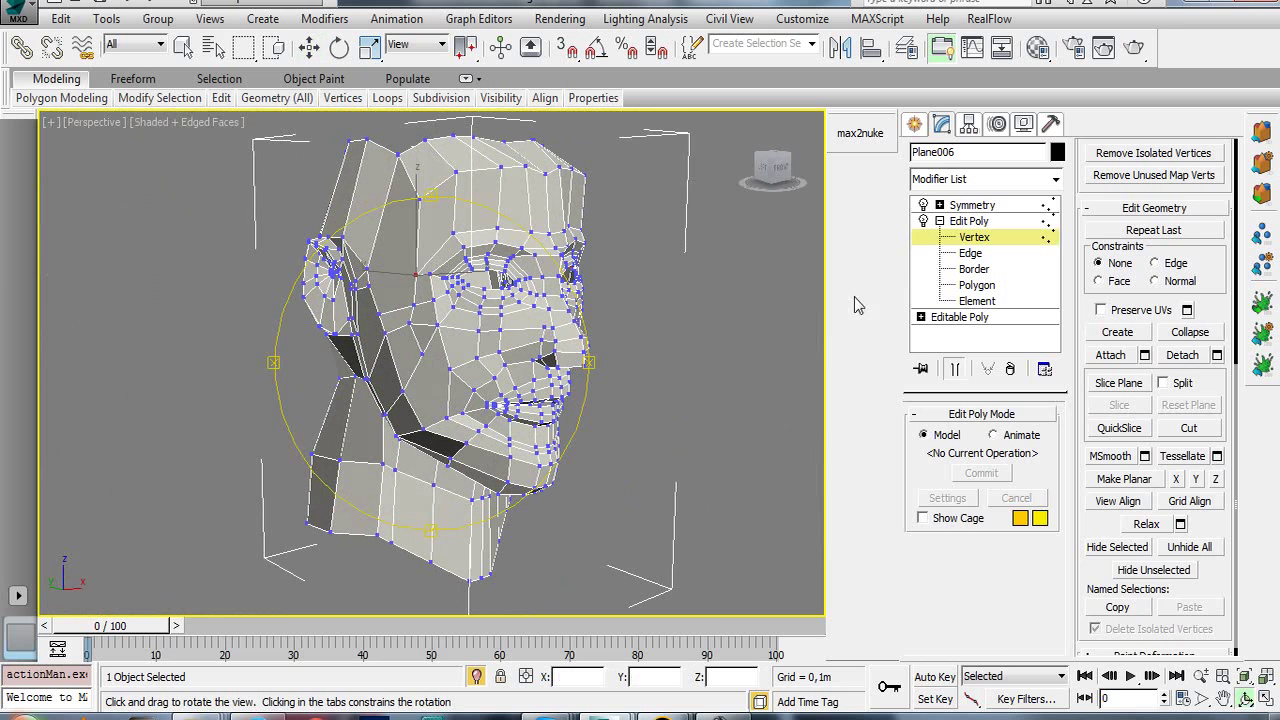
- Add a TurboSmooth modifier at 1 iteration on top of Symmetry
click(975, 205)
click(1010, 180)
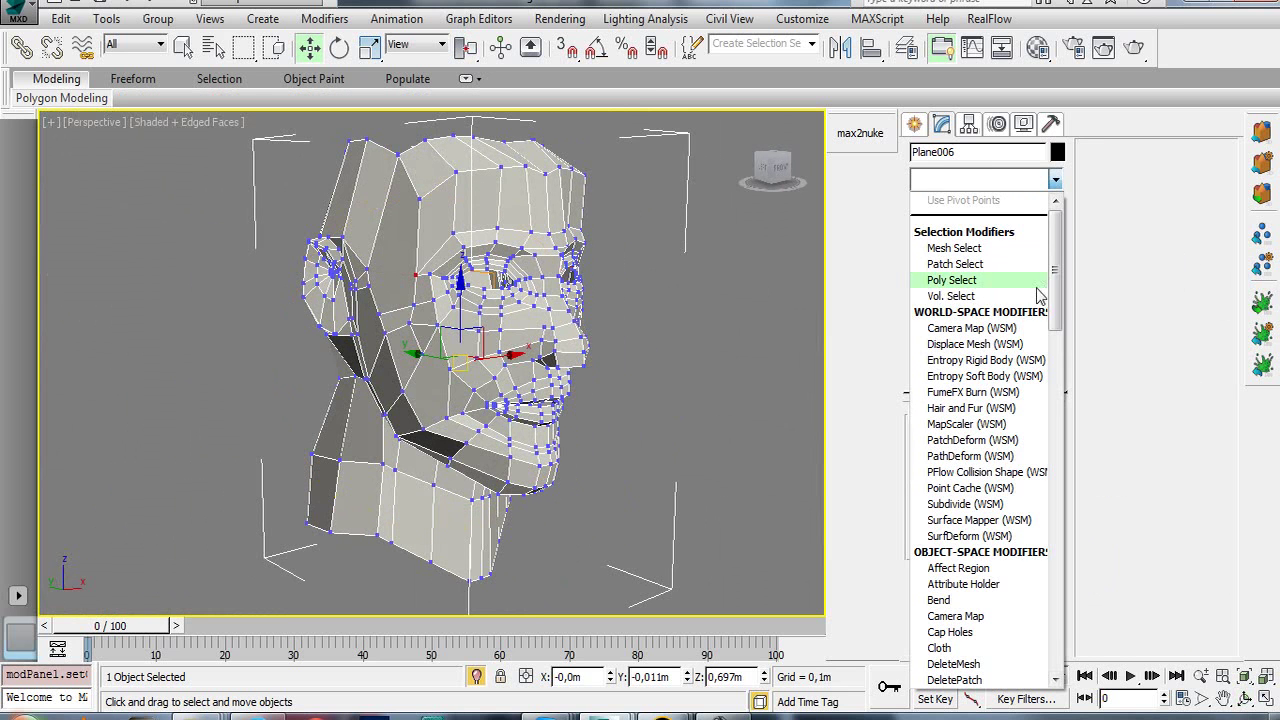
scroll(1040, 330, down, 6)
scroll(1038, 420, down, 9)
scroll(1035, 520, down, 7)
scroll(1040, 585, down, 3)
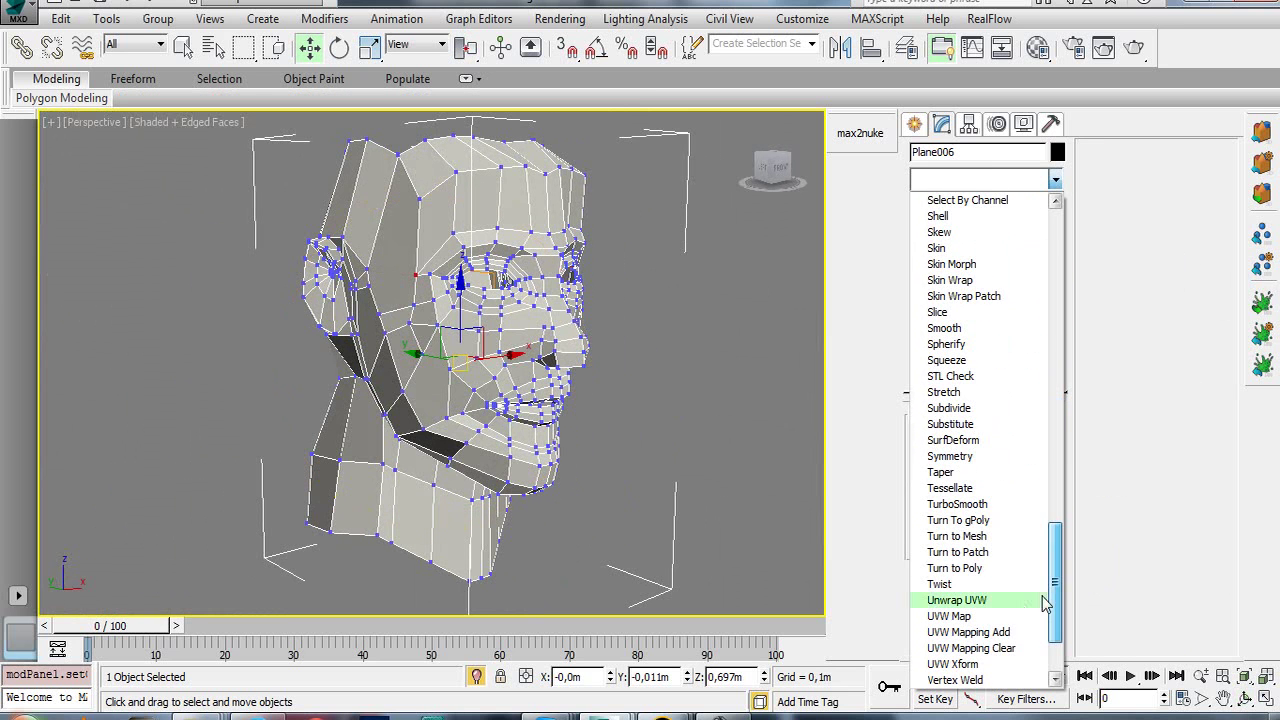
click(960, 504)
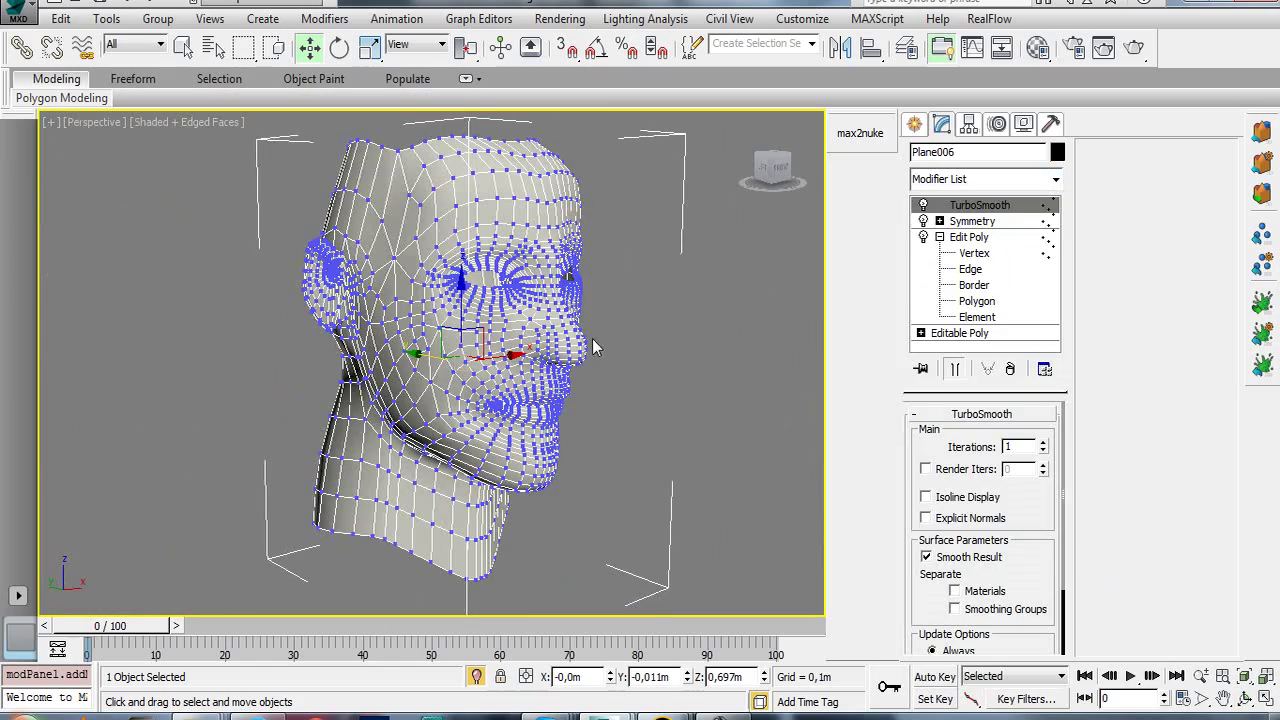
scroll(511, 318, up, 2)
scroll(512, 360, up, 4)
scroll(514, 408, down, 2)
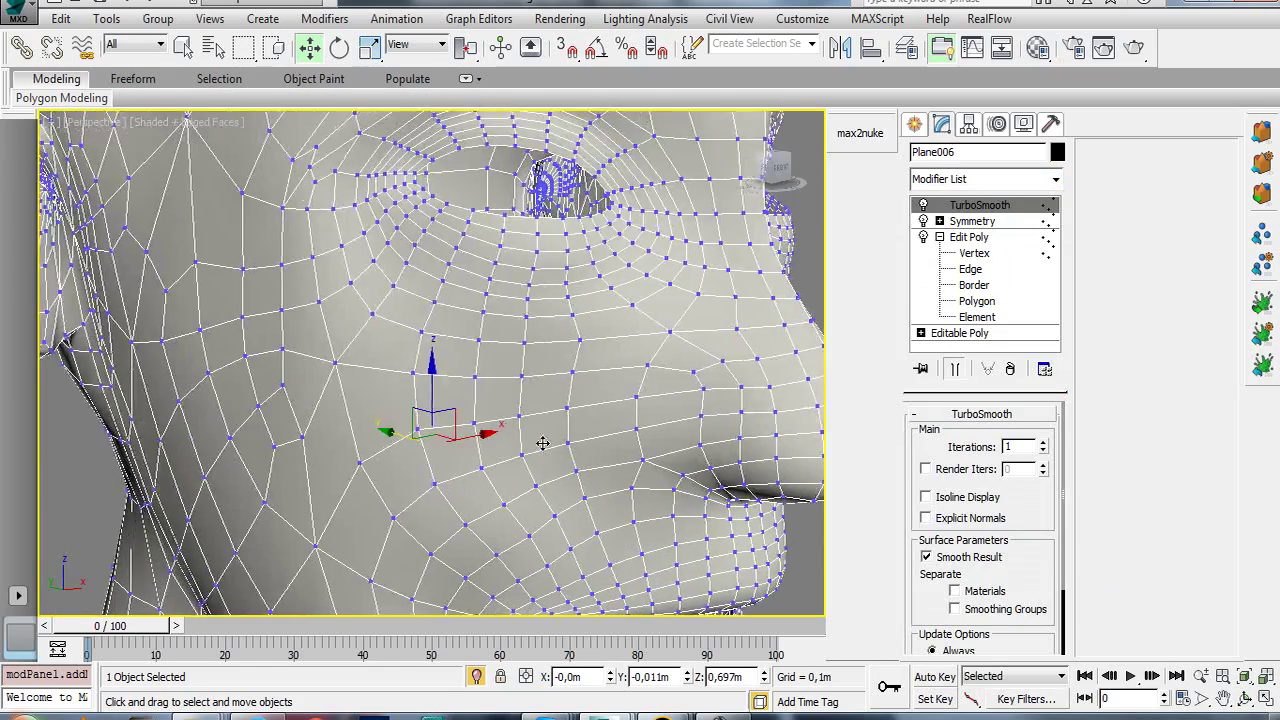
scroll(548, 436, down, 2)
- Toggle Edit Poly's show-end-result to compare the smoothed head with its cage
key(ctrl+r)
mouse_move(496, 360)
mouse_down()
mouse_move(475, 347)
mouse_move(465, 363)
mouse_move(430, 366)
mouse_up()
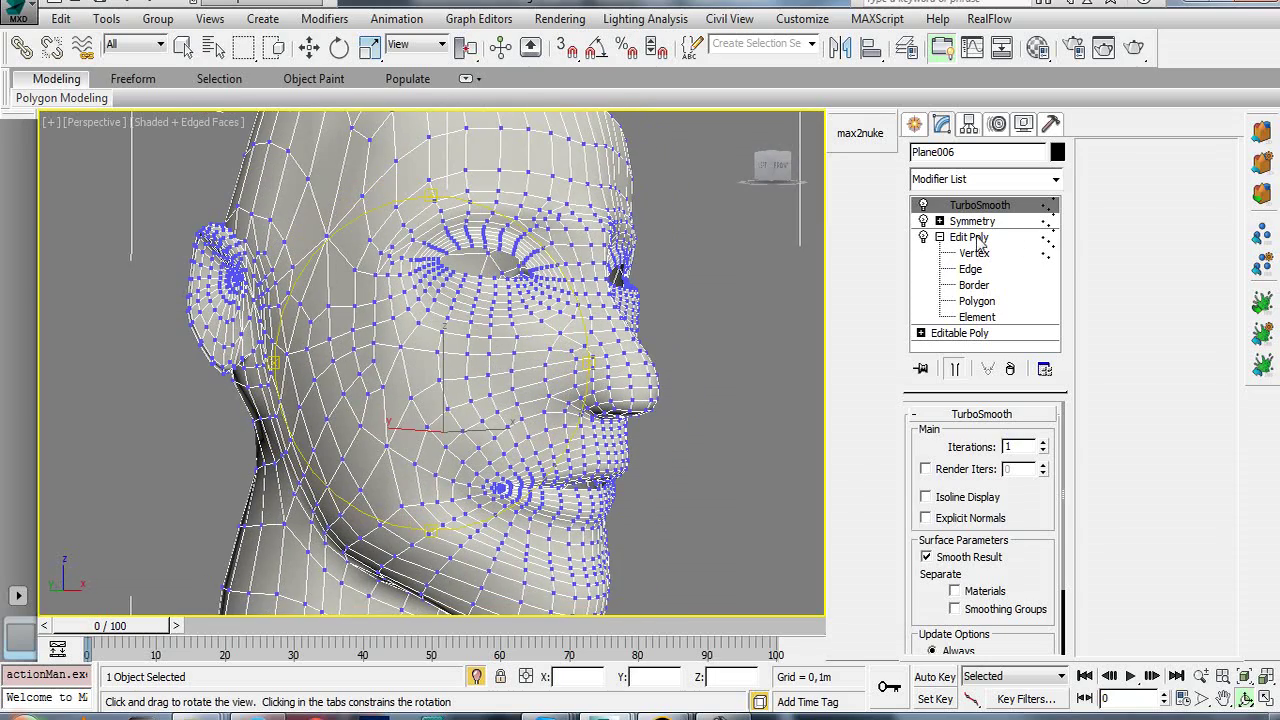
click(923, 238)
click(922, 240)
click(922, 240)
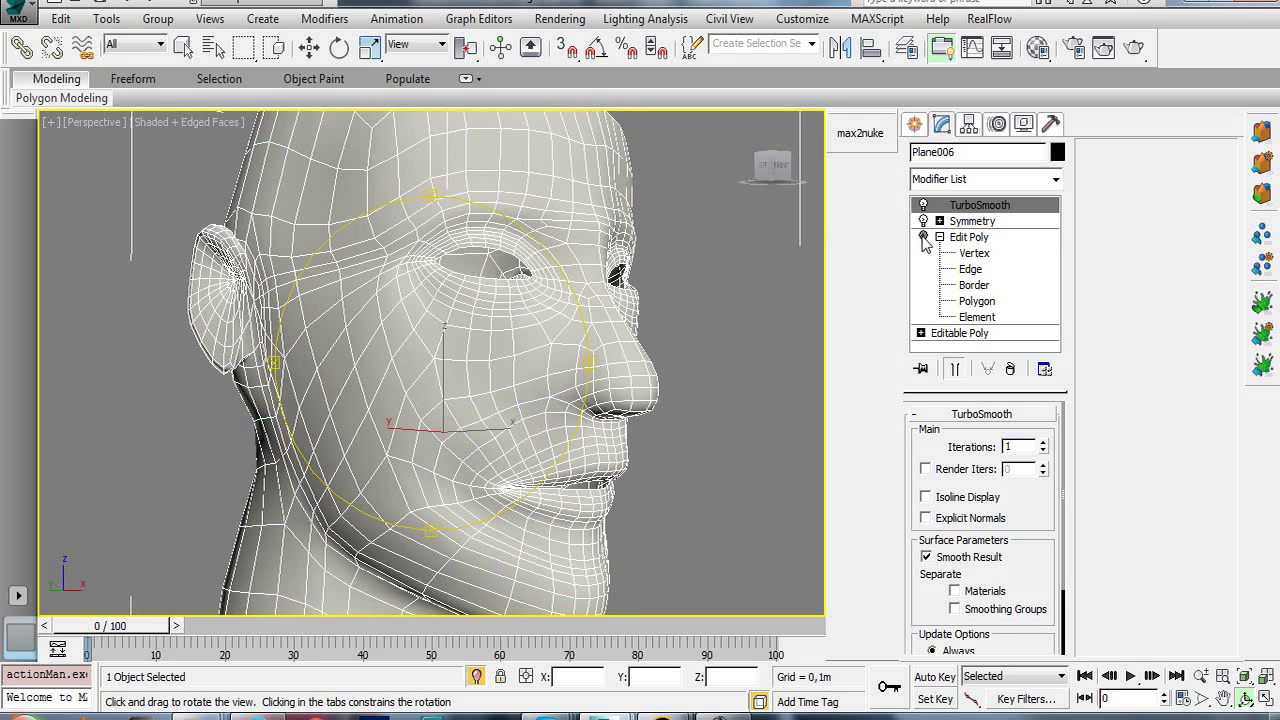
click(923, 238)
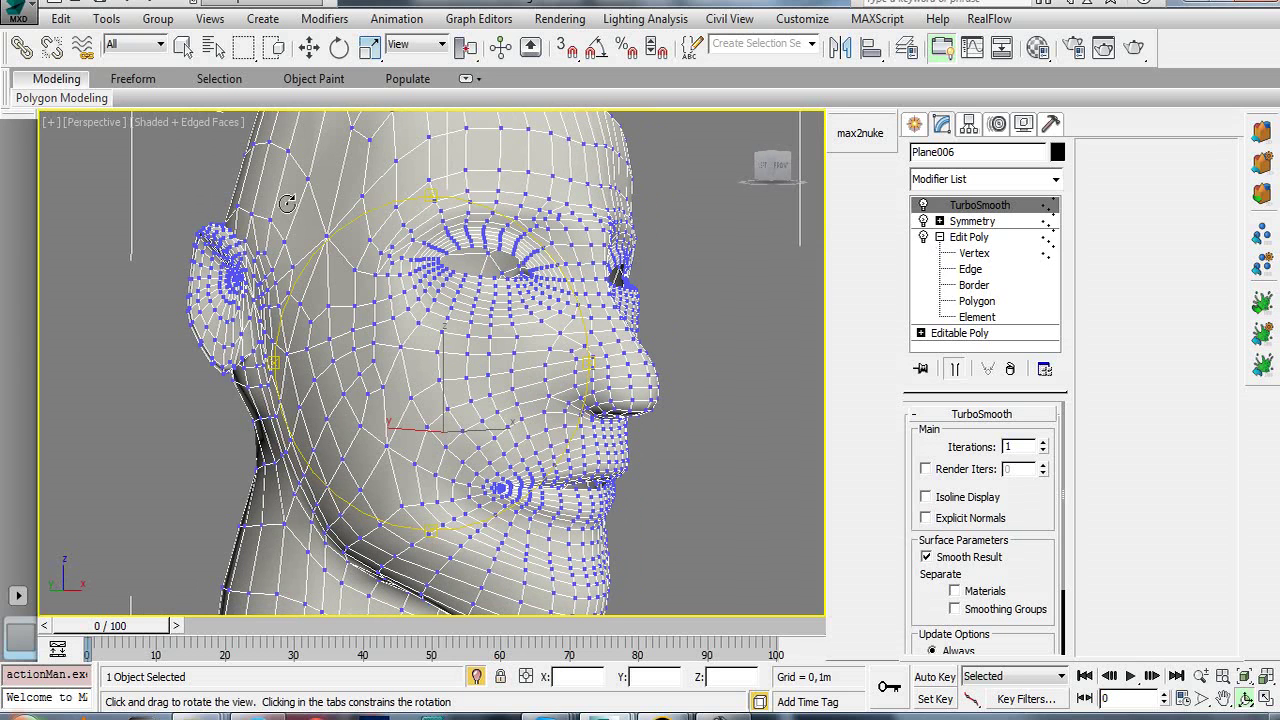
key(w)
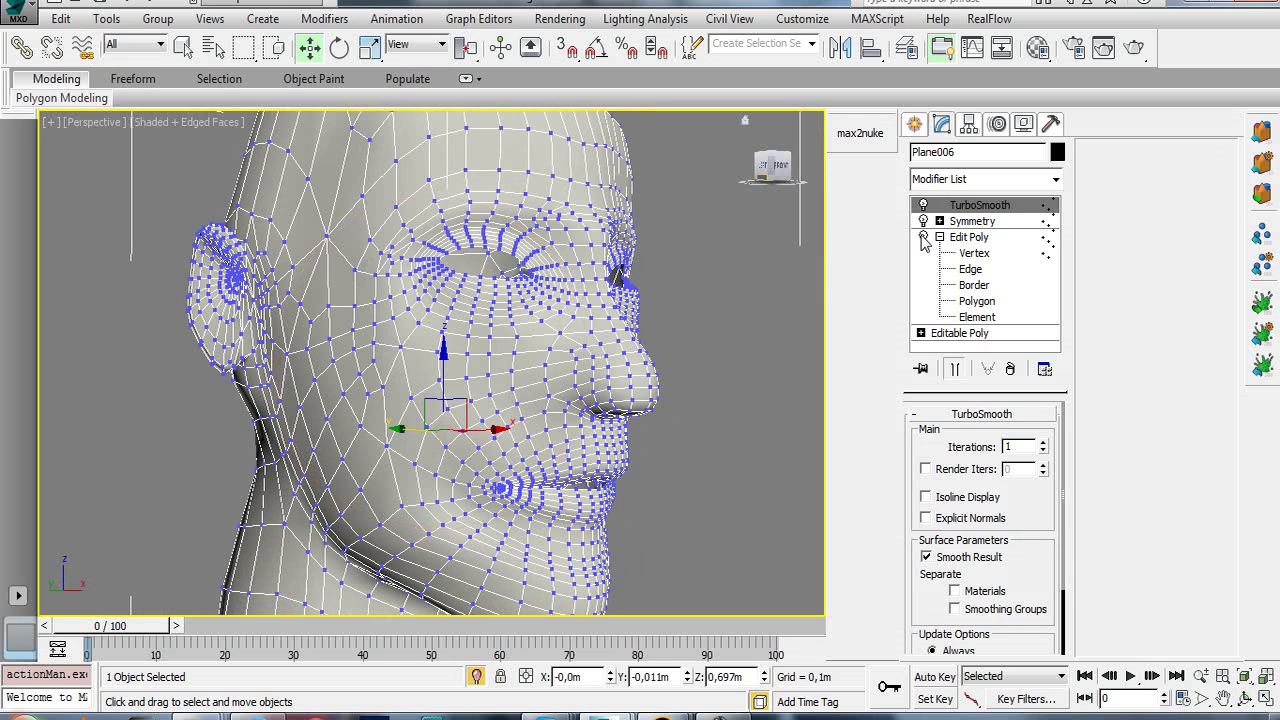
click(923, 237)
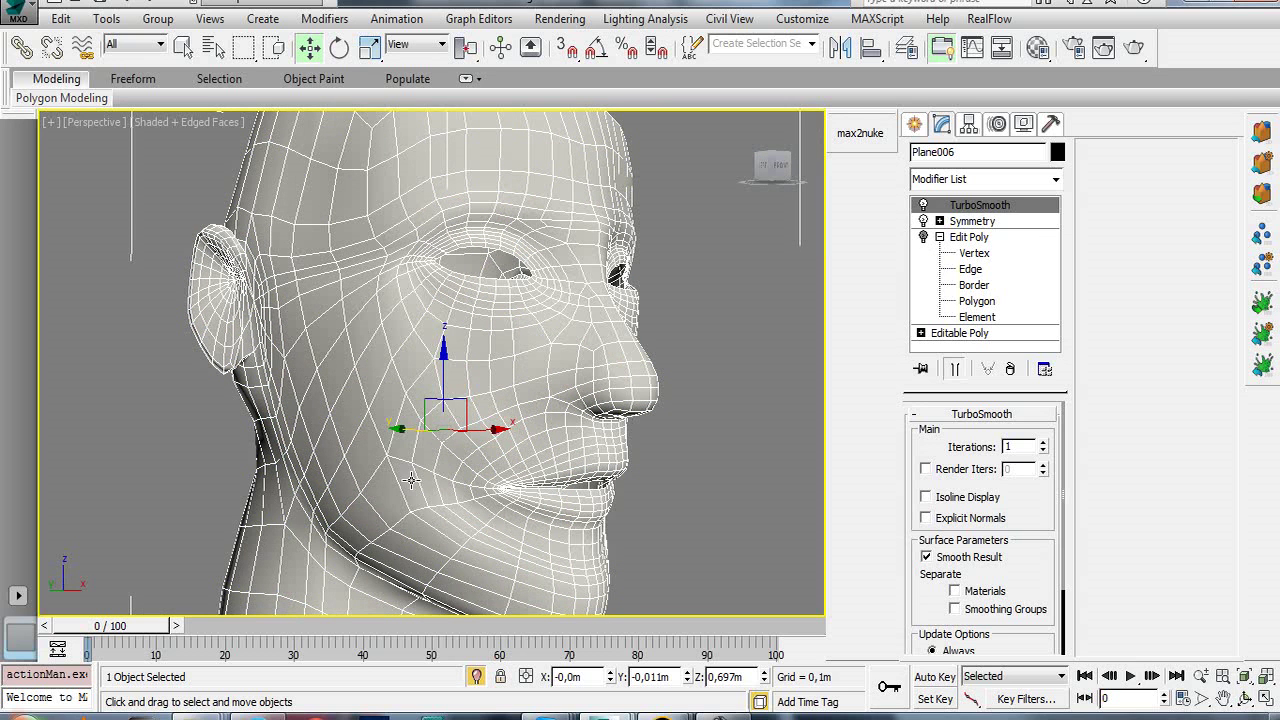
click(925, 242)
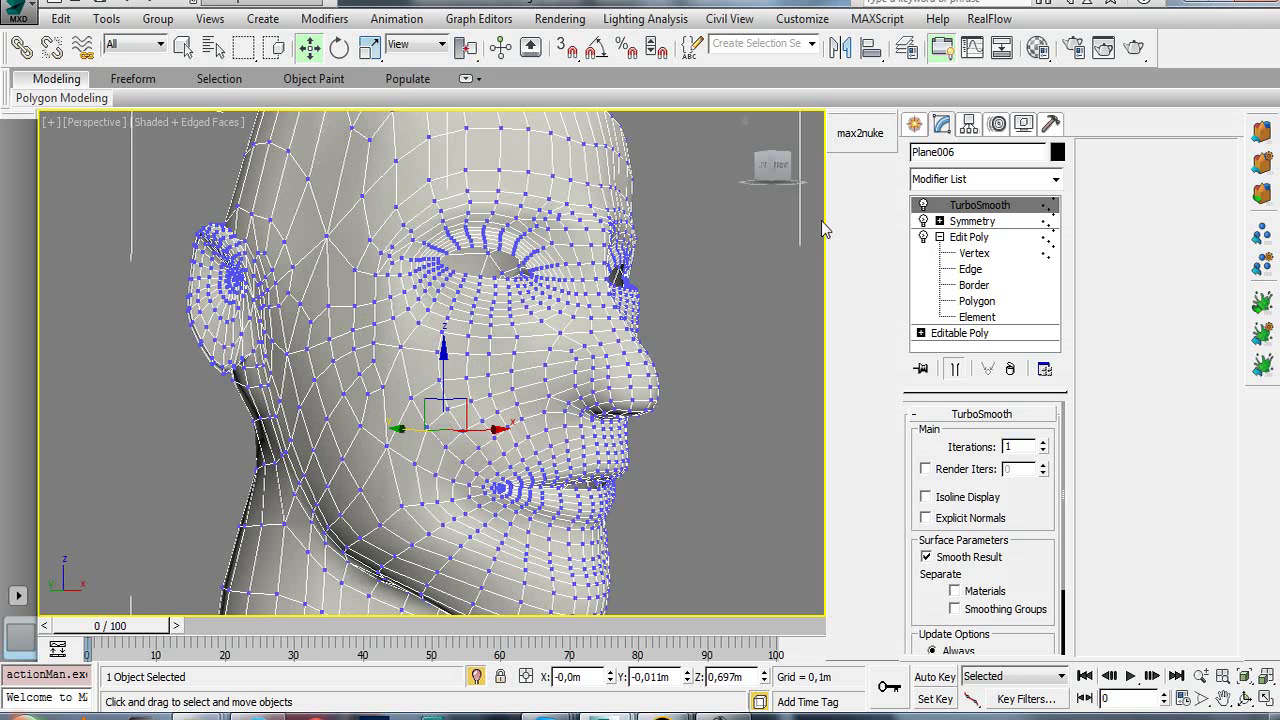
- Disable TurboSmooth and enter Edit Poly vertex level on the low-poly head
click(922, 204)
key(ctrl+r)
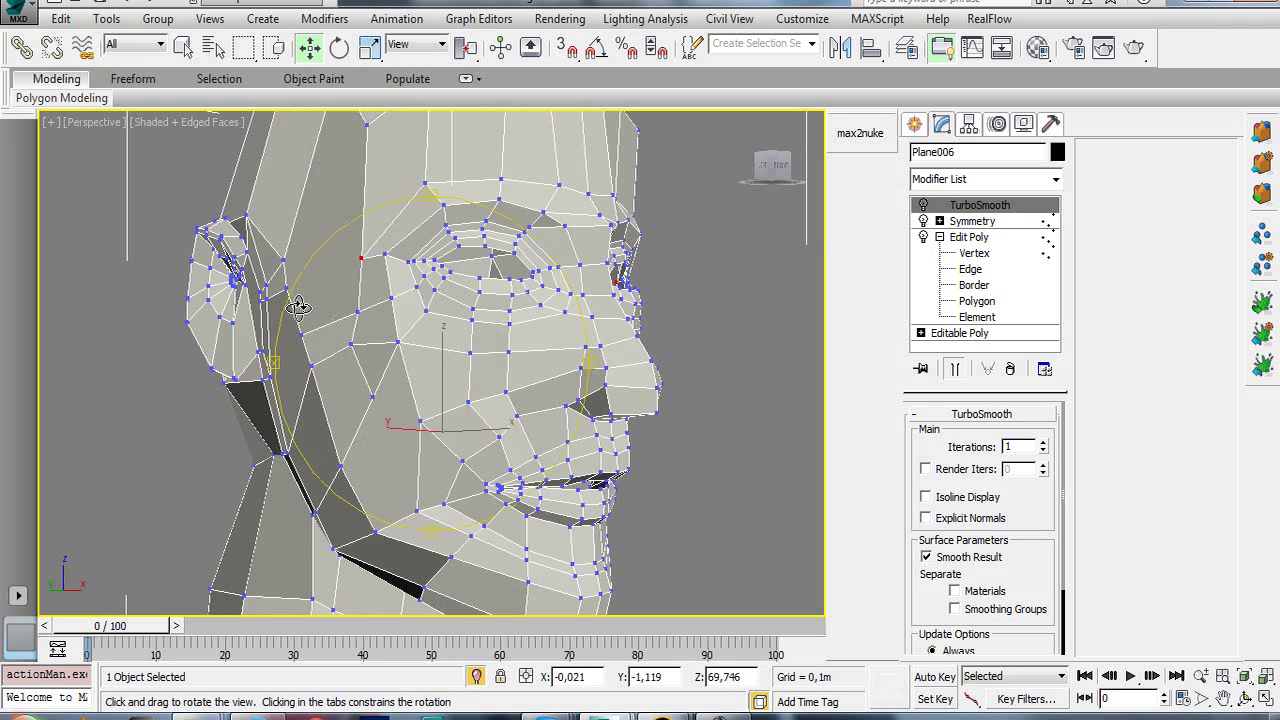
drag(400, 320, 387, 317)
scroll(423, 351, up, 1)
scroll(423, 357, up, 1)
scroll(449, 380, up, 1)
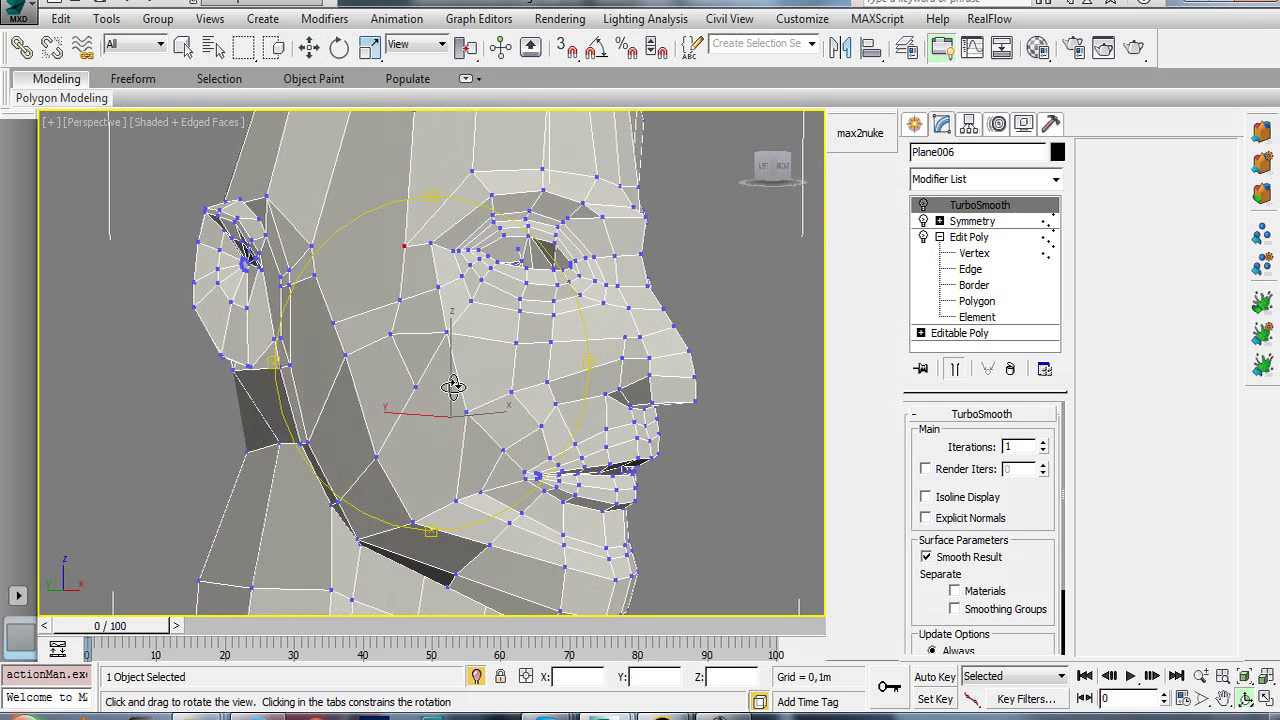
scroll(447, 399, up, 2)
scroll(447, 399, down, 2)
scroll(447, 399, down, 4)
key(w)
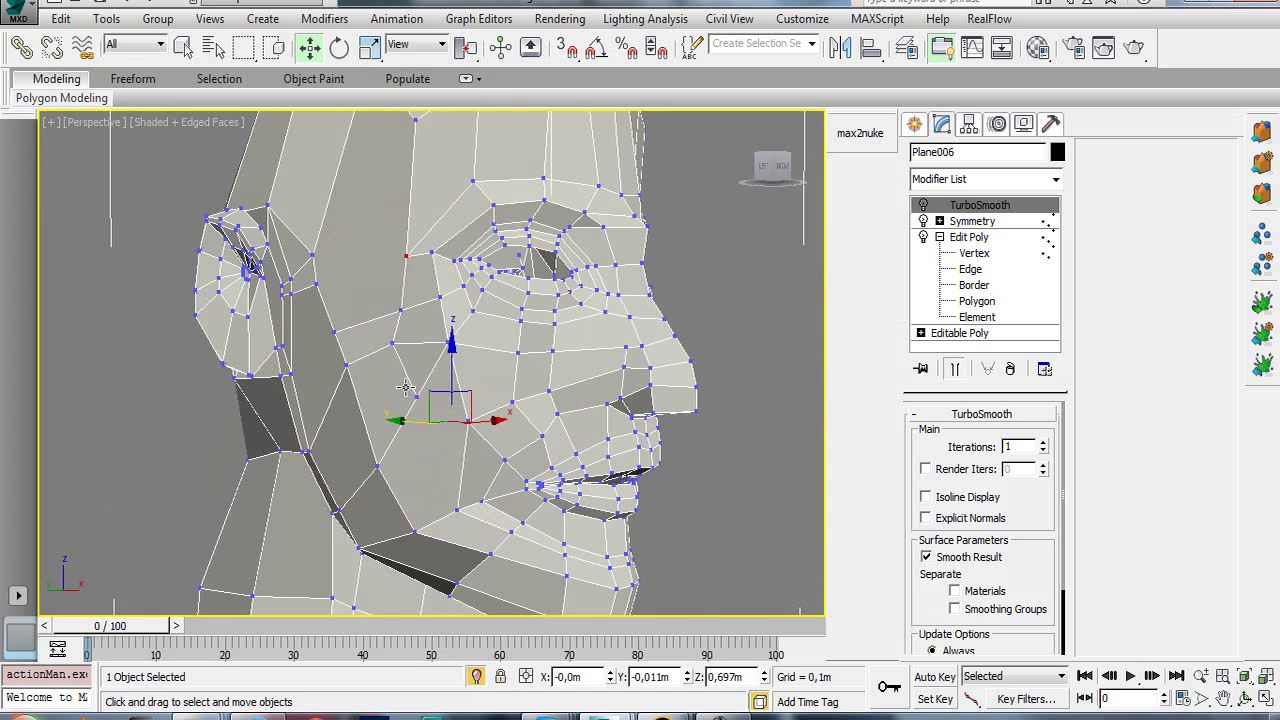
alt+middle_drag(400, 370, 413, 379)
scroll(413, 379, up, 3)
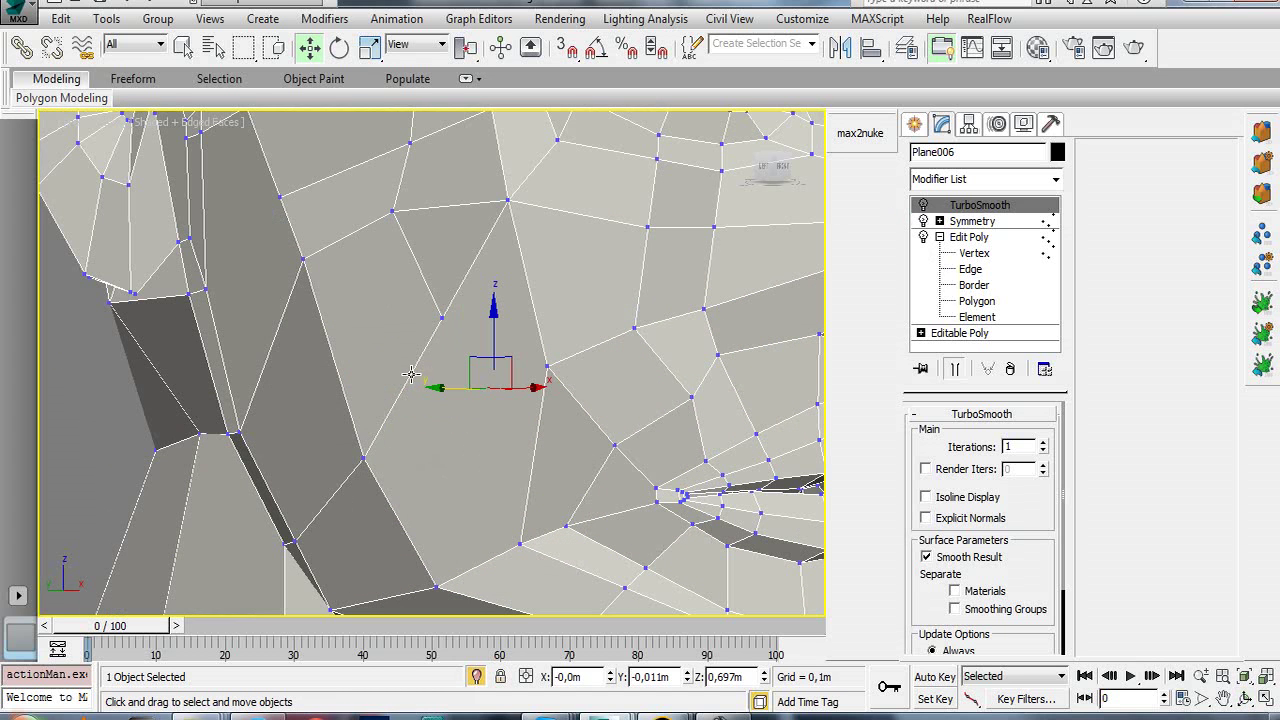
click(393, 212)
click(975, 254)
- Weld two pairs of neighbouring cheek vertices into single vertices
click(392, 214)
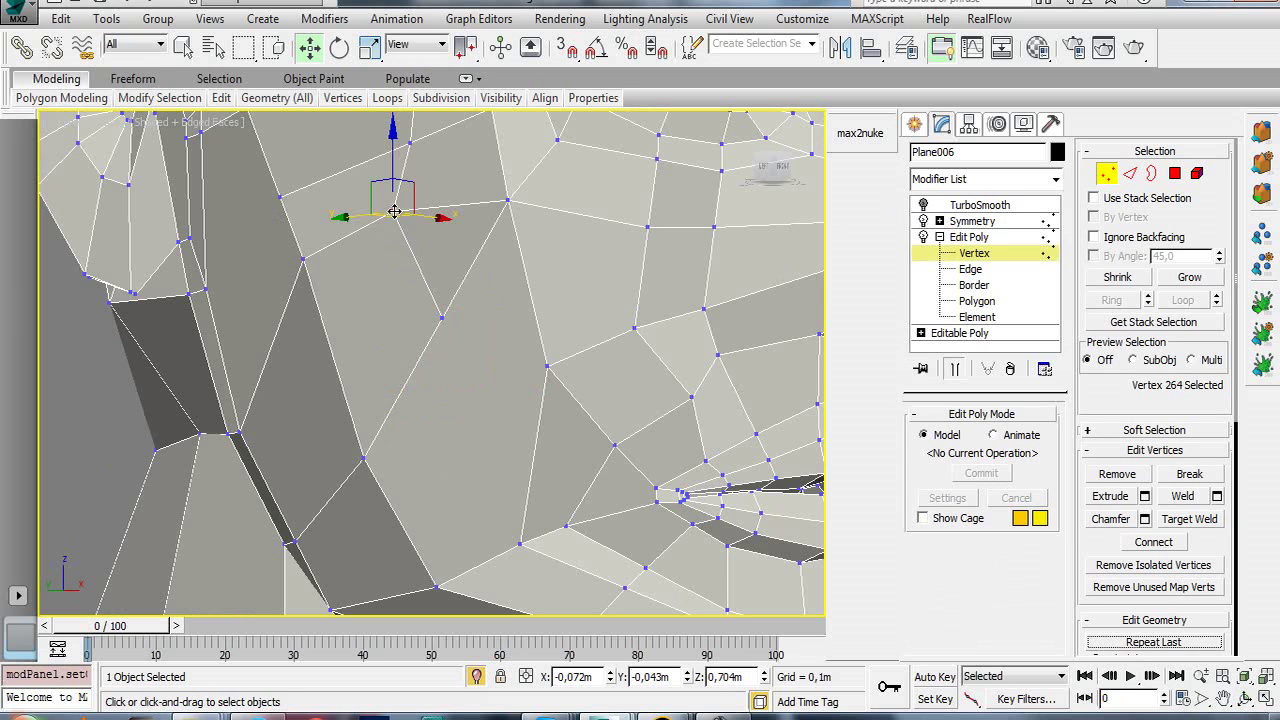
ctrl+click(443, 318)
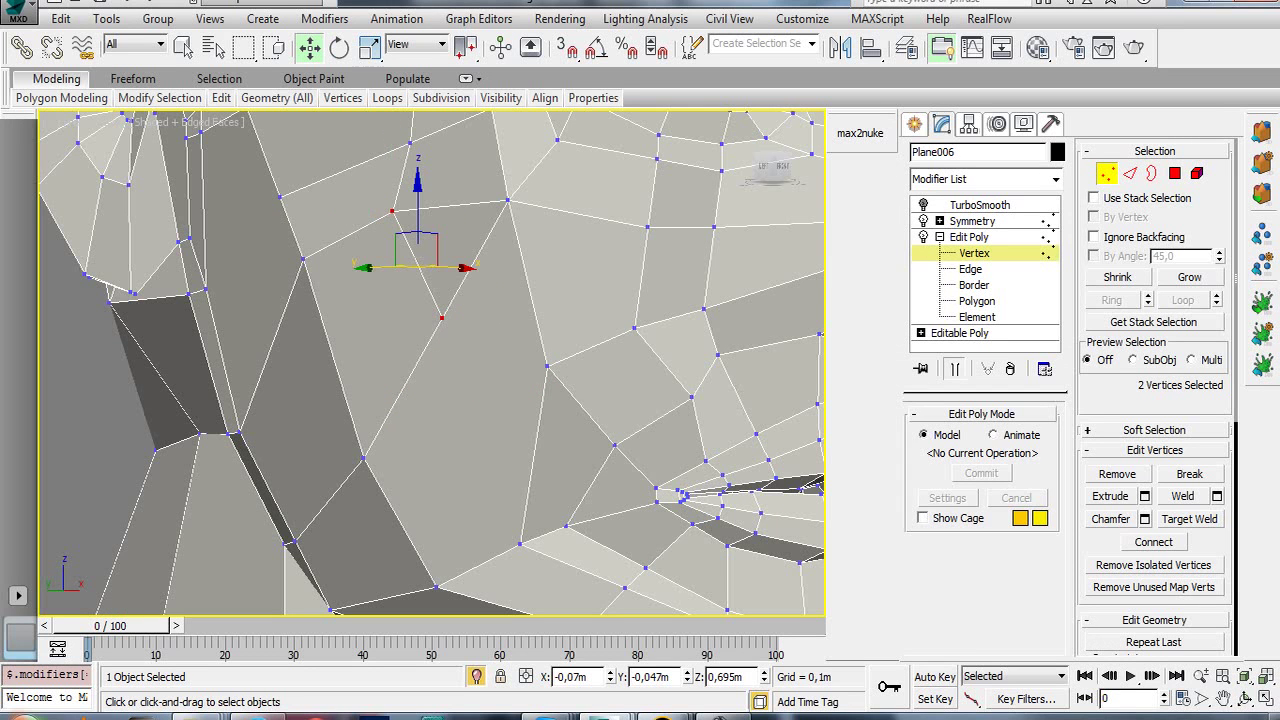
click(1216, 497)
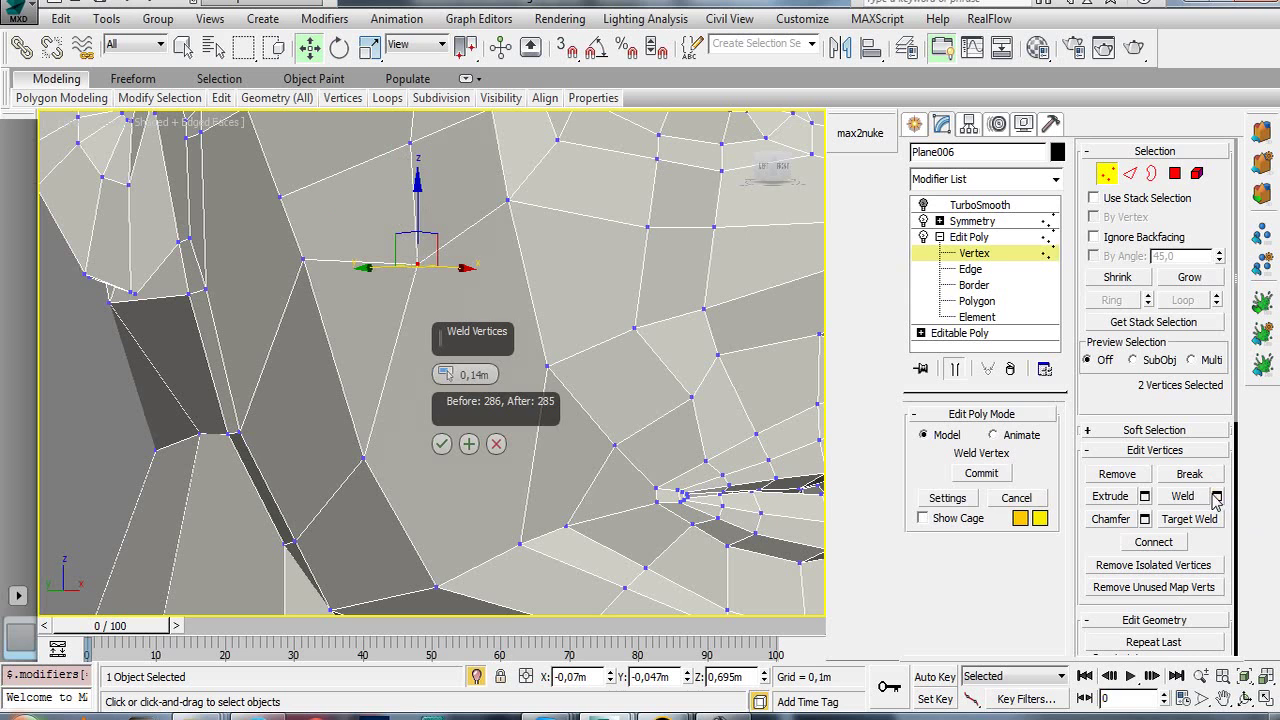
click(441, 443)
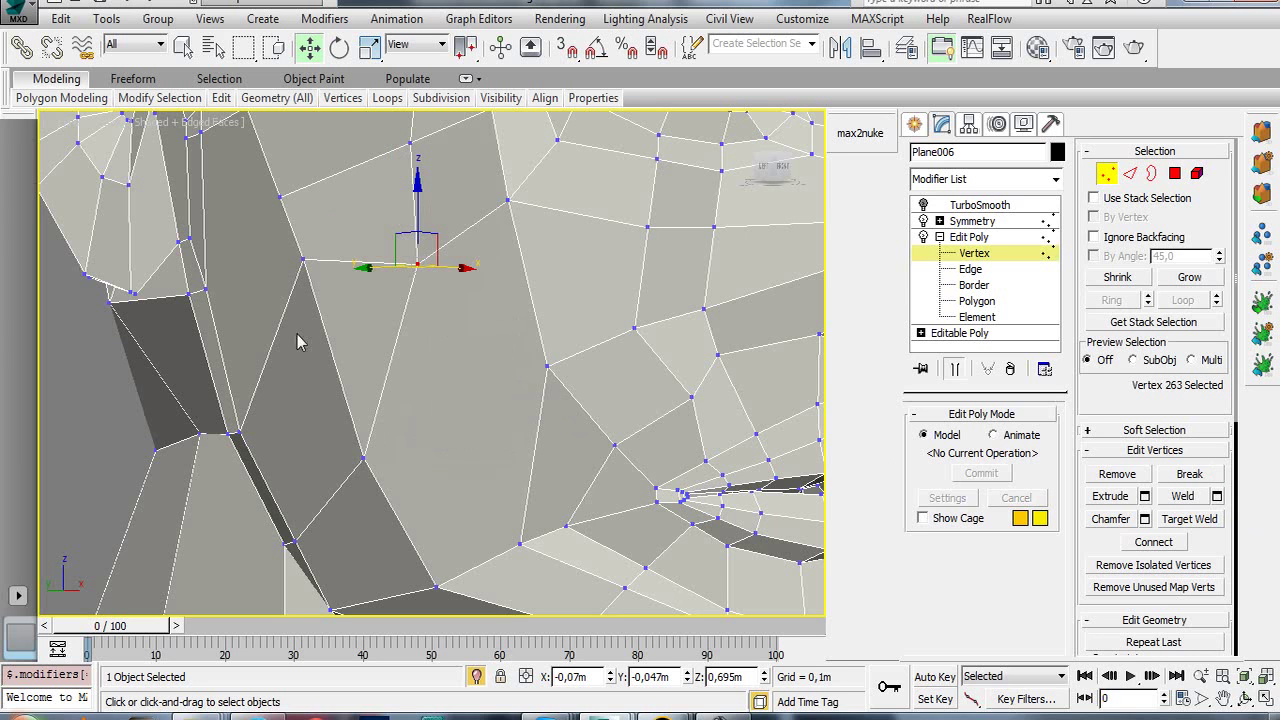
click(300, 262)
ctrl+click(362, 459)
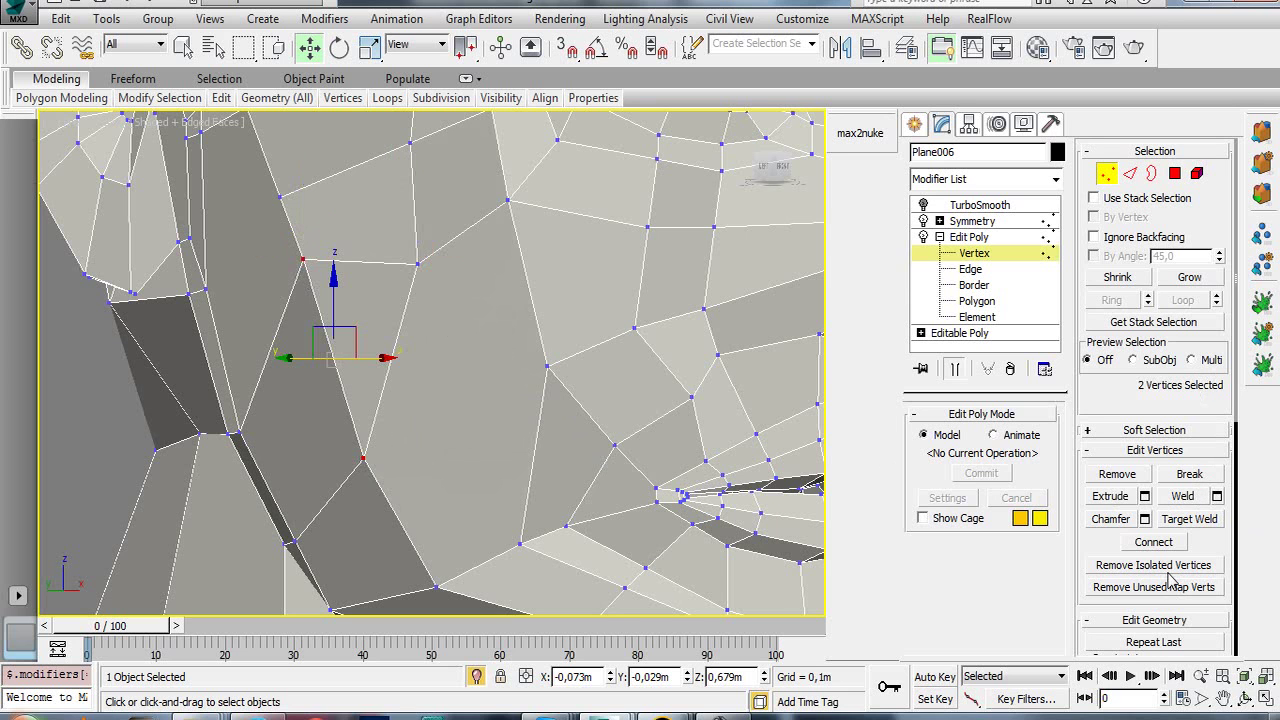
click(1217, 496)
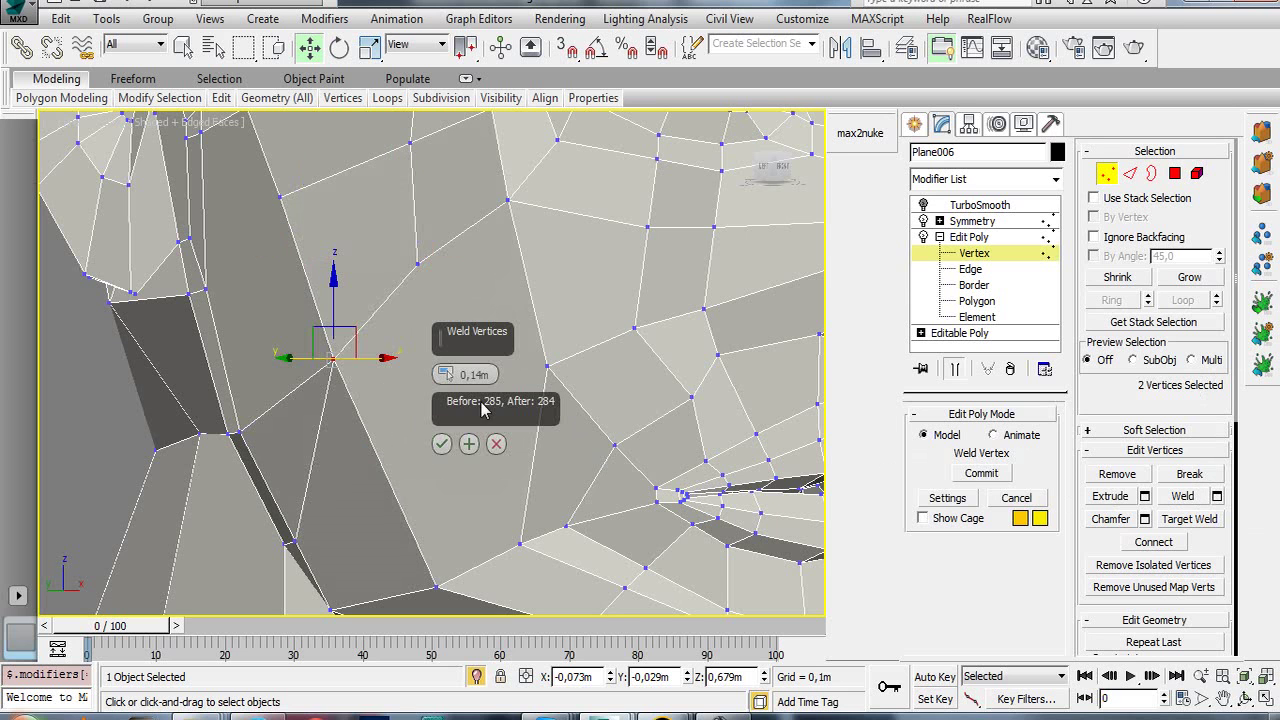
click(441, 443)
- Weld two close vertices near the eye into one
key(x)
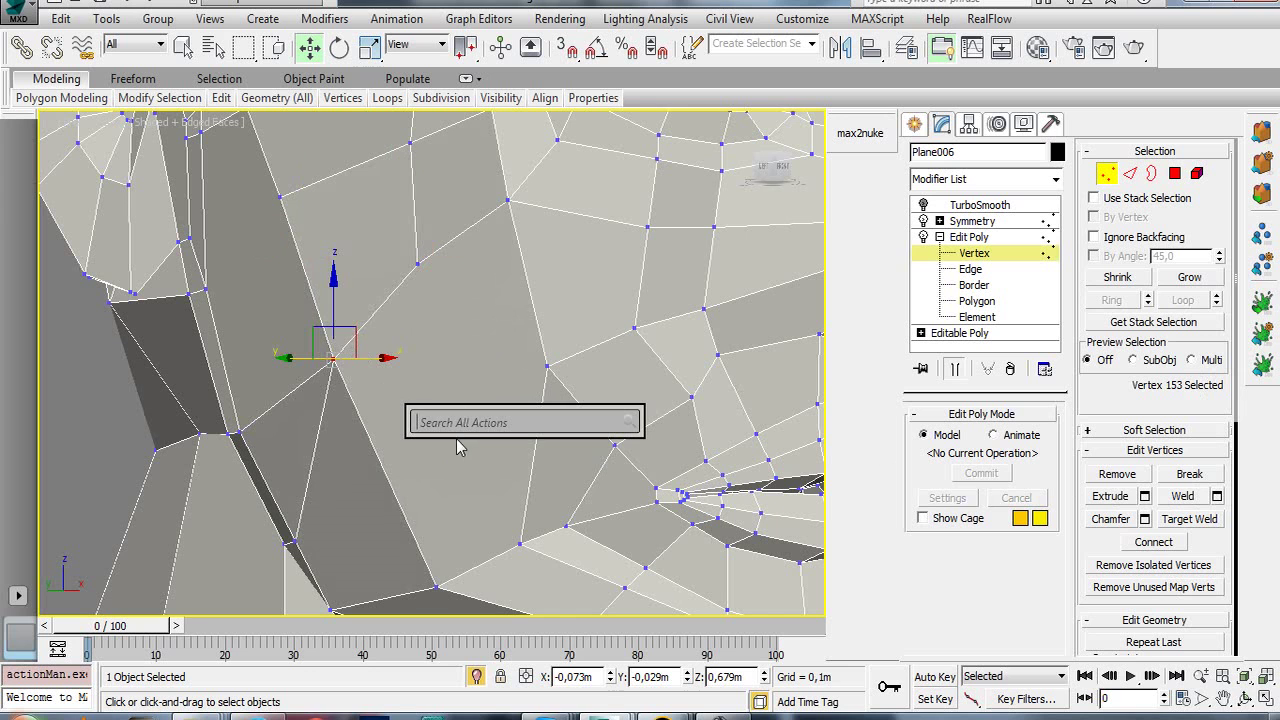
key(Escape)
mouse_move(433, 396)
alt+middle_down()
mouse_move(372, 413)
mouse_move(408, 422)
mouse_move(394, 409)
mouse_move(417, 417)
mouse_move(408, 403)
alt+middle_up()
scroll(408, 403, up, 5)
scroll(366, 371, up, 2)
key(w)
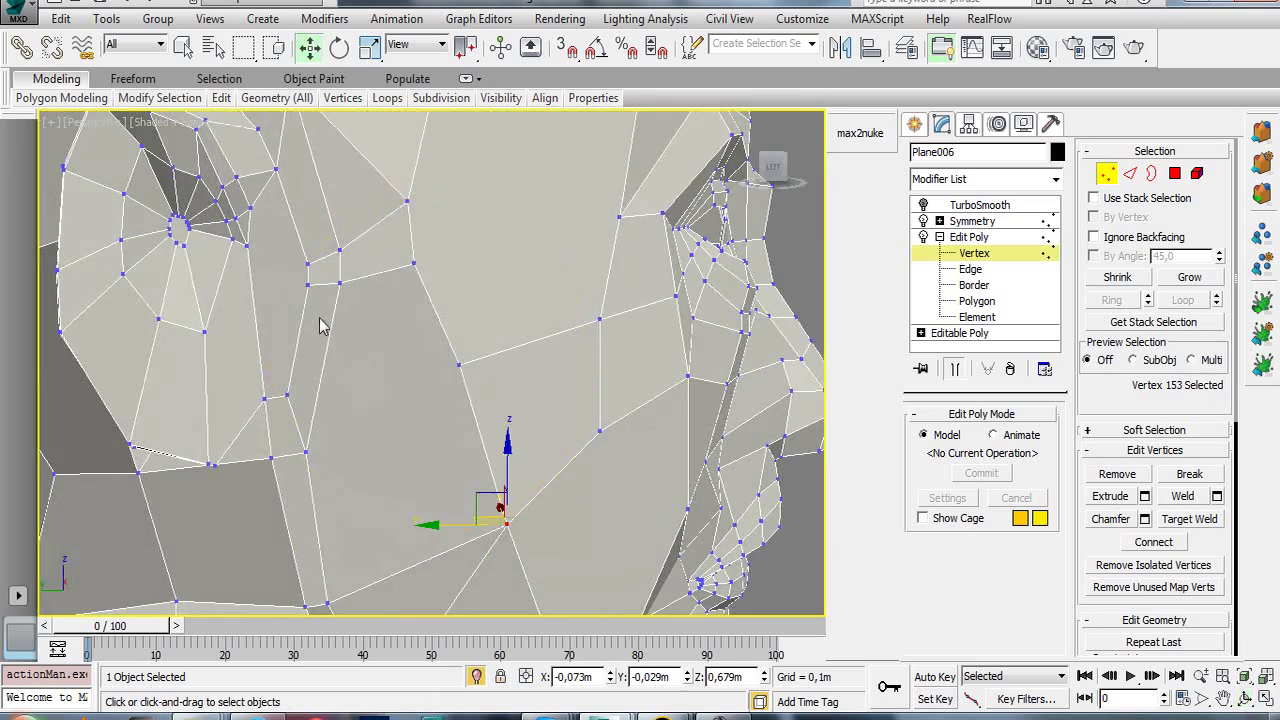
drag(308, 289, 318, 255)
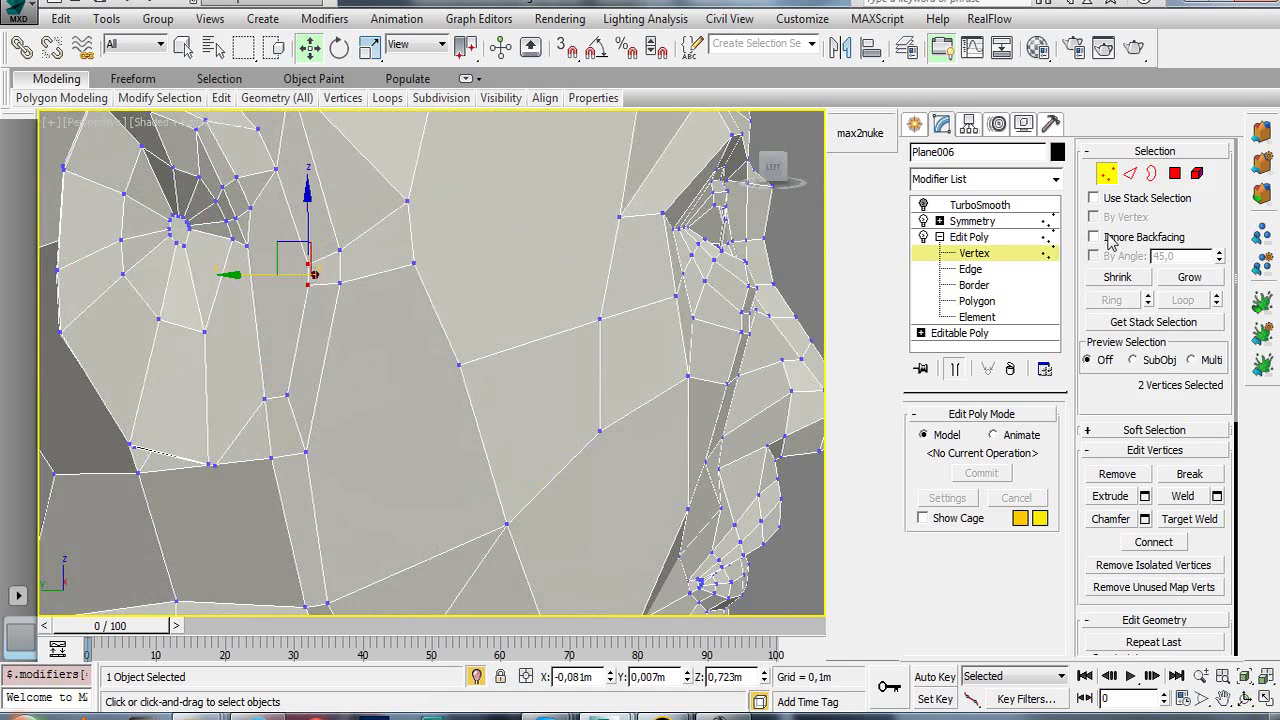
click(1217, 496)
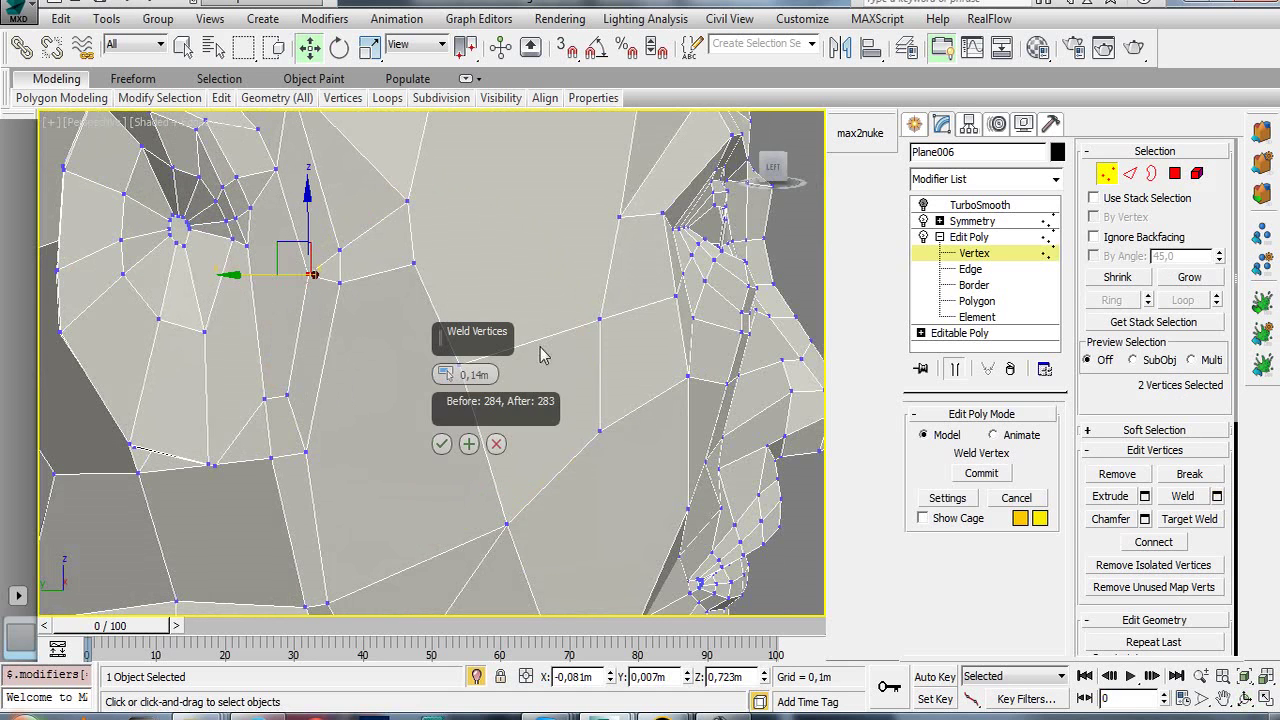
click(441, 443)
- Weld two more vertex pairs beside the eye at a 0.14m threshold
ctrl+click(340, 251)
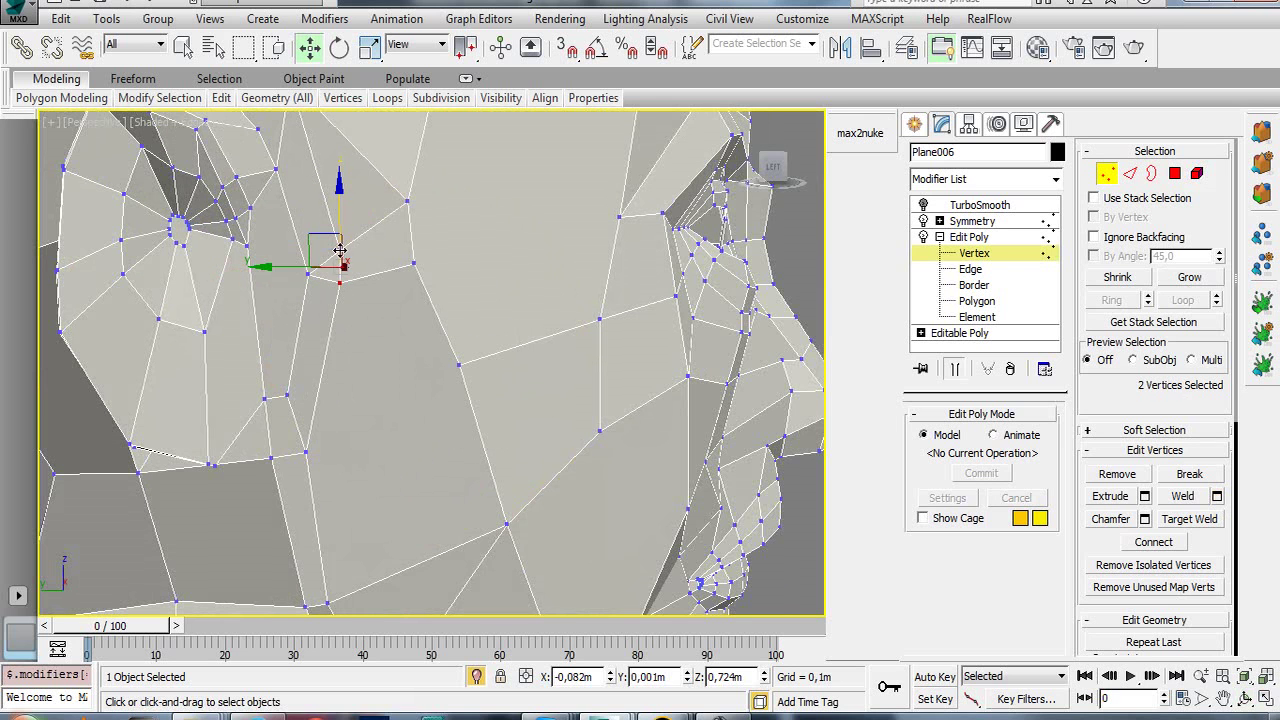
click(1183, 497)
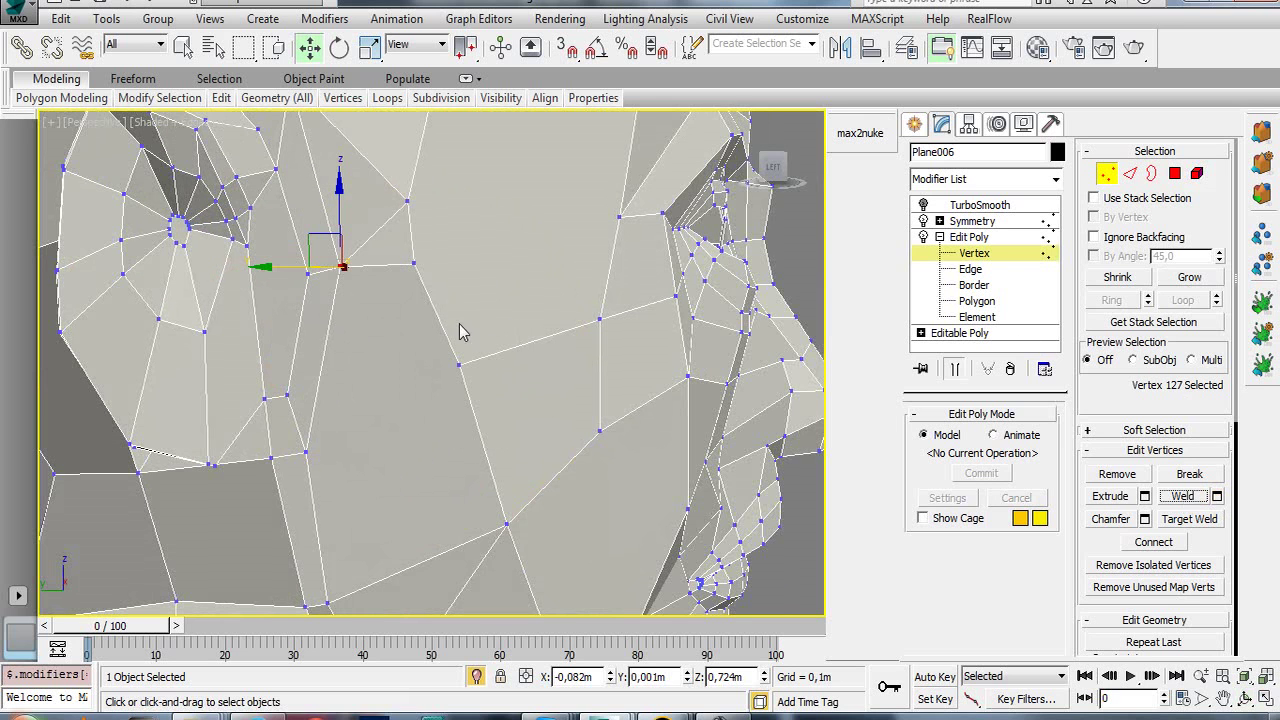
click(413, 263)
ctrl+click(407, 201)
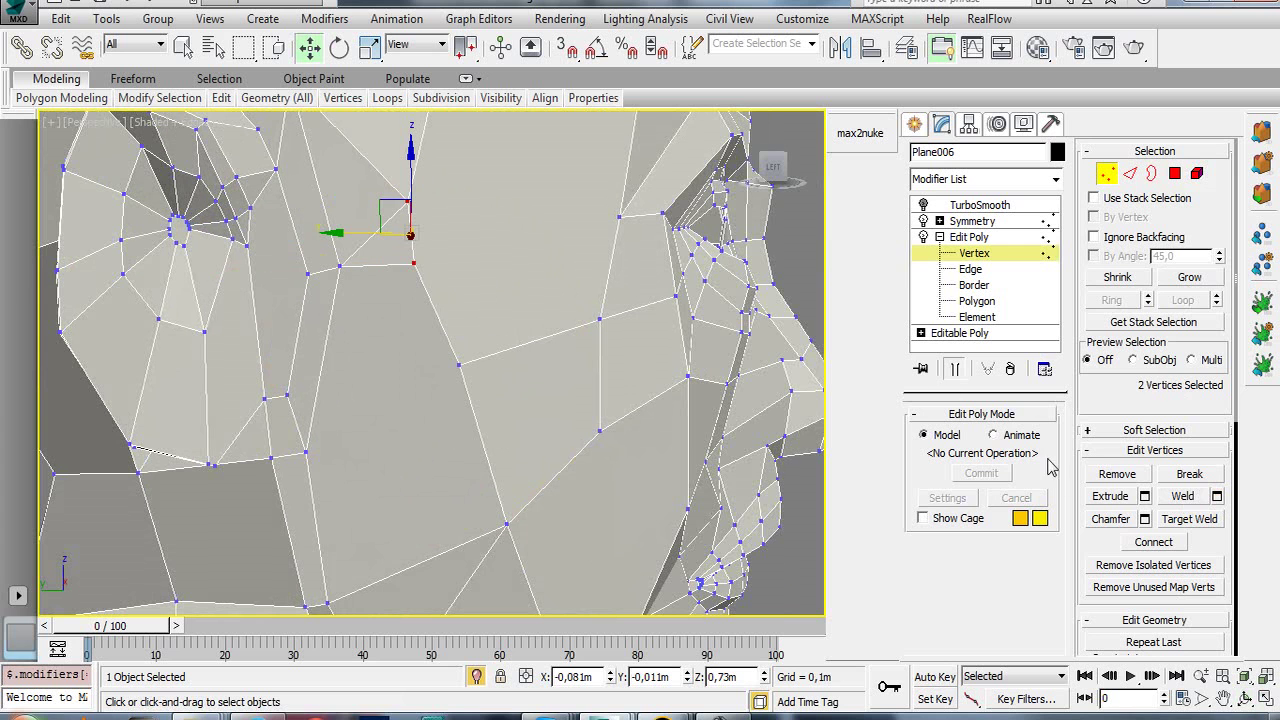
click(1183, 497)
scroll(510, 300, down, 3)
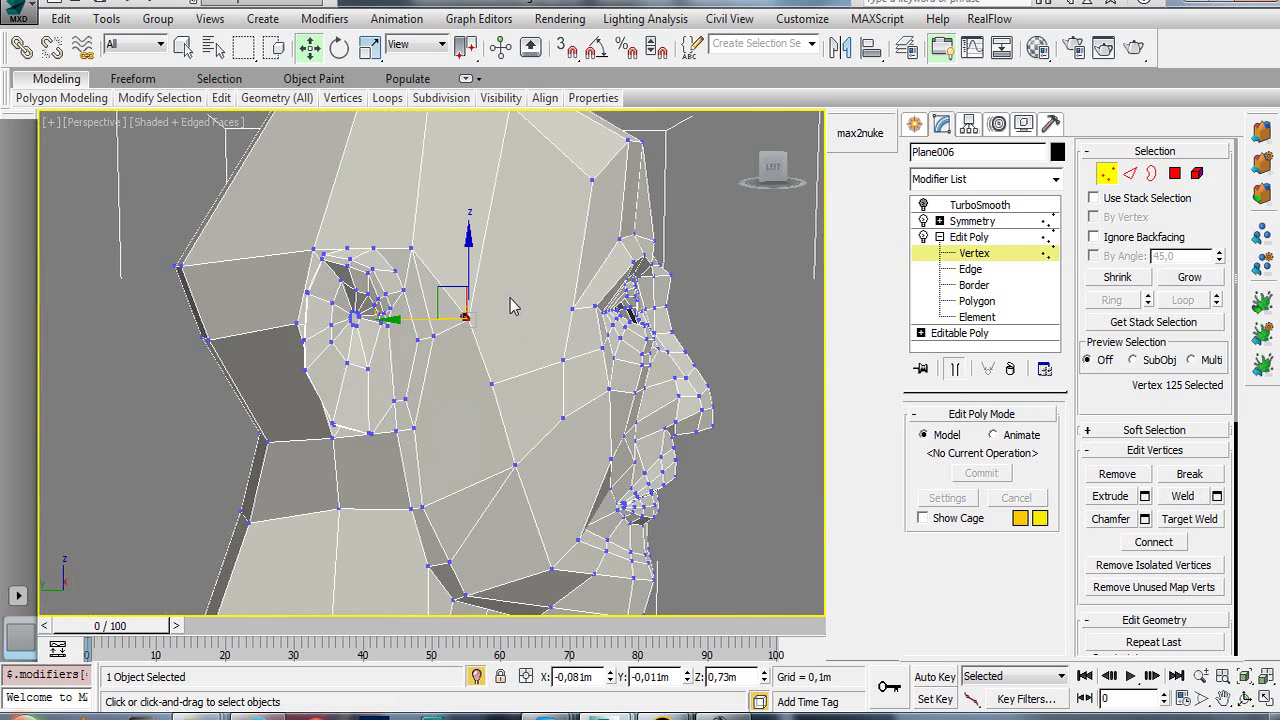
scroll(510, 320, up, 3)
- Pull the chin and jaw vertices down to lower the chin
scroll(510, 336, down, 3)
mouse_move(510, 336)
alt+middle_down()
mouse_move(494, 357)
mouse_move(417, 343)
mouse_move(580, 329)
mouse_move(480, 321)
mouse_move(528, 347)
mouse_move(486, 337)
mouse_move(495, 349)
mouse_move(447, 272)
mouse_move(443, 294)
mouse_move(466, 280)
mouse_move(460, 303)
mouse_move(478, 298)
mouse_move(503, 363)
mouse_move(472, 385)
alt+middle_up()
key(w)
click(607, 391)
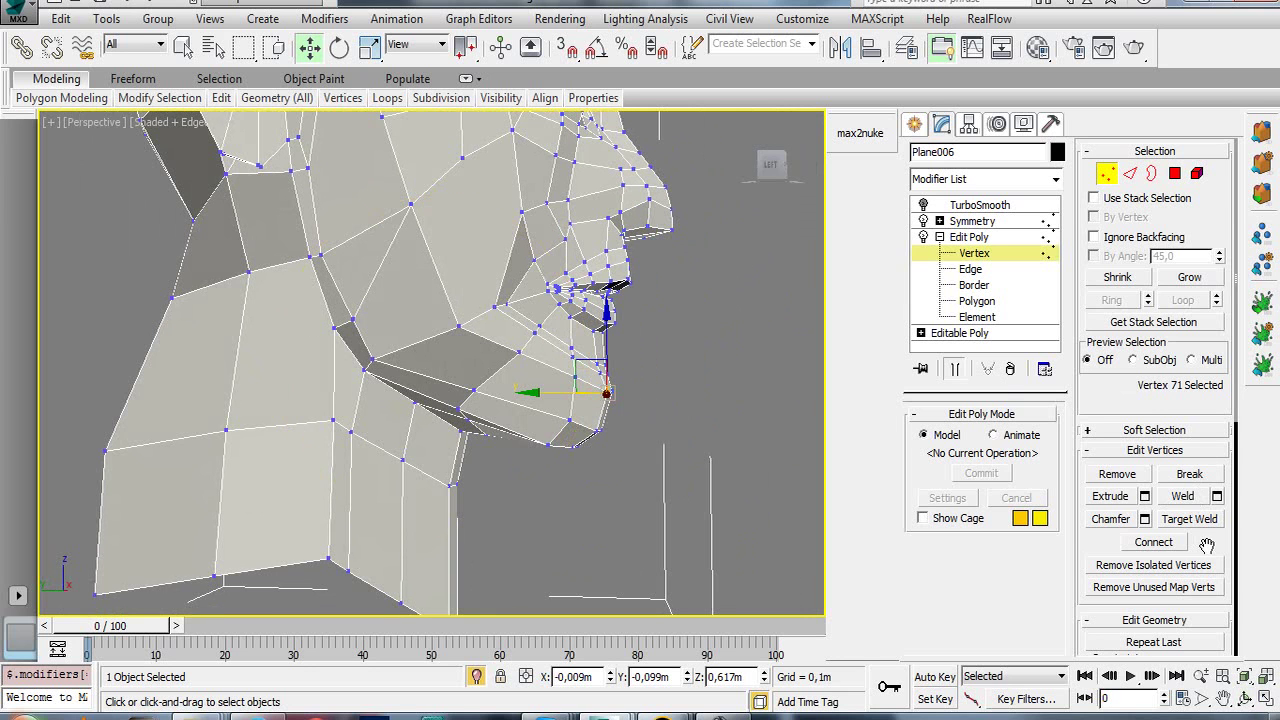
scroll(1207, 545, down, 5)
scroll(1155, 515, up, 1)
scroll(689, 414, up, 2)
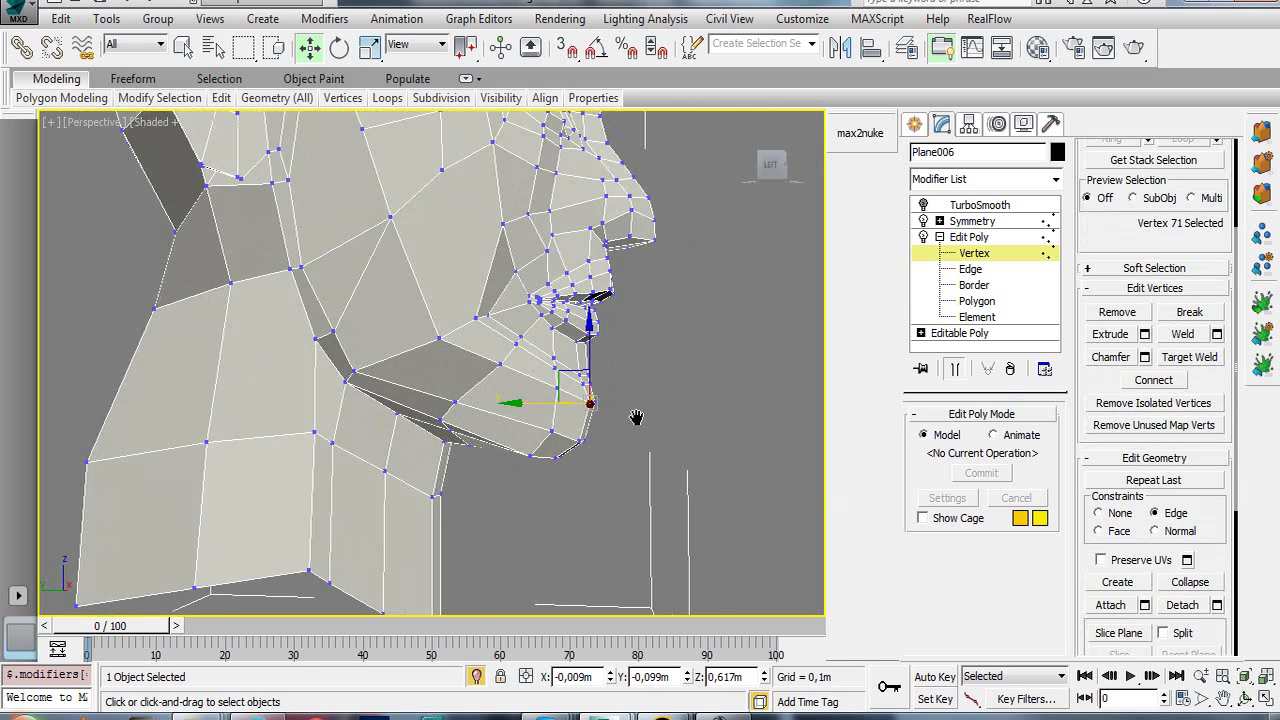
scroll(650, 418, up, 2)
mouse_move(584, 383)
ctrl+mouse_down()
mouse_move(527, 402)
mouse_move(539, 418)
ctrl+mouse_up()
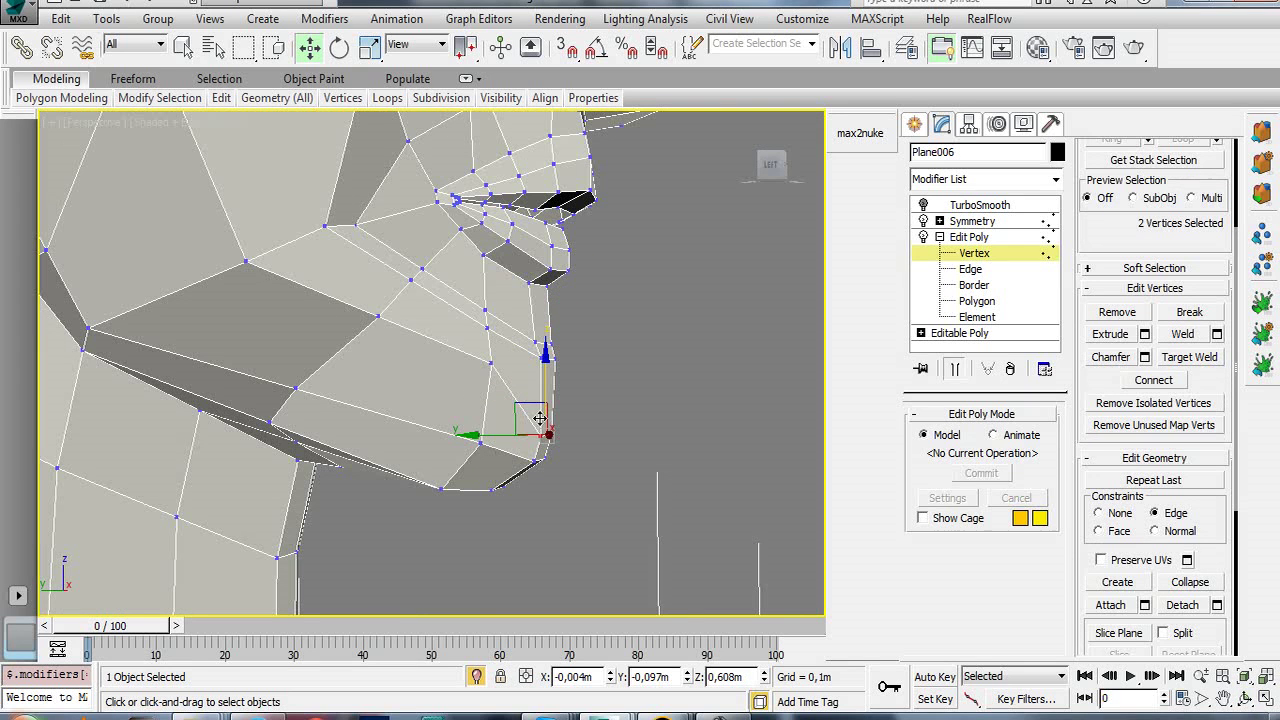
mouse_move(536, 398)
mouse_down()
mouse_move(539, 414)
mouse_move(472, 455)
mouse_up()
click(478, 441)
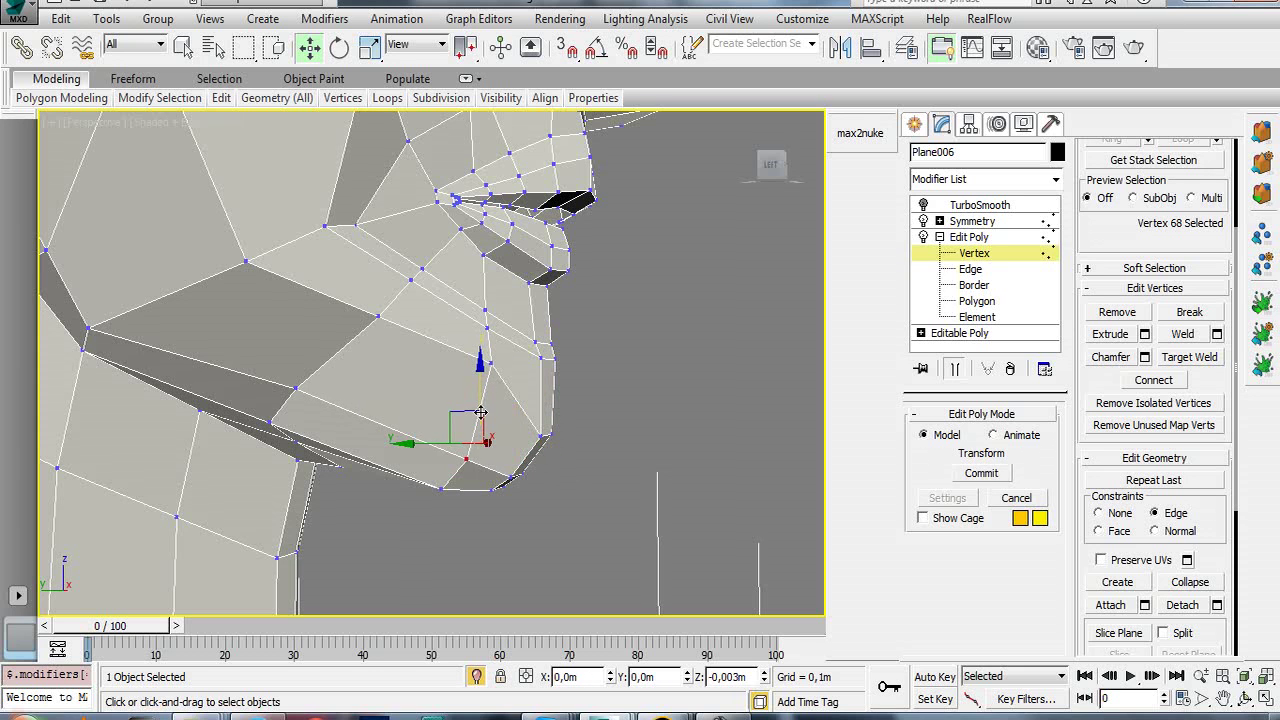
click(487, 364)
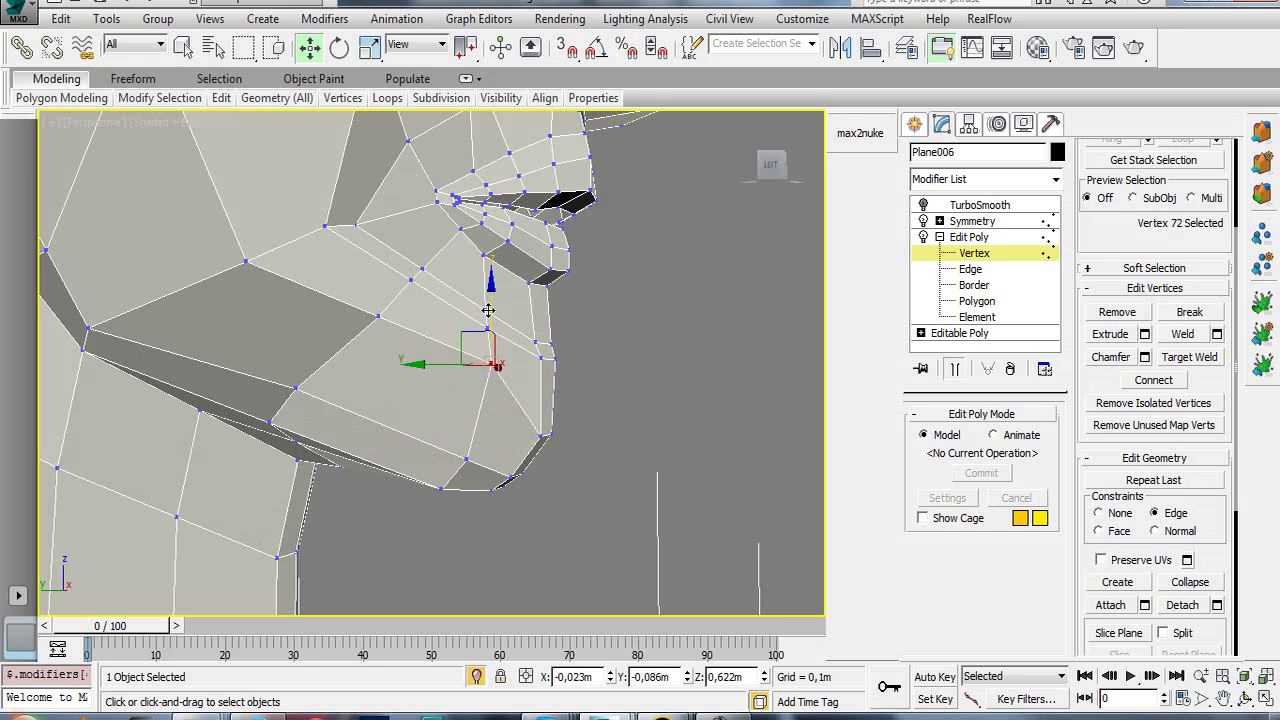
drag(488, 304, 479, 350)
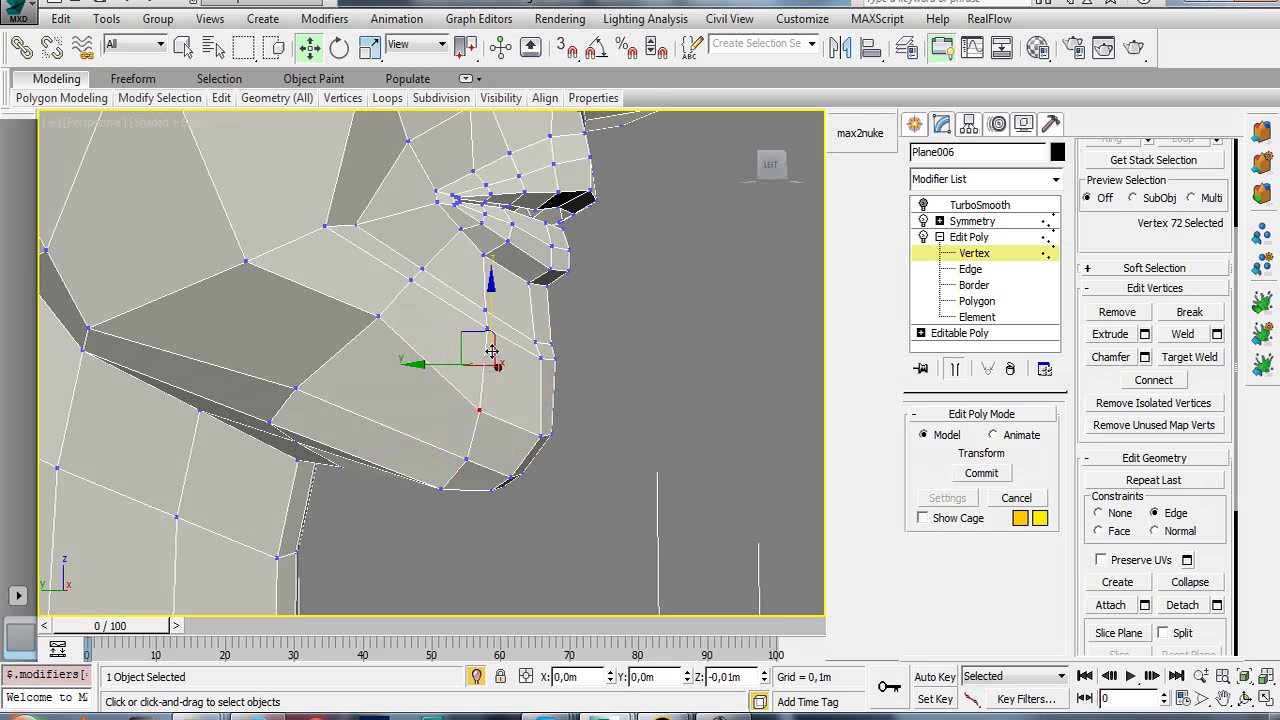
- Move two lower-cheek vertices down and back toward the jaw
click(376, 318)
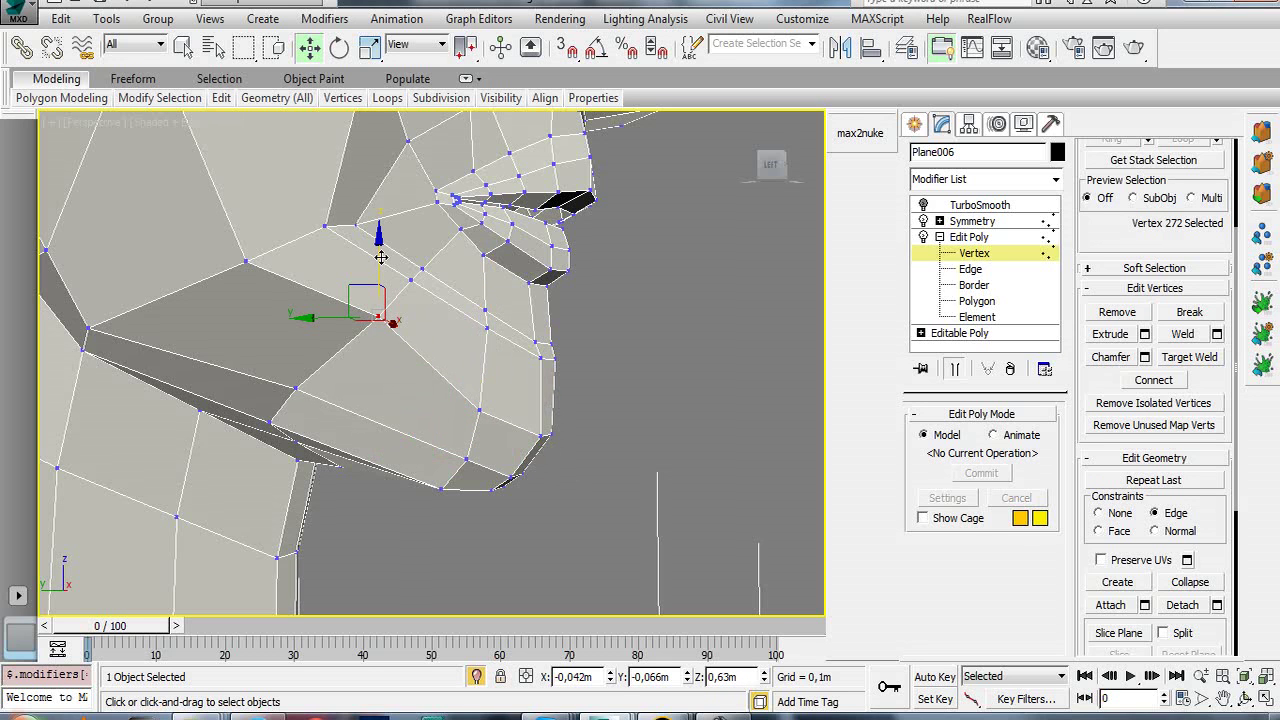
drag(381, 257, 330, 299)
click(253, 257)
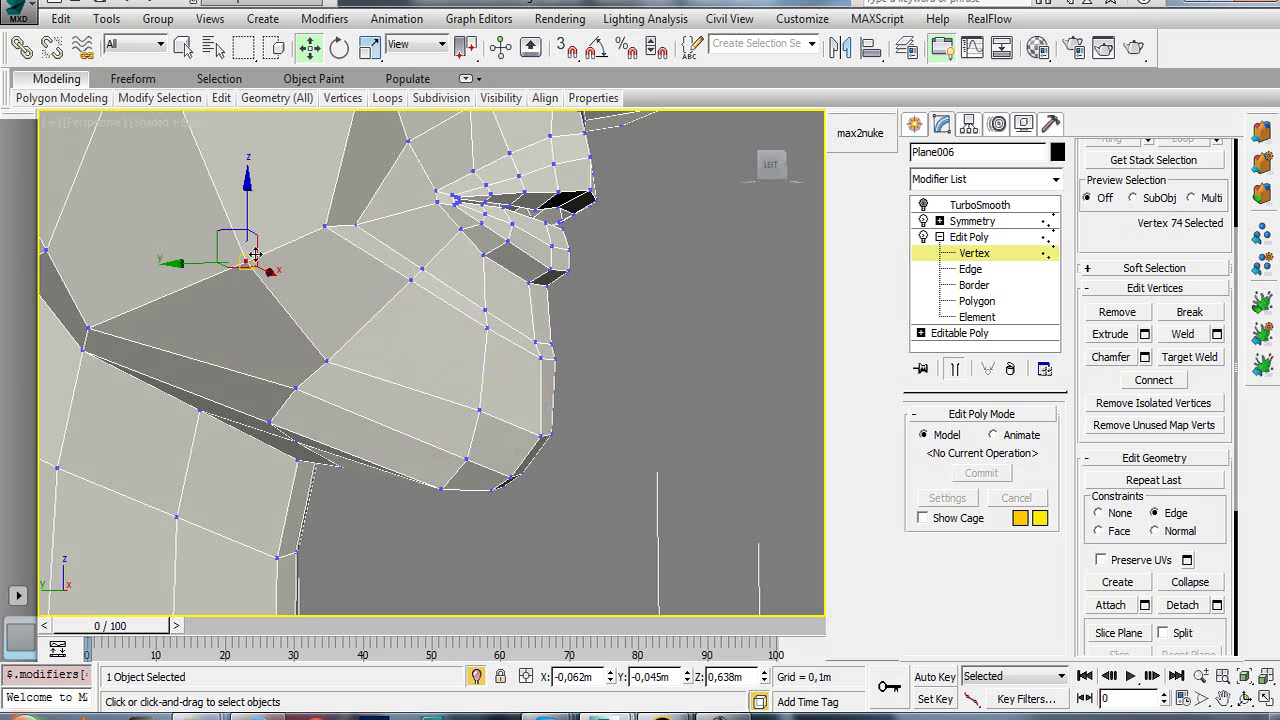
drag(255, 255, 171, 266)
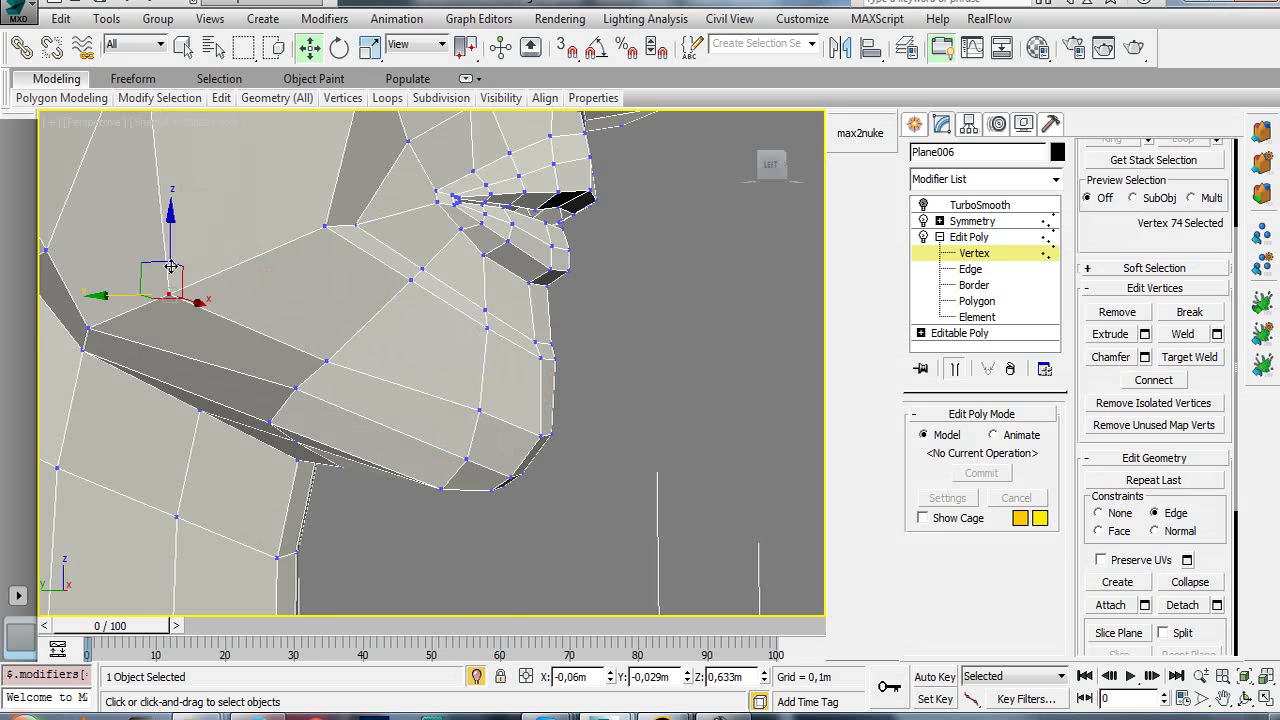
scroll(200, 290, down, 2)
middle_drag(240, 300, 274, 342)
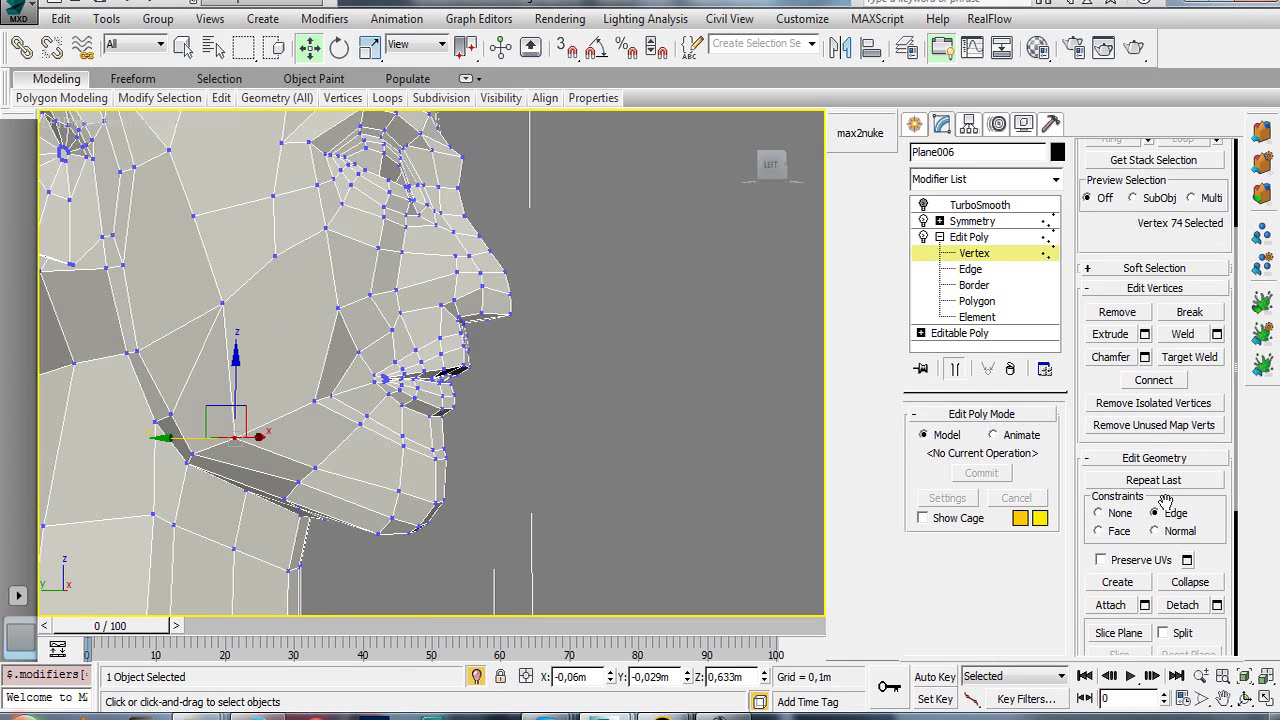
- At Polygon level, cut an edge from the lower cheek past the jaw toward the chin
click(975, 285)
click(977, 300)
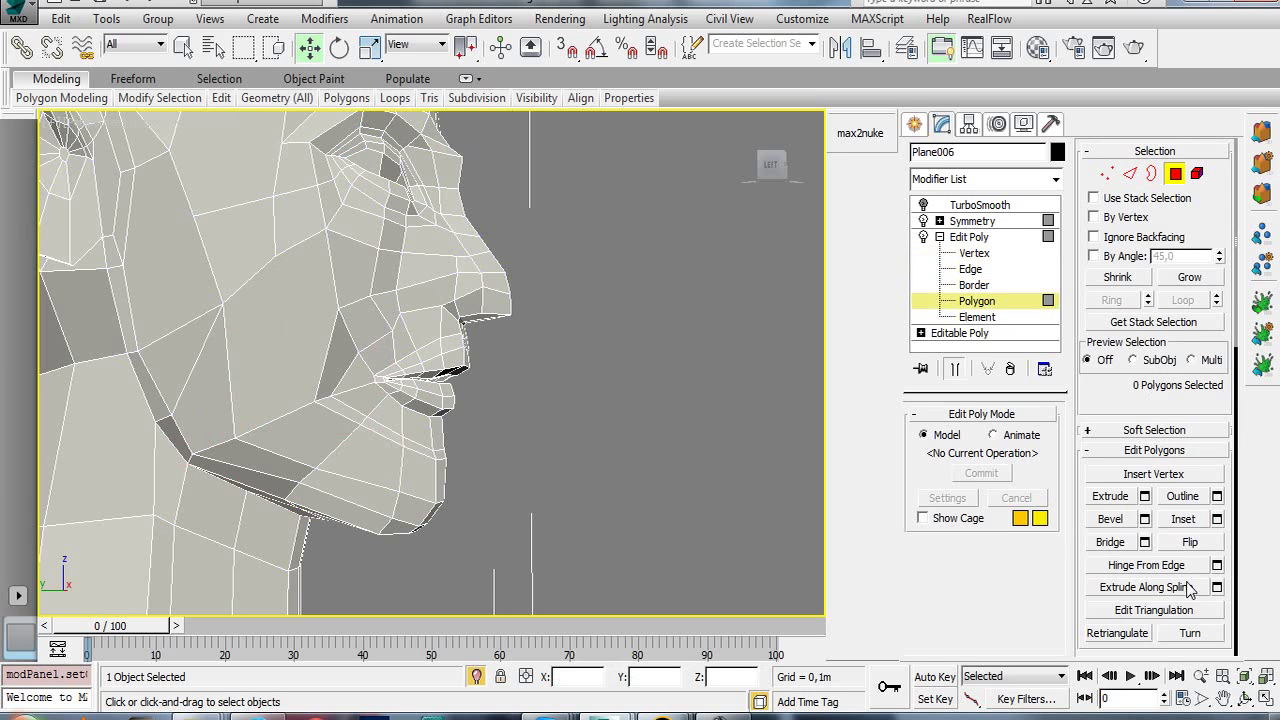
drag(1226, 586, 1226, 332)
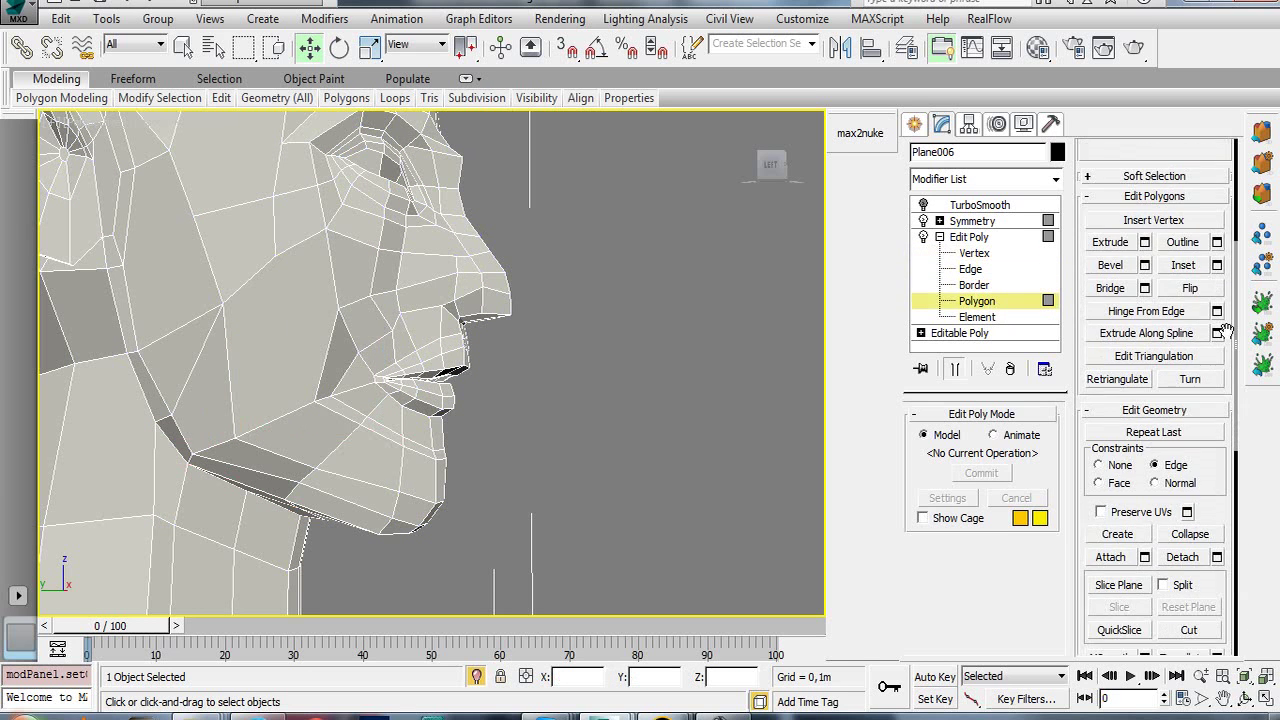
click(1188, 630)
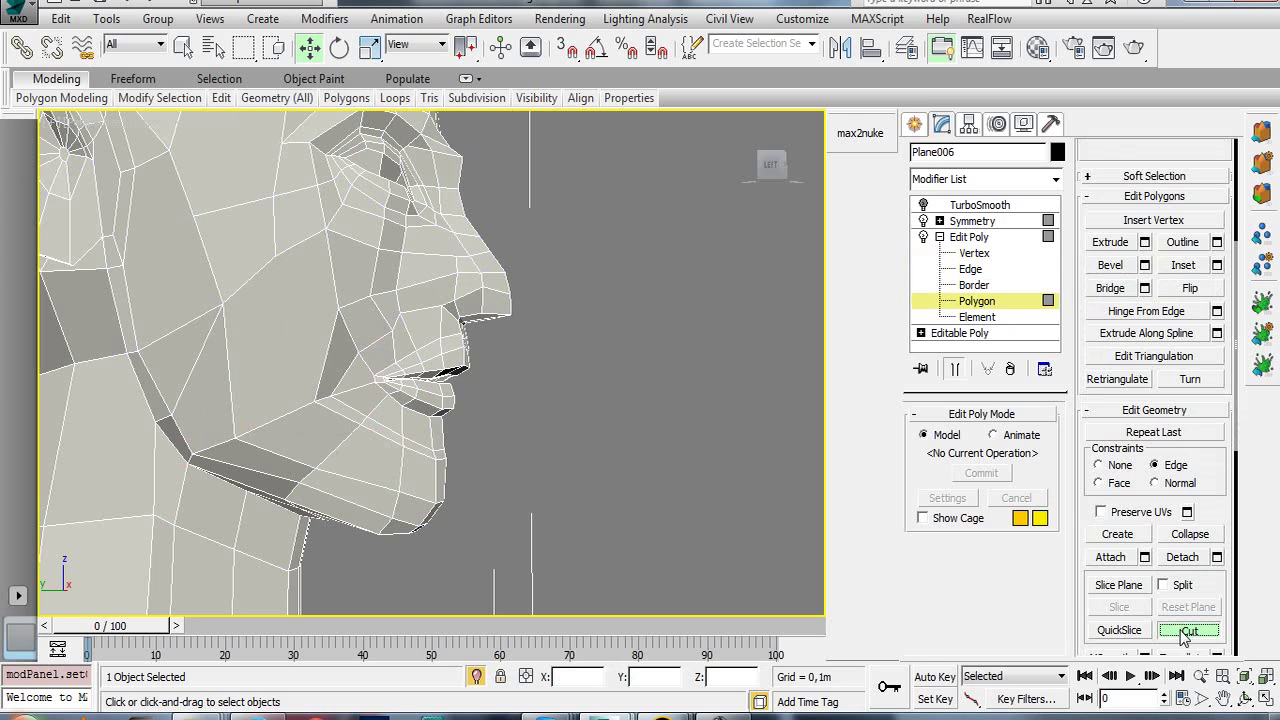
click(276, 257)
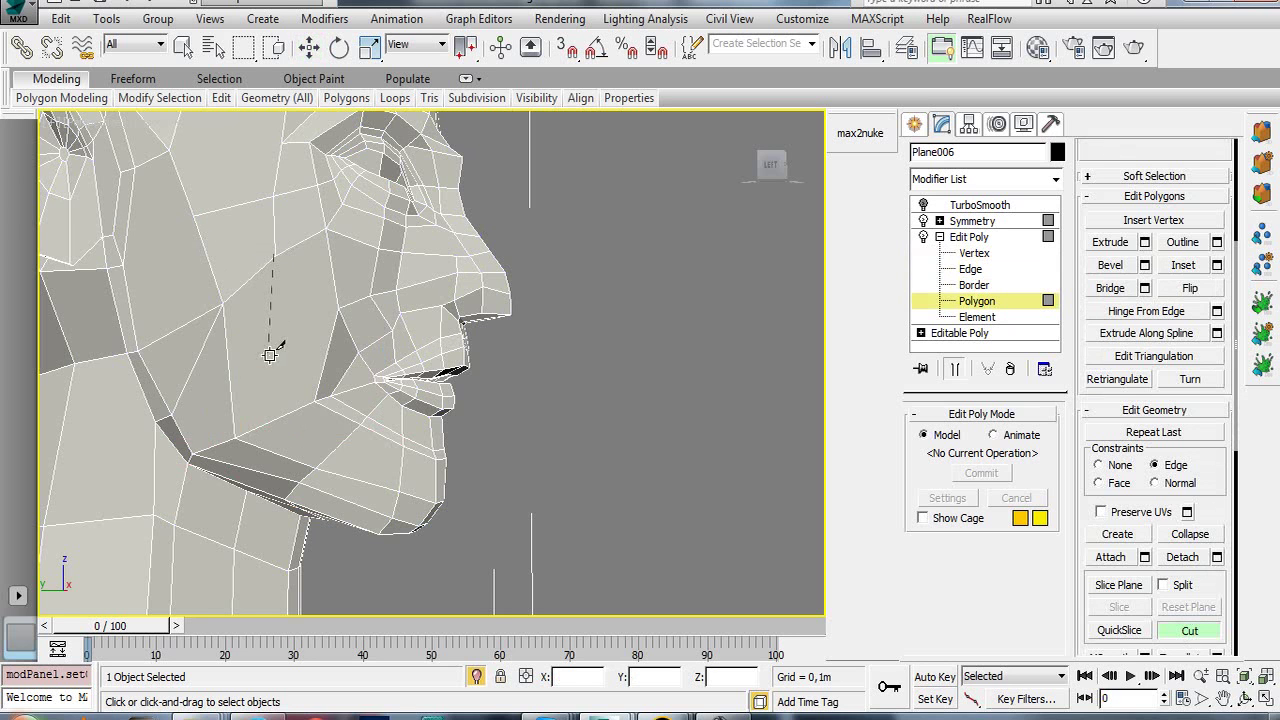
click(283, 413)
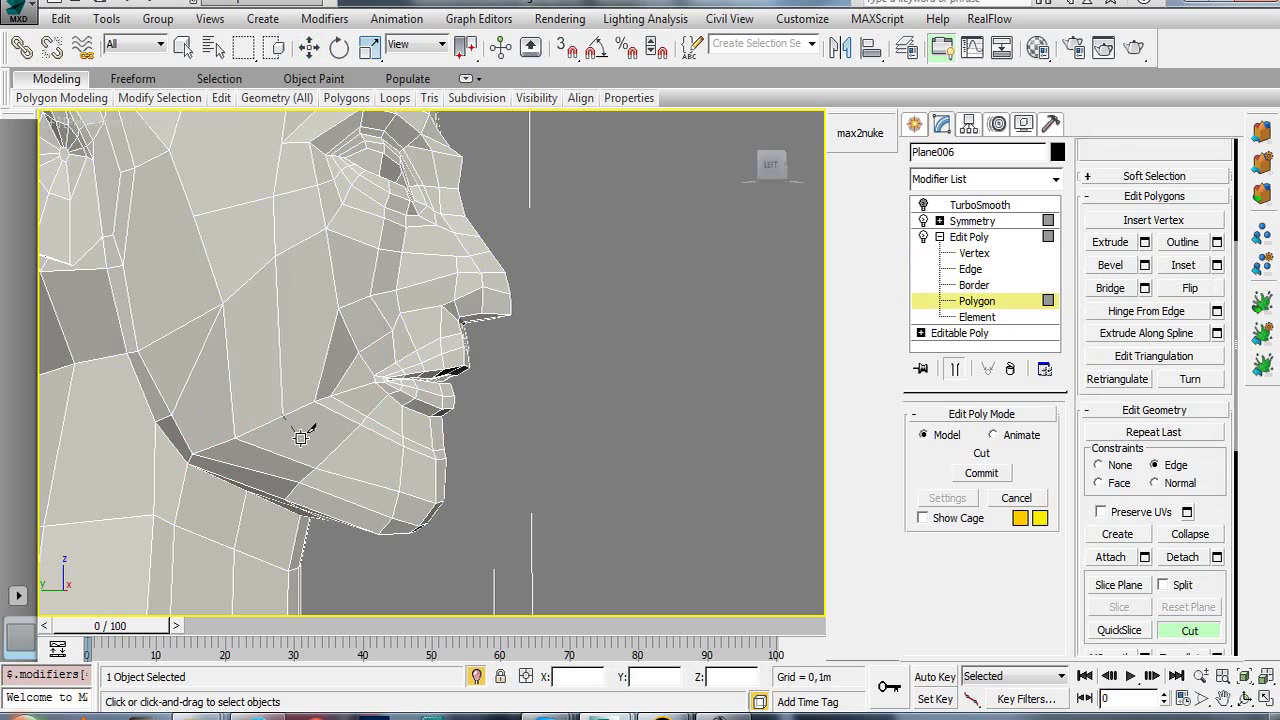
click(339, 446)
right_click(498, 489)
alt+middle_drag(491, 471, 424, 442)
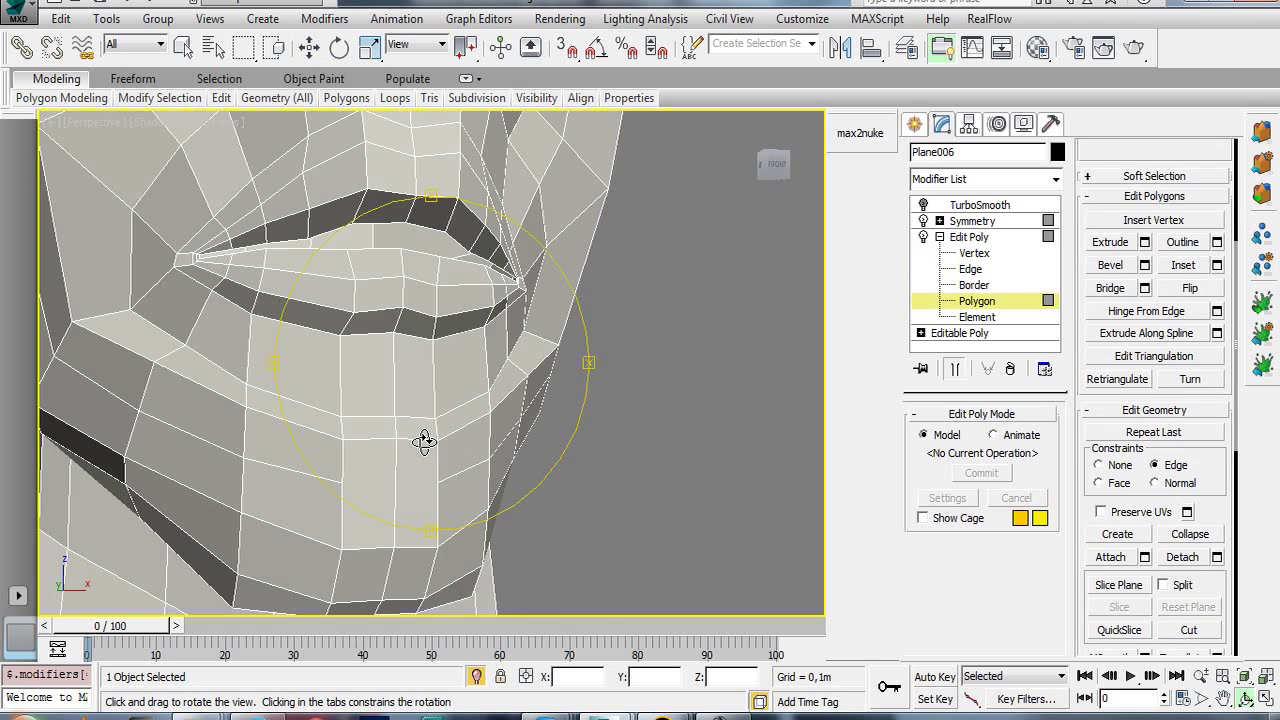
- Cut another edge straight across the chin
key(alt+c)
click(341, 483)
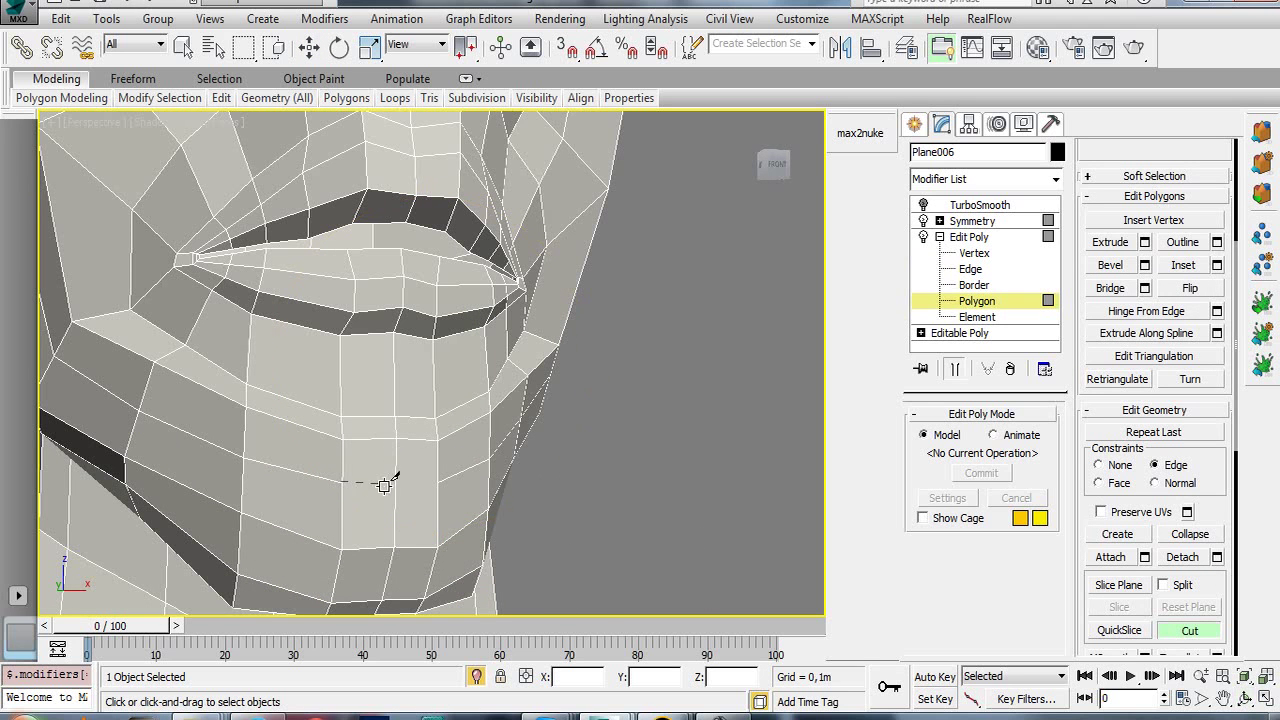
click(396, 485)
scroll(547, 490, down, 5)
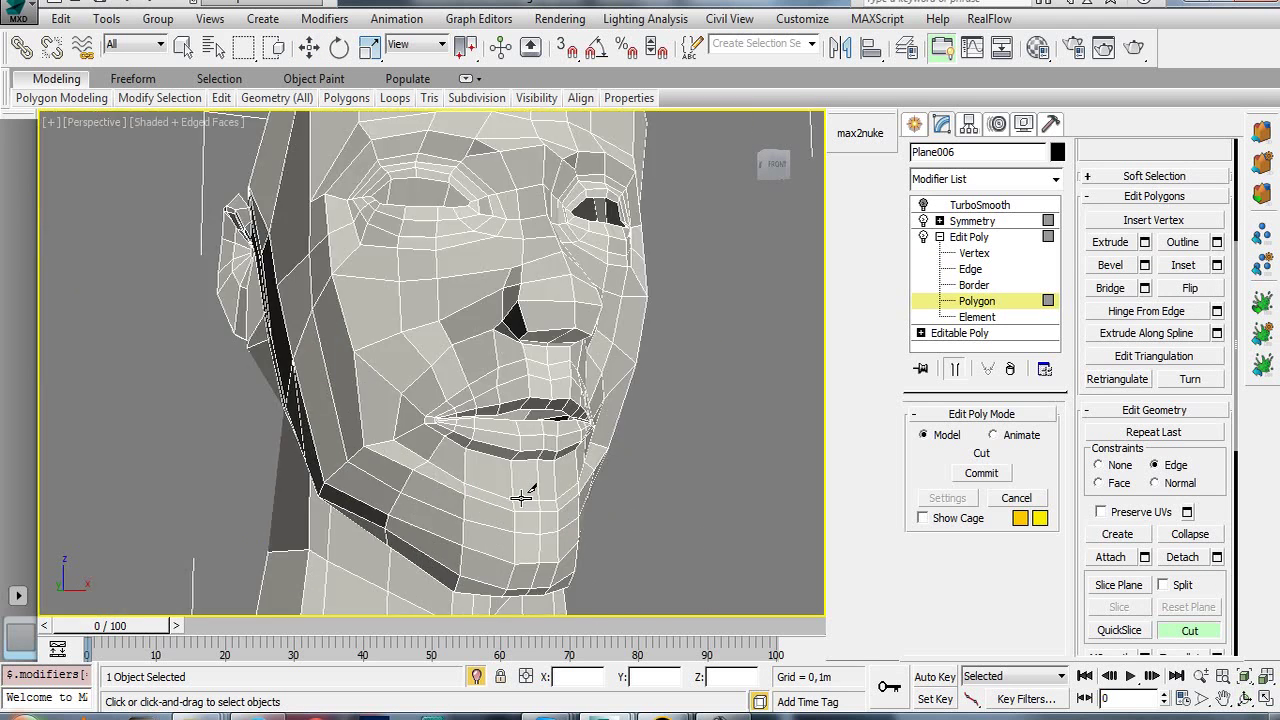
key(ctrl+r)
mouse_move(443, 470)
mouse_down()
mouse_move(477, 415)
mouse_move(437, 400)
mouse_up()
scroll(477, 415, up, 3)
scroll(460, 400, down, 3)
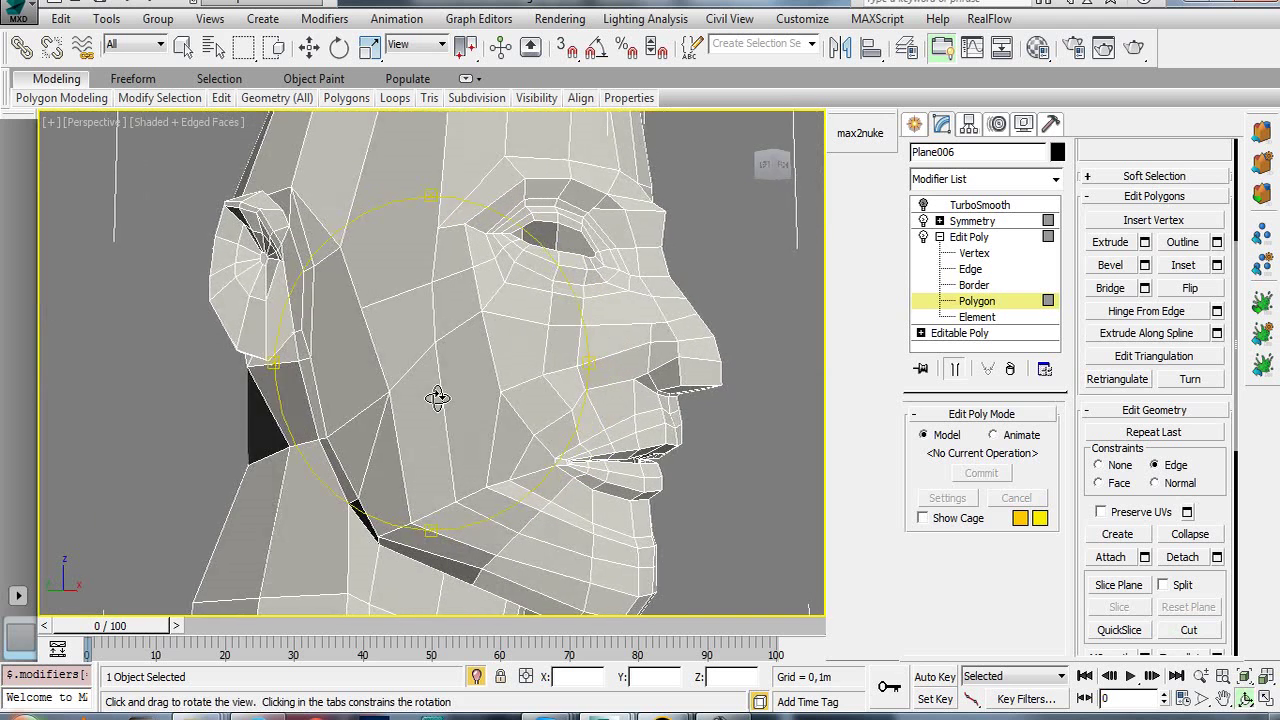
key(alt+c)
- Switch to Edge level and try edge selections on the cheek
key(w)
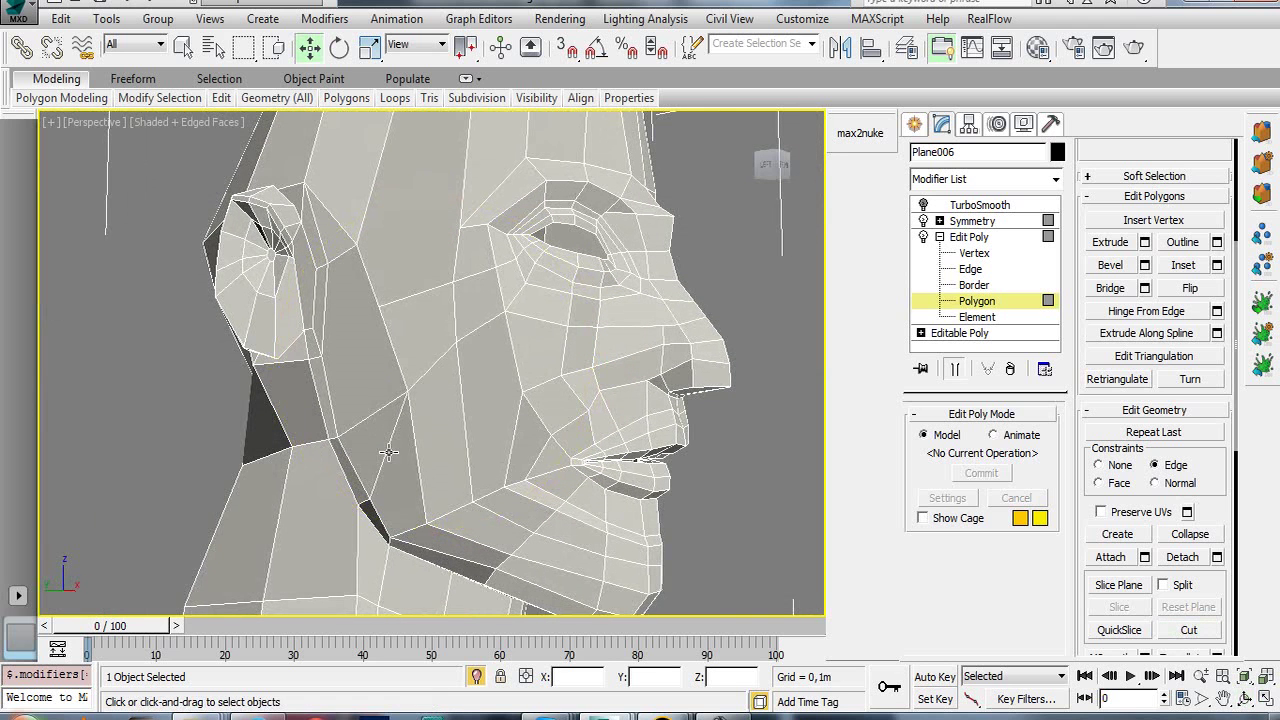
click(389, 452)
click(990, 272)
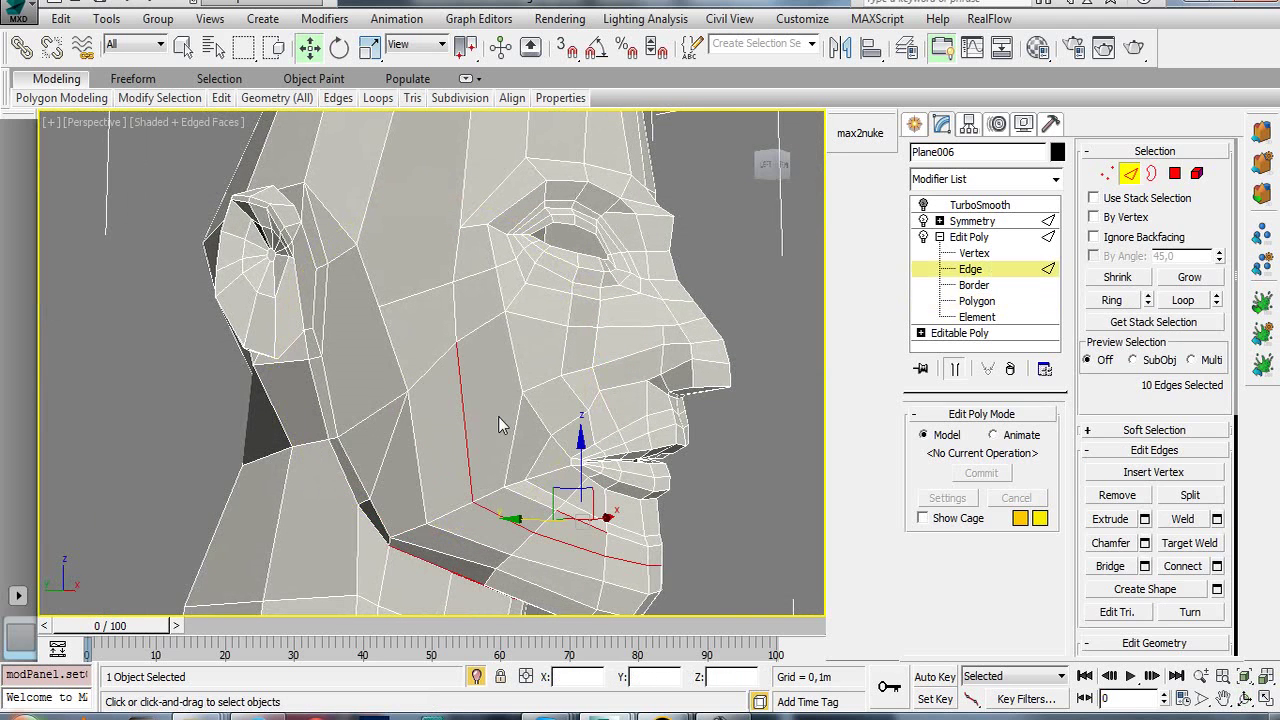
click(378, 437)
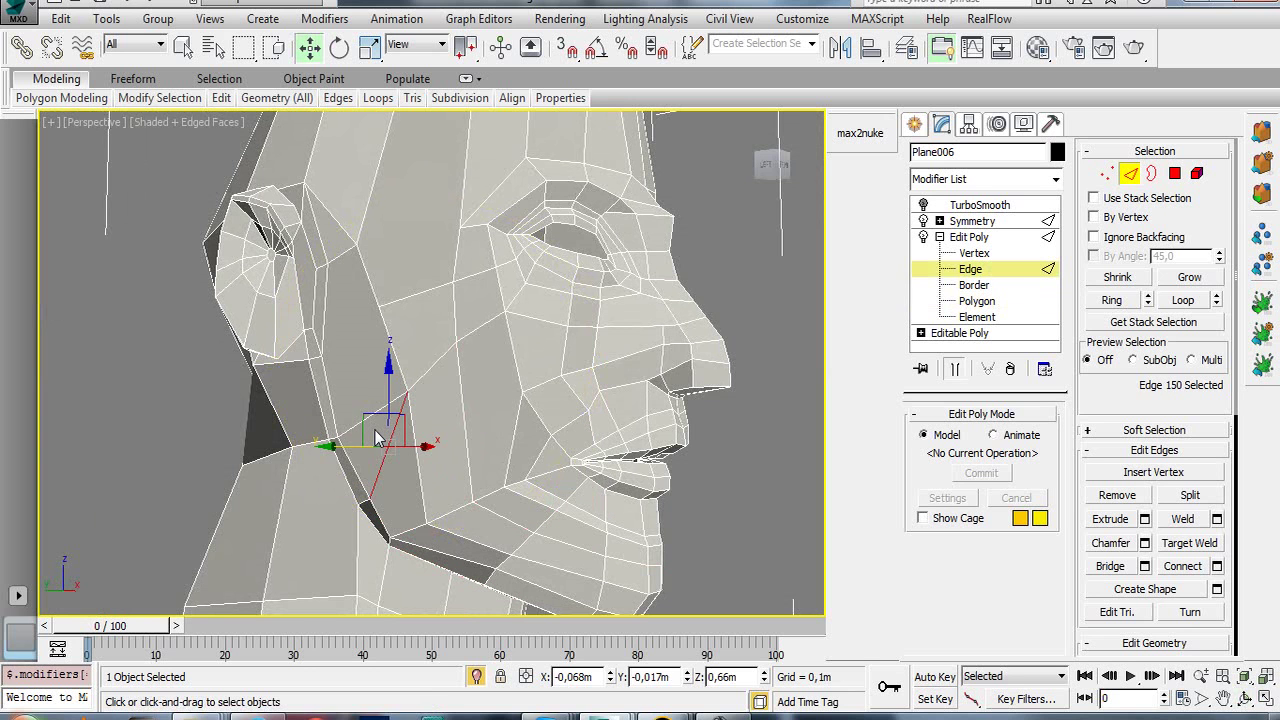
click(375, 431)
mouse_move(388, 426)
alt+middle_down()
mouse_move(443, 418)
mouse_move(449, 320)
mouse_move(434, 374)
mouse_move(455, 404)
mouse_move(405, 300)
mouse_move(377, 323)
alt+middle_up()
key(w)
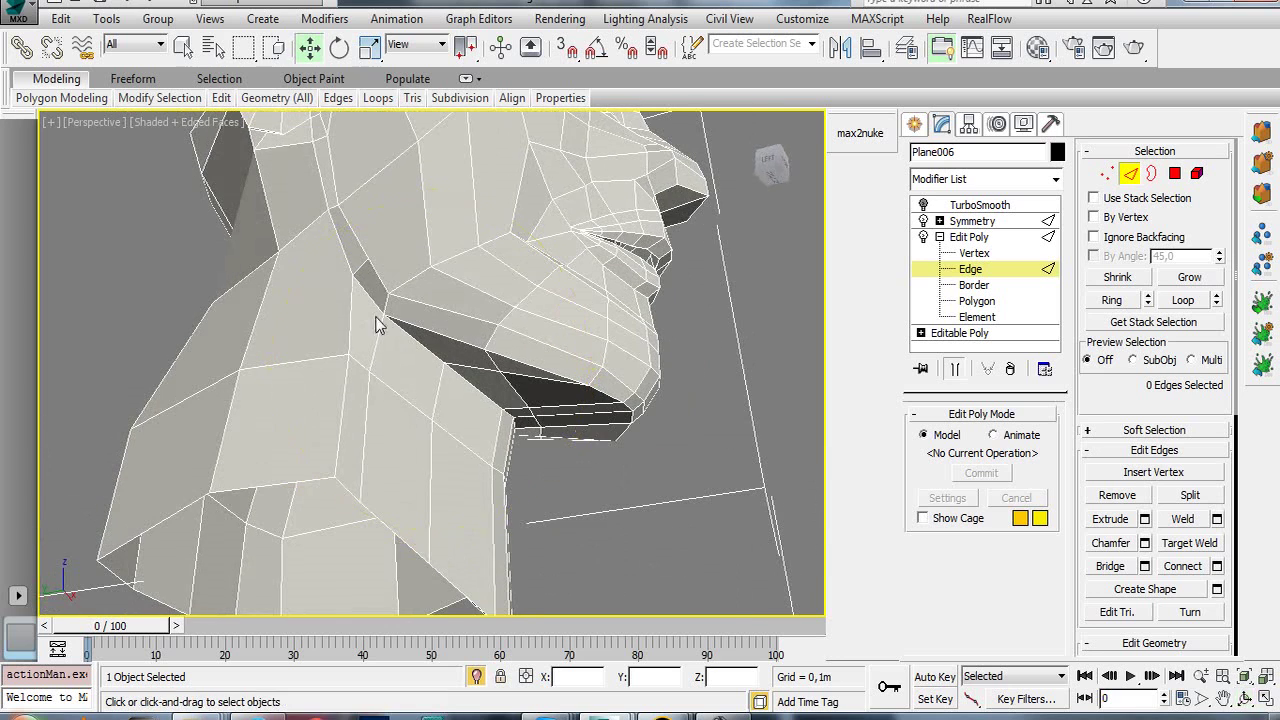
- Check the neck and jawline edge loops by selecting them from a frontal view
double_click(357, 265)
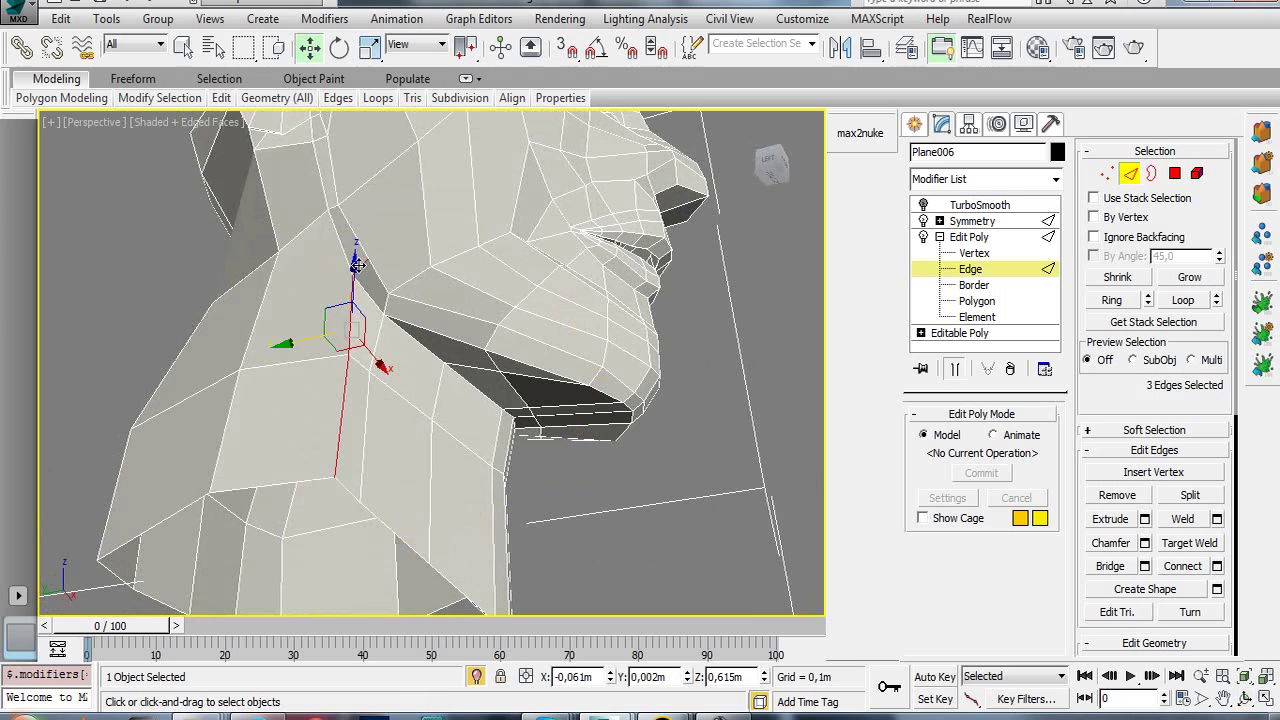
click(357, 265)
mouse_move(357, 265)
alt+middle_down()
mouse_move(320, 384)
mouse_move(360, 425)
mouse_move(446, 398)
mouse_move(476, 369)
mouse_move(397, 426)
alt+middle_up()
scroll(391, 410, up, 4)
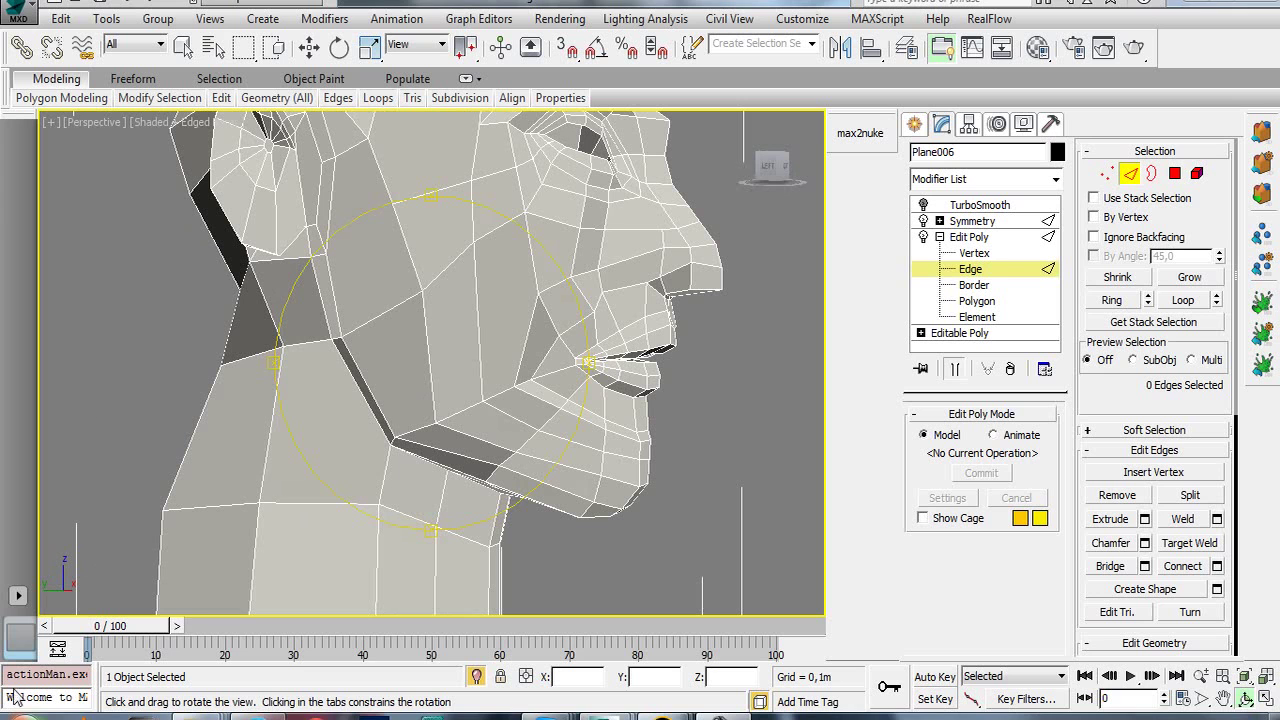
right_click(418, 349)
double_click(427, 345)
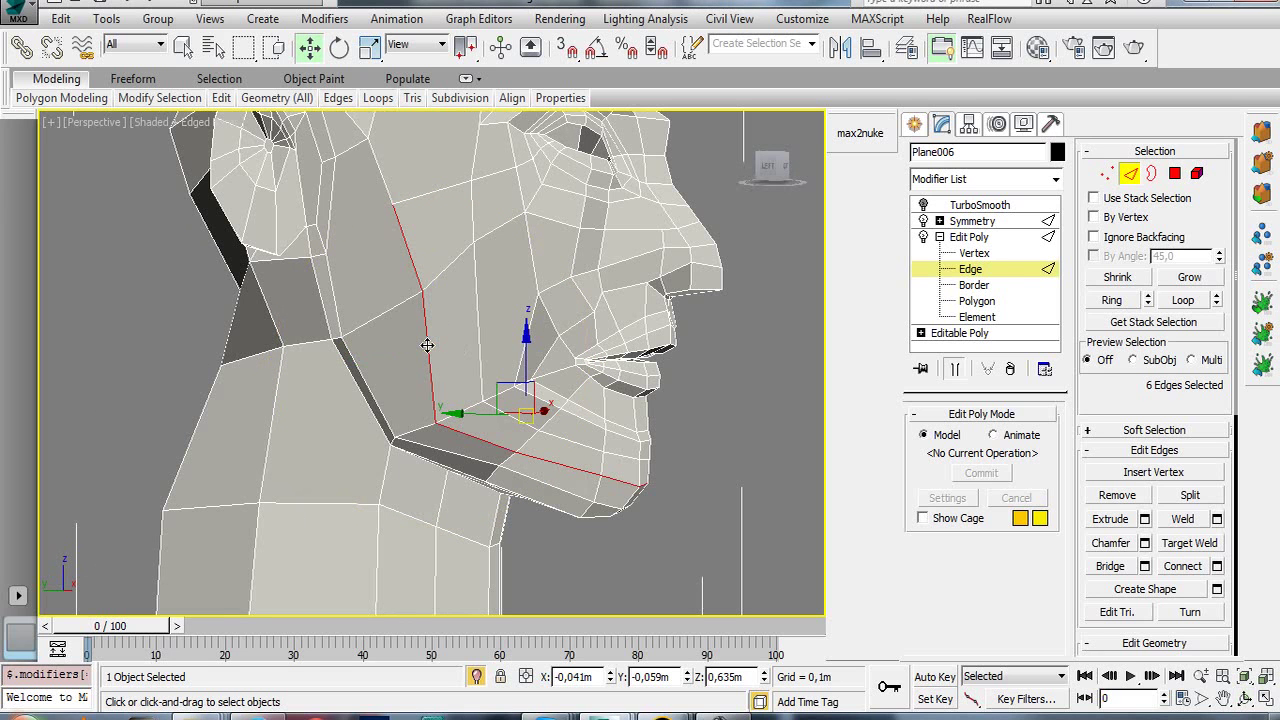
key(x)
key(Escape)
- Remove the two short edges just in front of the ear with Backspace
alt+middle_drag(374, 240, 383, 407)
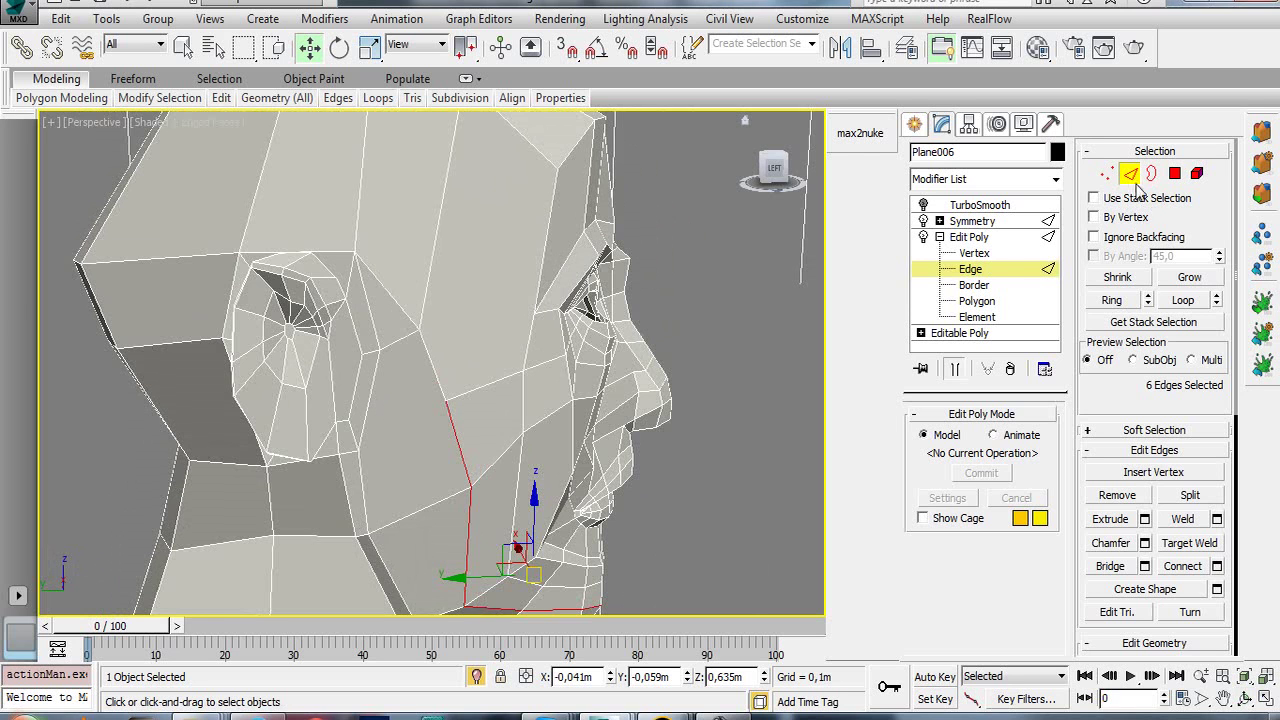
click(366, 304)
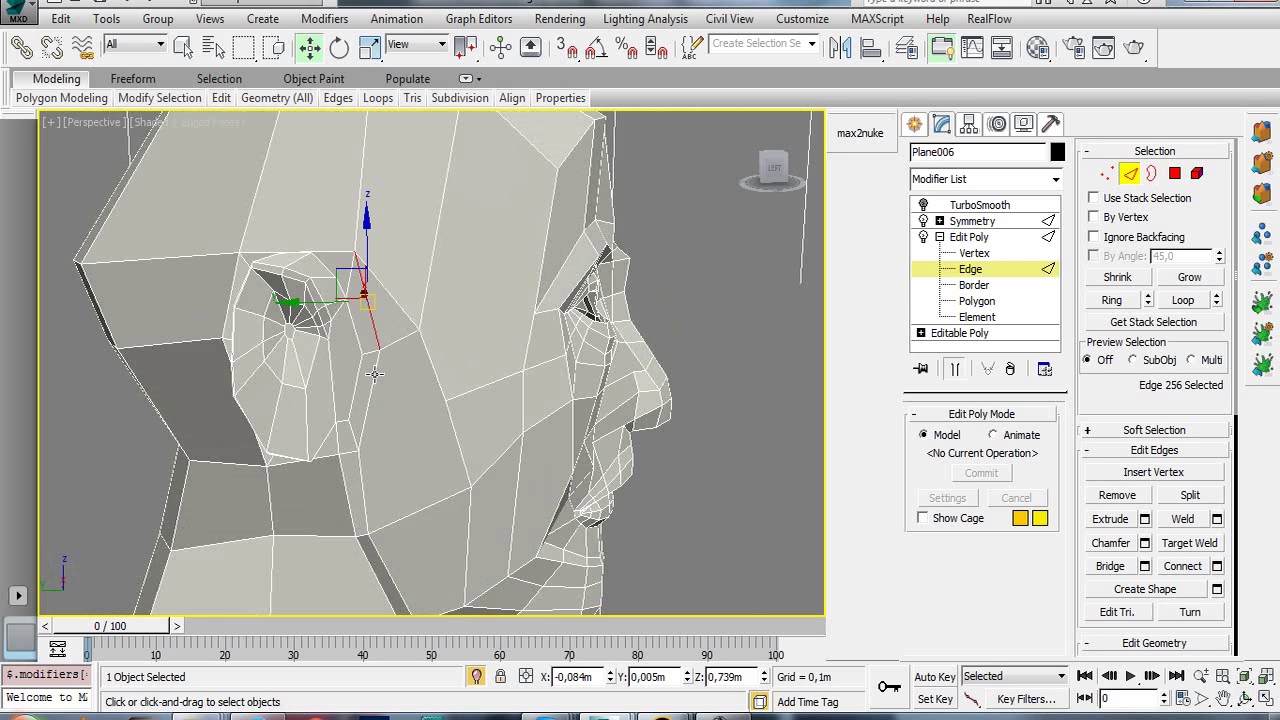
ctrl+click(375, 374)
key(BackSpace)
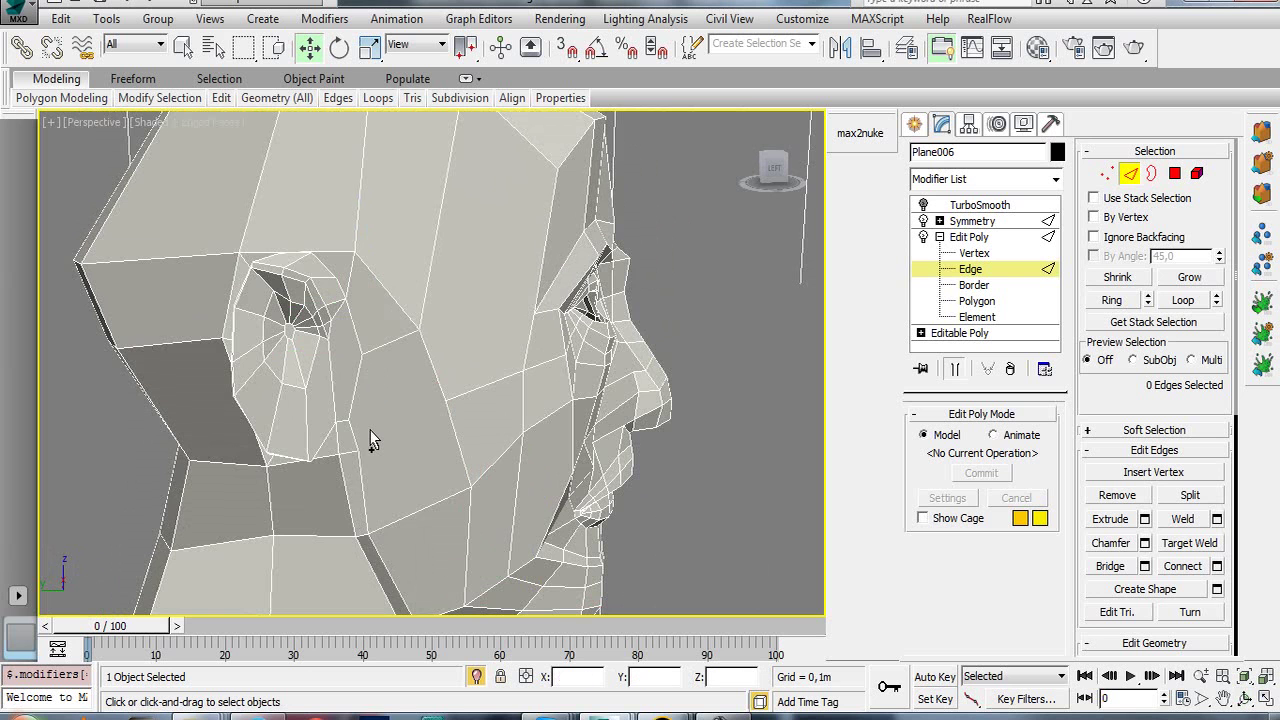
mouse_move(350, 429)
alt+middle_down()
mouse_move(349, 374)
mouse_move(331, 364)
mouse_move(330, 375)
alt+middle_up()
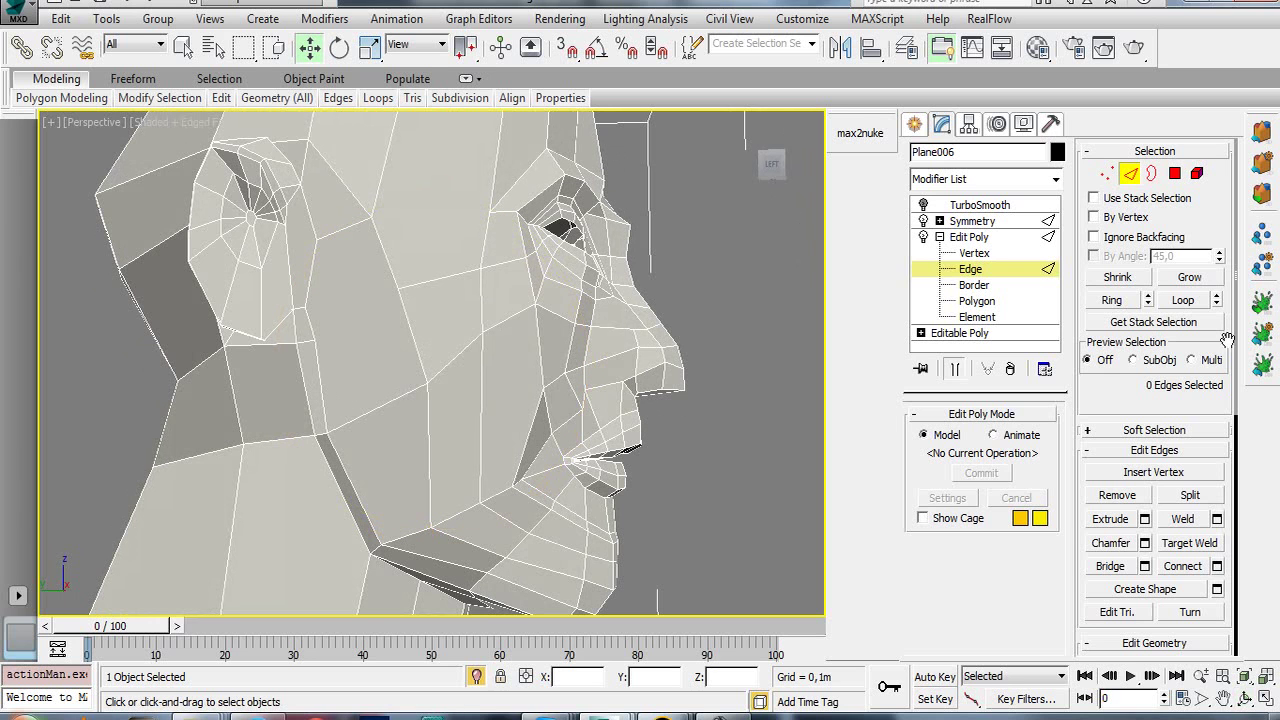
drag(1232, 590, 1232, 386)
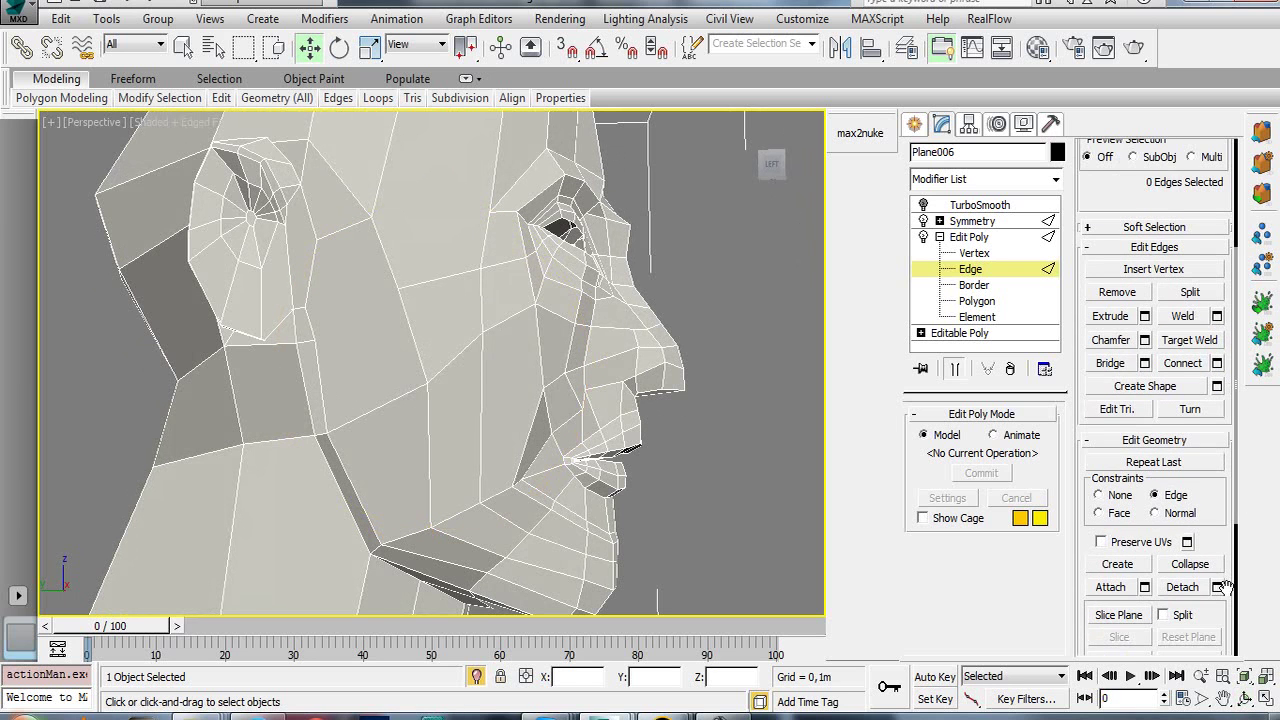
drag(1225, 588, 1225, 405)
- Cut a first edge across the cheek from near the ear, then orbit to a profile view
click(1189, 478)
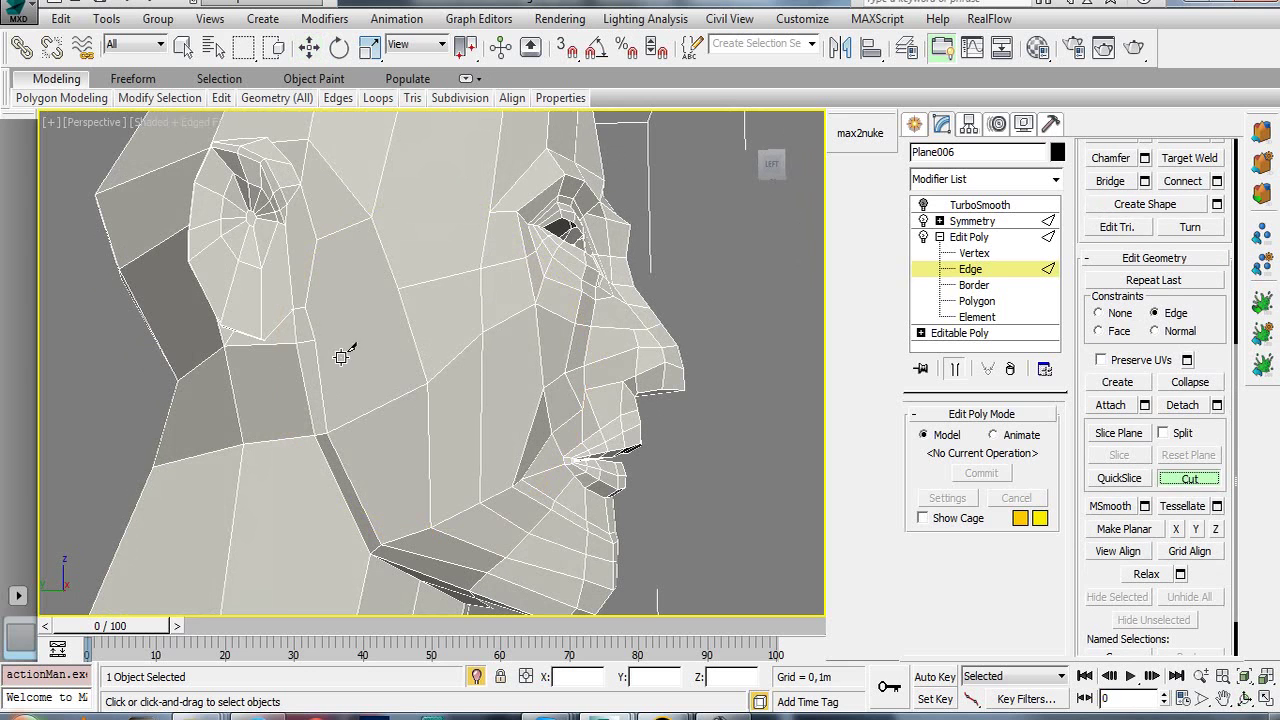
click(314, 339)
click(397, 289)
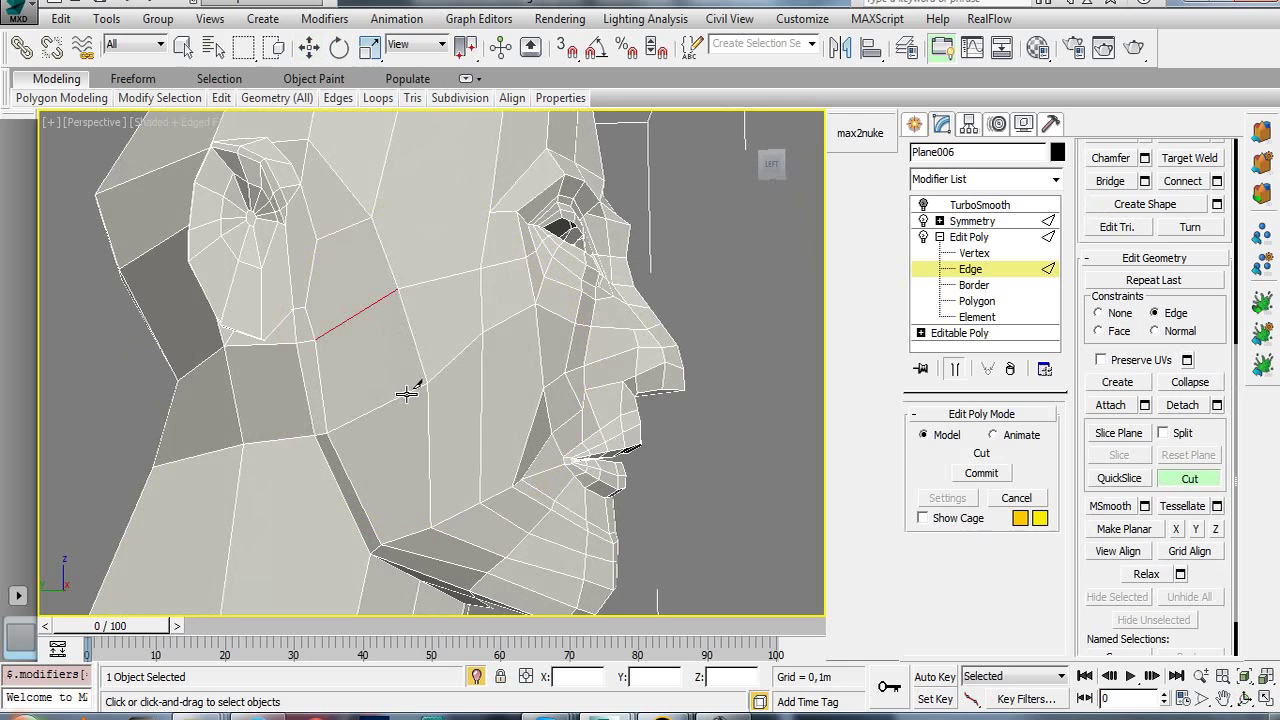
key(ctrl+r)
mouse_move(430, 350)
mouse_down()
mouse_move(371, 383)
mouse_move(357, 418)
mouse_move(398, 405)
mouse_move(400, 418)
mouse_move(392, 395)
mouse_move(434, 400)
mouse_move(410, 384)
mouse_up()
mouse_move(399, 388)
mouse_down()
mouse_move(437, 376)
mouse_move(406, 289)
mouse_move(452, 413)
mouse_move(486, 417)
mouse_move(480, 486)
mouse_move(418, 406)
mouse_move(386, 309)
mouse_move(425, 412)
mouse_up()
scroll(420, 407, down, 3)
middle_drag(425, 412, 431, 423)
scroll(431, 423, up, 5)
scroll(371, 294, up, 2)
- Cut a second edge from in front of the ear across the cheek toward the eye
key(alt+c)
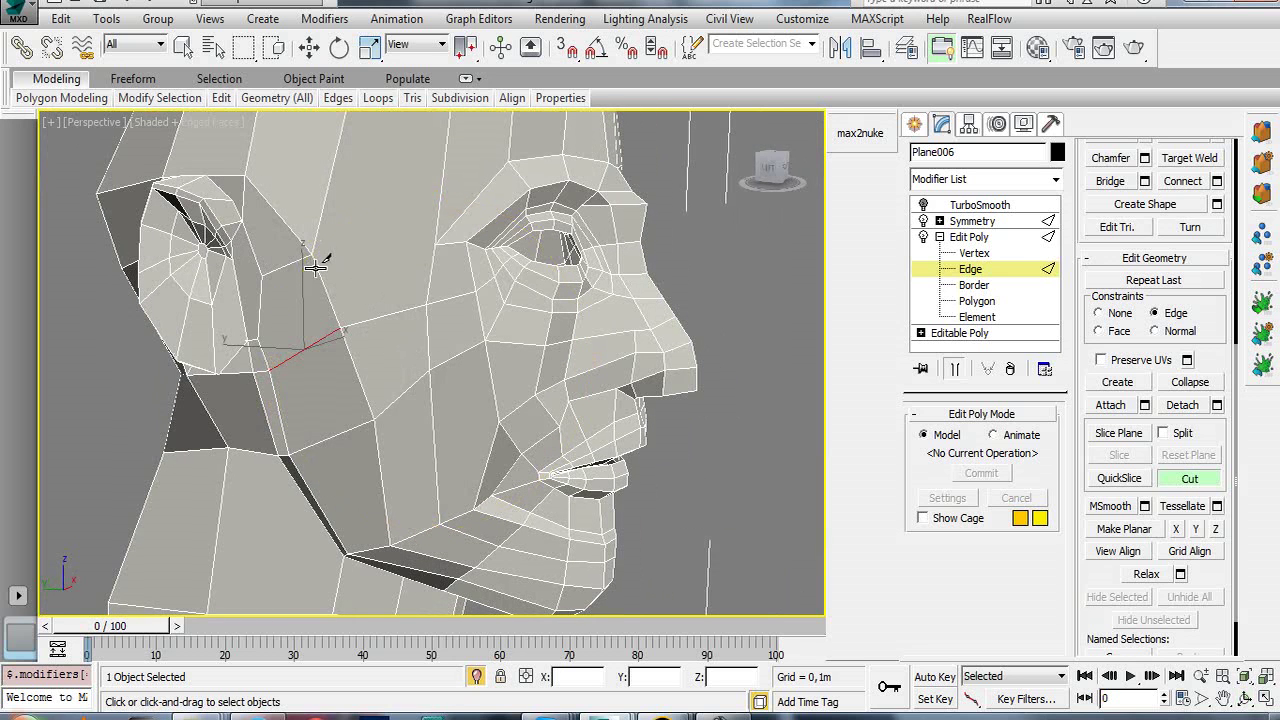
click(305, 250)
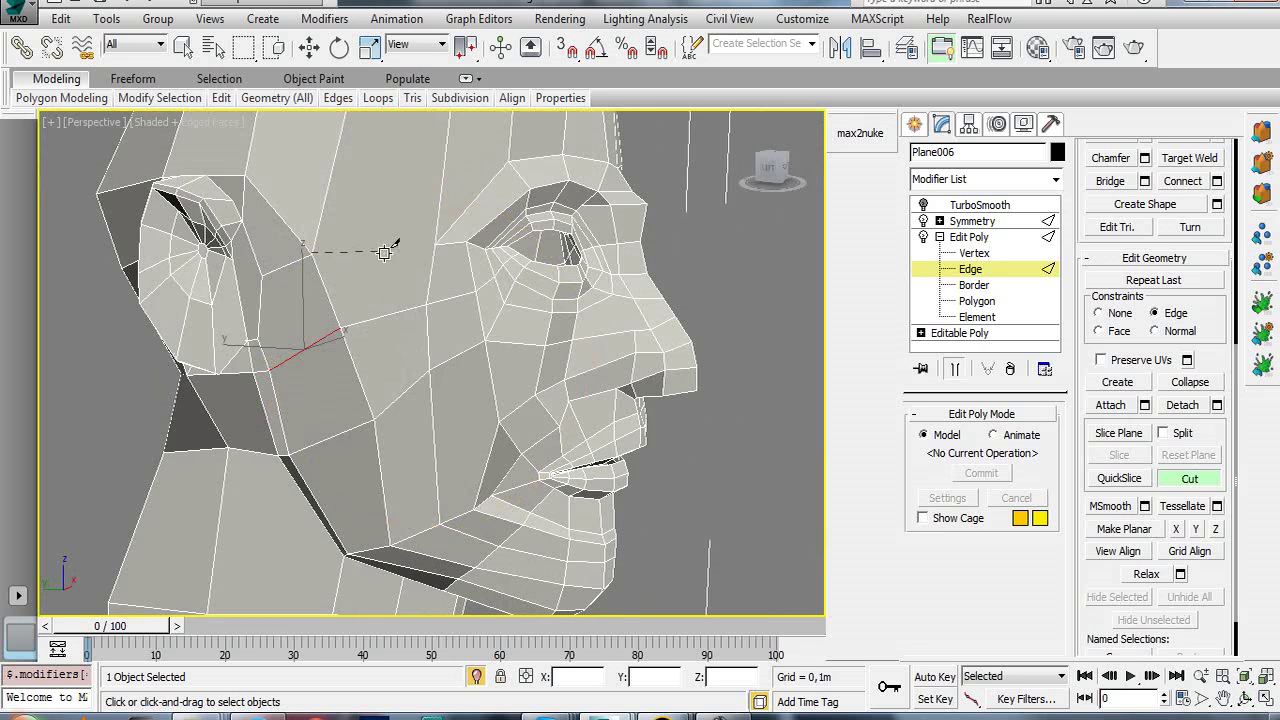
click(436, 243)
scroll(410, 312, down, 2)
scroll(414, 314, down, 2)
right_click(460, 409)
alt+middle_drag(460, 409, 414, 377)
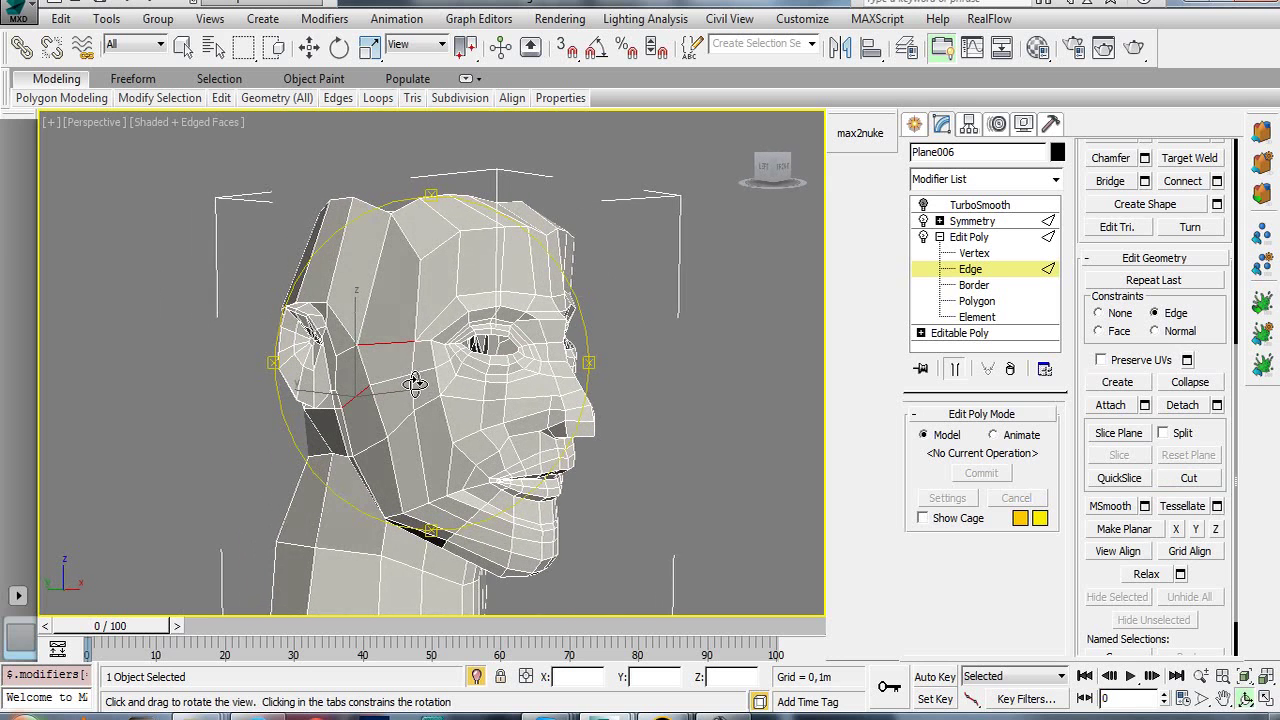
click(924, 205)
alt+middle_drag(440, 350, 578, 340)
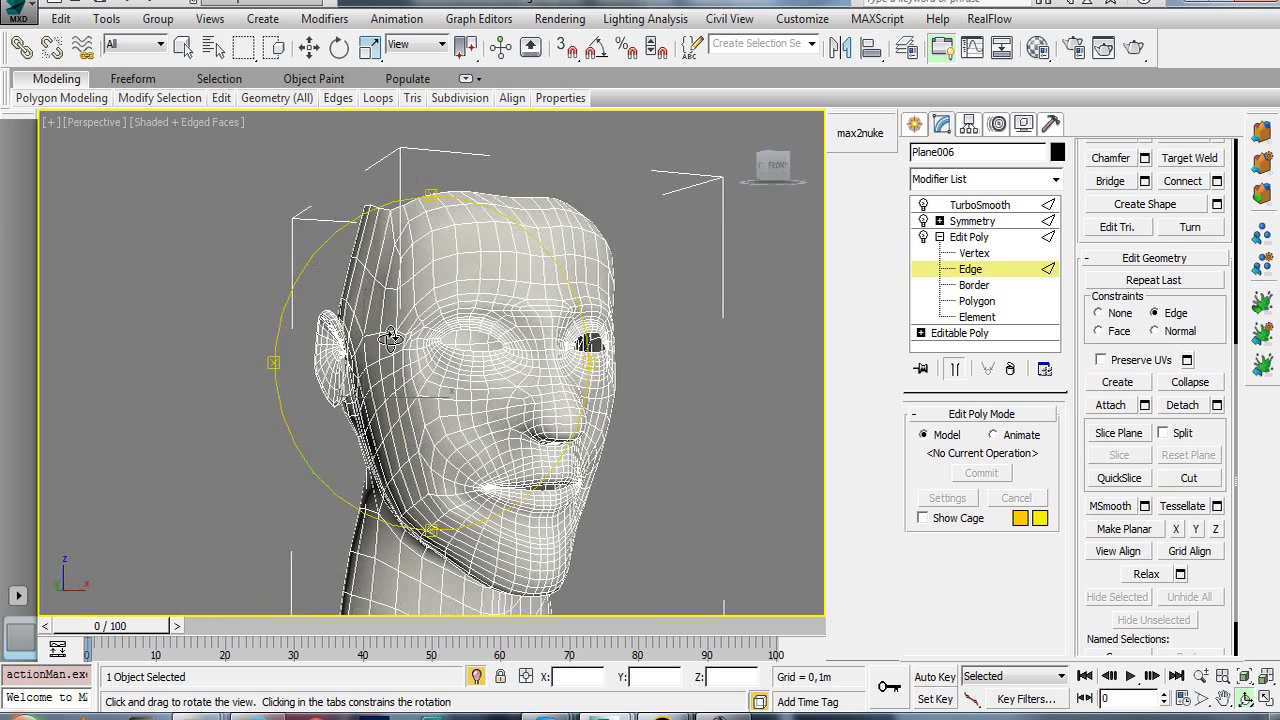
click(924, 237)
click(924, 237)
click(924, 237)
click(924, 237)
click(924, 237)
click(924, 237)
mouse_move(356, 400)
mouse_down()
mouse_move(457, 429)
mouse_move(869, 350)
mouse_up()
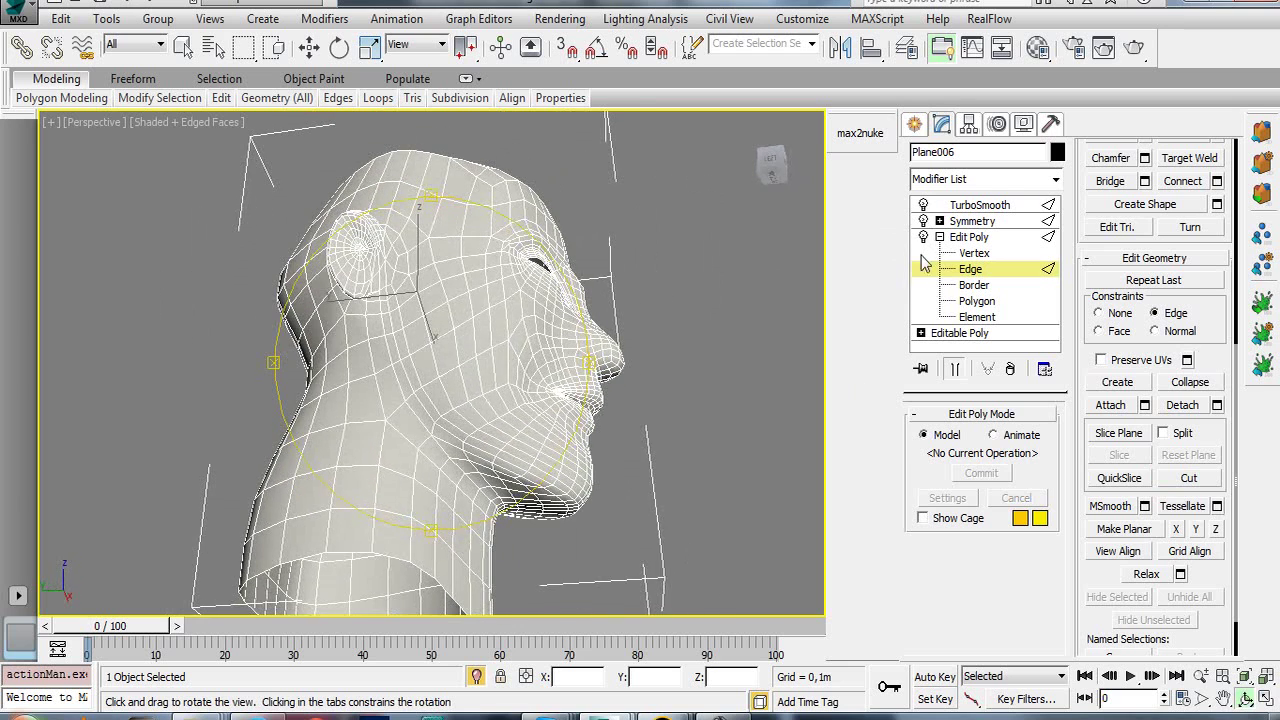
click(923, 240)
click(923, 240)
click(923, 240)
click(923, 240)
click(924, 240)
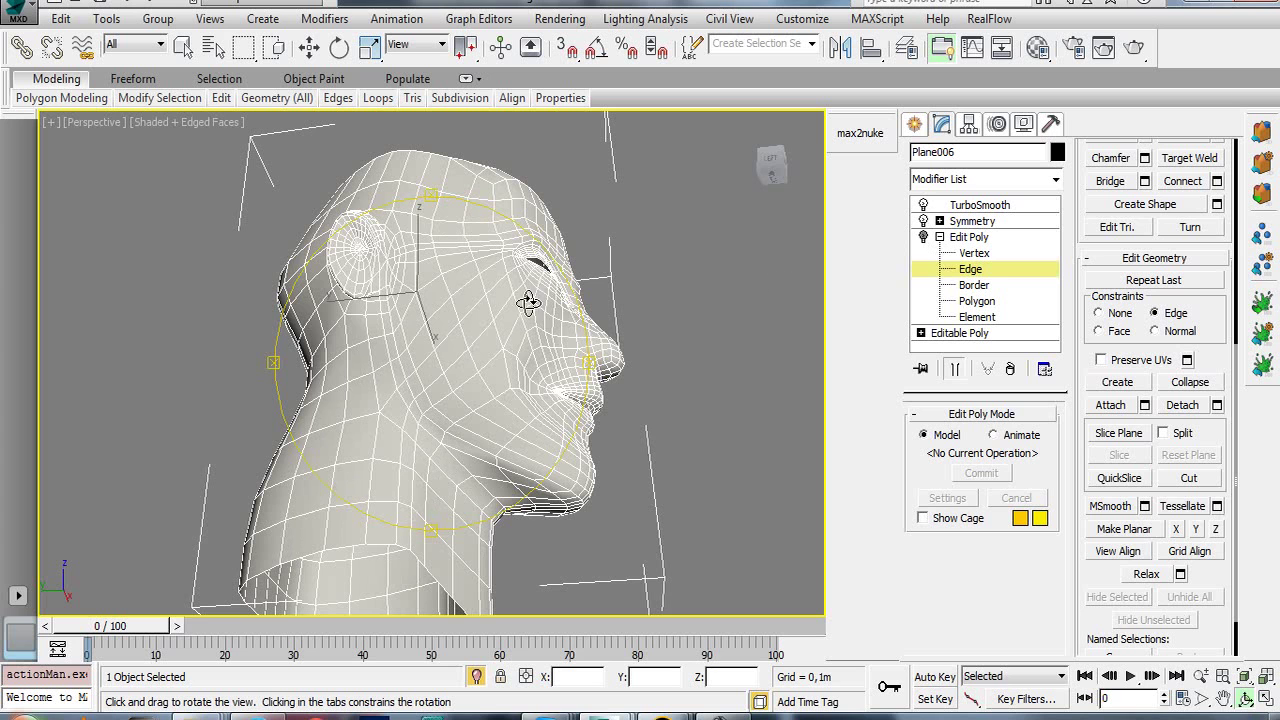
click(923, 238)
click(923, 238)
click(923, 238)
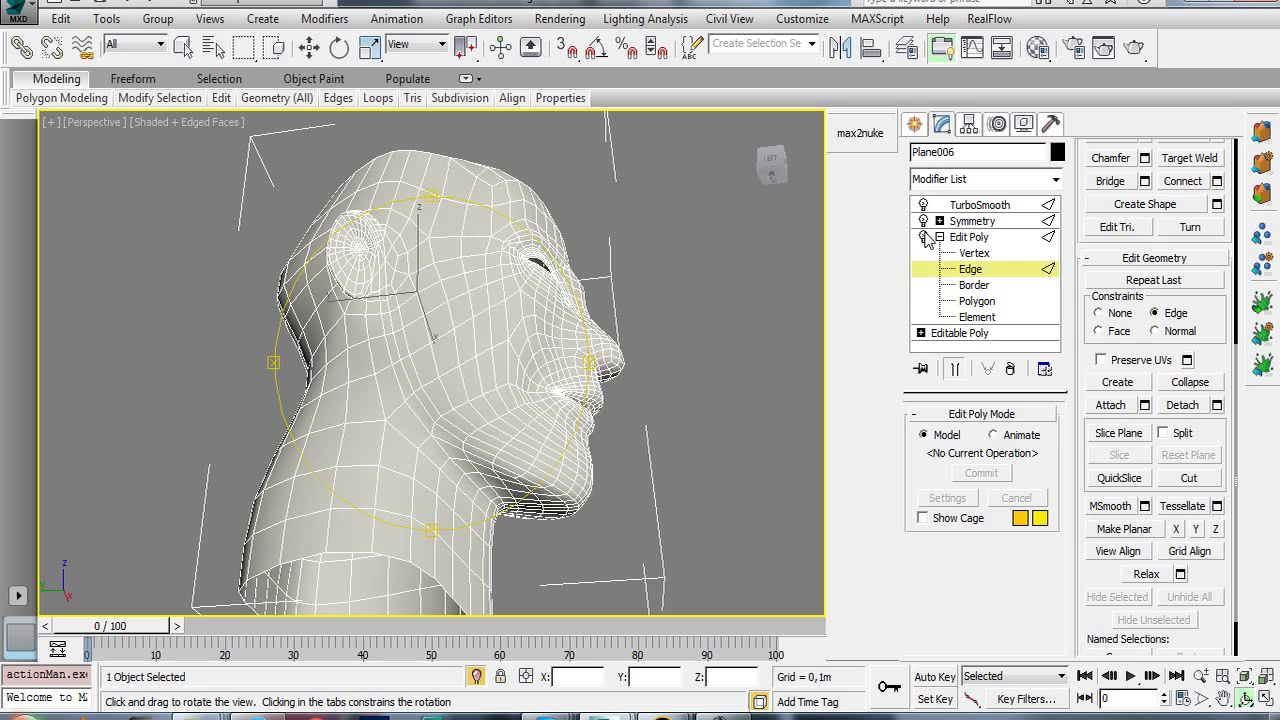
mouse_move(618, 279)
mouse_down()
mouse_move(421, 425)
mouse_move(455, 372)
mouse_move(377, 432)
mouse_move(354, 331)
mouse_move(331, 434)
mouse_up()
scroll(421, 425, up, 5)
click(925, 220)
mouse_move(550, 400)
mouse_down()
mouse_move(543, 454)
mouse_move(551, 397)
mouse_move(506, 400)
mouse_up()
- Remove the edge beside the eye
right_click(457, 400)
key(w)
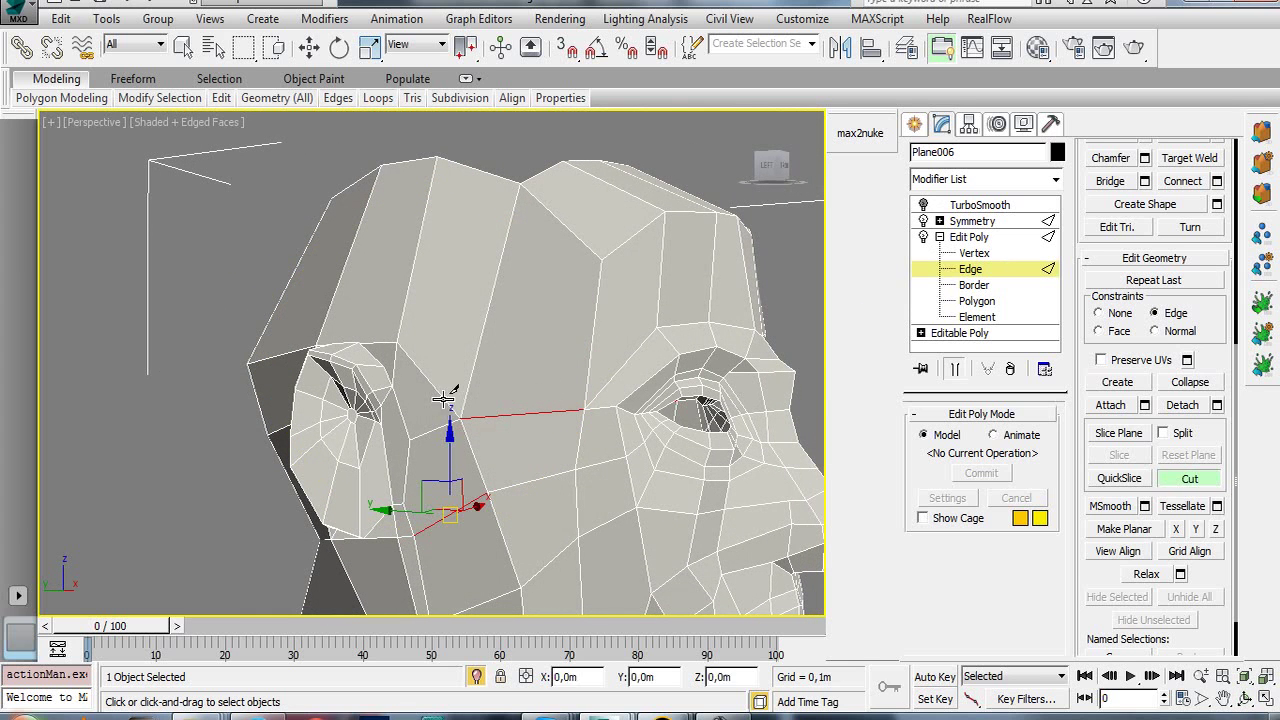
click(428, 382)
key(BackSpace)
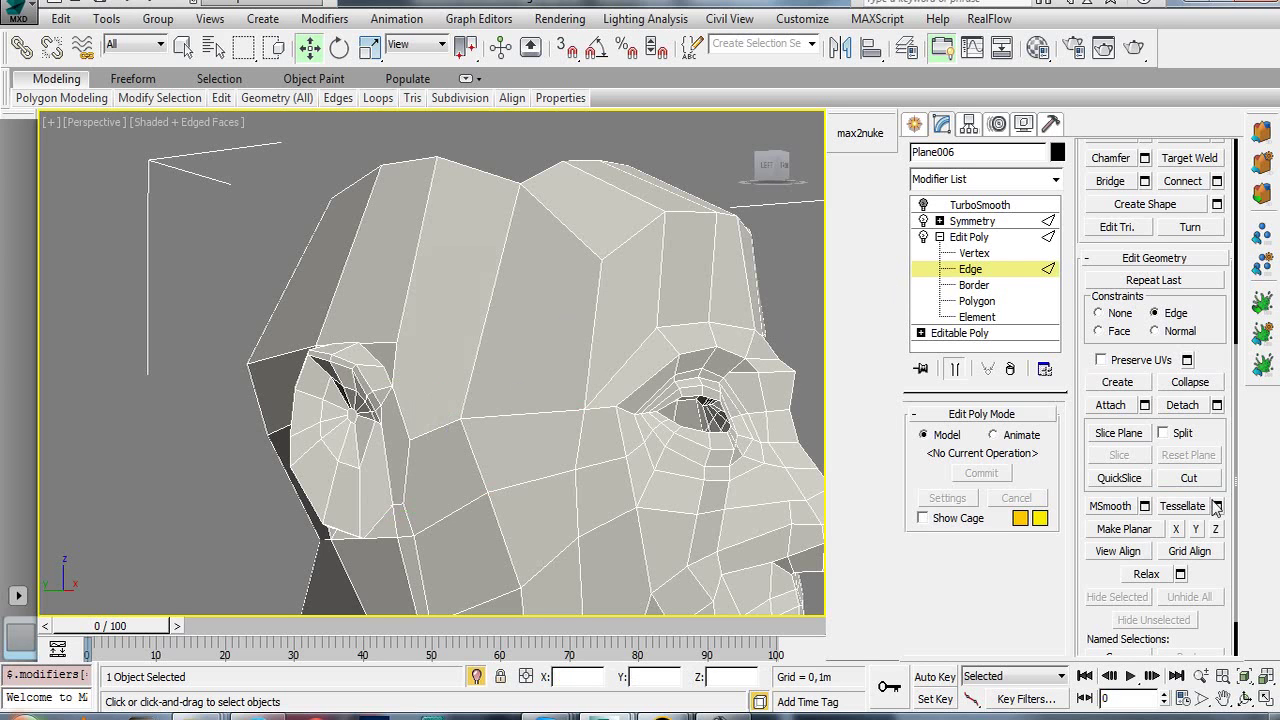
- Cut a new edge from the temple across to the edge near the eye
click(1214, 480)
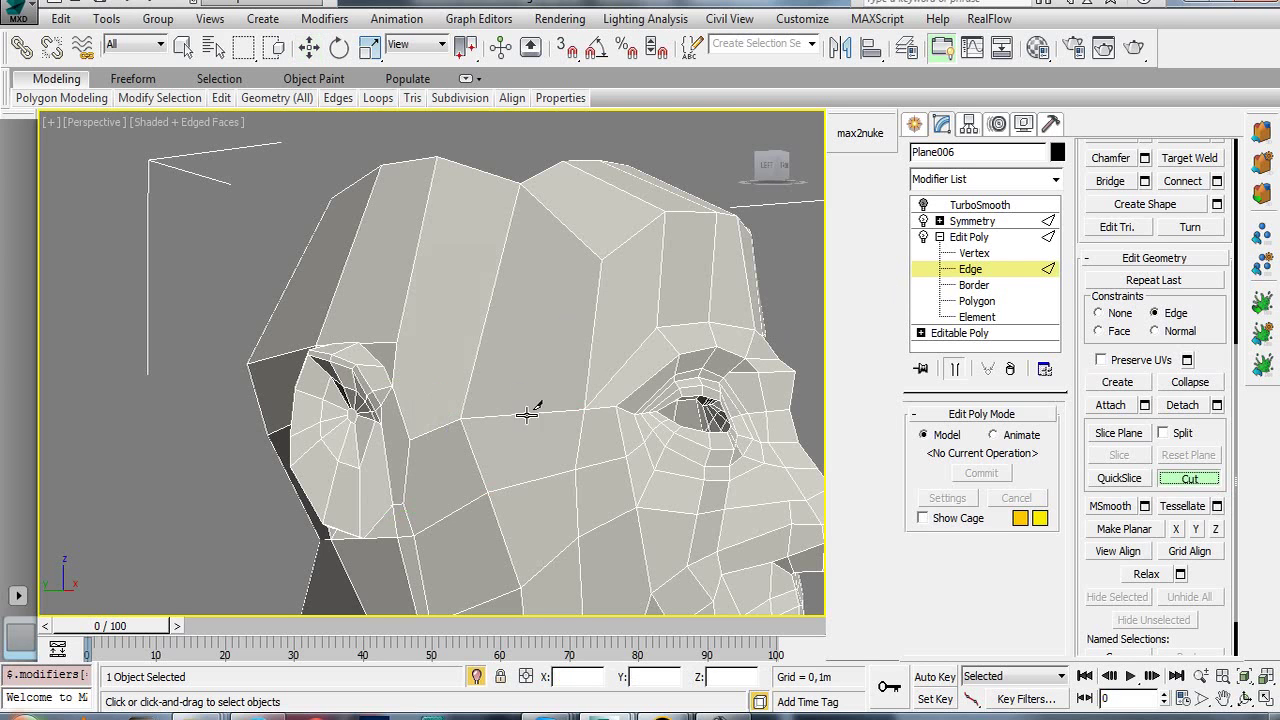
click(397, 342)
click(476, 350)
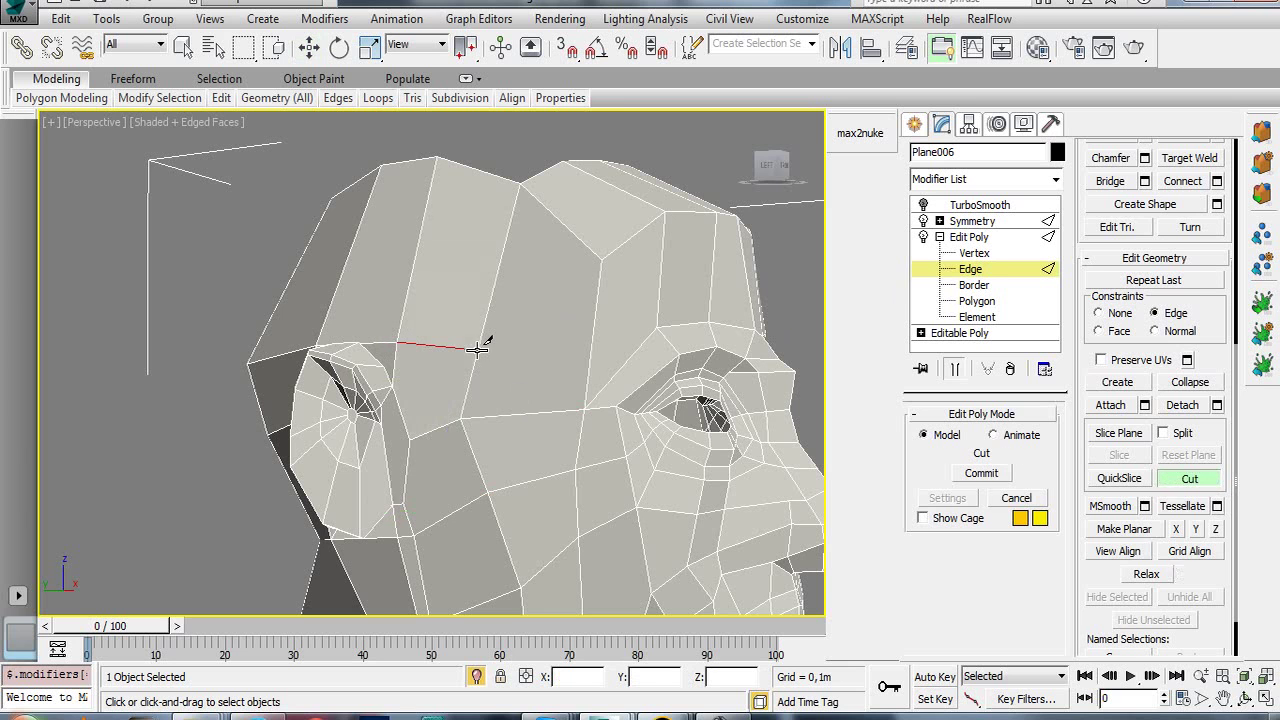
click(591, 350)
key(w)
- Select the diagonal edge above the eye and extend it with Ring
click(625, 361)
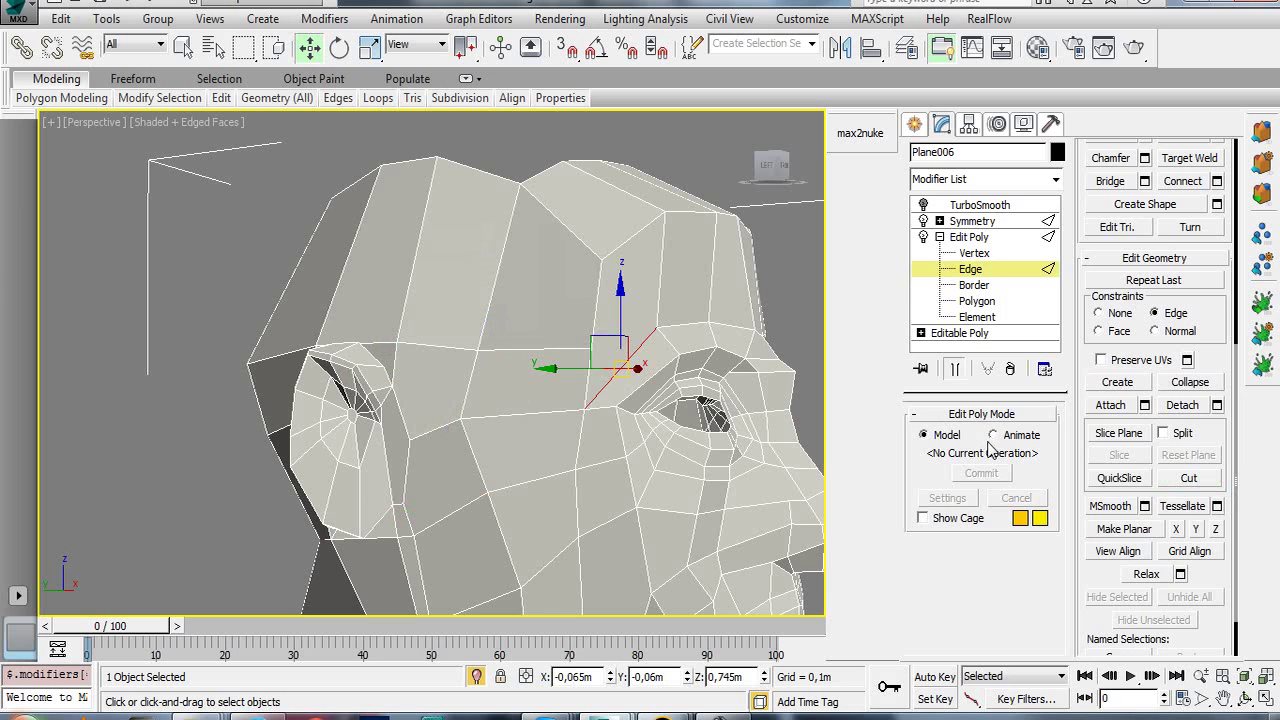
scroll(1100, 210, up, 3)
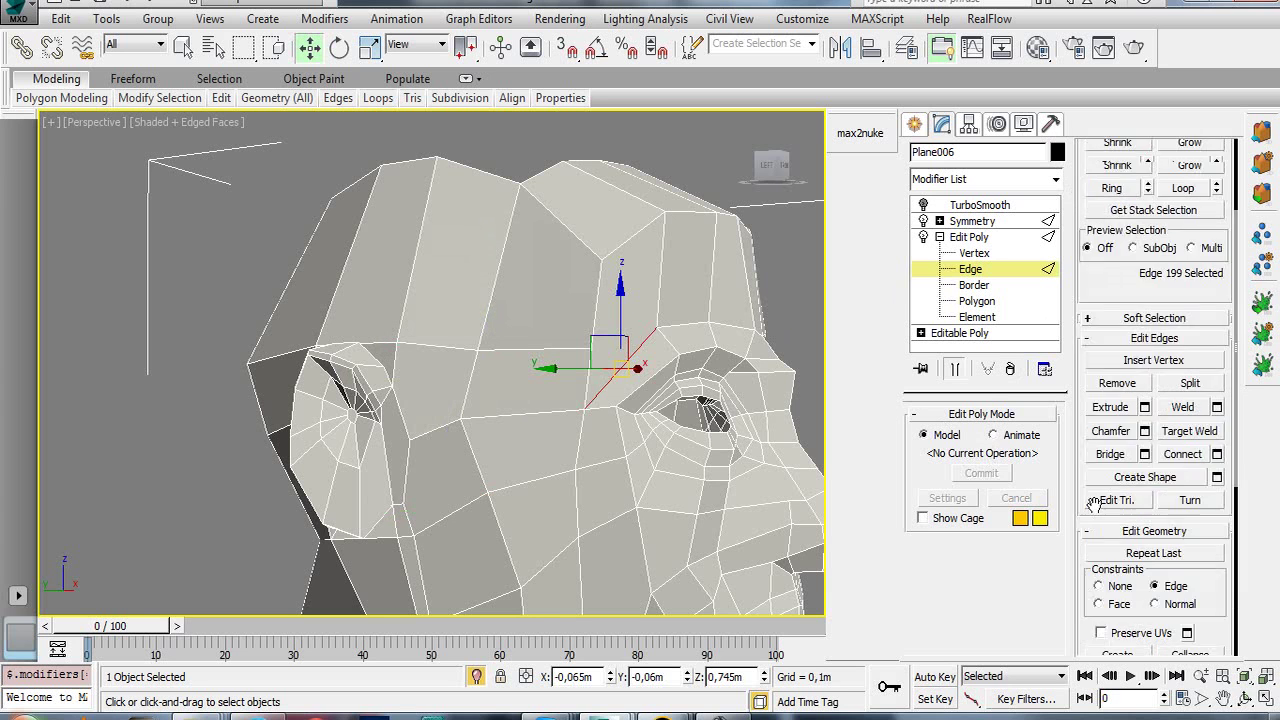
scroll(1122, 225, up, 2)
click(1111, 300)
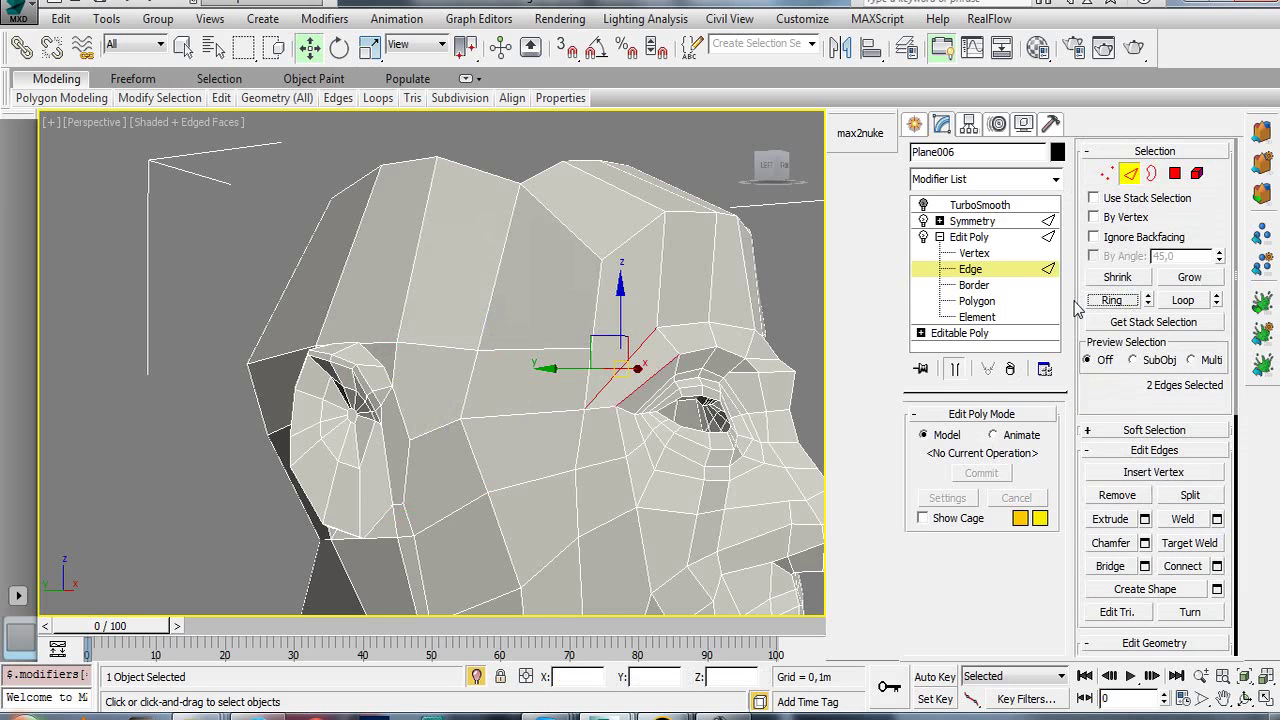
alt+middle_drag(514, 403, 443, 366)
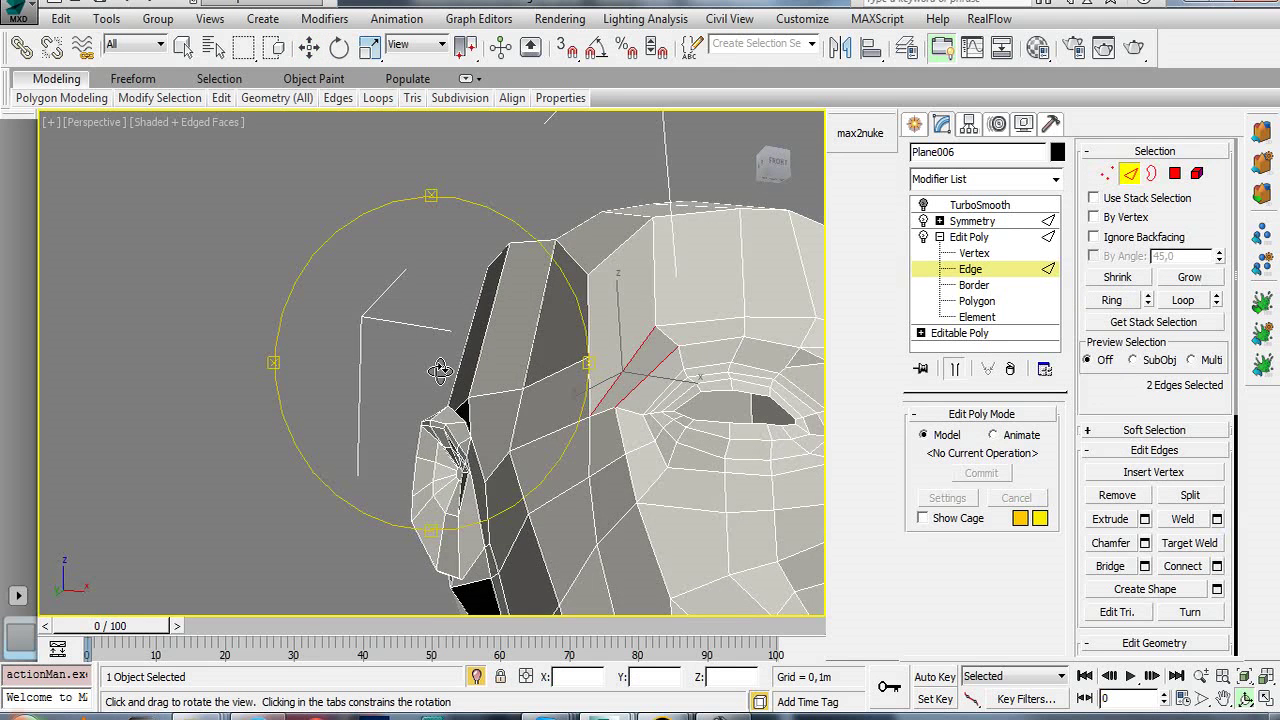
scroll(449, 391, up, 3)
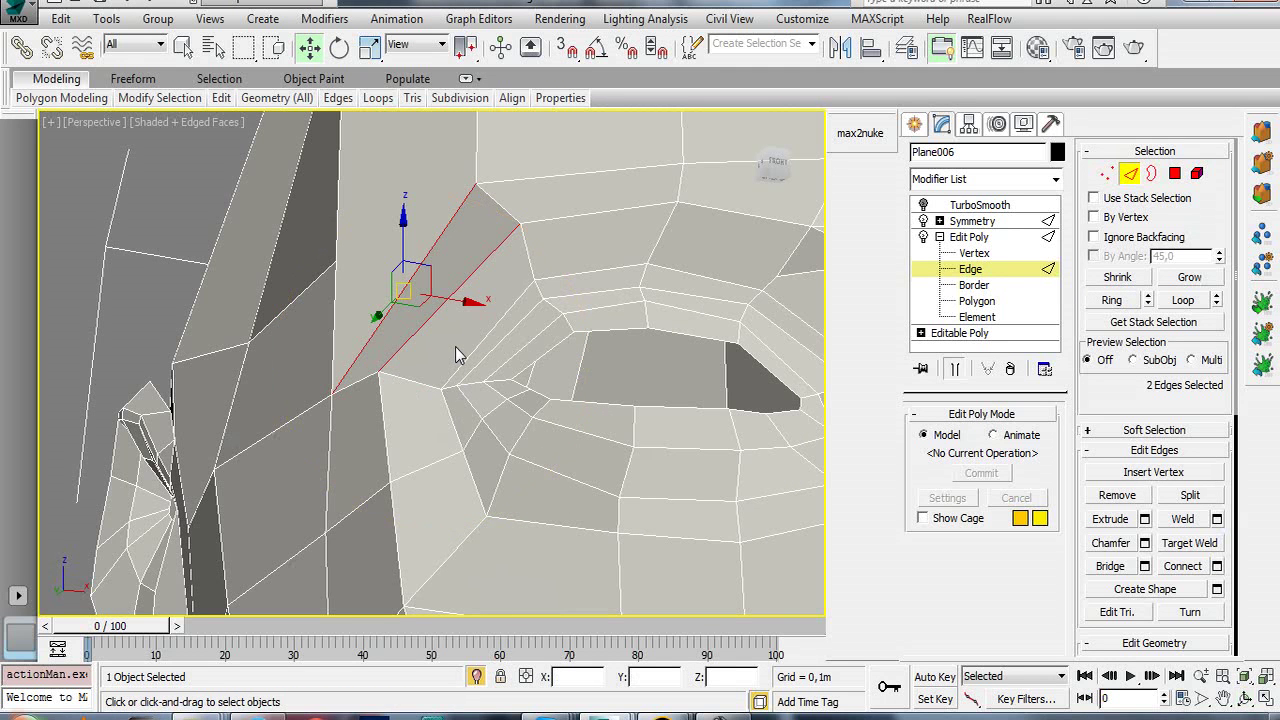
- Nudge the eye-corner vertex and weld the two overlapping vertices into one
click(968, 254)
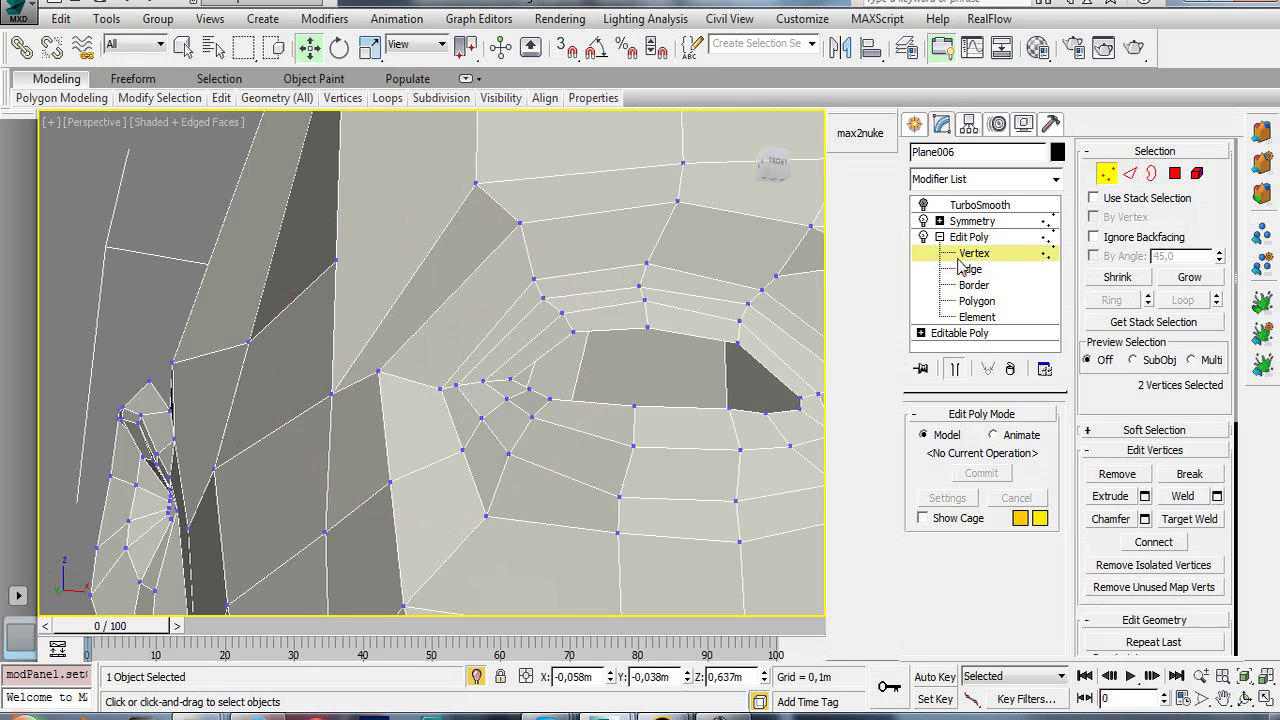
click(378, 372)
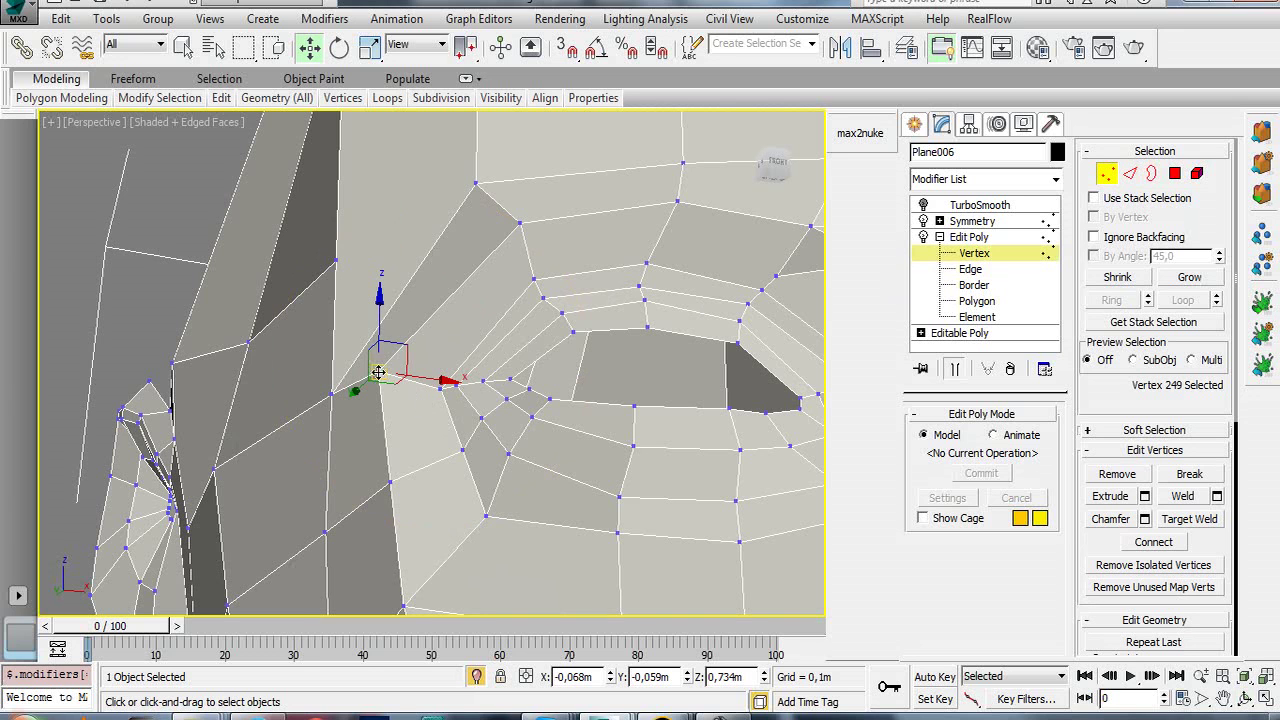
drag(381, 325, 393, 288)
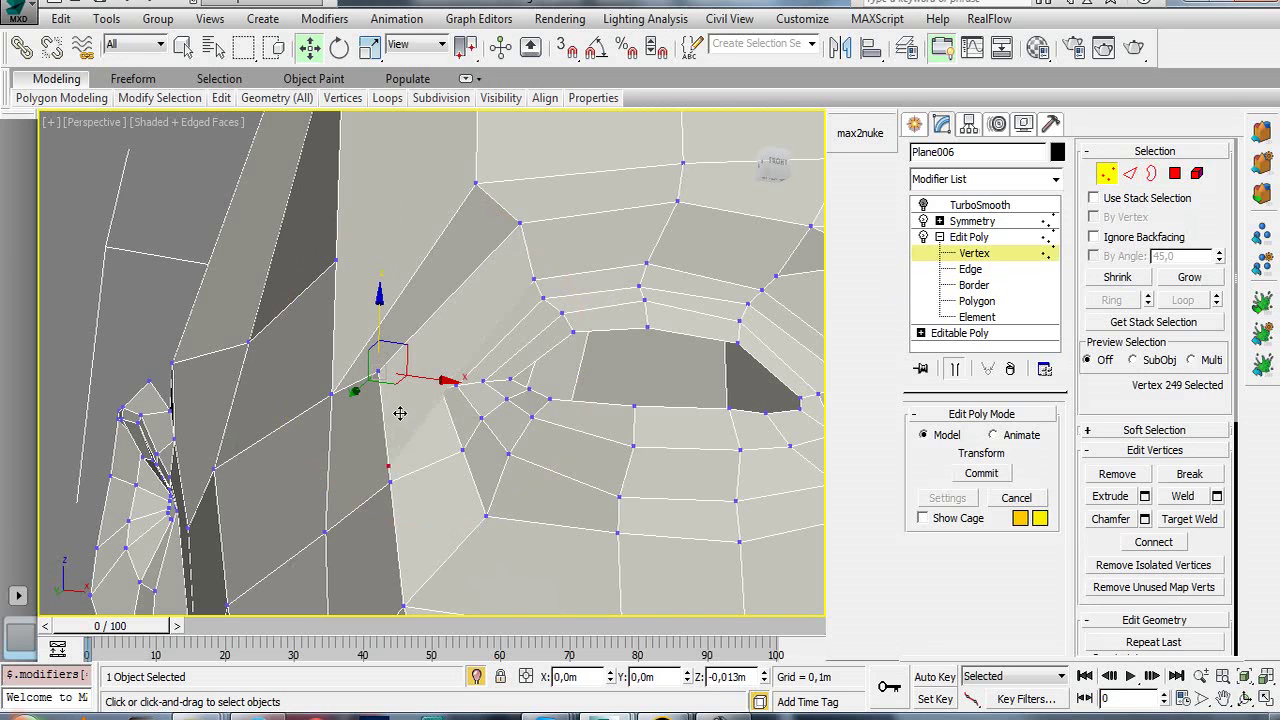
click(408, 346)
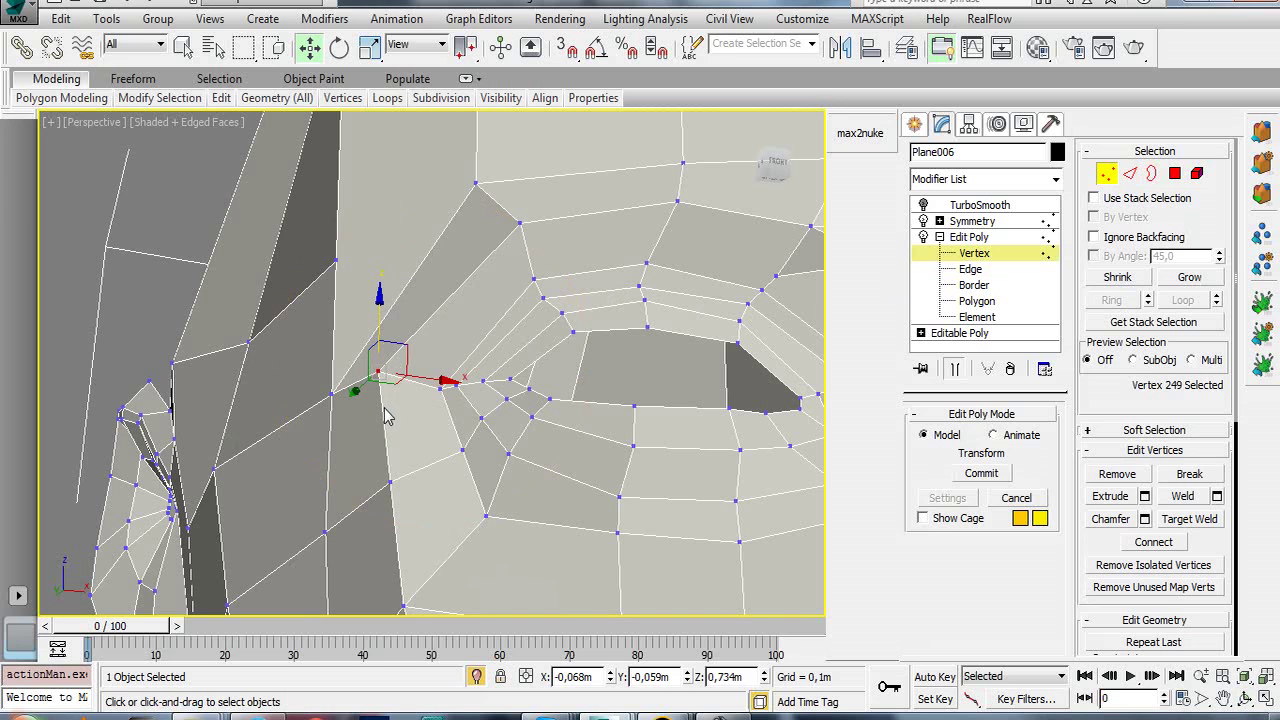
drag(372, 424, 398, 366)
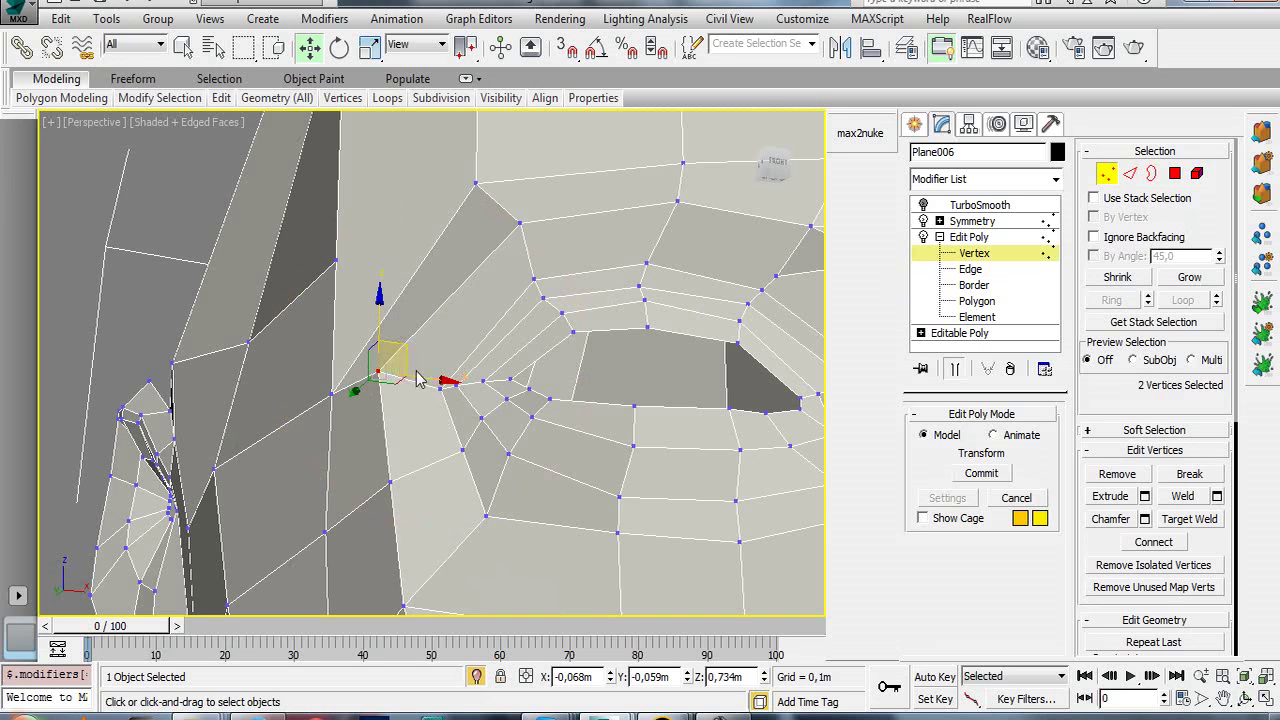
click(1183, 497)
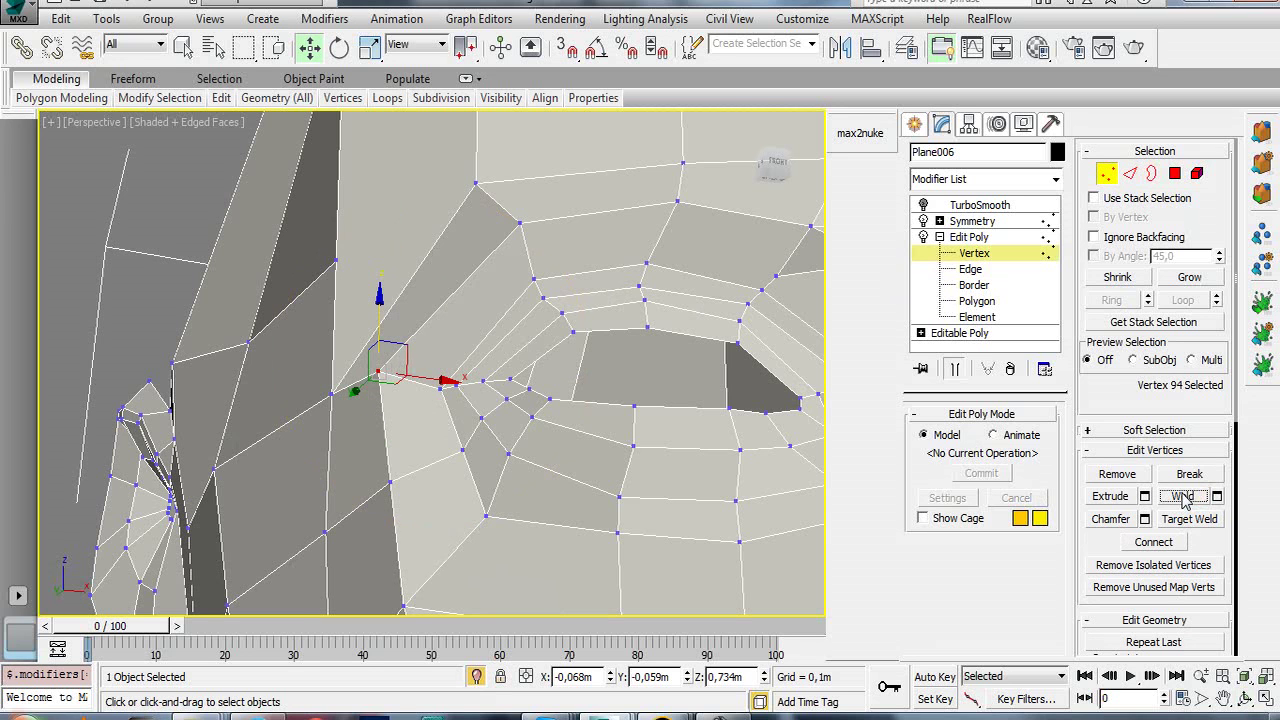
click(440, 321)
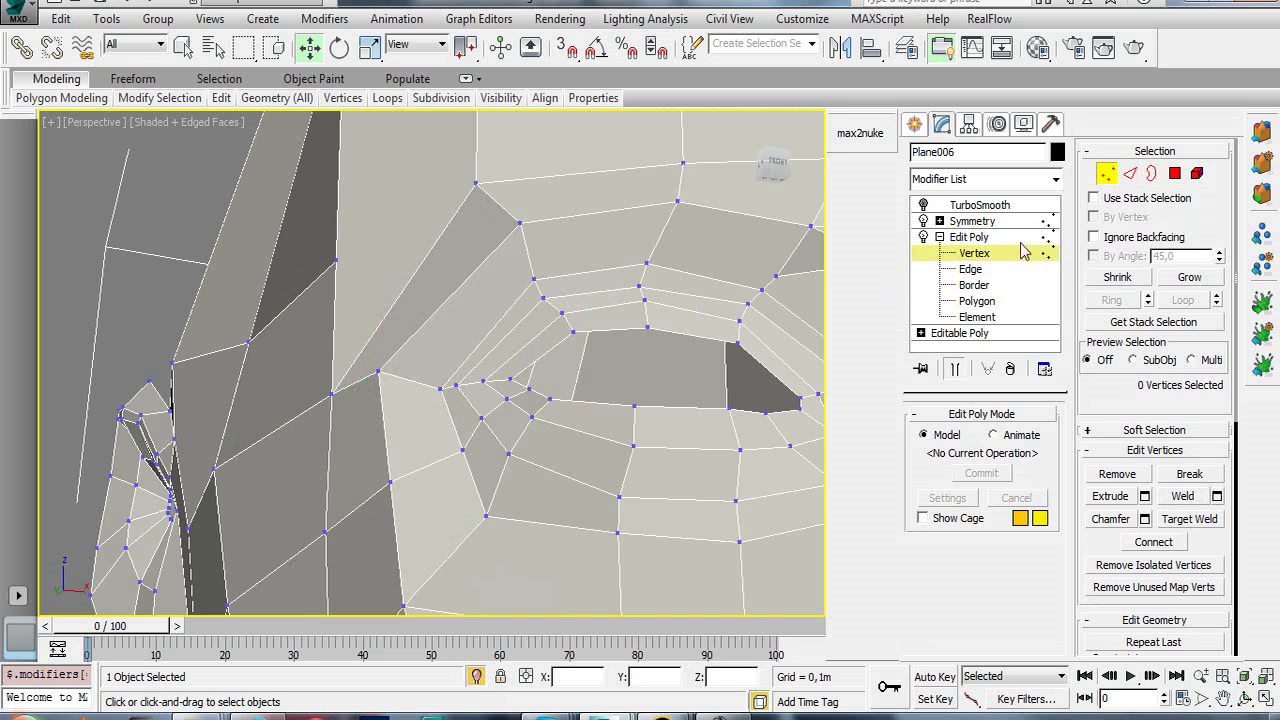
- Add an edge loop across the brow by ringing the diagonal edge above the eye and connecting
click(970, 269)
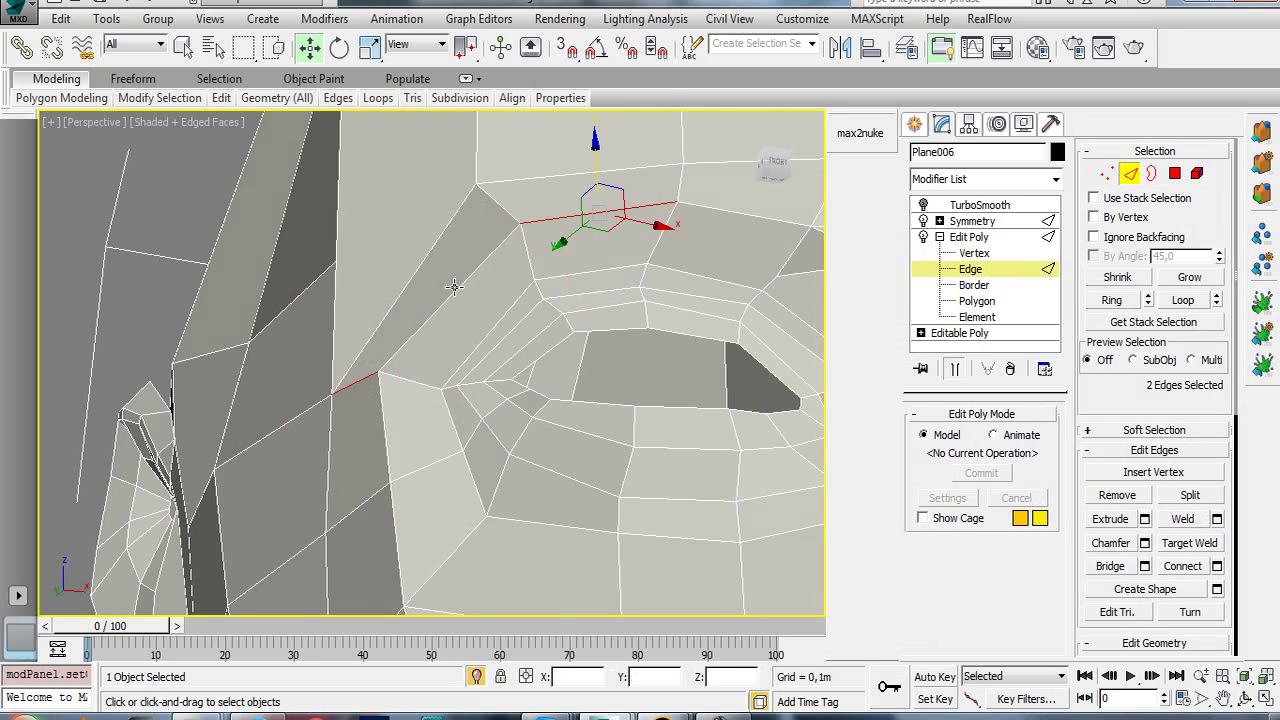
double_click(401, 291)
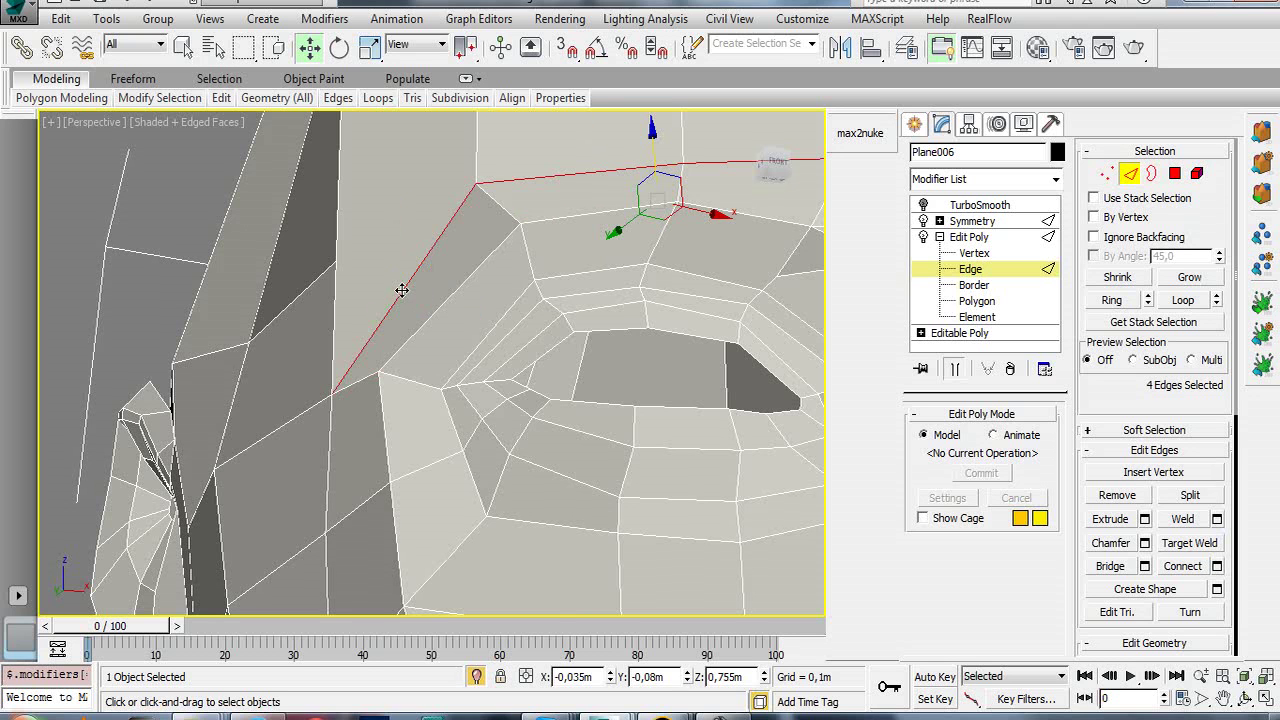
click(420, 255)
click(427, 254)
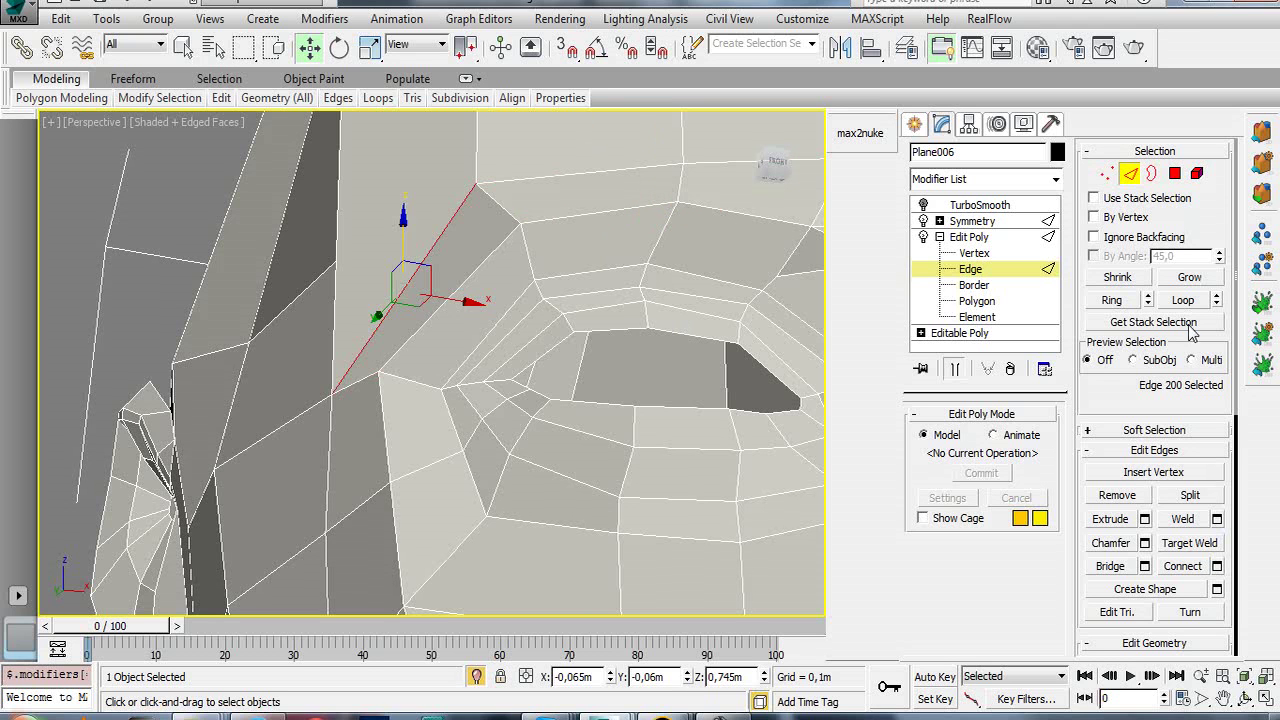
click(1112, 300)
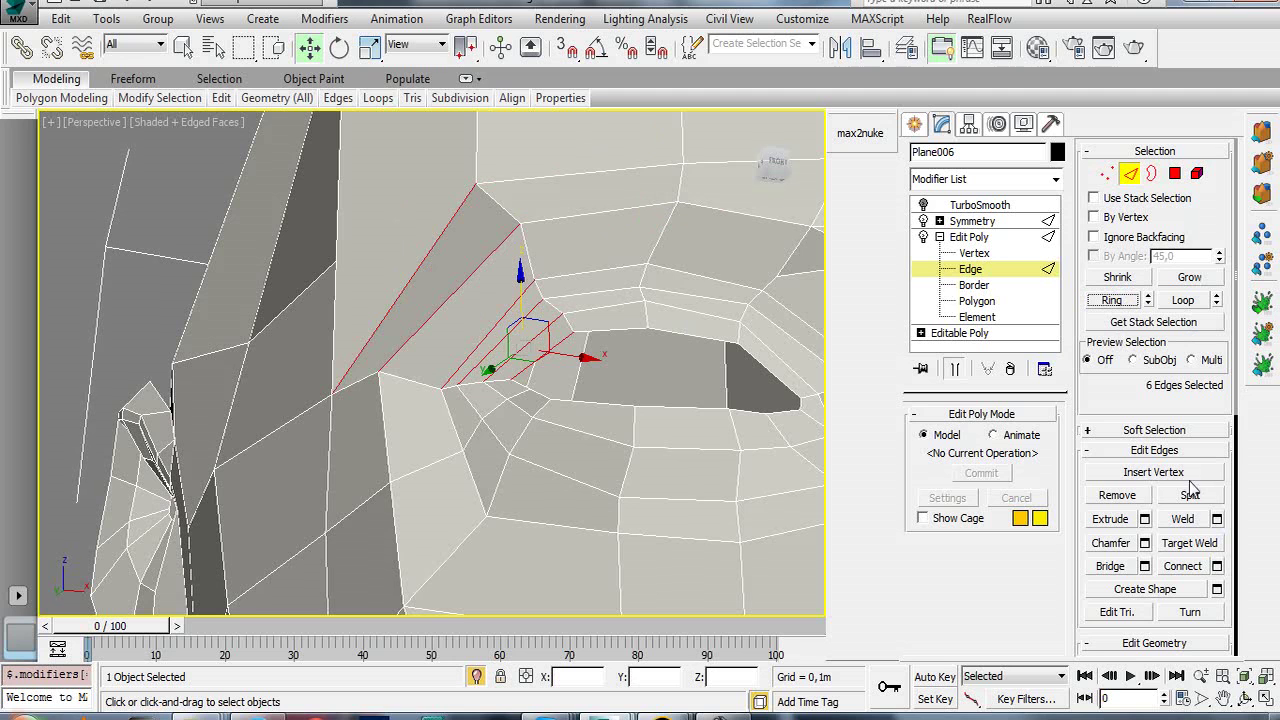
click(1216, 566)
click(445, 464)
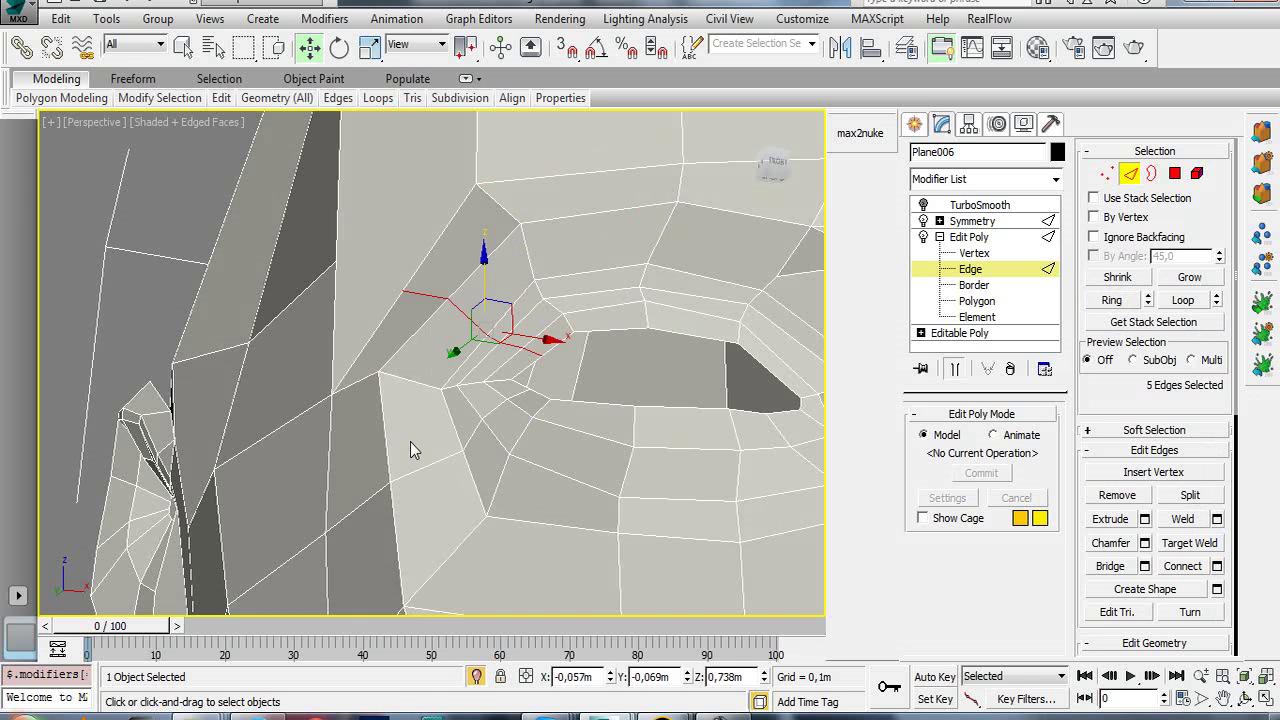
scroll(405, 430, down, 5)
alt+middle_drag(400, 423, 388, 400)
scroll(390, 405, up, 3)
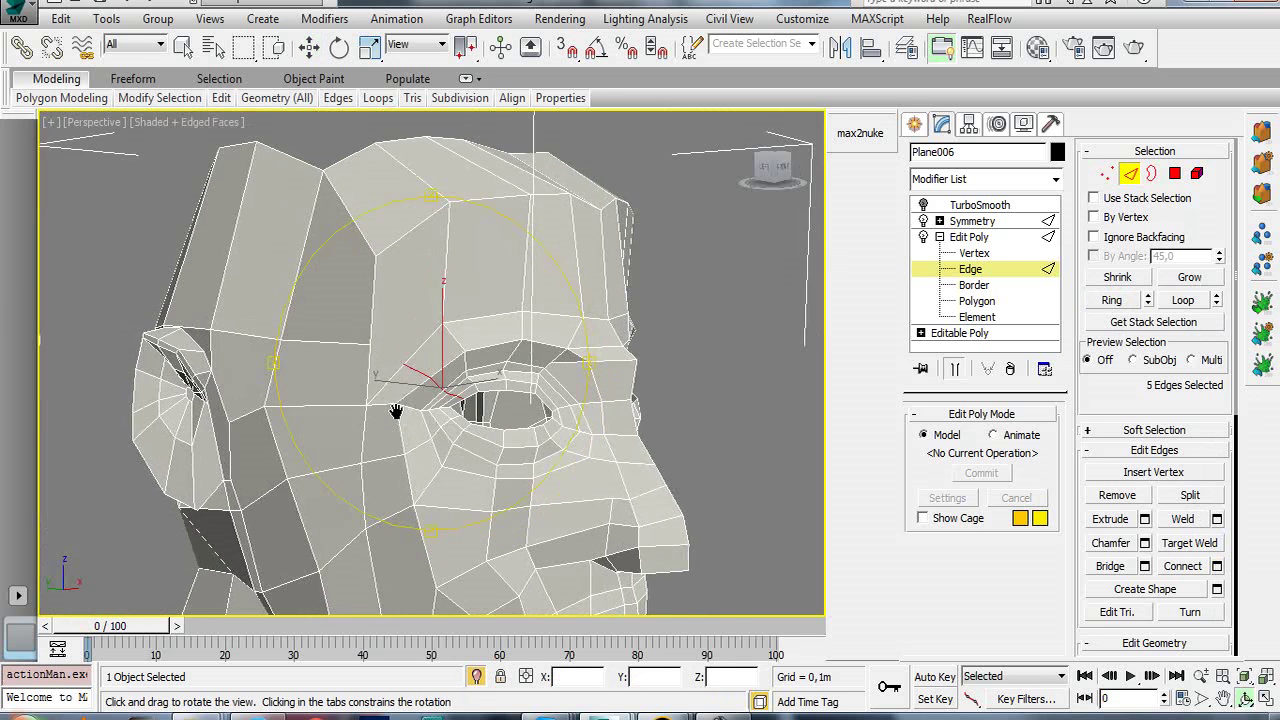
scroll(394, 410, up, 3)
- Cut a new edge from the outer eye corner up toward the temple
key(w)
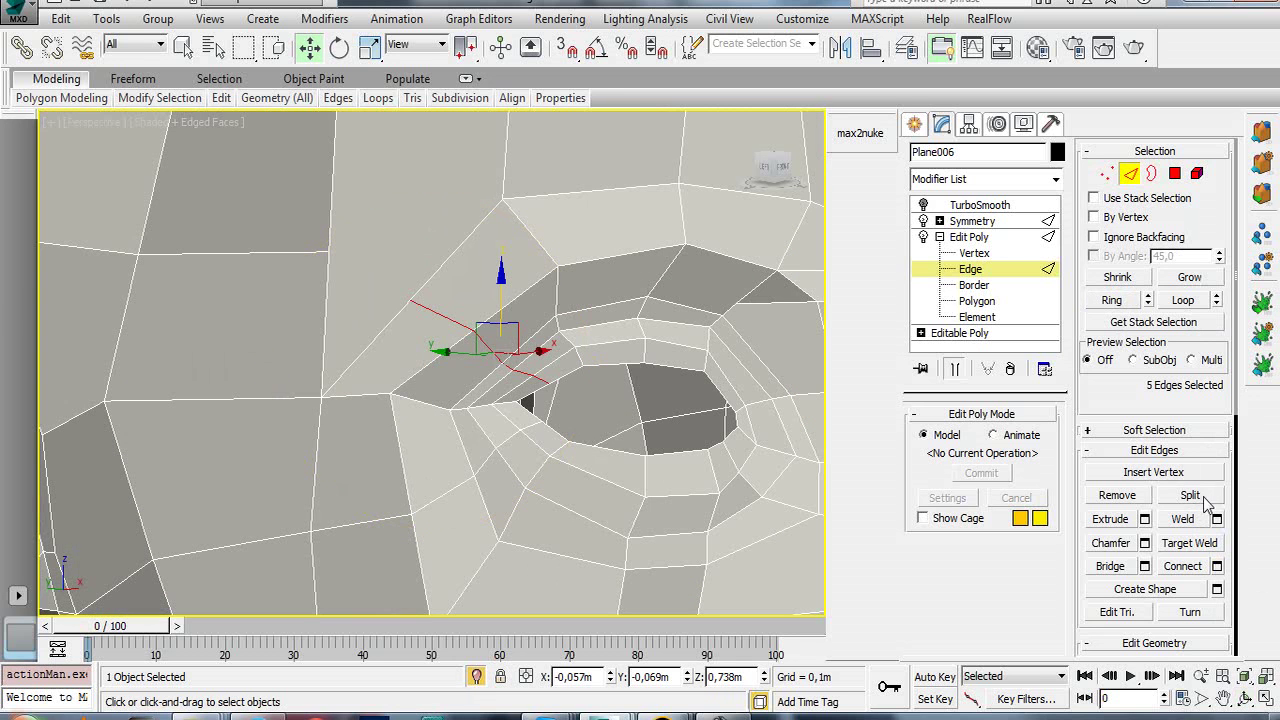
scroll(1232, 548, down, 4)
scroll(1220, 530, down, 3)
click(1189, 551)
click(412, 300)
click(330, 252)
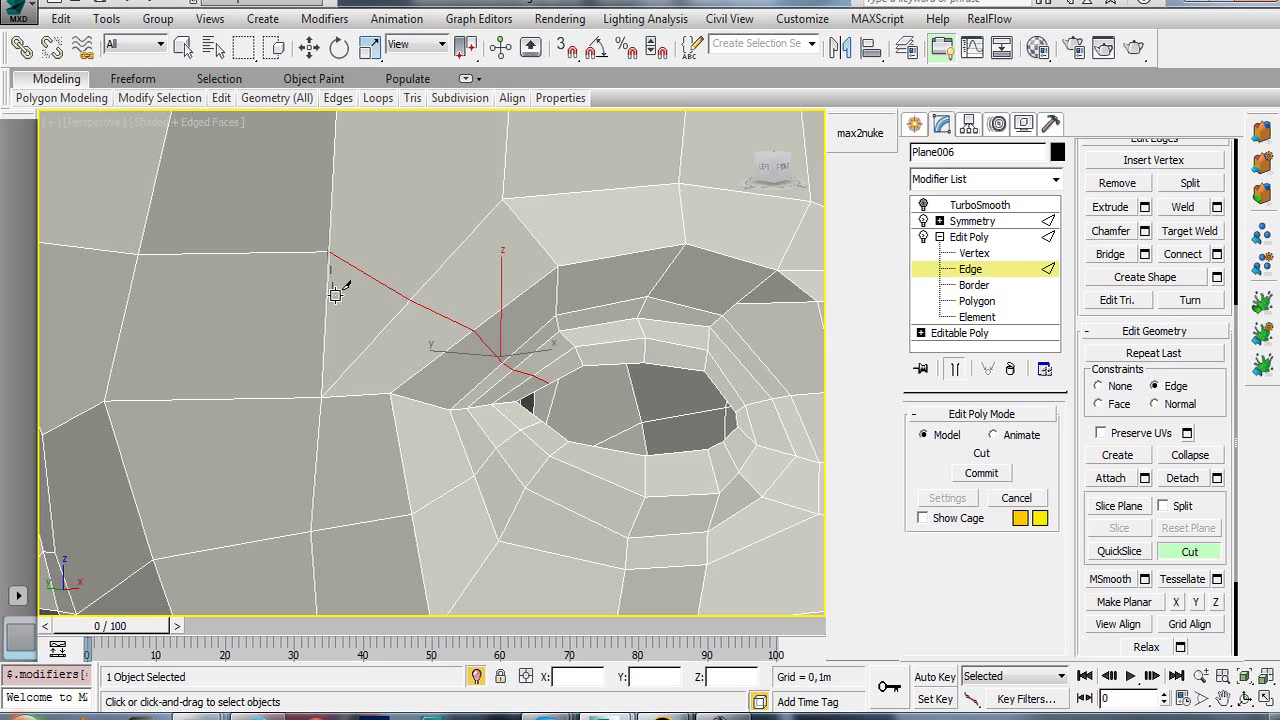
right_click(338, 308)
- Weld the cut's end vertex to its neighbouring vertex, leaving 287 vertices
click(975, 256)
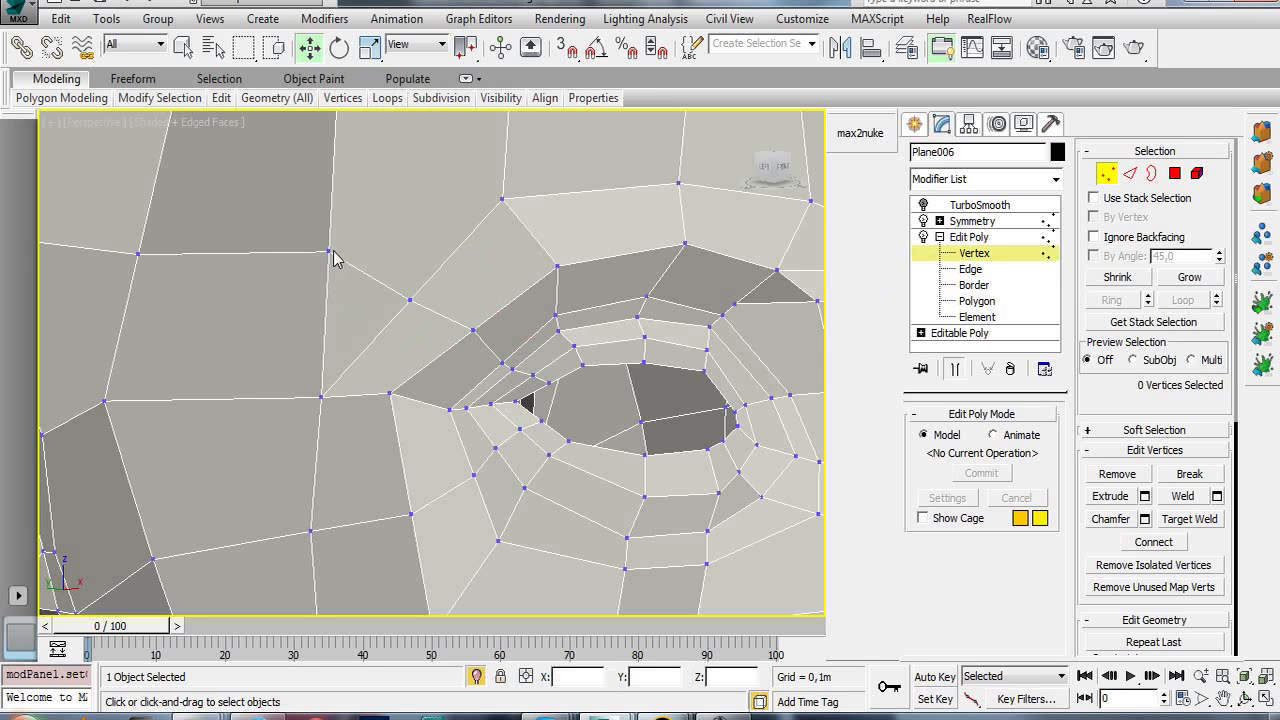
click(409, 300)
ctrl+click(329, 252)
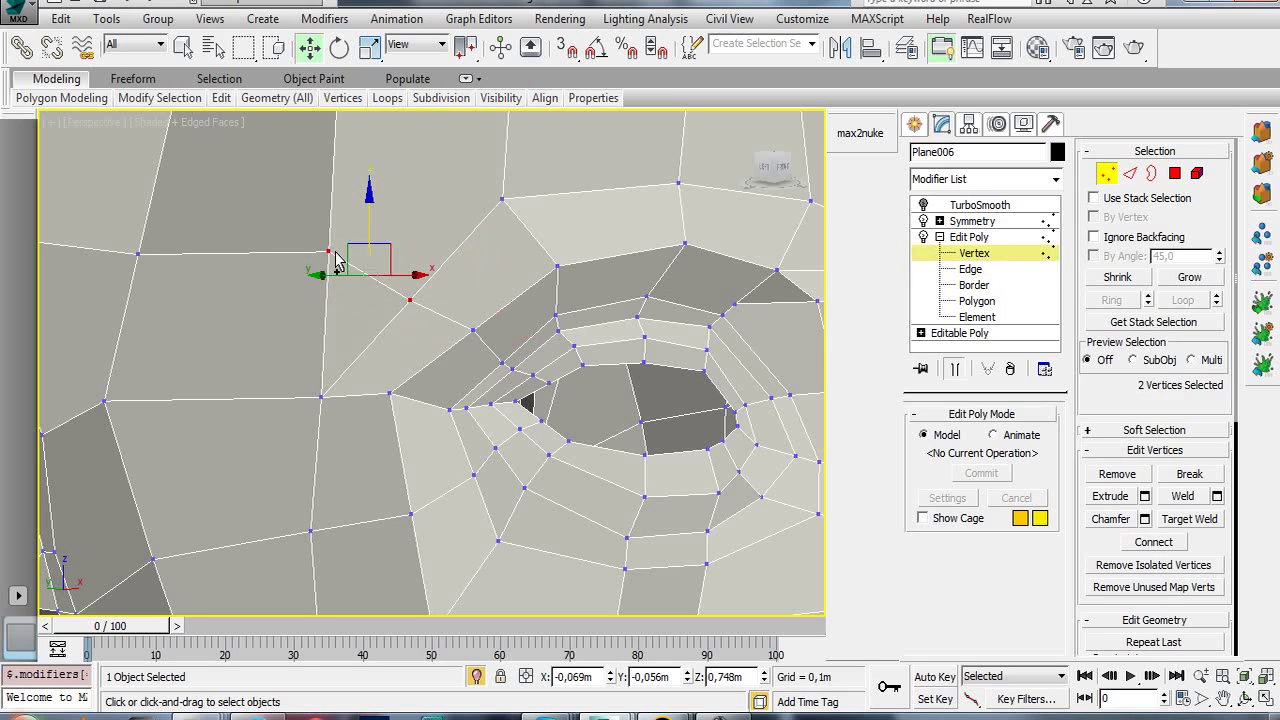
click(1216, 496)
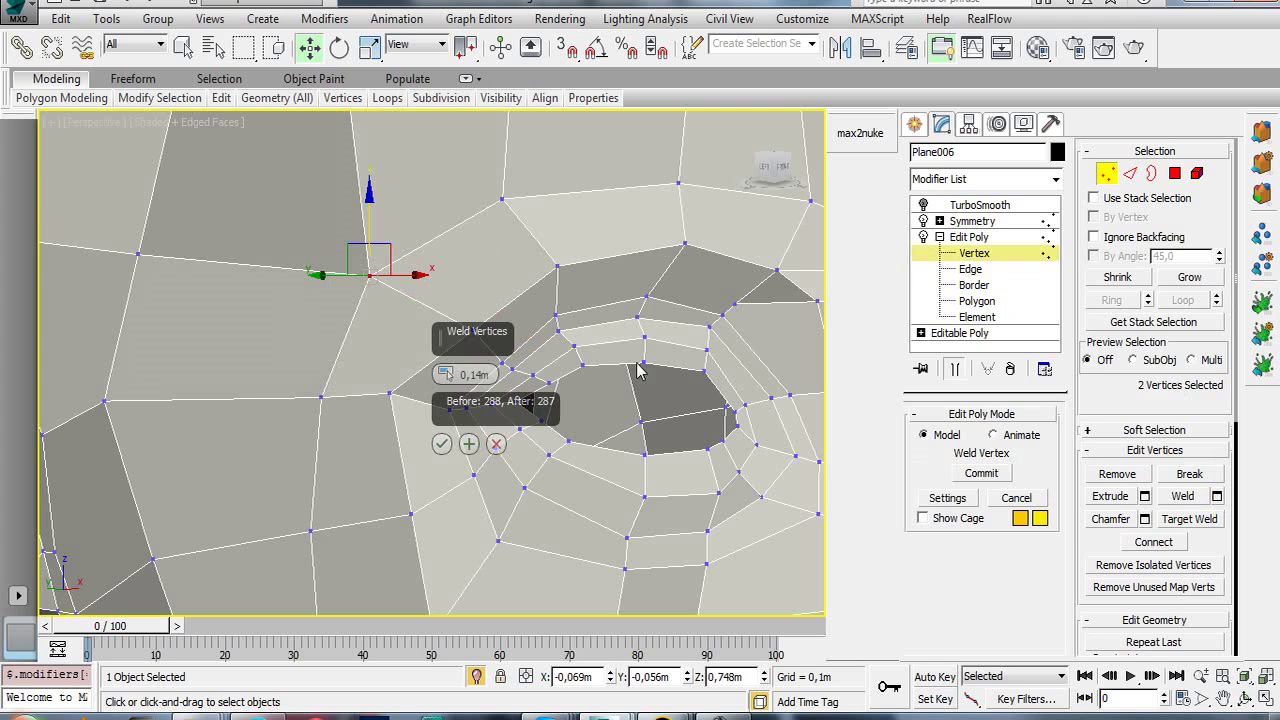
click(437, 447)
- Shift the mid-cheek vertex slightly along Y, then orbit toward the jaw
scroll(445, 450, down, 5)
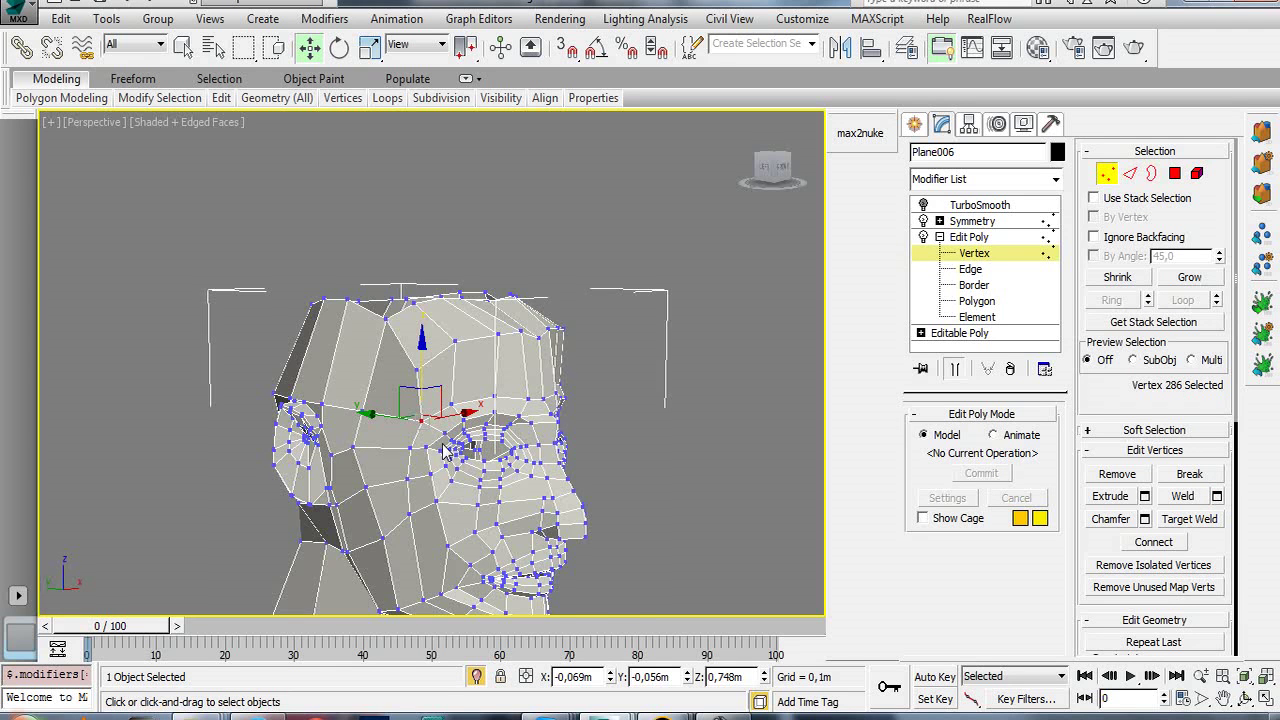
scroll(450, 440, up, 2)
scroll(456, 393, up, 2)
mouse_move(456, 392)
alt+middle_down()
mouse_move(420, 360)
mouse_move(423, 371)
alt+middle_up()
scroll(433, 372, up, 5)
scroll(433, 372, down, 5)
scroll(490, 409, up, 2)
mouse_move(490, 409)
alt+middle_down()
mouse_move(430, 353)
mouse_move(421, 391)
mouse_move(442, 398)
alt+middle_up()
key(w)
scroll(443, 393, up, 3)
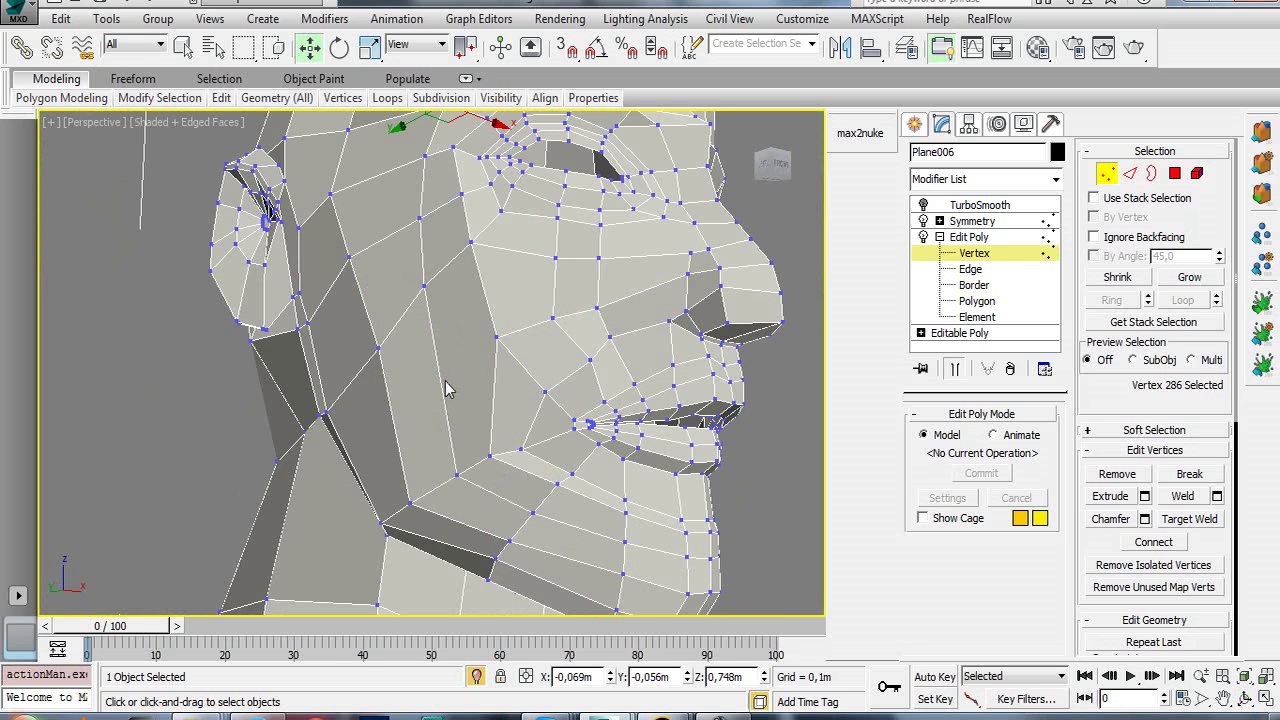
click(497, 336)
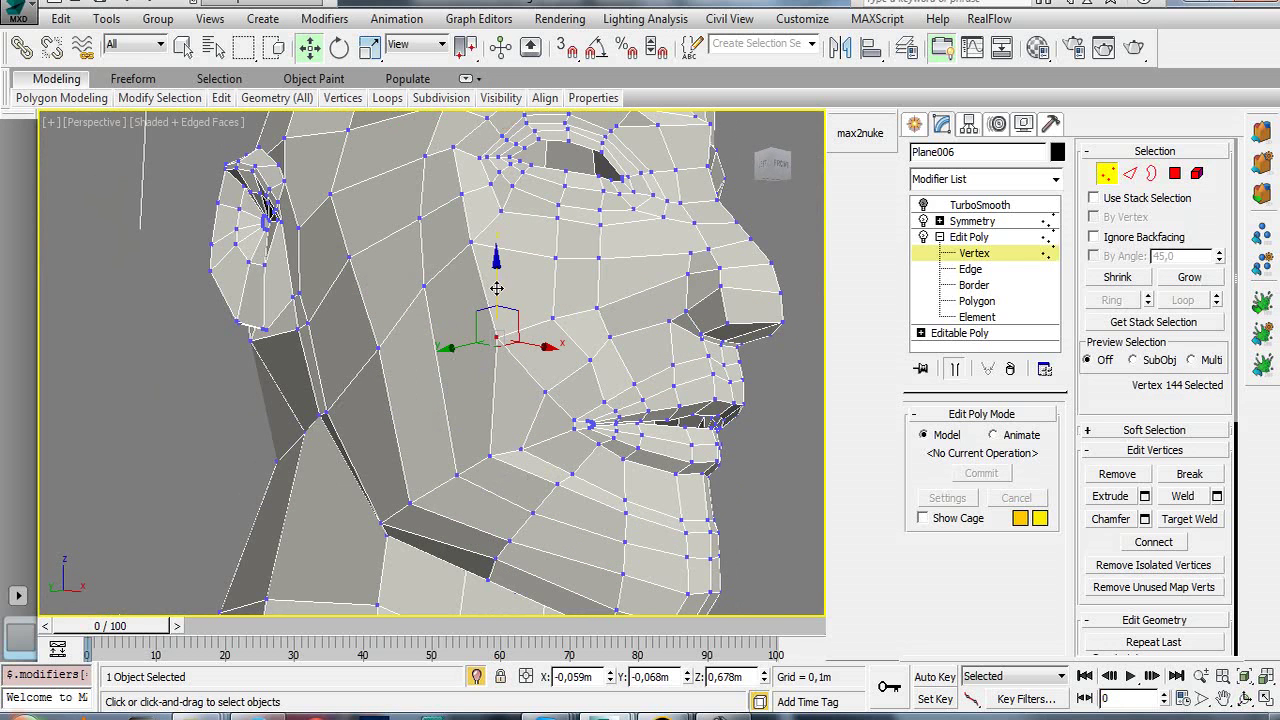
drag(447, 358, 441, 378)
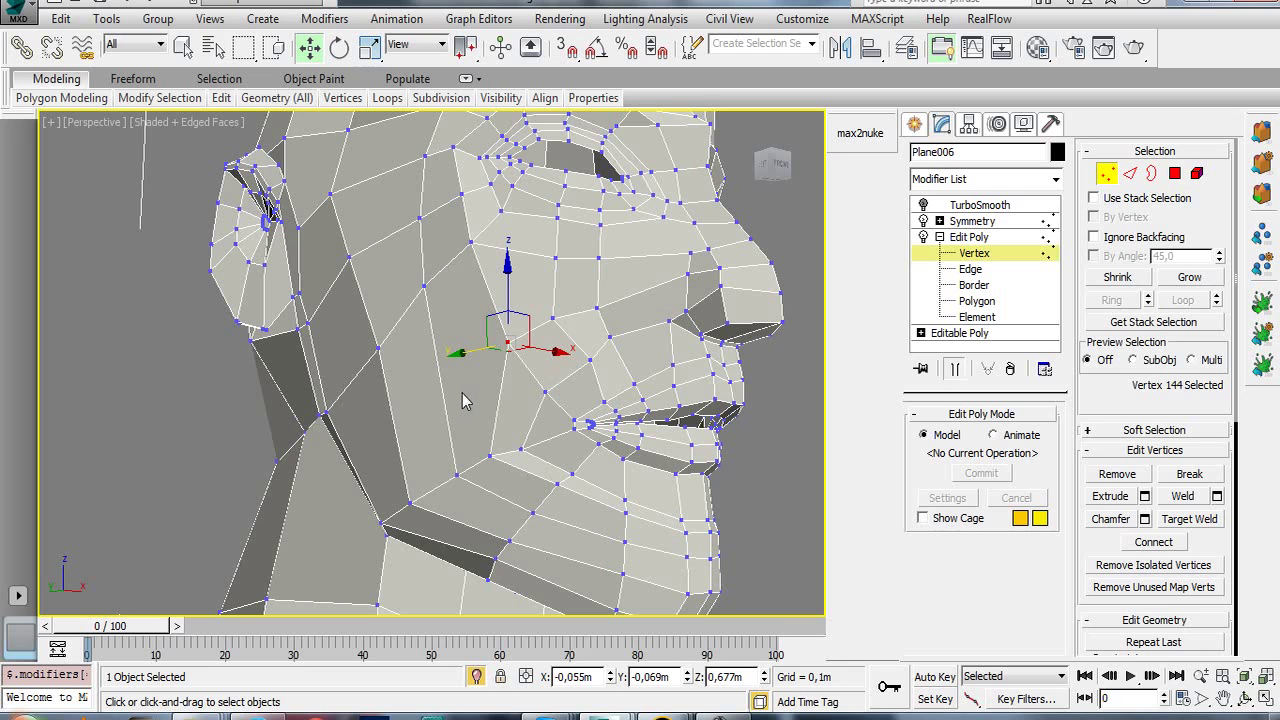
mouse_move(571, 332)
alt+middle_down()
mouse_move(423, 407)
mouse_move(487, 381)
mouse_move(449, 337)
alt+middle_up()
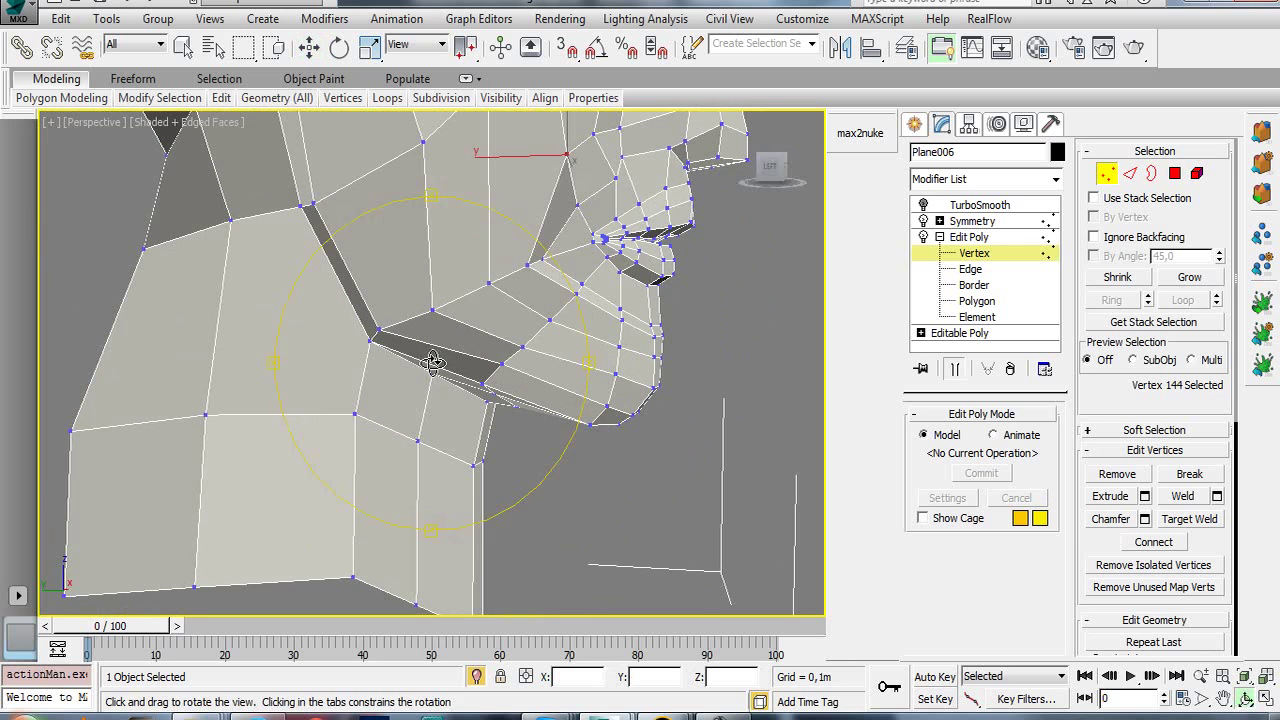
- Select the neck edge ring plus the diagonal jaw edge and Connect them with a new edge
key(2)
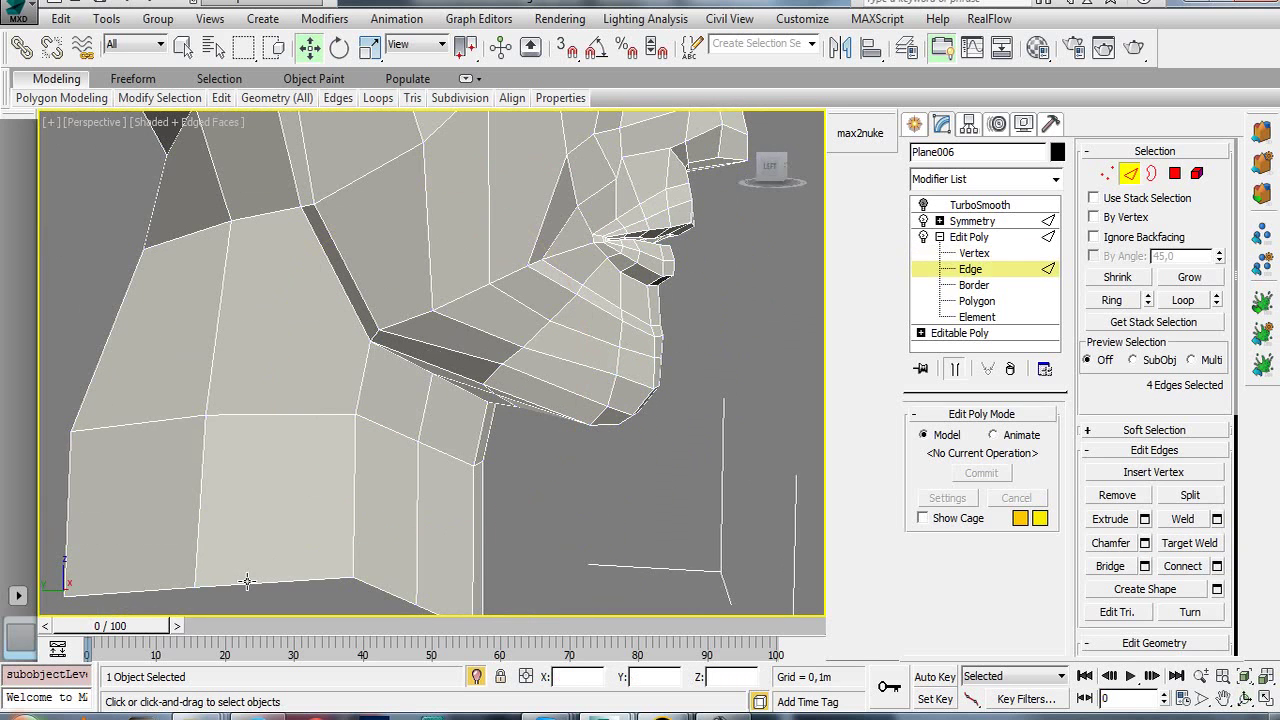
click(247, 581)
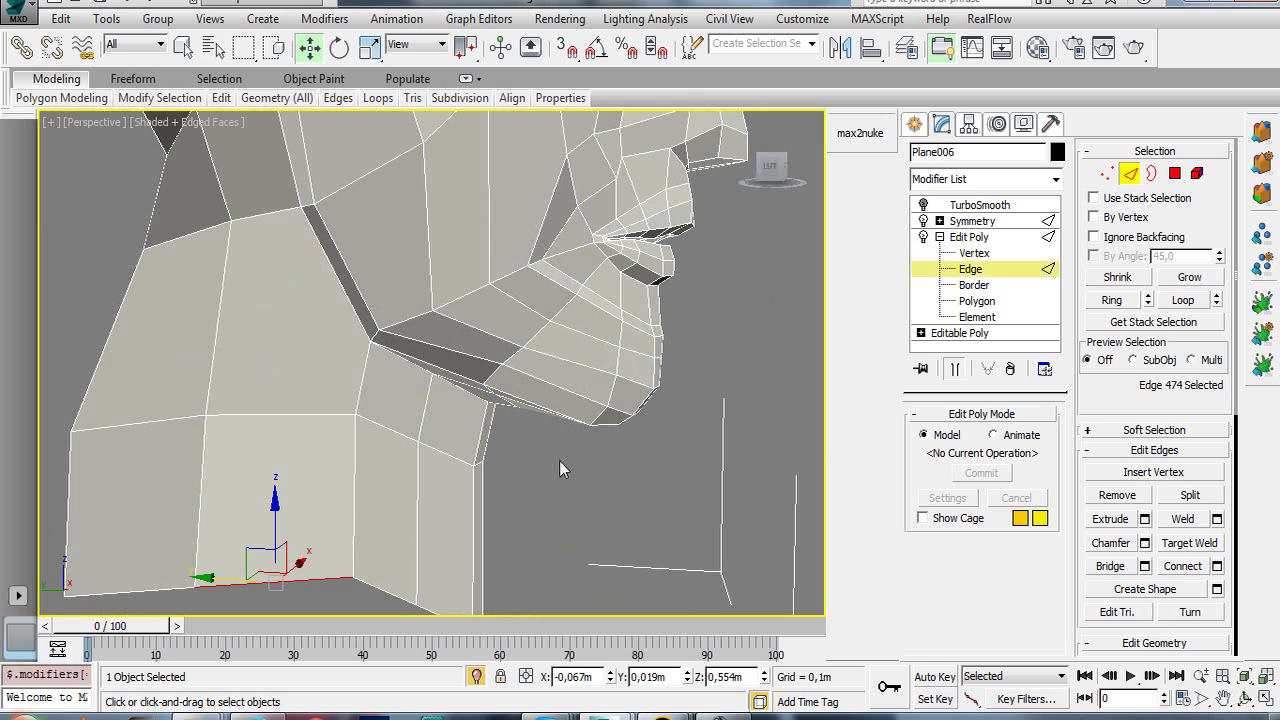
click(1112, 301)
mouse_move(366, 271)
alt+middle_down()
mouse_move(401, 263)
mouse_move(389, 282)
alt+middle_up()
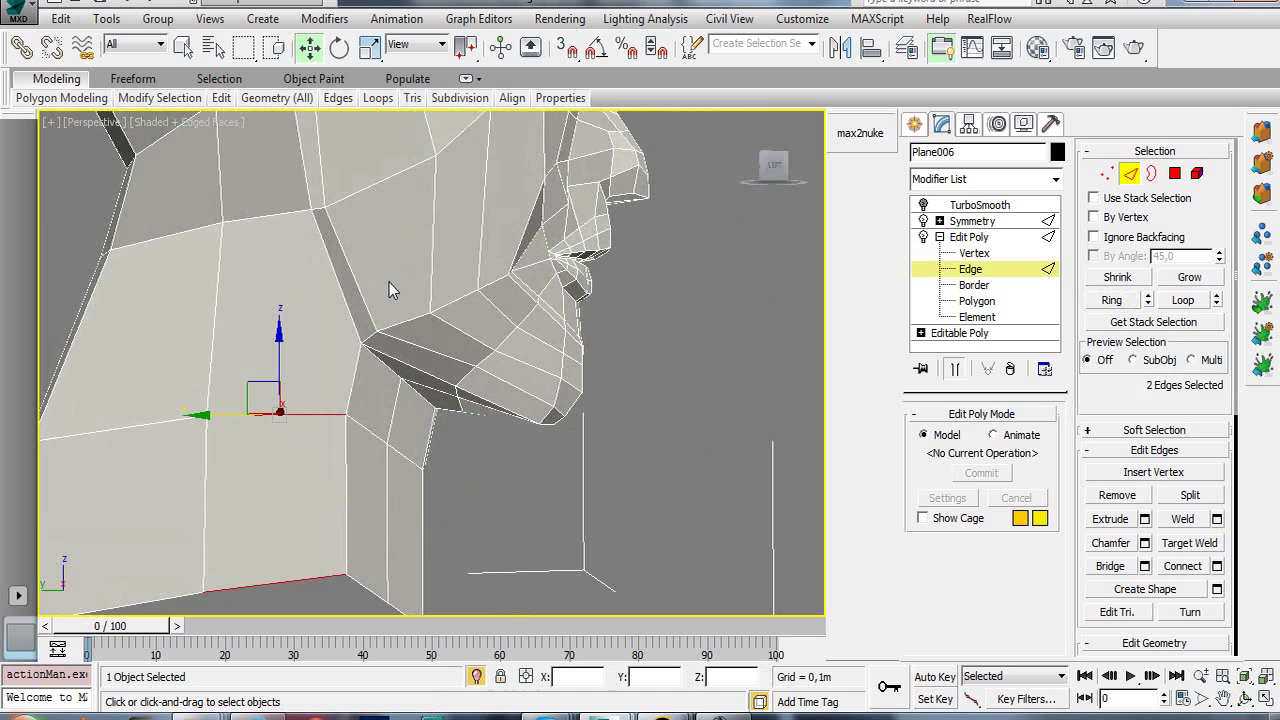
ctrl+click(336, 285)
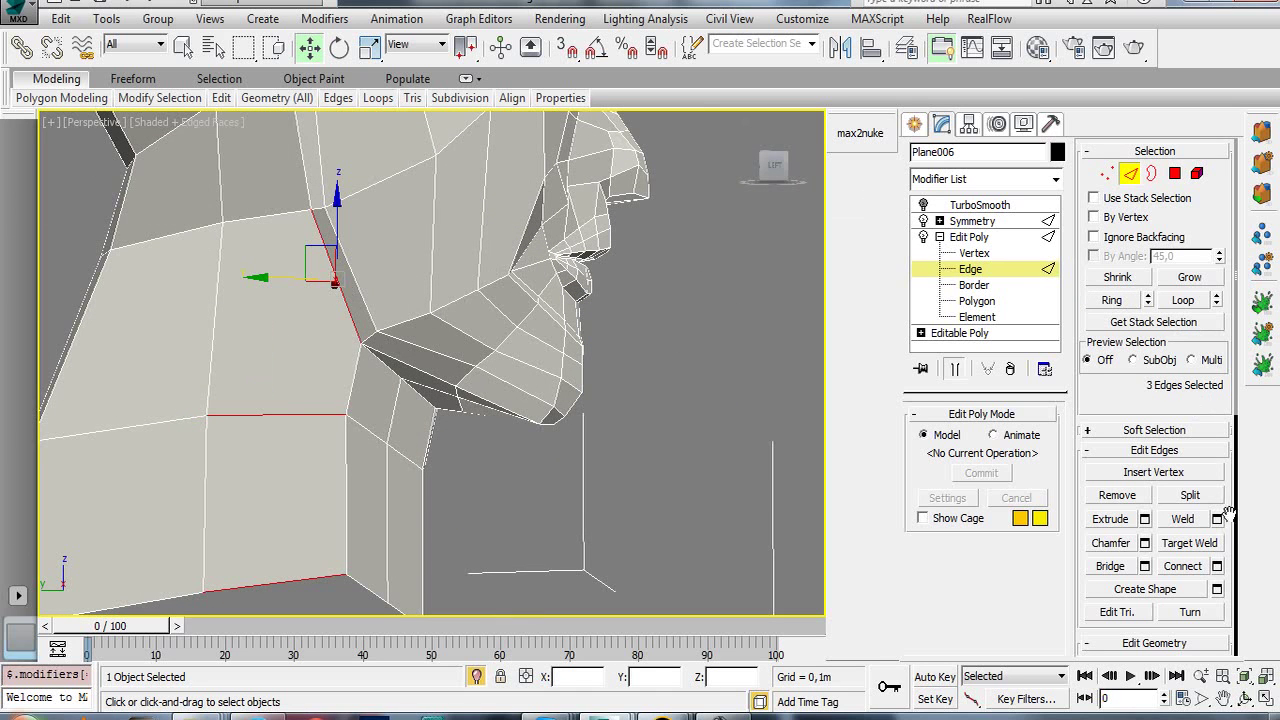
click(1217, 566)
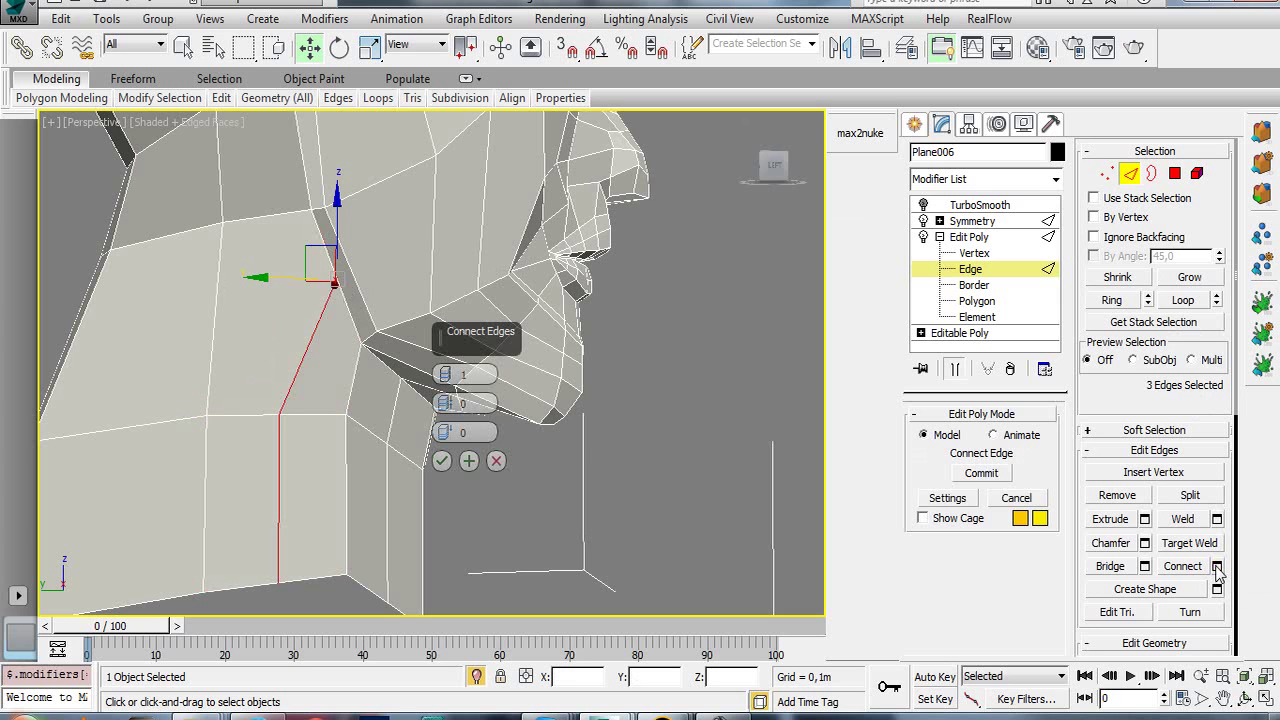
click(441, 463)
- Apply another Connect to the selected edges below the jaw
alt+middle_drag(437, 462, 408, 354)
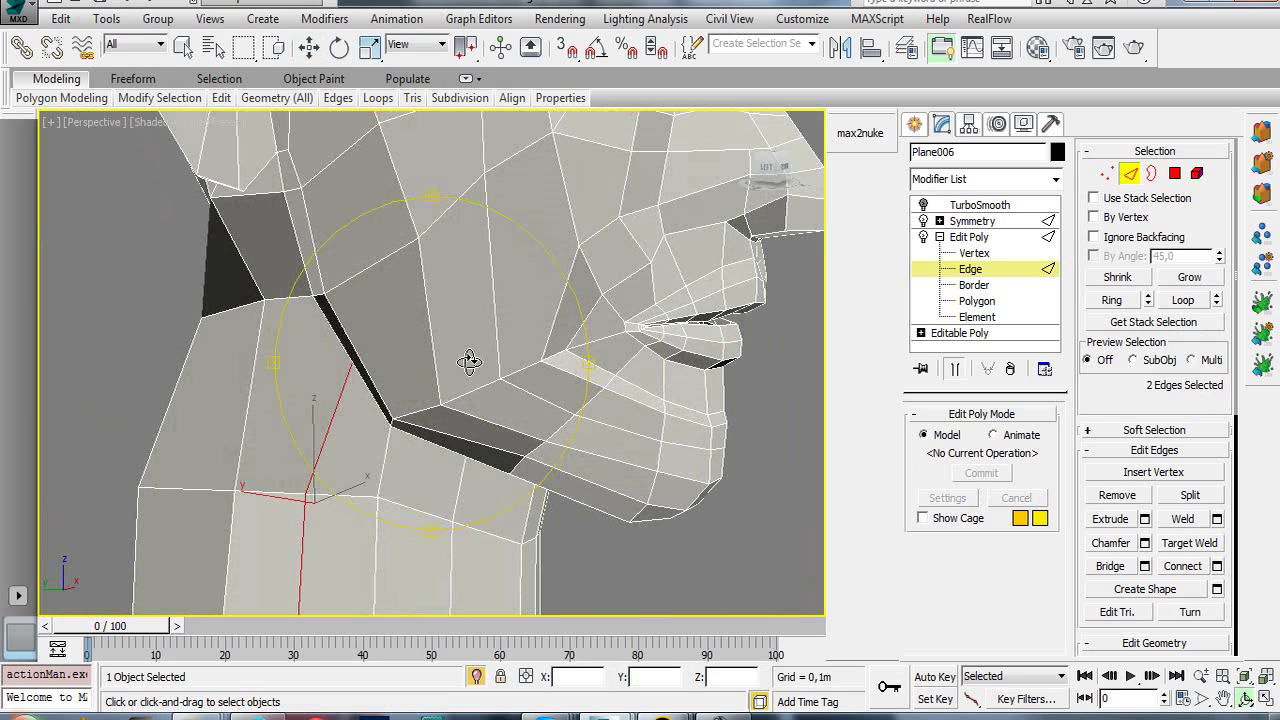
key(w)
click(1180, 568)
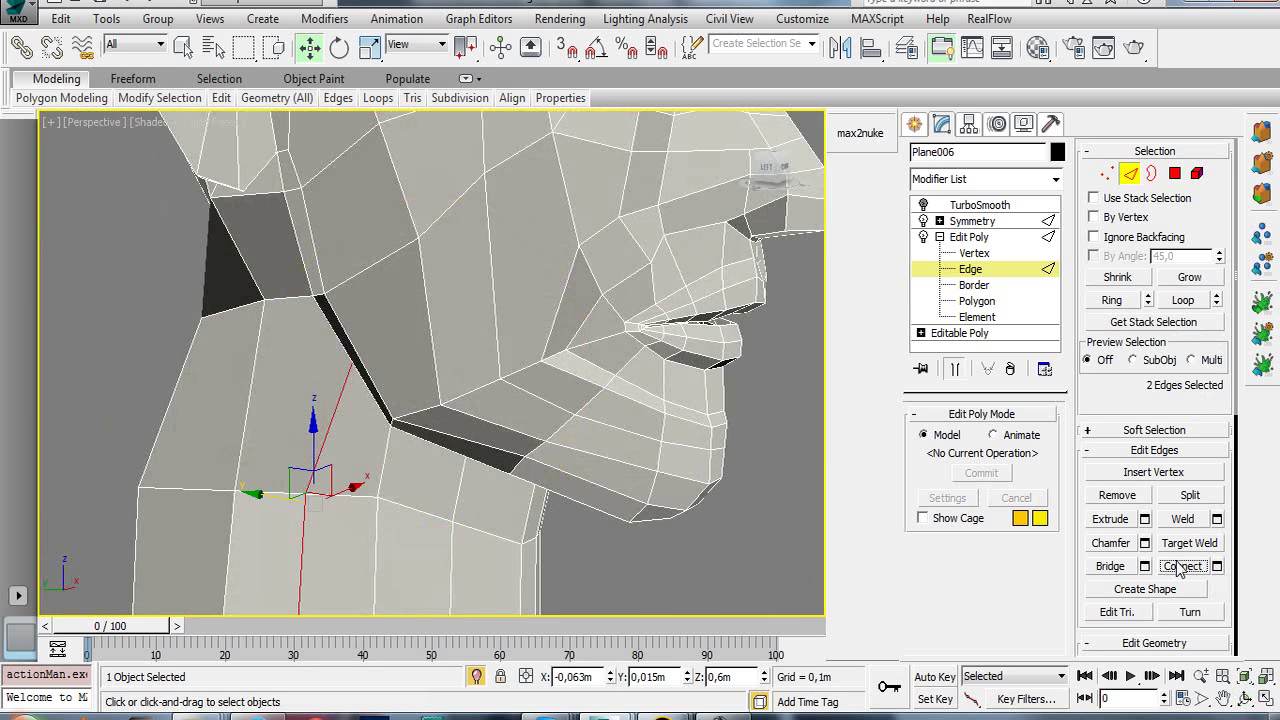
click(1145, 589)
scroll(1237, 598, down, 5)
- Cut an edge from the jaw corner diagonally across the cheek to the side of the nose
scroll(1220, 585, down, 5)
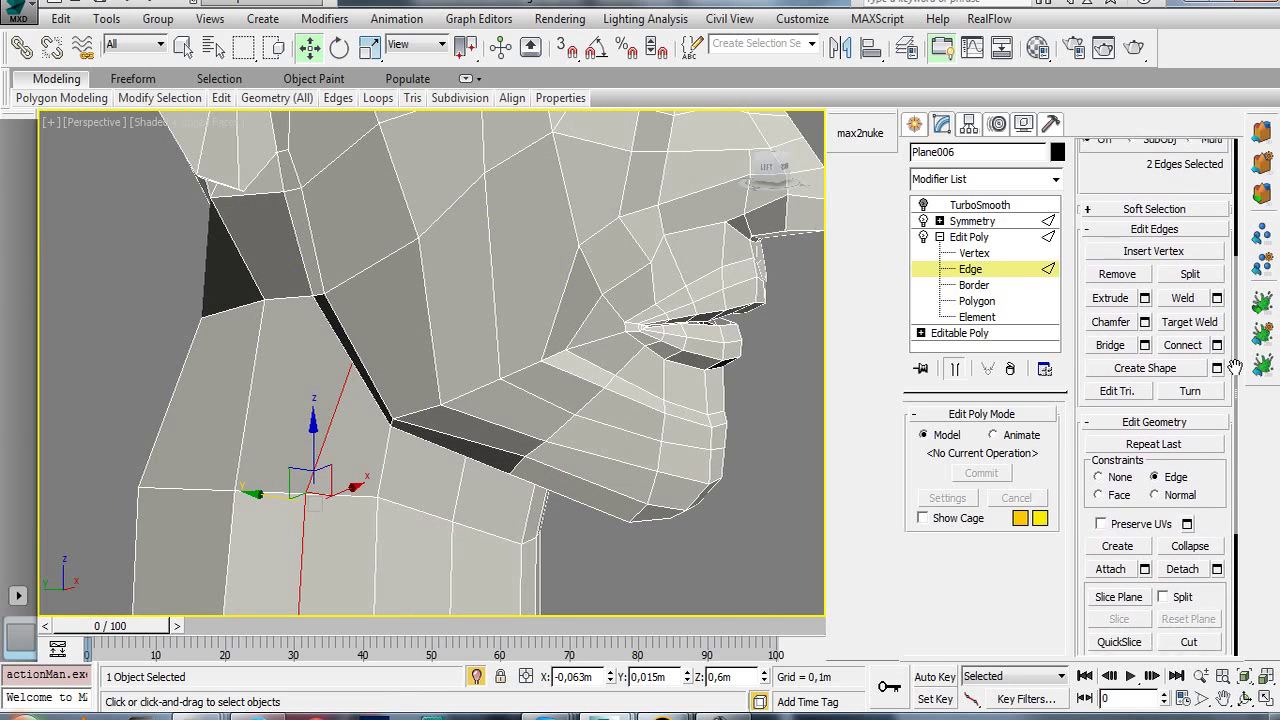
click(1186, 550)
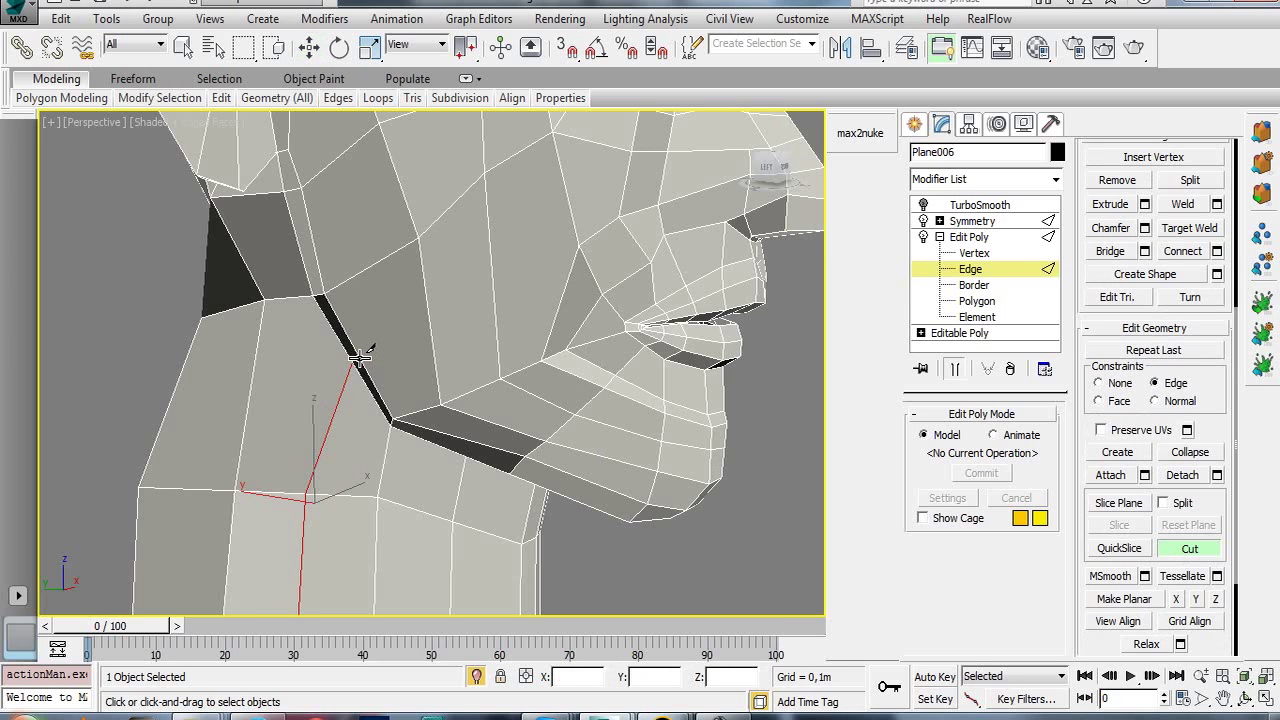
click(357, 358)
click(432, 322)
click(493, 283)
click(576, 245)
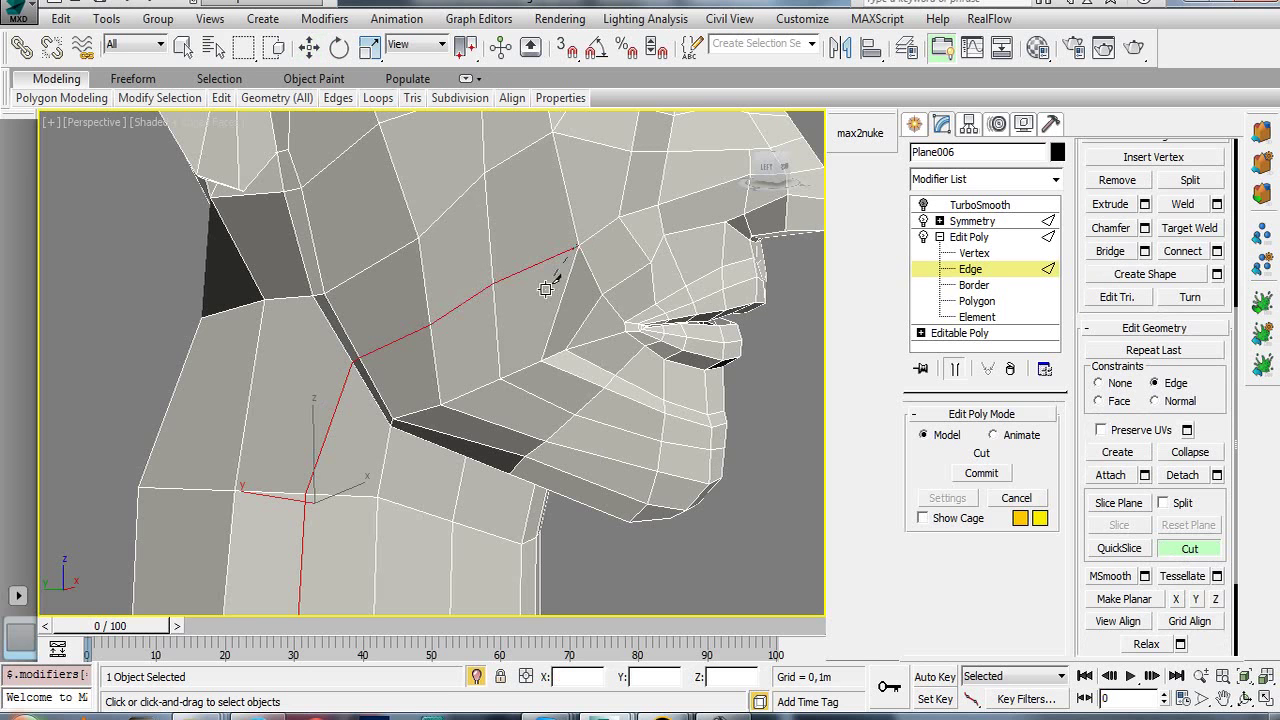
key(ctrl+r)
mouse_move(548, 347)
mouse_down()
mouse_move(439, 404)
mouse_move(529, 362)
mouse_move(517, 374)
mouse_up()
scroll(465, 386, up, 3)
scroll(473, 378, up, 2)
right_click(517, 374)
key(alt+c)
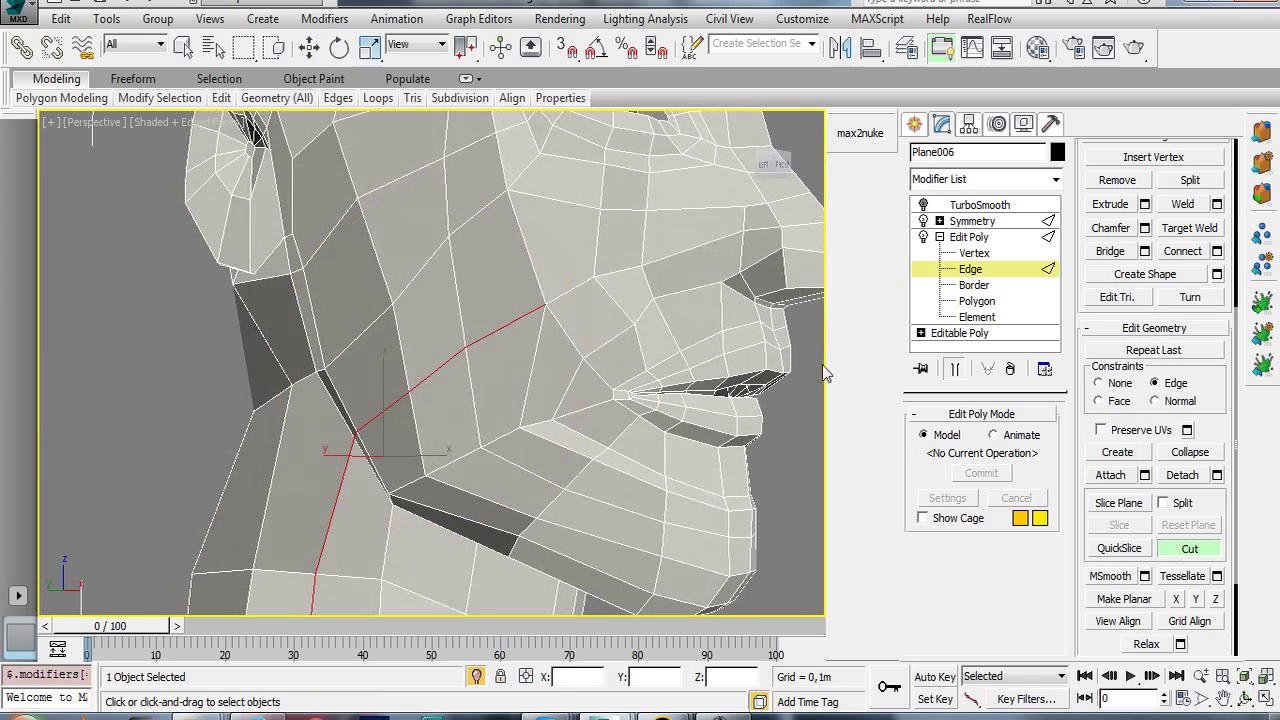
- Enable TurboSmooth and orbit to see the whole smoothed head
click(923, 205)
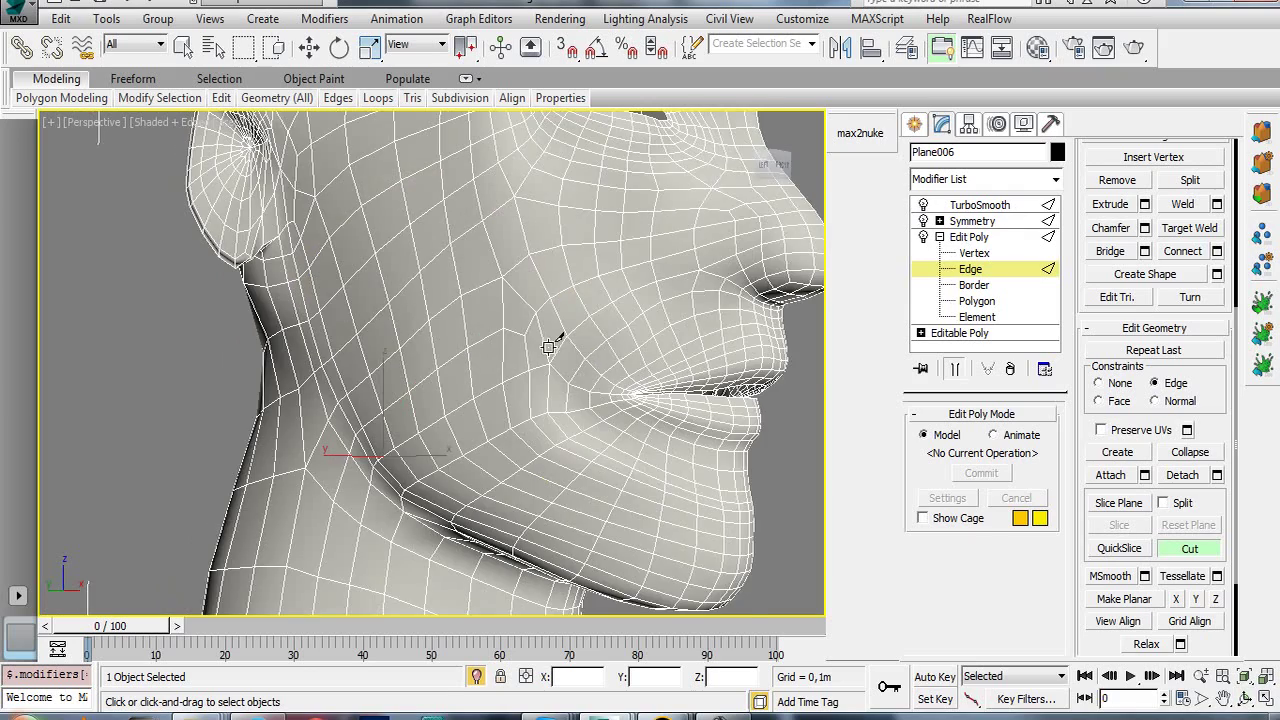
scroll(548, 347, down, 5)
key(ctrl+r)
mouse_move(535, 420)
mouse_down()
mouse_move(525, 428)
mouse_move(636, 385)
mouse_up()
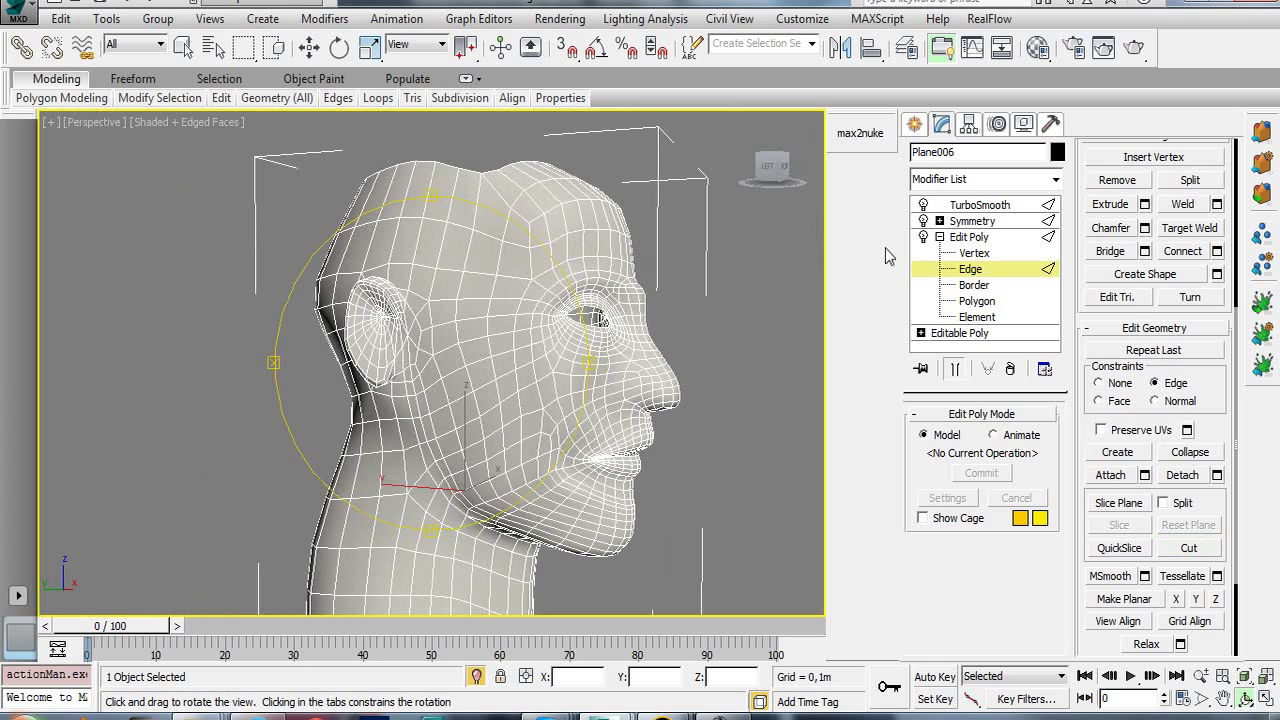
- Toggle the Edit Poly modifier off and on repeatedly to compare the head before and after the edits
click(922, 238)
click(922, 238)
click(922, 238)
click(922, 238)
click(922, 238)
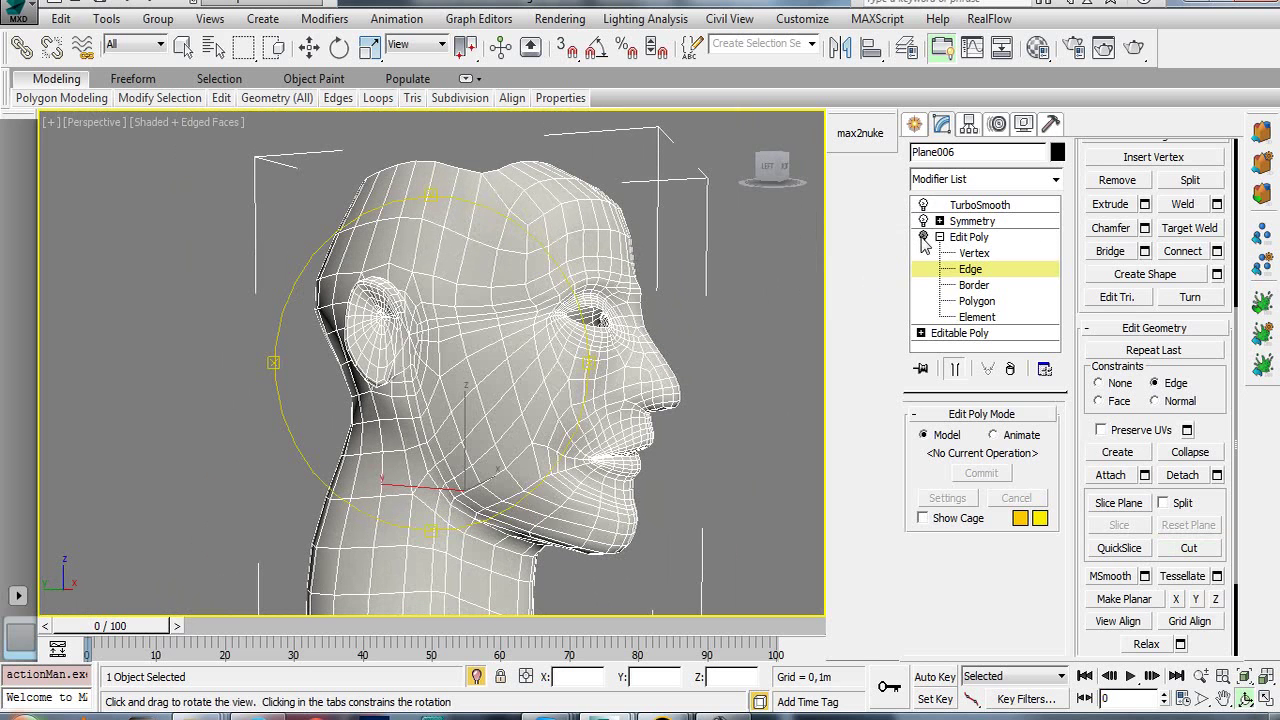
click(922, 238)
click(922, 238)
click(922, 238)
click(922, 238)
click(922, 238)
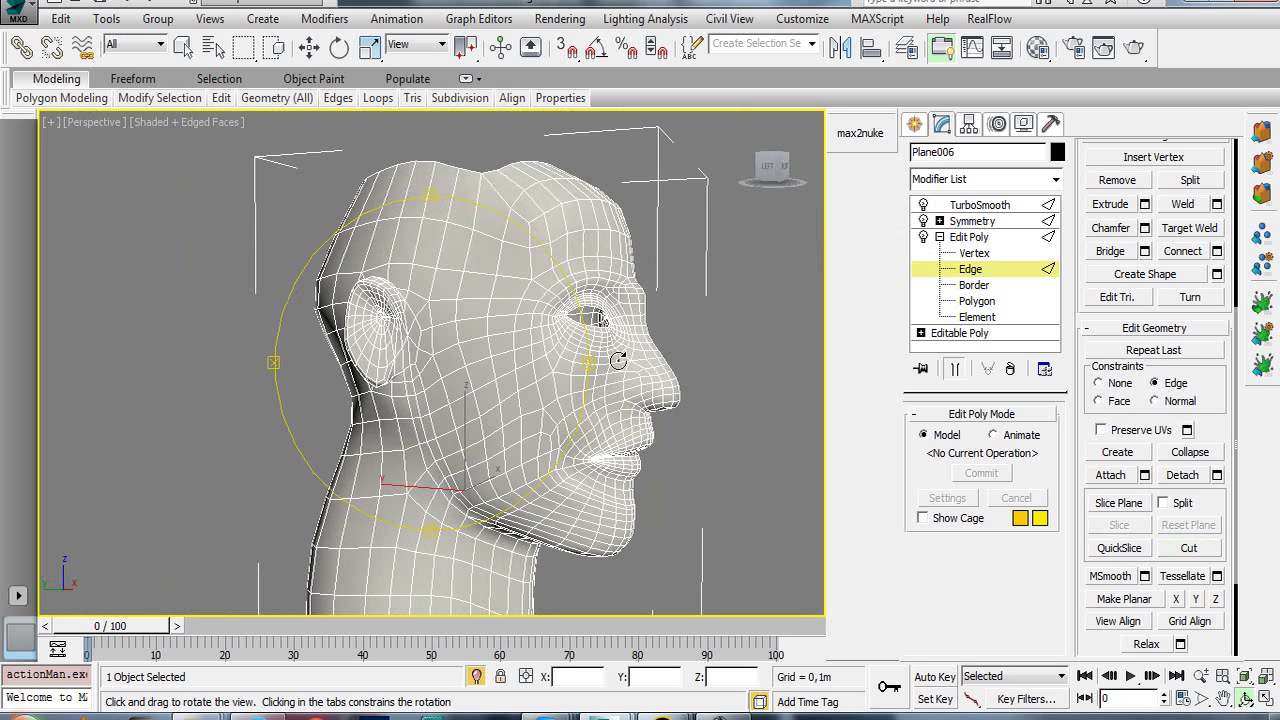
click(924, 237)
click(924, 237)
click(924, 237)
click(924, 237)
- Zoom in and turn the view toward the eye
scroll(521, 349, up, 3)
scroll(490, 365, up, 5)
mouse_move(490, 365)
mouse_down()
mouse_move(385, 380)
mouse_move(455, 327)
mouse_up()
scroll(410, 368, up, 3)
- Turn off TurboSmooth to show the low-poly mesh and orbit in around the eye area
key(alt+c)
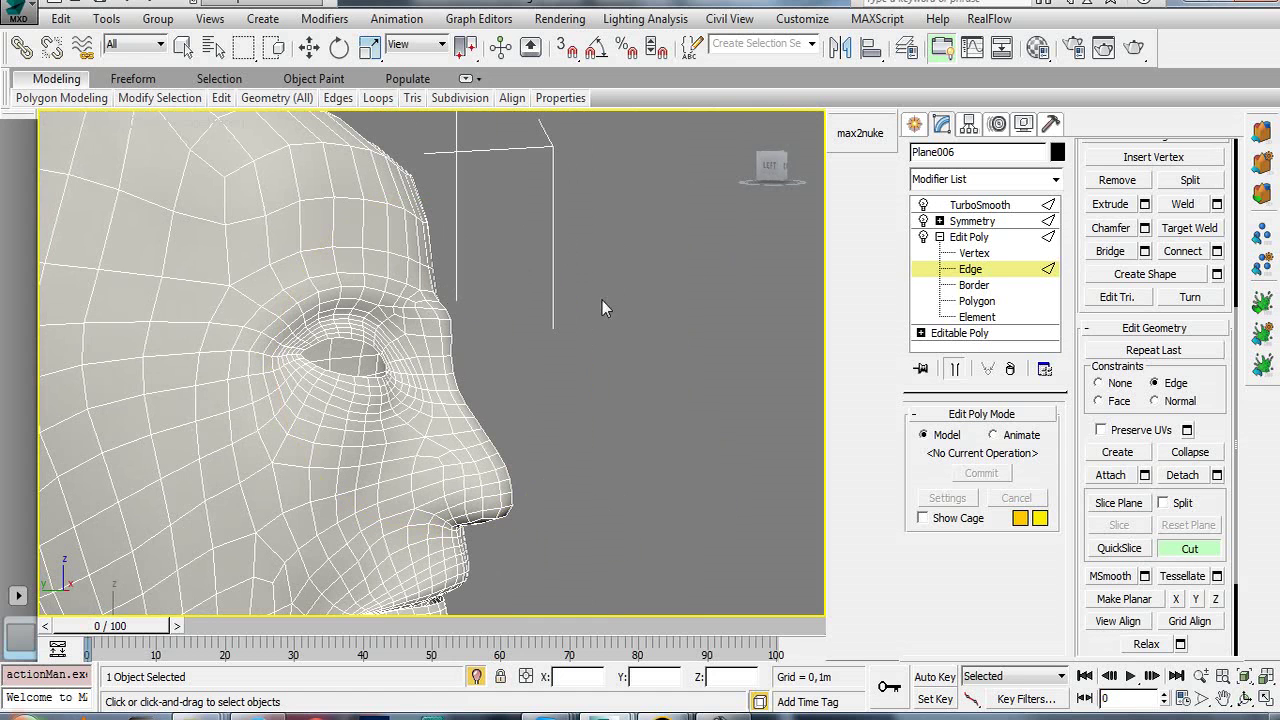
key(w)
click(923, 204)
key(ctrl+r)
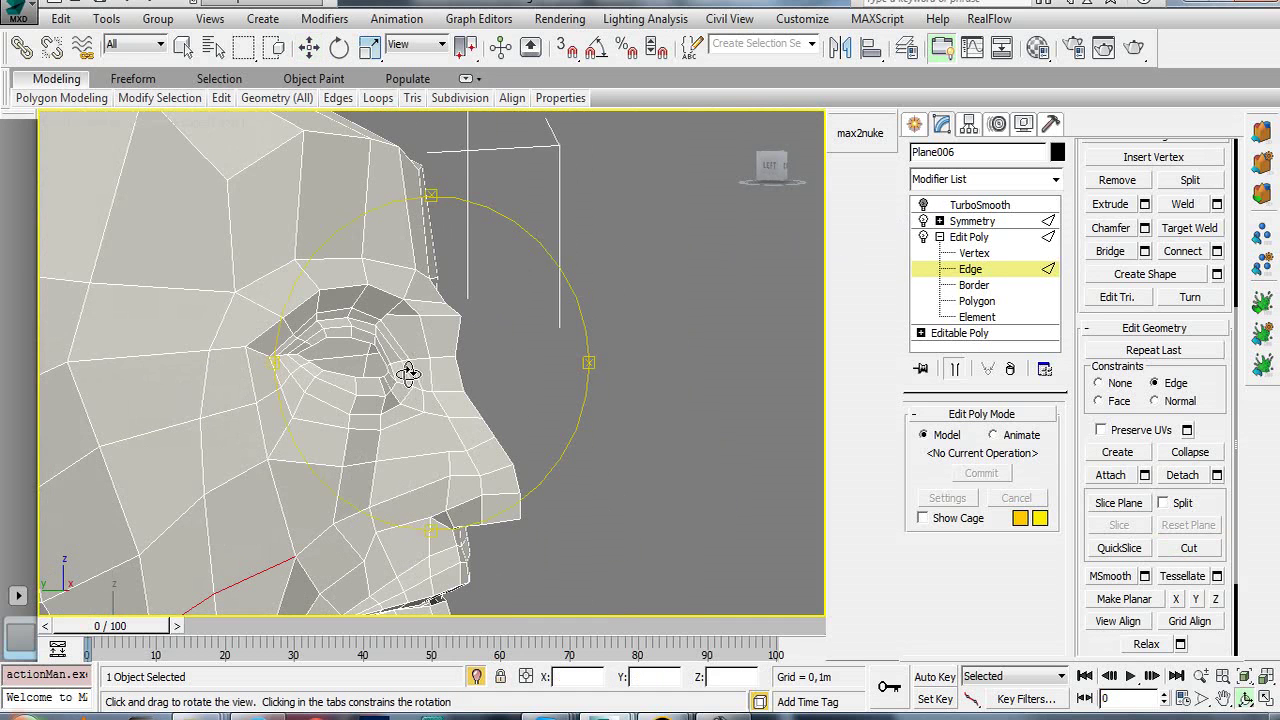
drag(409, 371, 464, 386)
scroll(464, 386, up, 3)
scroll(466, 431, up, 2)
right_click(466, 431)
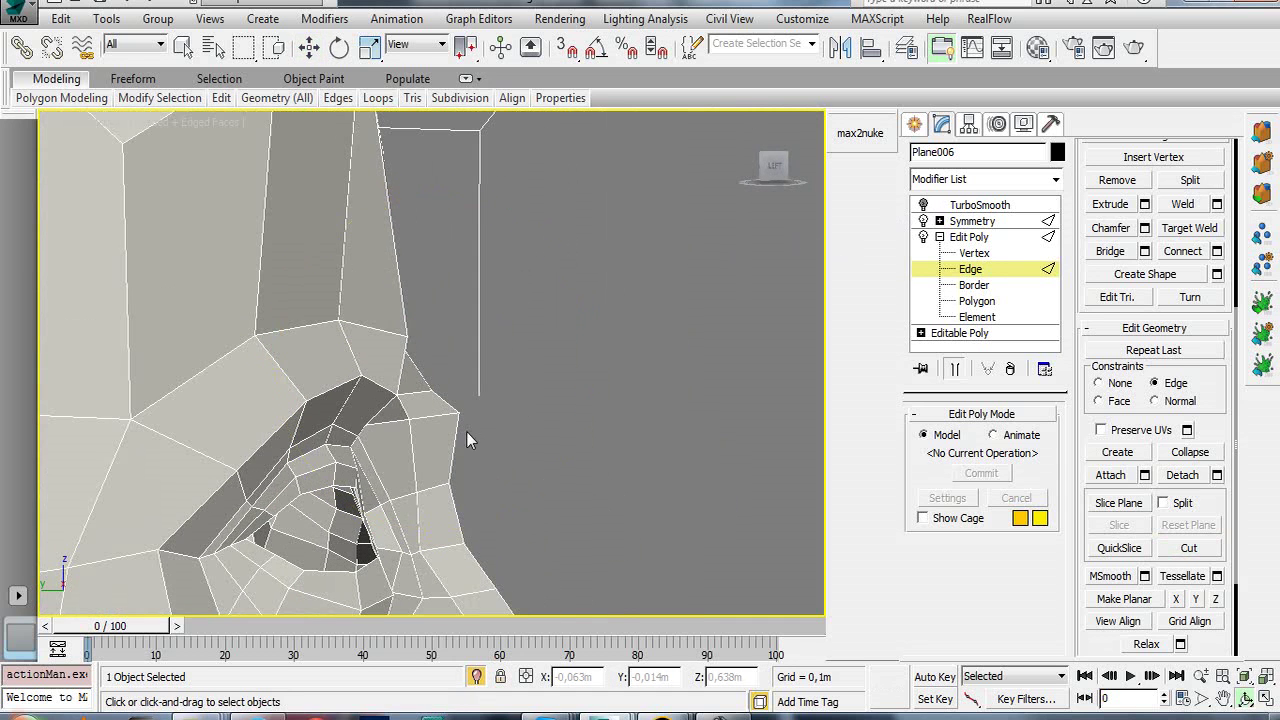
- At Vertex level, select the eye-socket vertex, set Constraints to None and pull it down and inward
click(969, 255)
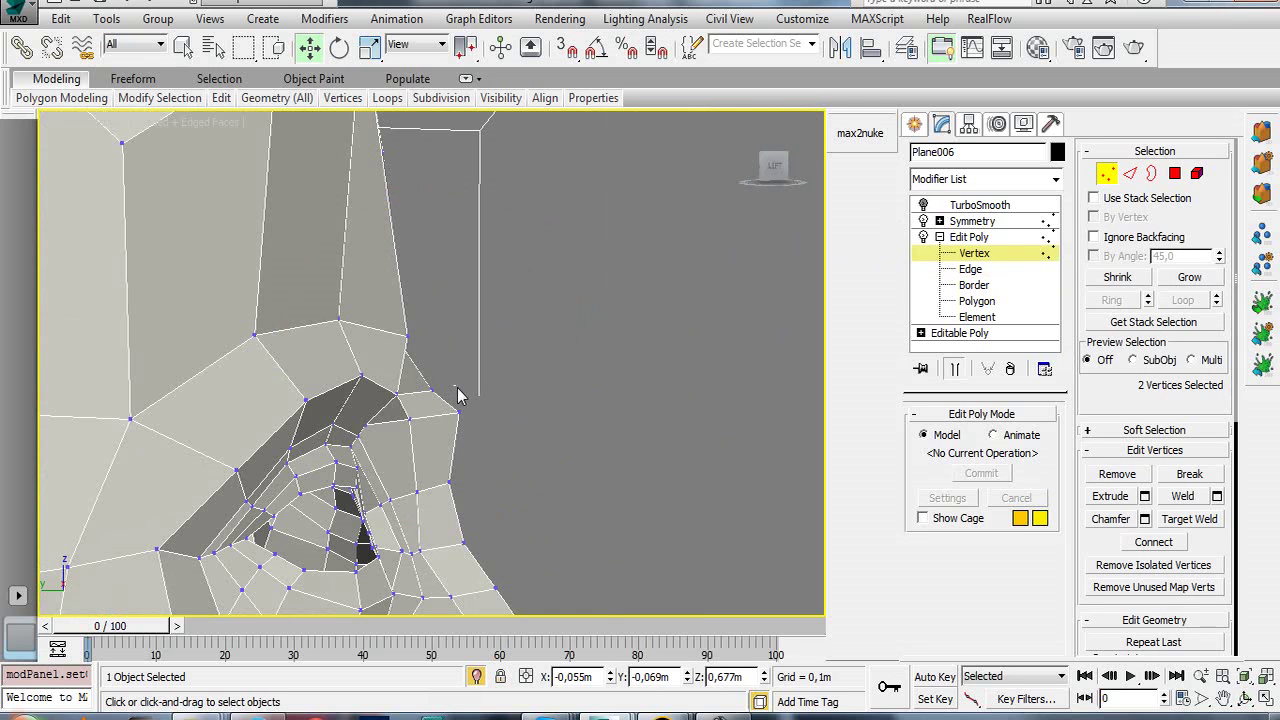
drag(478, 444, 403, 423)
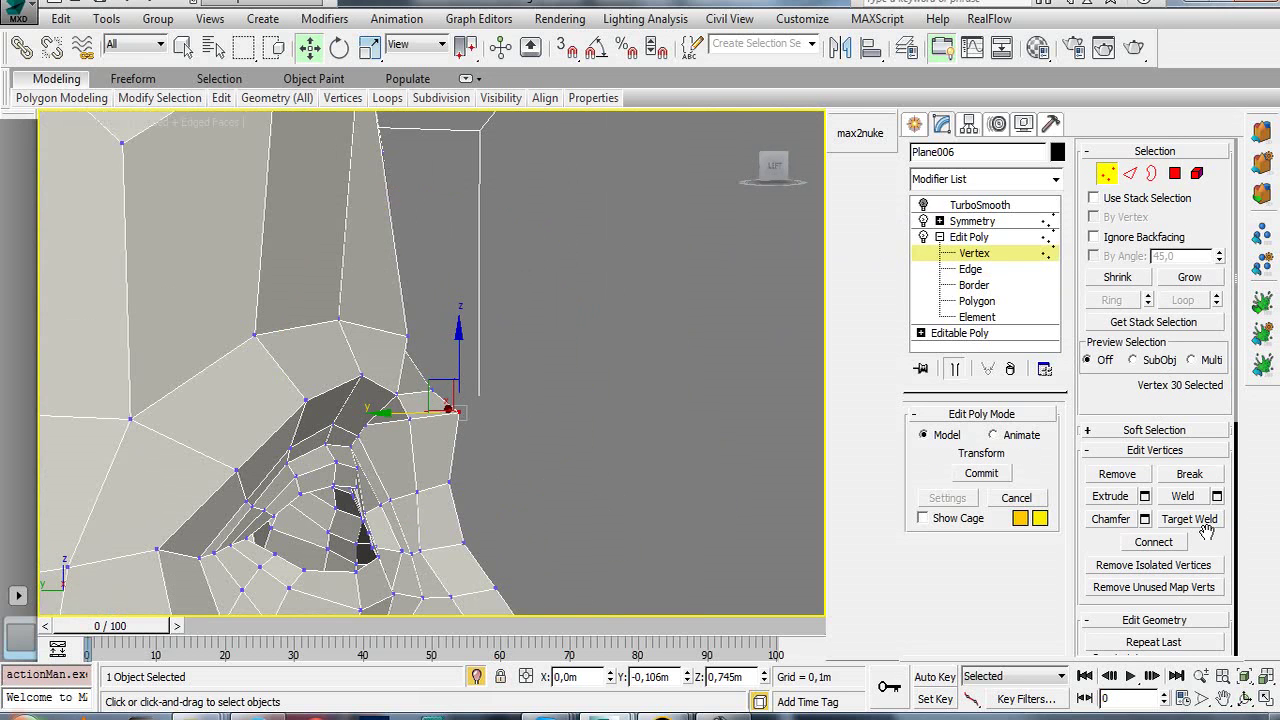
scroll(1207, 531, down, 4)
click(1109, 504)
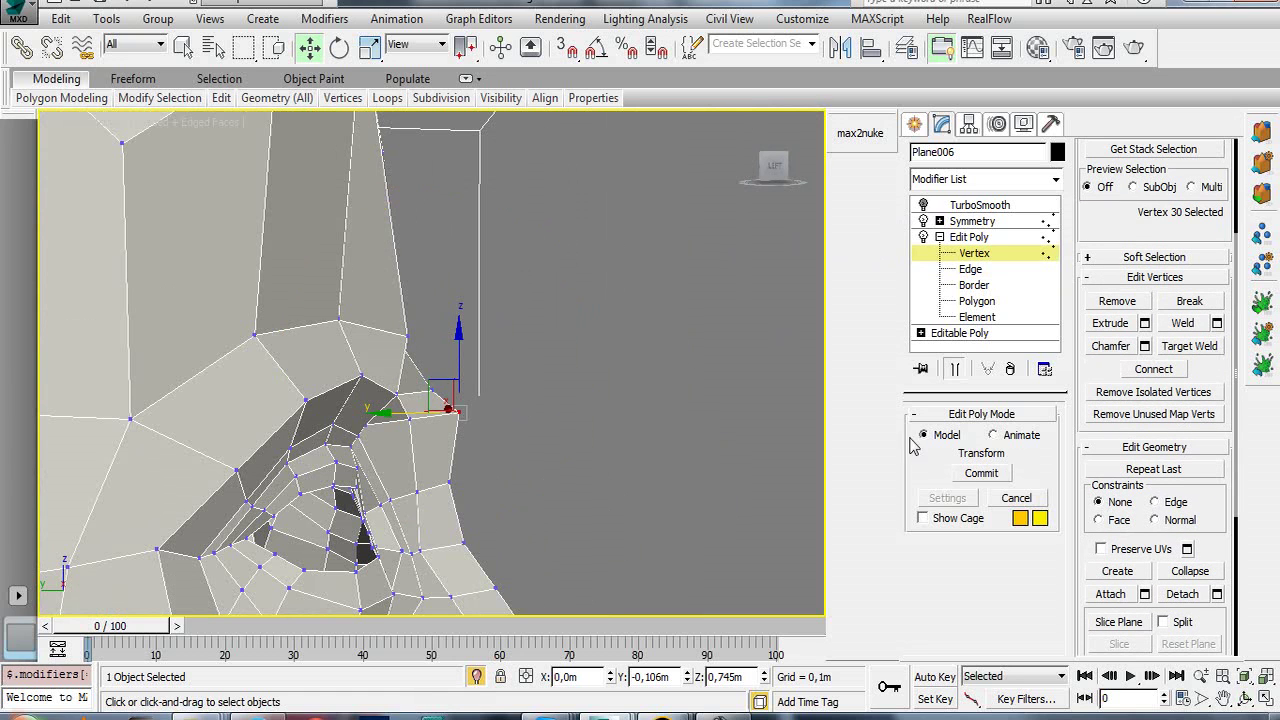
mouse_move(424, 394)
mouse_down()
mouse_move(386, 419)
mouse_move(420, 390)
mouse_move(390, 362)
mouse_up()
- Re-enable TurboSmooth, switch to Edge level and orbit to a profile view of the smoothed head
click(924, 205)
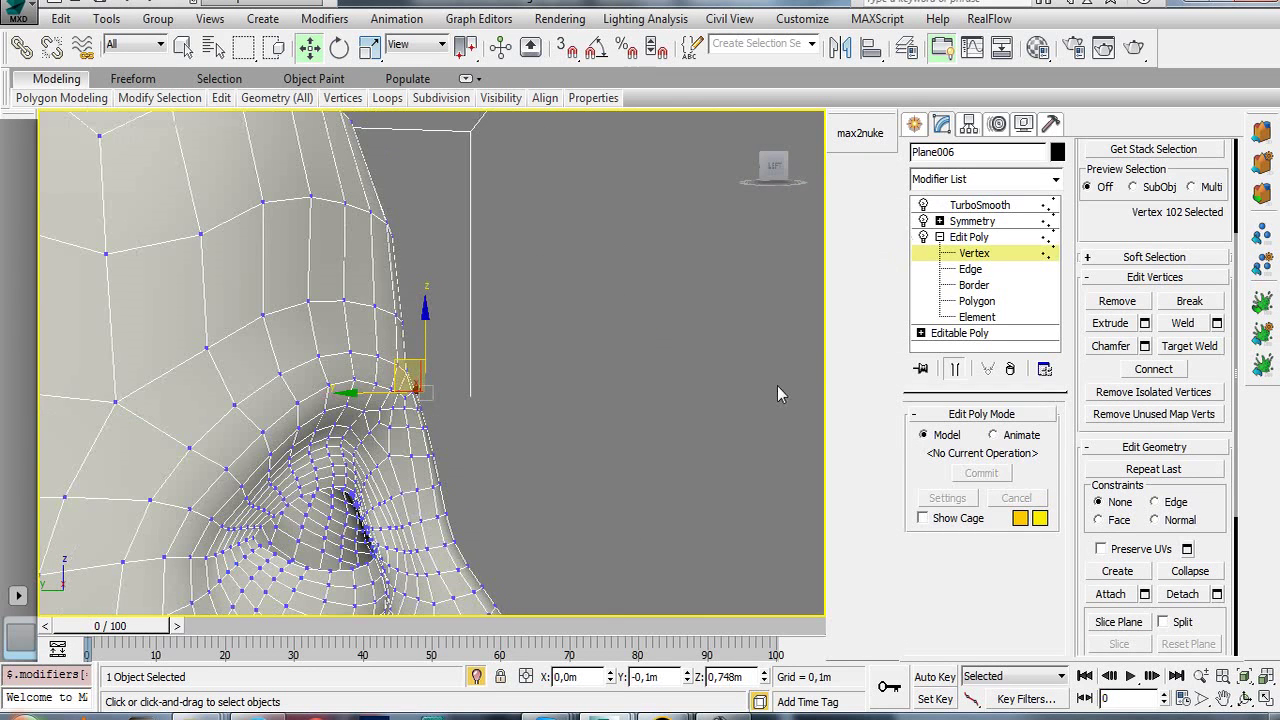
scroll(777, 386, down, 5)
alt+middle_drag(558, 369, 279, 412)
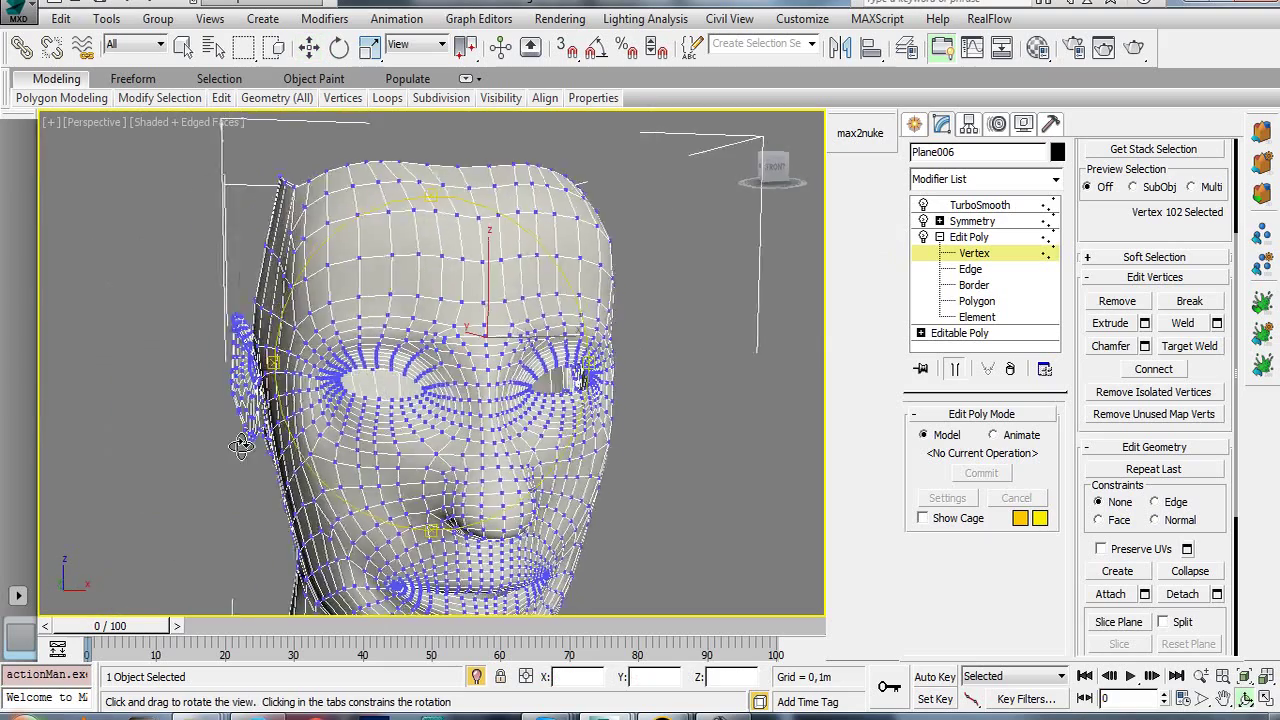
drag(279, 412, 334, 428)
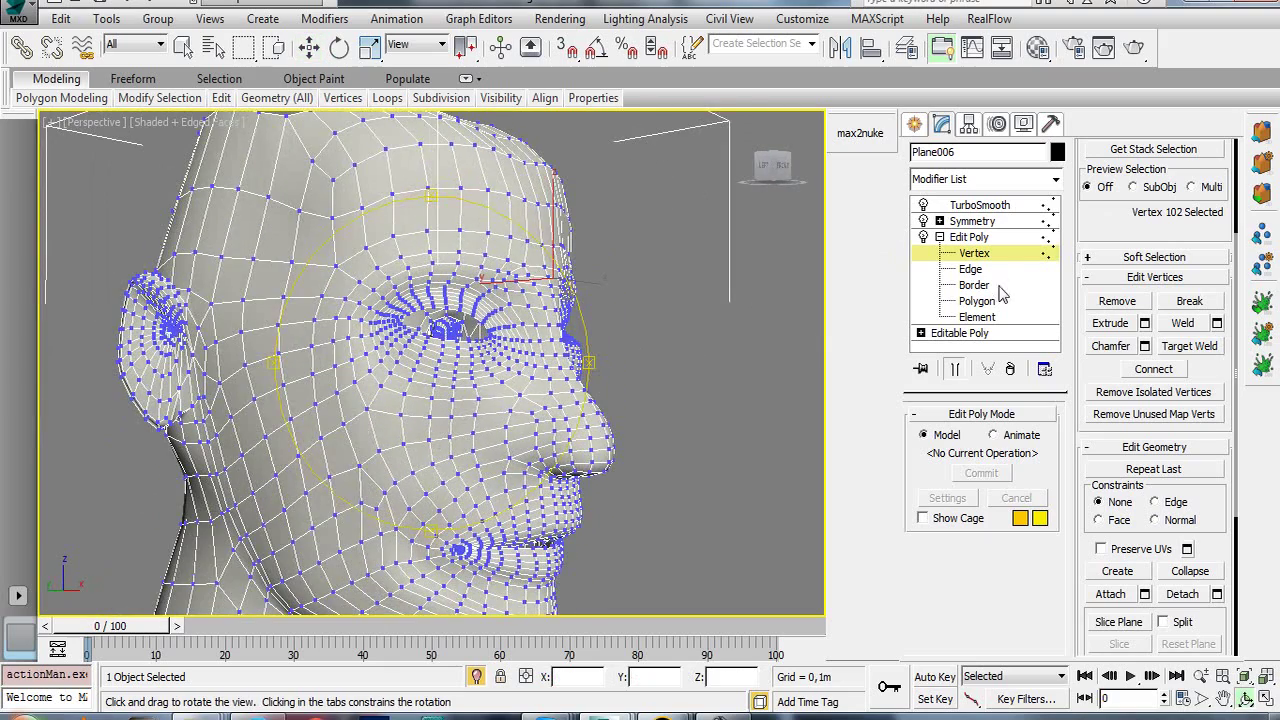
click(983, 275)
scroll(450, 370, down, 4)
mouse_move(420, 380)
mouse_down()
mouse_move(500, 375)
mouse_move(463, 371)
mouse_move(431, 387)
mouse_move(510, 391)
mouse_up()
scroll(445, 383, up, 4)
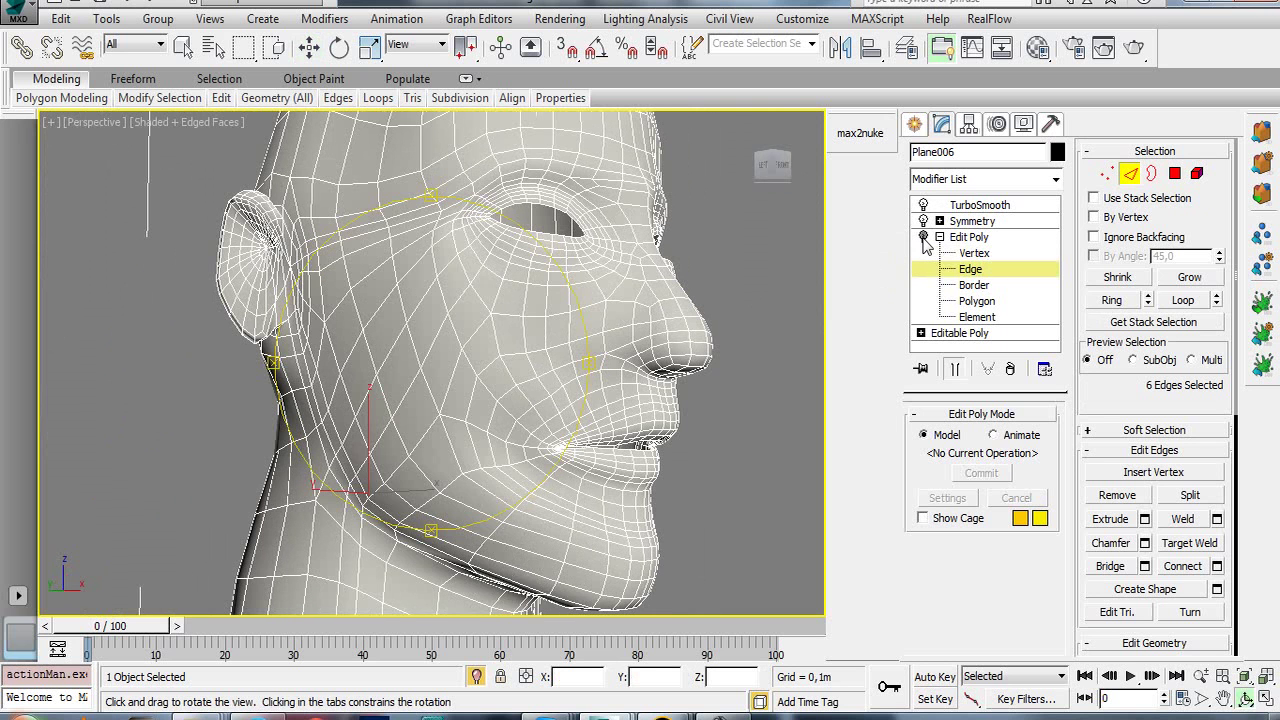
- Compare the jaw with Edit Poly toggled off and on, then turn smoothing off to show the low-poly cage
click(924, 238)
click(924, 238)
drag(454, 292, 440, 372)
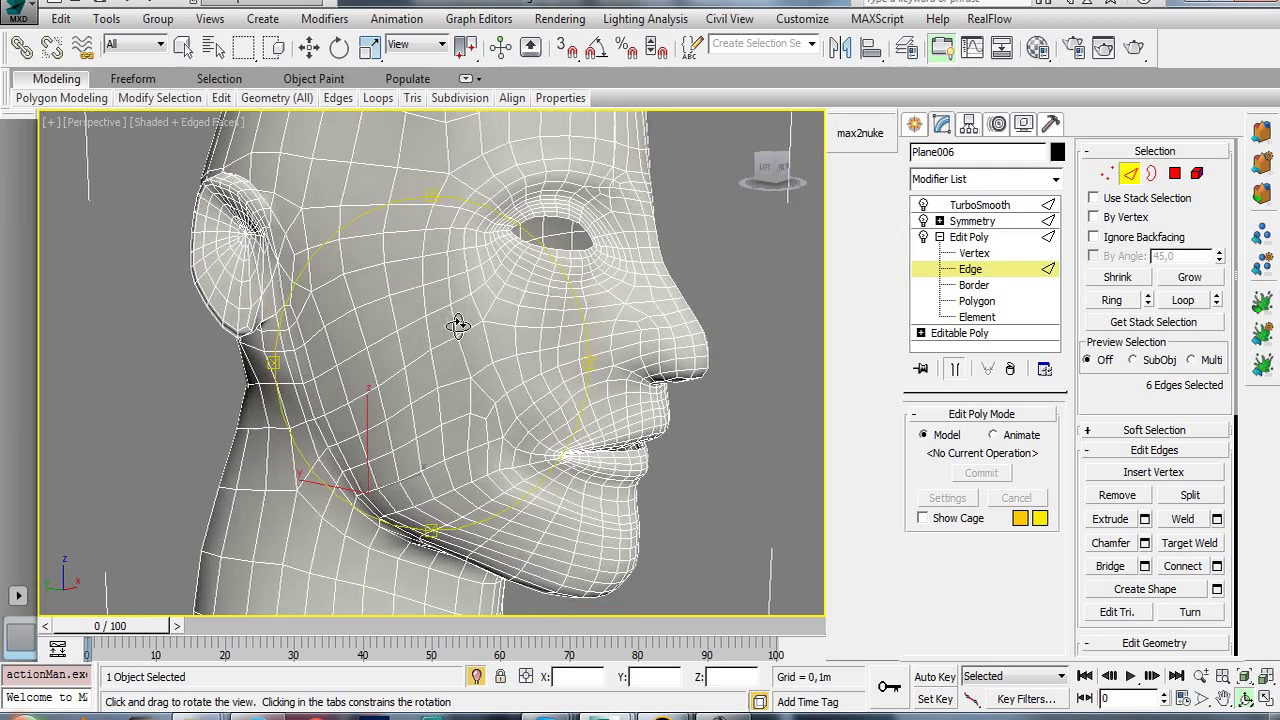
click(924, 205)
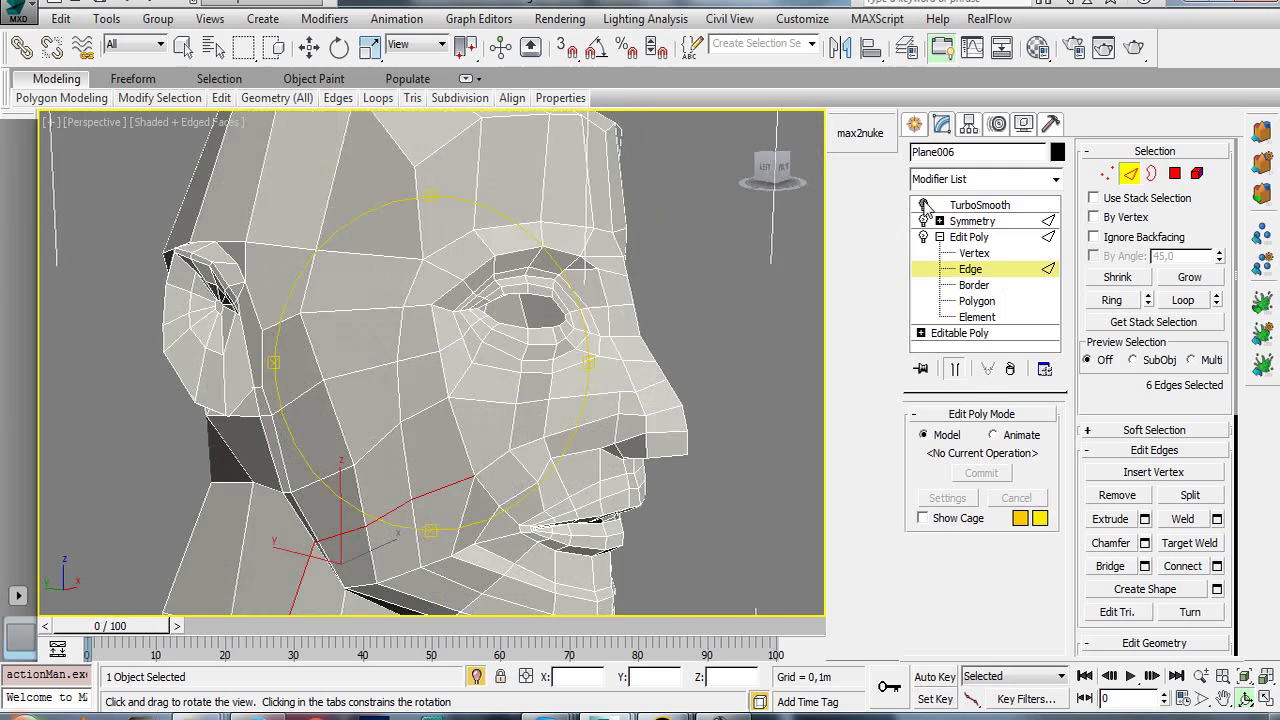
mouse_move(558, 354)
mouse_down()
mouse_move(461, 410)
mouse_move(493, 367)
mouse_move(527, 403)
mouse_move(609, 400)
mouse_move(517, 423)
mouse_move(456, 413)
mouse_move(508, 406)
mouse_move(486, 423)
mouse_up()
key(w)
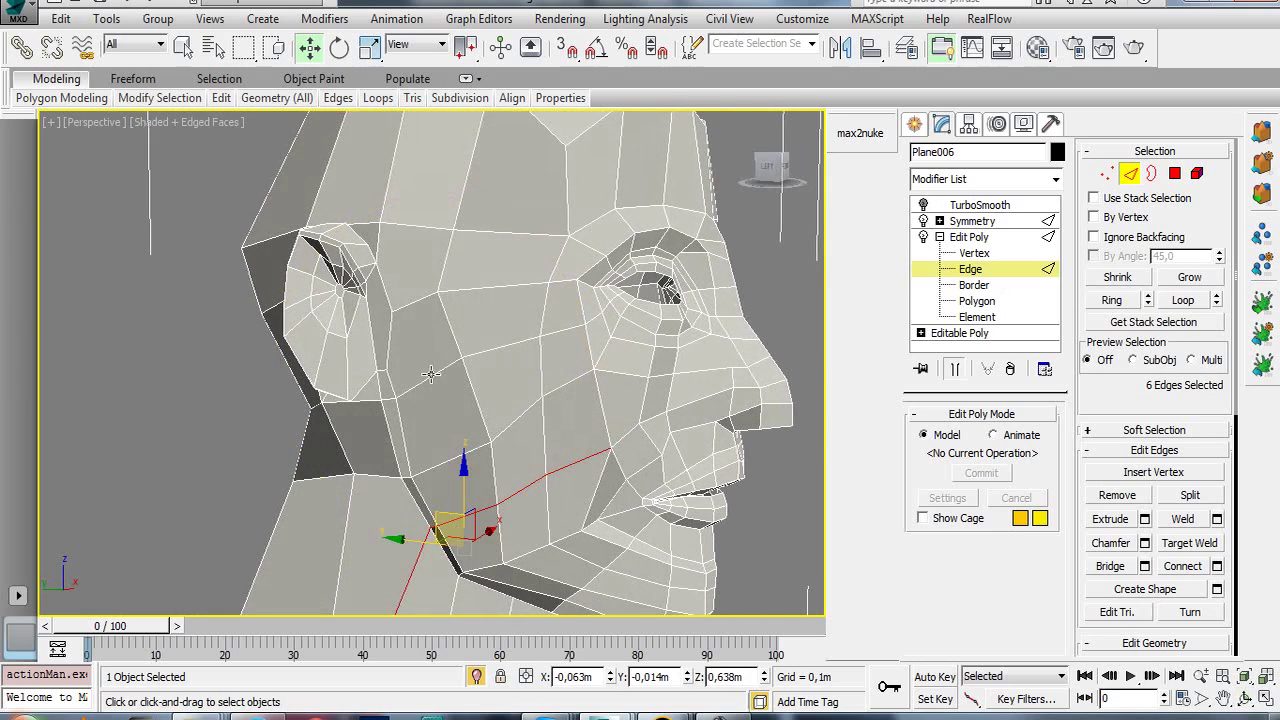
key(ctrl+r)
mouse_move(305, 413)
mouse_down()
mouse_move(366, 337)
mouse_move(408, 428)
mouse_move(357, 409)
mouse_up()
scroll(428, 395, up, 5)
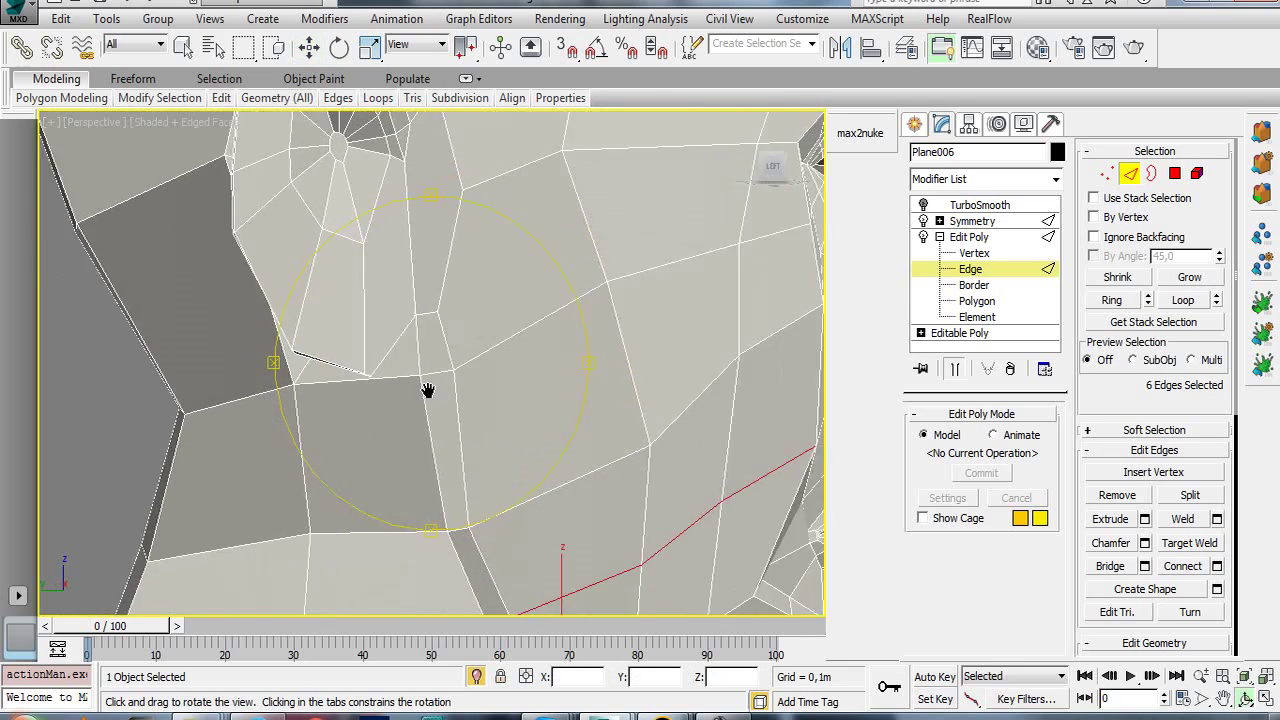
- Switch to Vertex level and orbit and zoom to the side of the head near the eye
click(1106, 173)
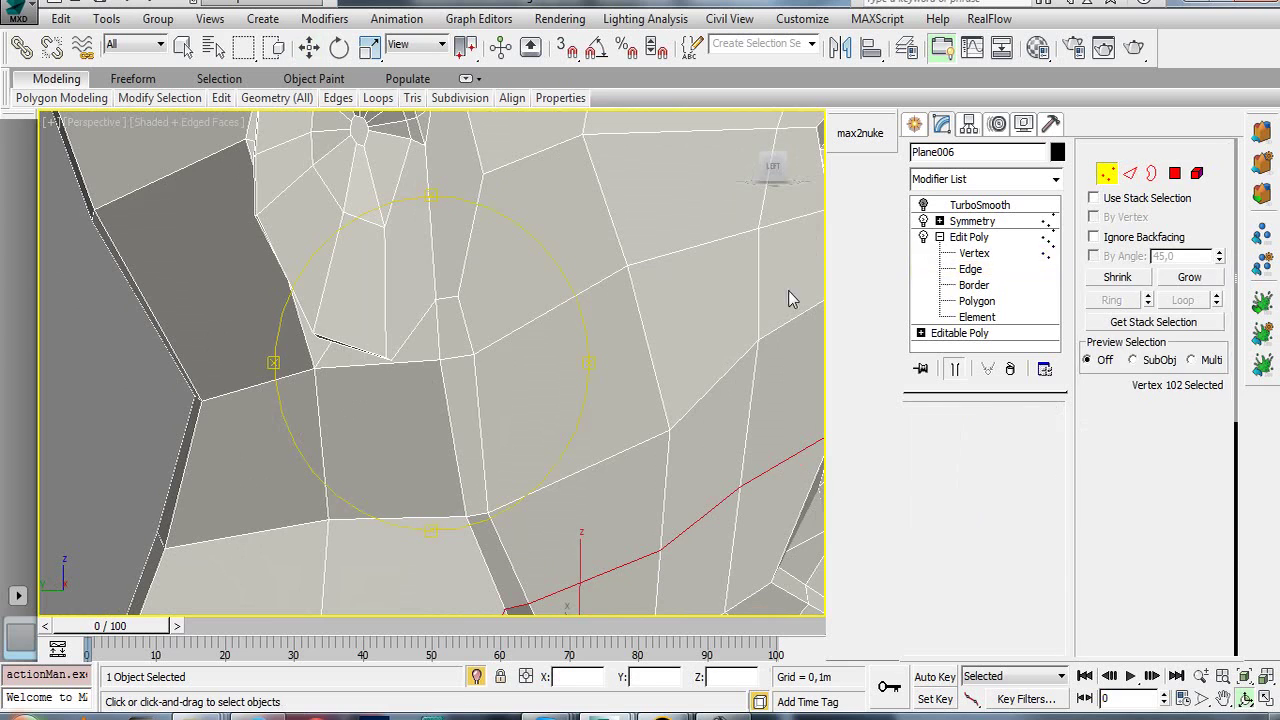
scroll(627, 354, down, 3)
scroll(500, 368, down, 3)
key(ctrl+r)
mouse_move(529, 374)
mouse_down()
mouse_move(491, 300)
mouse_move(500, 327)
mouse_up()
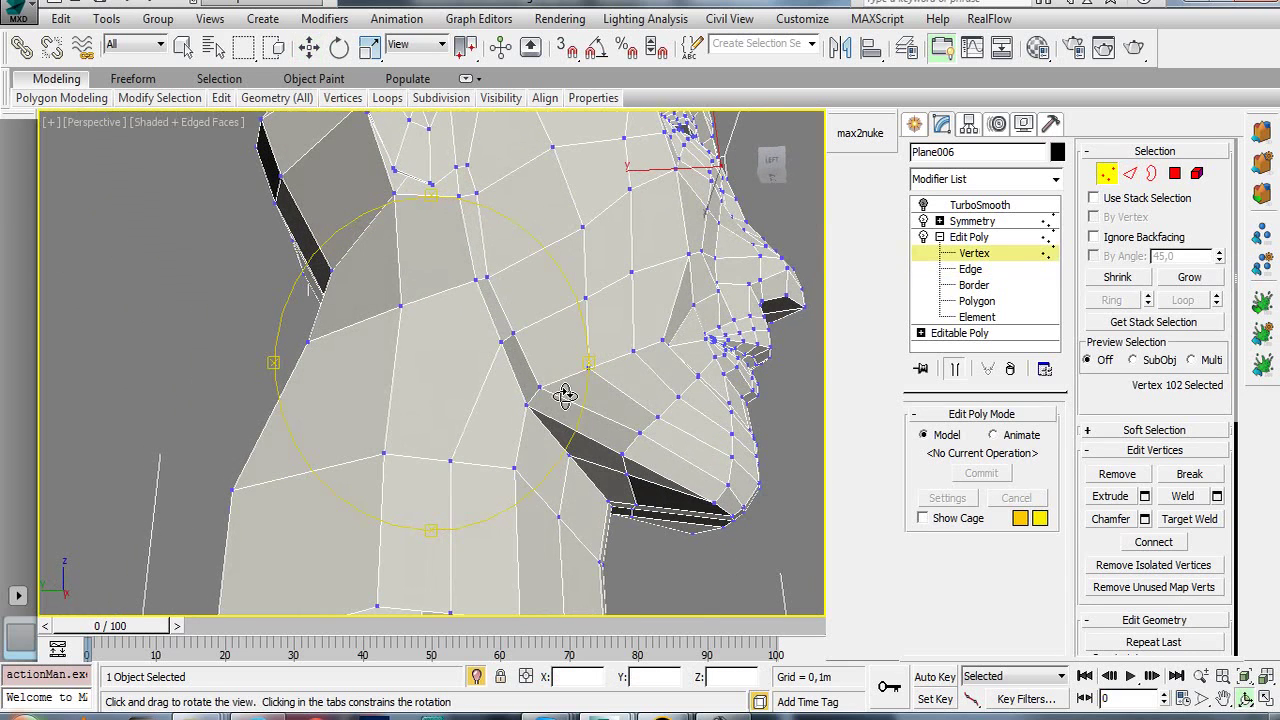
mouse_move(565, 396)
mouse_down()
mouse_move(553, 471)
mouse_move(507, 383)
mouse_up()
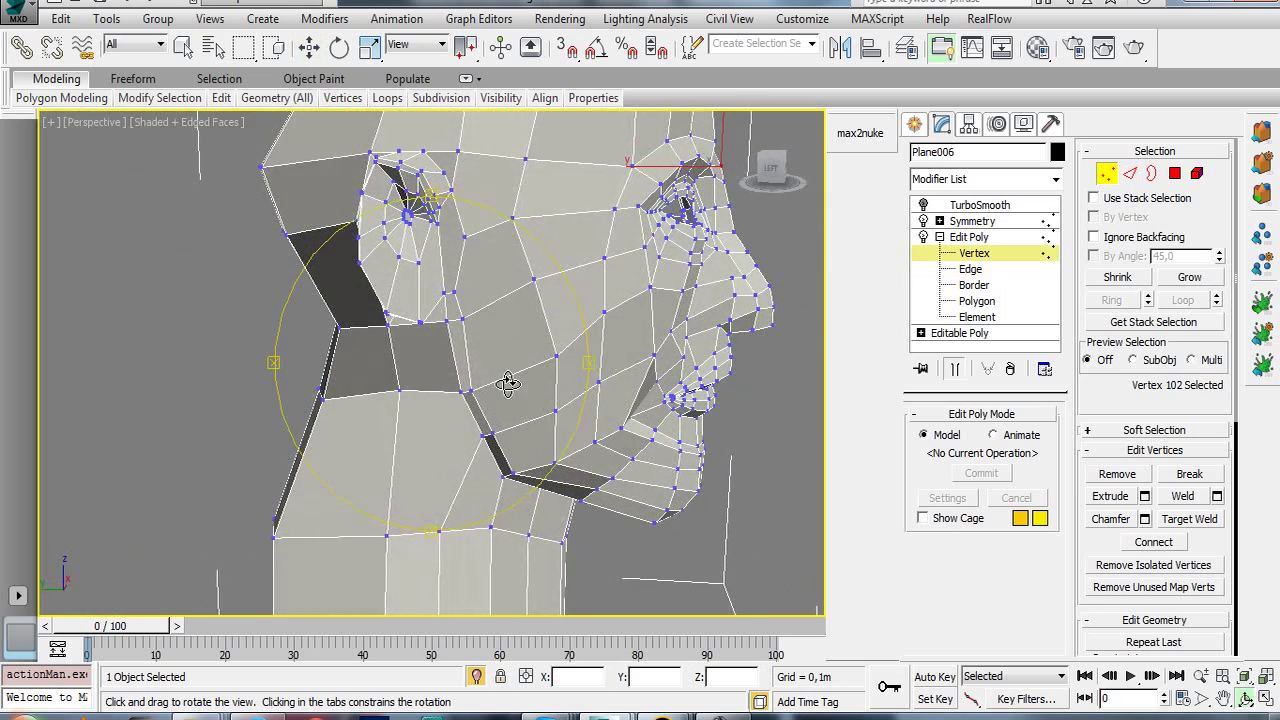
scroll(507, 383, up, 2)
scroll(460, 343, up, 2)
scroll(462, 398, up, 2)
key(w)
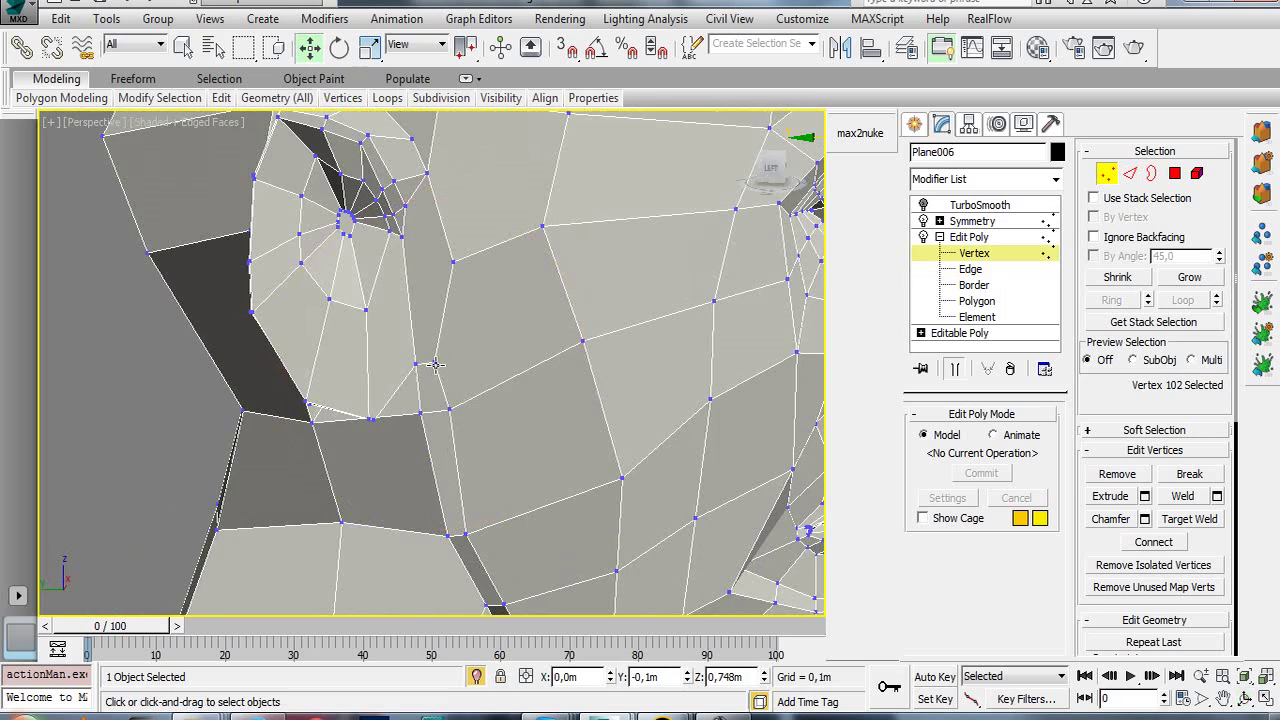
- Weld a vertex pair on the cheek below the eye, then attempt a pair at the outer eye corner
click(435, 365)
ctrl+click(414, 362)
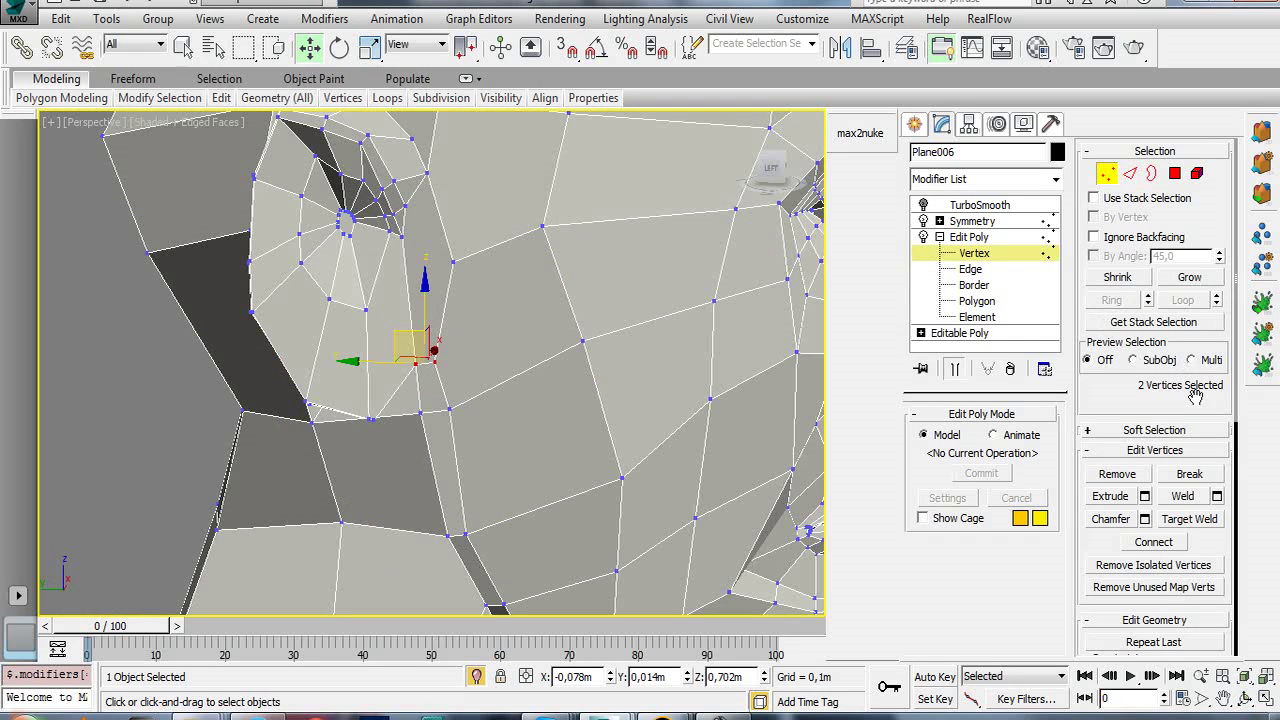
click(1180, 497)
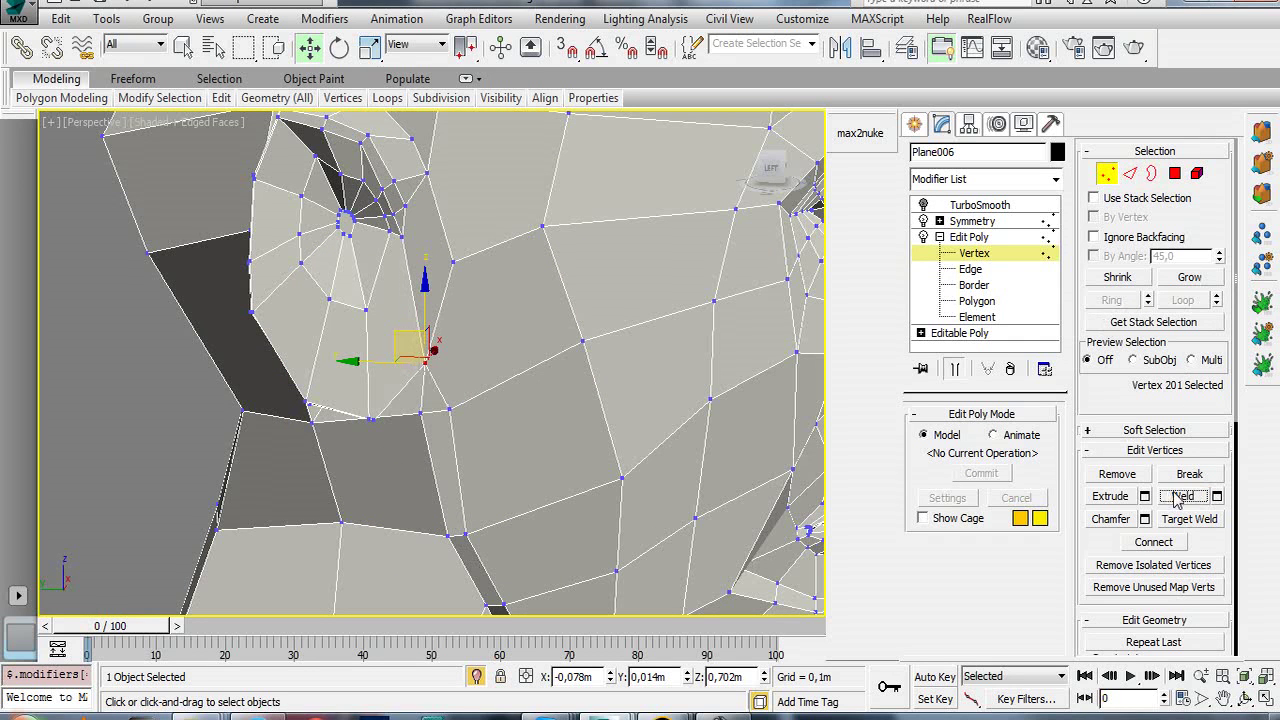
click(453, 262)
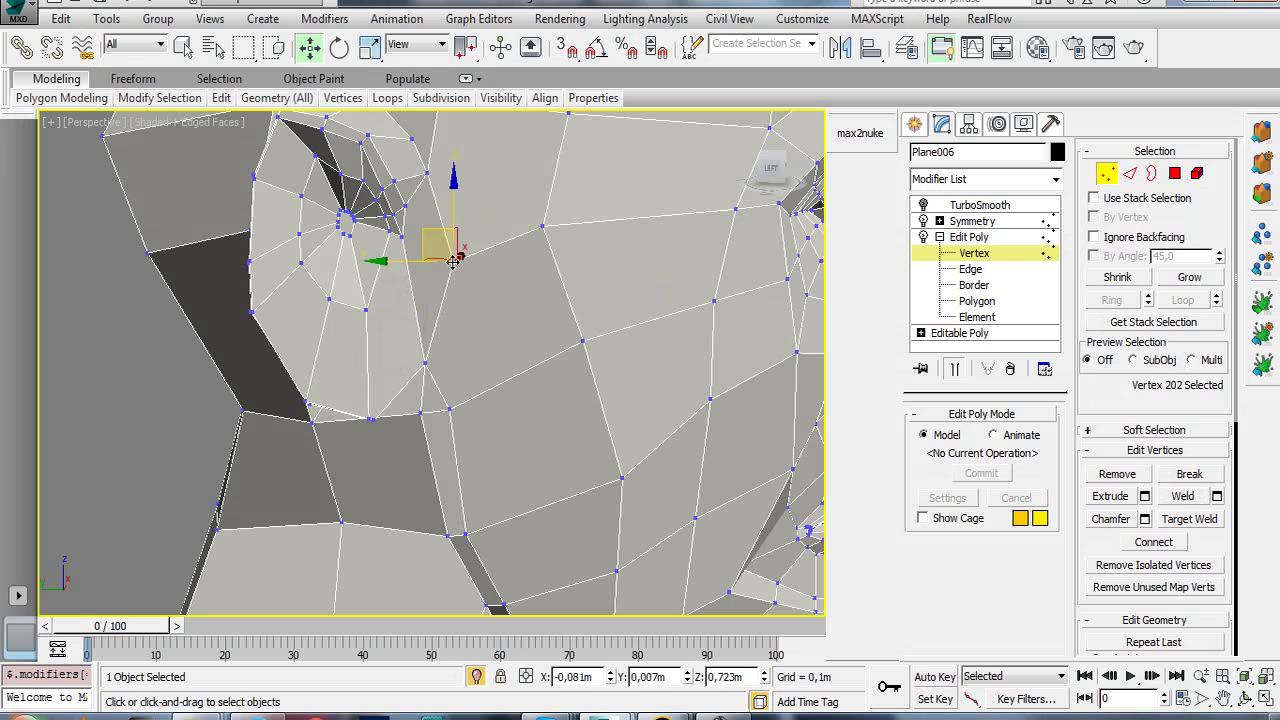
ctrl+click(401, 237)
click(1184, 499)
- Weld the eye-corner vertex with the lower stray vertex below it
scroll(301, 120, up, 3)
scroll(301, 120, up, 2)
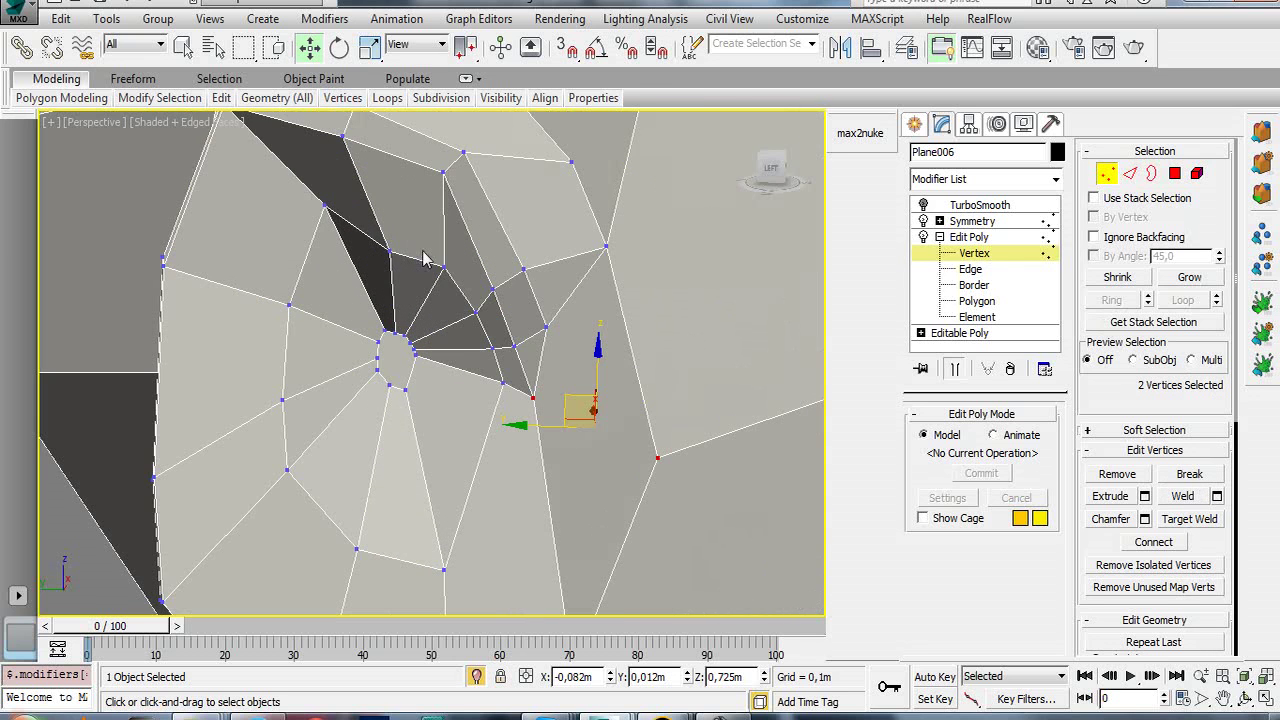
middle_drag(540, 352, 508, 311)
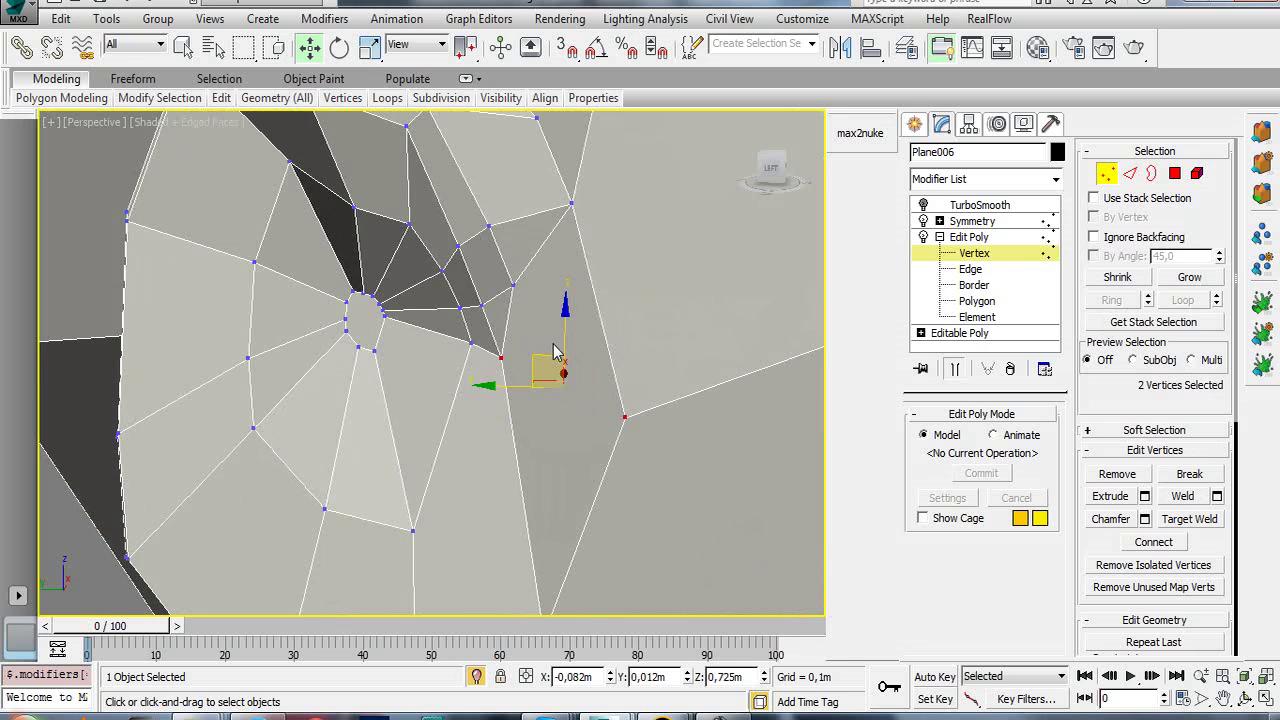
middle_drag(557, 352, 557, 363)
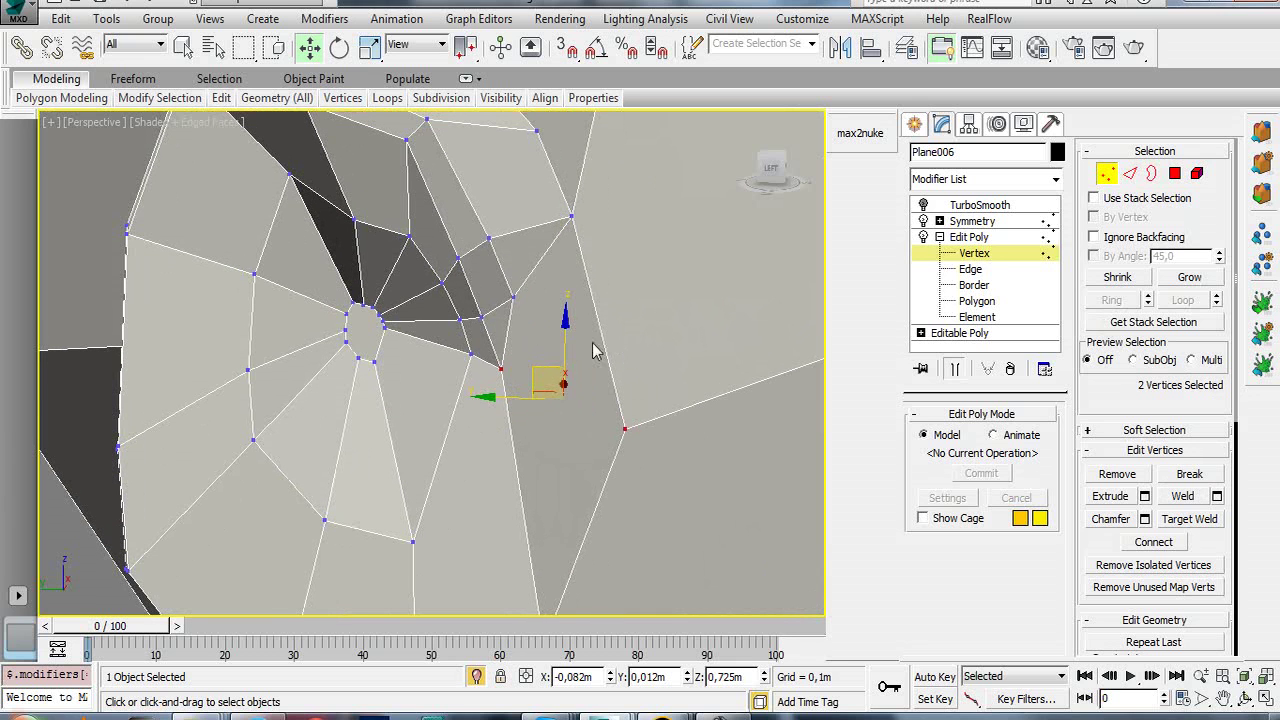
click(513, 294)
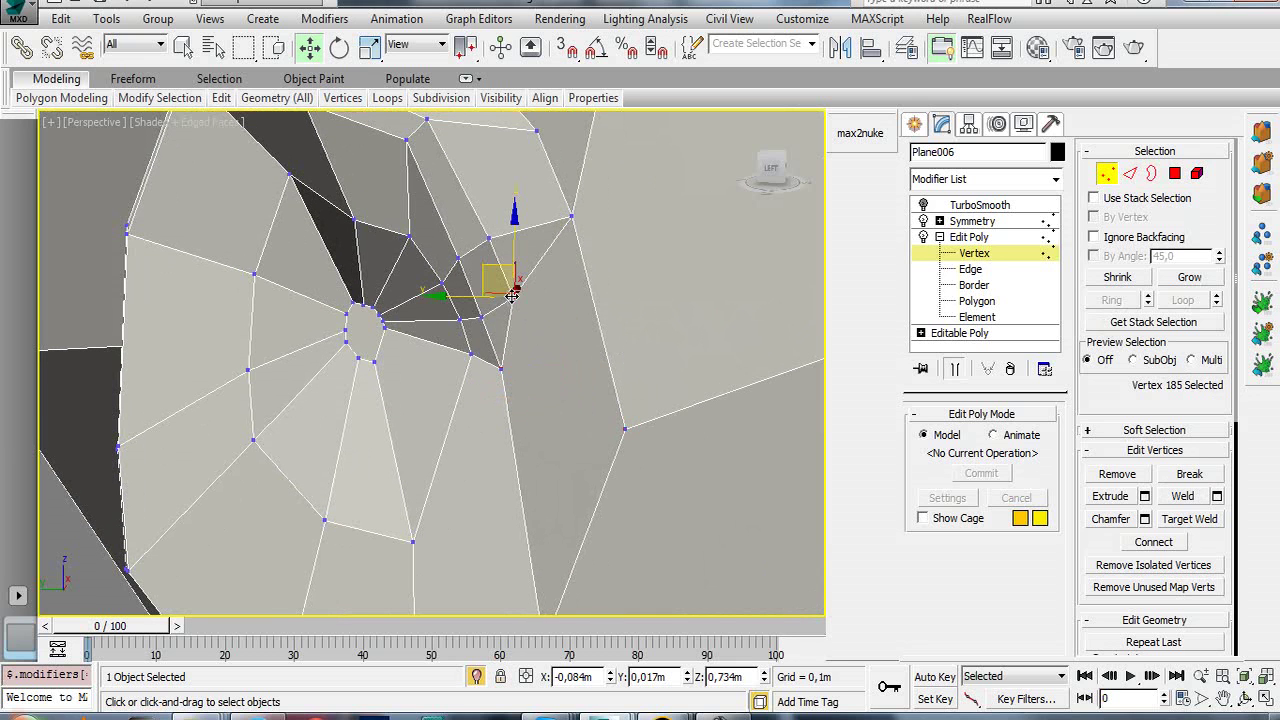
ctrl+click(500, 367)
click(1181, 498)
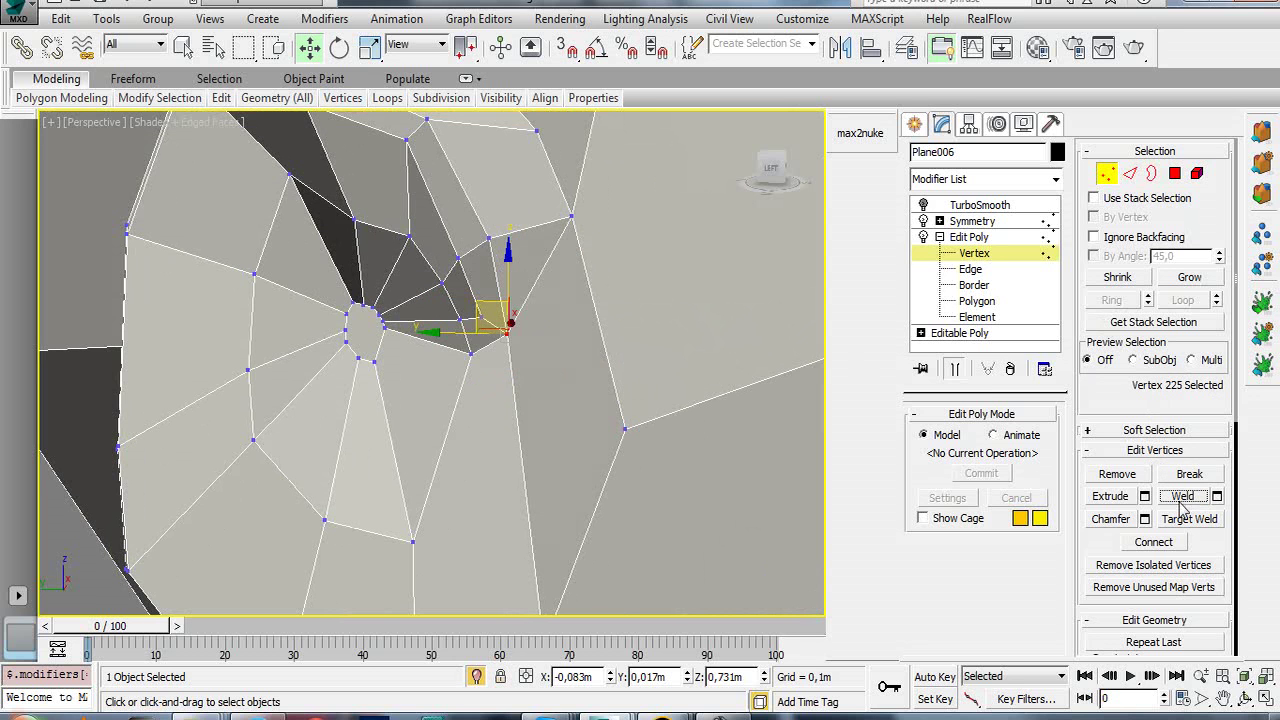
- Weld the cheek vertex beside the eye to its neighbouring vertex
scroll(680, 400, down, 2)
scroll(660, 398, down, 2)
mouse_move(655, 398)
middle_down()
mouse_move(614, 343)
mouse_move(603, 364)
middle_up()
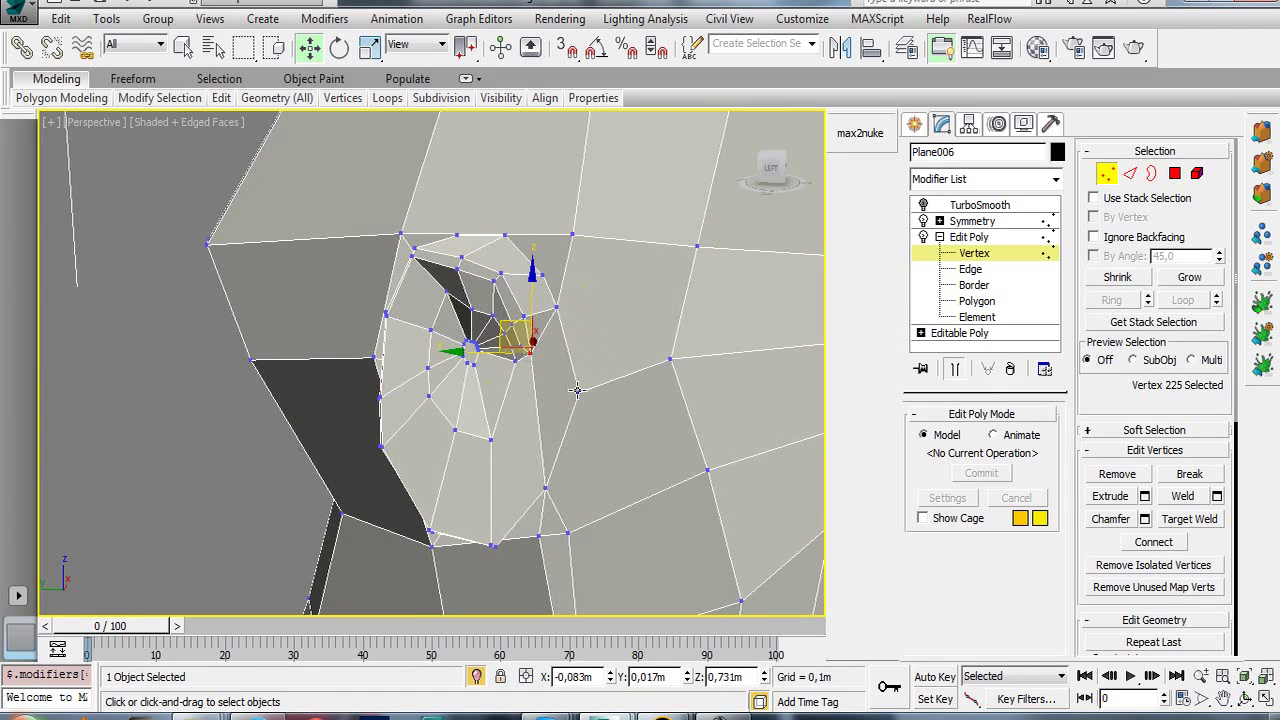
click(577, 384)
ctrl+click(528, 355)
click(1184, 497)
middle_drag(745, 398, 728, 403)
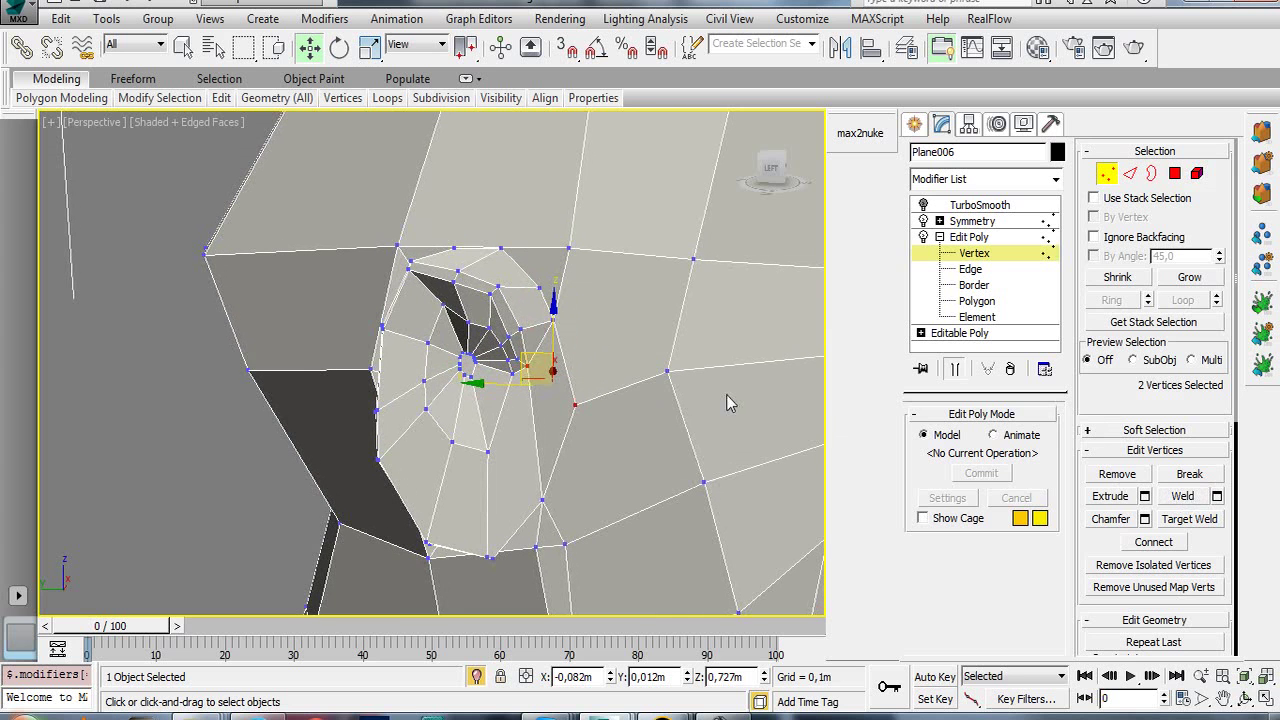
- Turn TurboSmooth on to preview the subdivided head from a front three-quarter view
right_click(596, 362)
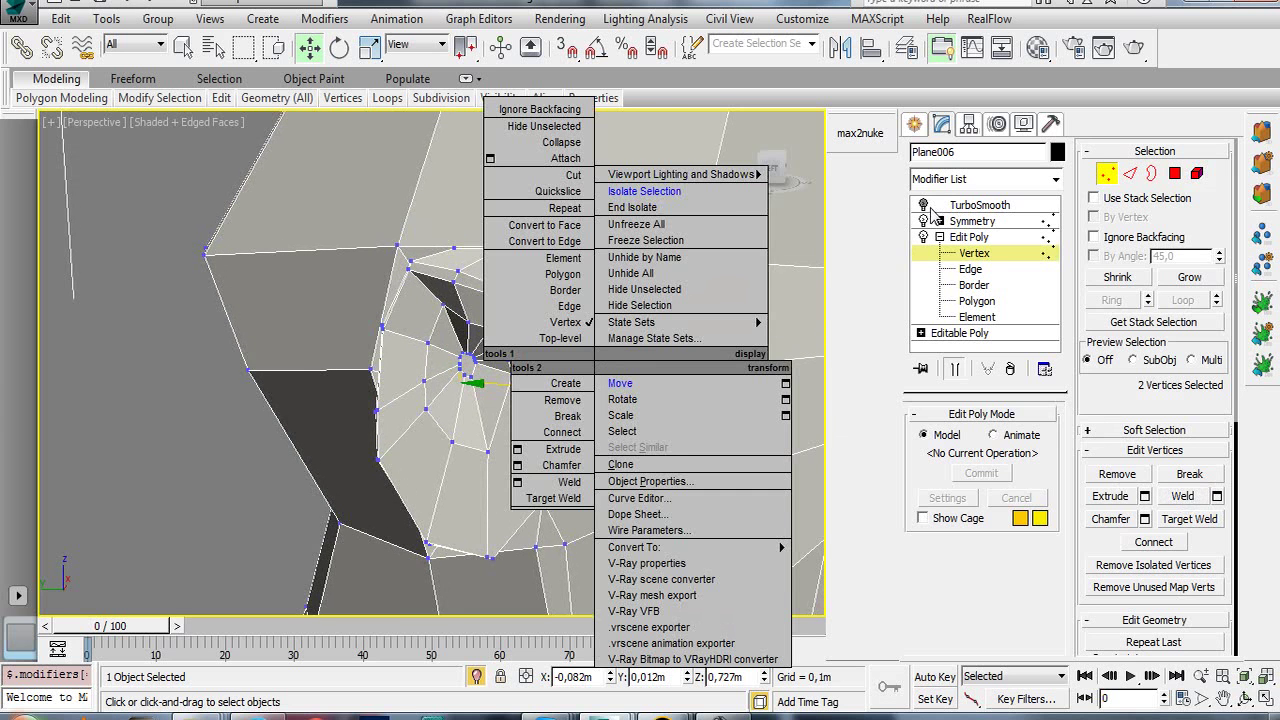
click(924, 205)
click(924, 205)
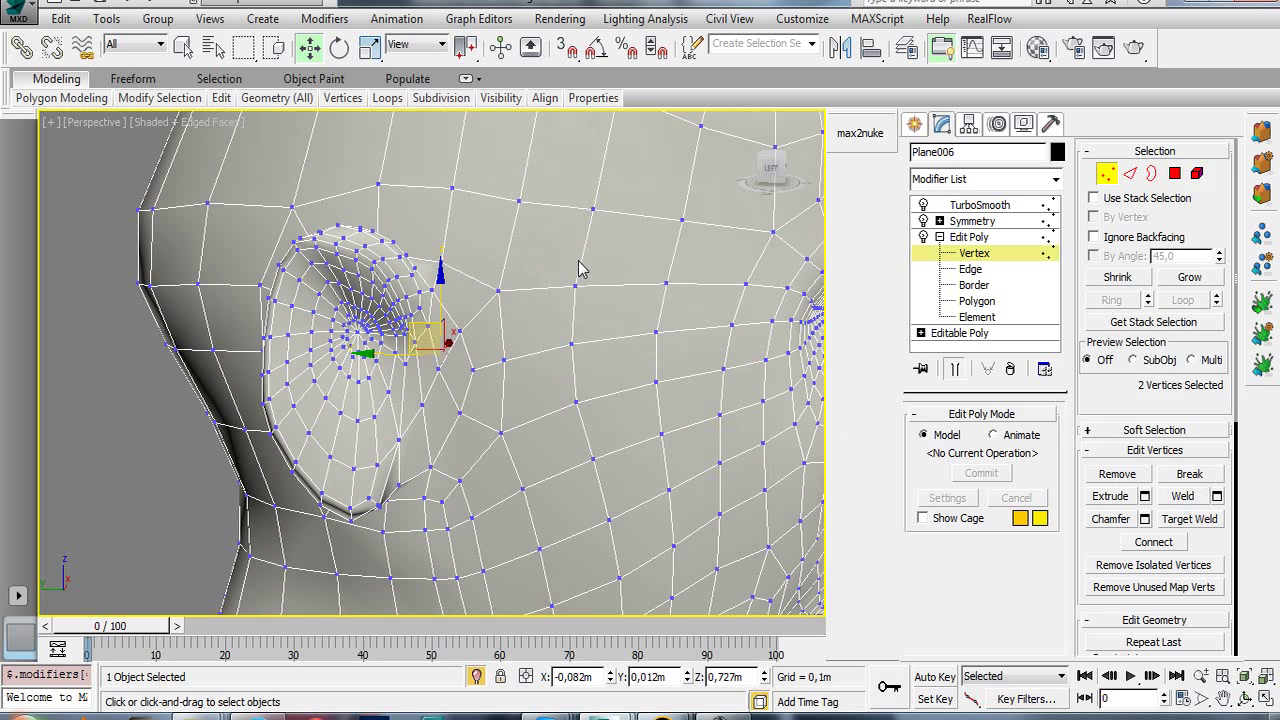
scroll(578, 268, down, 2)
scroll(517, 288, down, 1)
key(x)
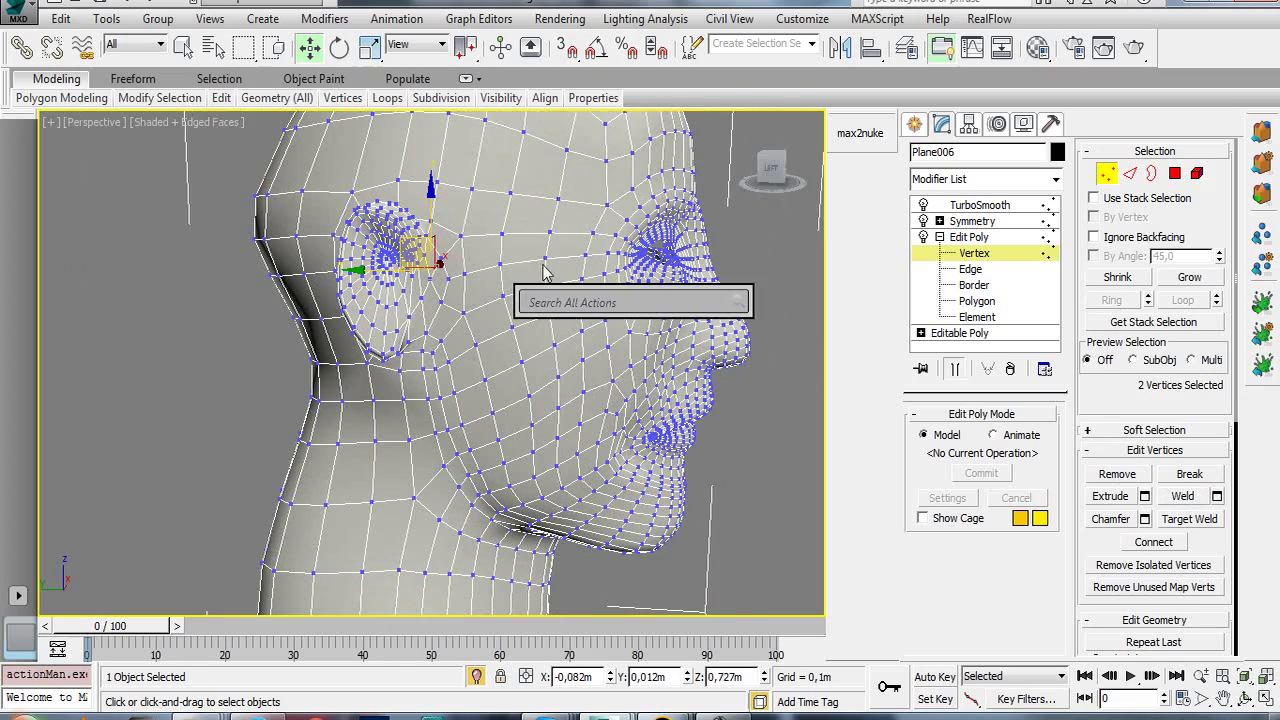
mouse_move(533, 262)
alt+middle_down()
mouse_move(452, 310)
mouse_move(470, 327)
mouse_move(436, 362)
mouse_move(470, 360)
alt+middle_up()
- Select TurboSmooth in the modifier stack and remove it from the head
click(985, 205)
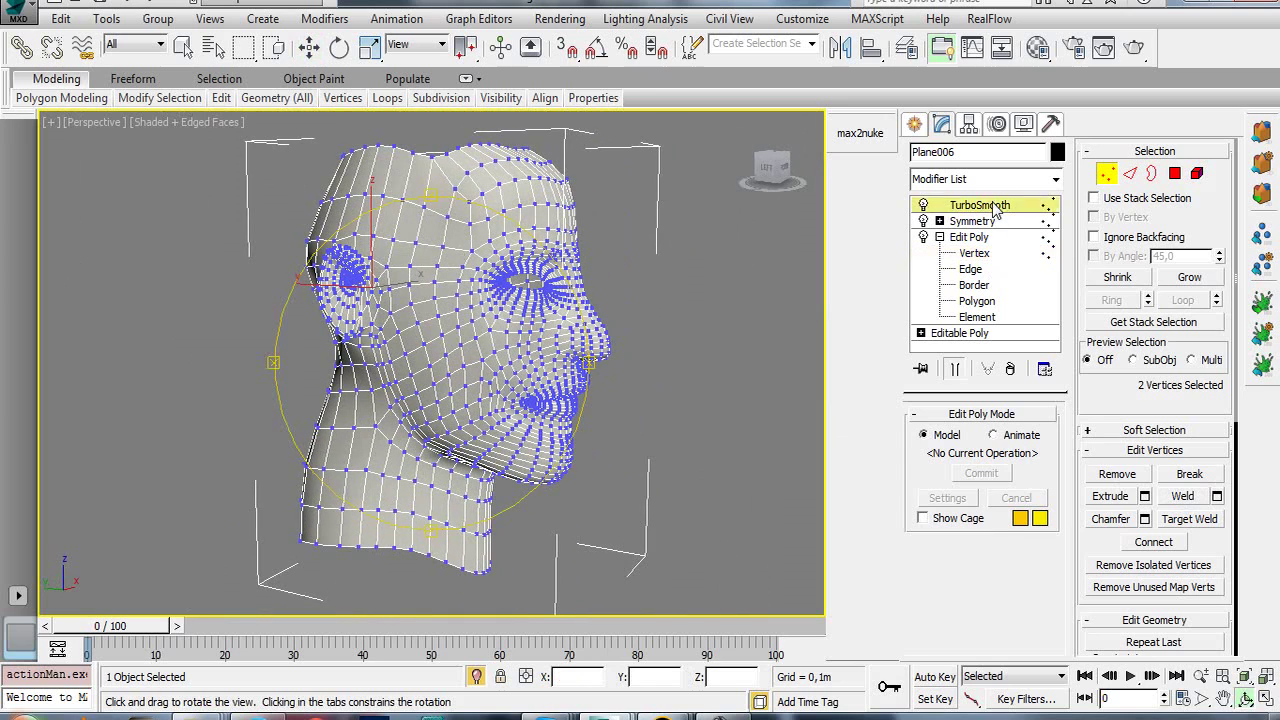
click(1013, 371)
alt+middle_drag(556, 327, 415, 297)
key(w)
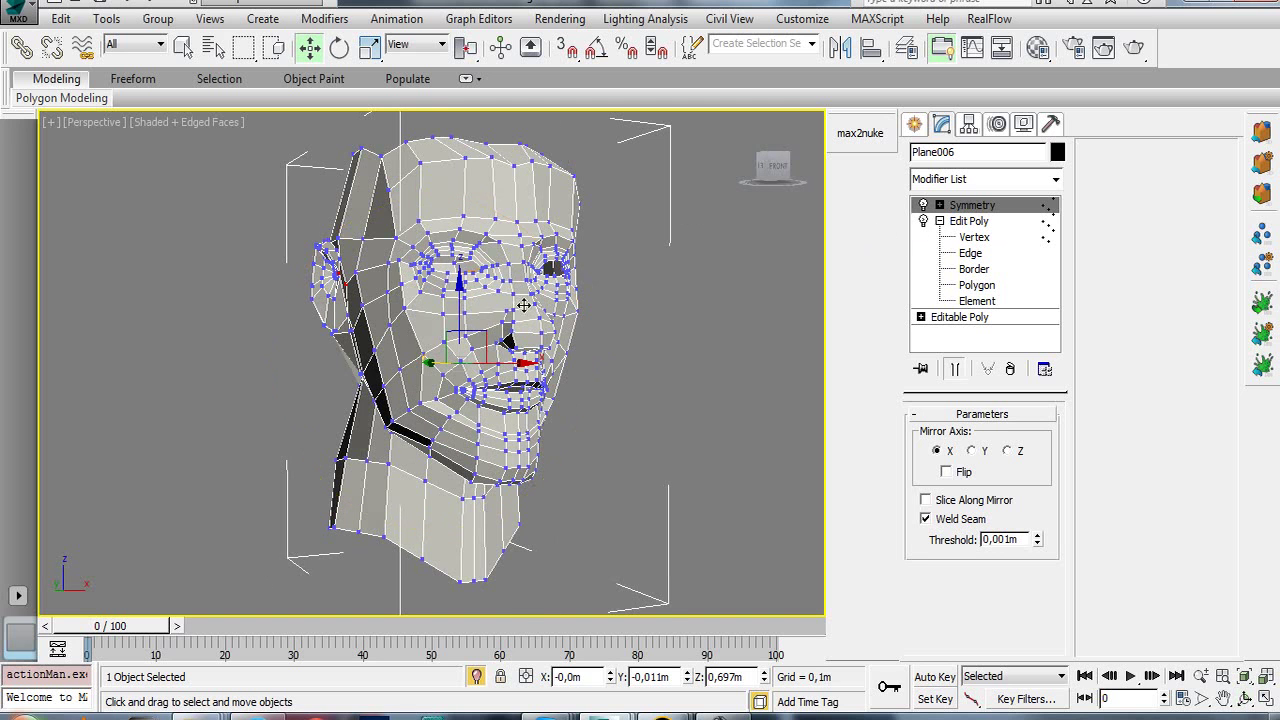
- Check the head's Object Properties, then show edged faces and switch to Edge level
right_click(478, 330)
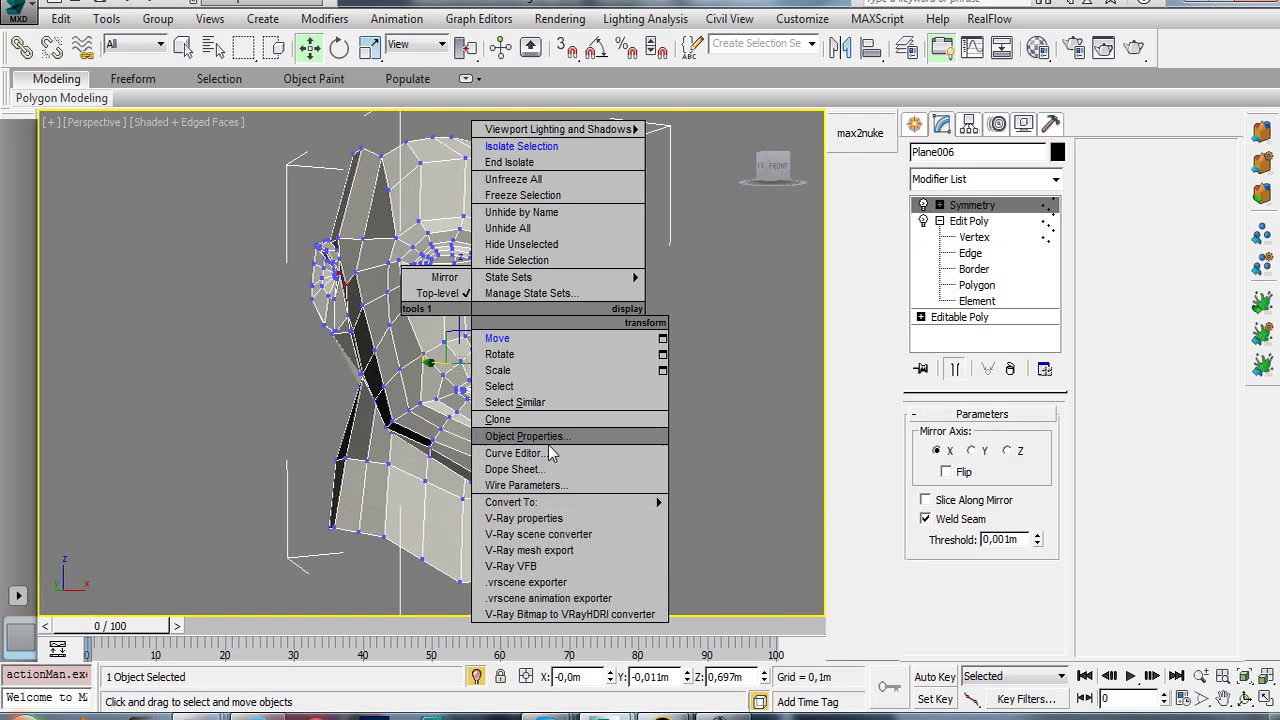
click(548, 440)
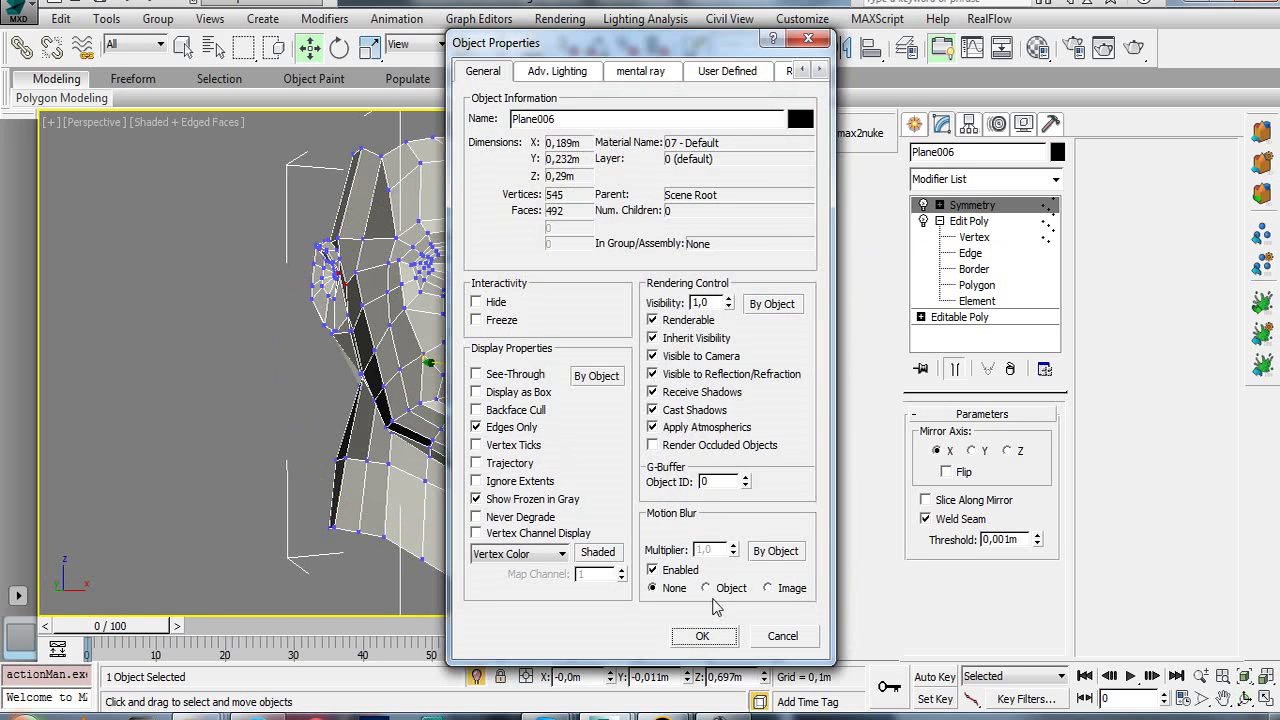
click(775, 637)
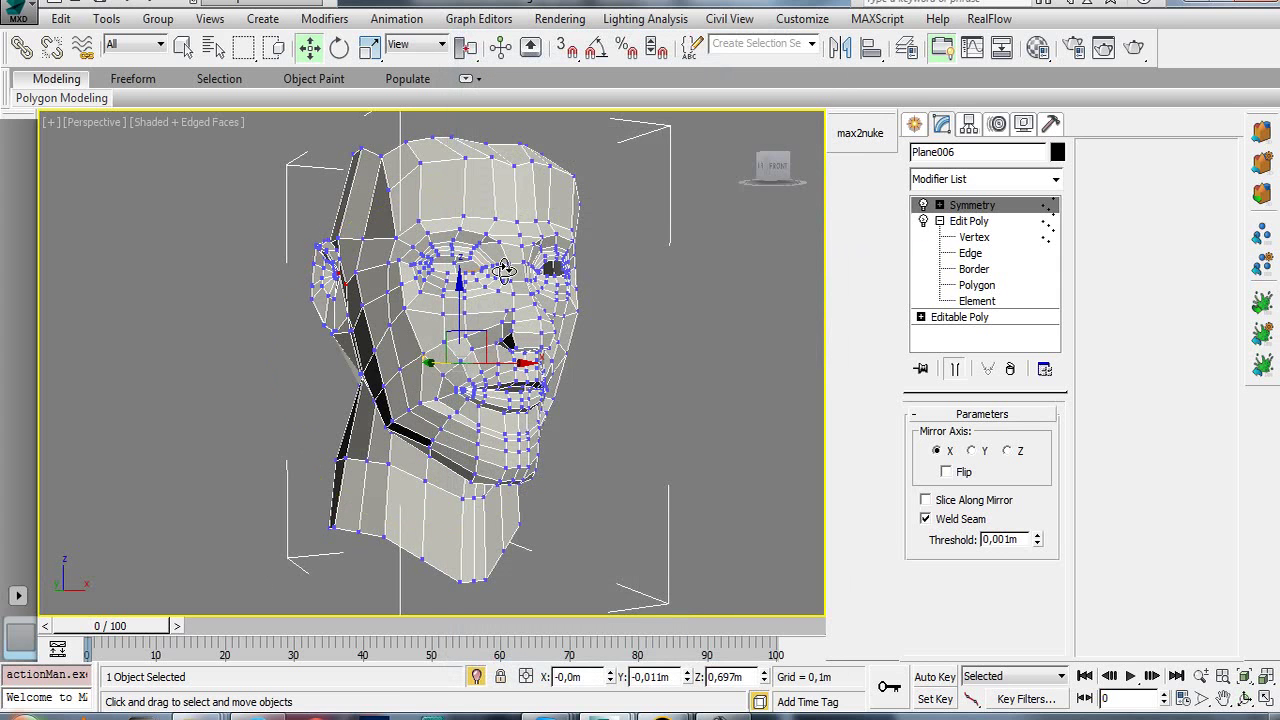
alt+middle_drag(504, 270, 414, 342)
key(F4)
scroll(433, 395, up, 5)
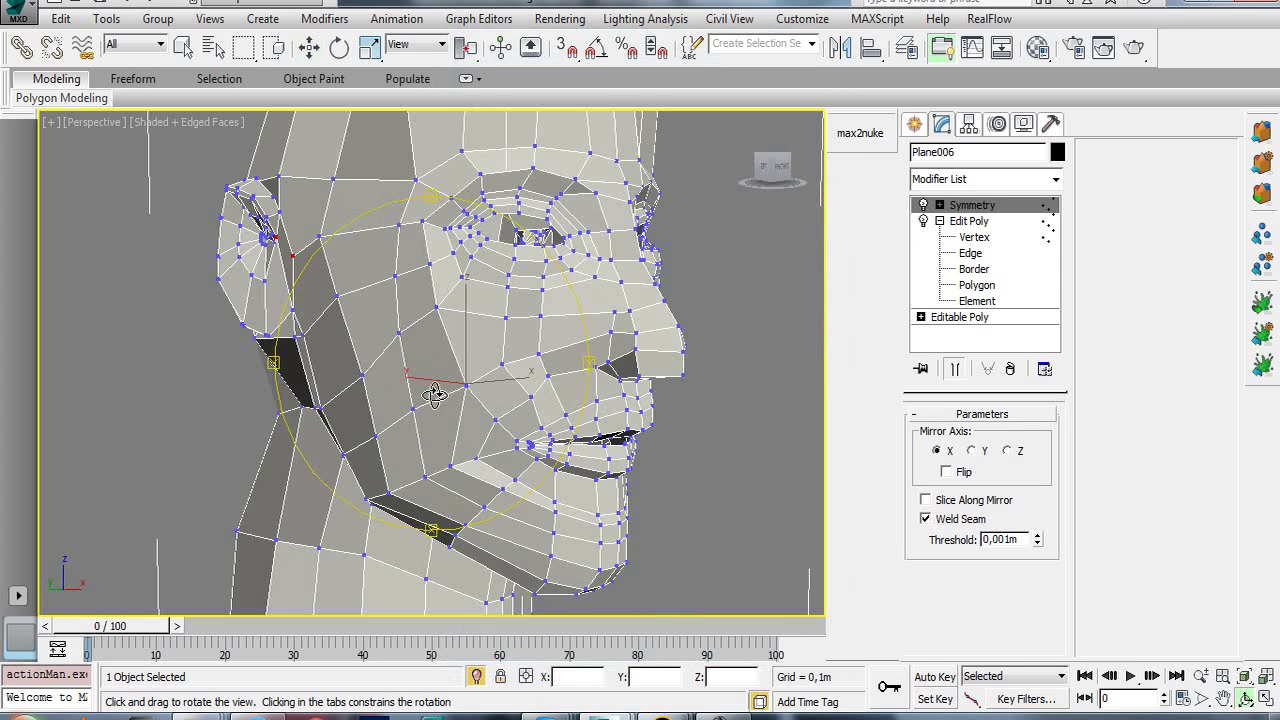
click(970, 253)
mouse_move(387, 342)
middle_down()
mouse_move(390, 372)
mouse_move(422, 386)
middle_up()
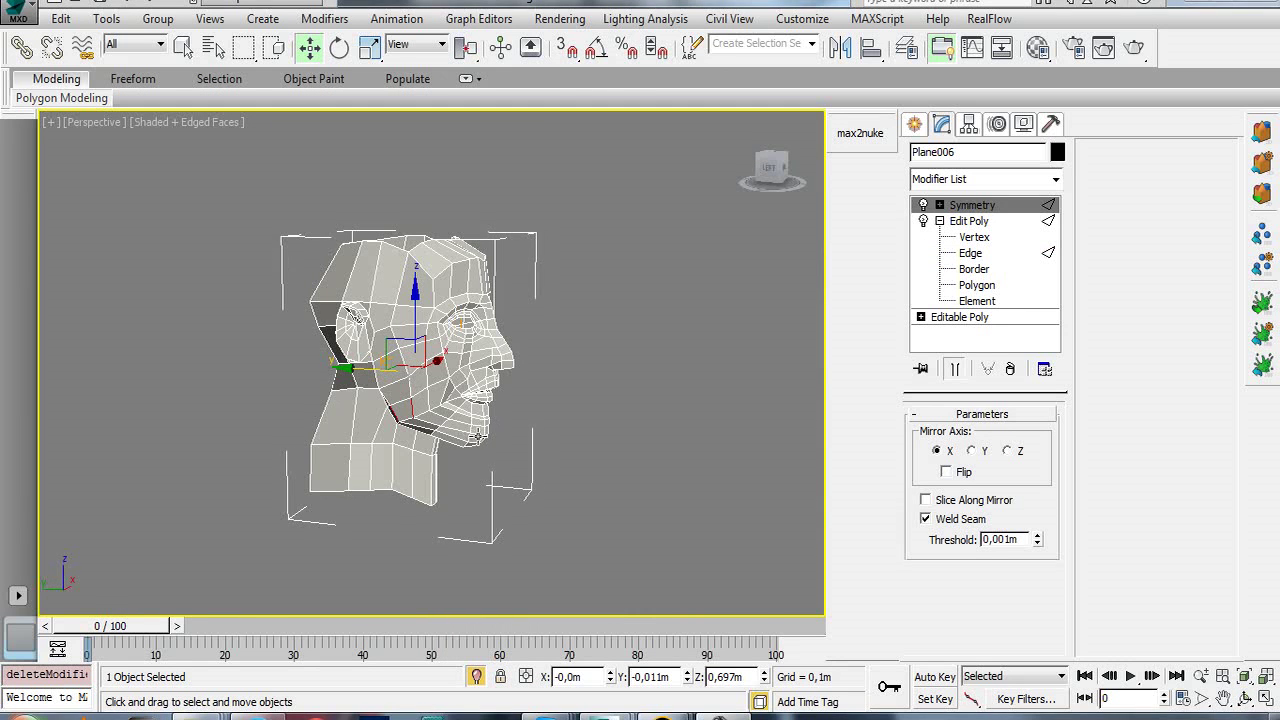
- Orbit to a frontal view of the head on the soldier body and hide edged faces with F4
middle_drag(478, 436, 492, 444)
click(967, 207)
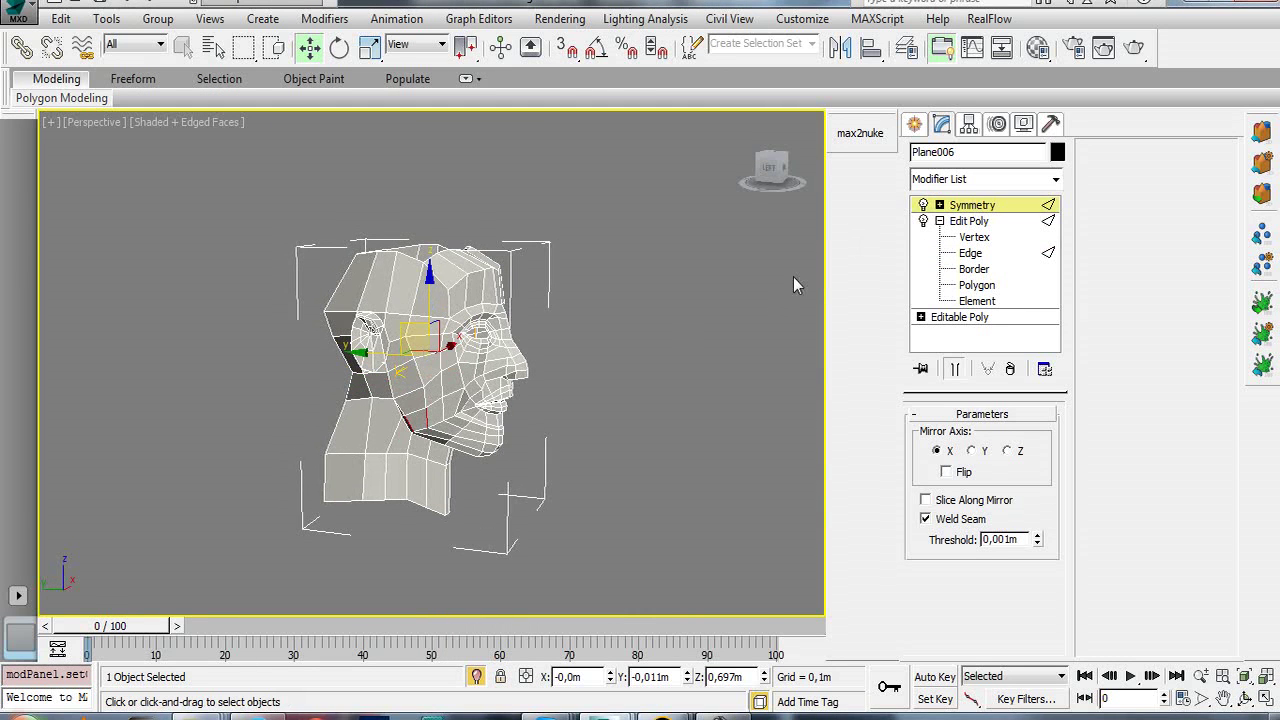
click(476, 678)
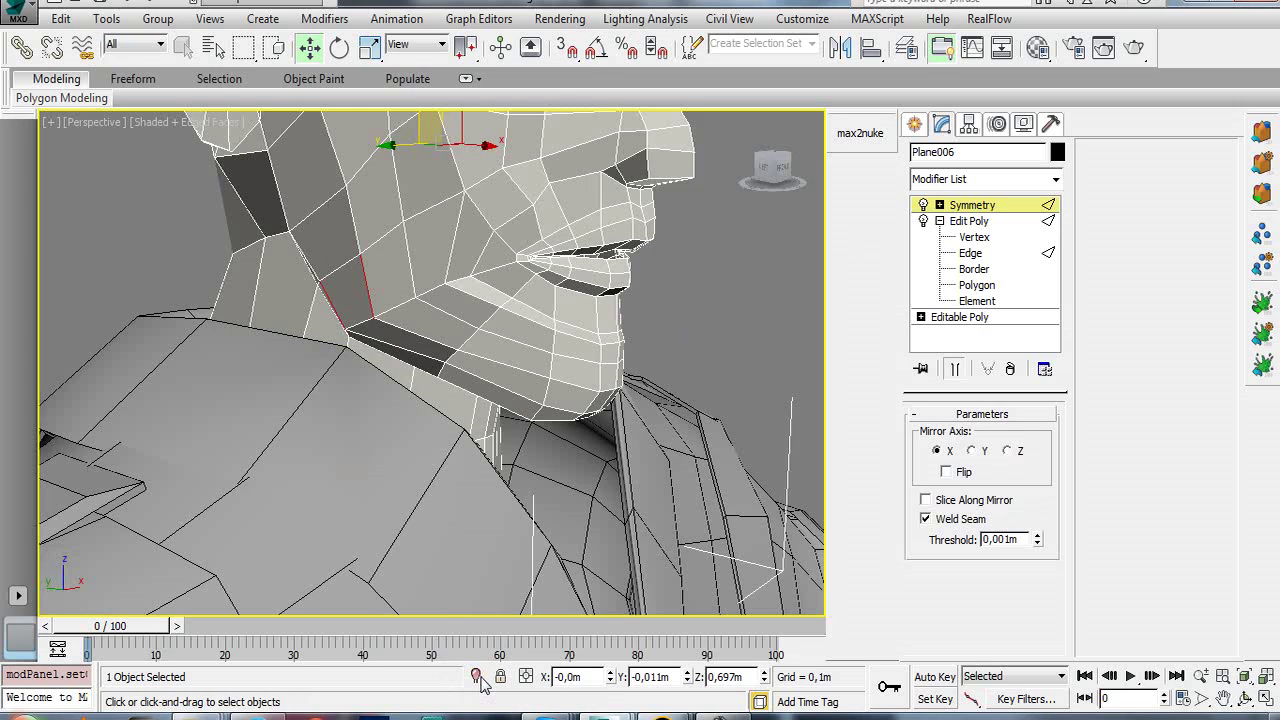
key(shift+z)
key(shift+z)
key(ctrl+r)
drag(534, 423, 380, 391)
key(F4)
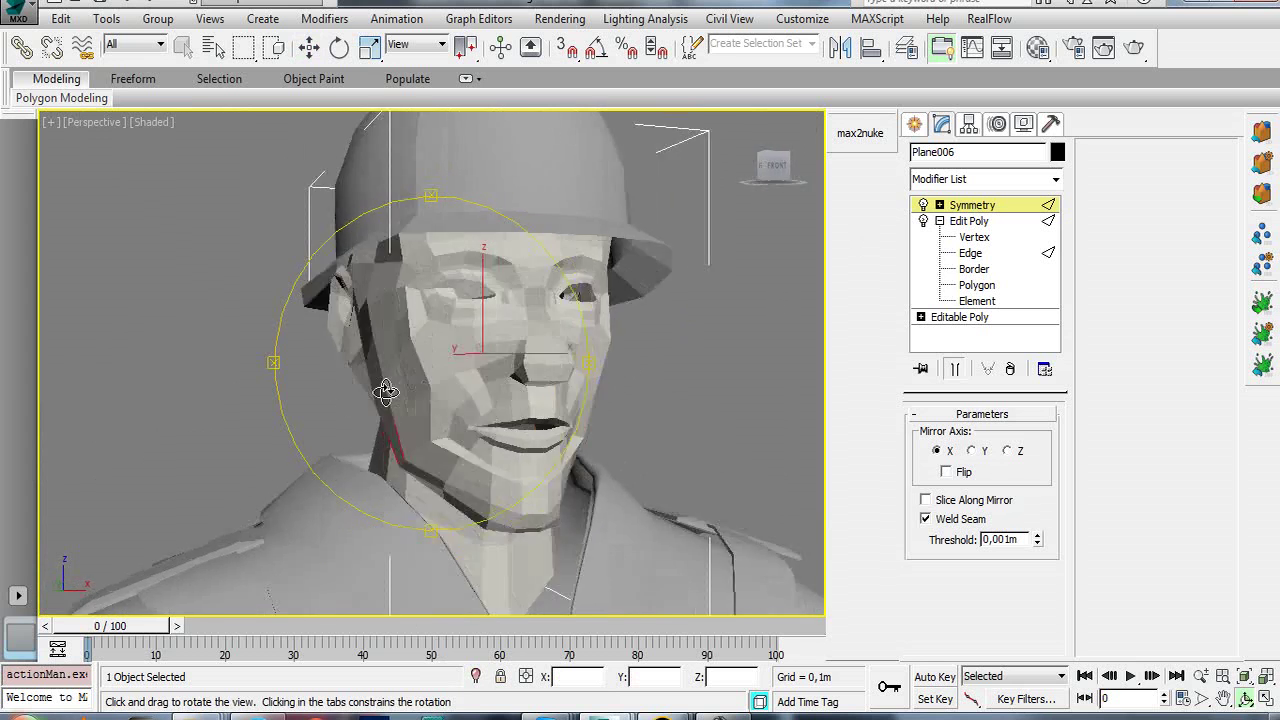
- Leave Symmetry mirror-plane editing and open the Modifier List dropdown
key(w)
click(965, 205)
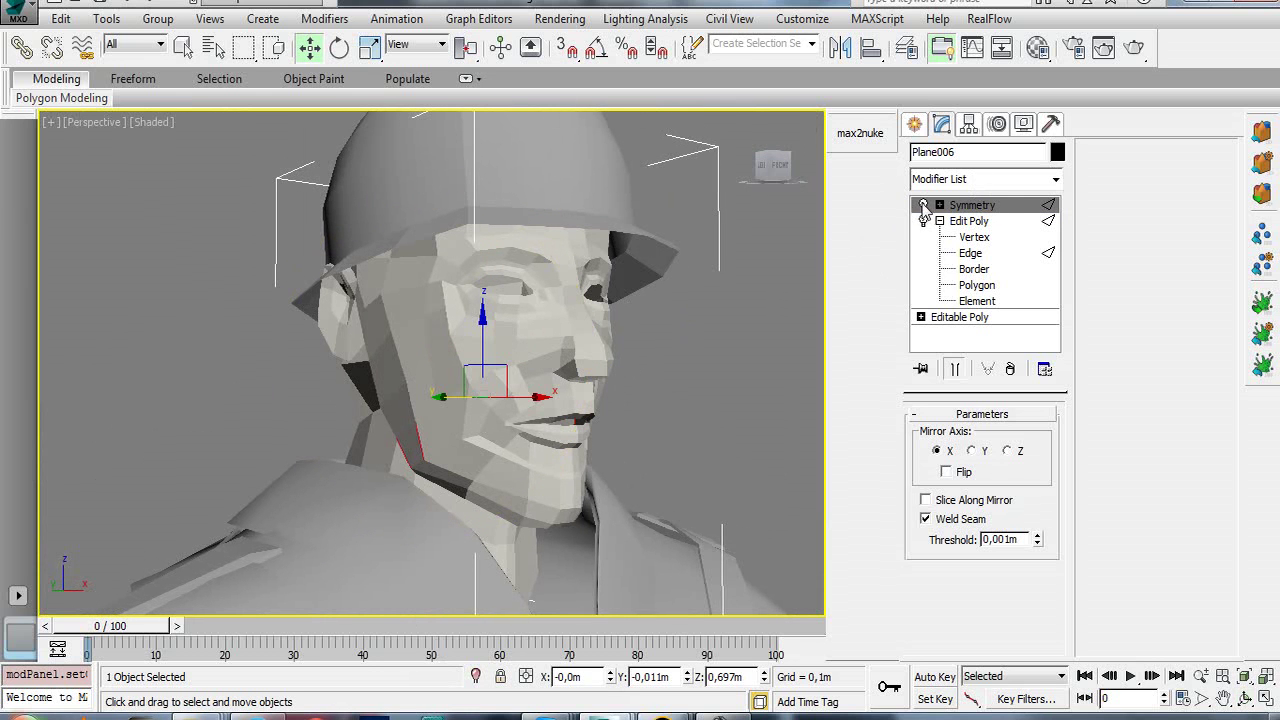
click(965, 180)
drag(1056, 270, 1046, 574)
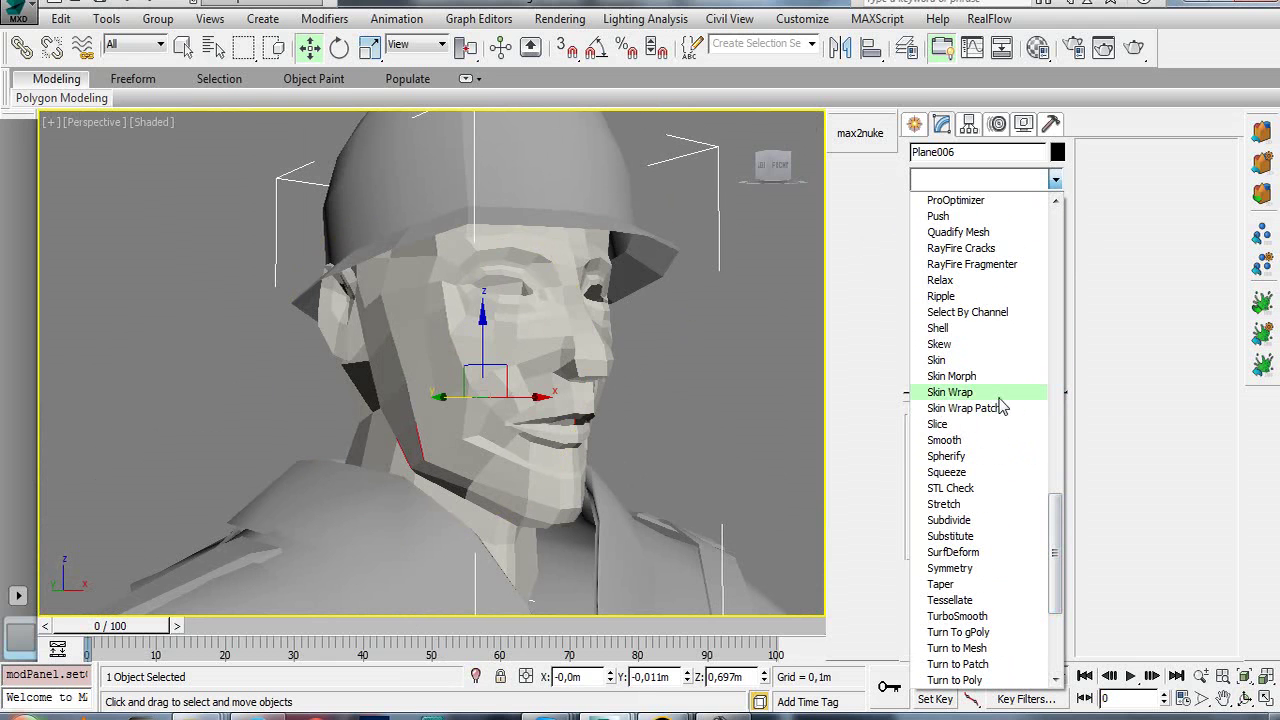
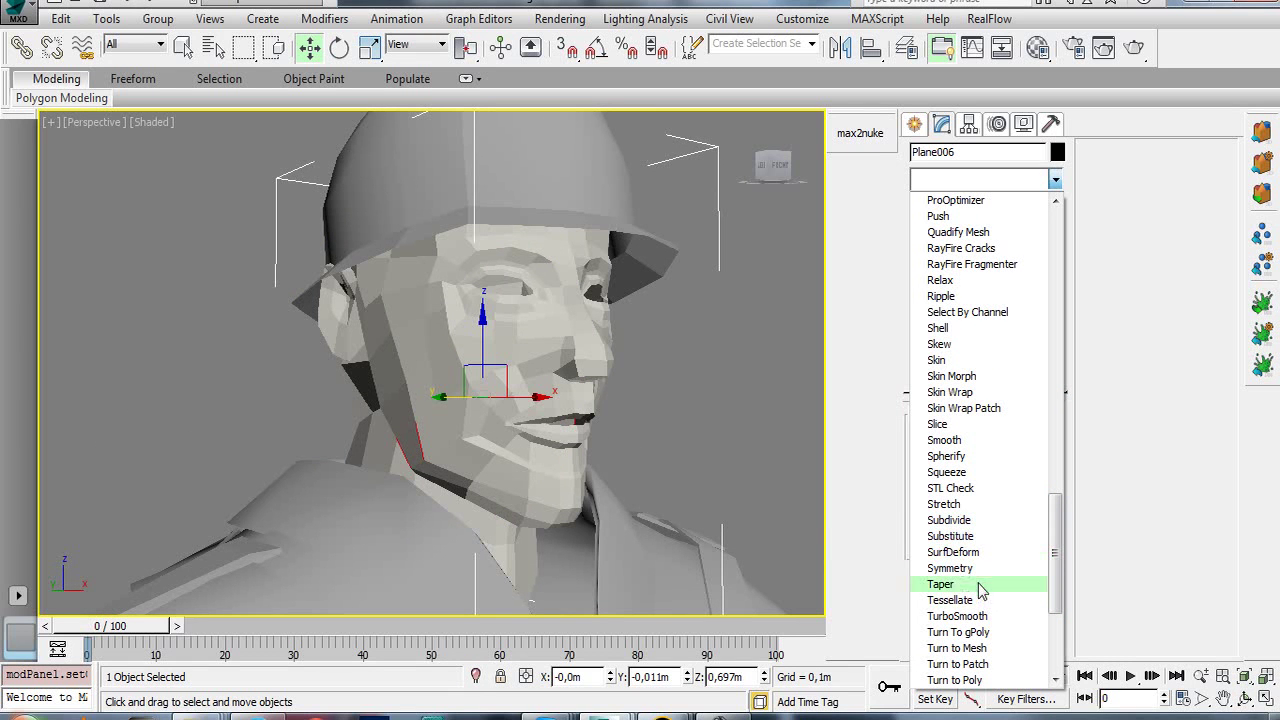
- Add a Smooth modifier to the head with Auto Smooth on at a 180 threshold
scroll(1006, 551, down, 1)
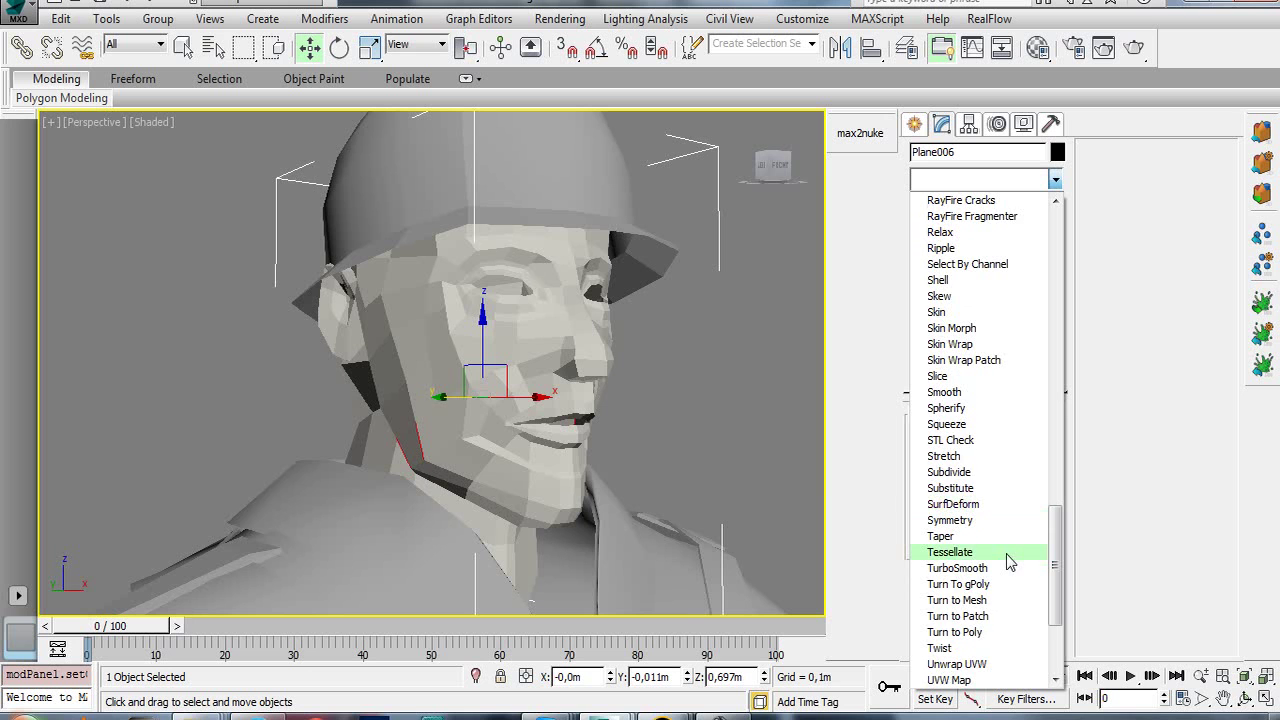
click(966, 393)
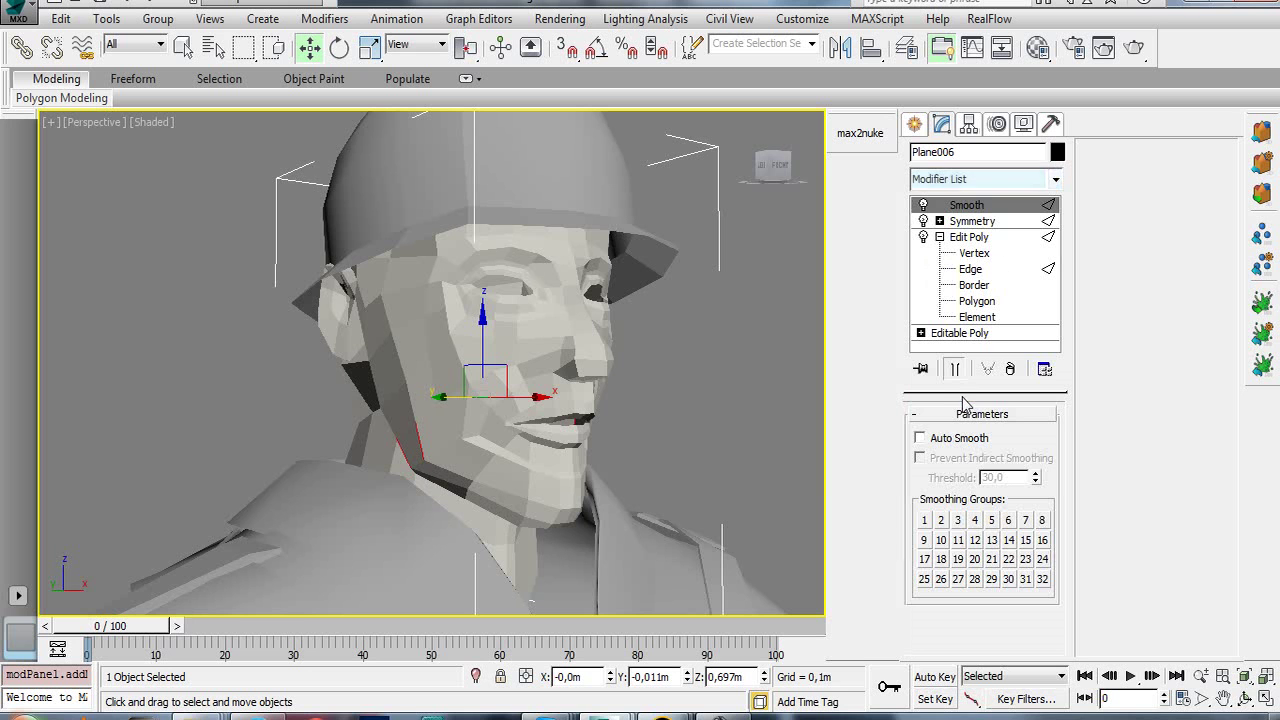
click(947, 440)
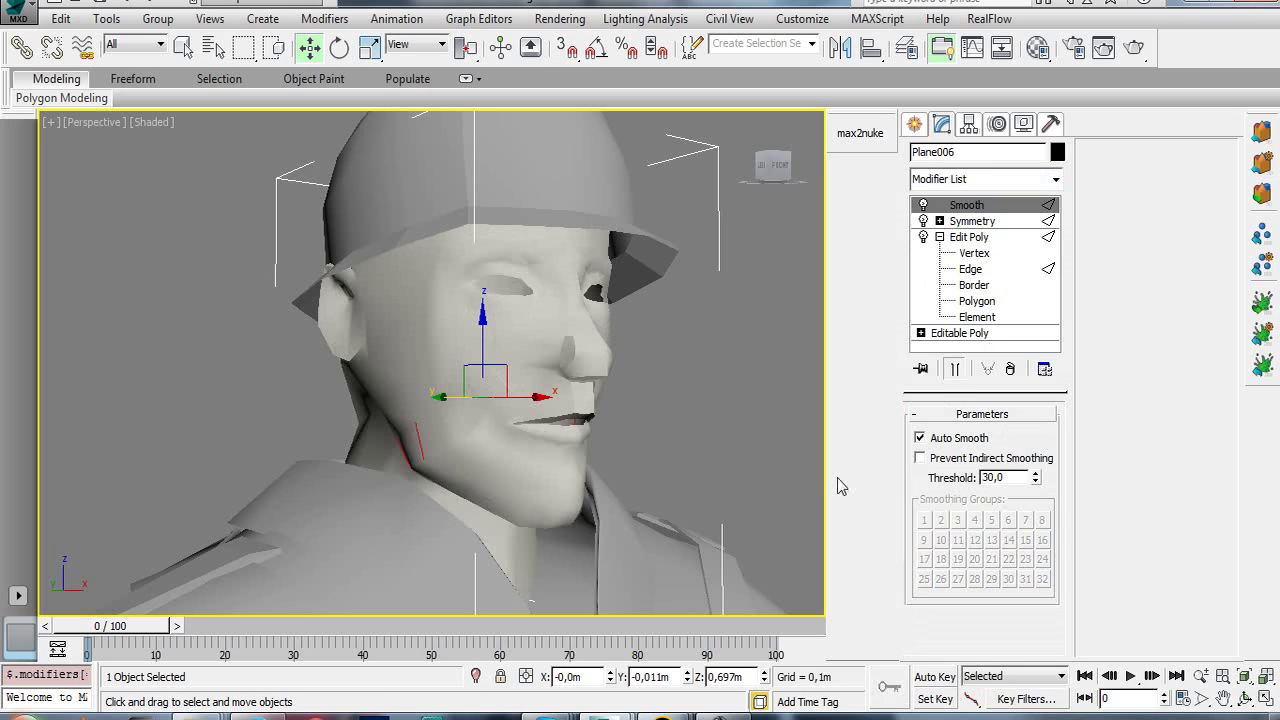
key(s)
key(ctrl+r)
mouse_move(428, 363)
mouse_down()
mouse_move(486, 371)
mouse_move(471, 380)
mouse_up()
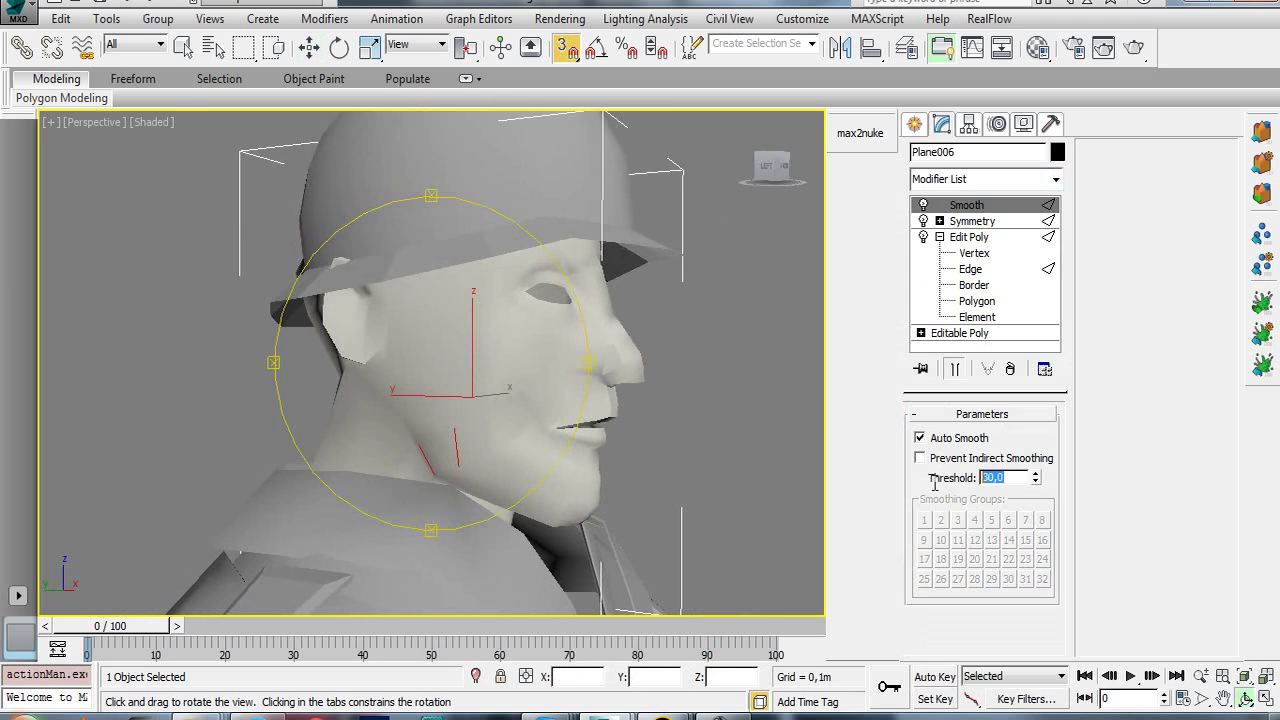
text(180)
key(Return)
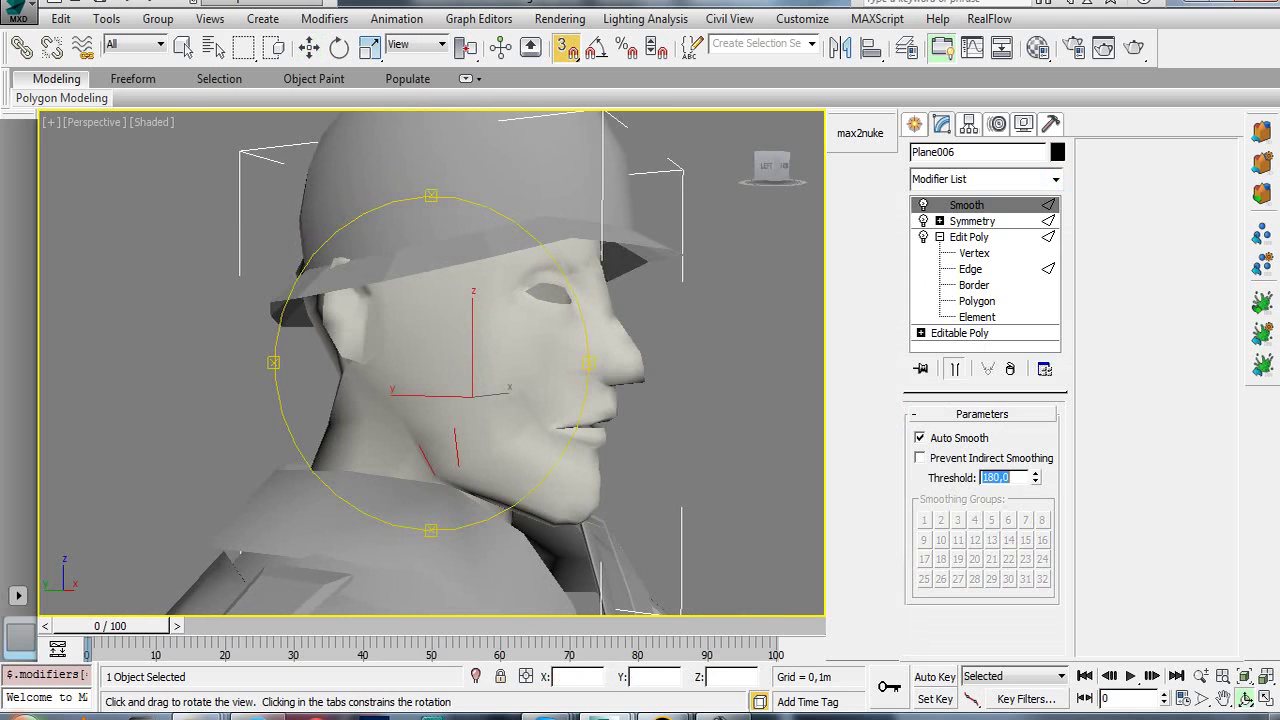
mouse_move(249, 376)
mouse_down()
mouse_move(309, 386)
mouse_move(214, 357)
mouse_move(137, 371)
mouse_move(260, 393)
mouse_up()
mouse_move(331, 425)
mouse_down()
mouse_move(420, 420)
mouse_move(400, 330)
mouse_move(319, 337)
mouse_move(214, 377)
mouse_move(426, 417)
mouse_move(483, 413)
mouse_move(466, 380)
mouse_move(397, 429)
mouse_move(331, 420)
mouse_move(371, 430)
mouse_move(534, 400)
mouse_move(560, 380)
mouse_move(498, 410)
mouse_move(488, 432)
mouse_move(480, 376)
mouse_move(232, 398)
mouse_move(251, 374)
mouse_move(374, 397)
mouse_move(371, 443)
mouse_move(480, 420)
mouse_up()
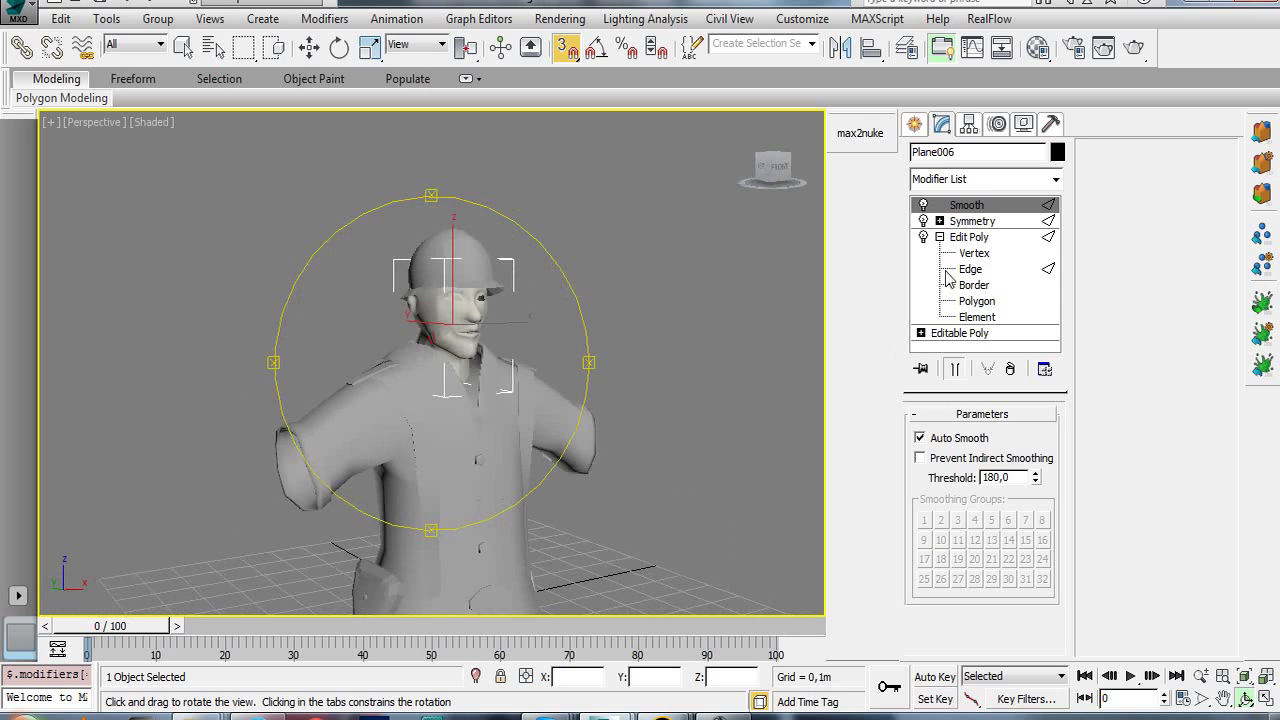
- Delete the head's Smooth modifier and turn on edged-faces display with F4
click(1009, 369)
mouse_move(723, 373)
mouse_down()
mouse_move(390, 387)
mouse_move(440, 388)
mouse_move(463, 407)
mouse_move(337, 438)
mouse_up()
key(F4)
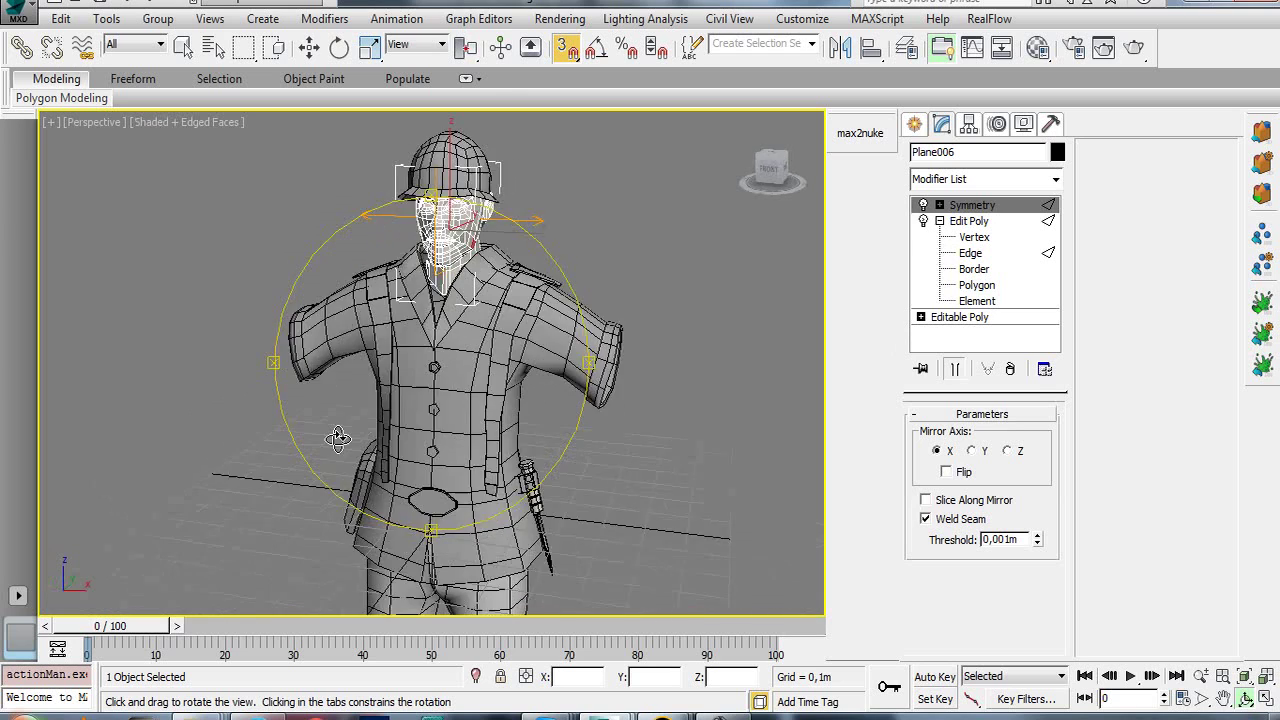
key(w)
click(557, 437)
scroll(551, 470, up, 5)
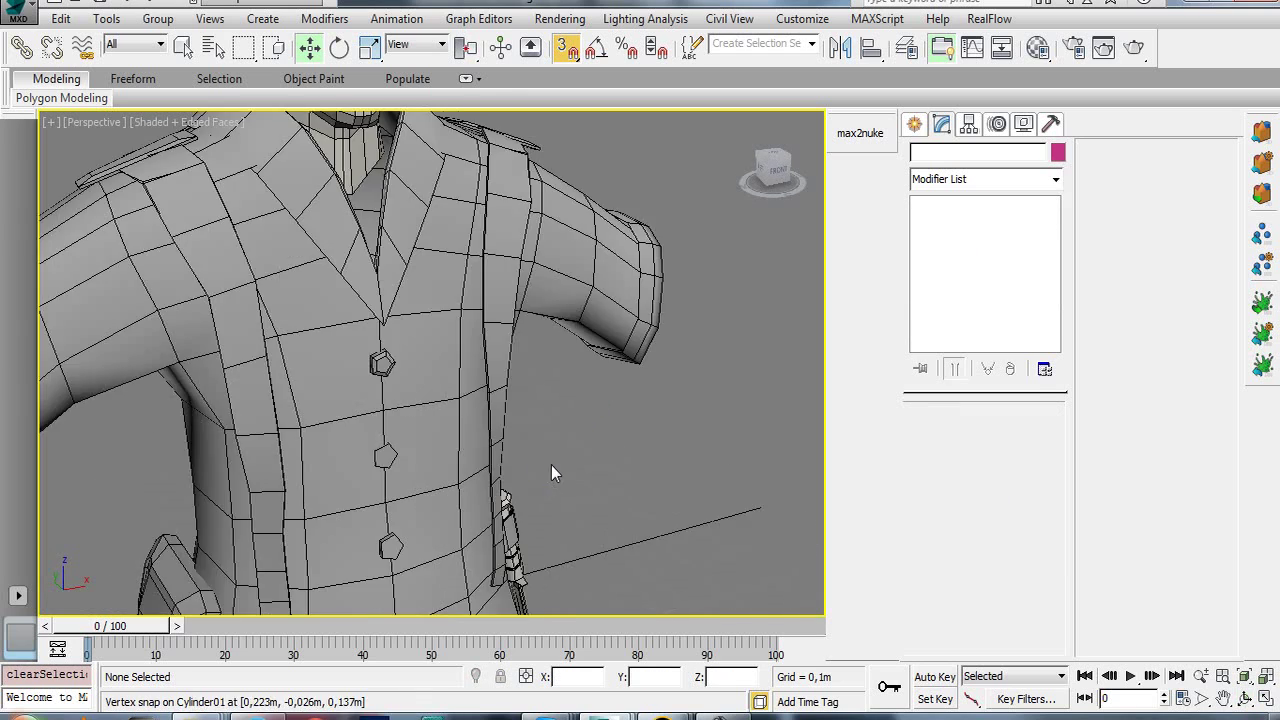
scroll(551, 465, down, 5)
alt+middle_drag(524, 462, 480, 395)
- Select the torso Box004 and bring back its straps, vest and belt details
key(s)
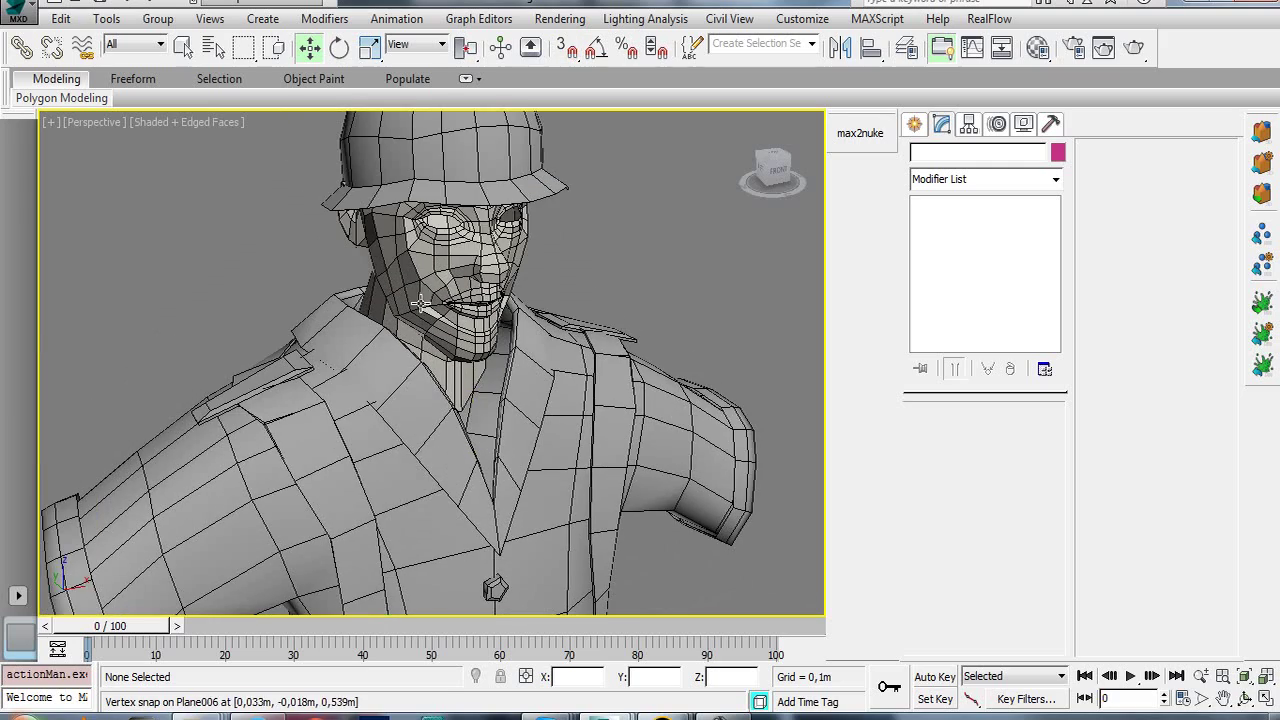
key(ctrl+r)
mouse_move(425, 316)
mouse_down()
mouse_move(590, 271)
mouse_move(301, 287)
mouse_move(436, 315)
mouse_up()
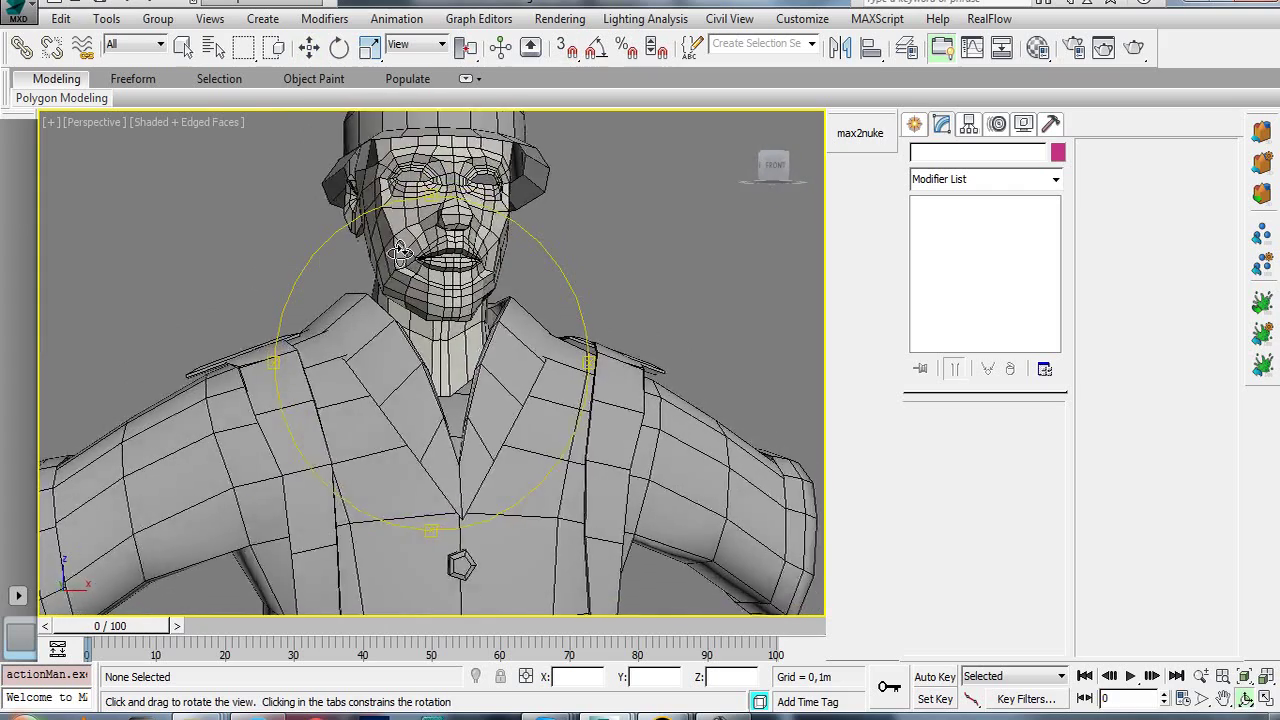
scroll(436, 315, down, 5)
mouse_move(440, 340)
middle_down()
mouse_move(452, 400)
mouse_move(454, 341)
middle_up()
drag(456, 338, 437, 383)
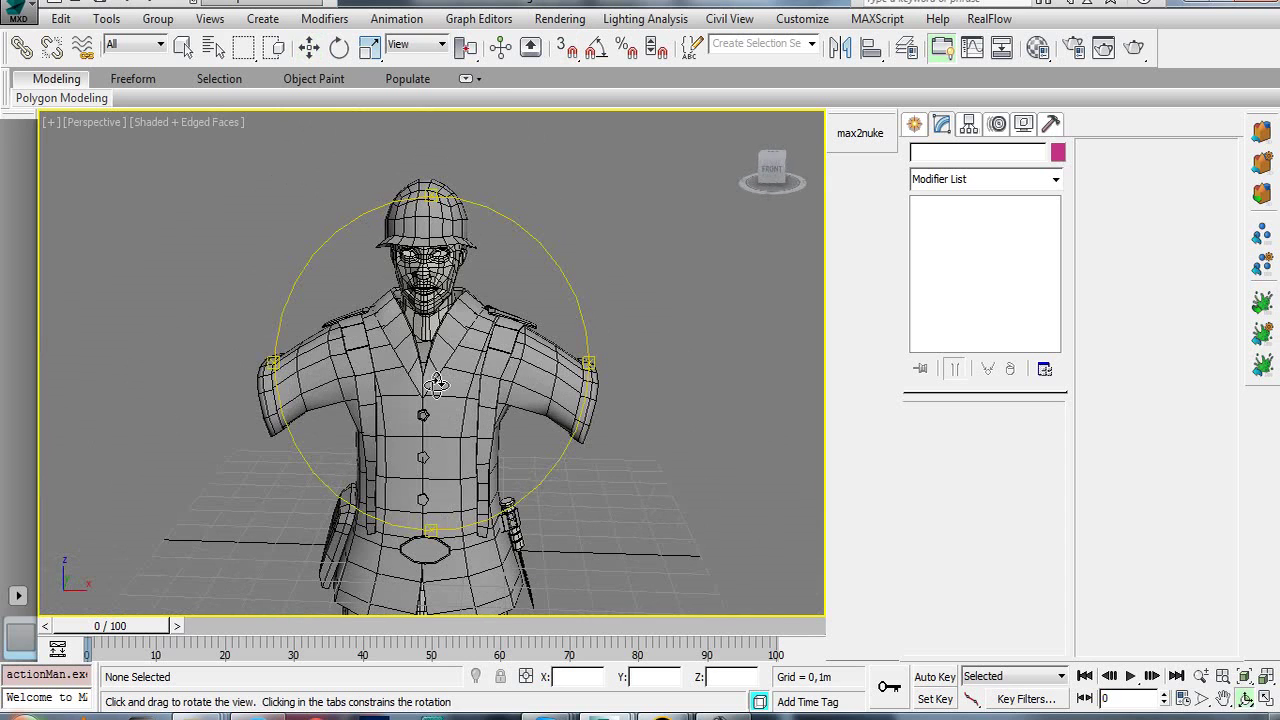
key(w)
click(562, 379)
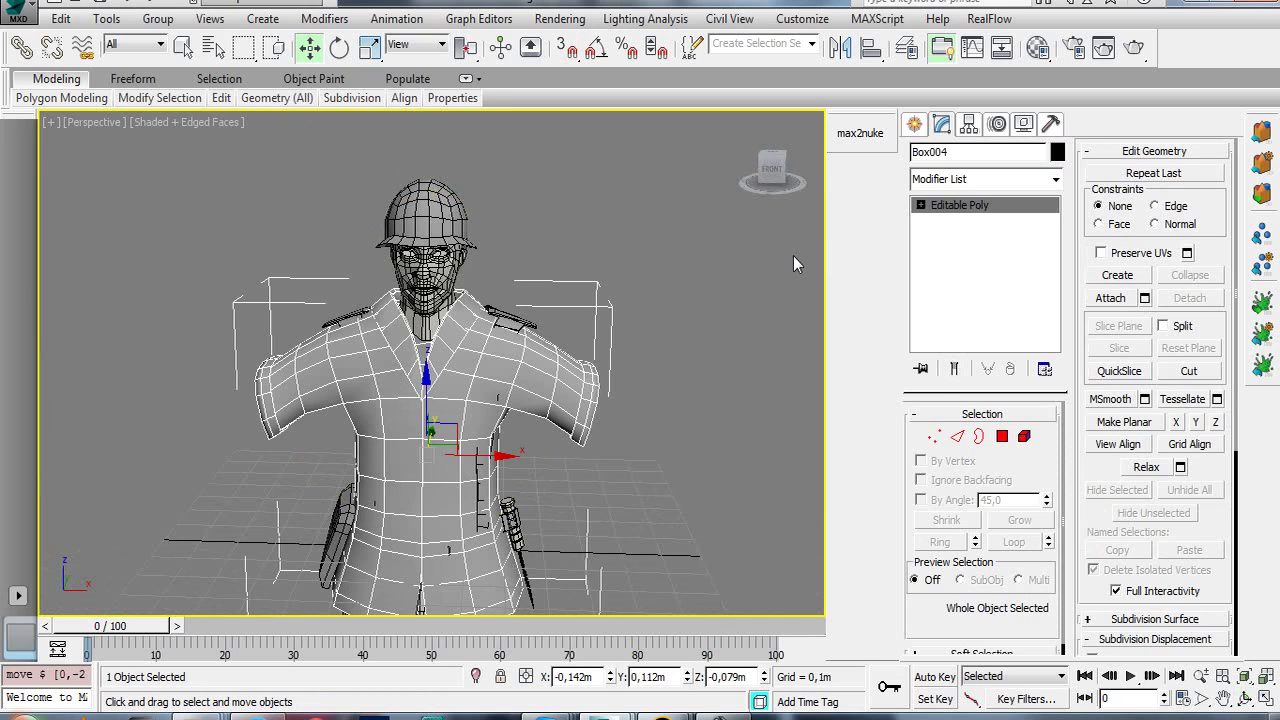
key(ctrl+z)
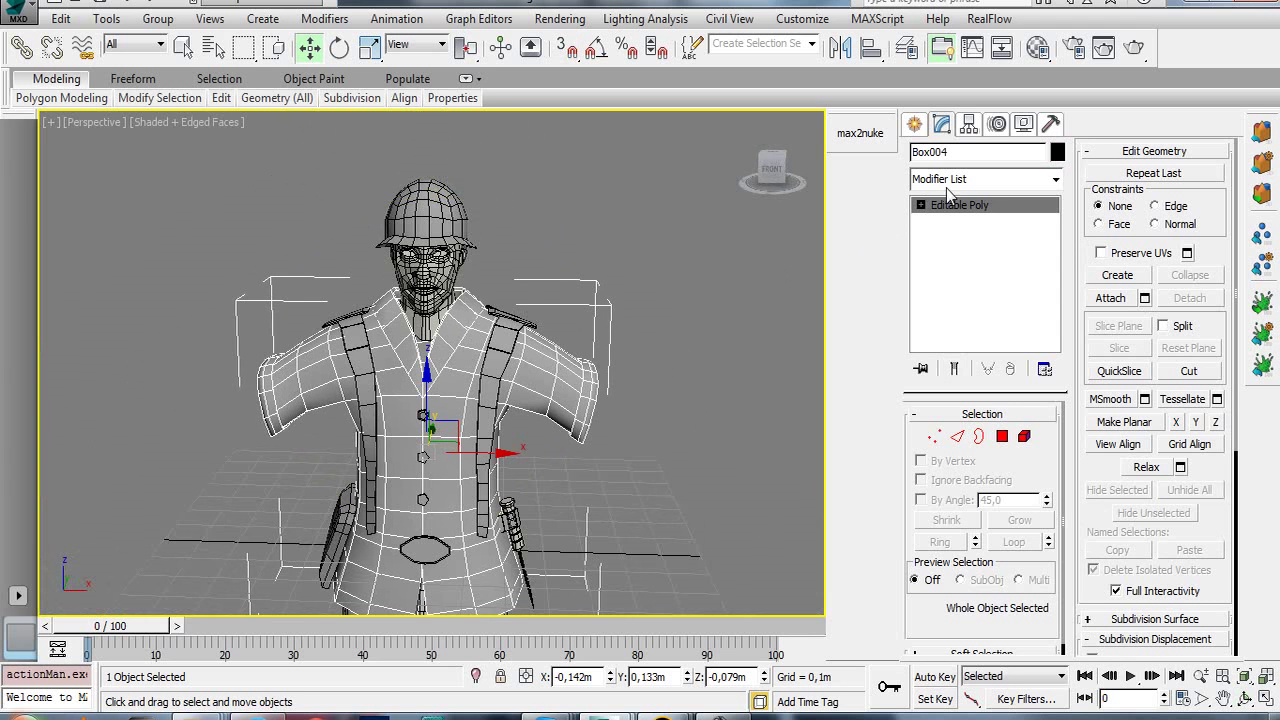
scroll(639, 369, up, 5)
mouse_move(500, 440)
middle_down()
mouse_move(508, 340)
mouse_move(517, 392)
mouse_move(454, 316)
mouse_move(463, 322)
middle_up()
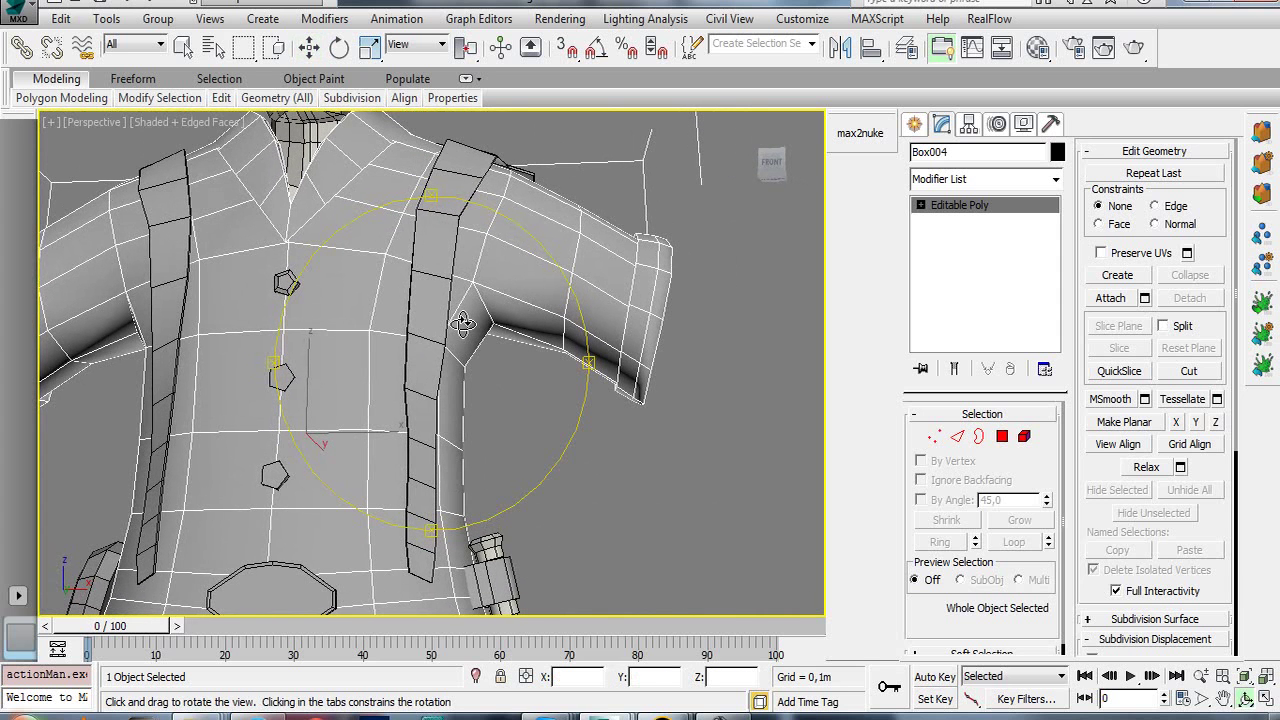
- Add an edge loop around the upper sleeve with Ring and Connect, sliding it toward the shoulder
click(956, 437)
click(503, 291)
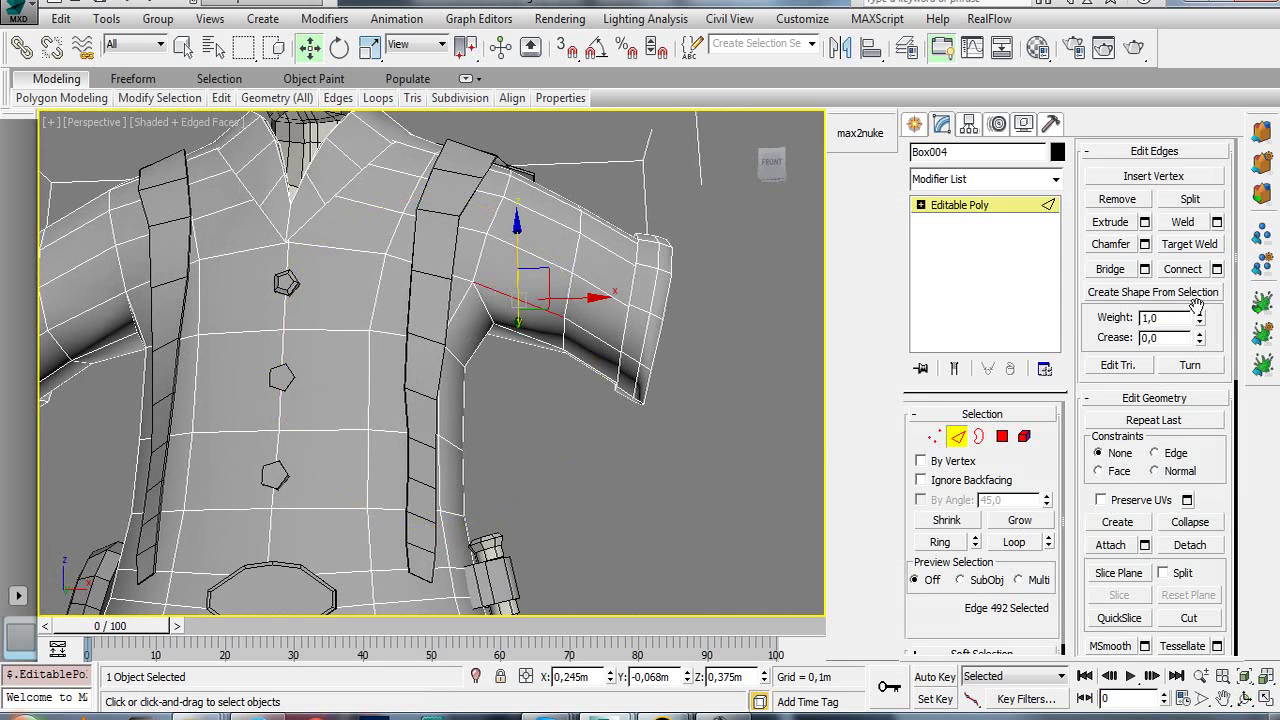
click(941, 543)
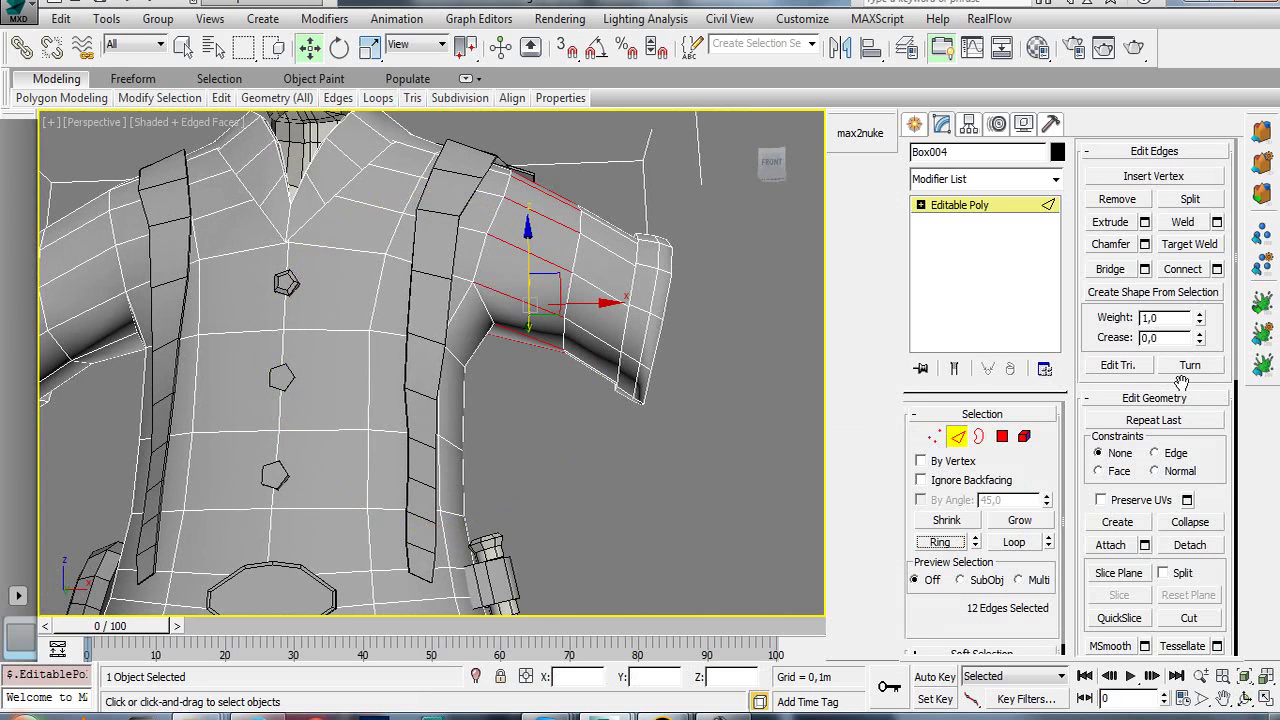
click(1217, 270)
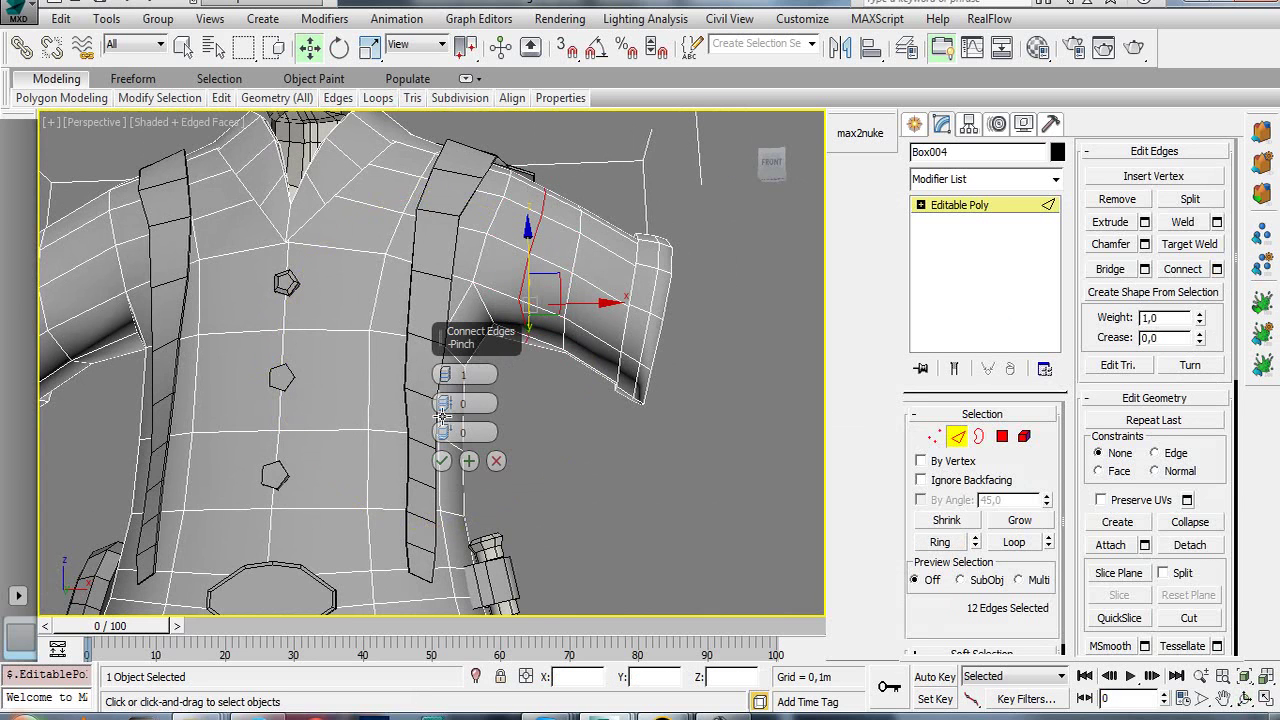
drag(445, 431, 428, 207)
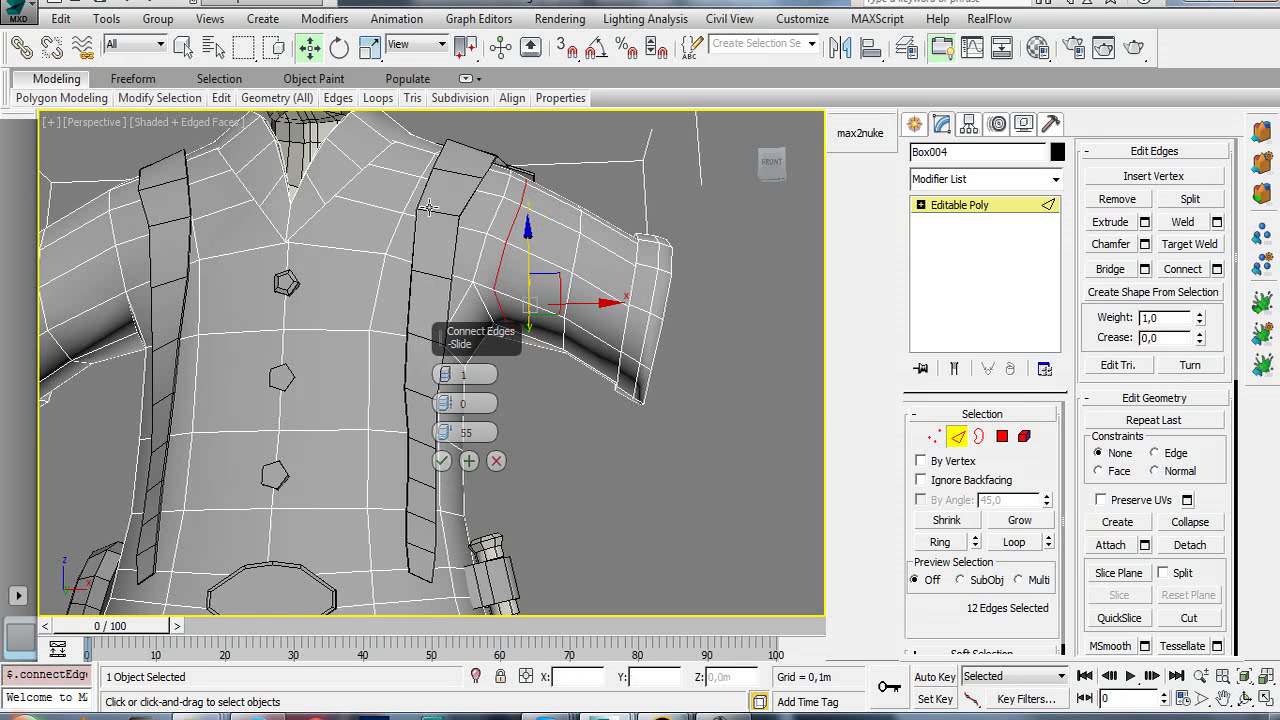
click(441, 461)
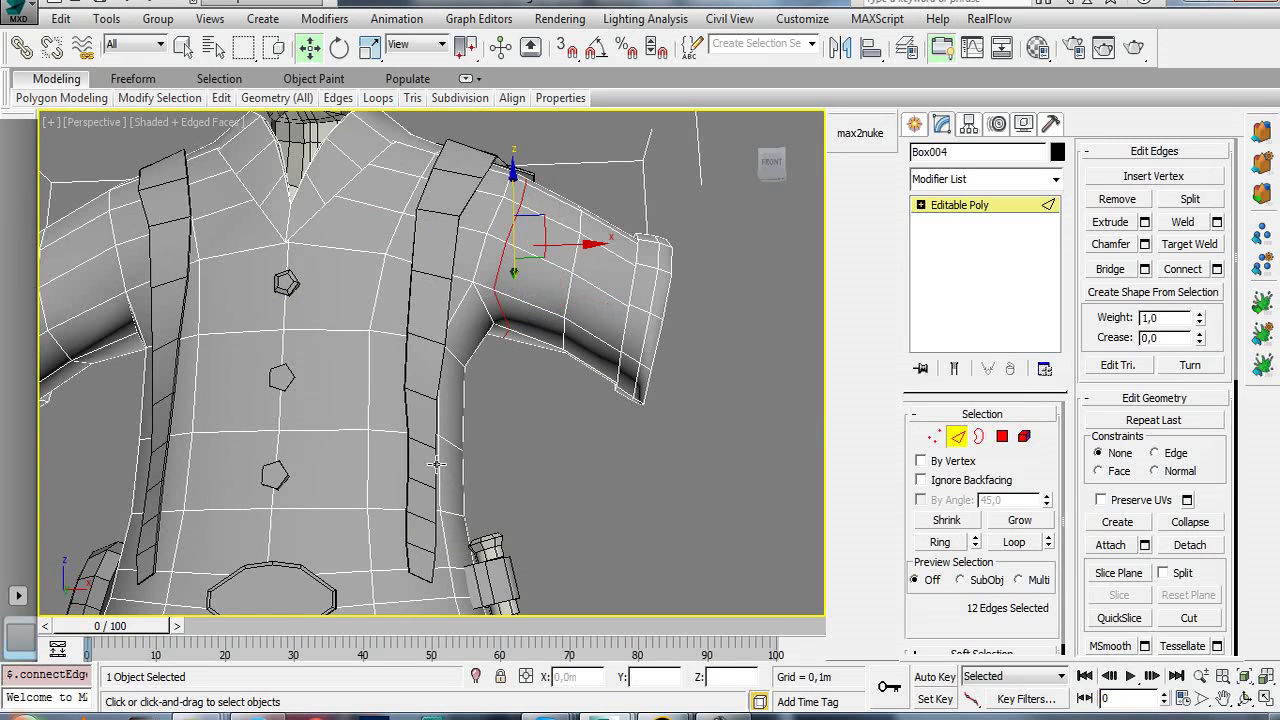
- Select three edges where the sleeve meets the chest
click(461, 297)
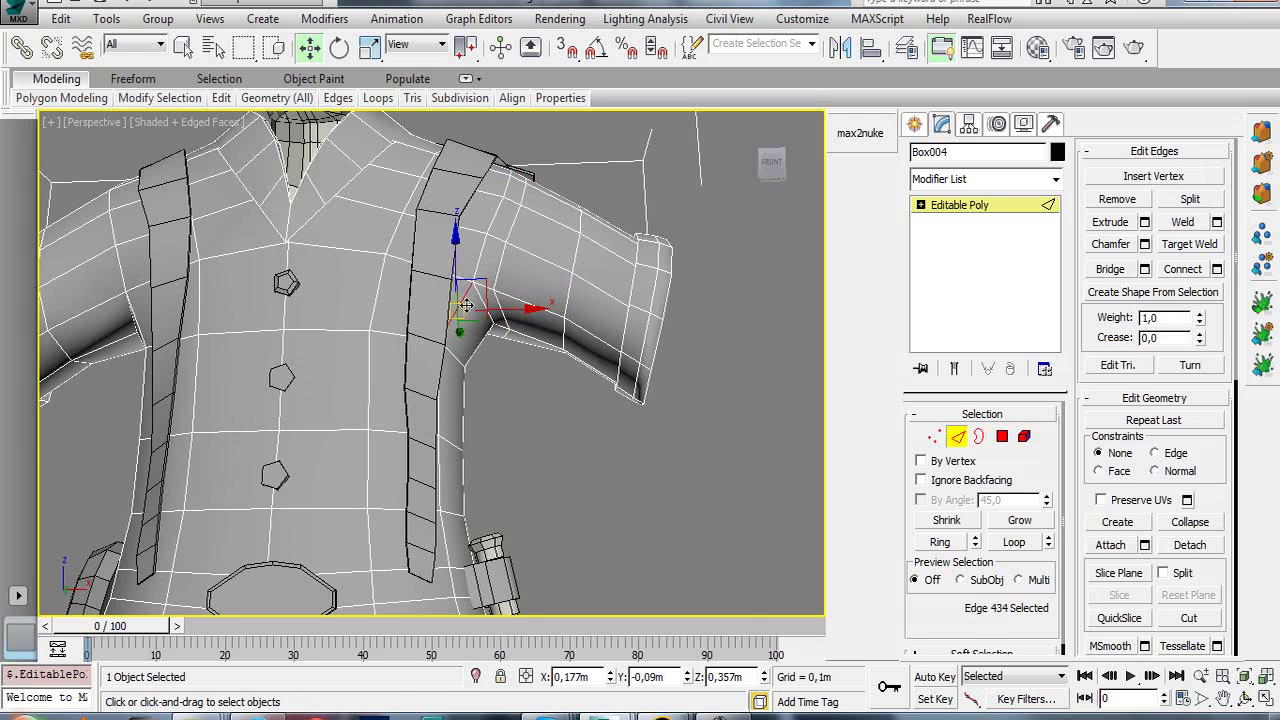
mouse_move(490, 355)
alt+middle_down()
mouse_move(387, 332)
mouse_move(415, 336)
alt+middle_up()
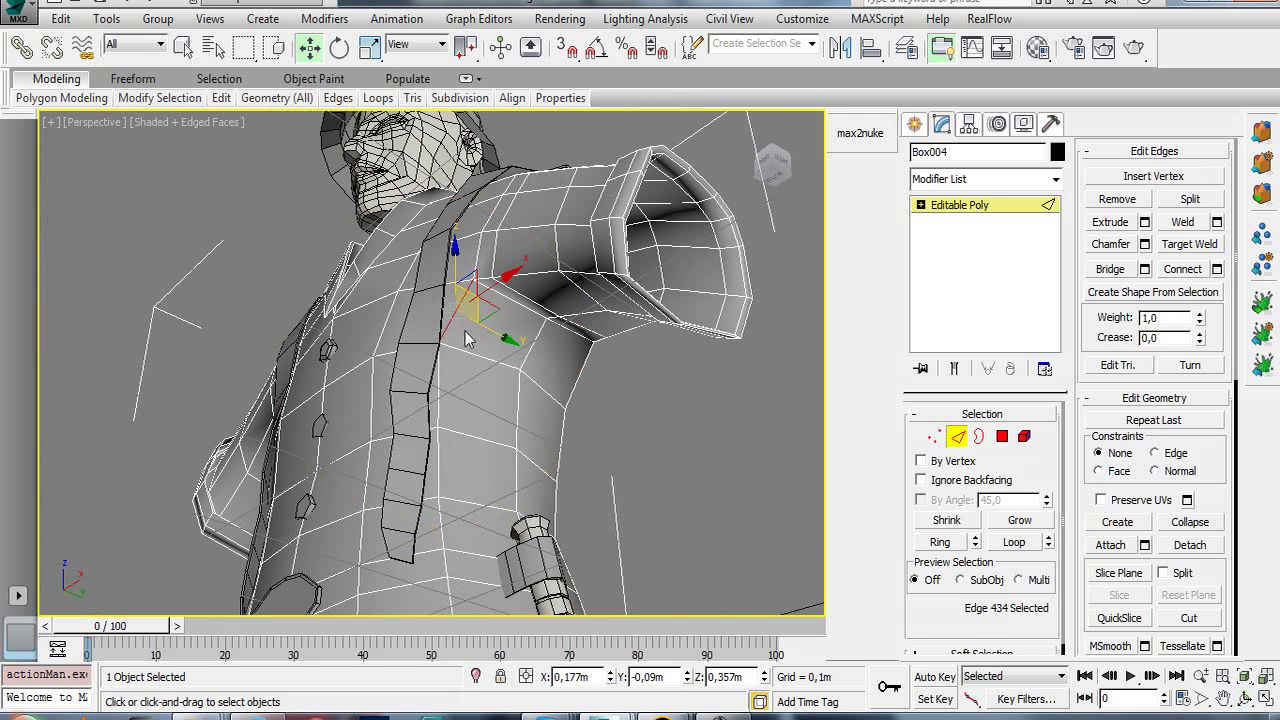
ctrl+click(533, 341)
ctrl+click(582, 372)
mouse_move(580, 380)
alt+middle_down()
mouse_move(504, 430)
mouse_move(522, 432)
alt+middle_up()
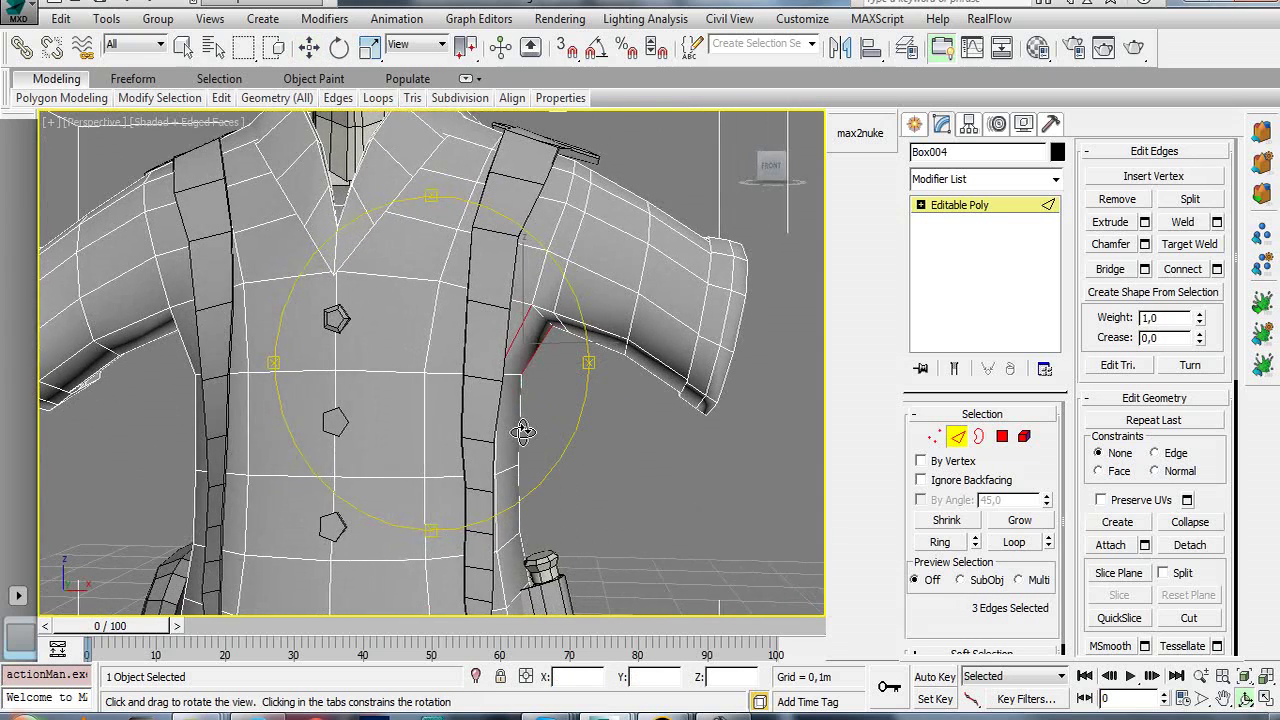
- Extend the edge selection to 14 edges over the shoulder and down into the armpit
key(w)
ctrl+click(527, 262)
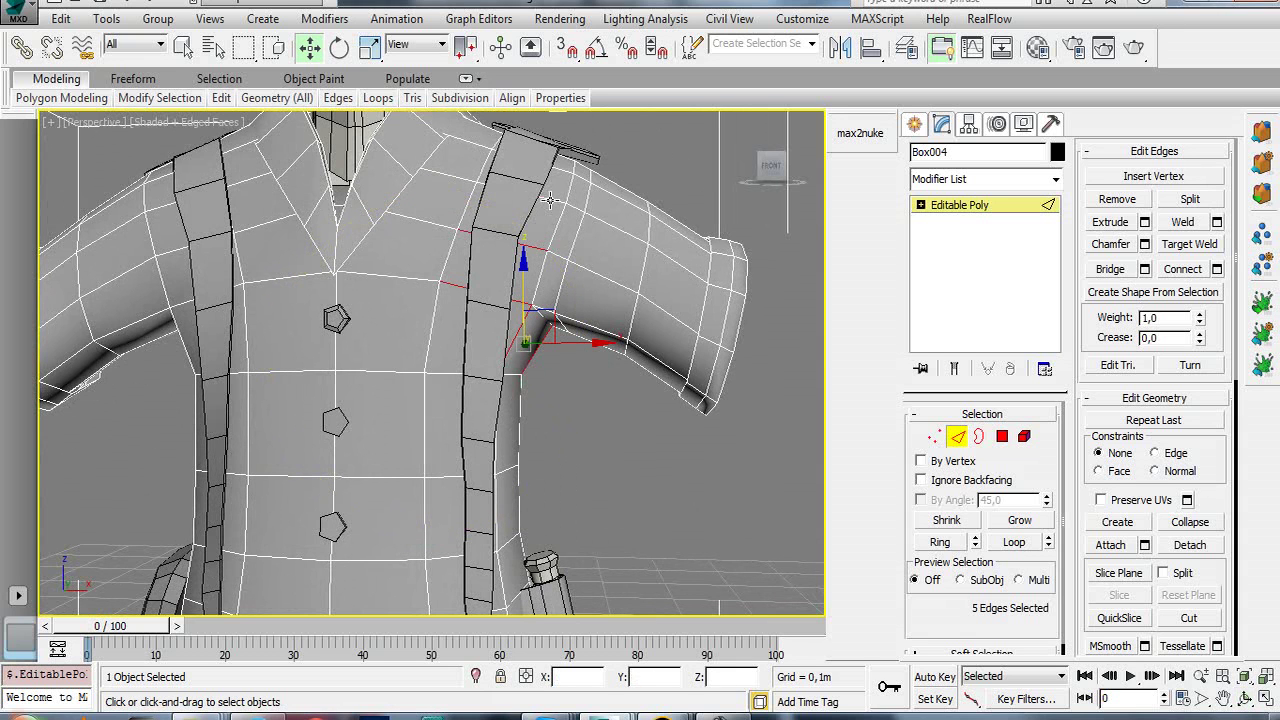
alt+middle_drag(562, 177, 483, 293)
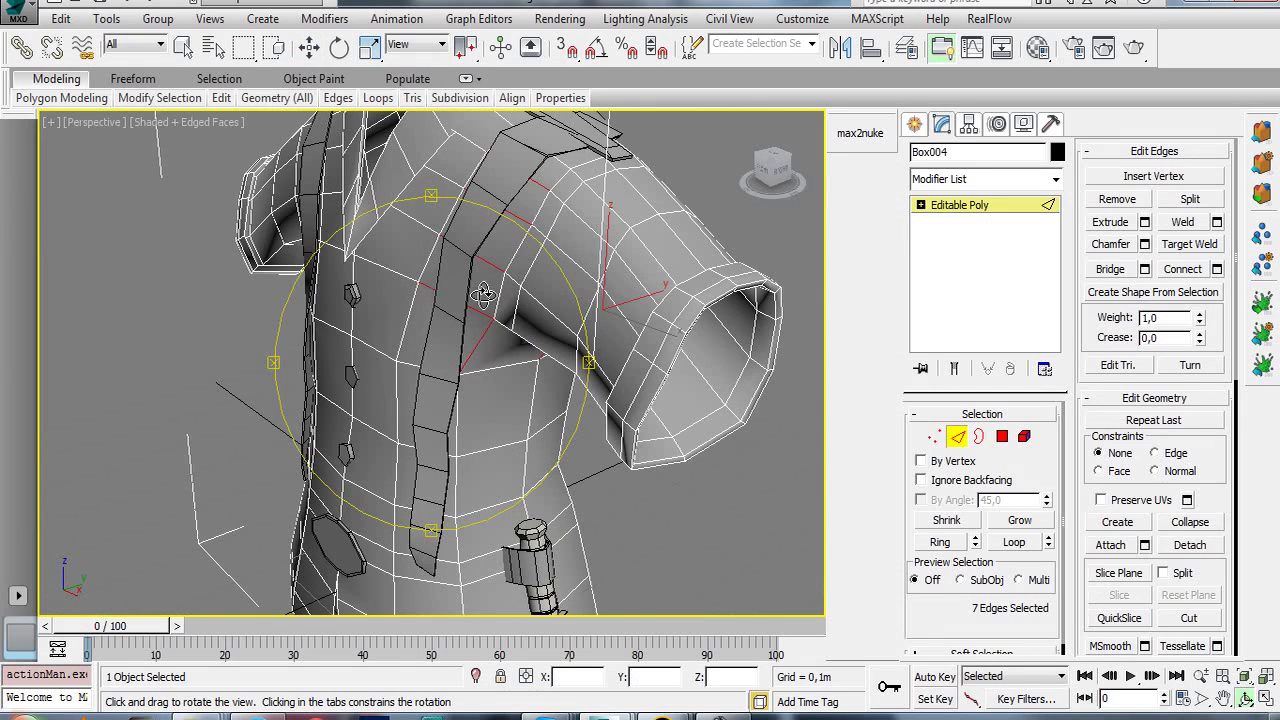
click(476, 678)
key(z)
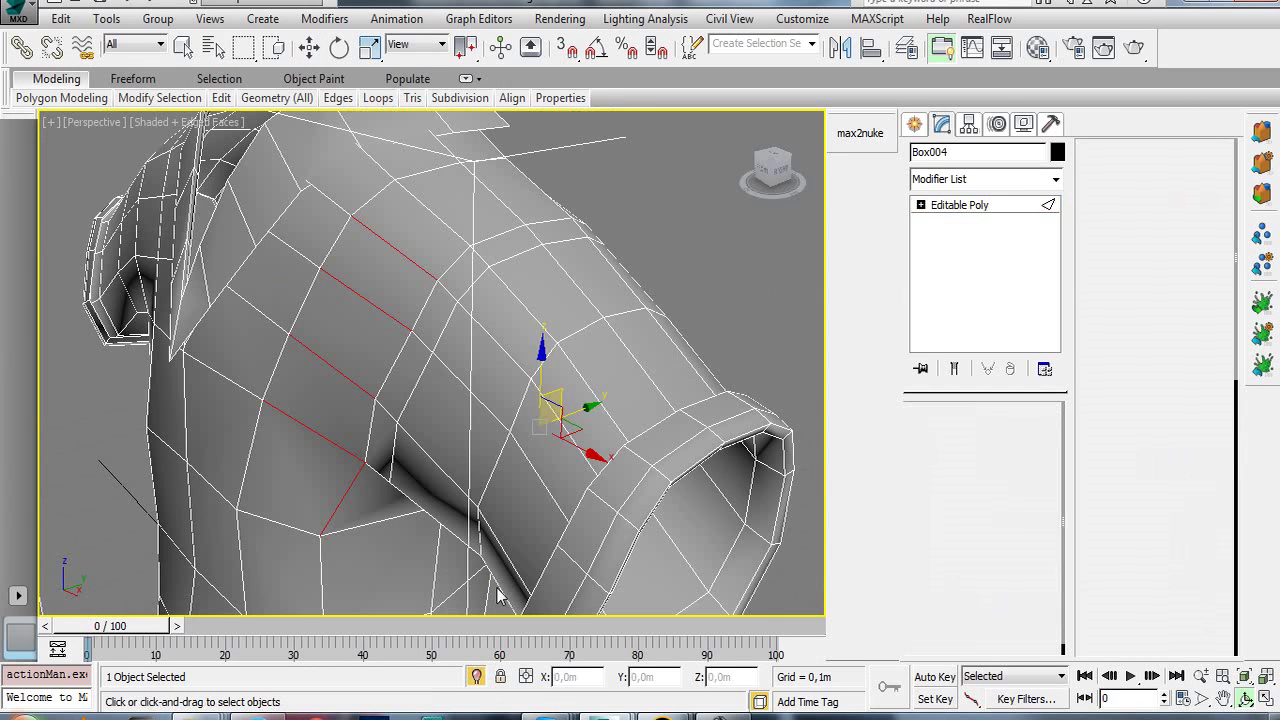
click(440, 360)
key(ctrl+z)
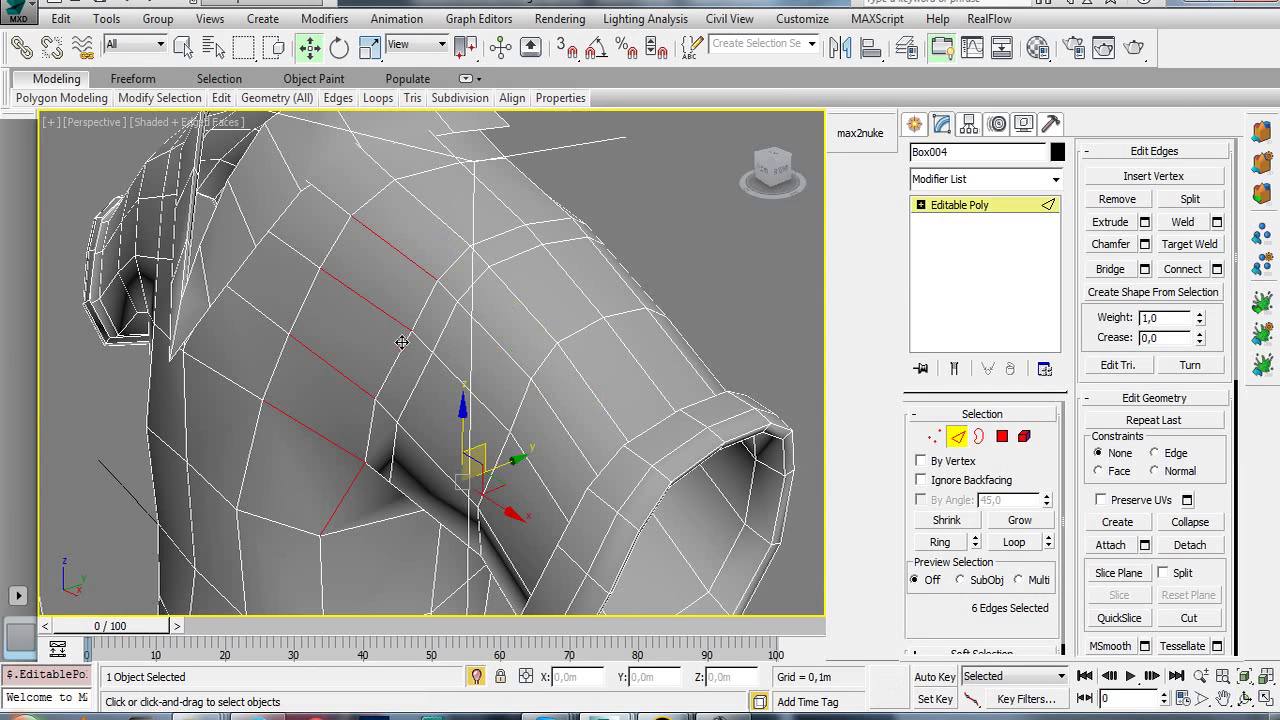
ctrl+click(446, 222)
alt+middle_drag(448, 223, 511, 221)
ctrl+click(507, 202)
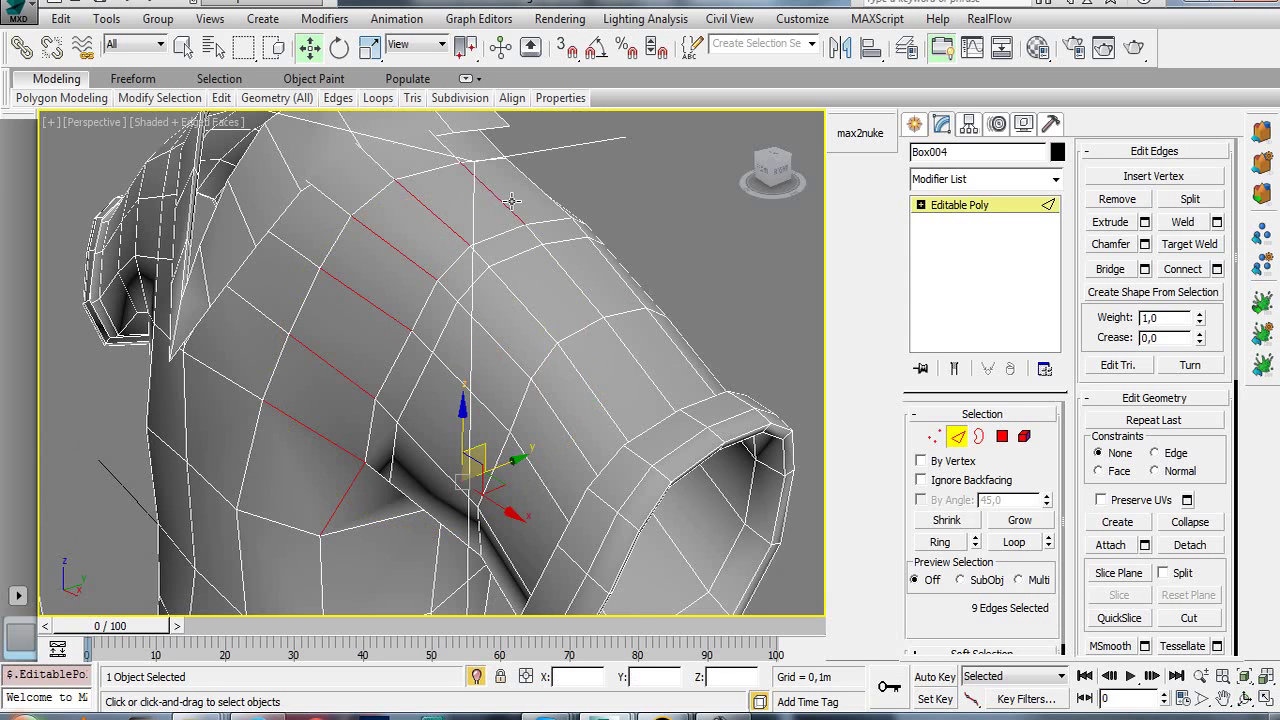
ctrl+click(543, 190)
mouse_move(514, 251)
alt+middle_down()
mouse_move(418, 347)
mouse_move(409, 374)
mouse_move(440, 343)
mouse_move(444, 360)
mouse_move(127, 387)
alt+middle_up()
key(w)
ctrl+click(462, 262)
ctrl+click(473, 309)
ctrl+click(480, 367)
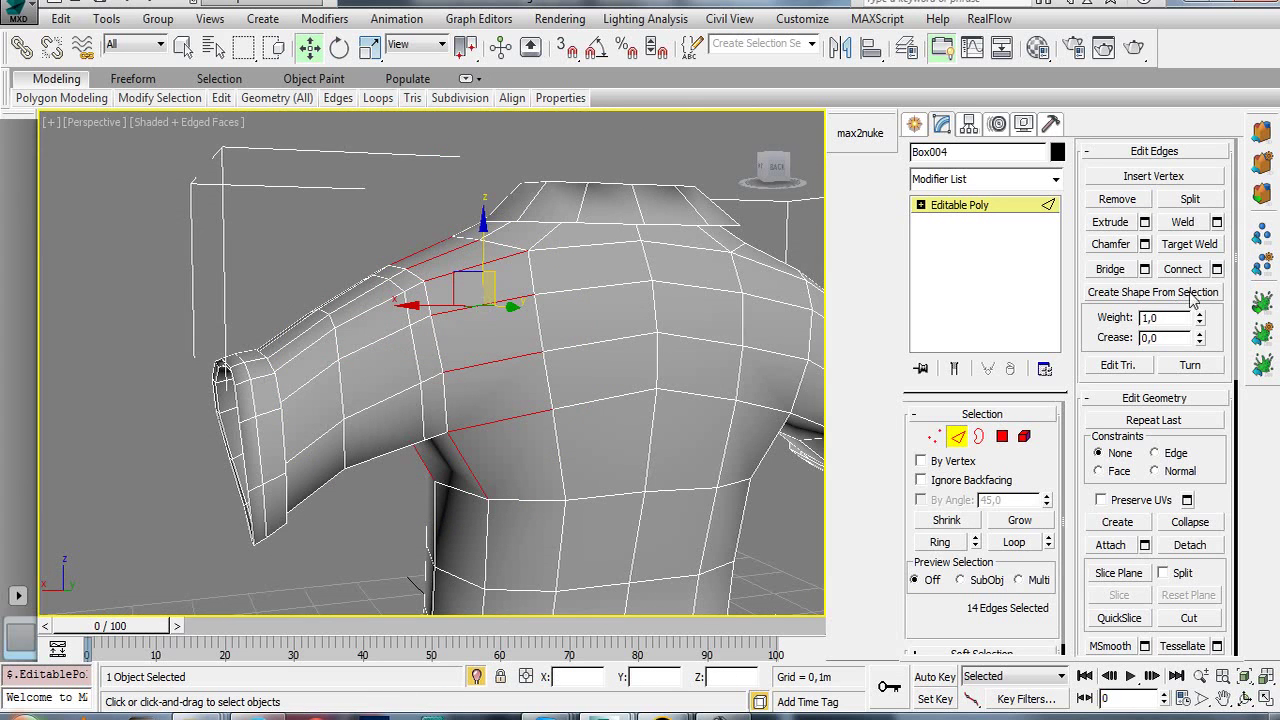
- Connect the selected edges with one new edge loop at slide 55
click(1217, 269)
alt+middle_drag(354, 320, 652, 408)
alt+middle_drag(368, 413, 371, 410)
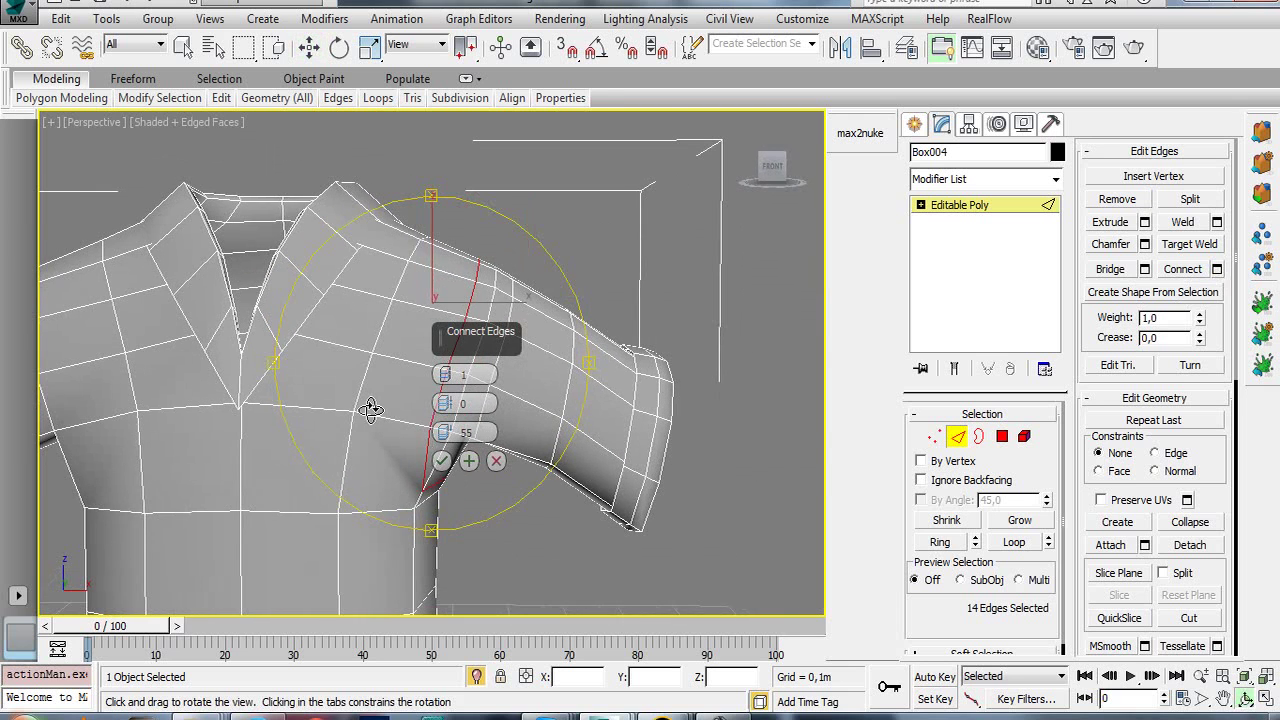
click(442, 460)
mouse_move(440, 462)
alt+middle_down()
mouse_move(451, 365)
mouse_move(431, 423)
mouse_move(443, 420)
mouse_move(451, 449)
mouse_move(443, 343)
alt+middle_up()
scroll(451, 440, up, 3)
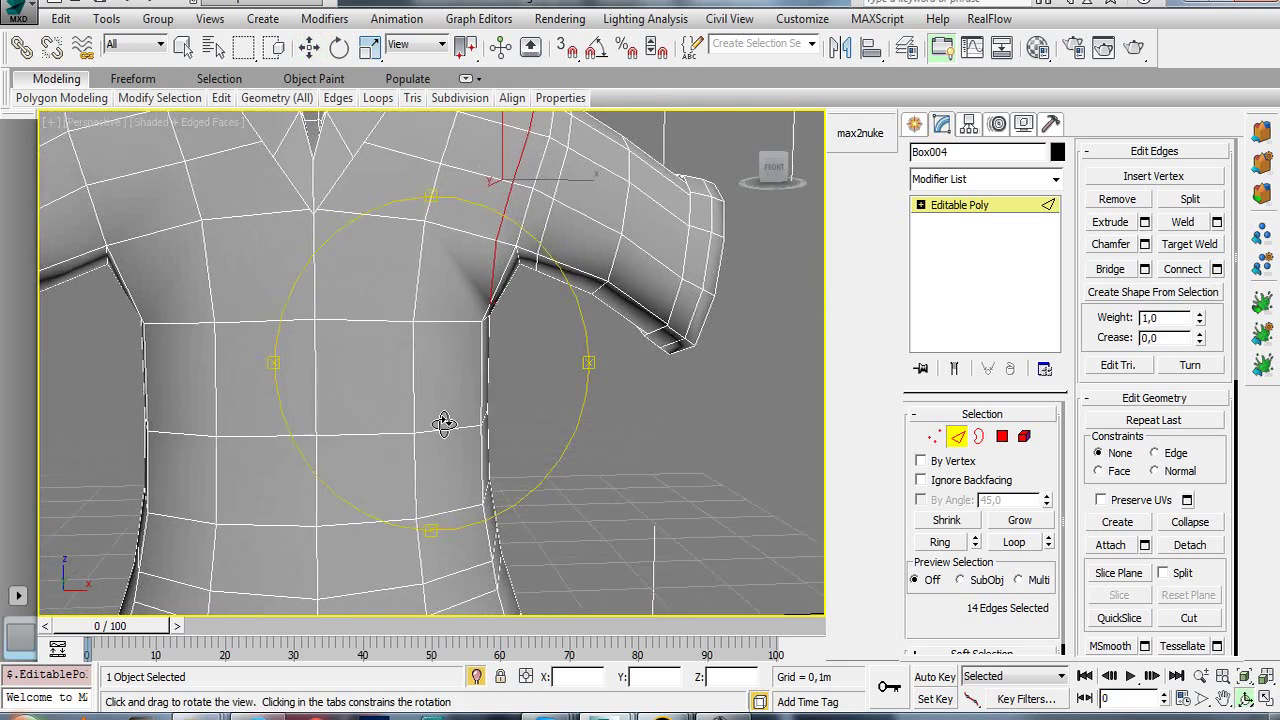
- At Vertex level, select the three armpit vertices and nudge them along their edges
click(932, 439)
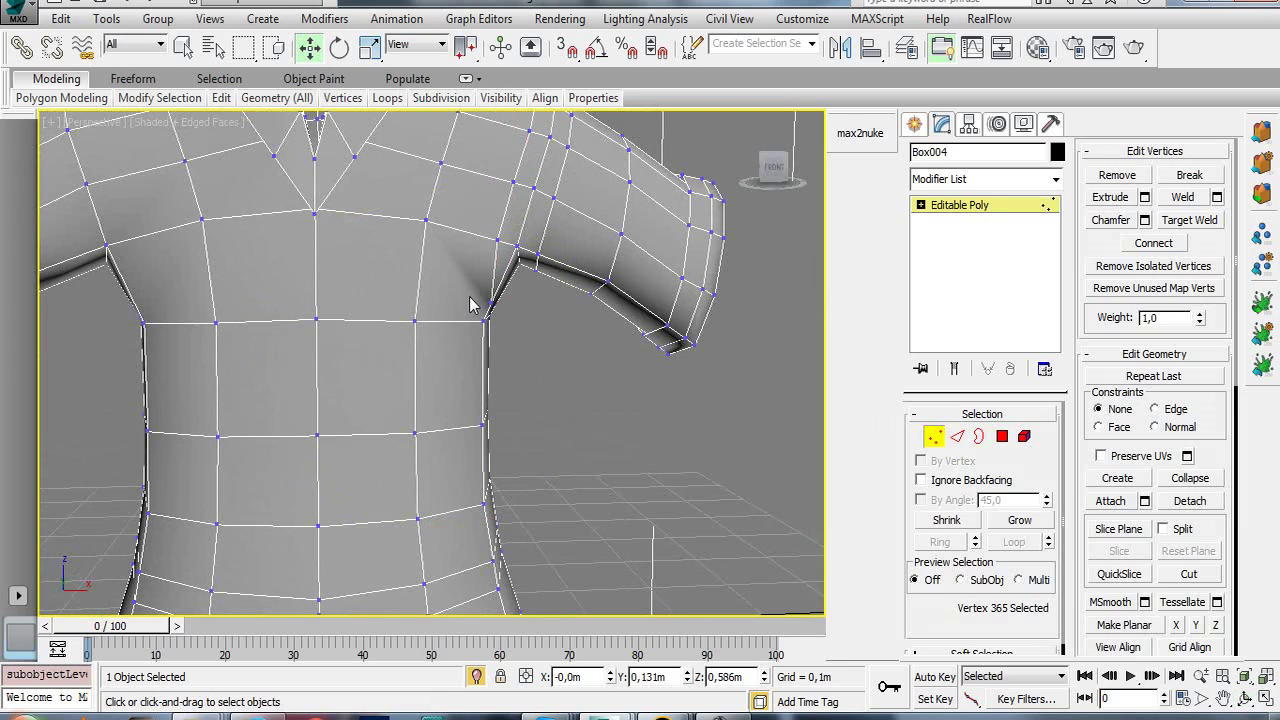
drag(520, 318, 520, 320)
mouse_move(520, 320)
alt+middle_down()
mouse_move(417, 326)
mouse_move(296, 293)
mouse_move(383, 337)
alt+middle_up()
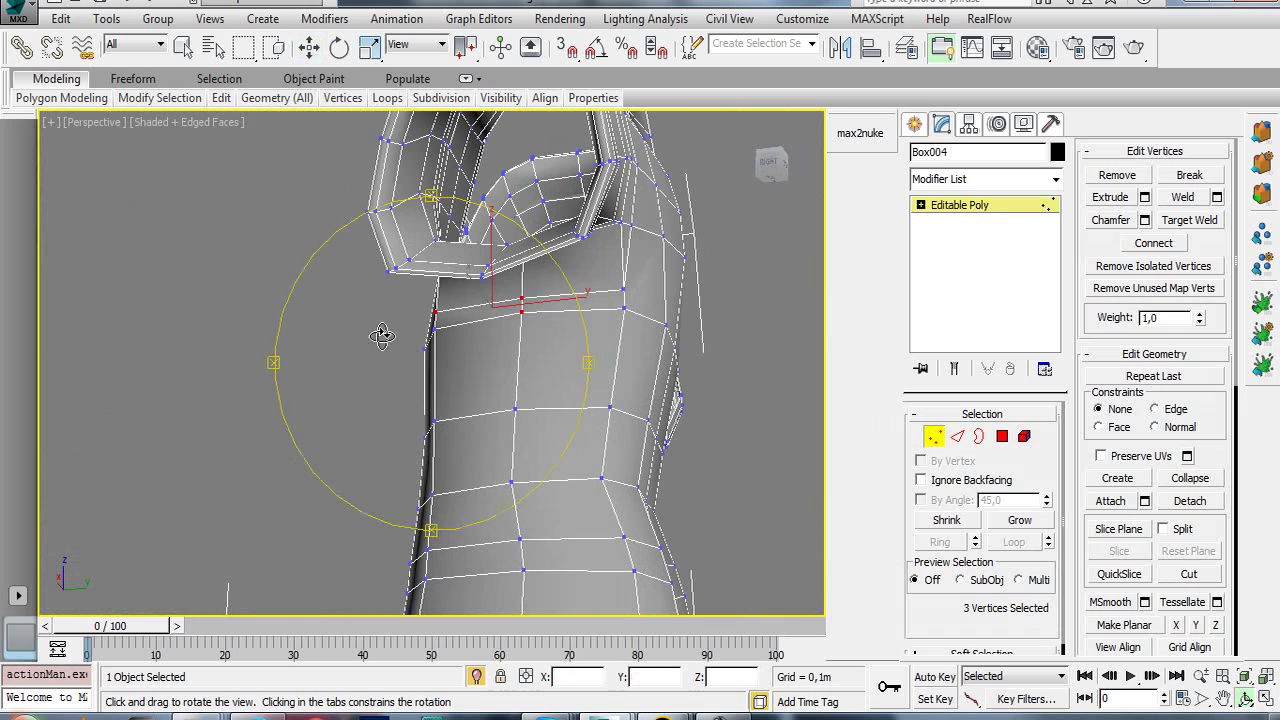
alt+click(521, 312)
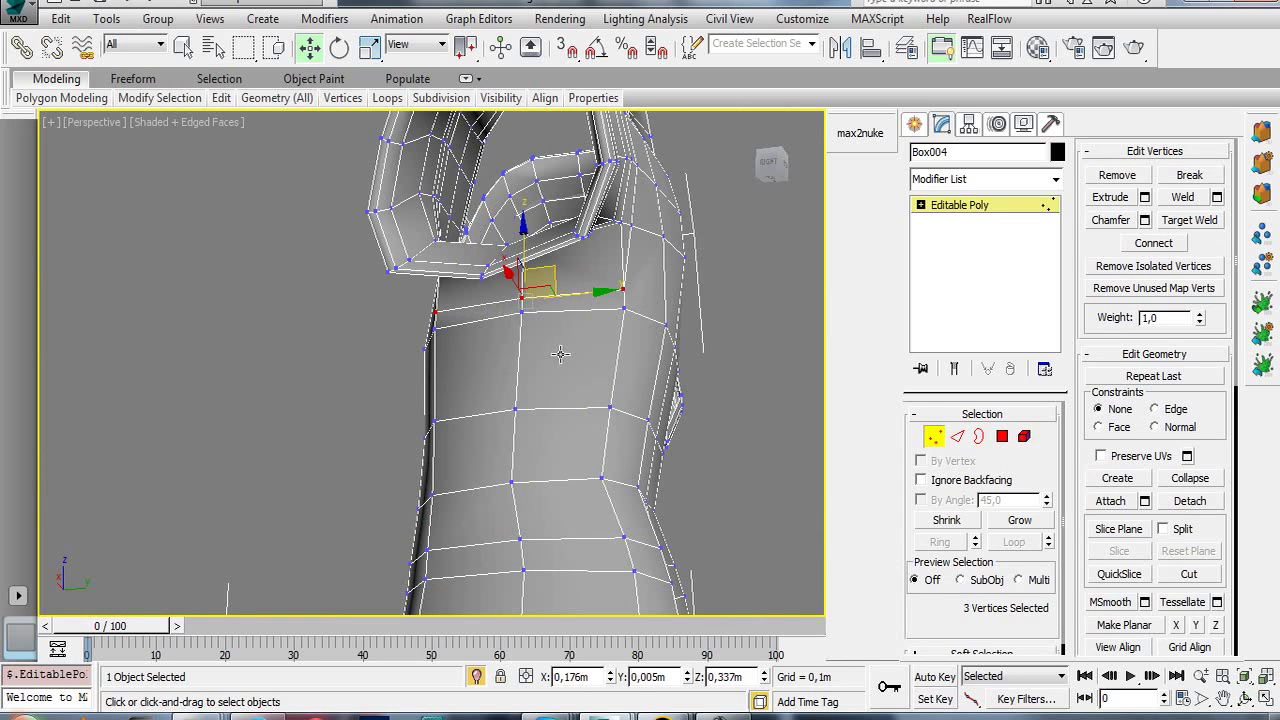
ctrl+click(623, 308)
mouse_move(343, 334)
alt+middle_down()
mouse_move(528, 363)
mouse_move(530, 380)
alt+middle_up()
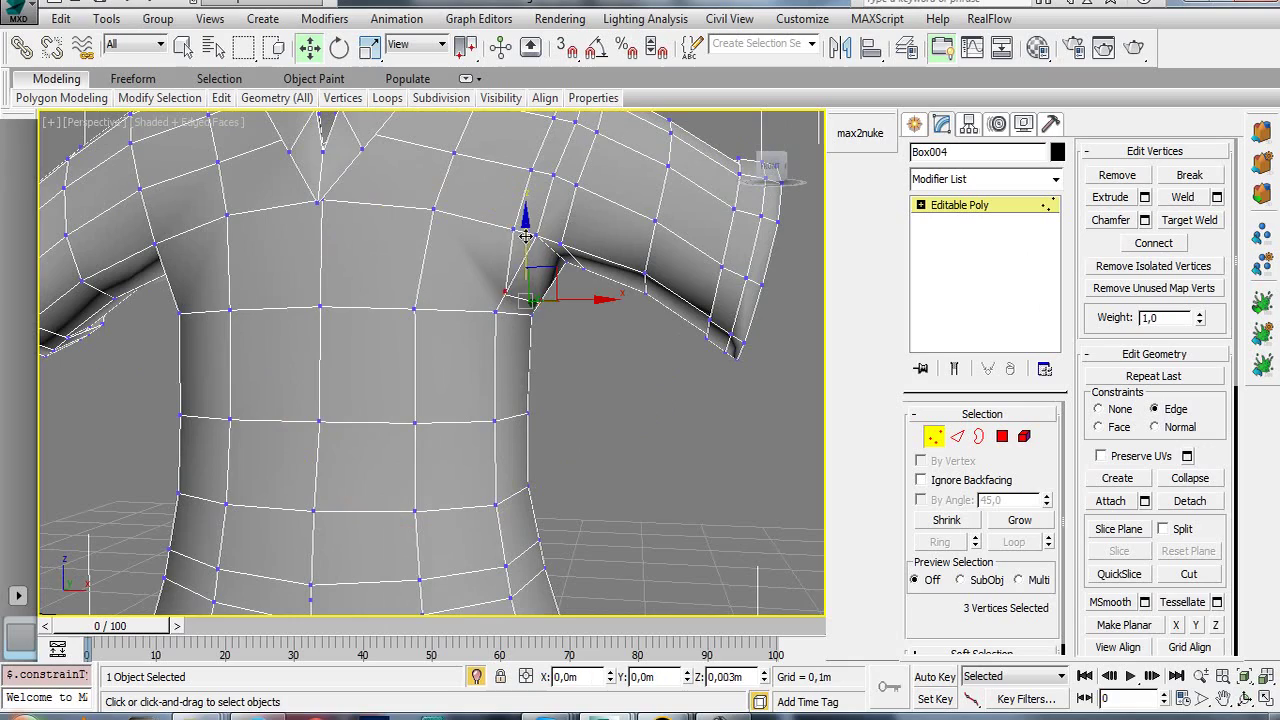
key(ctrl+r)
mouse_move(549, 291)
mouse_down()
mouse_move(447, 263)
mouse_move(403, 383)
mouse_move(435, 403)
mouse_up()
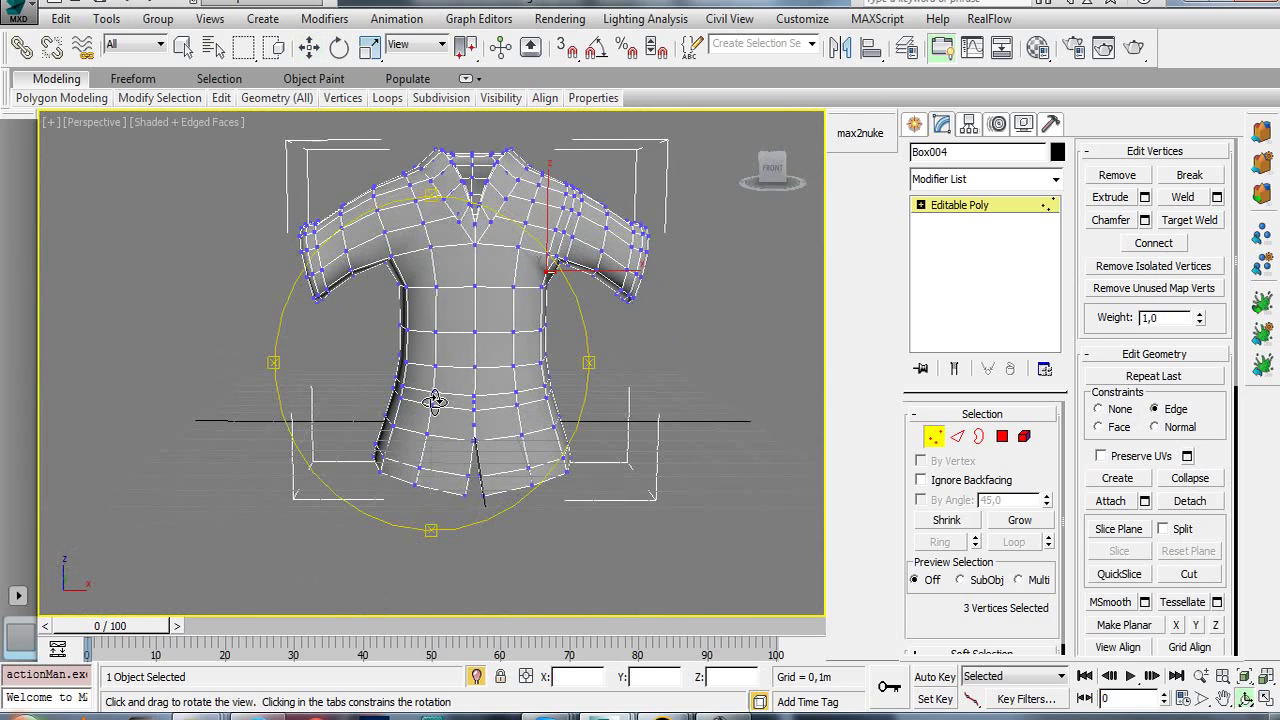
- In Front view, select the polygons of the shirt's left half and delete them
key(f)
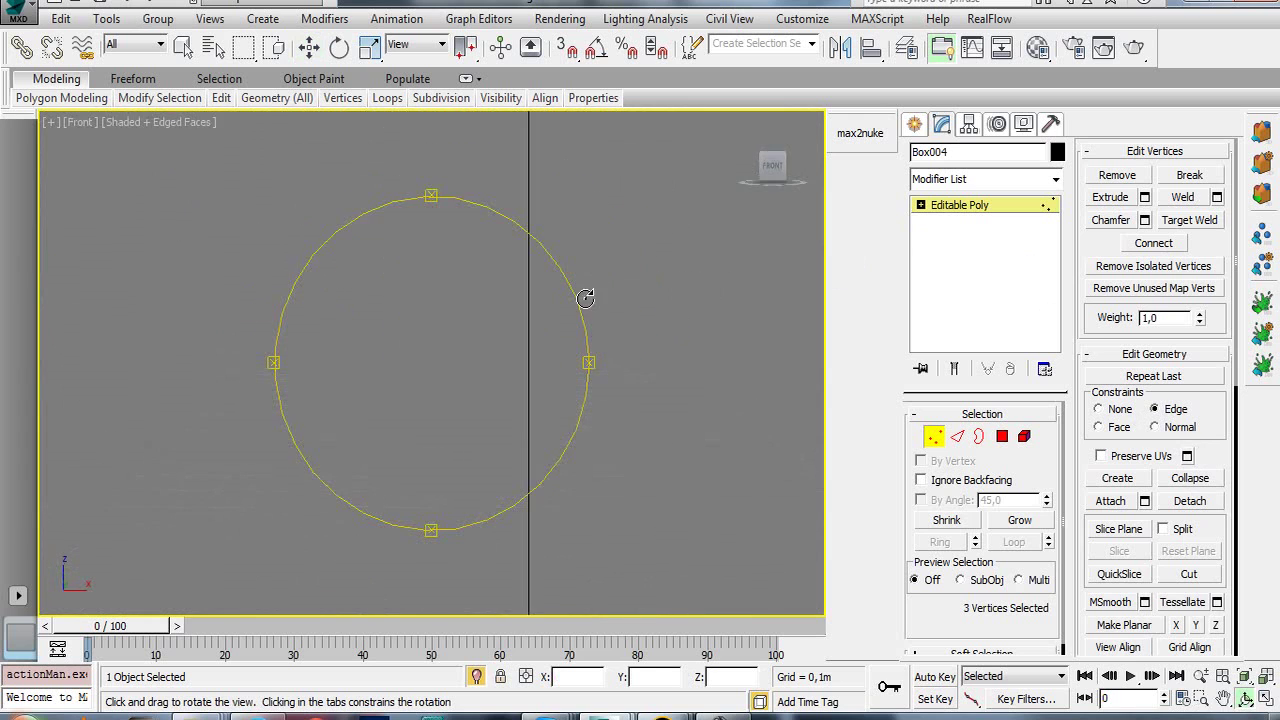
mouse_move(494, 399)
mouse_down()
mouse_move(457, 394)
mouse_move(468, 436)
mouse_up()
key(z)
key(f)
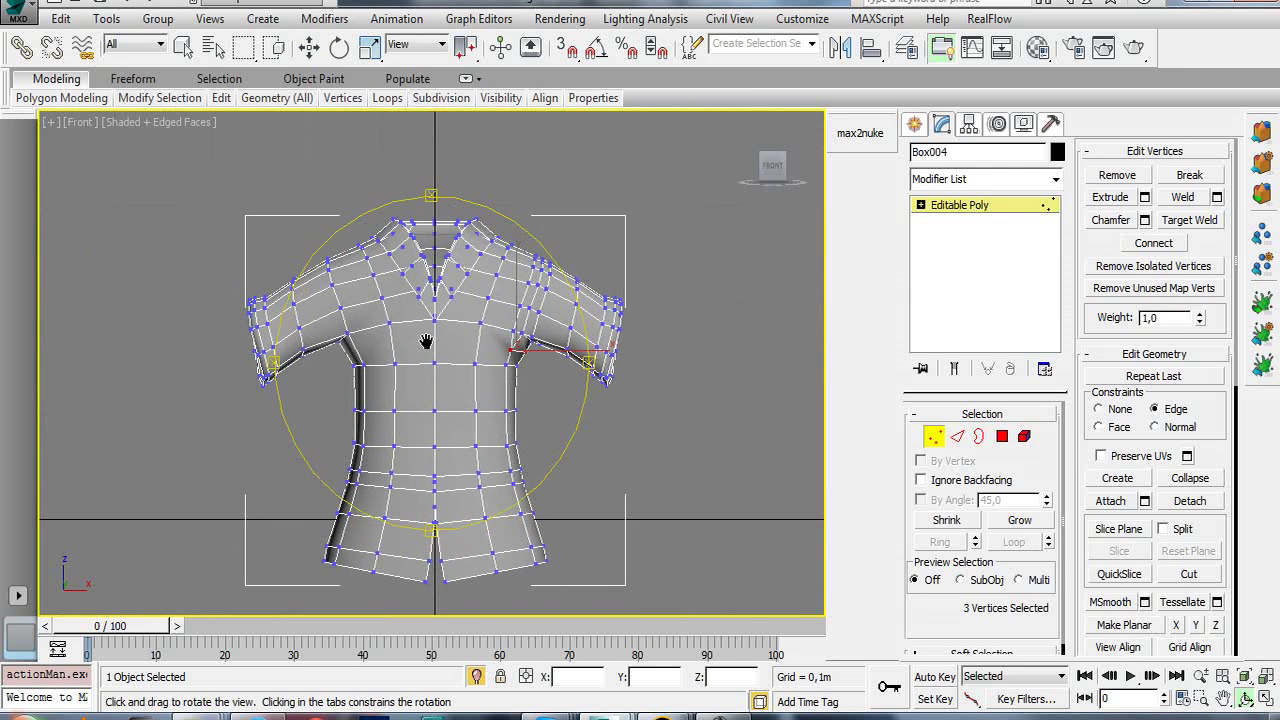
key(w)
click(1001, 437)
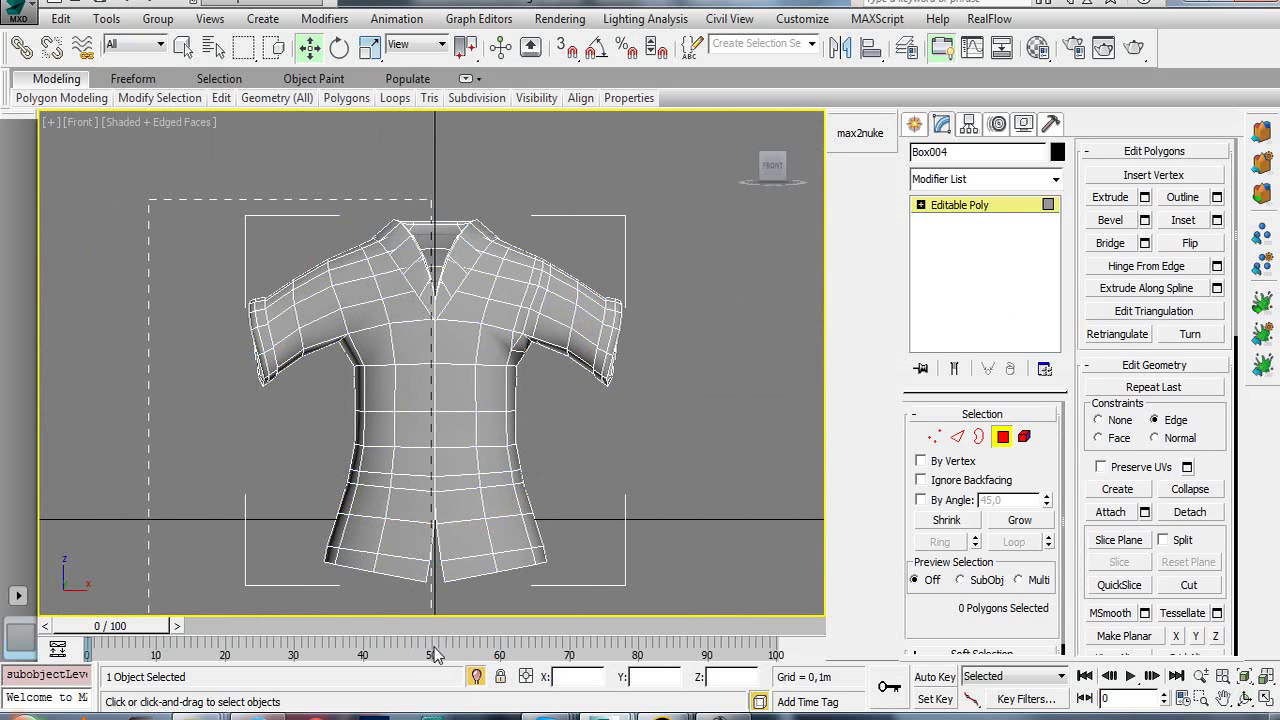
mouse_move(436, 654)
mouse_down()
mouse_move(427, 618)
mouse_move(428, 680)
mouse_up()
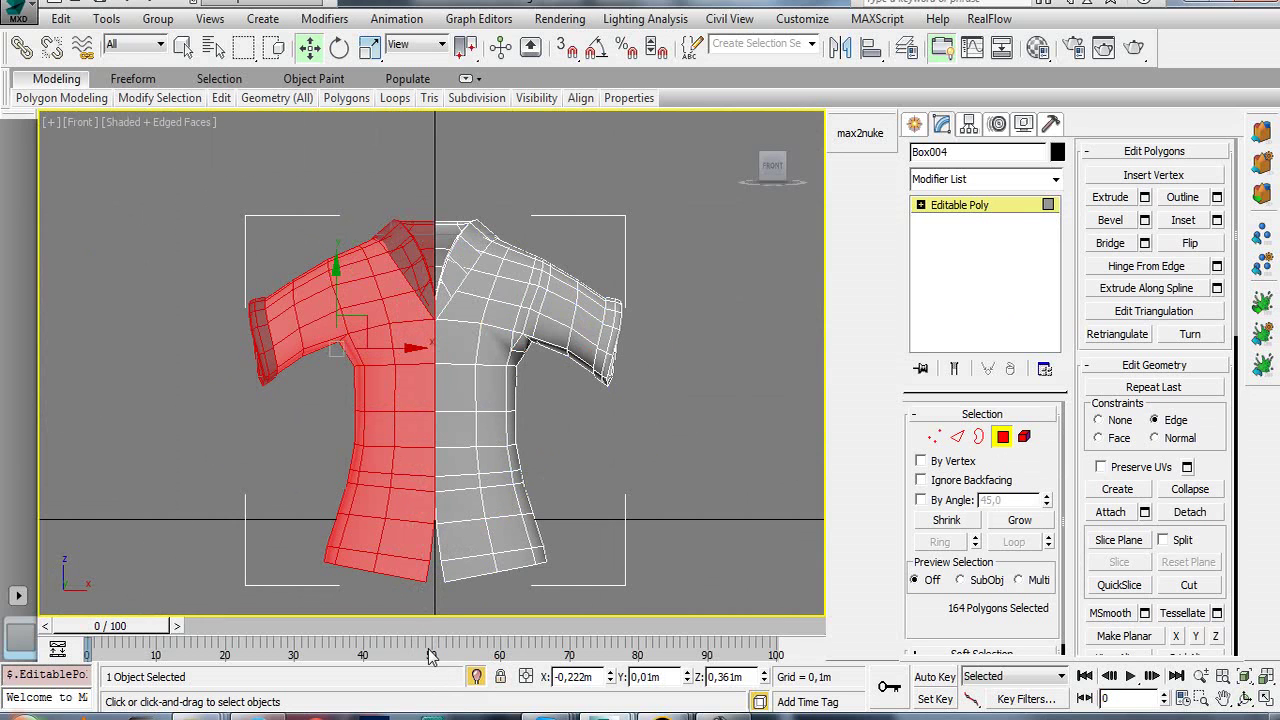
key(Delete)
- Clear the stray centre-seam polygon selection and recentre the remaining shirt half
scroll(380, 385, up, 2)
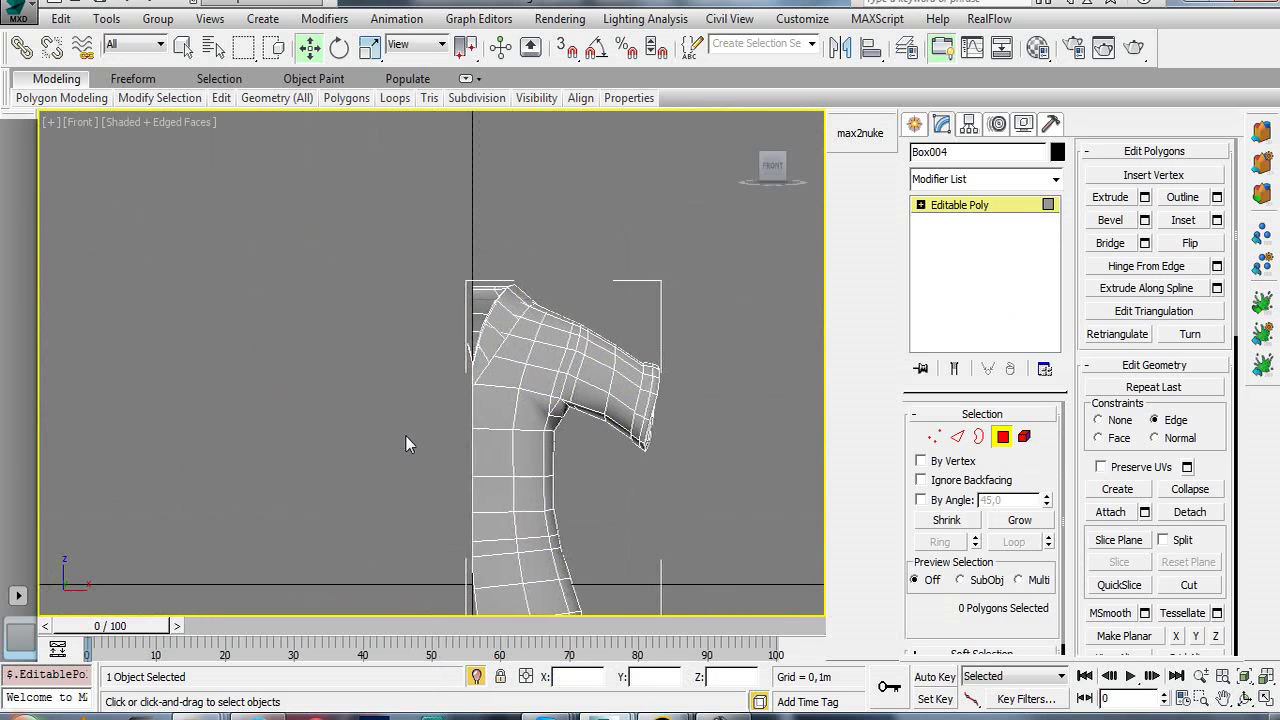
scroll(460, 420, up, 2)
scroll(500, 425, up, 2)
scroll(520, 340, up, 2)
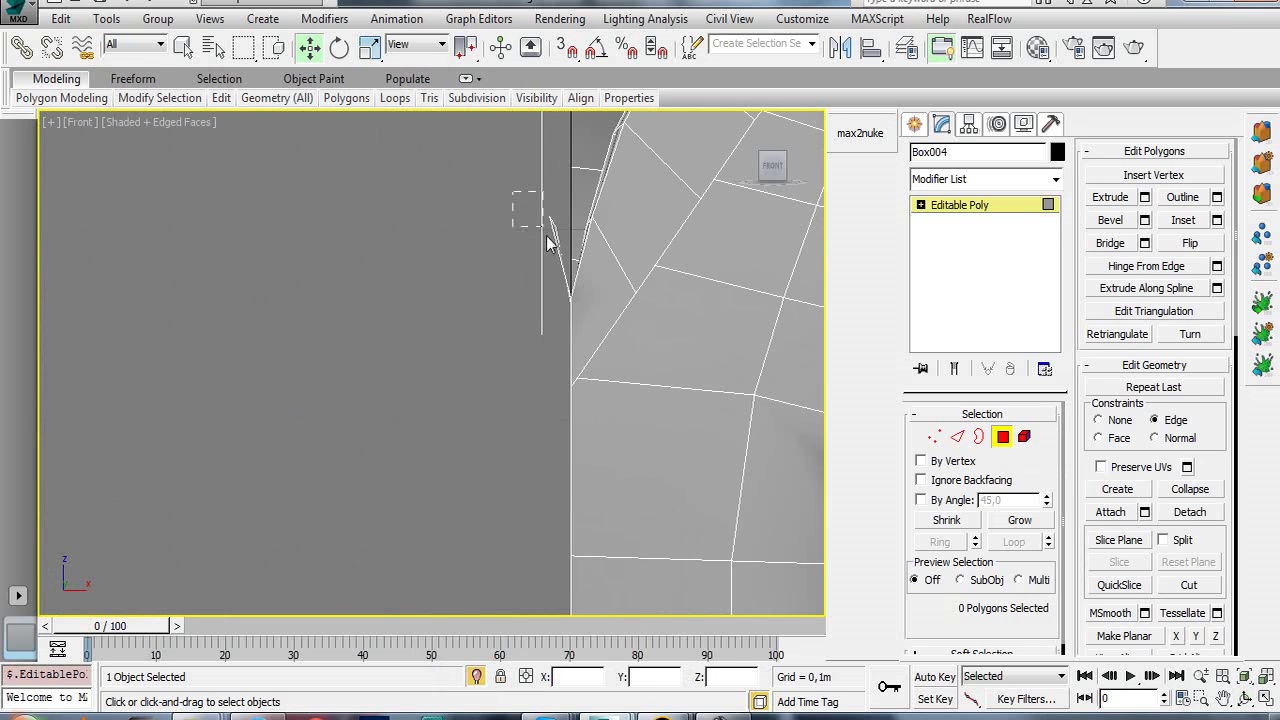
drag(562, 267, 551, 270)
click(548, 274)
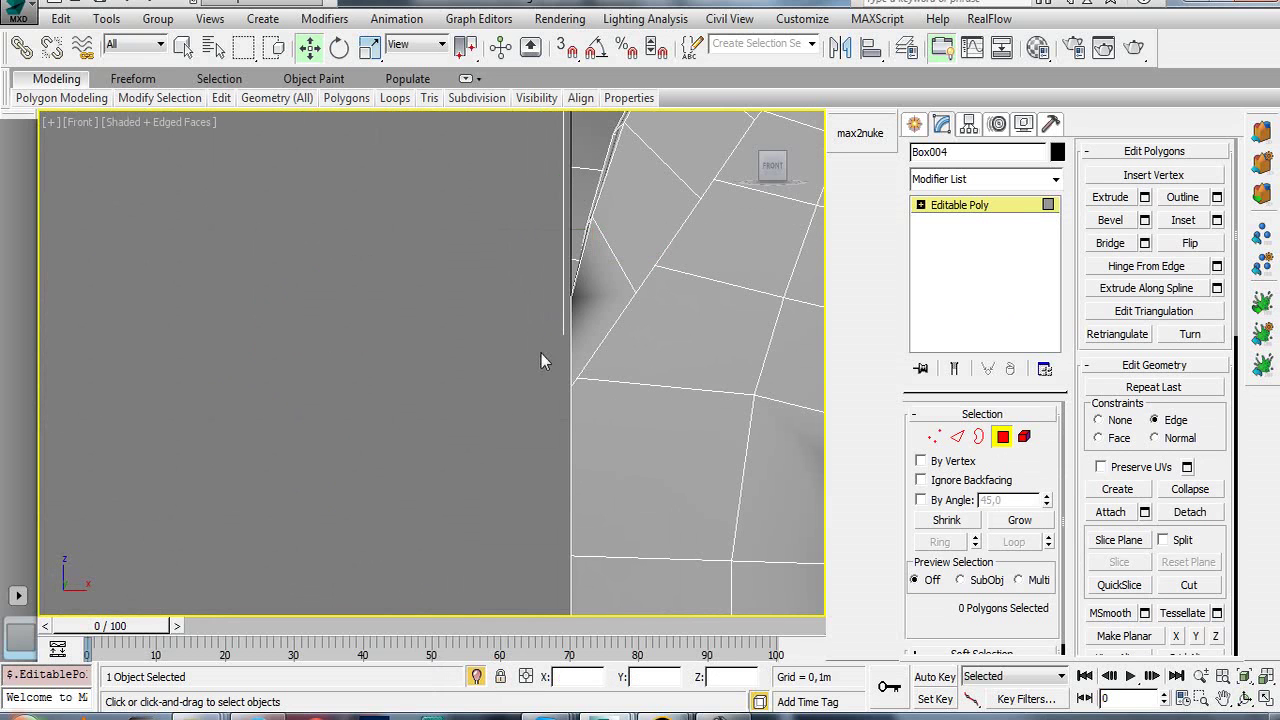
scroll(537, 370, down, 1)
scroll(537, 370, down, 1)
scroll(550, 380, down, 2)
middle_drag(551, 383, 551, 340)
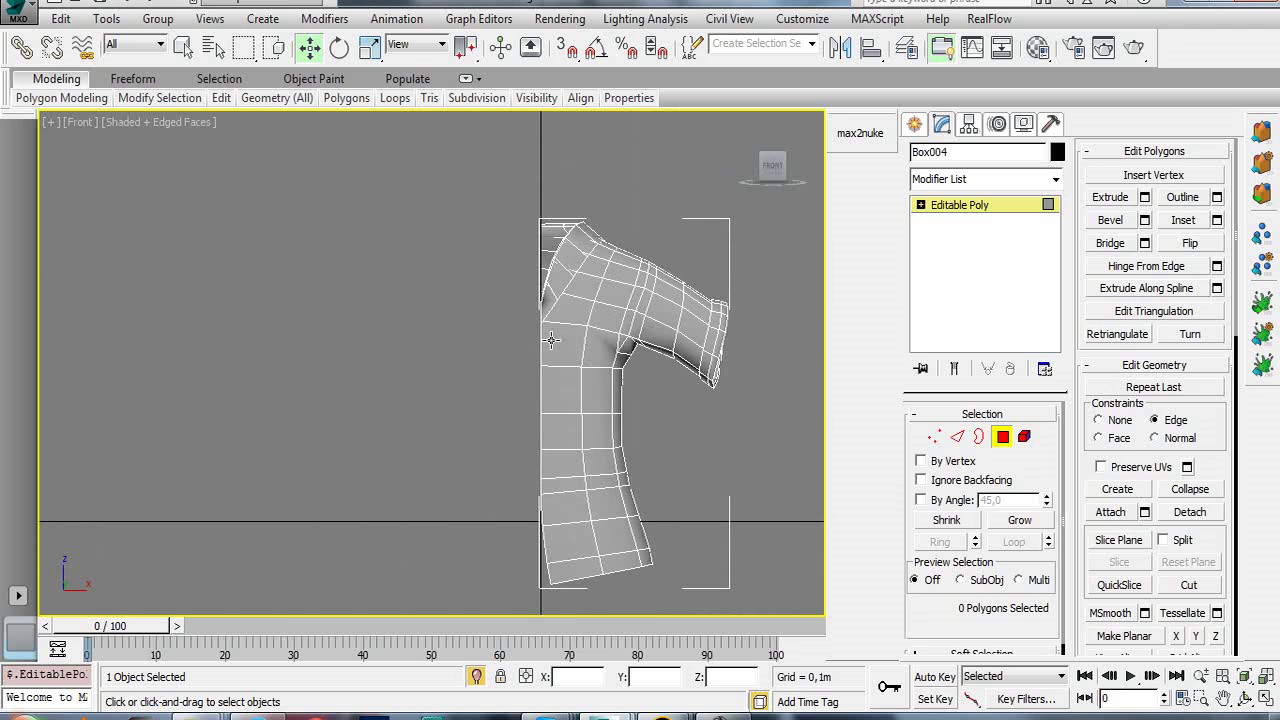
- Try a Symmetry modifier on Box004, then remove it from the stack
click(962, 210)
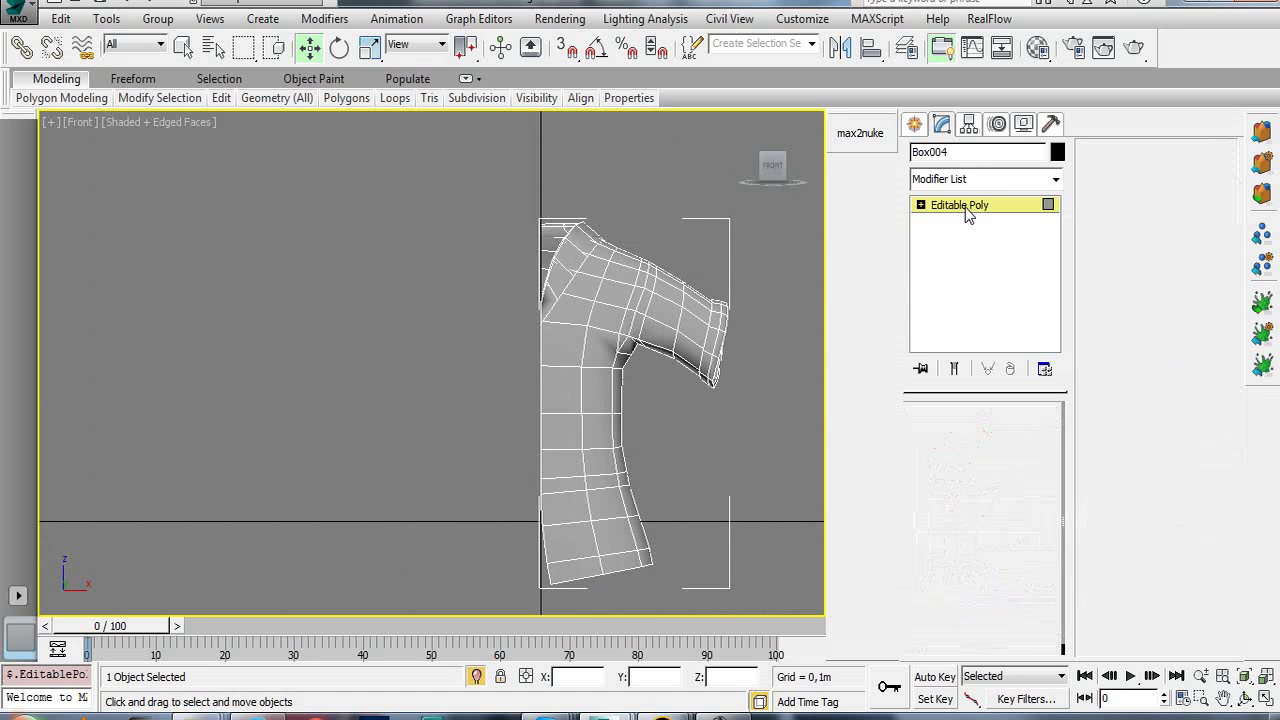
click(990, 182)
drag(1056, 215, 1057, 556)
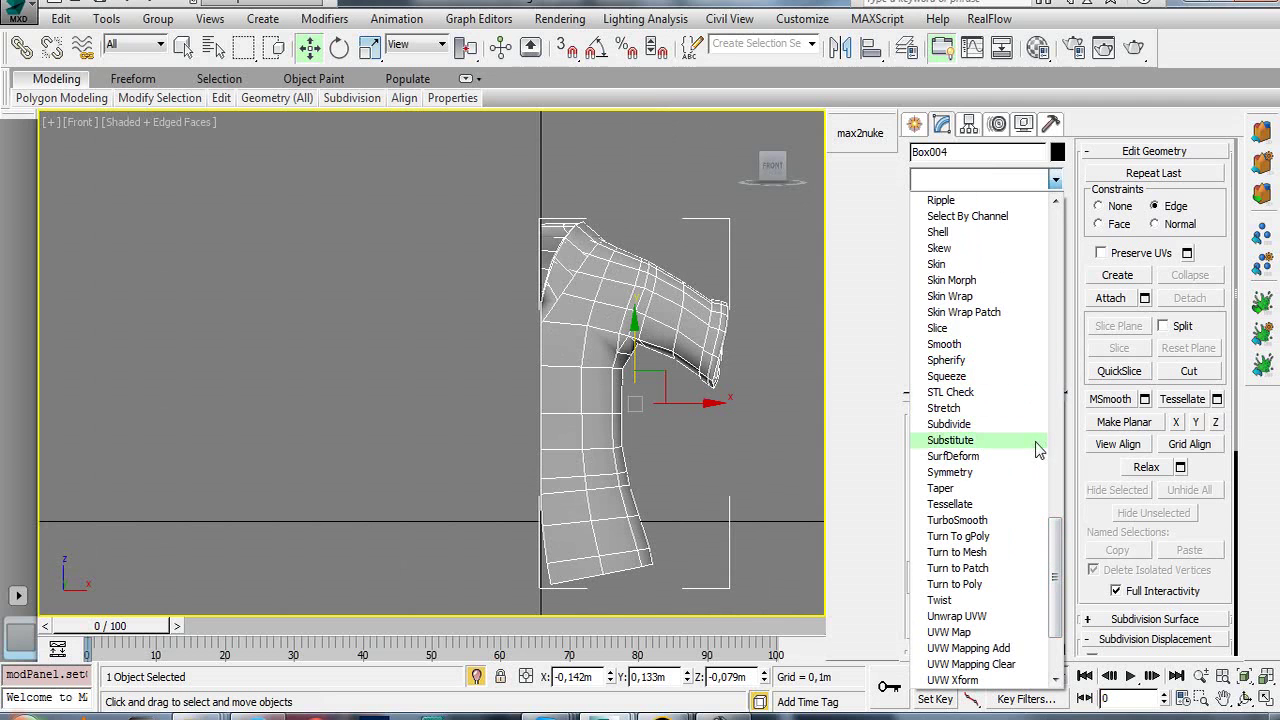
click(985, 472)
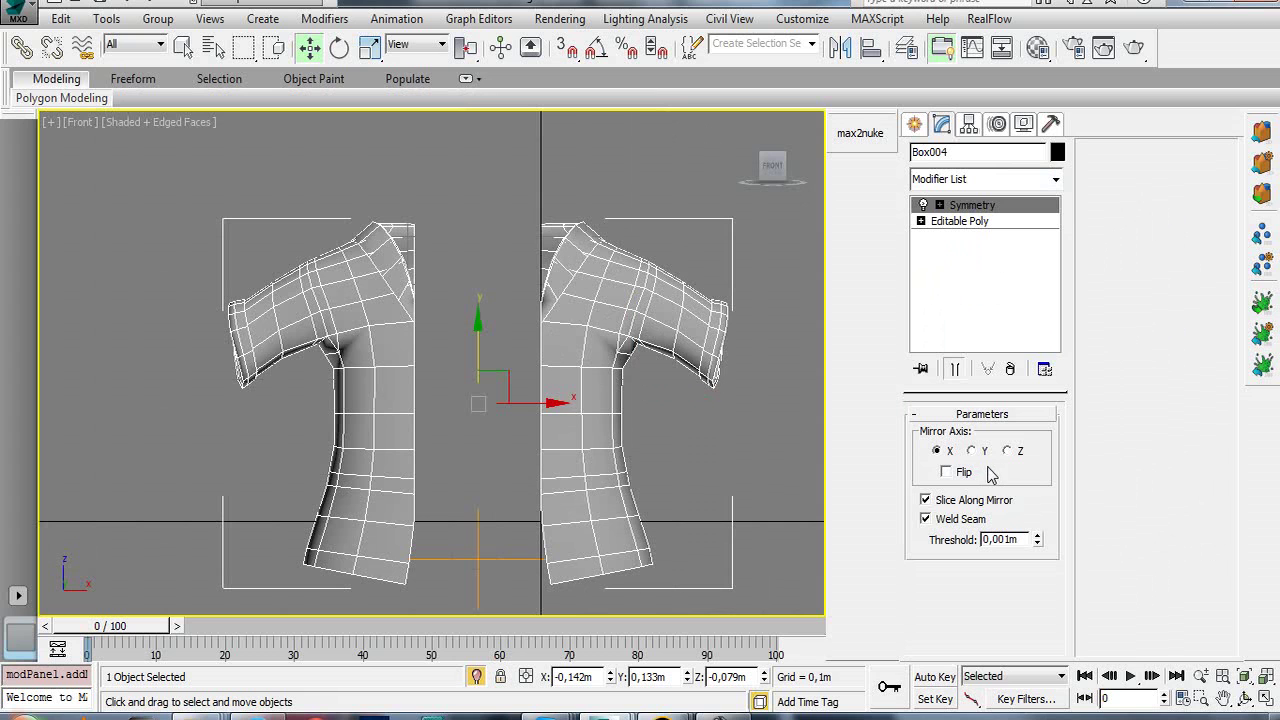
click(1012, 370)
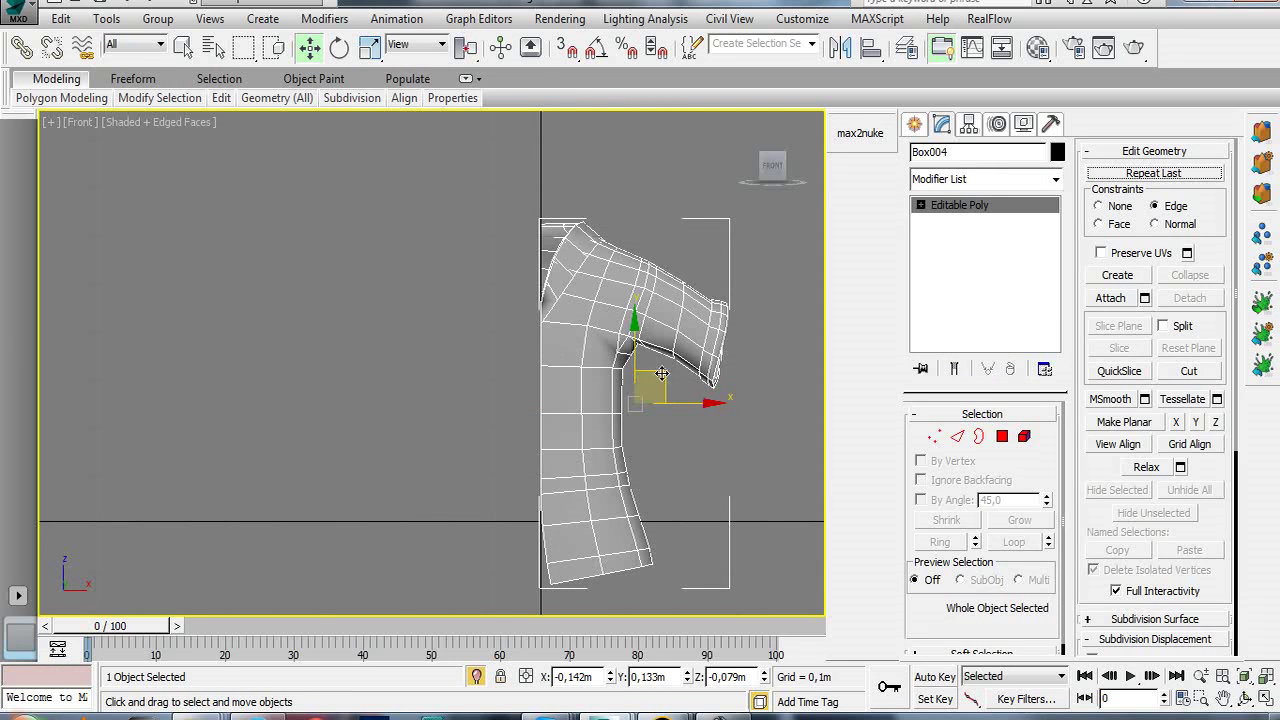
- Snap Box004's pivot onto a centre-seam vertex with Affect Pivot Only and 3D snapping
click(966, 126)
click(984, 252)
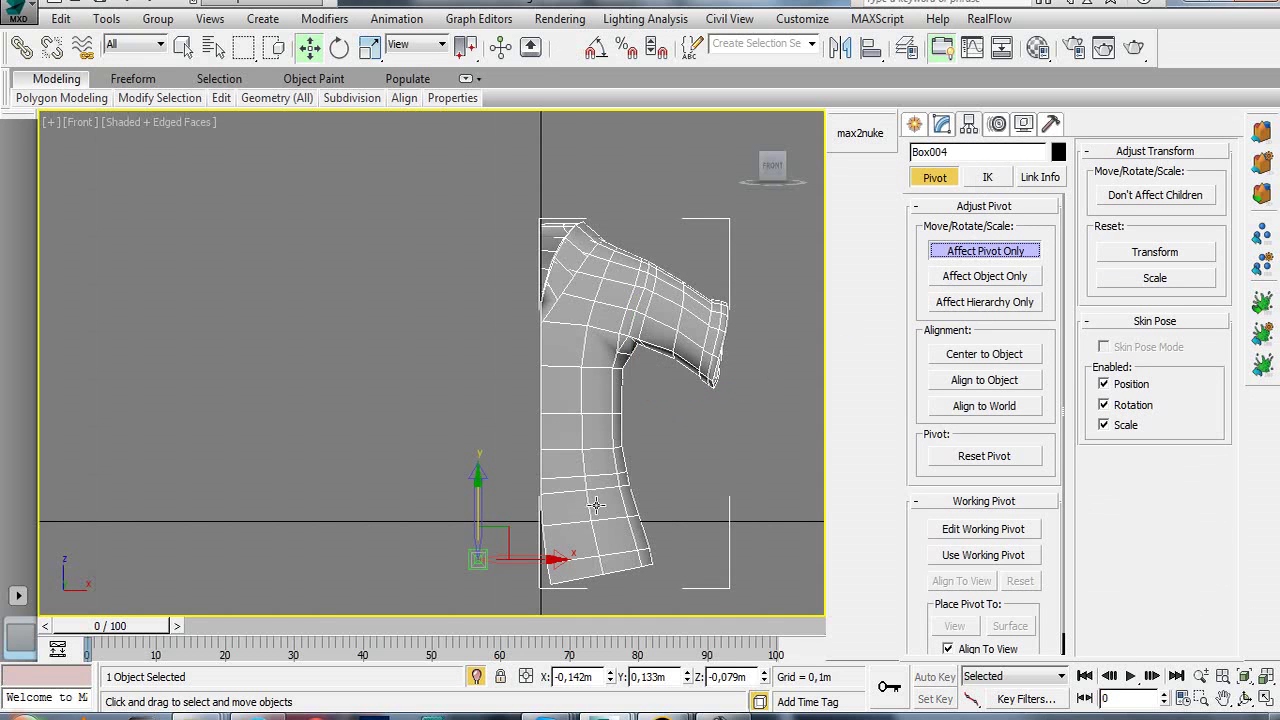
click(566, 50)
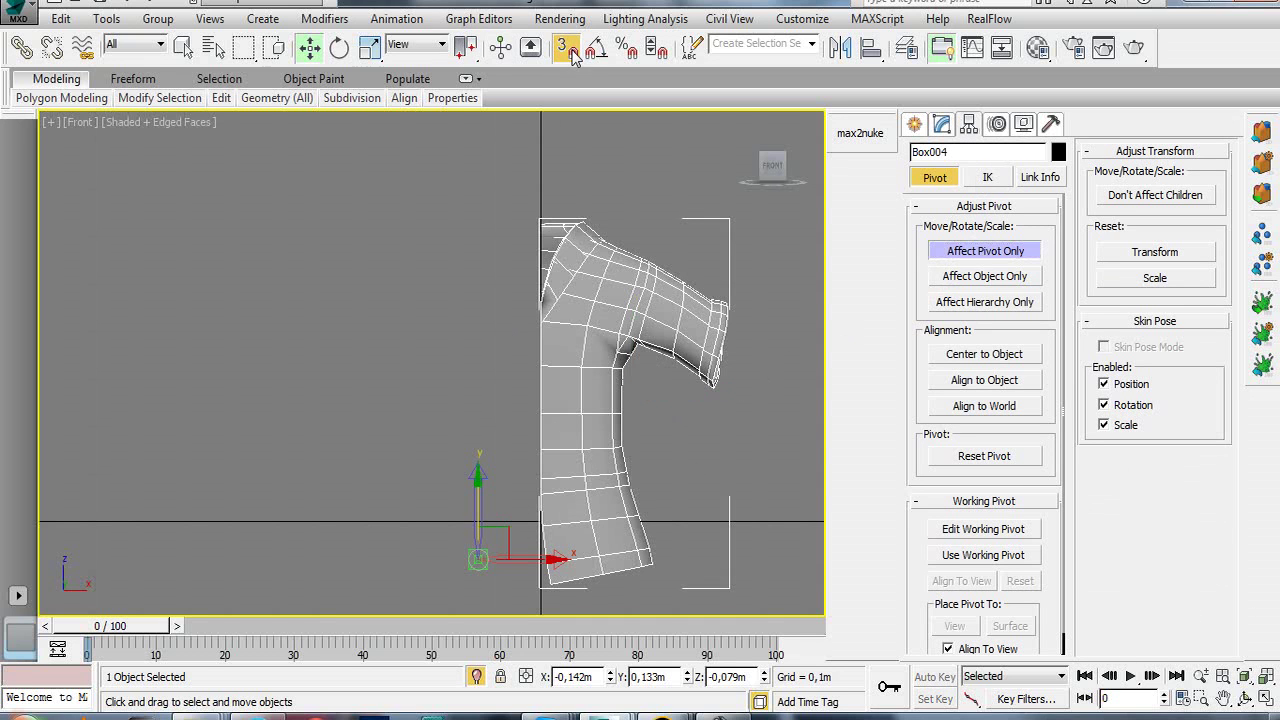
right_click(567, 50)
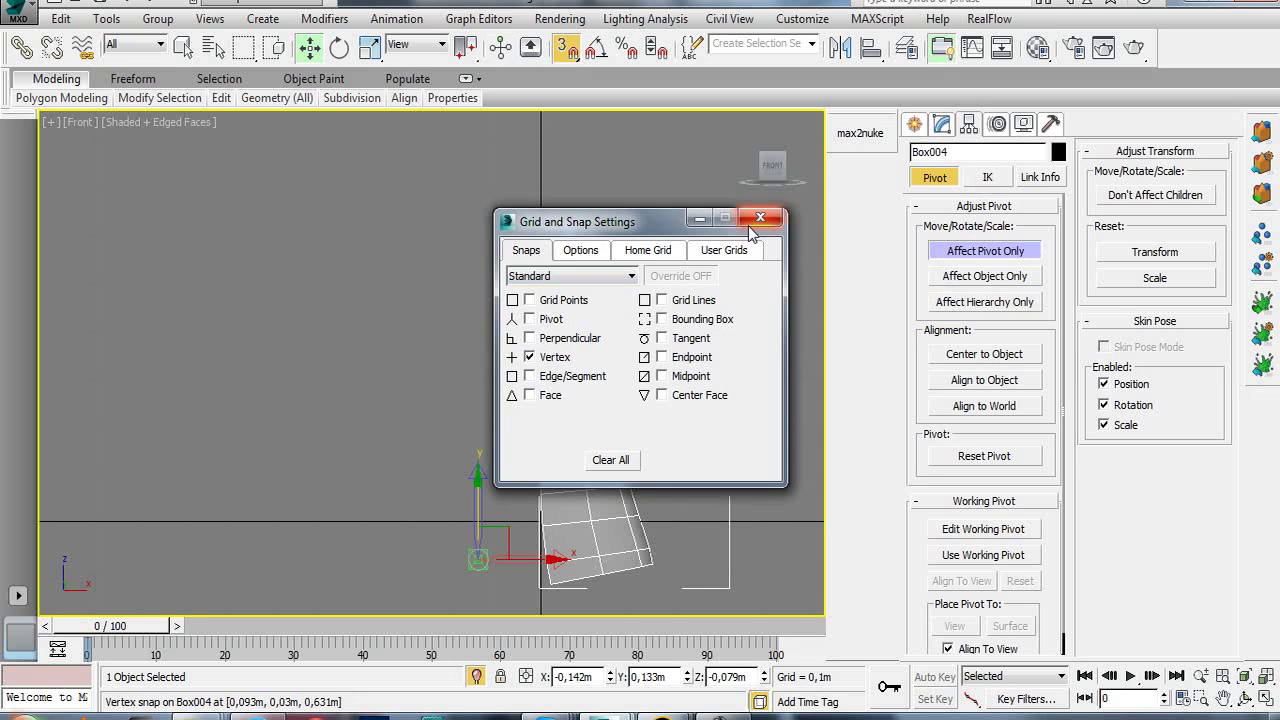
click(760, 217)
scroll(560, 400, up, 3)
middle_drag(450, 517, 393, 503)
drag(402, 511, 477, 313)
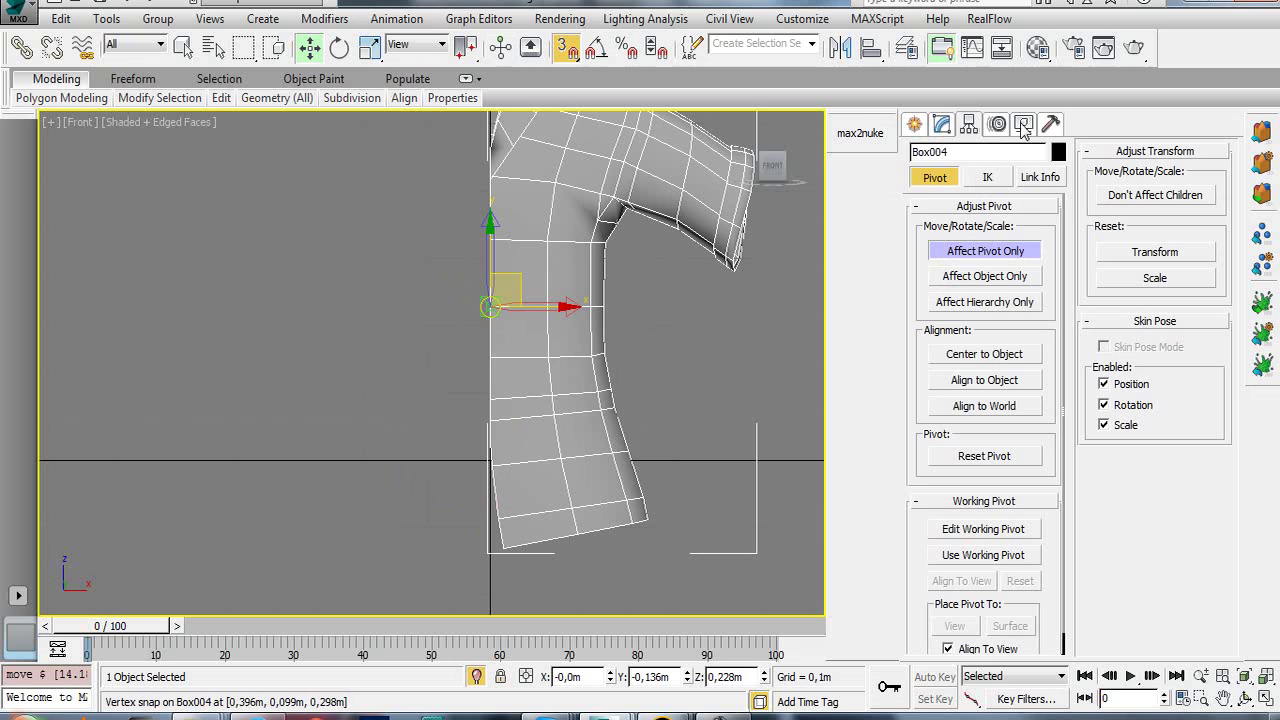
click(950, 252)
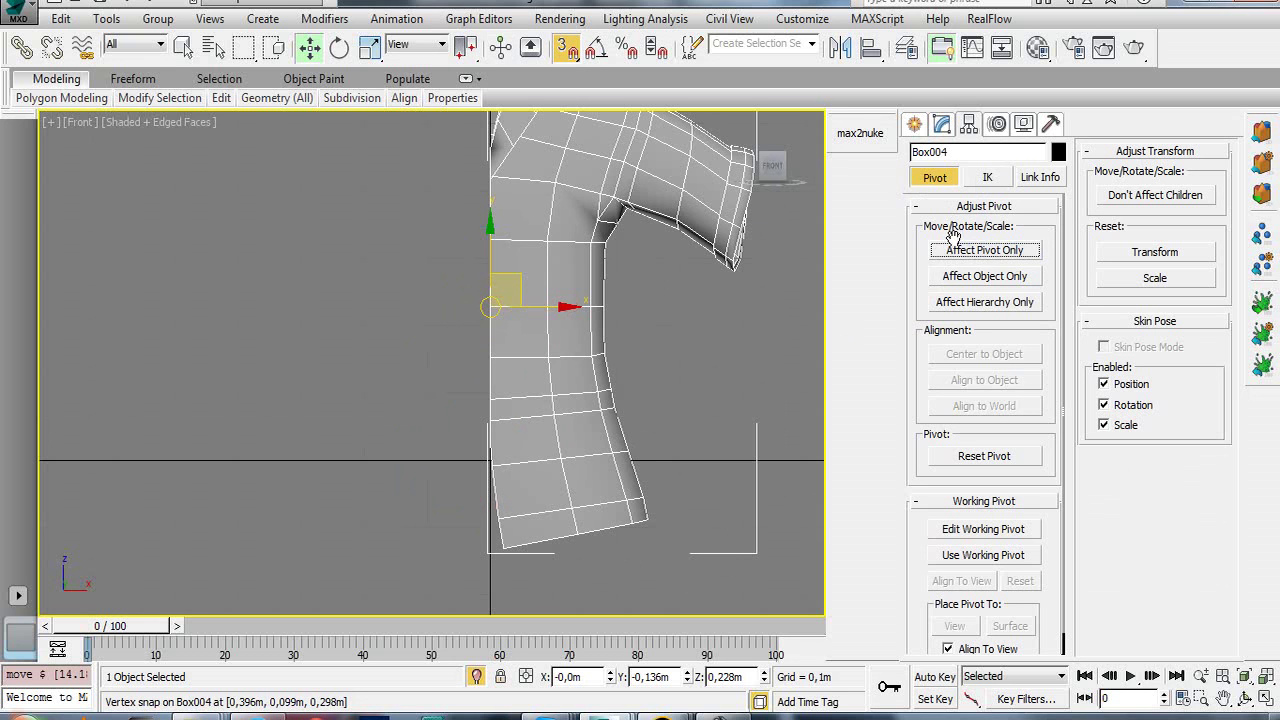
click(944, 126)
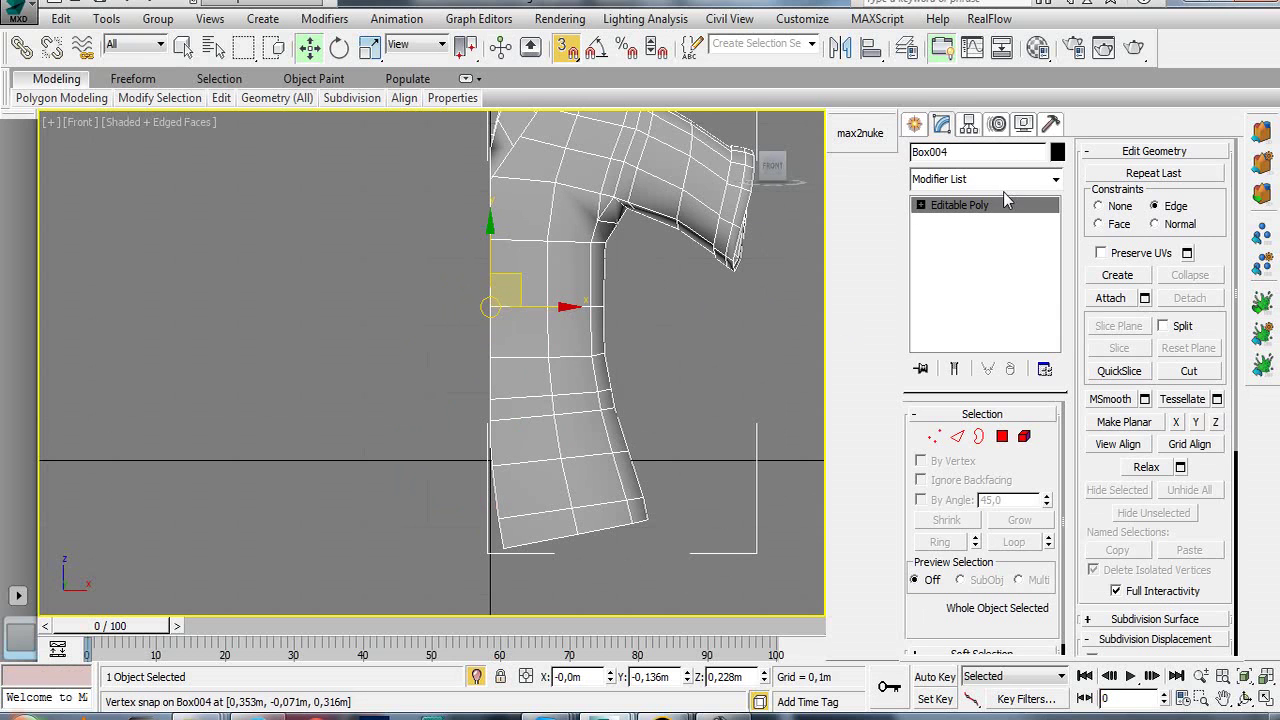
- Add a Symmetry modifier mirroring along X with the seam welded at 0,001m
click(1005, 180)
drag(1055, 250, 1058, 595)
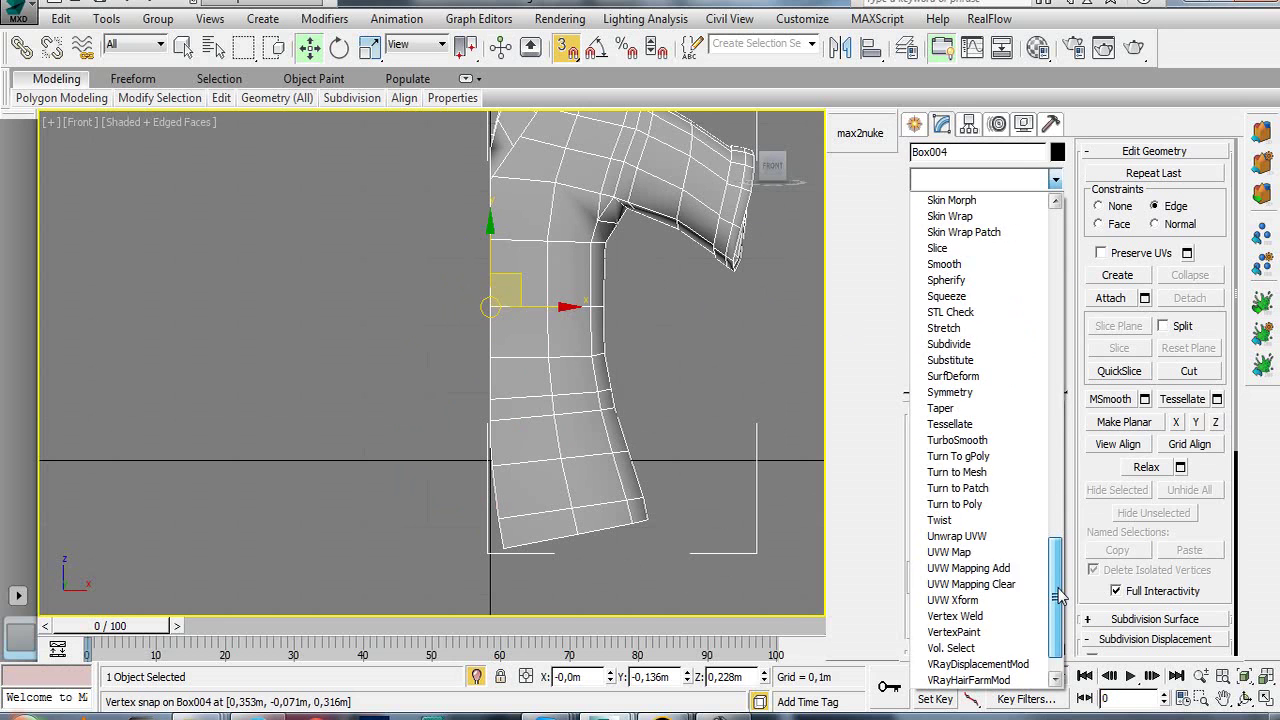
click(971, 460)
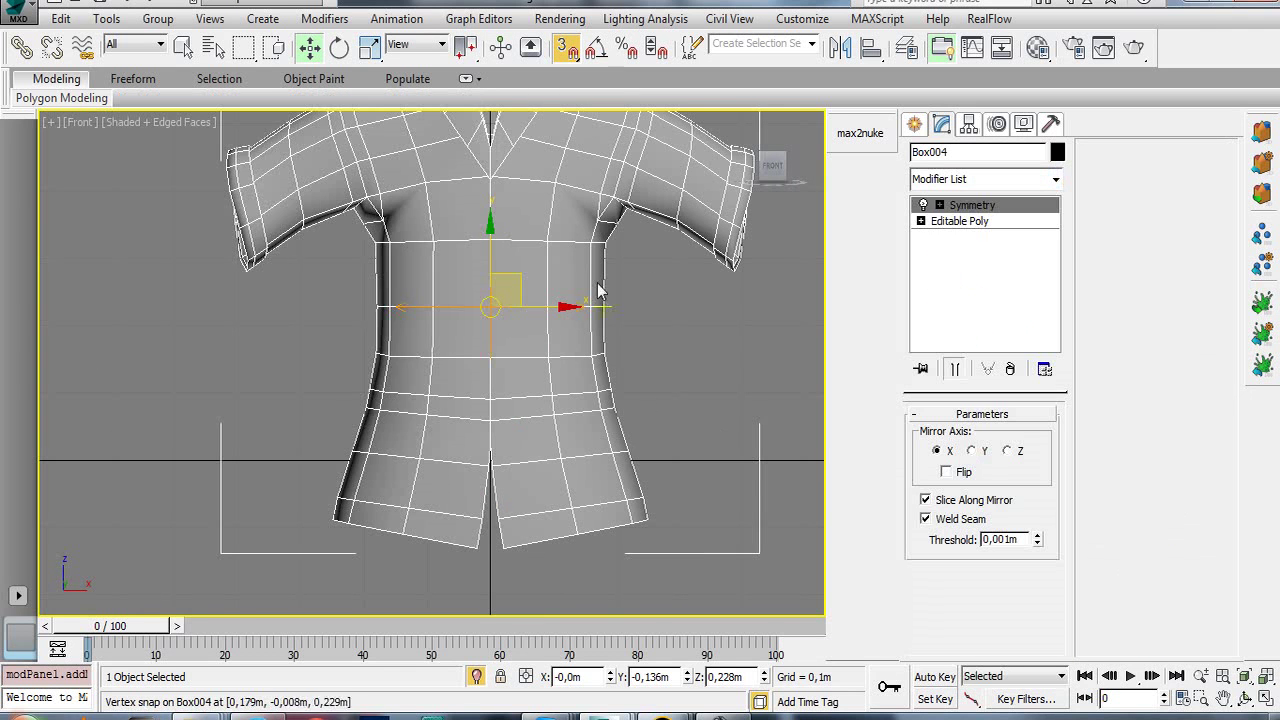
middle_drag(598, 290, 617, 416)
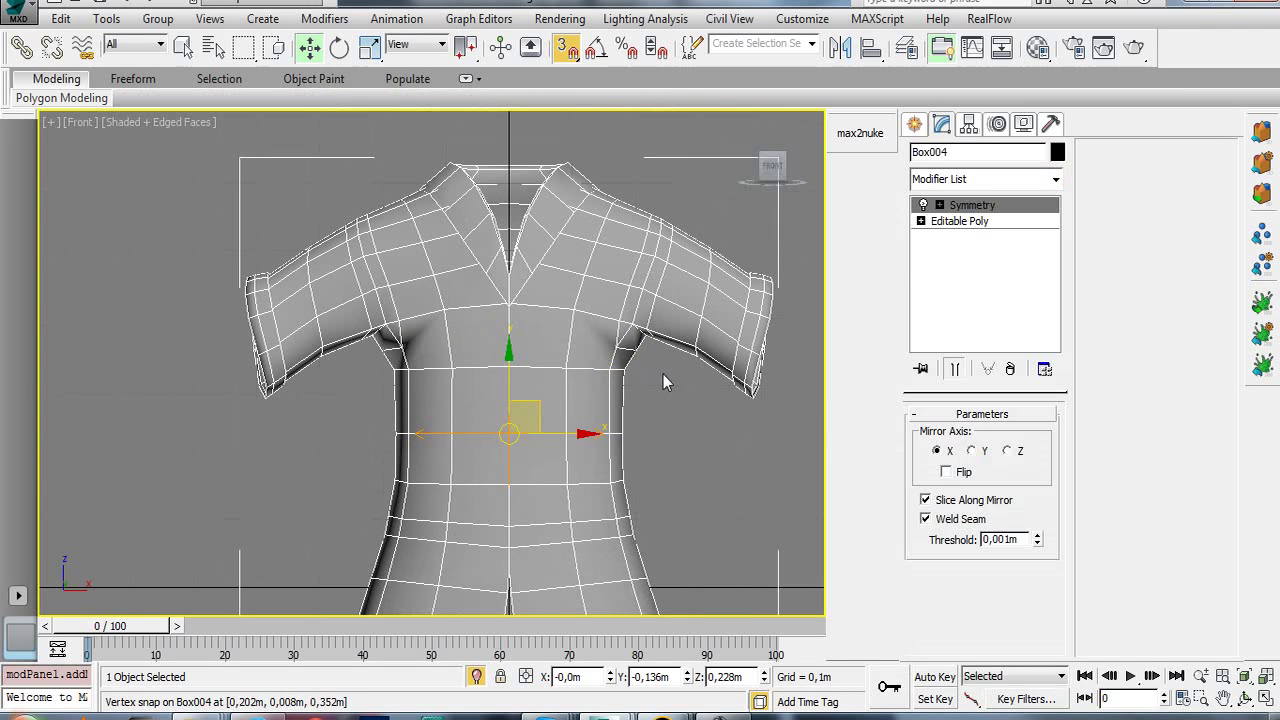
key(p)
scroll(663, 380, down, 2)
- Orbit around the mirrored shirt to inspect it from above and the side
mouse_move(663, 380)
alt+middle_down()
mouse_move(532, 325)
mouse_move(523, 355)
mouse_move(662, 371)
mouse_move(532, 370)
mouse_move(354, 294)
alt+middle_up()
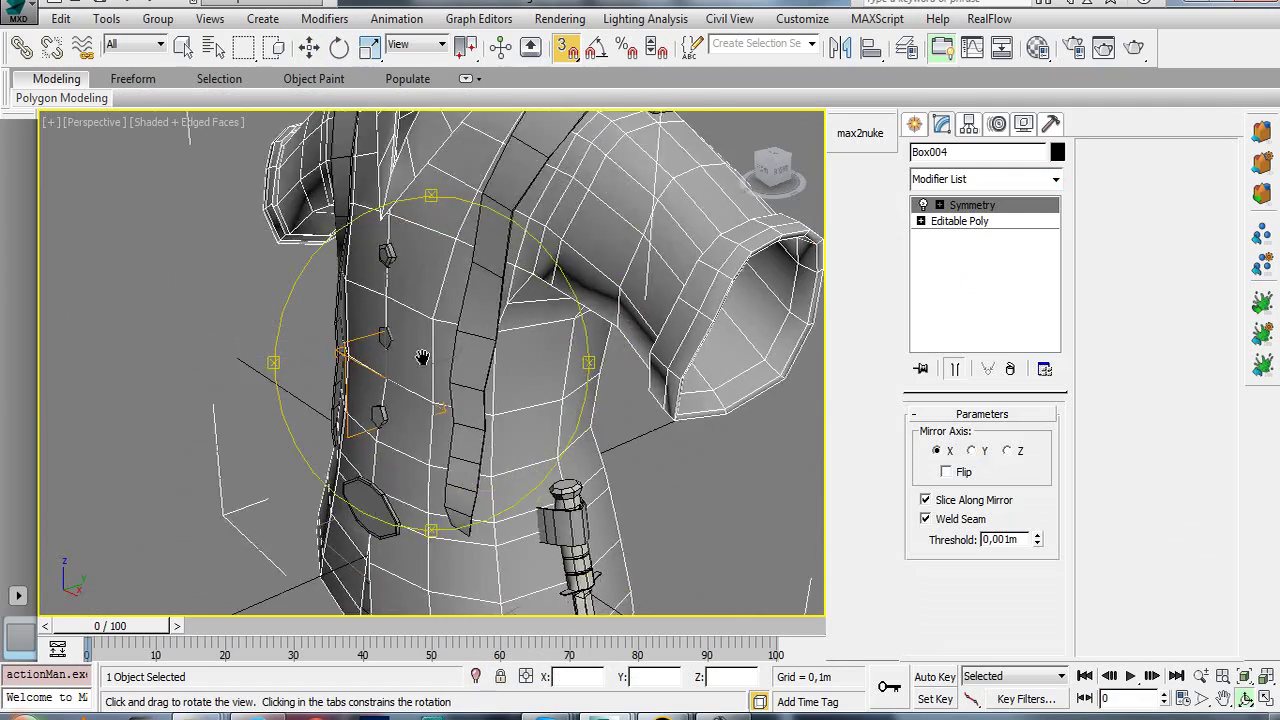
alt+middle_drag(600, 400, 516, 404)
mouse_move(516, 404)
mouse_down()
mouse_move(612, 386)
mouse_move(530, 268)
mouse_move(455, 400)
mouse_move(362, 352)
mouse_move(373, 366)
mouse_move(420, 330)
mouse_up()
key(w)
click(537, 370)
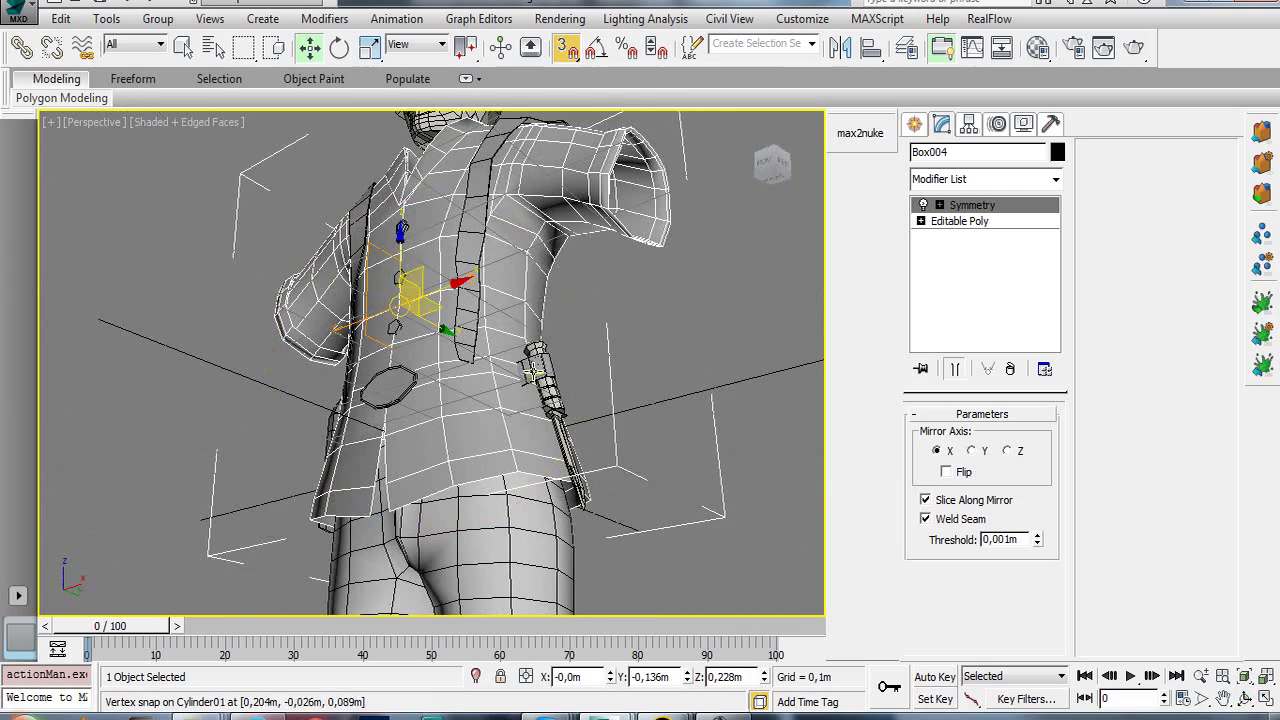
key(ctrl+r)
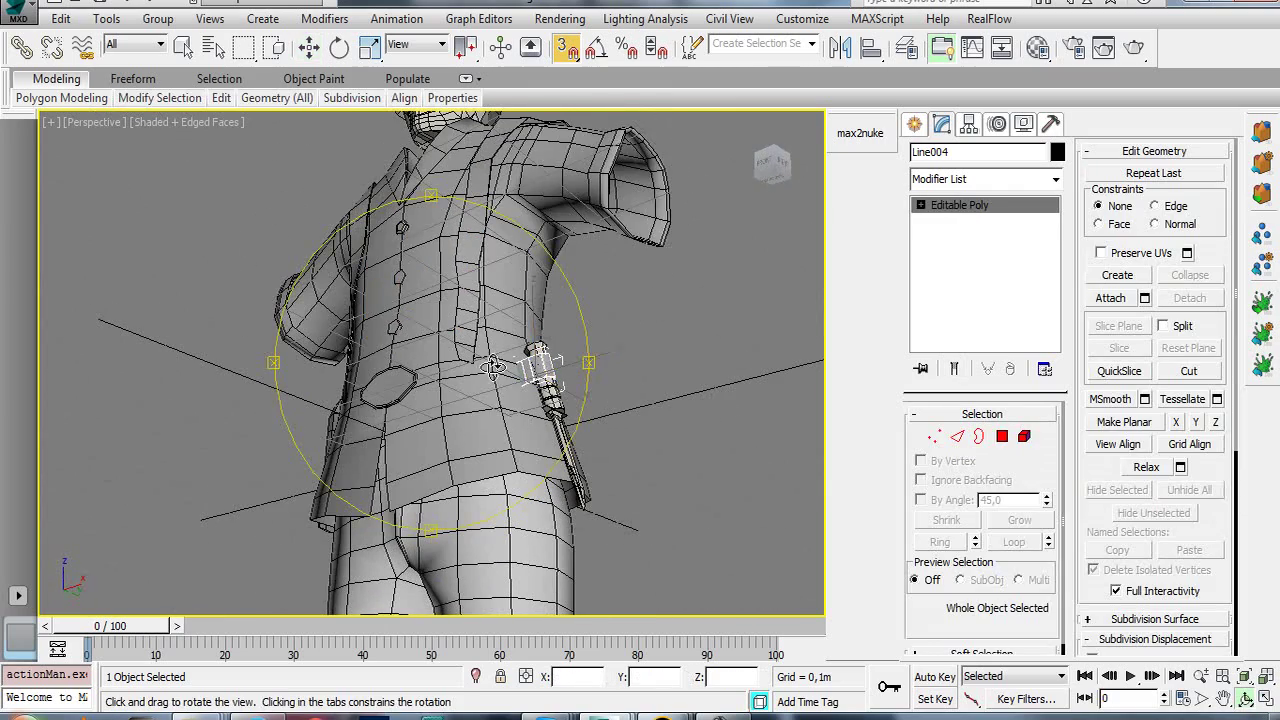
drag(493, 367, 434, 416)
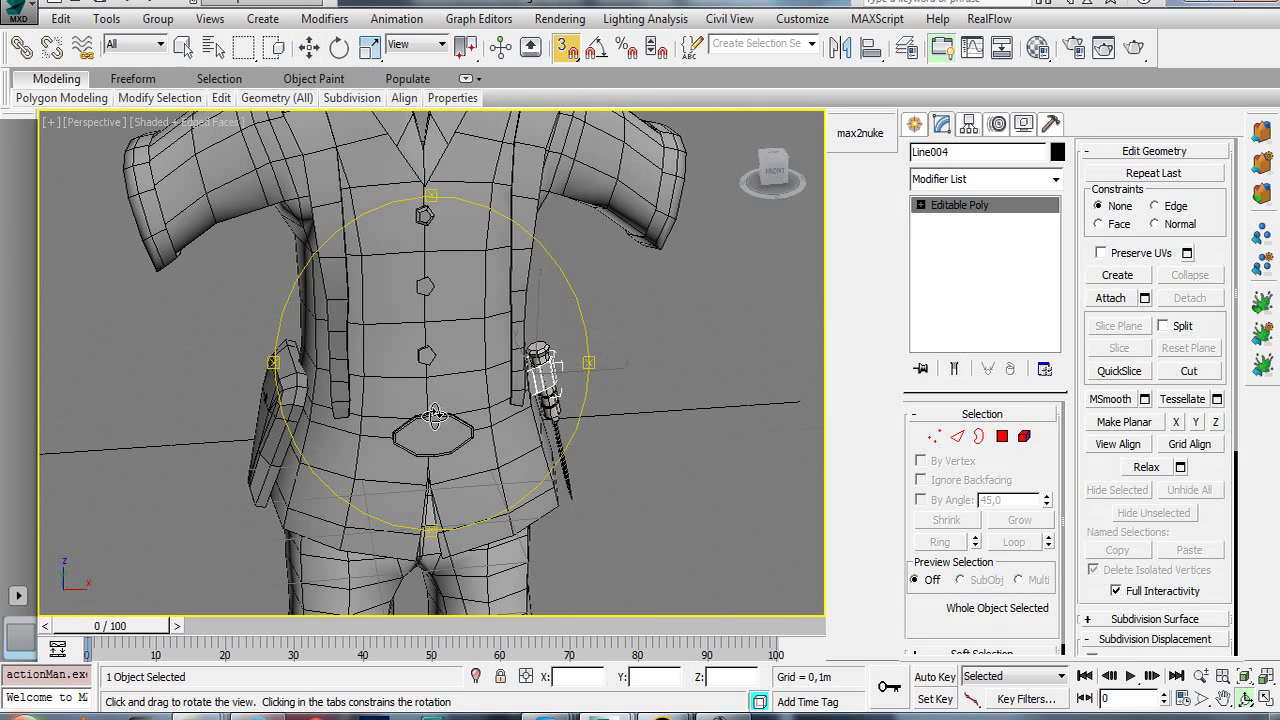
- Enable See-Through for Box004 in its Object Properties
key(w)
click(472, 366)
right_click(476, 372)
click(480, 478)
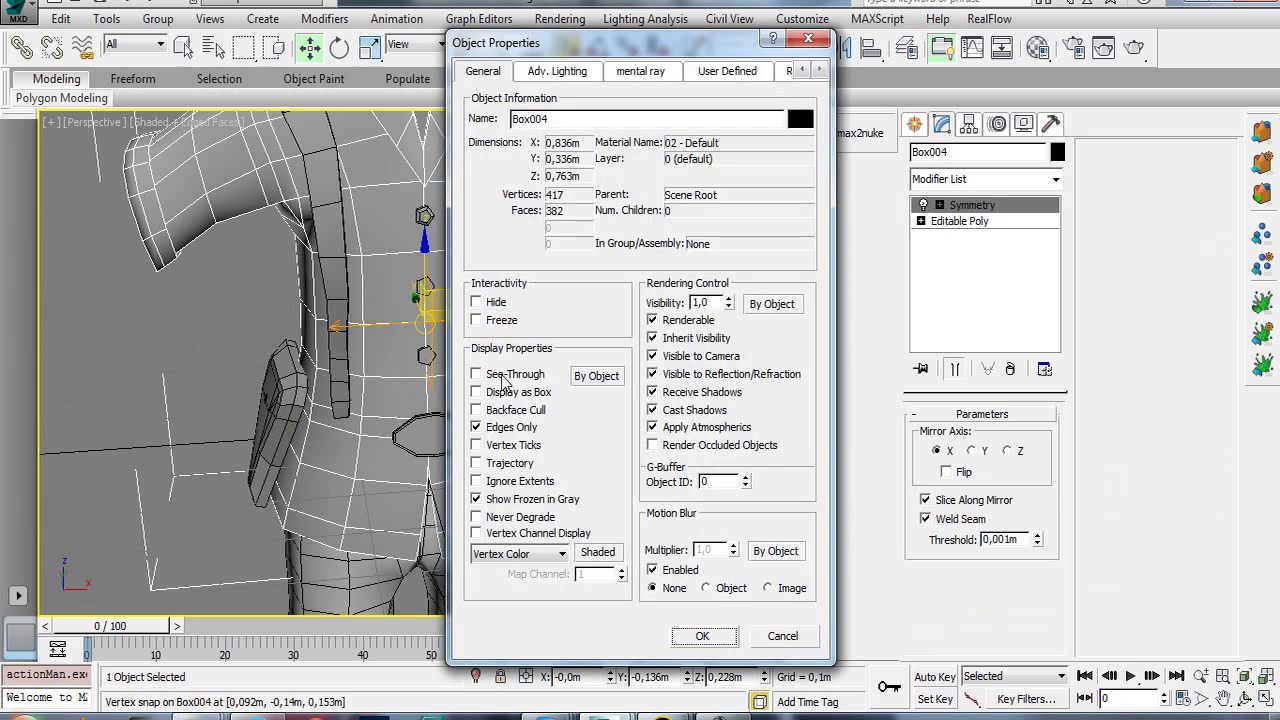
click(702, 636)
key(ctrl+r)
mouse_move(430, 385)
mouse_down()
mouse_move(415, 355)
mouse_move(380, 363)
mouse_move(523, 391)
mouse_move(519, 428)
mouse_move(506, 371)
mouse_move(583, 387)
mouse_up()
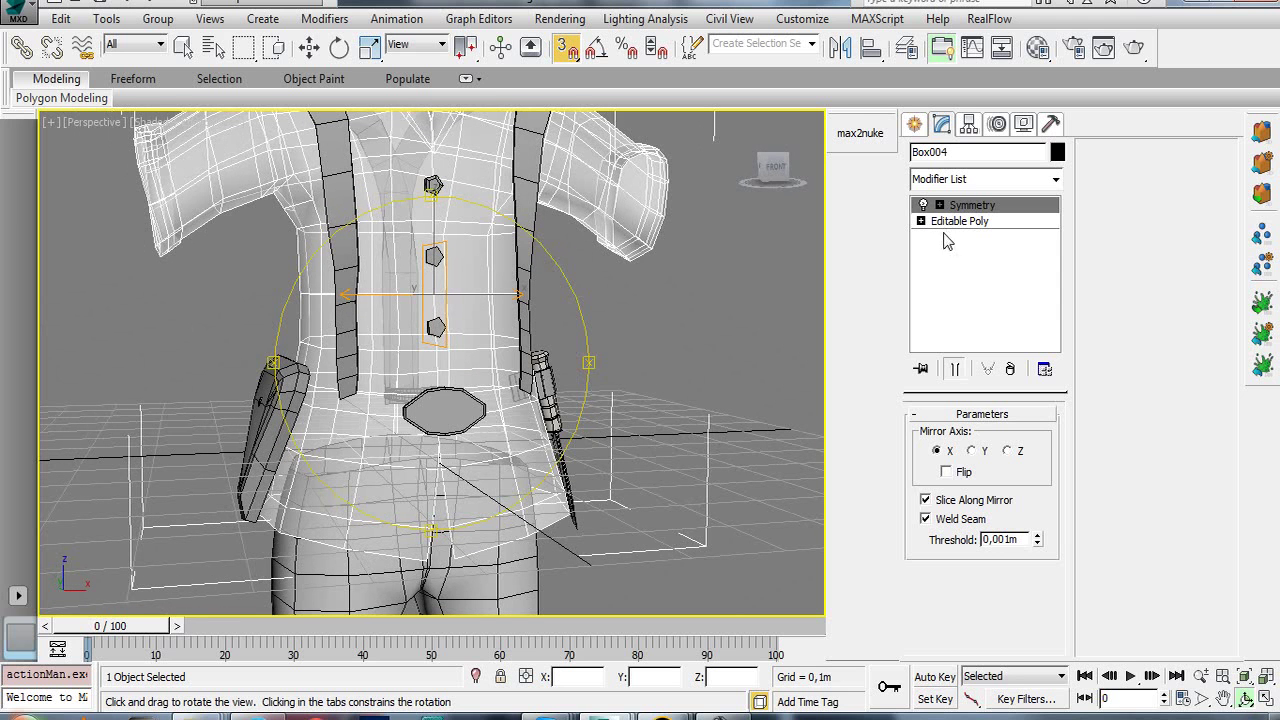
- Hold a copy of the soldier scene, then collapse the torso's modifier stack
click(60, 18)
click(60, 94)
click(92, 101)
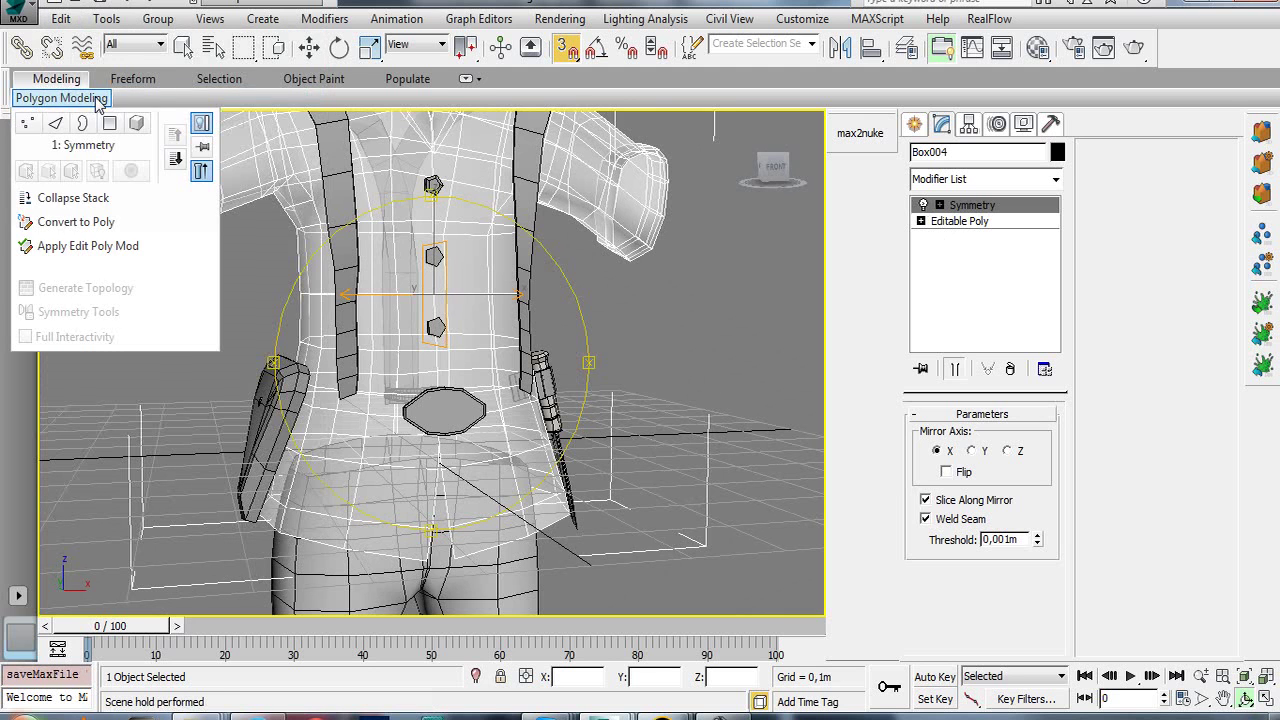
key(ctrl+z)
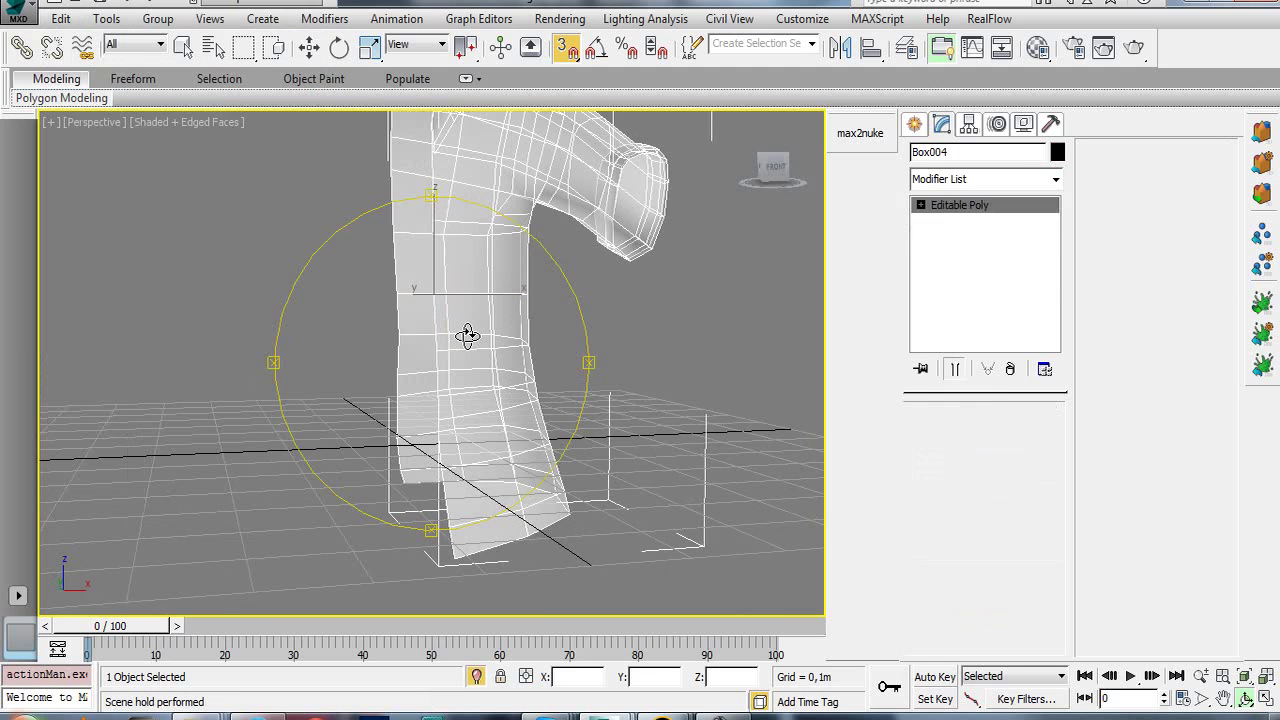
key(ctrl+z)
key(ctrl+z)
key(ctrl+z)
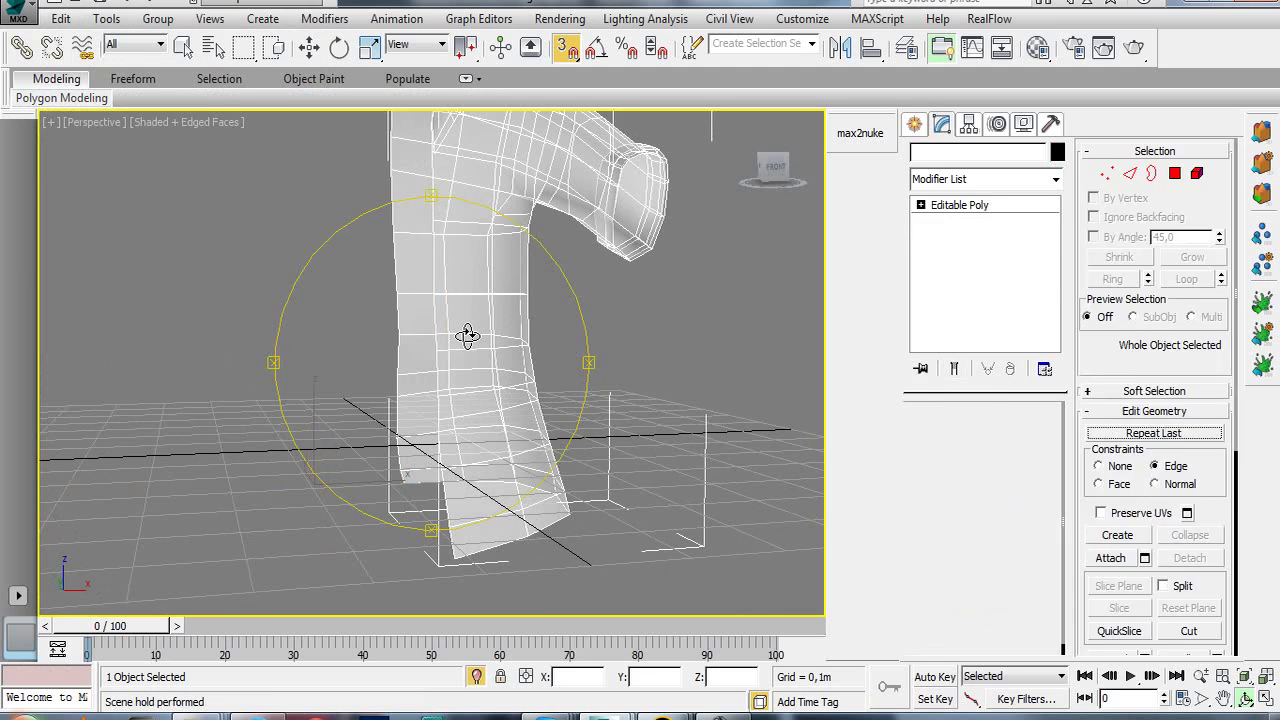
key(ctrl+z)
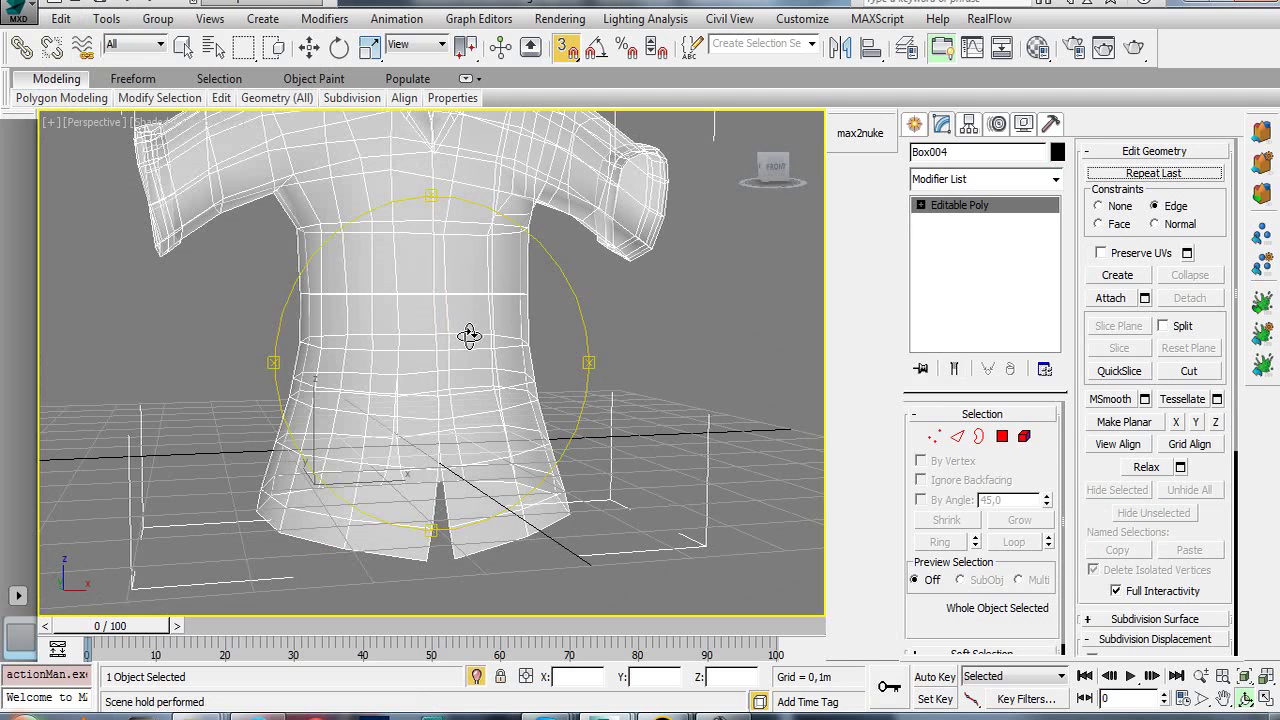
click(477, 679)
- Turn off See-Through for the torso in its Object Properties, back in shaded view
mouse_move(460, 604)
mouse_down()
mouse_move(439, 418)
mouse_move(475, 403)
mouse_up()
key(F3)
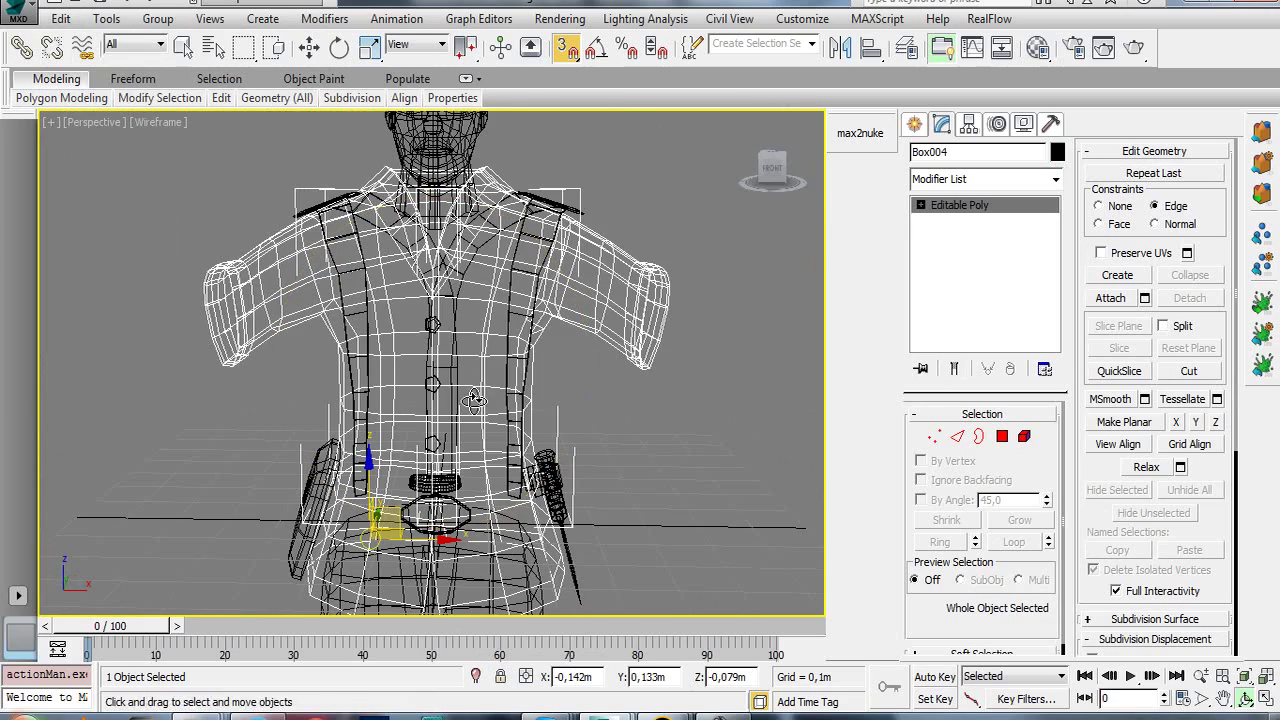
right_click(477, 403)
right_click(493, 407)
click(548, 526)
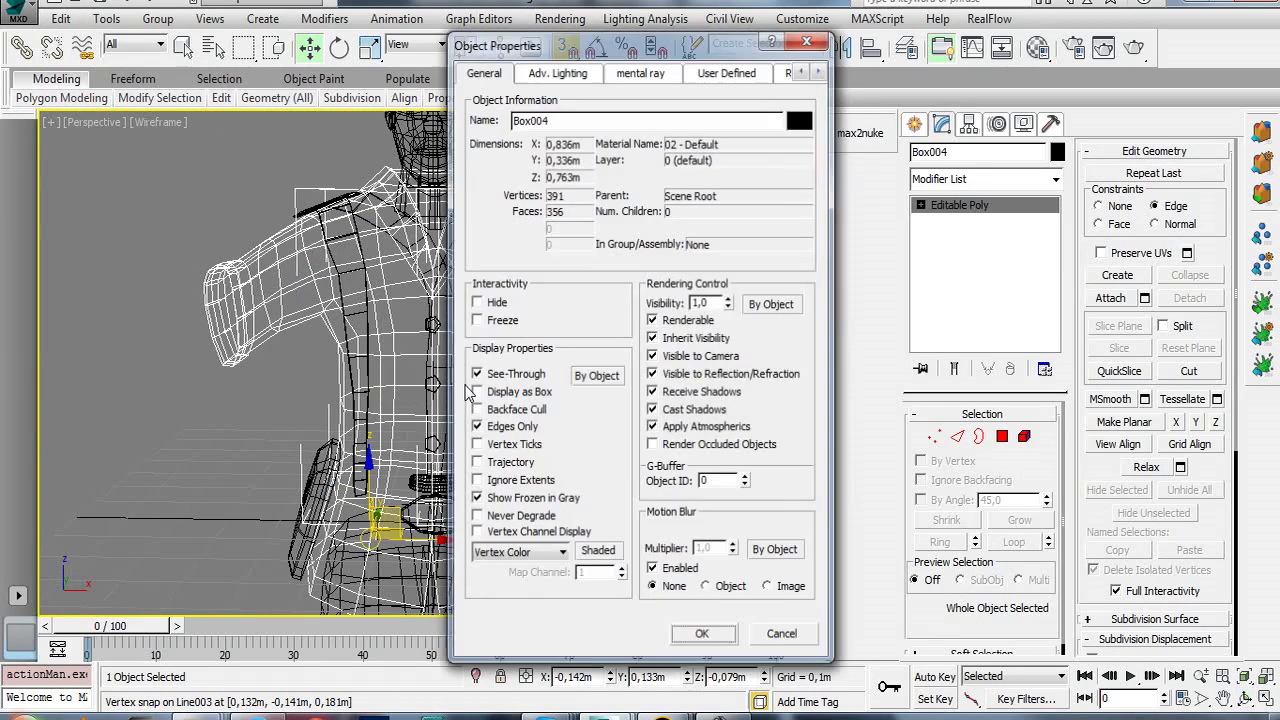
click(731, 640)
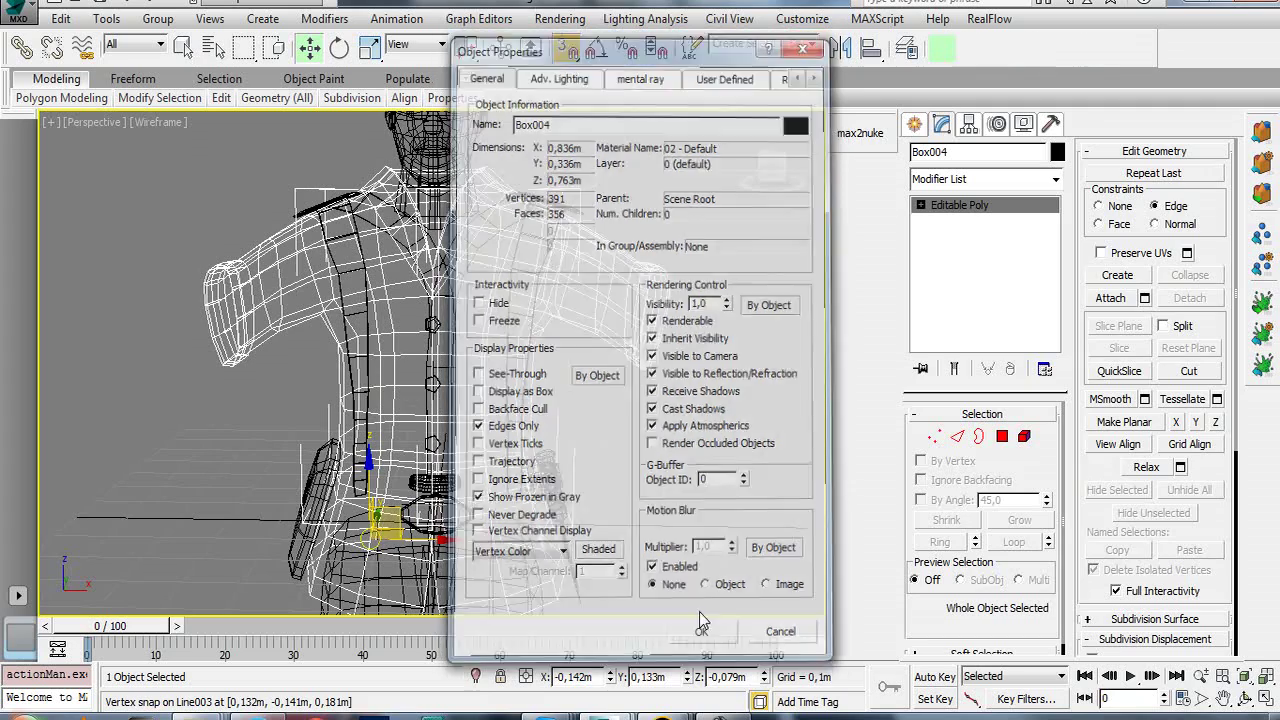
key(F3)
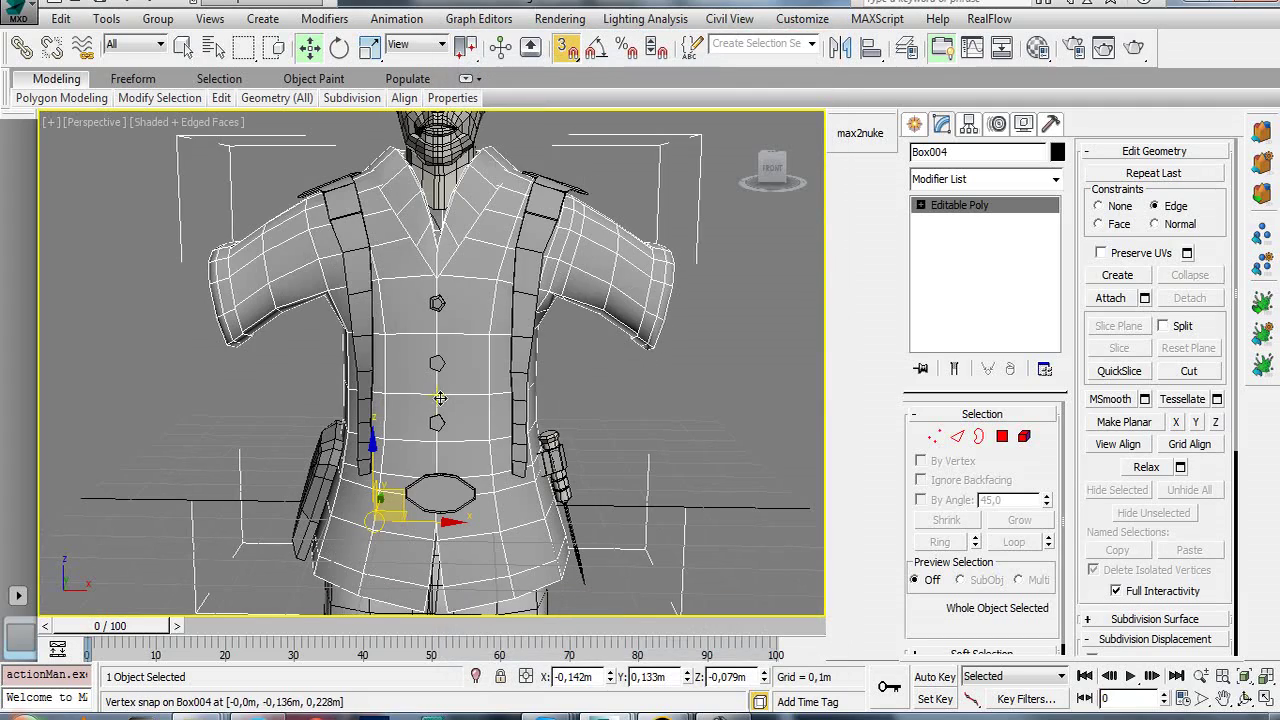
- Orbit and zoom around the soldier to inspect the torso from back and front
key(ctrl+r)
mouse_move(440, 398)
mouse_down()
mouse_move(157, 362)
mouse_move(468, 402)
mouse_move(622, 403)
mouse_move(492, 427)
mouse_up()
scroll(478, 420, down, 5)
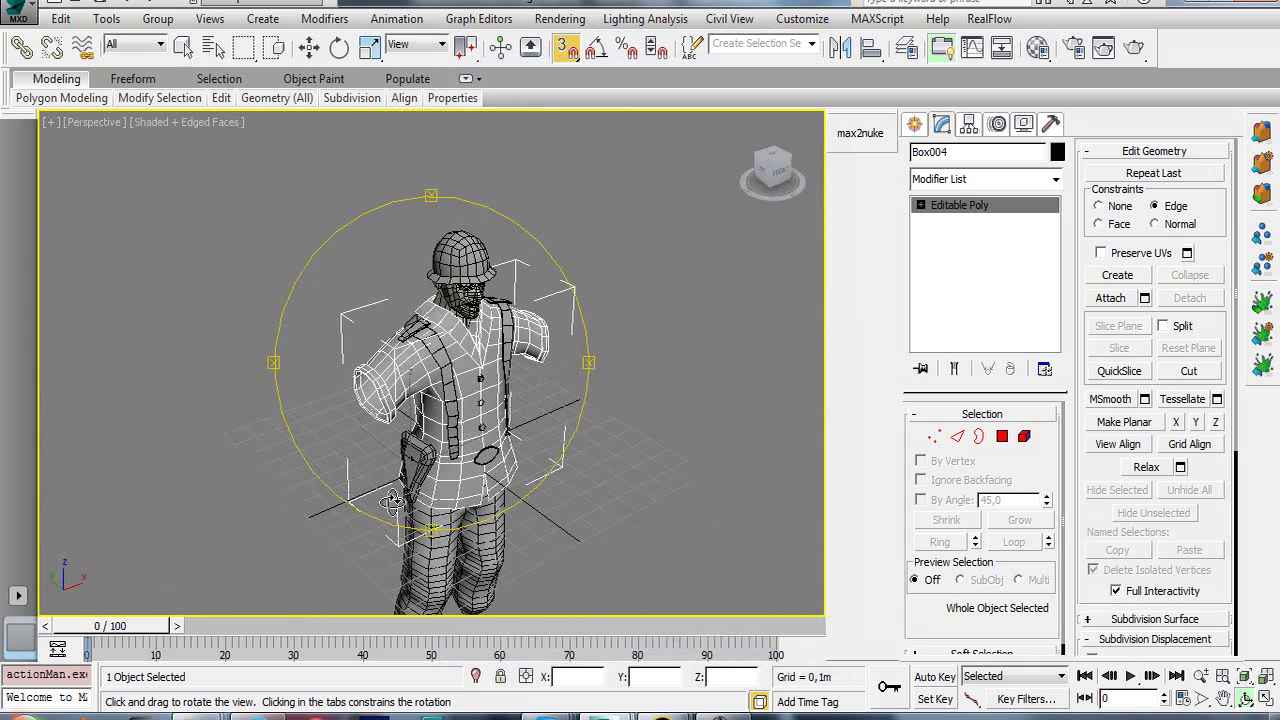
mouse_move(476, 430)
mouse_down()
mouse_move(608, 514)
mouse_move(594, 351)
mouse_move(371, 422)
mouse_up()
mouse_move(486, 403)
mouse_down()
mouse_move(476, 432)
mouse_move(341, 363)
mouse_up()
scroll(476, 432, up, 3)
scroll(476, 432, up, 2)
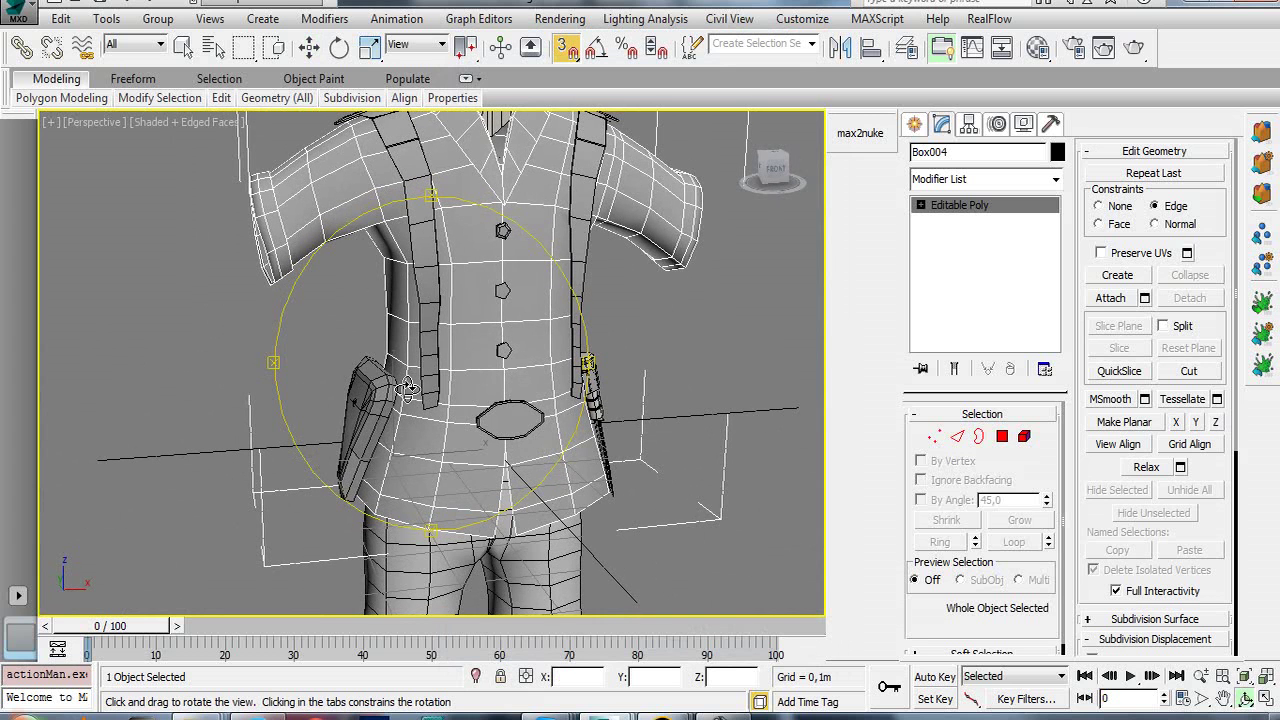
drag(487, 320, 457, 396)
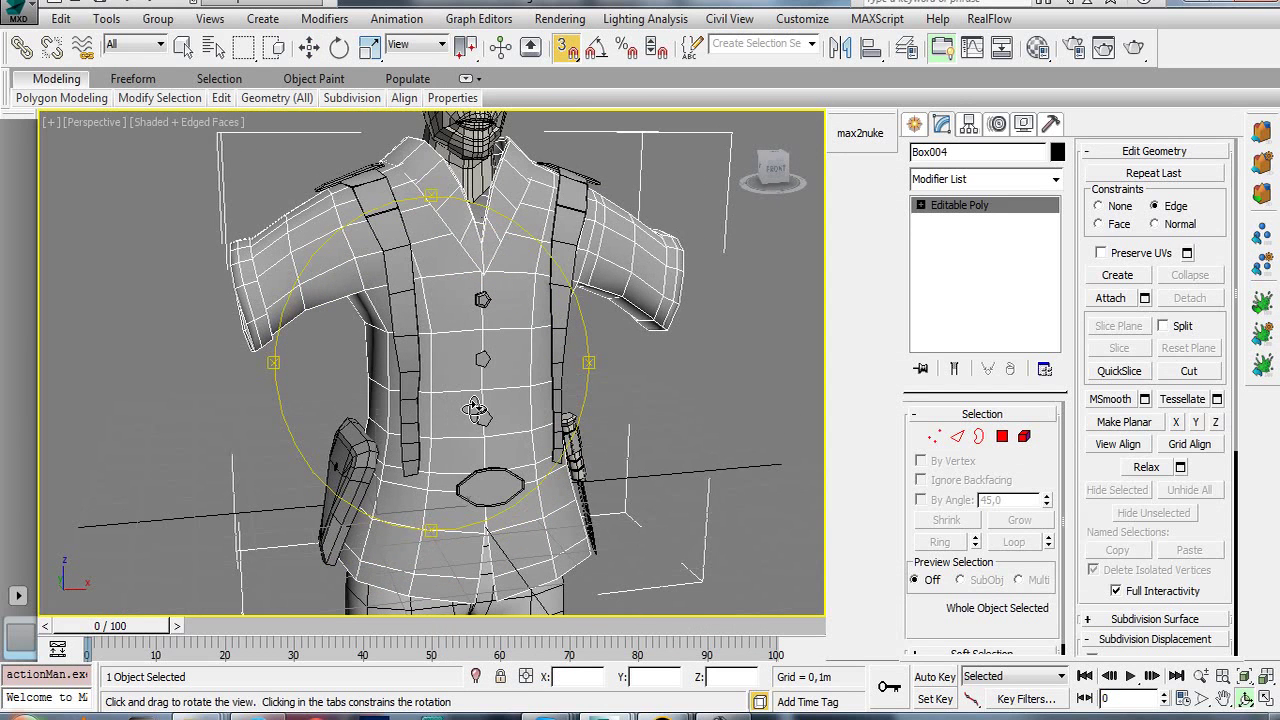
drag(546, 345, 506, 347)
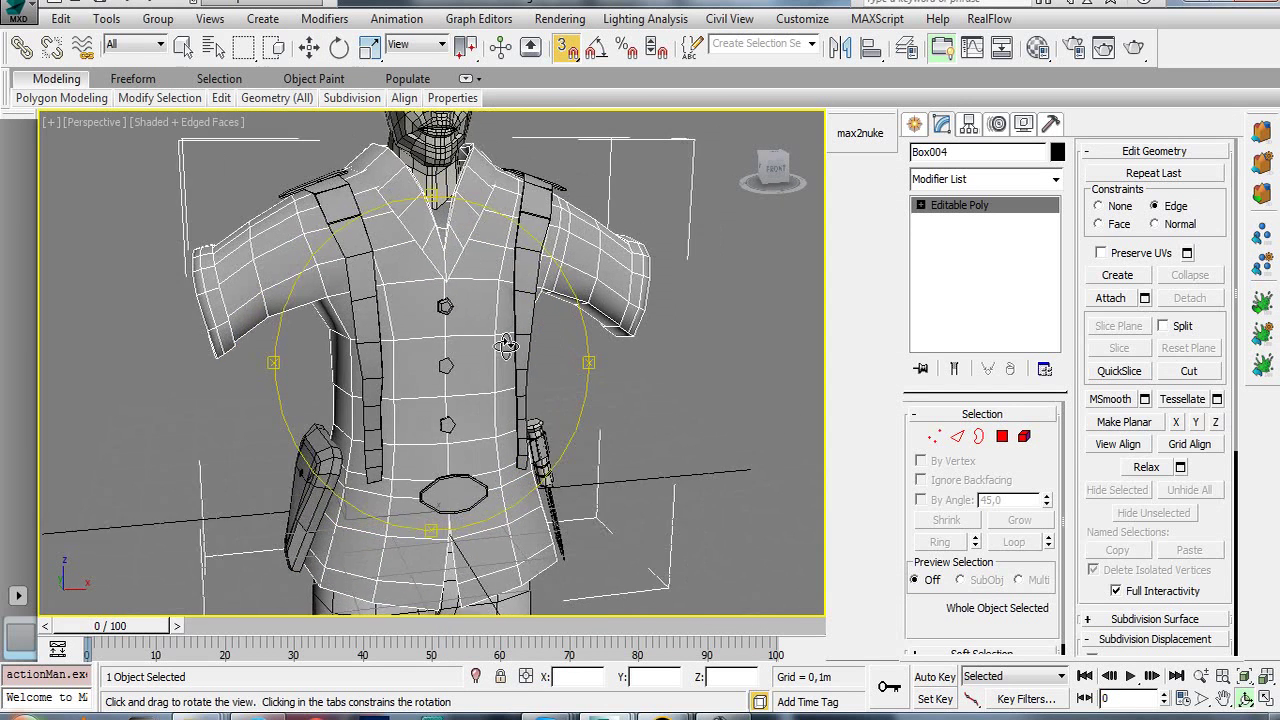
- Fetch the held scene and dismiss the missing texture files warning
click(61, 18)
click(76, 117)
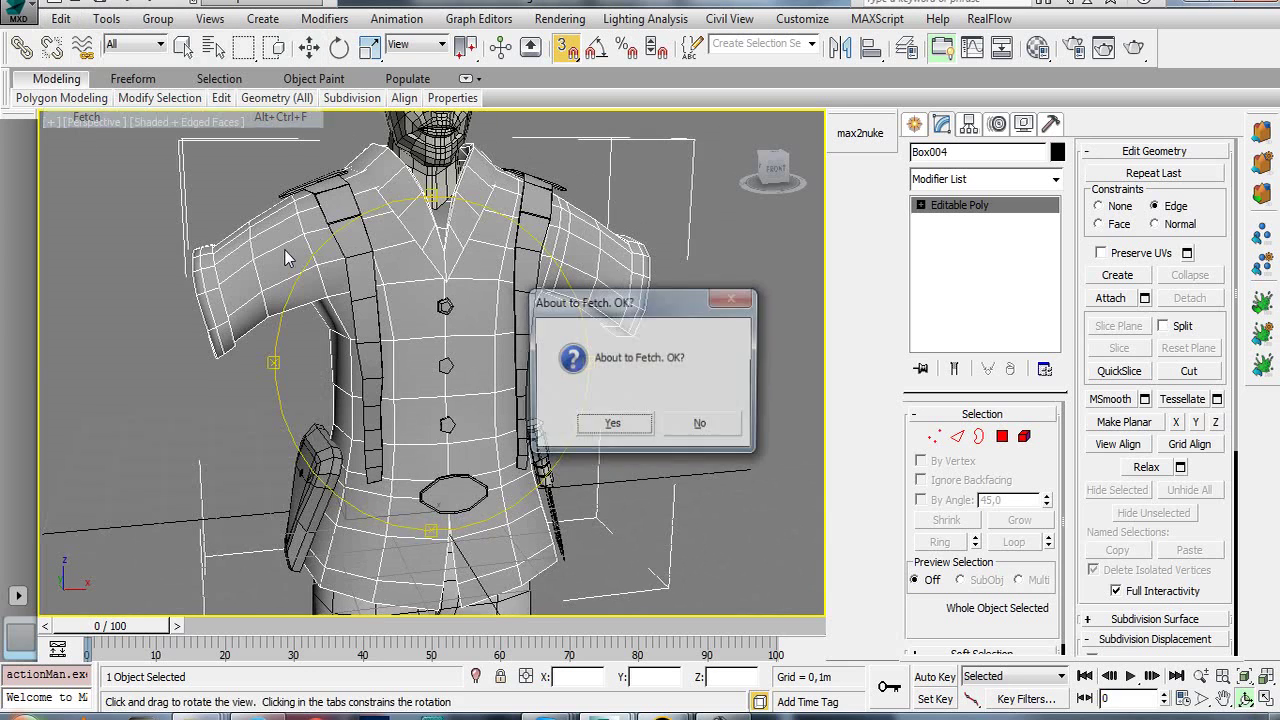
click(598, 418)
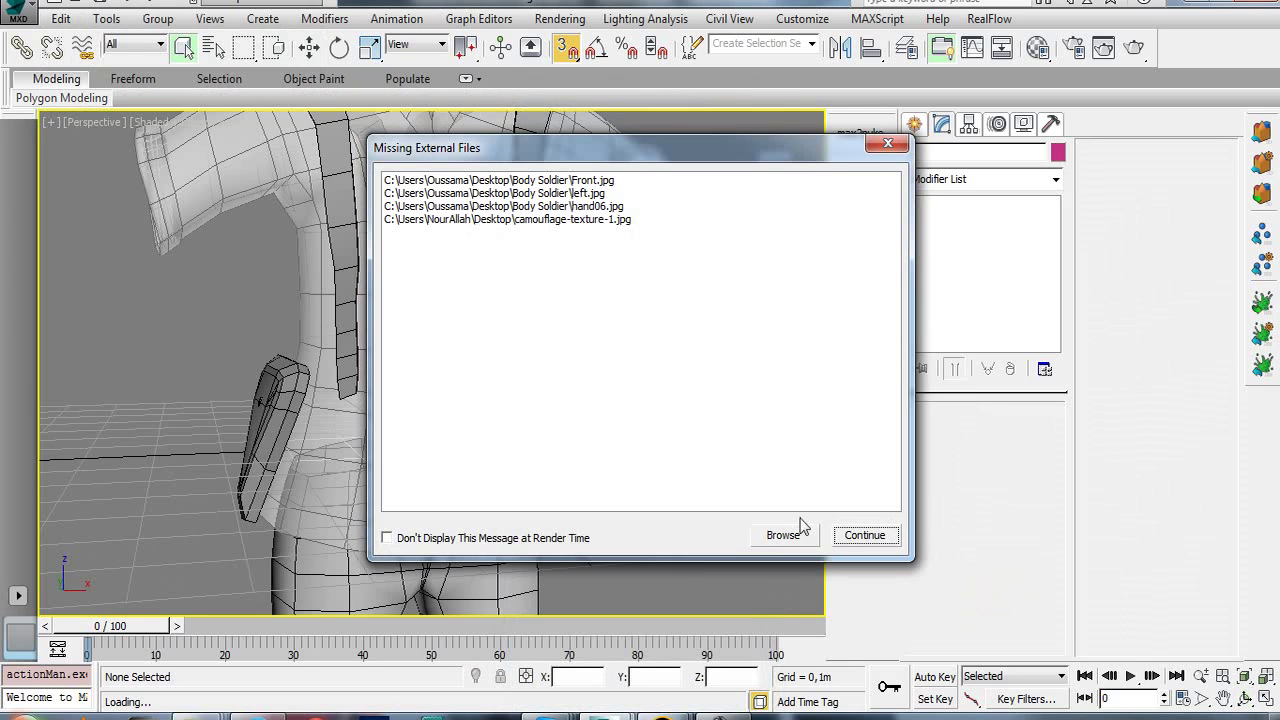
click(852, 535)
- Recheck the torso's Object Properties display settings, then move to the Untitled cylinder scene
right_click(594, 299)
click(572, 282)
click(574, 275)
right_click(571, 266)
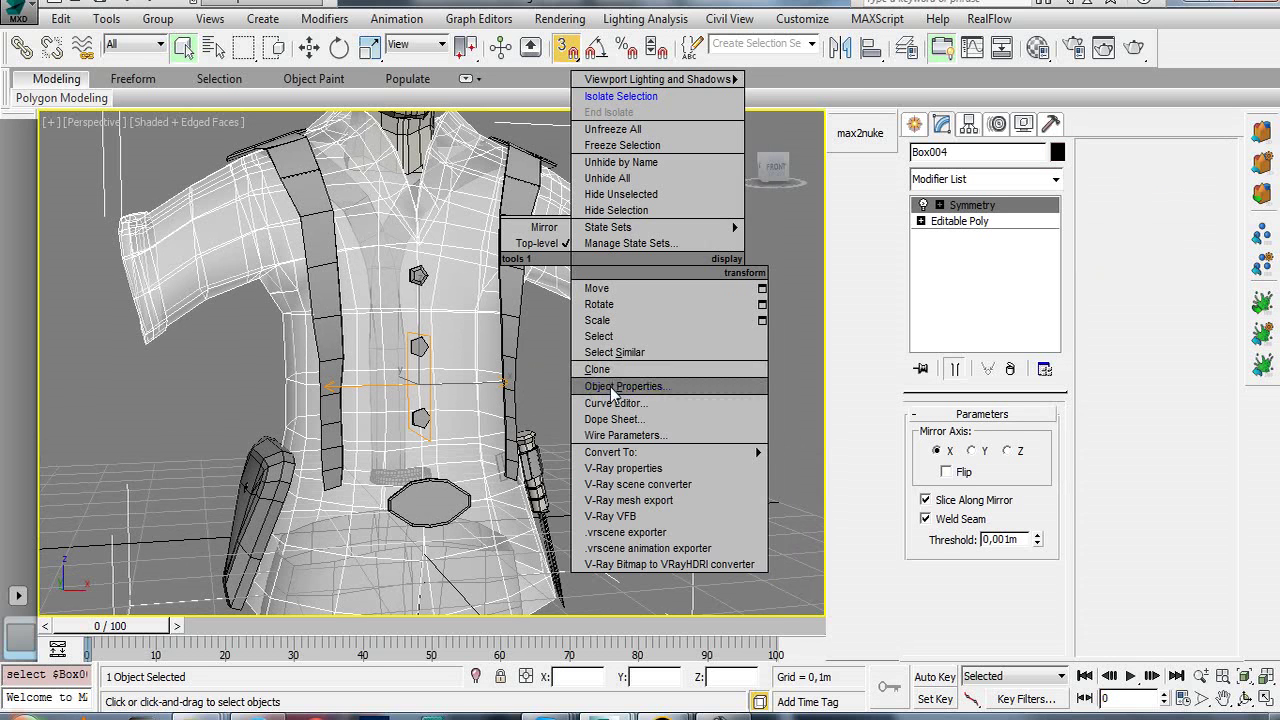
click(614, 387)
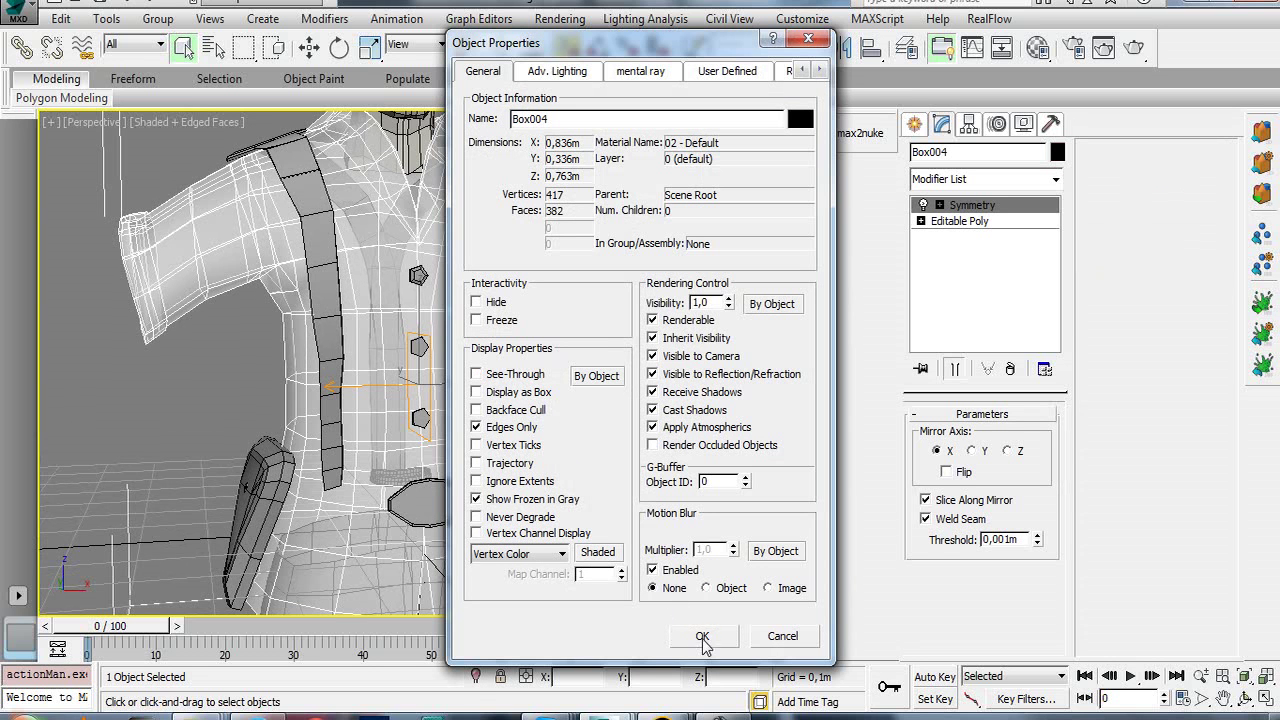
click(703, 637)
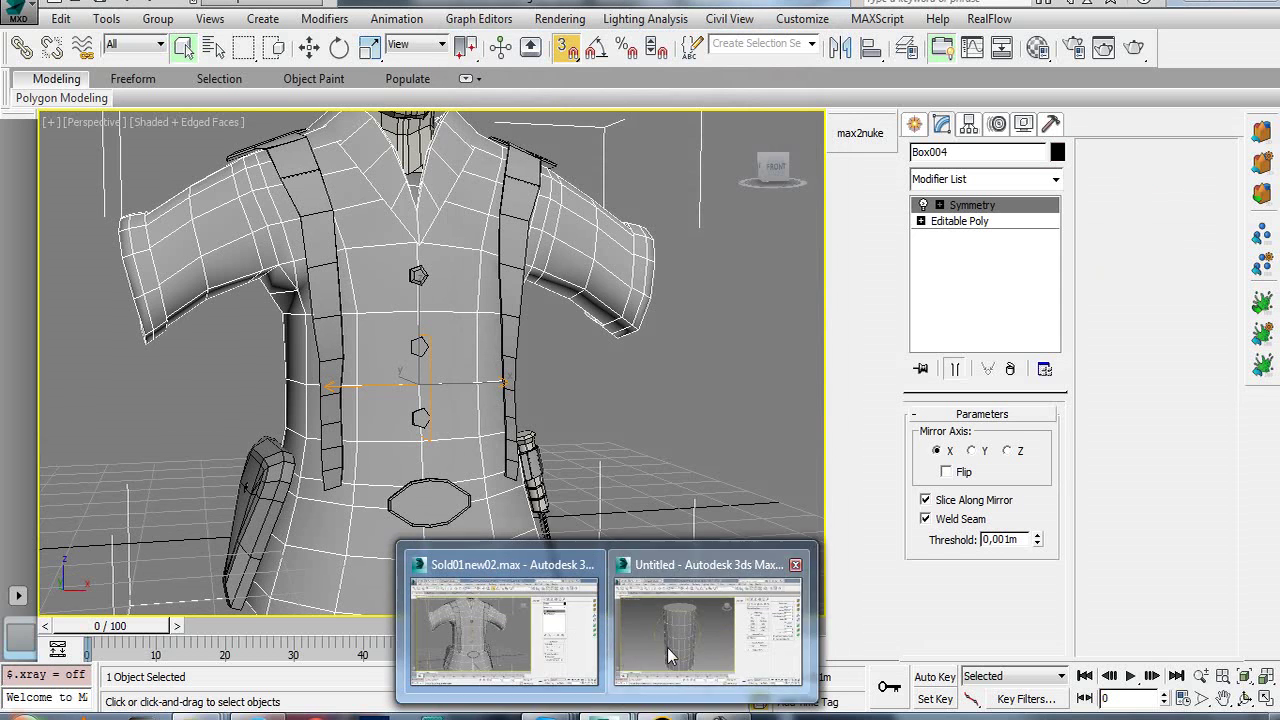
click(669, 656)
- Open Sold01.max from recent documents, discarding Untitled changes and accepting the units and texture prompts
click(12, 12)
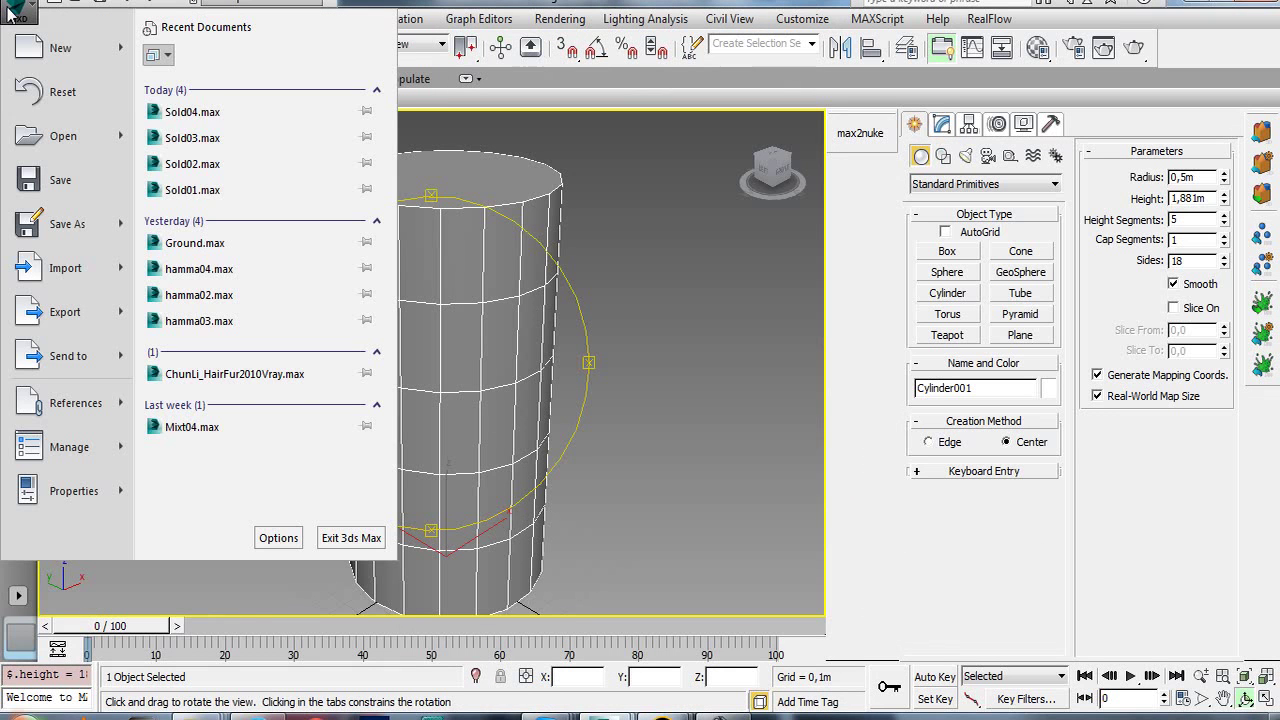
click(251, 189)
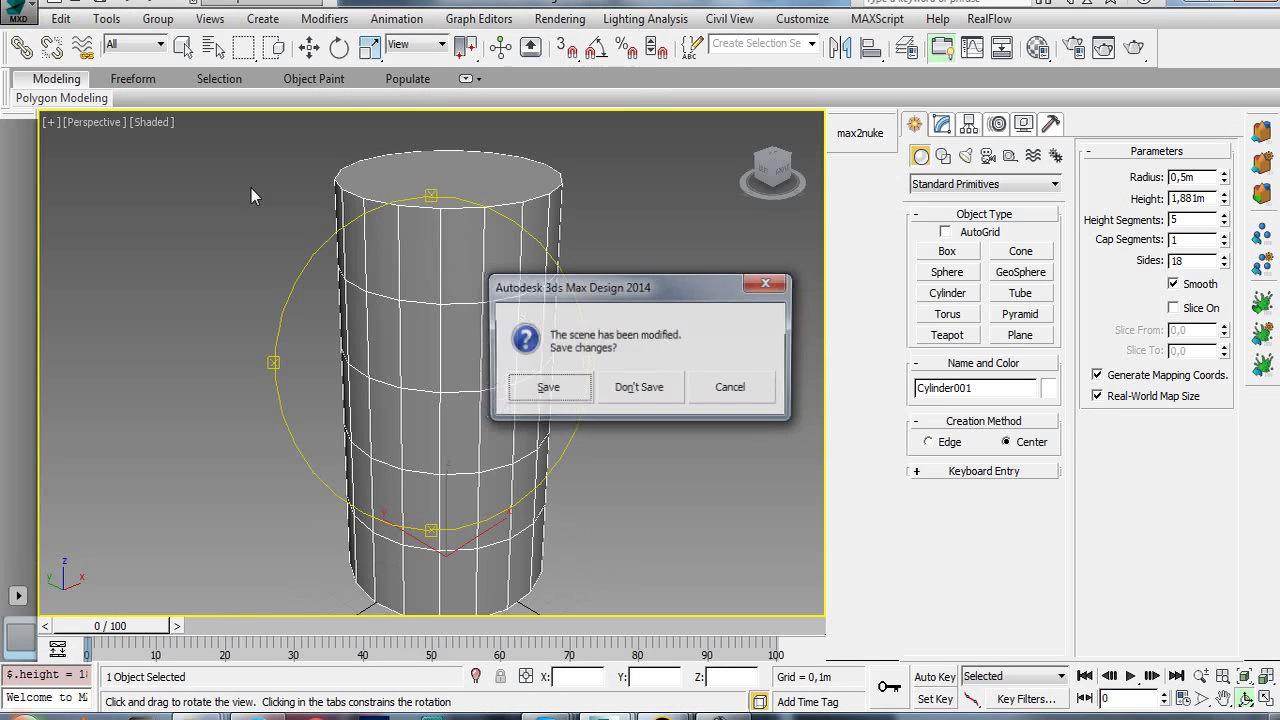
click(669, 396)
click(645, 446)
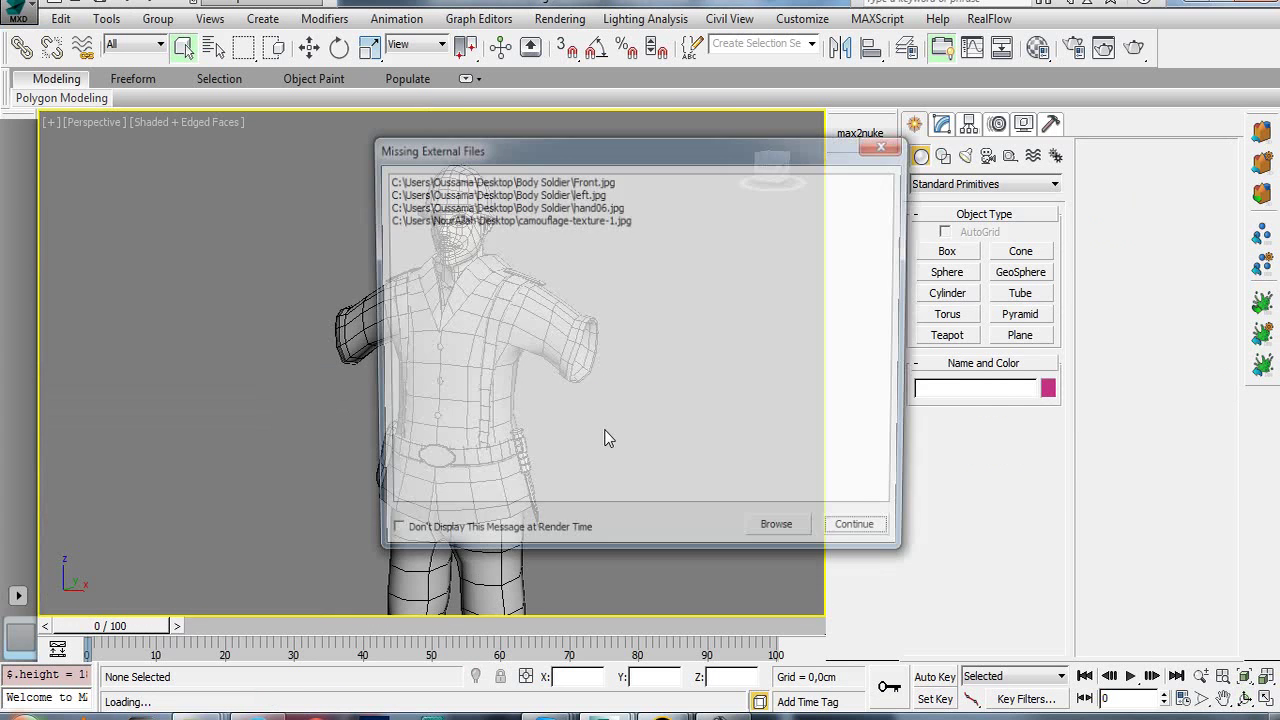
click(876, 538)
- Select the belt Ellipse001 and view its MeshSmooth modifier in the Modify panel
scroll(557, 462, up, 5)
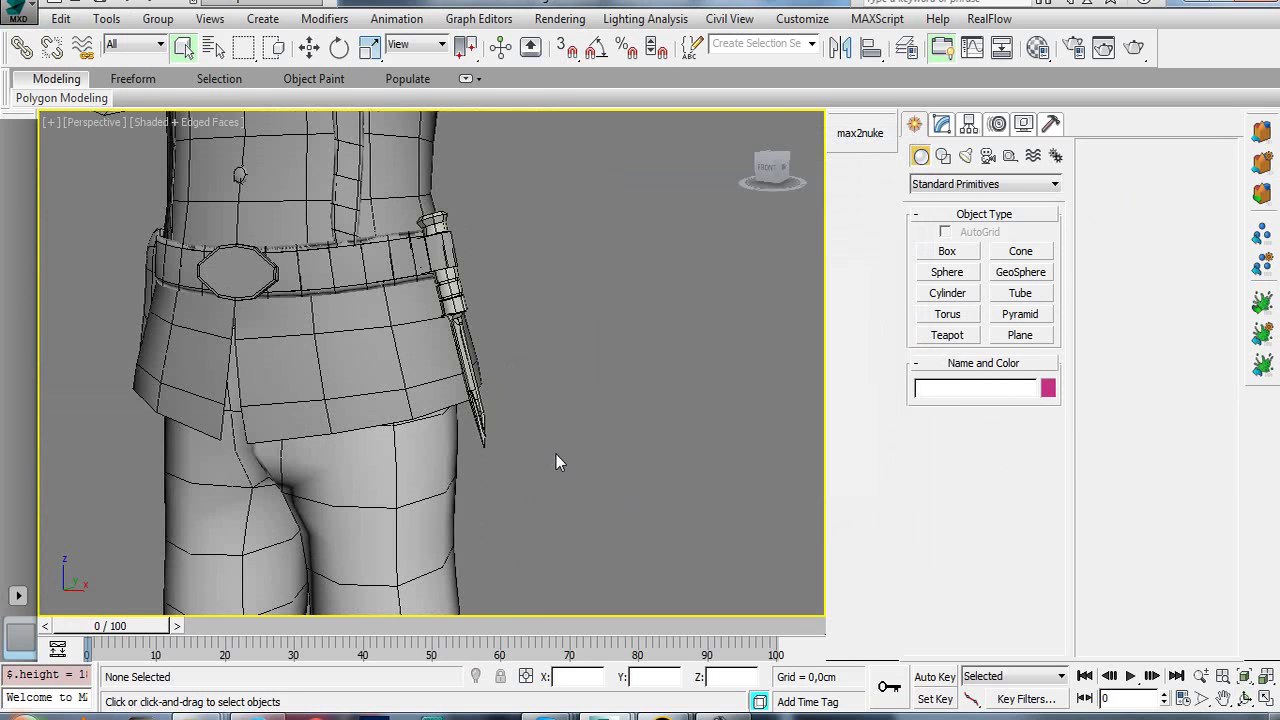
click(322, 248)
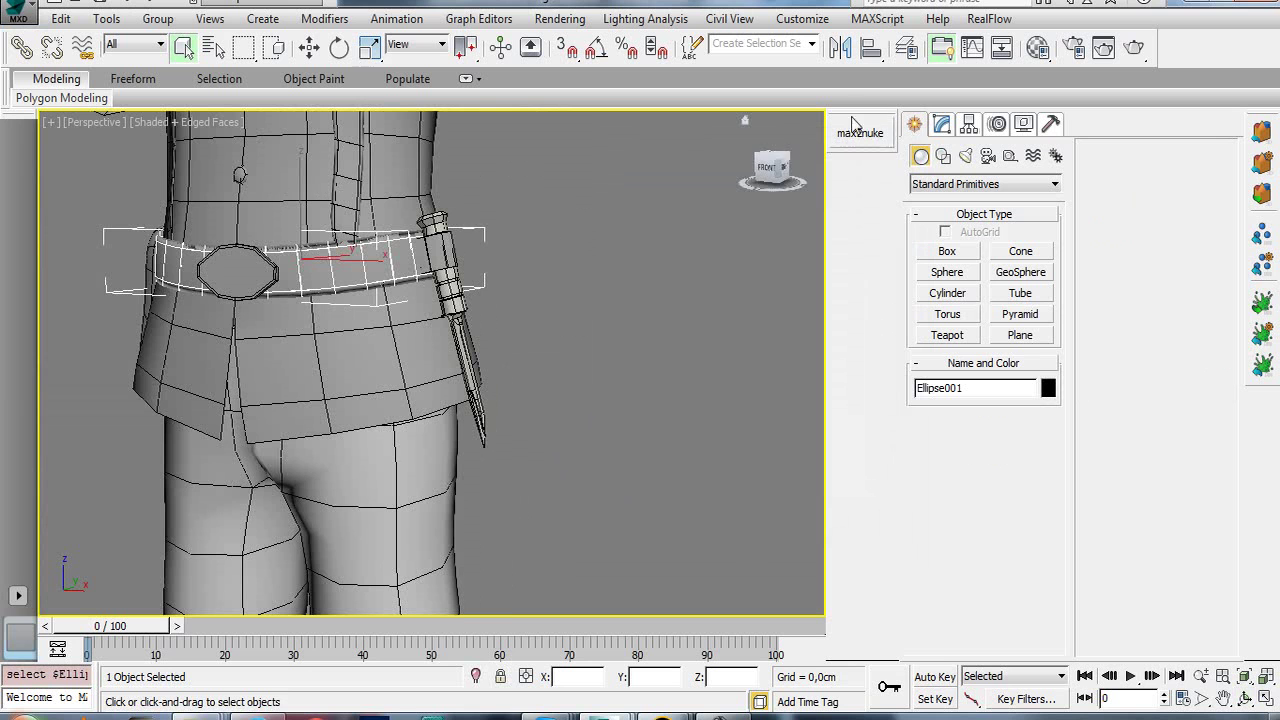
middle_drag(383, 257, 534, 331)
scroll(534, 331, down, 3)
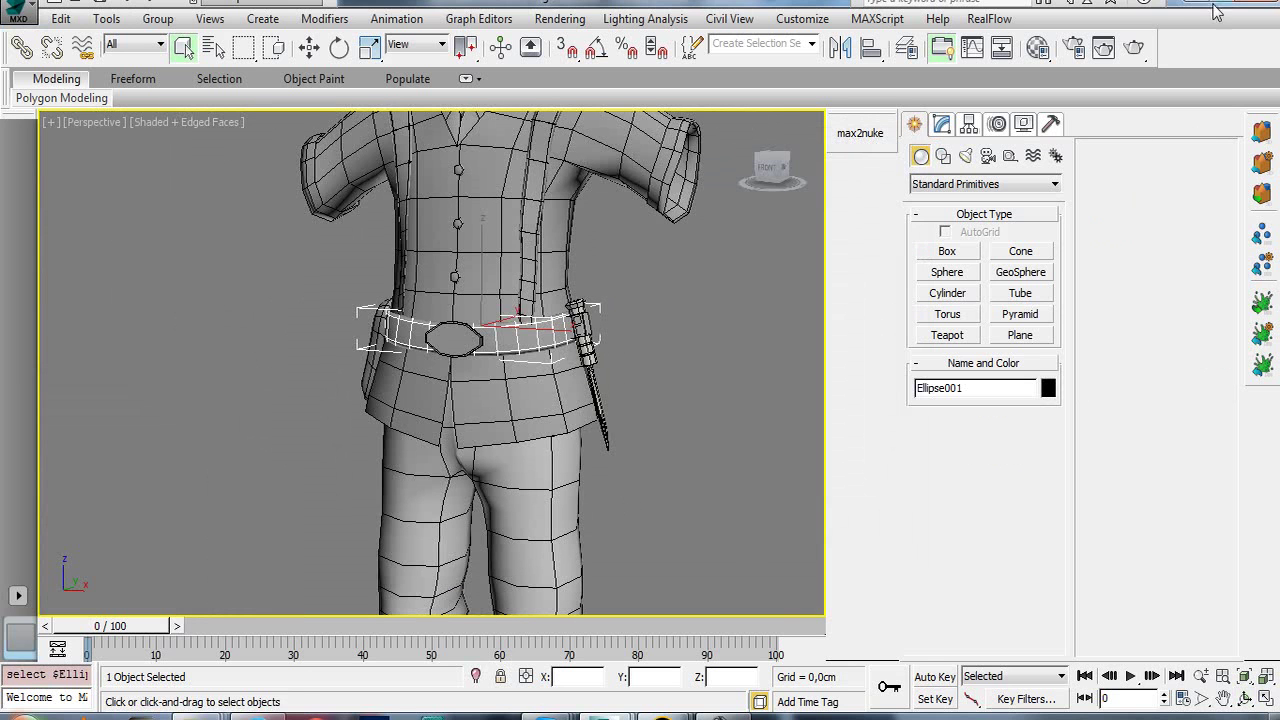
click(941, 125)
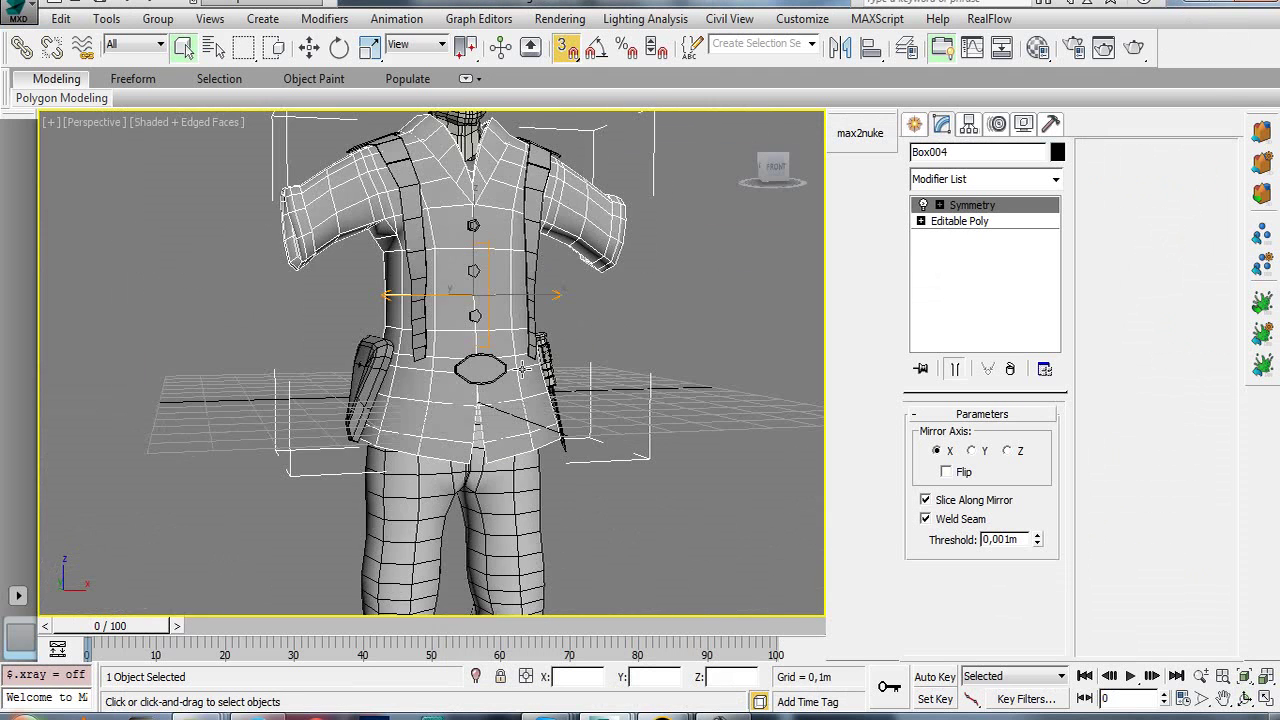
- Orbit to a side view of the figure and select the pants, Box001
key(ctrl+r)
mouse_move(522, 368)
mouse_down()
mouse_move(396, 398)
mouse_move(479, 397)
mouse_up()
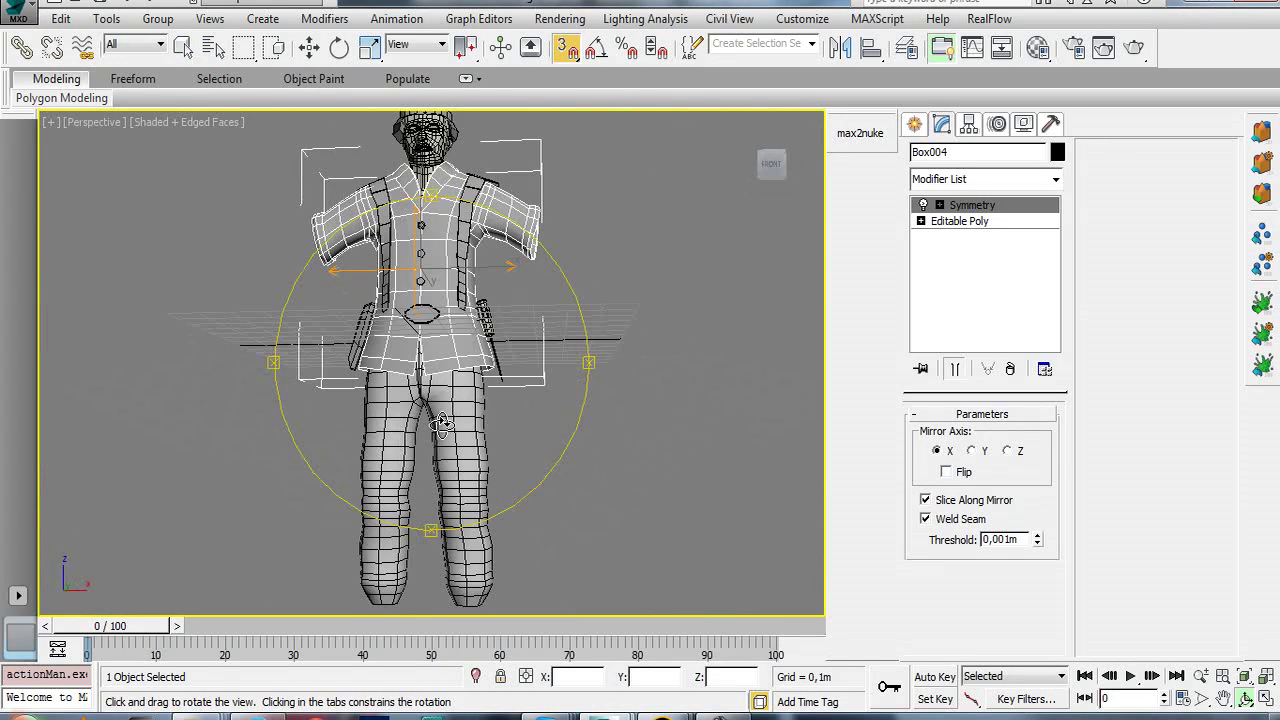
right_click(442, 424)
click(446, 434)
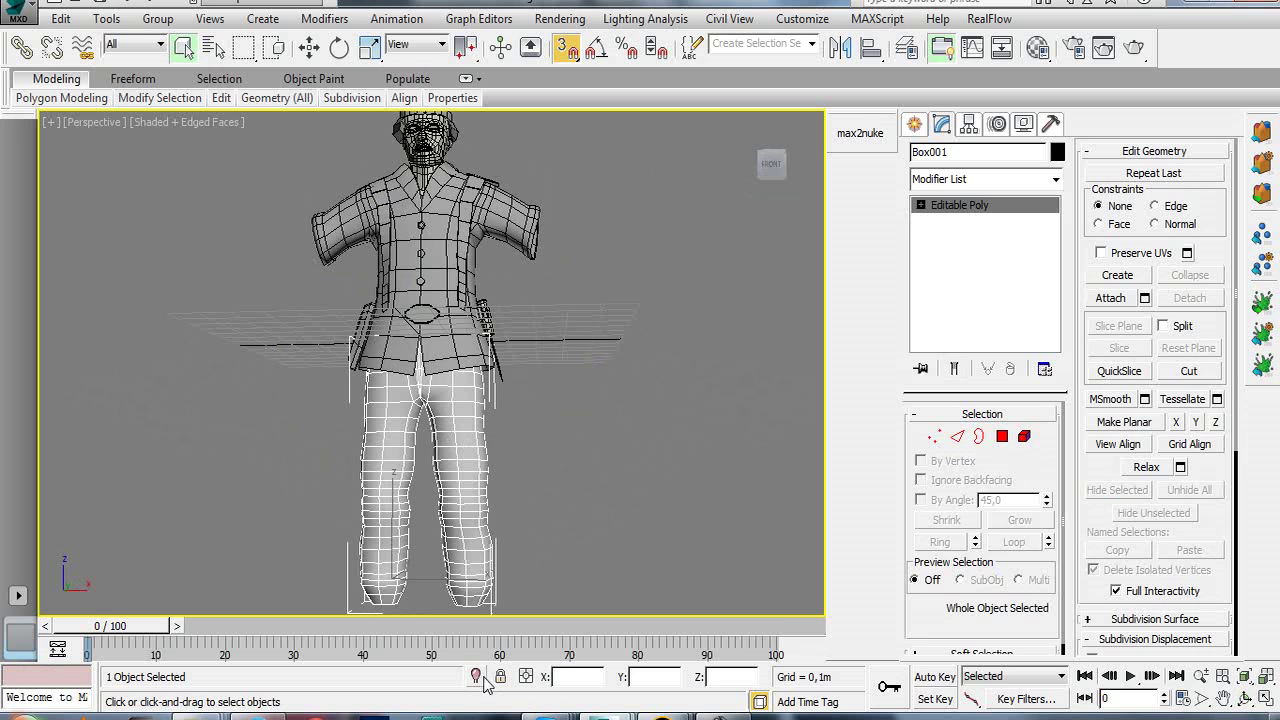
- Isolate the pants and switch to Edge sub-object mode, orbiting round to their front
click(476, 676)
key(ctrl+r)
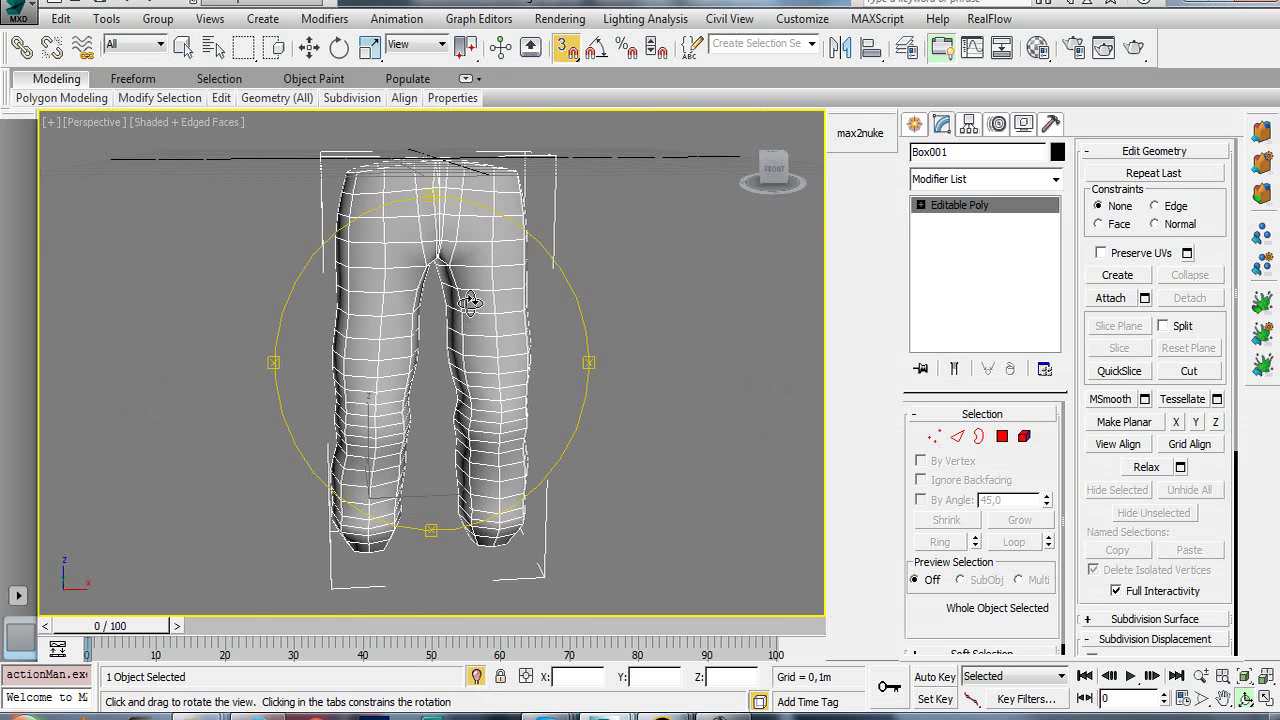
scroll(449, 363, up, 3)
scroll(451, 275, up, 3)
drag(451, 275, 343, 300)
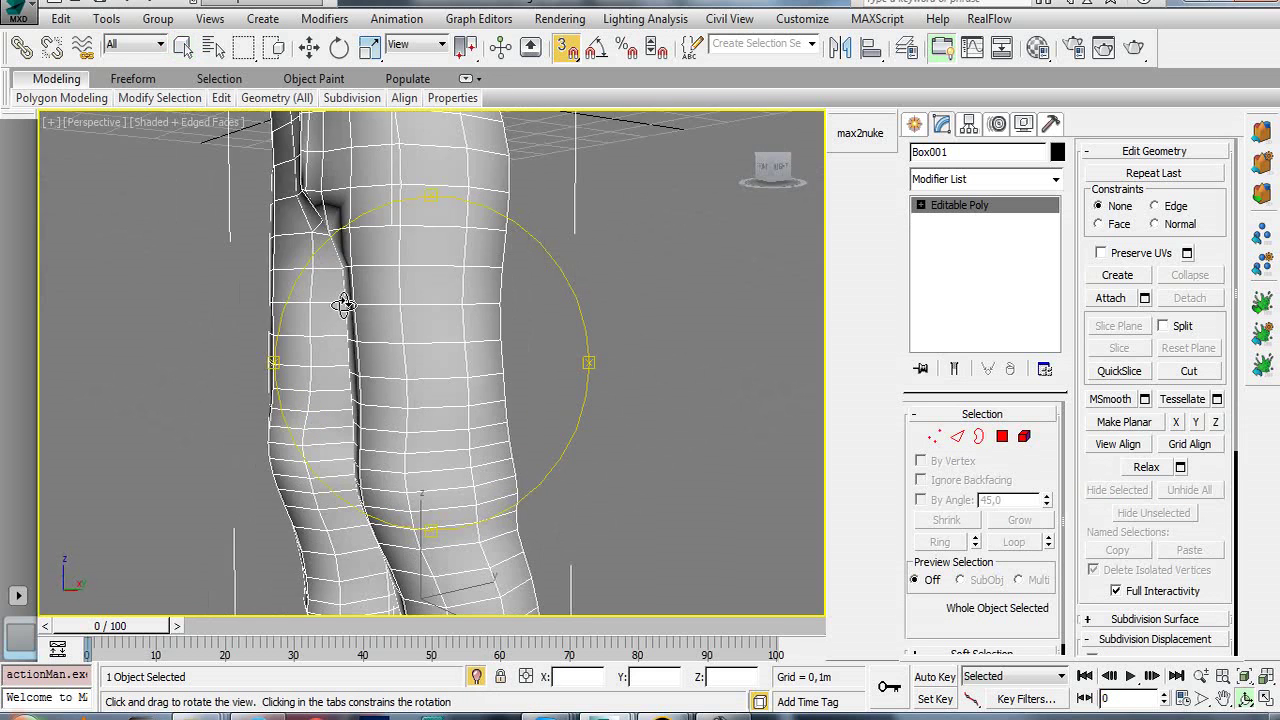
right_click(358, 315)
click(955, 438)
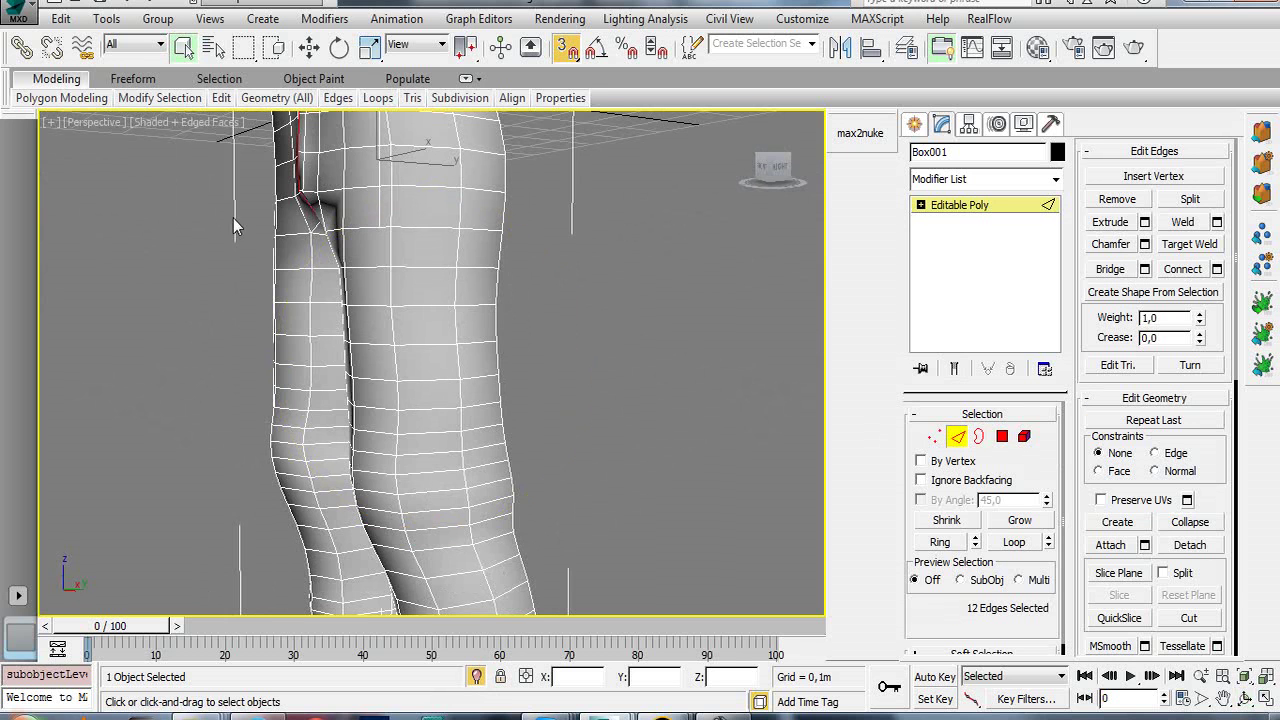
alt+middle_drag(400, 230, 373, 218)
click(434, 221)
key(ctrl+r)
mouse_move(434, 221)
mouse_down()
mouse_move(418, 280)
mouse_move(399, 291)
mouse_move(436, 294)
mouse_move(389, 317)
mouse_move(404, 352)
mouse_move(380, 314)
mouse_move(474, 357)
mouse_up()
scroll(430, 291, down, 4)
right_click(483, 347)
- Inspect five edge loops down the leg by selecting and deselecting each one
double_click(443, 348)
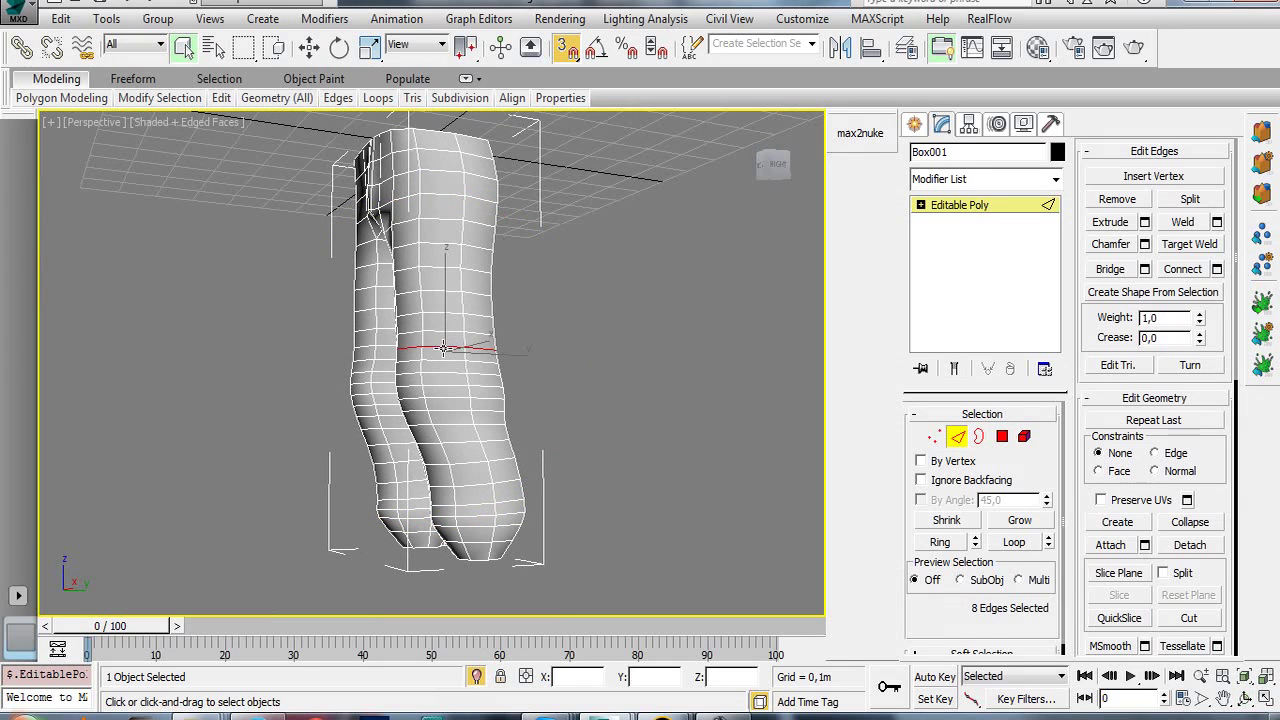
key(ctrl+d)
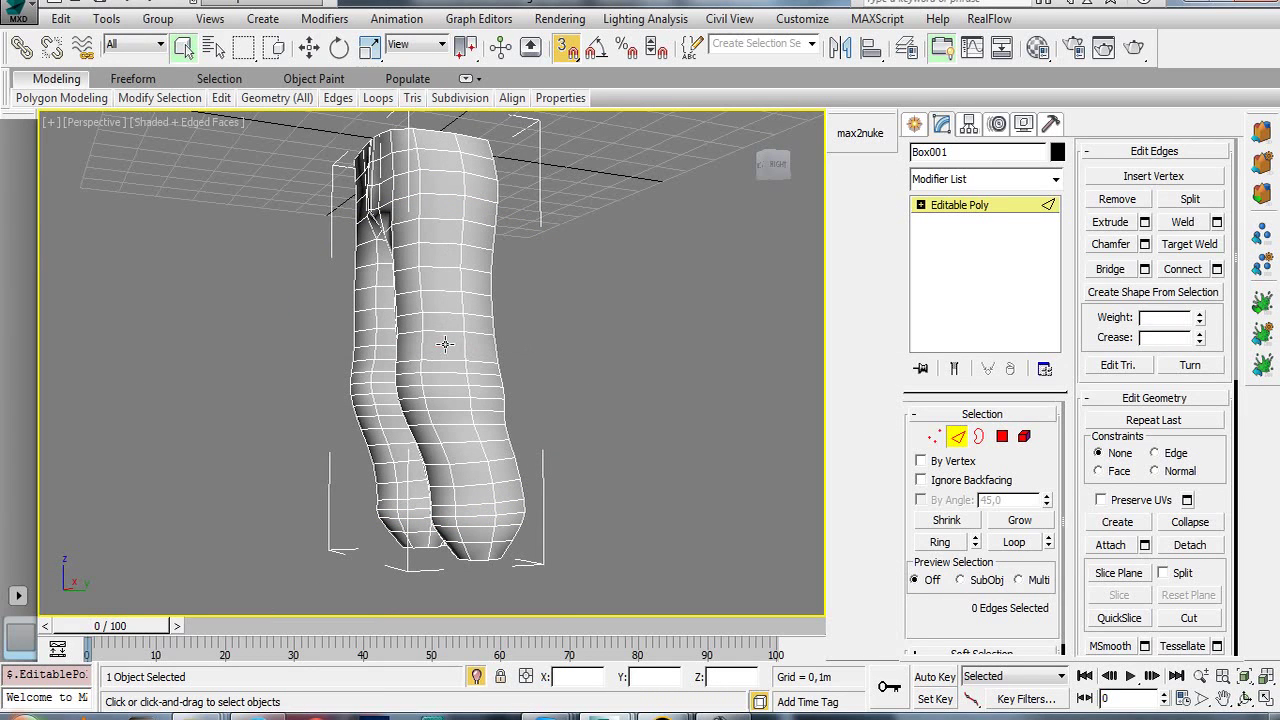
double_click(443, 313)
key(ctrl+d)
double_click(442, 363)
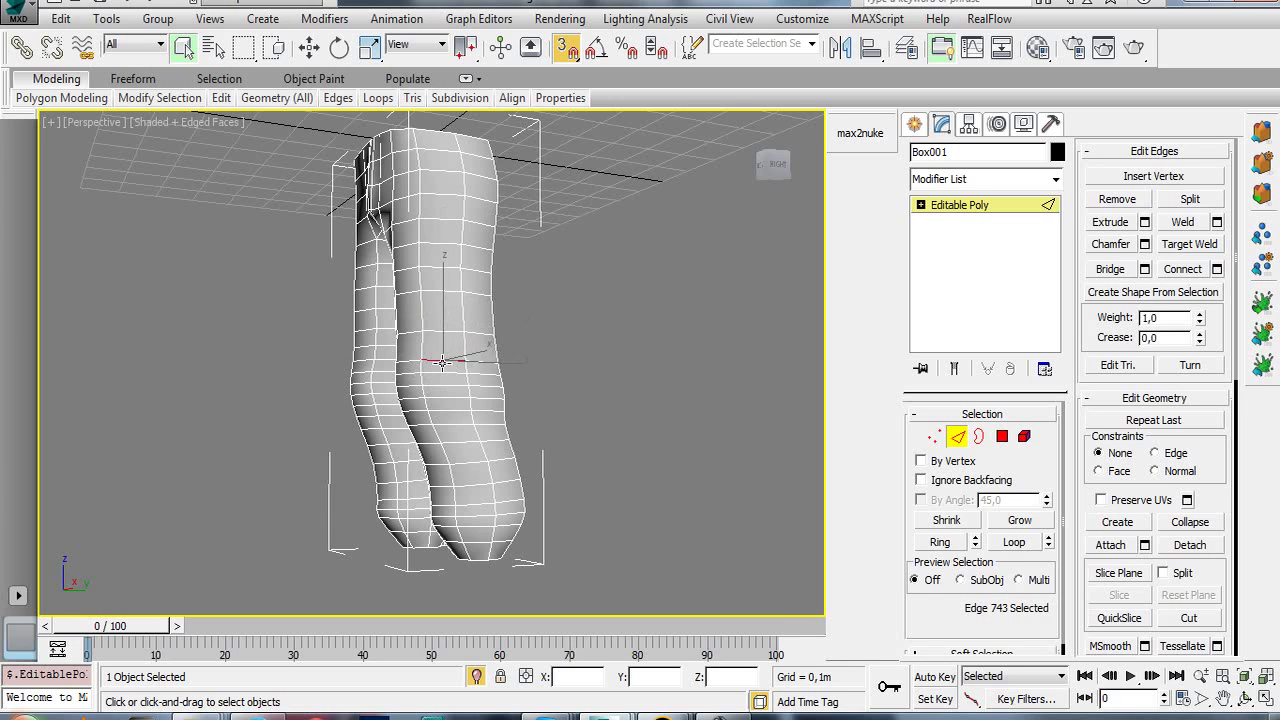
key(ctrl+d)
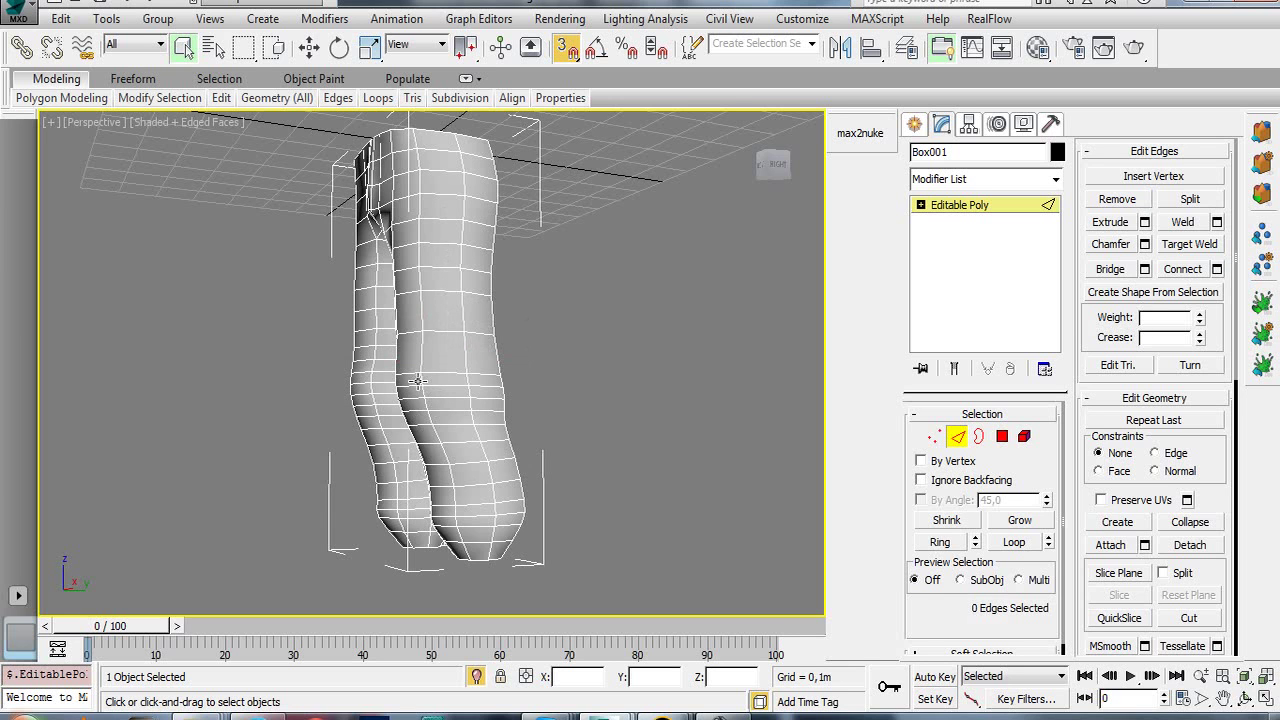
double_click(449, 425)
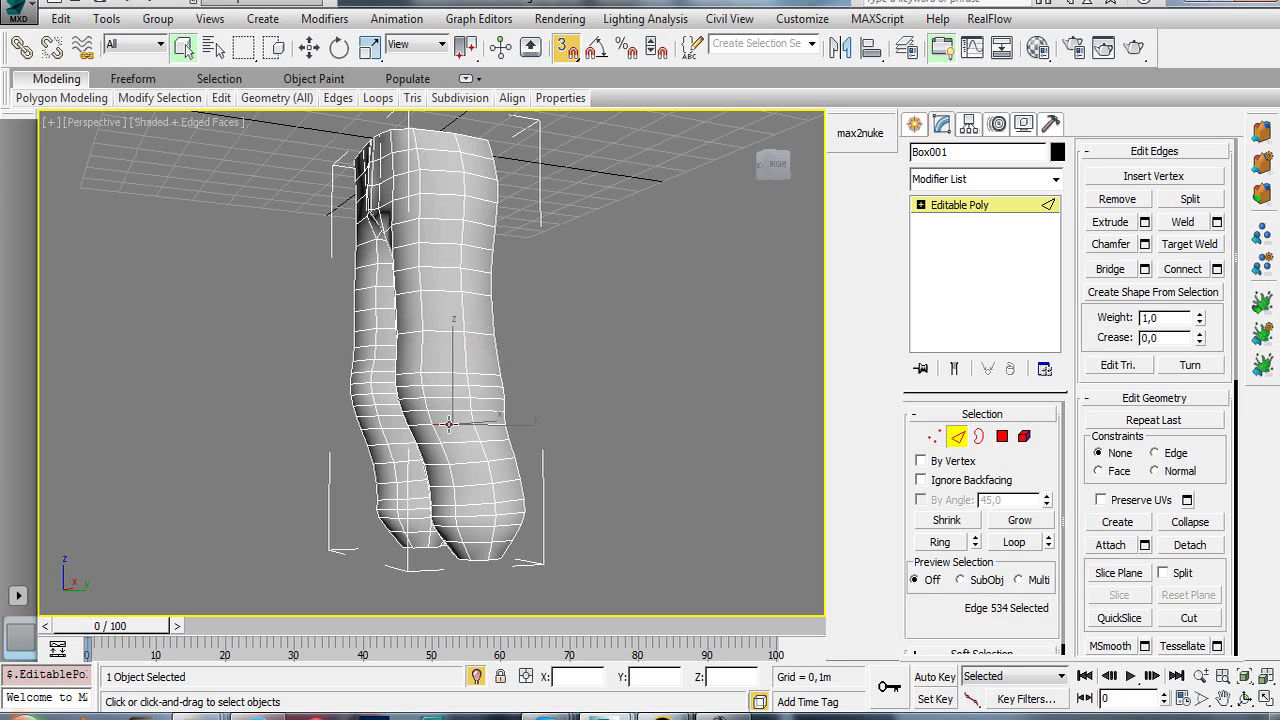
key(ctrl+d)
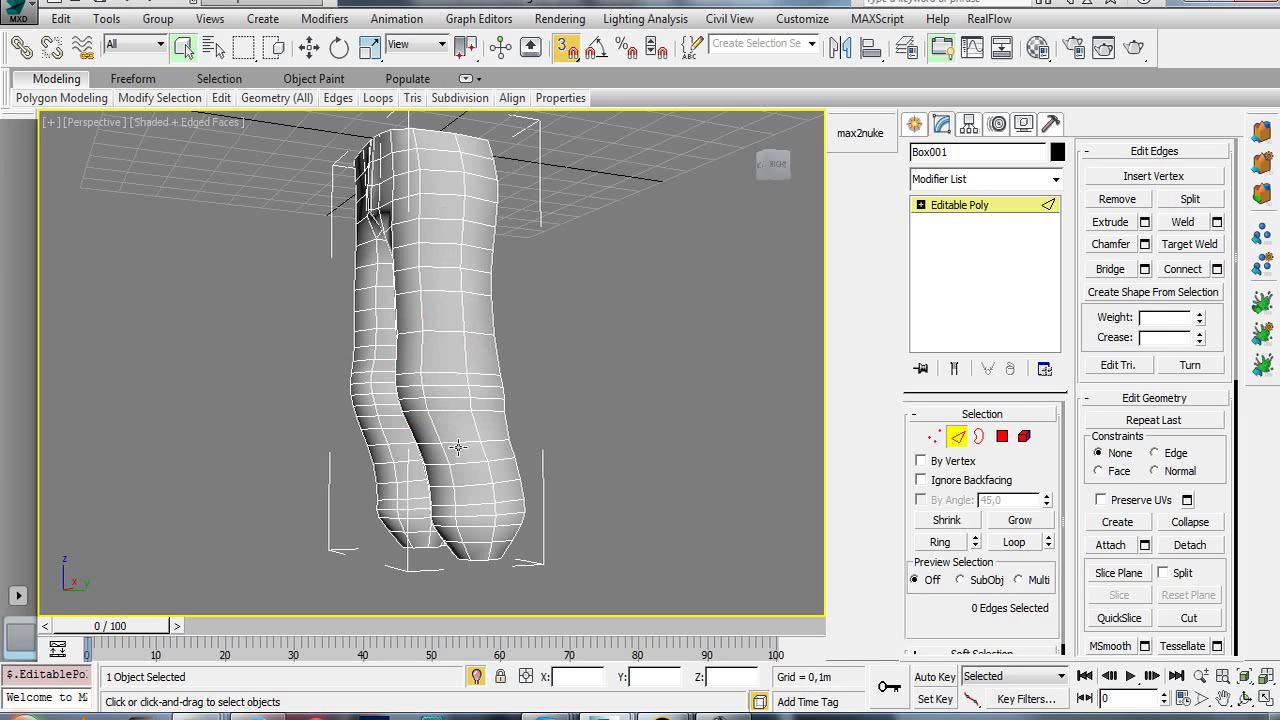
double_click(460, 461)
key(ctrl+d)
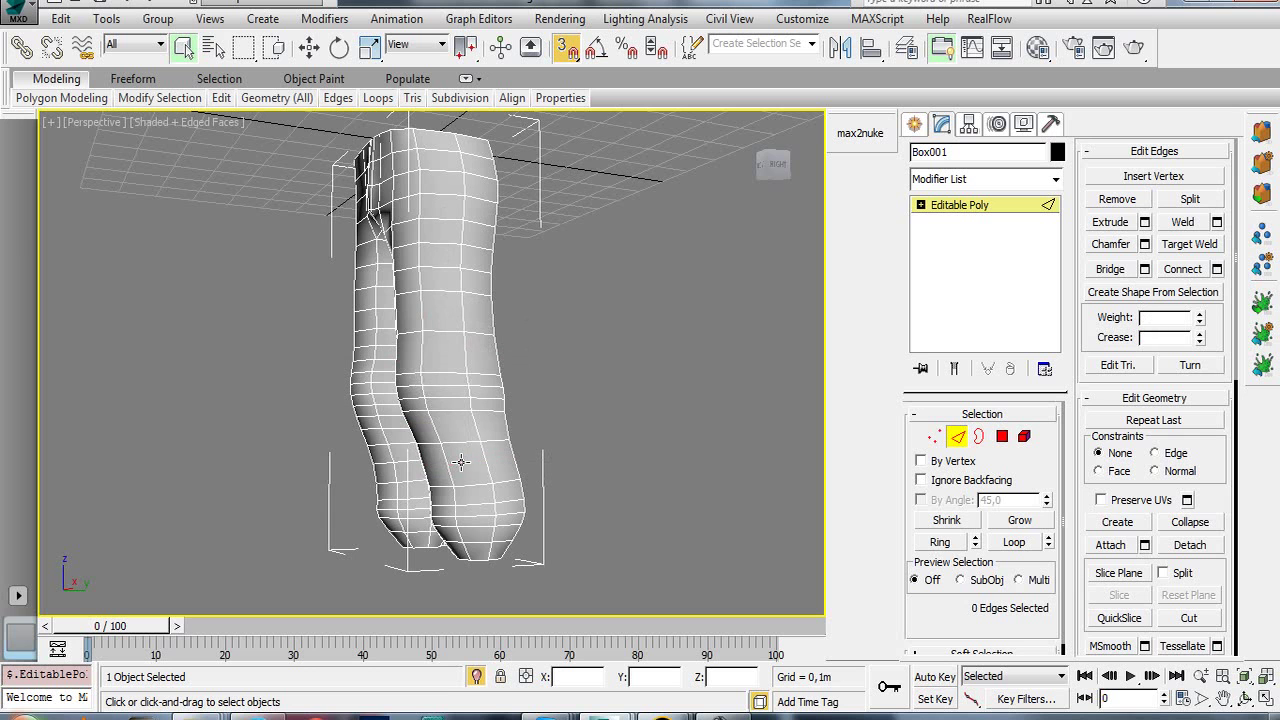
- Orbit and zoom to a front view of the pants around the hips
key(ctrl+r)
mouse_move(409, 435)
mouse_down()
mouse_move(464, 350)
mouse_move(476, 368)
mouse_up()
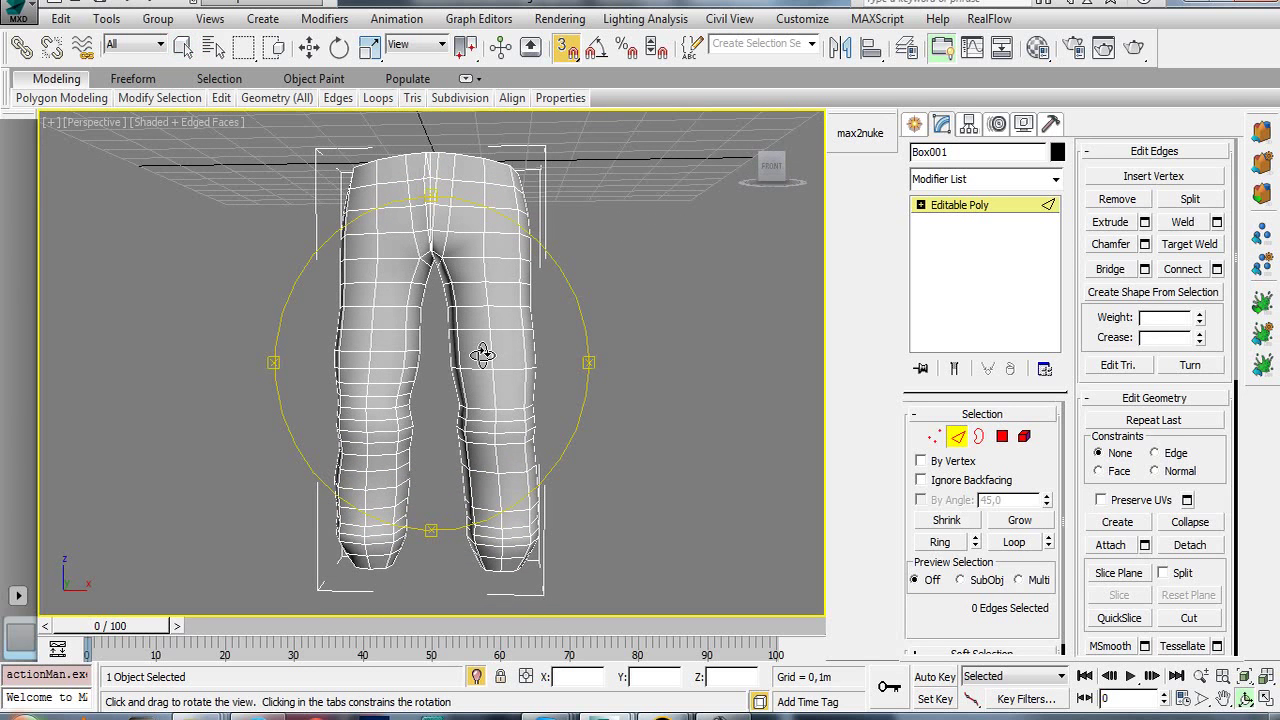
scroll(493, 335, up, 1)
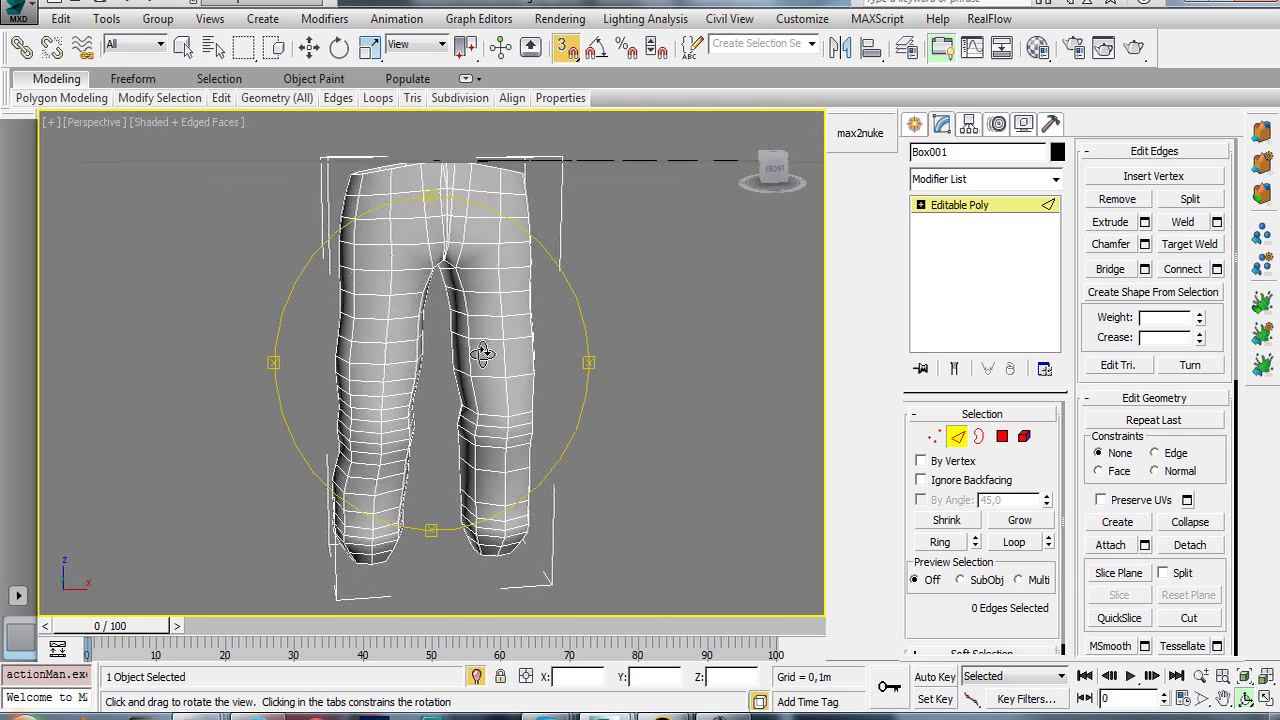
scroll(486, 351, up, 2)
scroll(440, 350, up, 3)
scroll(423, 349, up, 2)
drag(362, 381, 374, 277)
right_click(374, 277)
scroll(460, 330, down, 2)
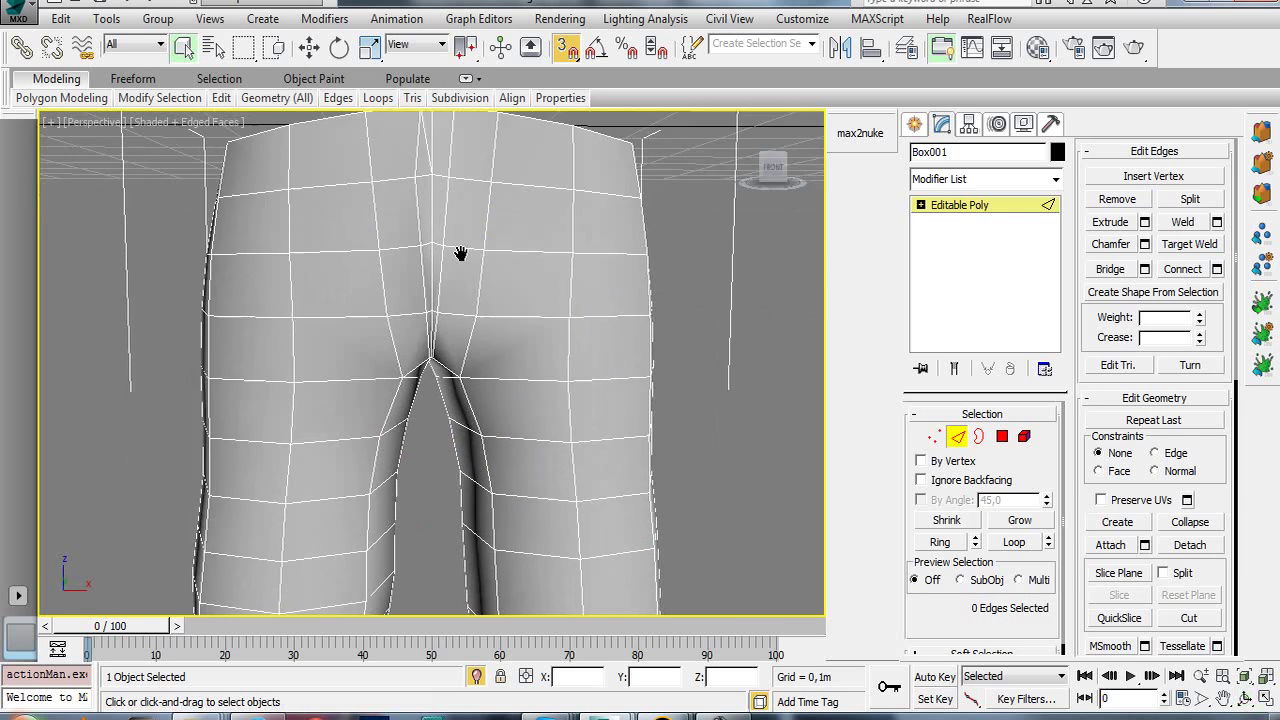
scroll(466, 390, down, 2)
- In the Front view, marquee-select all the left leg's polygons in Polygon mode
key(f)
middle_drag(465, 405, 477, 330)
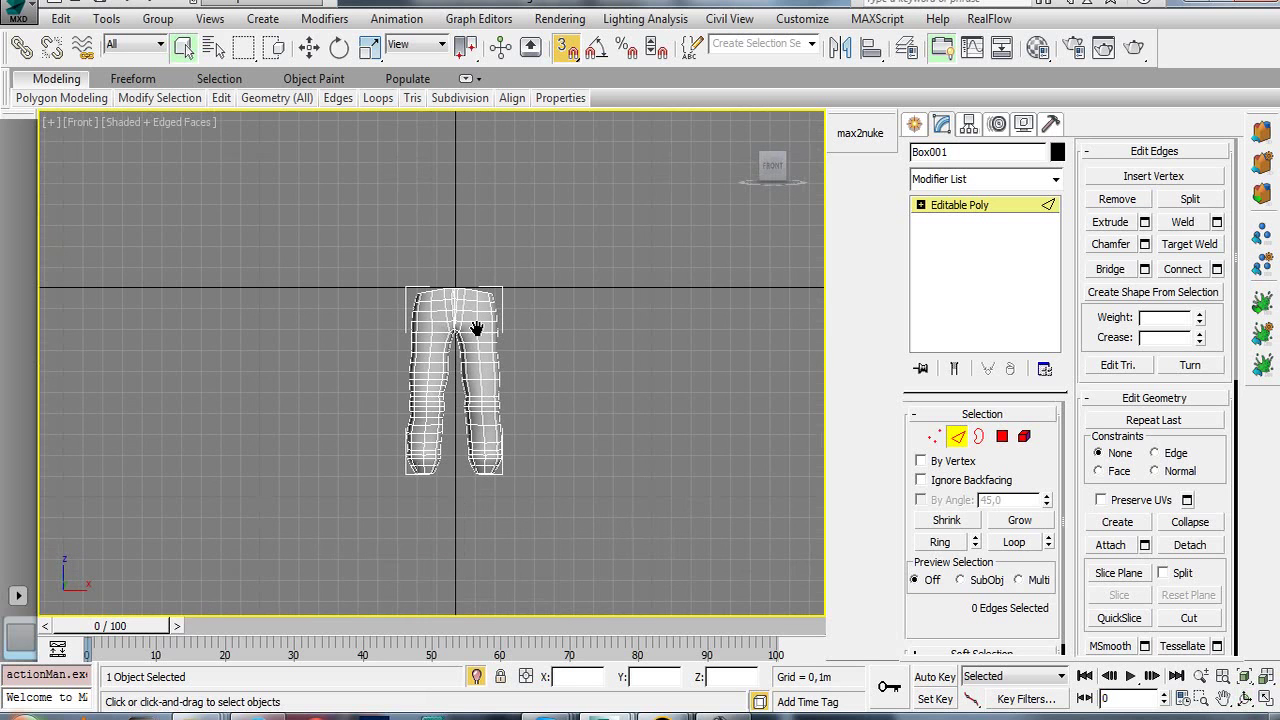
click(1001, 436)
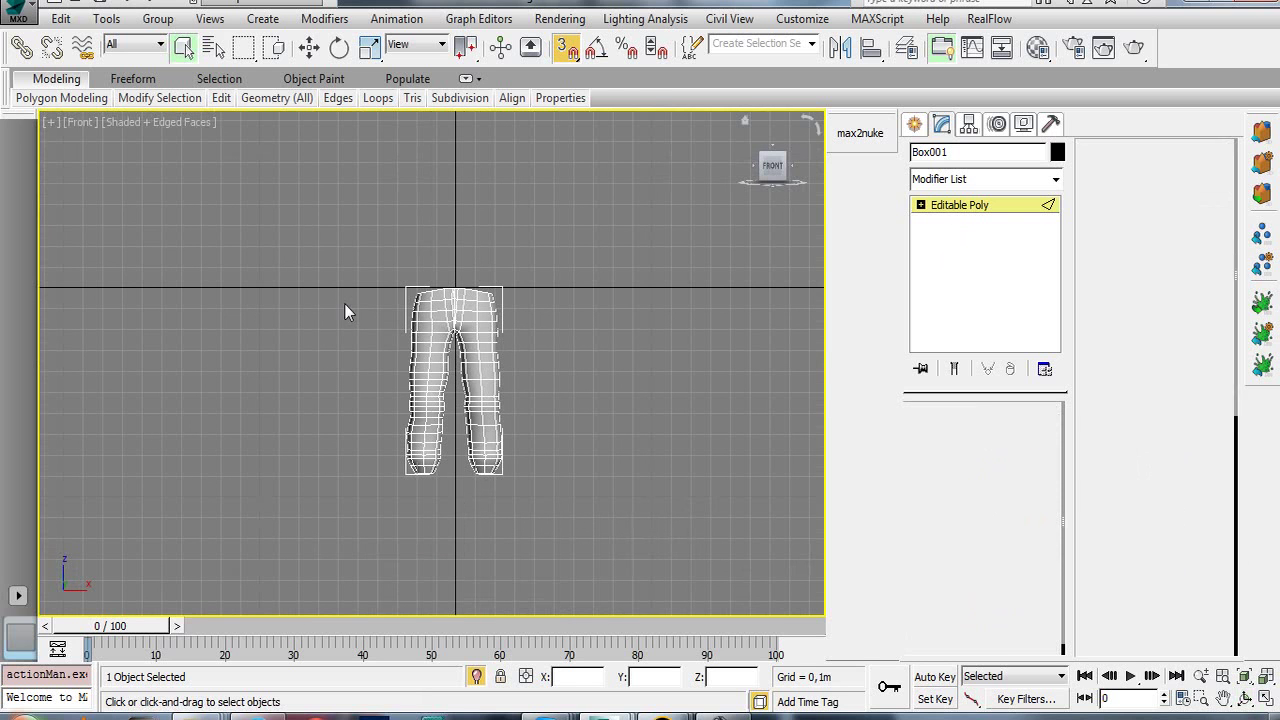
drag(319, 223, 420, 448)
drag(448, 560, 453, 560)
- Drop the two centre polygons from the selection and delete the left half of the pants
scroll(453, 457, up, 3)
scroll(414, 414, up, 2)
scroll(500, 350, up, 4)
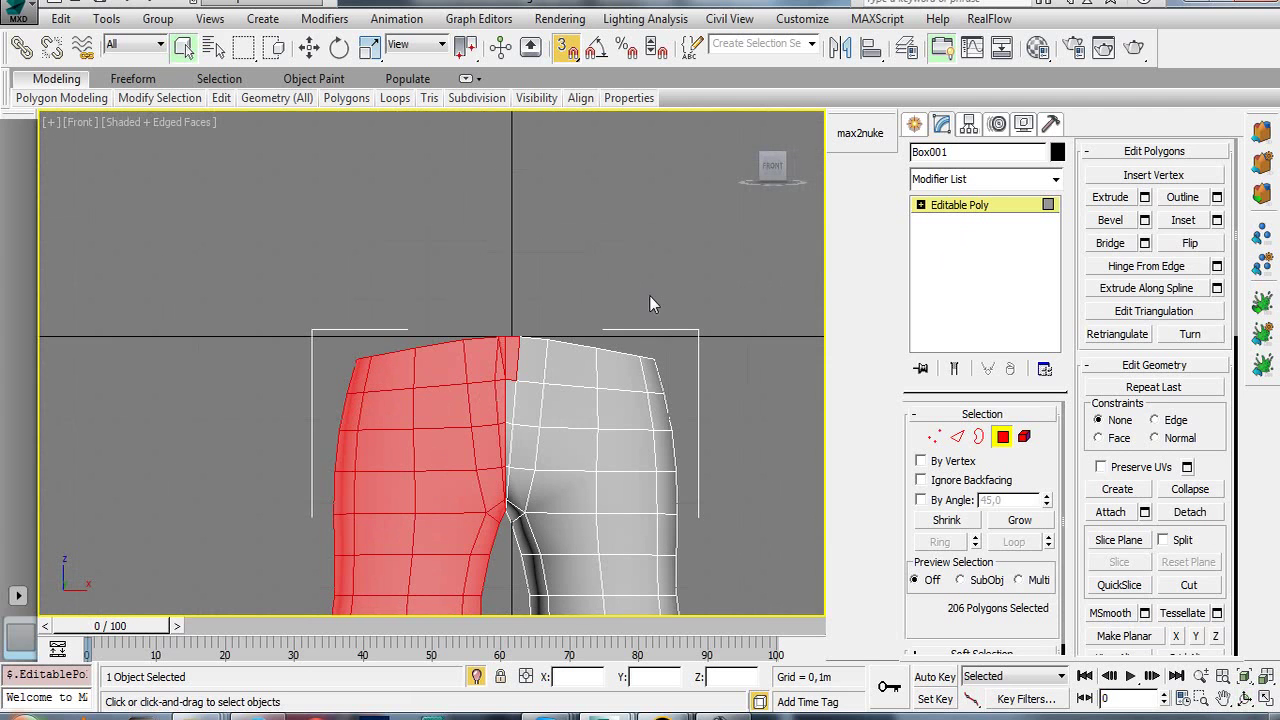
alt+drag(515, 465, 520, 455)
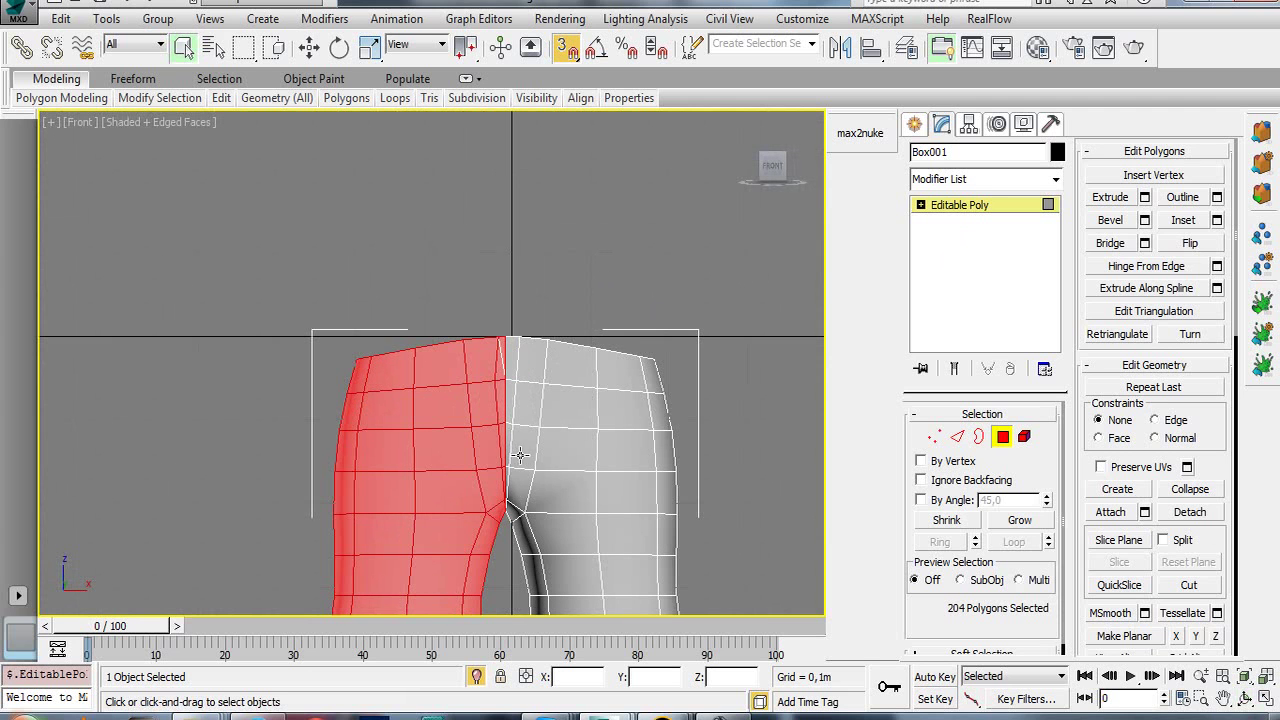
key(Delete)
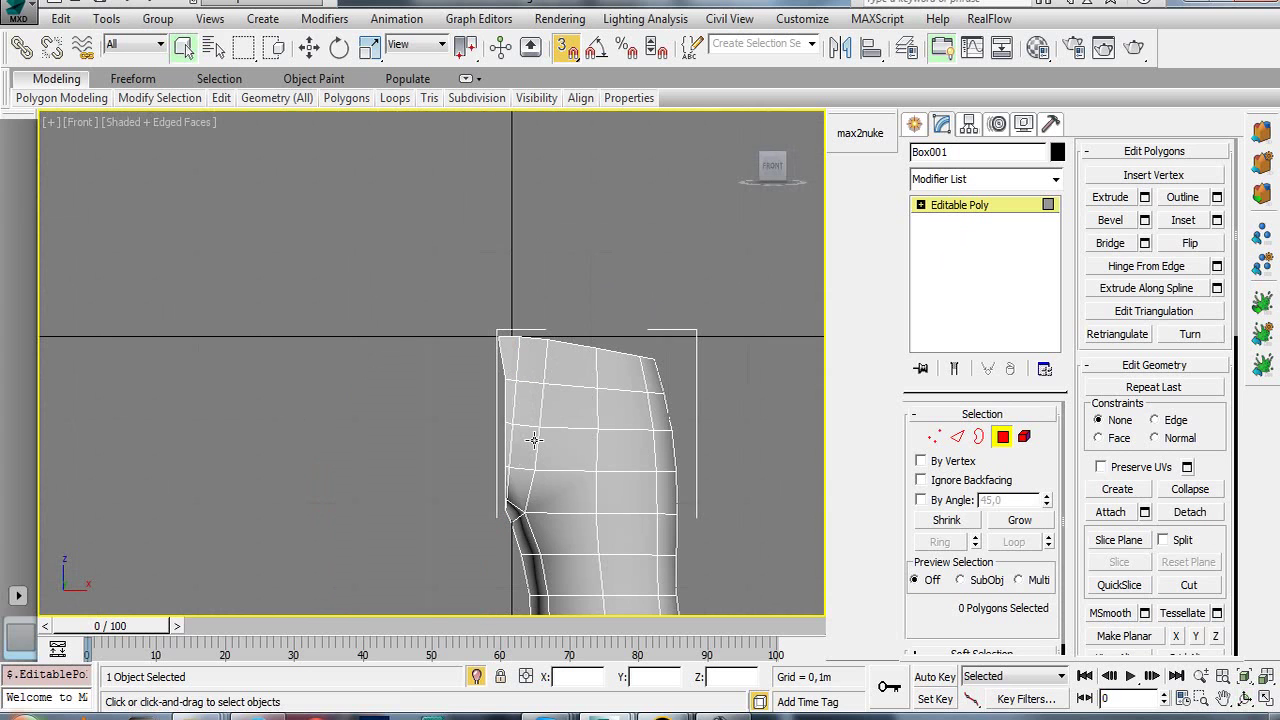
scroll(531, 354, up, 2)
scroll(571, 349, up, 2)
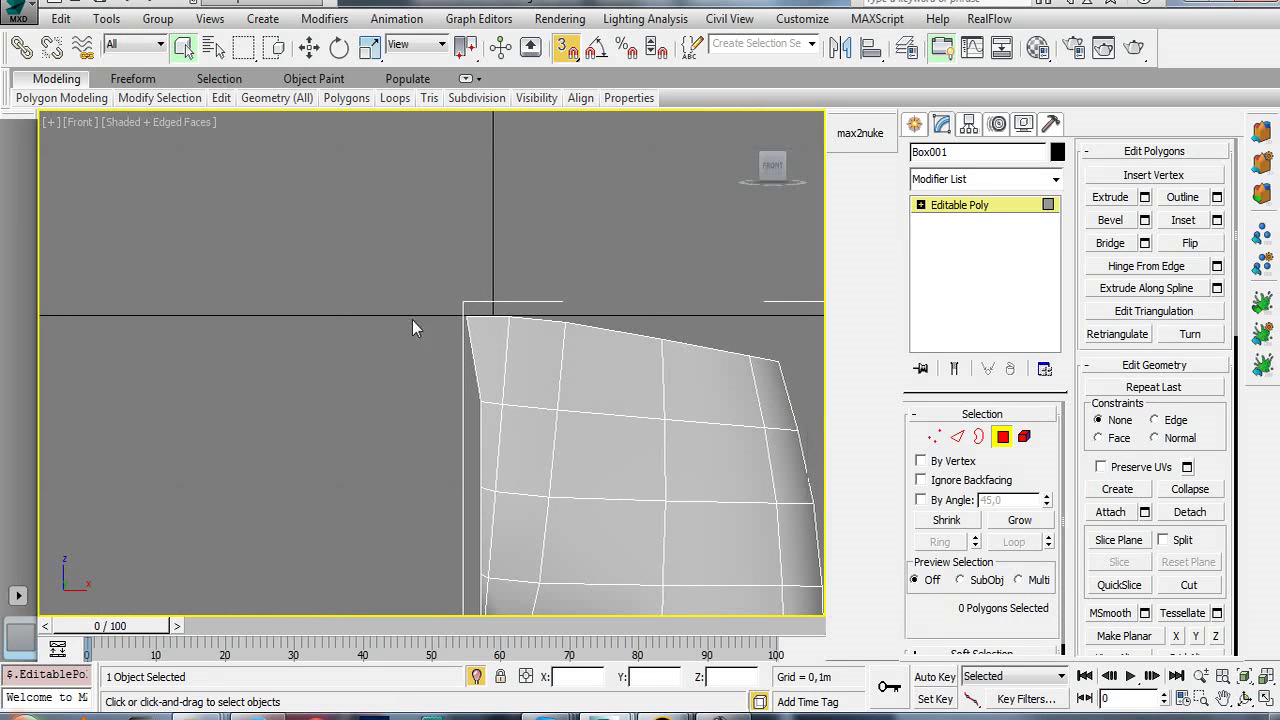
- Select the upper centre-seam vertices and set their X position to 0
click(933, 436)
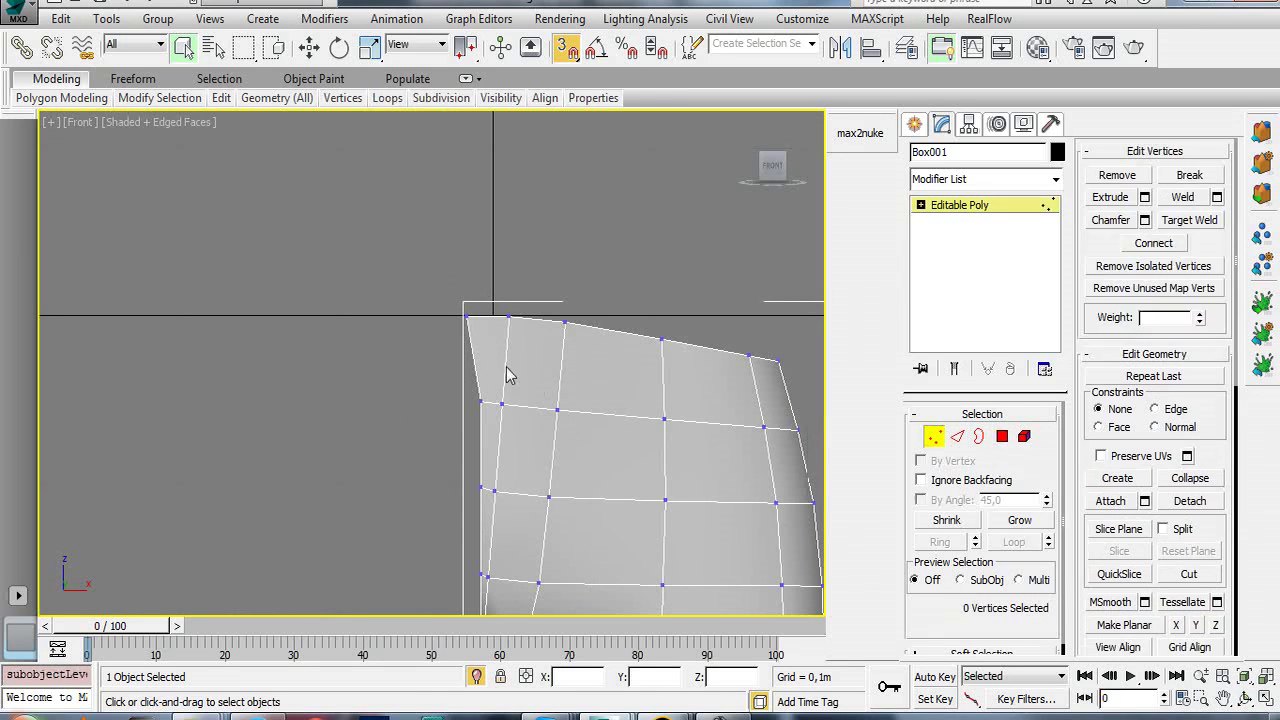
click(466, 318)
middle_drag(488, 345, 488, 310)
ctrl+click(474, 353)
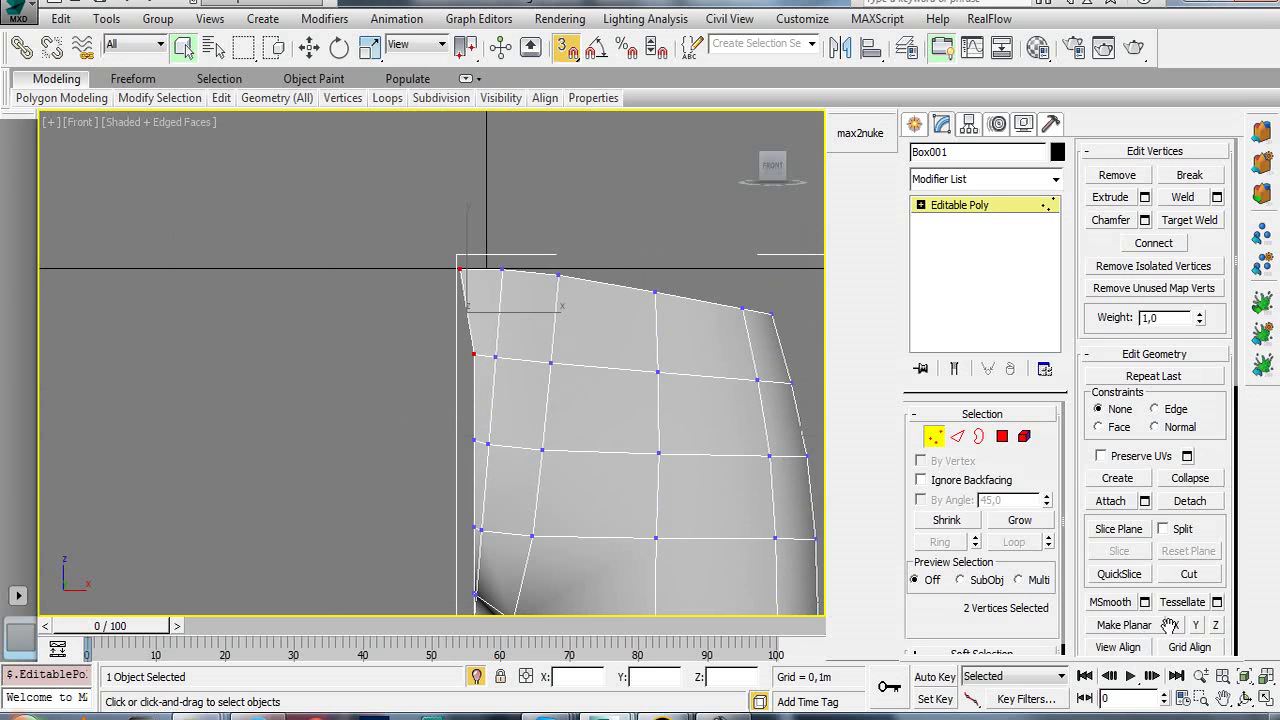
click(1176, 625)
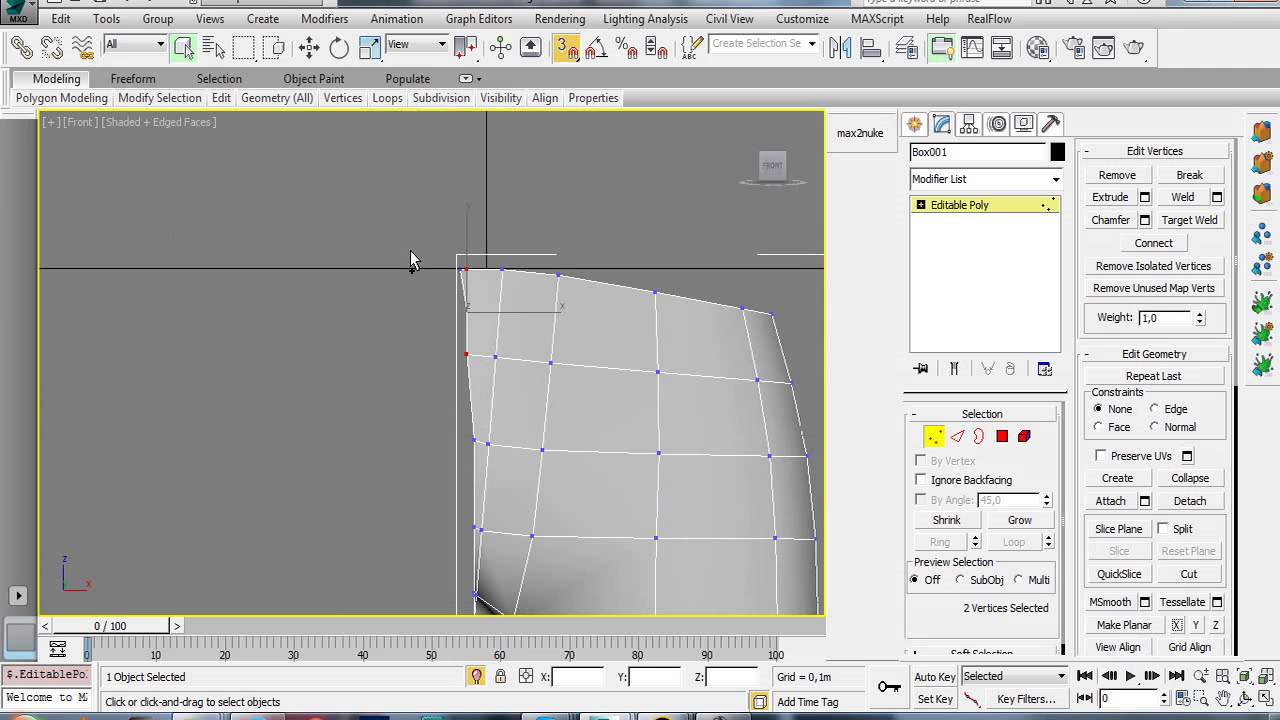
key(ctrl+z)
drag(497, 352, 486, 372)
click(1178, 625)
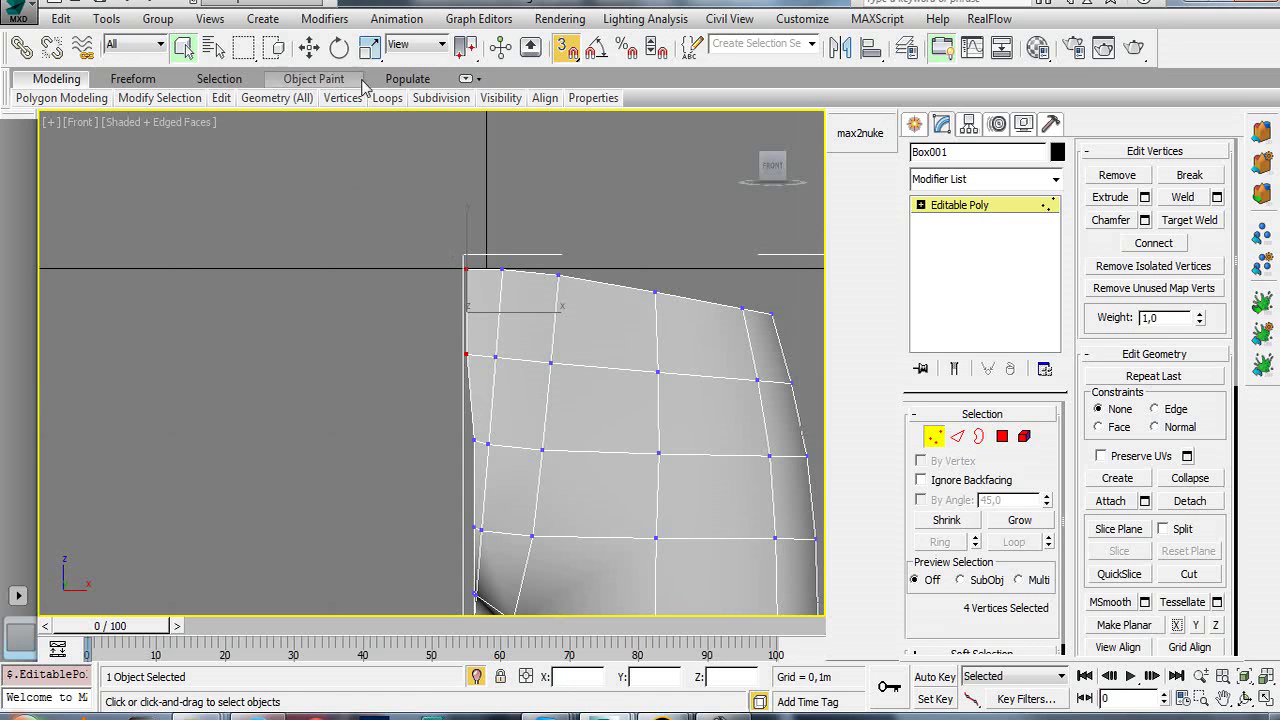
click(309, 47)
text(0)
key(Return)
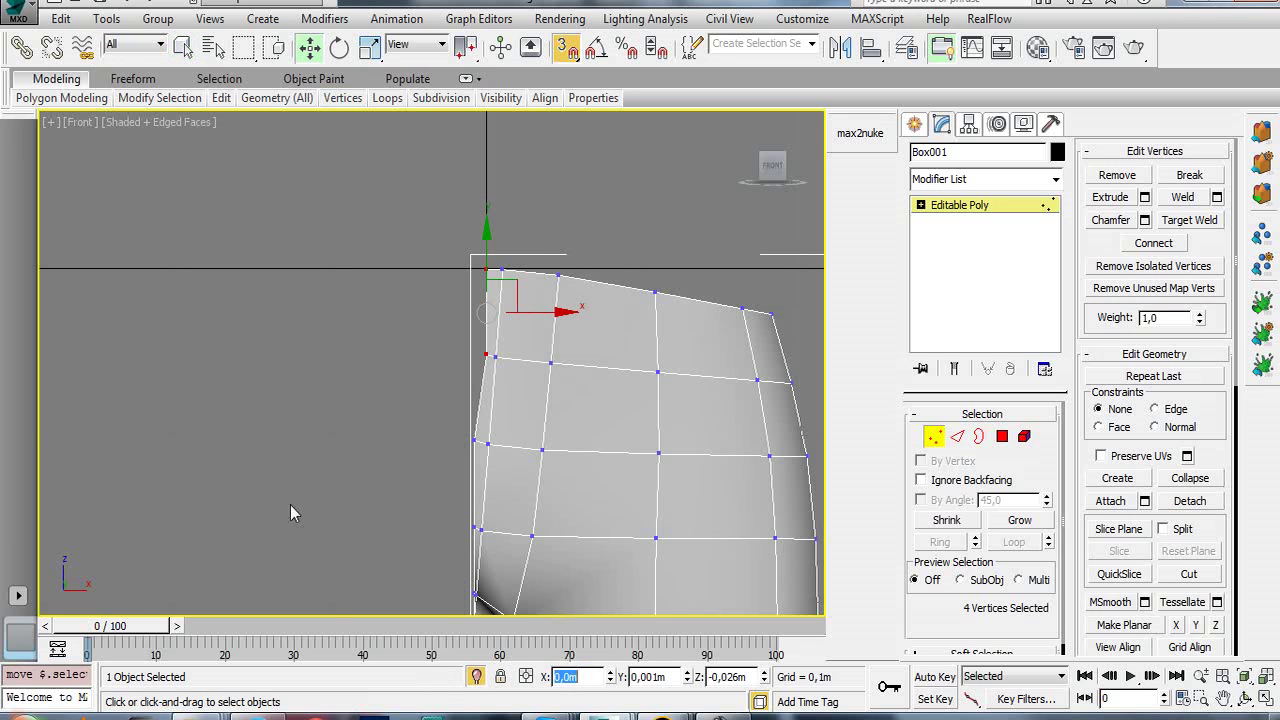
- With snapping off, shift the inner-edge vertex columns at the hip slightly right
middle_drag(294, 514, 371, 277)
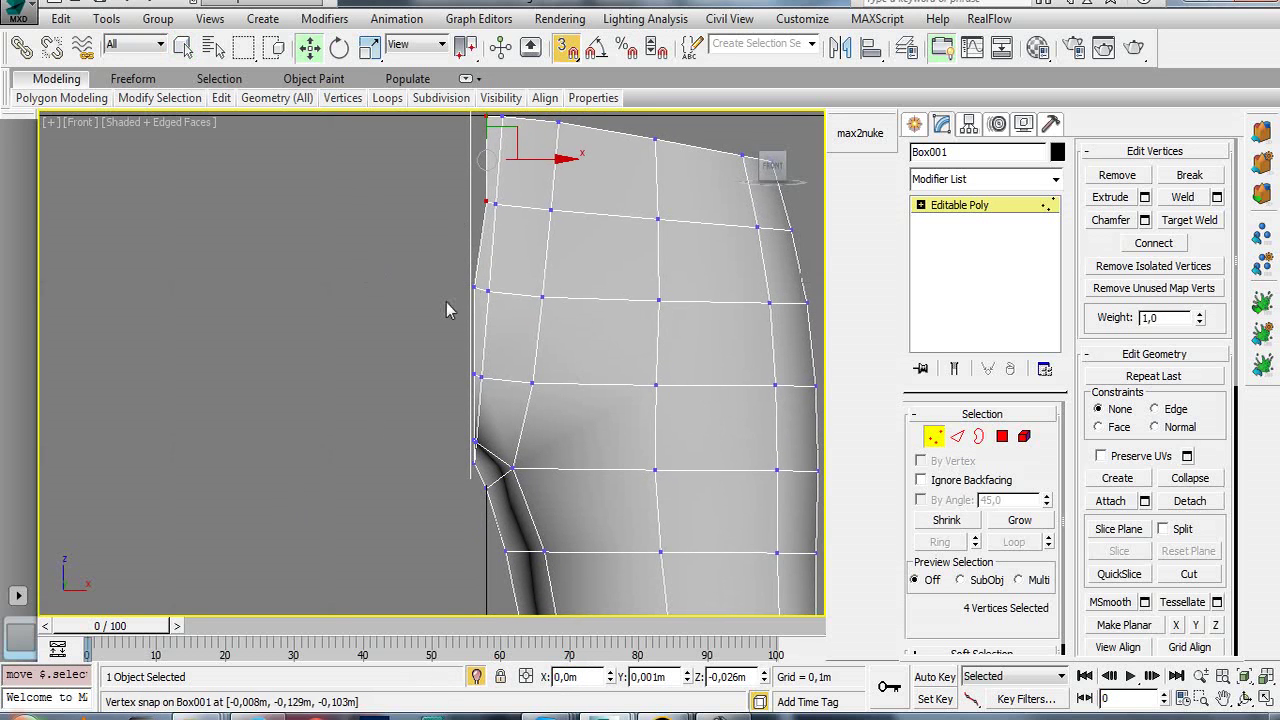
middle_drag(426, 279, 451, 333)
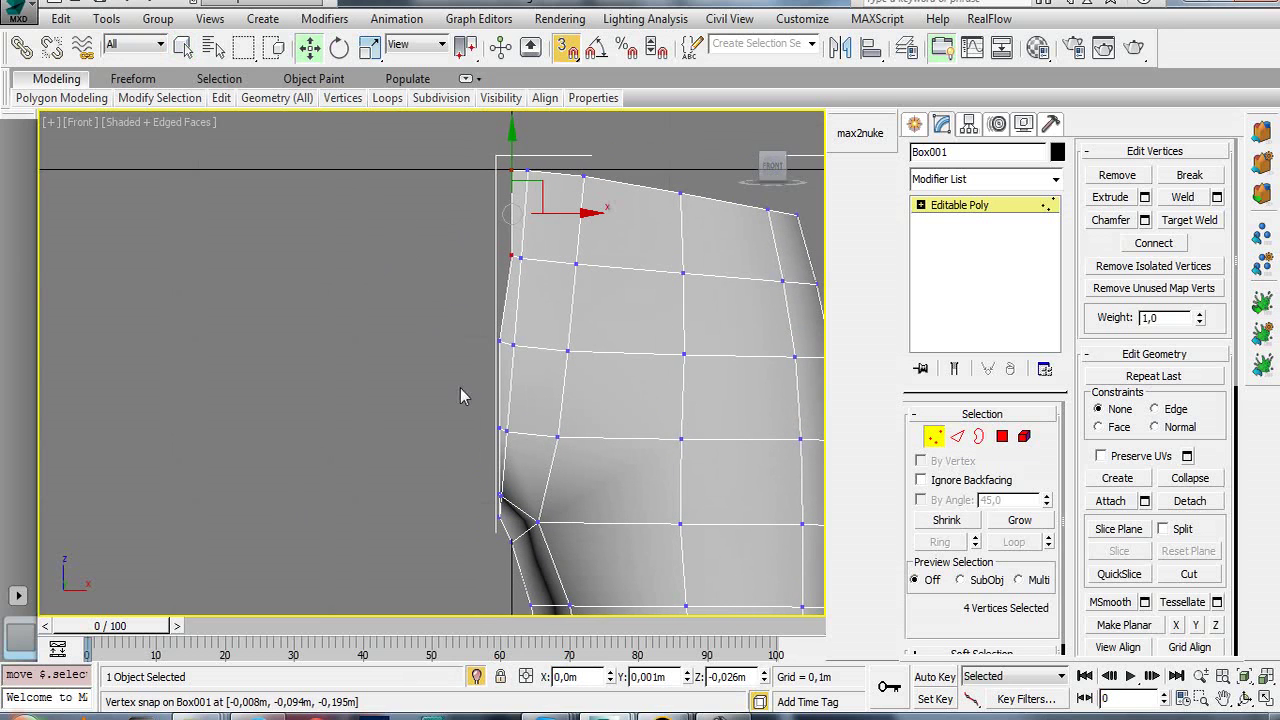
middle_drag(472, 384, 464, 354)
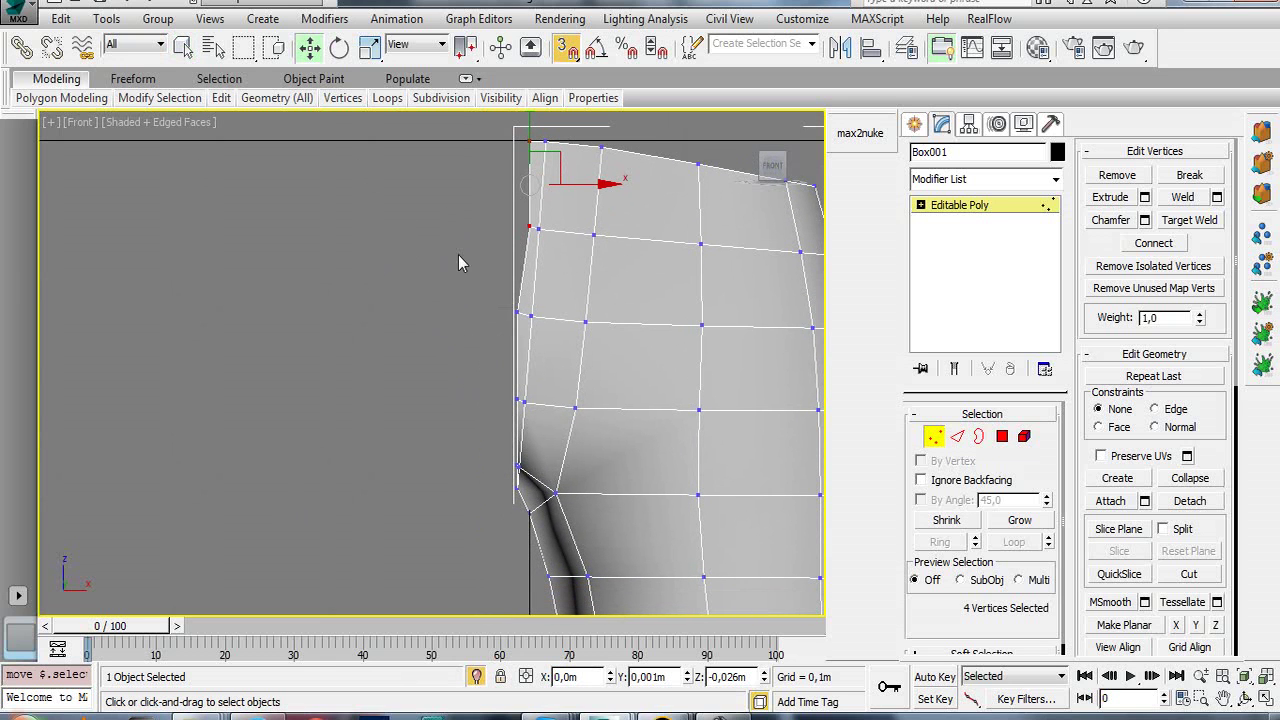
drag(518, 374, 518, 376)
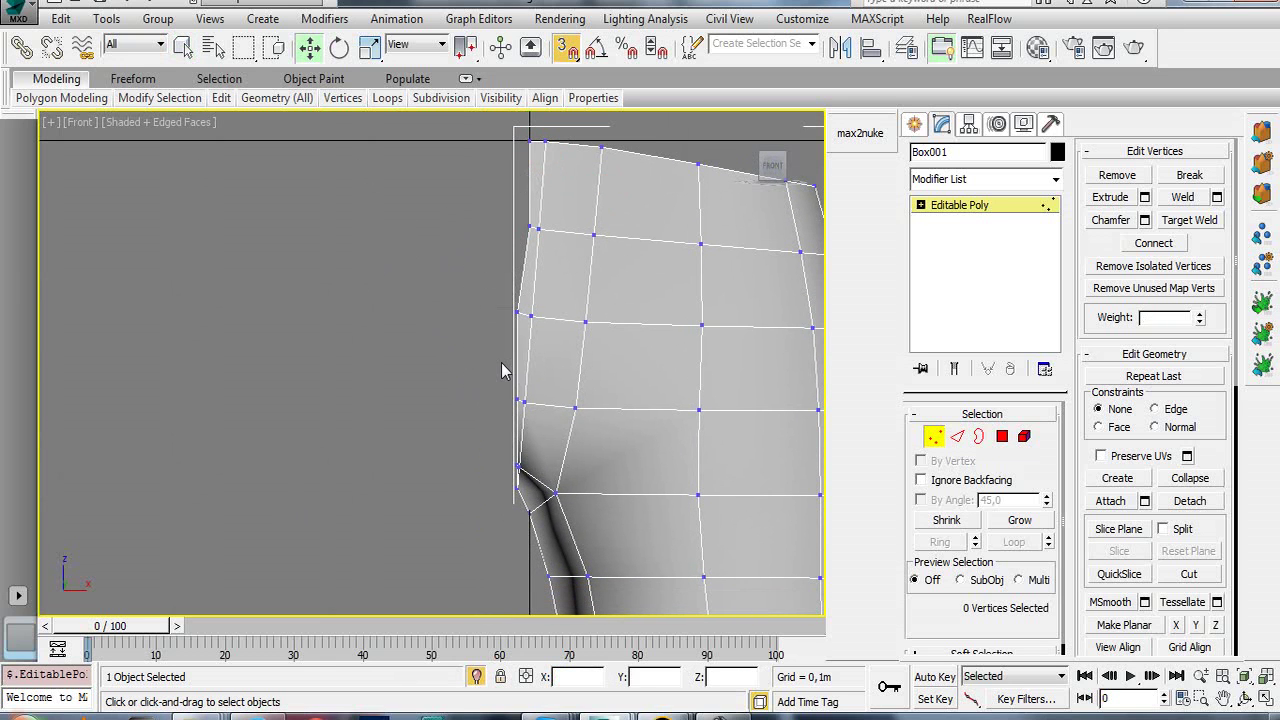
click(532, 318)
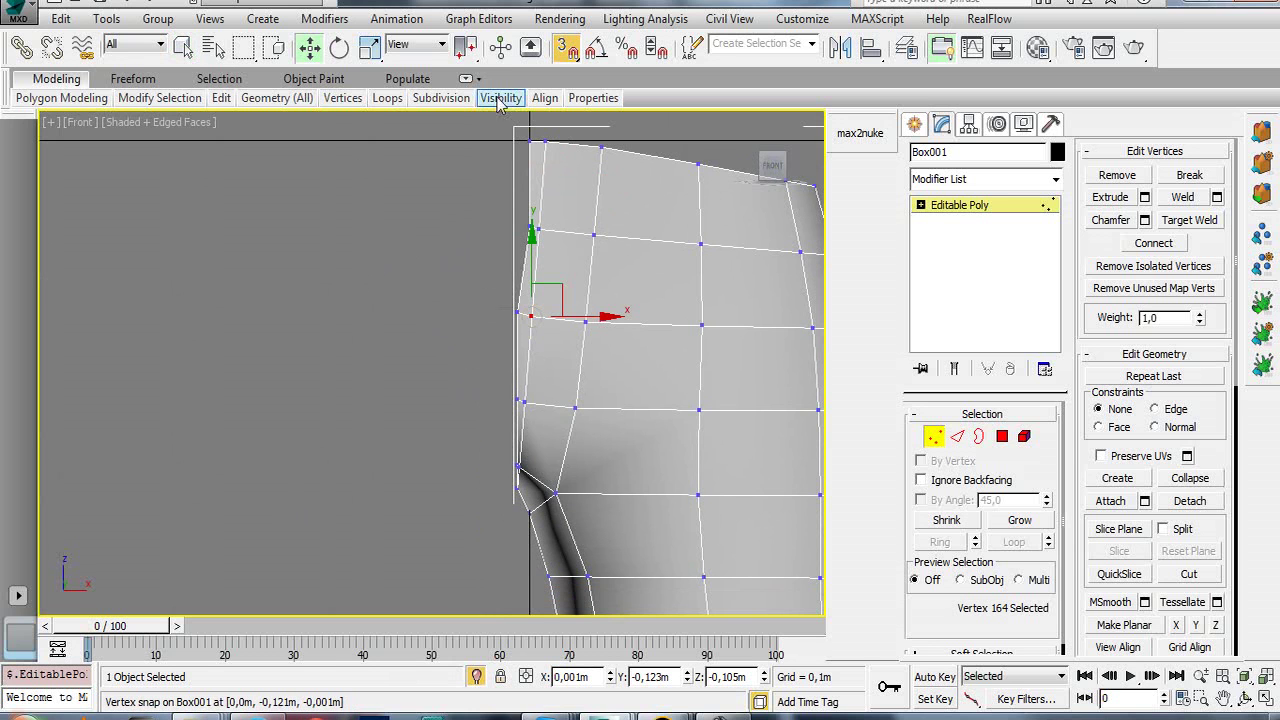
click(566, 47)
click(558, 245)
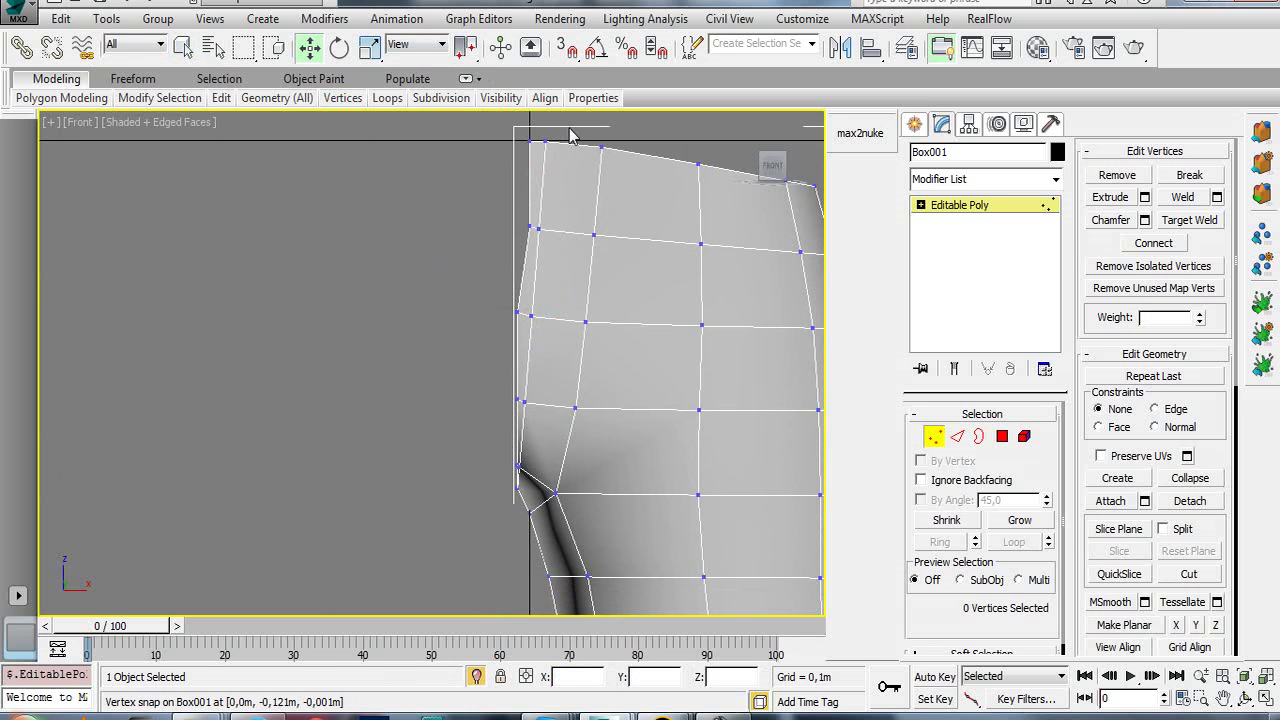
drag(545, 240, 544, 248)
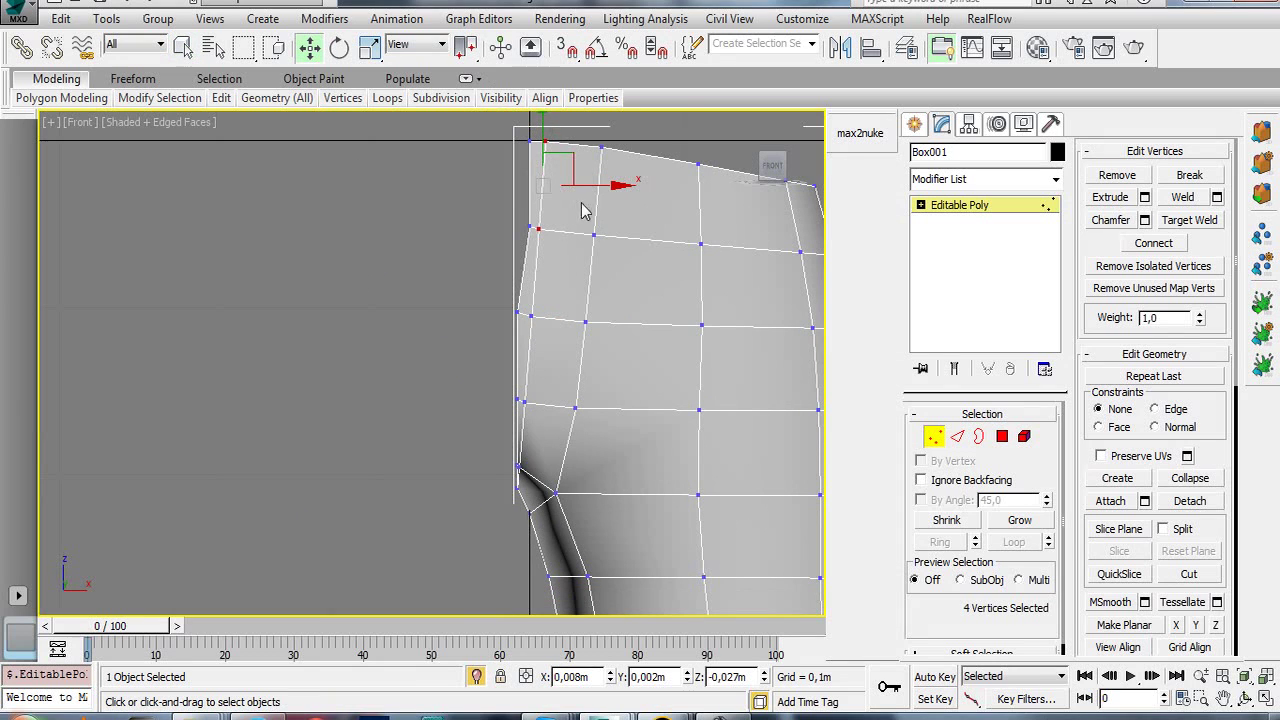
drag(597, 190, 609, 190)
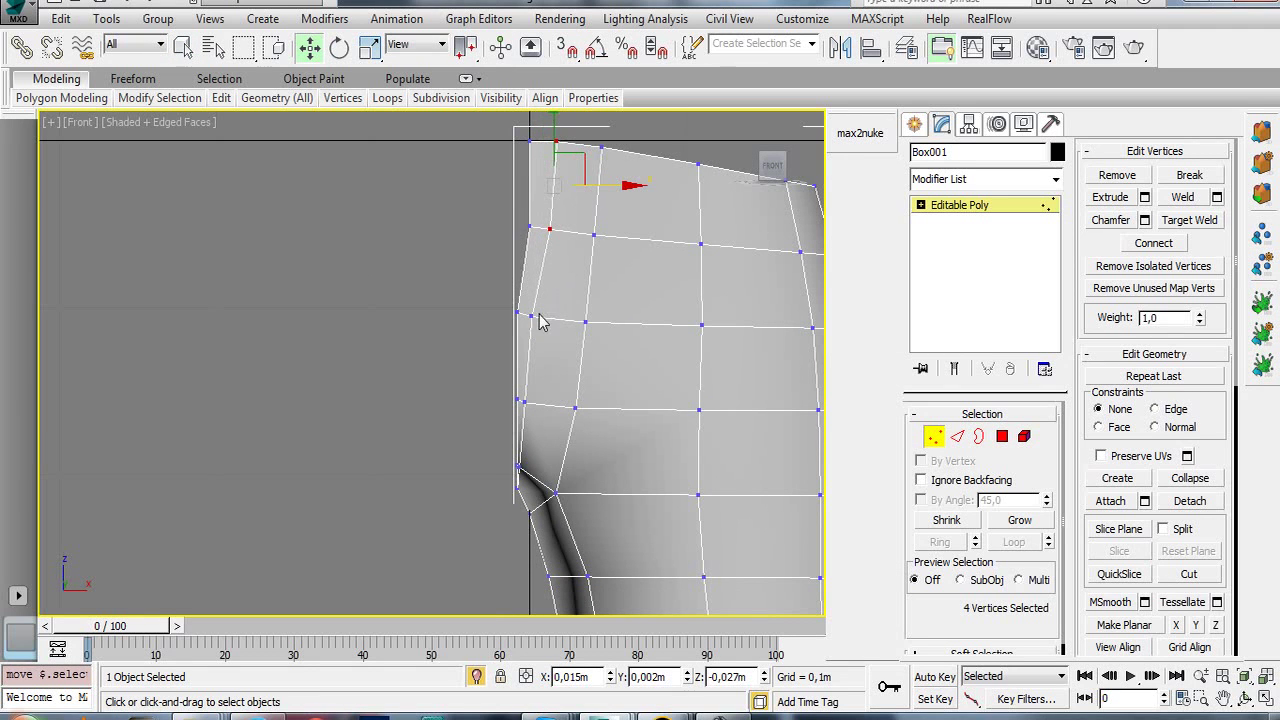
drag(531, 353, 534, 425)
drag(569, 364, 584, 363)
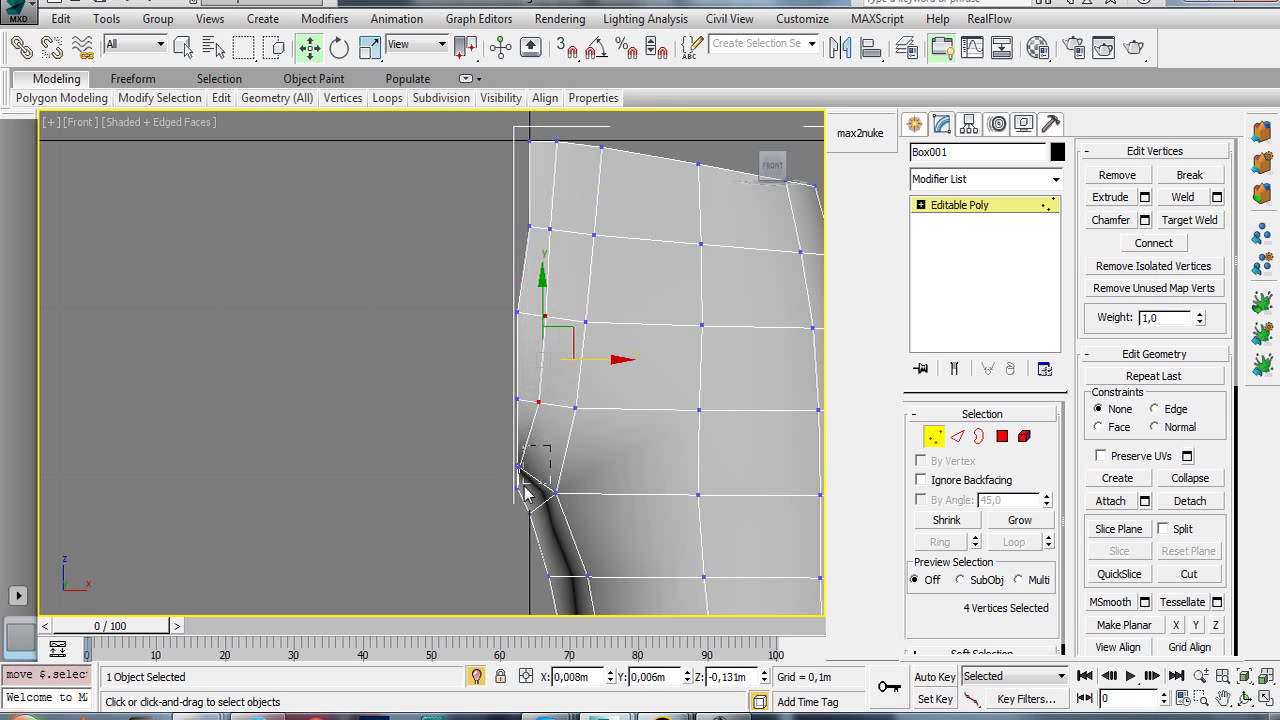
drag(525, 490, 524, 496)
- Select the crotch vertices and nudge them slightly right
scroll(505, 478, up, 2)
scroll(515, 430, up, 2)
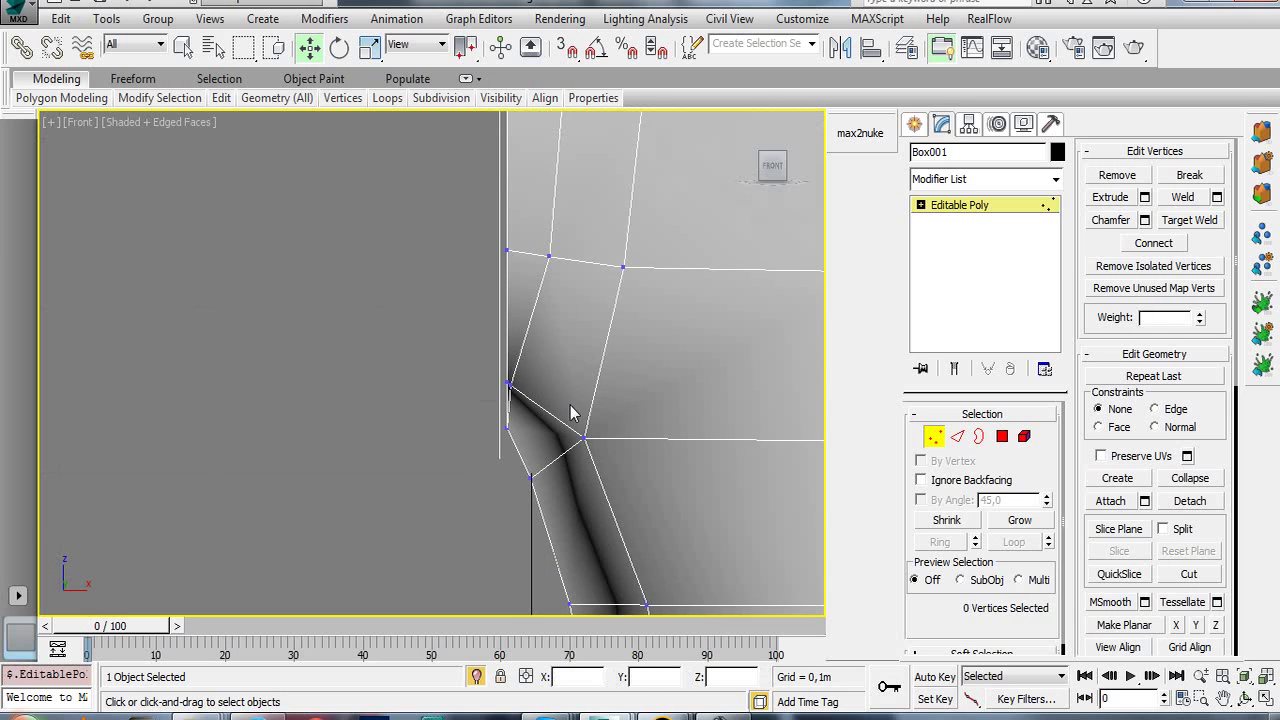
scroll(525, 390, up, 2)
mouse_move(485, 398)
mouse_down()
mouse_move(532, 347)
mouse_move(570, 402)
mouse_up()
scroll(575, 415, down, 1)
scroll(583, 426, down, 2)
scroll(583, 426, down, 1)
scroll(586, 400, down, 2)
scroll(575, 375, up, 2)
scroll(583, 392, up, 4)
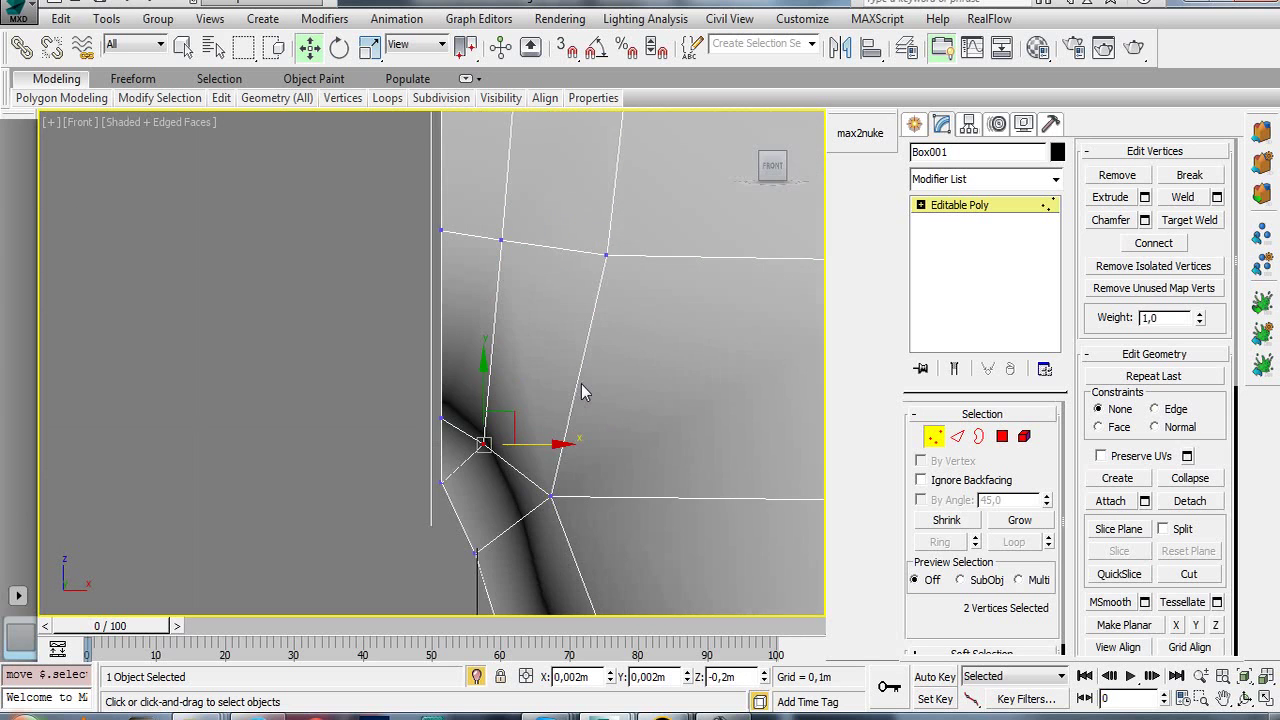
middle_drag(582, 392, 591, 365)
drag(555, 406, 562, 406)
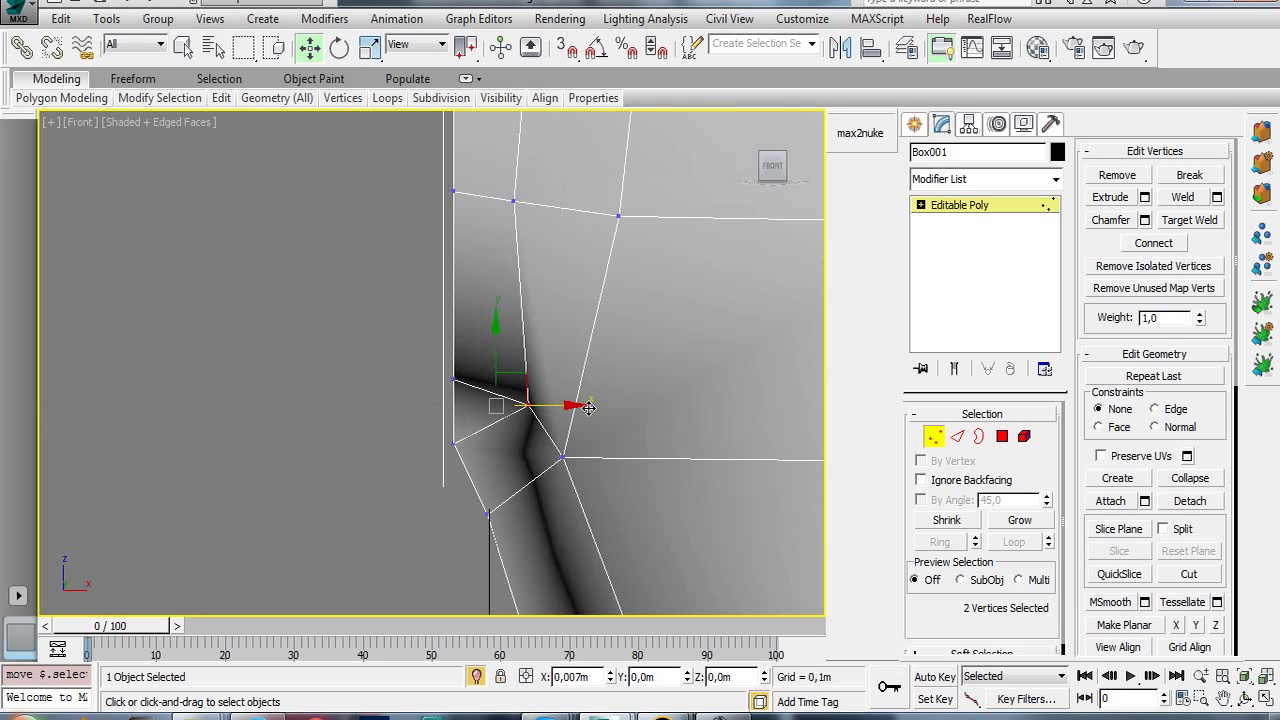
- Select all vertices along the inner seam and set their X position to 0
scroll(585, 408, down, 2)
middle_drag(579, 308, 572, 428)
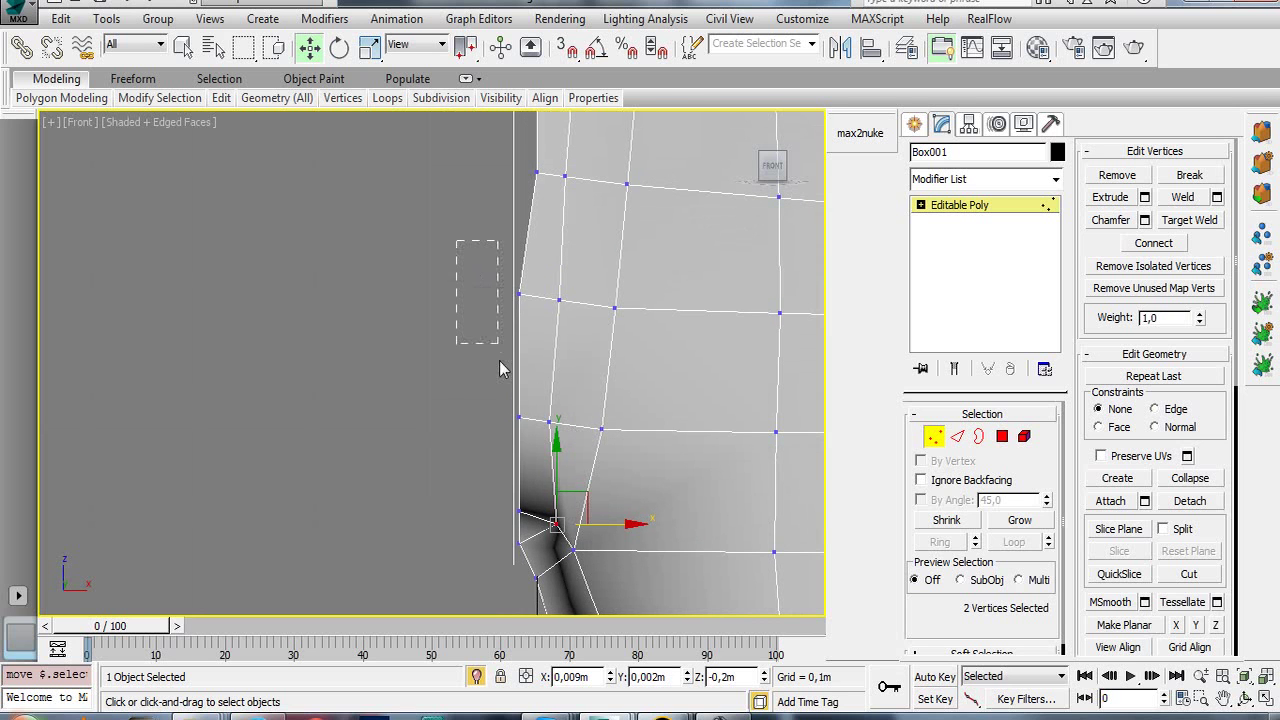
drag(524, 590, 526, 592)
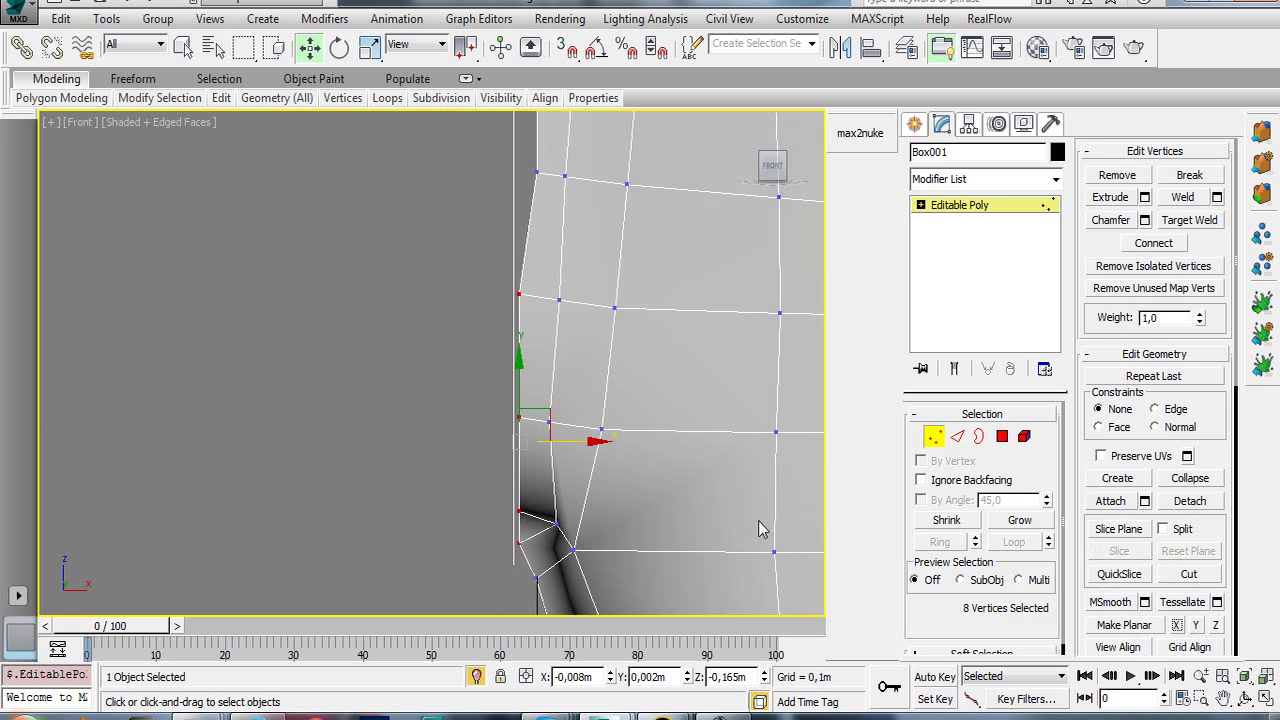
double_click(600, 677)
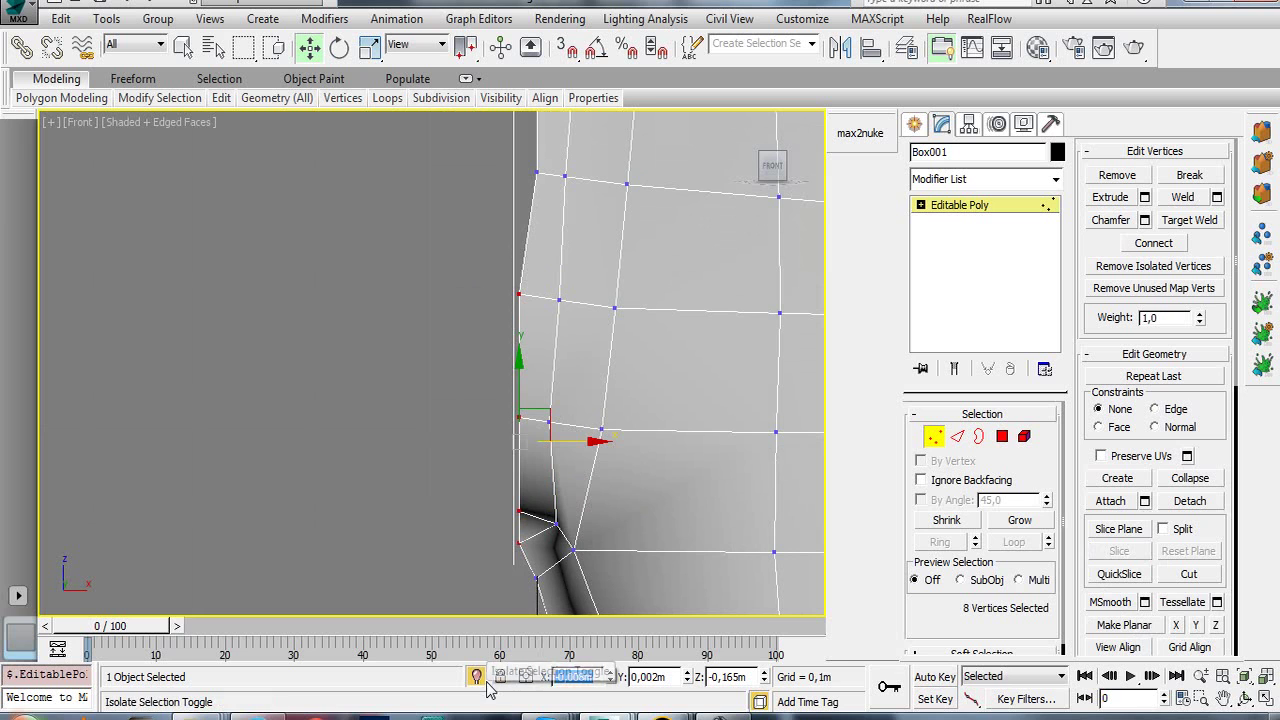
text(0)
key(Return)
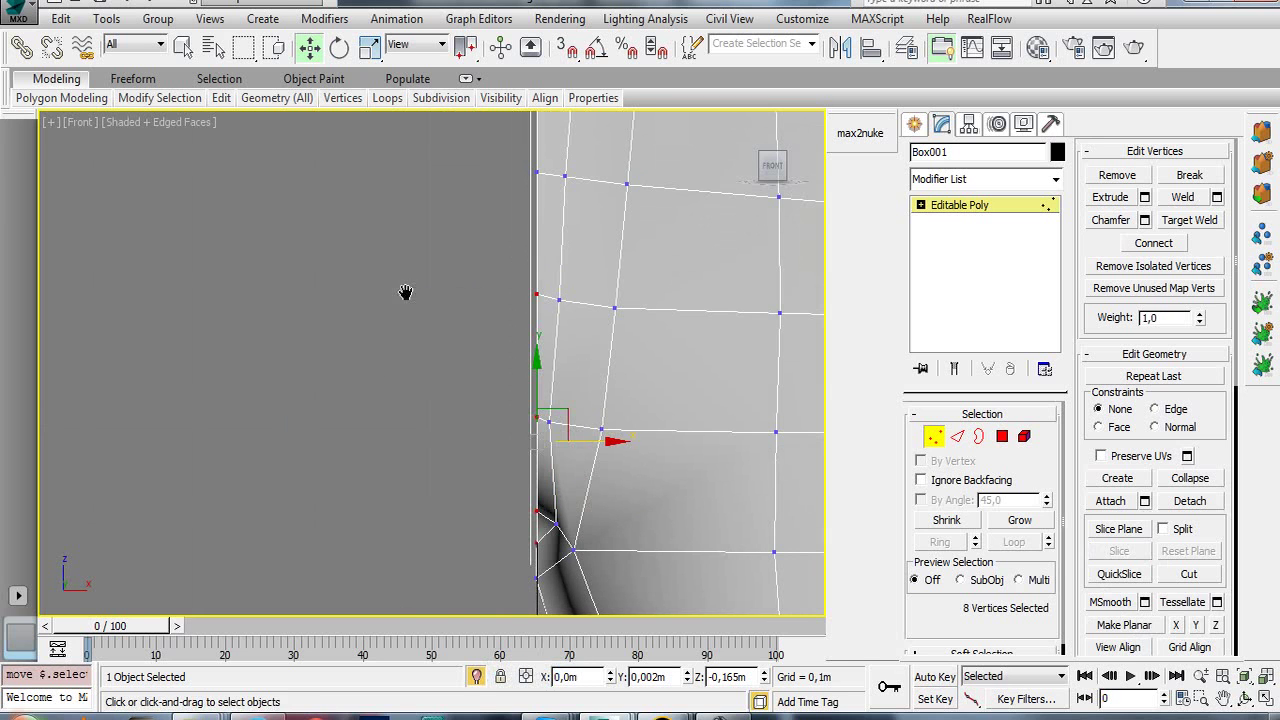
- Move the vertex beside the seam to the right
scroll(400, 300, down, 3)
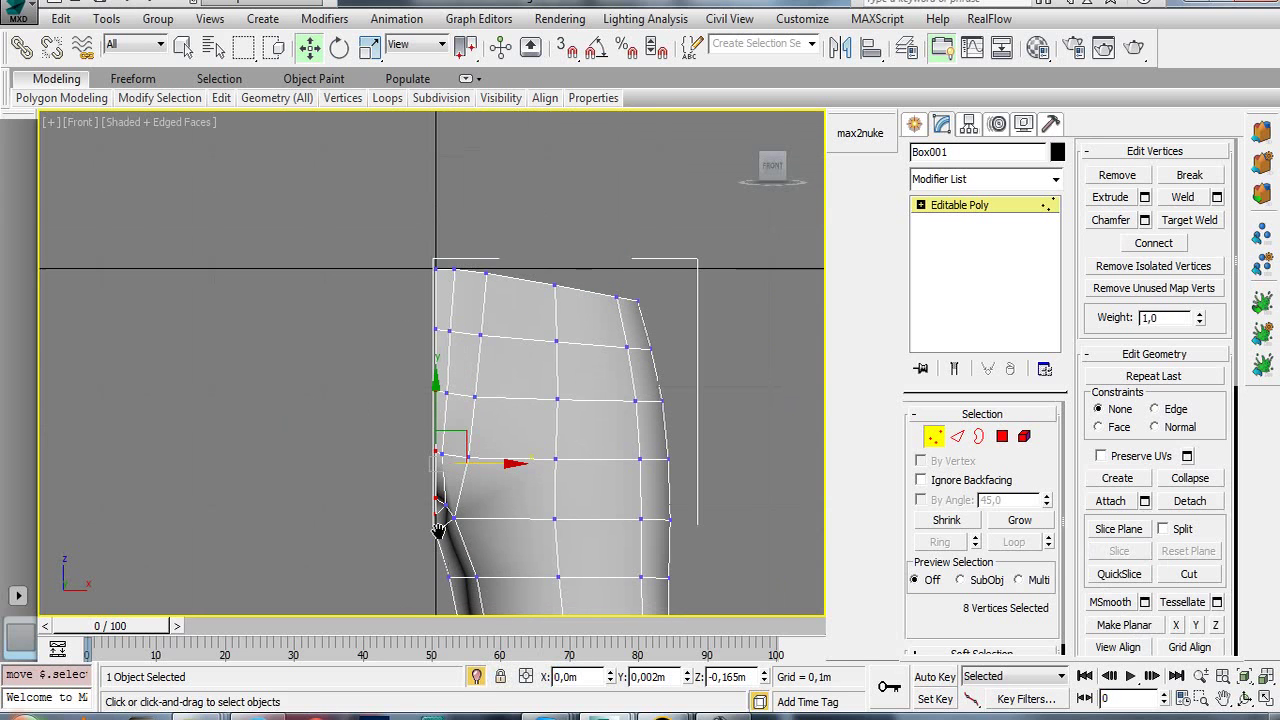
middle_drag(449, 555, 440, 472)
scroll(443, 371, up, 2)
scroll(440, 401, up, 2)
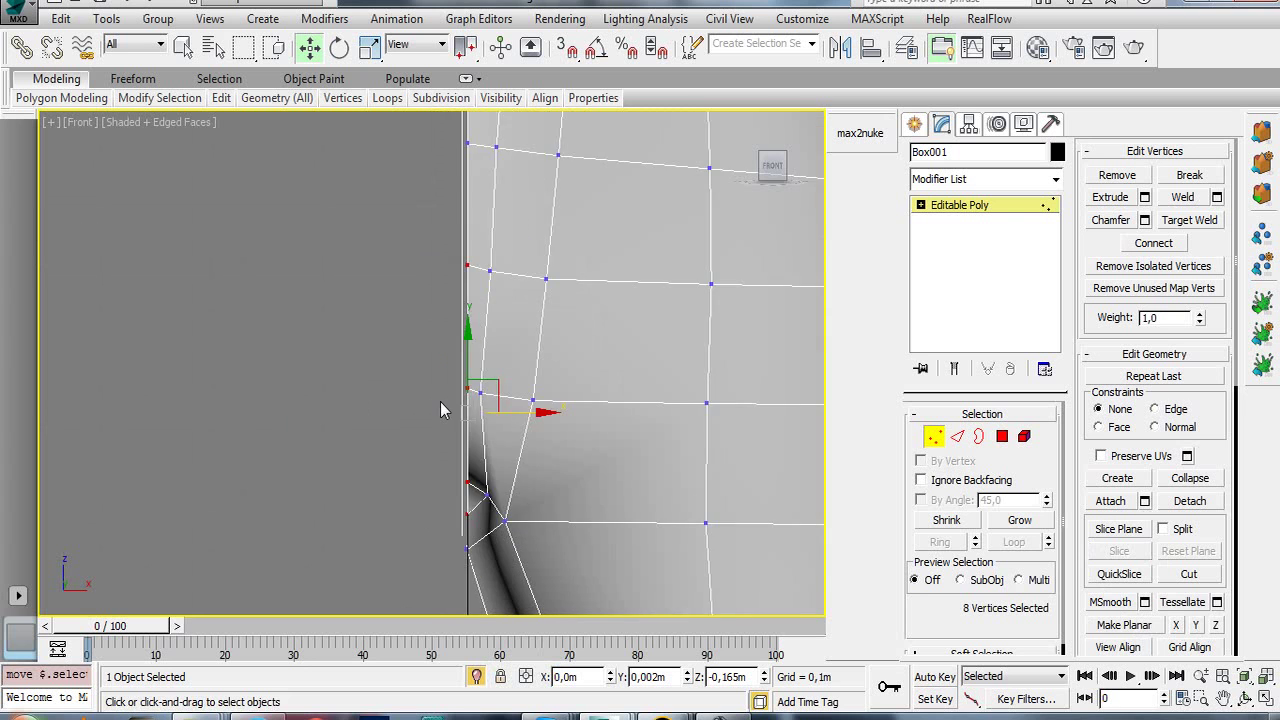
click(497, 387)
drag(497, 387, 521, 388)
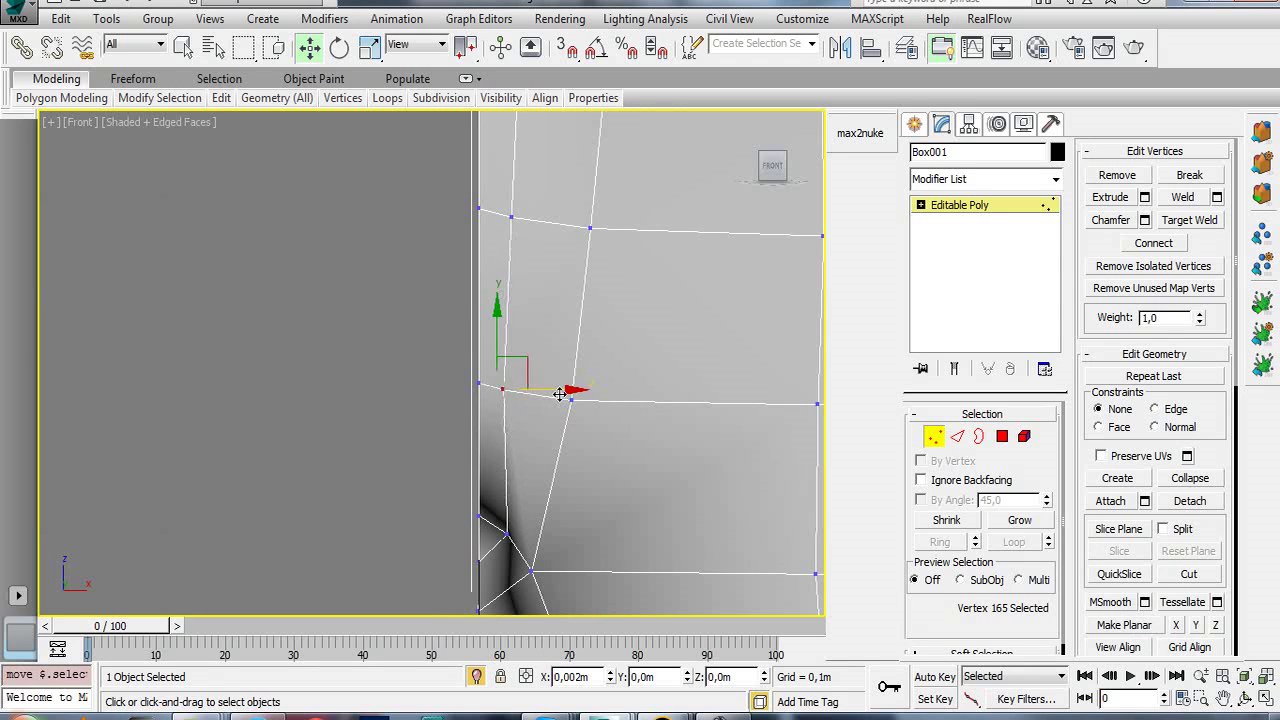
- With Edge constraint, slide the waist, crotch and below-waist vertices slightly right
click(508, 218)
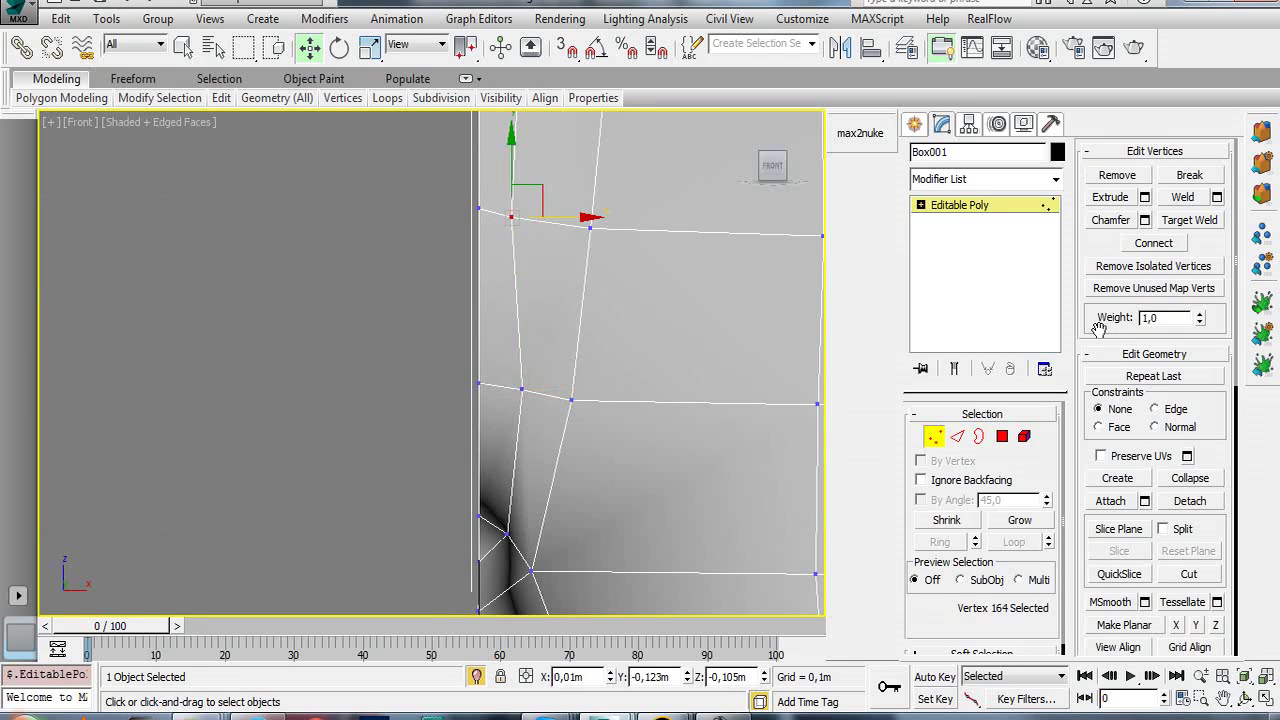
click(1170, 410)
drag(574, 221, 594, 222)
click(506, 534)
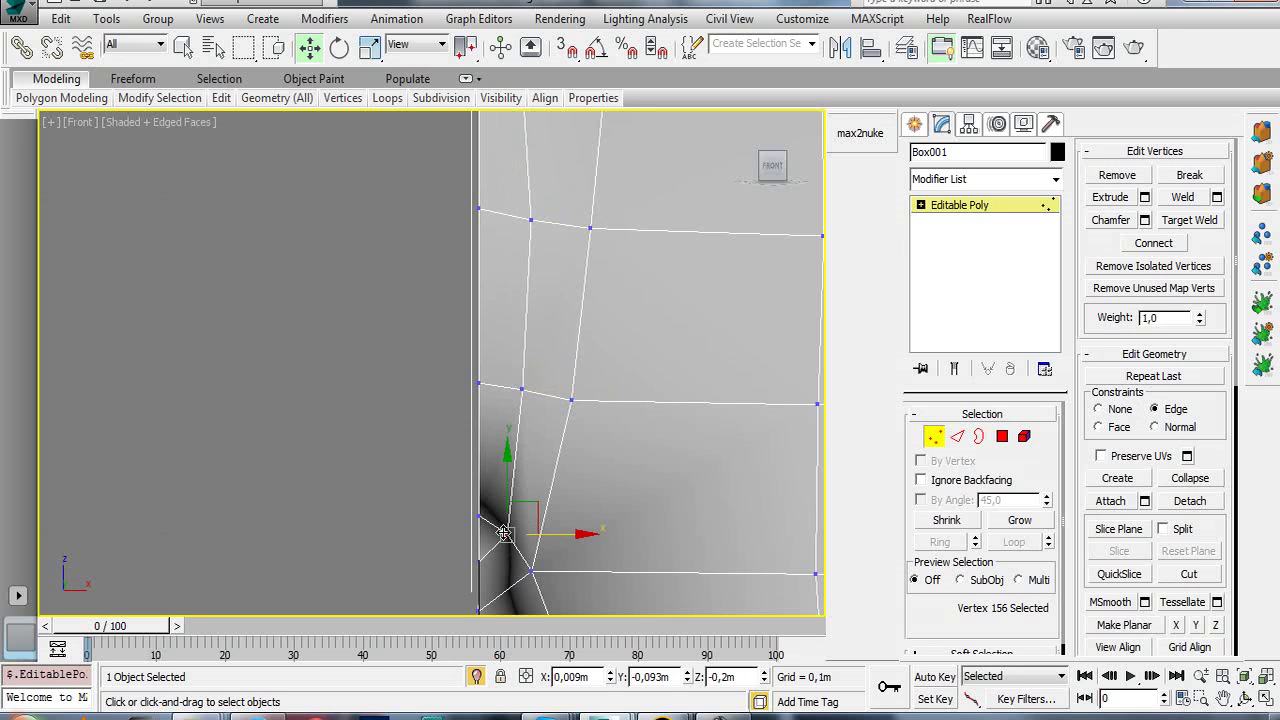
drag(556, 535, 551, 535)
scroll(550, 535, down, 3)
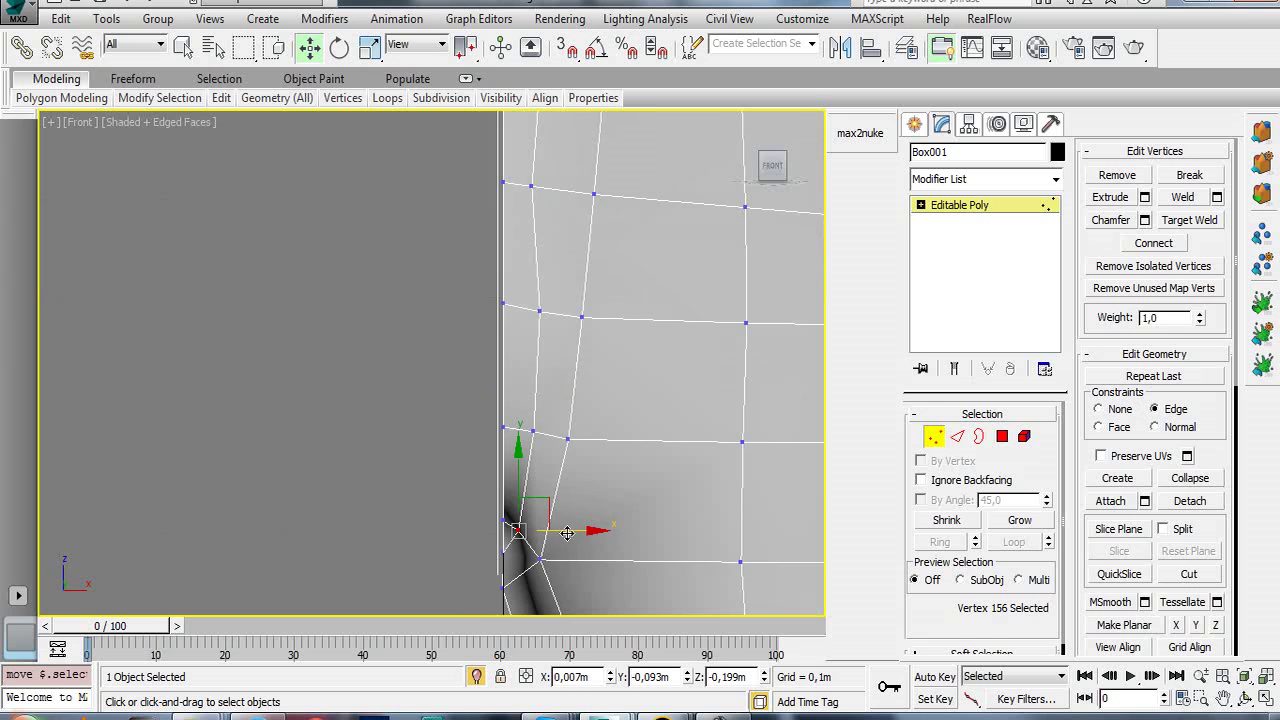
scroll(600, 526, down, 1)
click(550, 362)
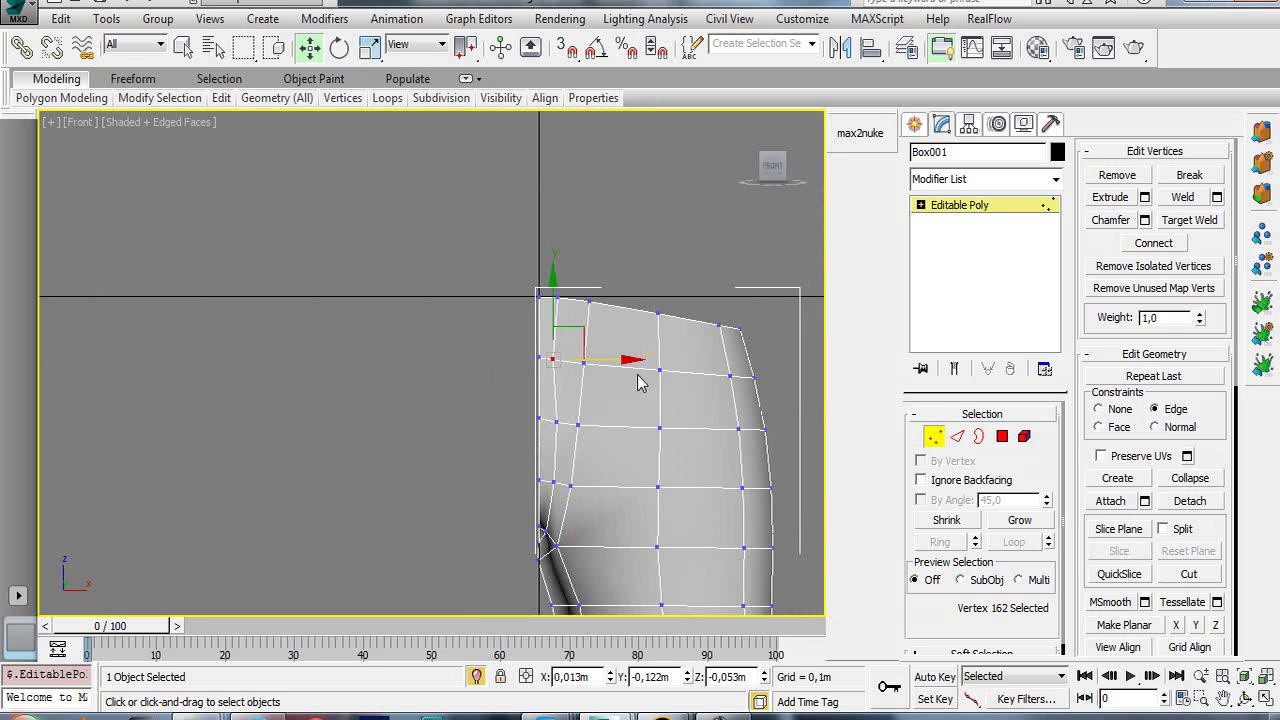
drag(613, 360, 615, 368)
- Exit vertex editing and return to a centred front view of the pants
mouse_move(565, 297)
alt+middle_down()
mouse_move(747, 443)
mouse_move(768, 277)
alt+middle_up()
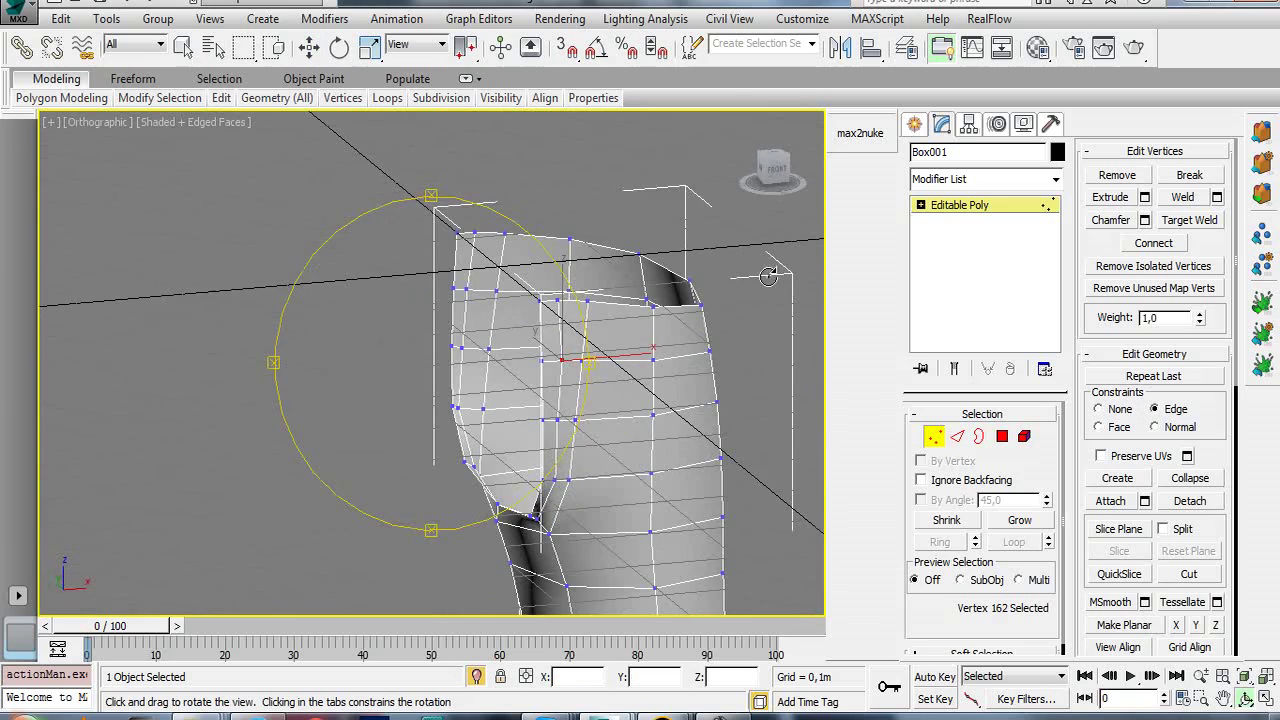
click(960, 205)
key(f)
scroll(522, 460, up, 3)
middle_drag(522, 455, 549, 468)
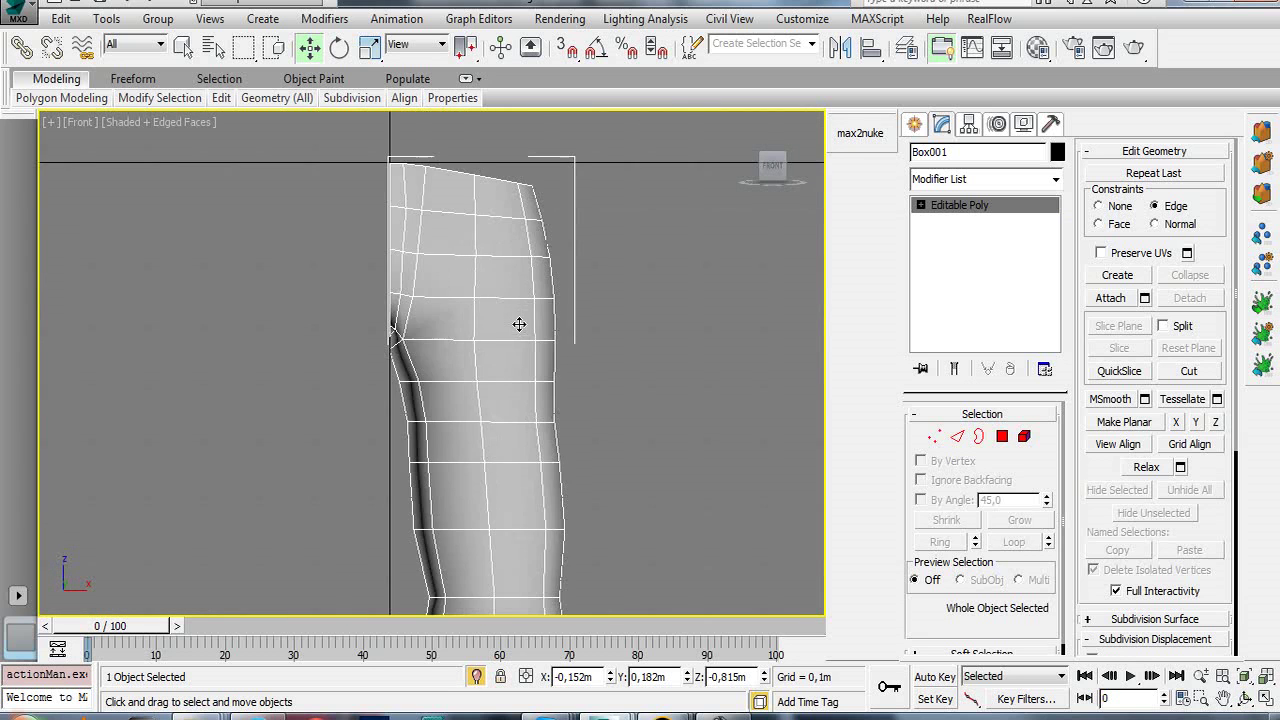
- Snap the leg's pivot to its top inner vertex using Affect Pivot Only
scroll(520, 323, up, 2)
scroll(543, 429, up, 2)
scroll(420, 386, up, 2)
scroll(459, 431, down, 3)
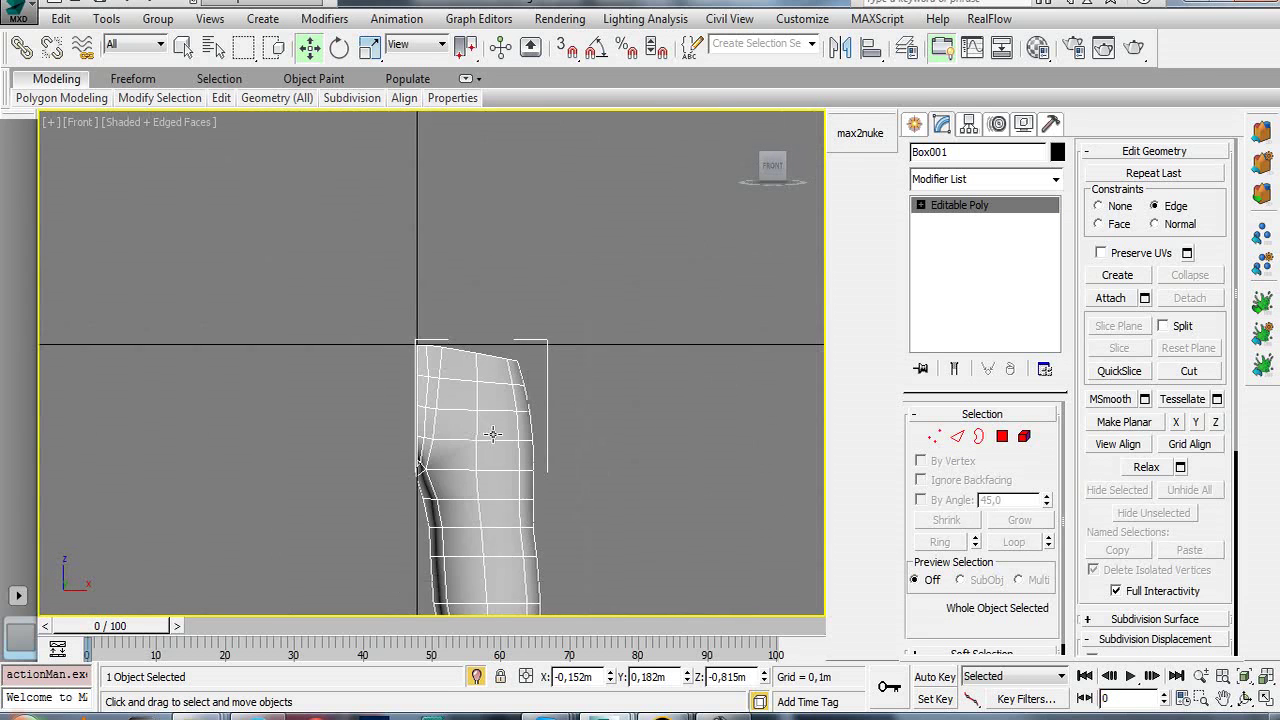
scroll(491, 346, down, 2)
click(969, 124)
click(980, 256)
click(567, 47)
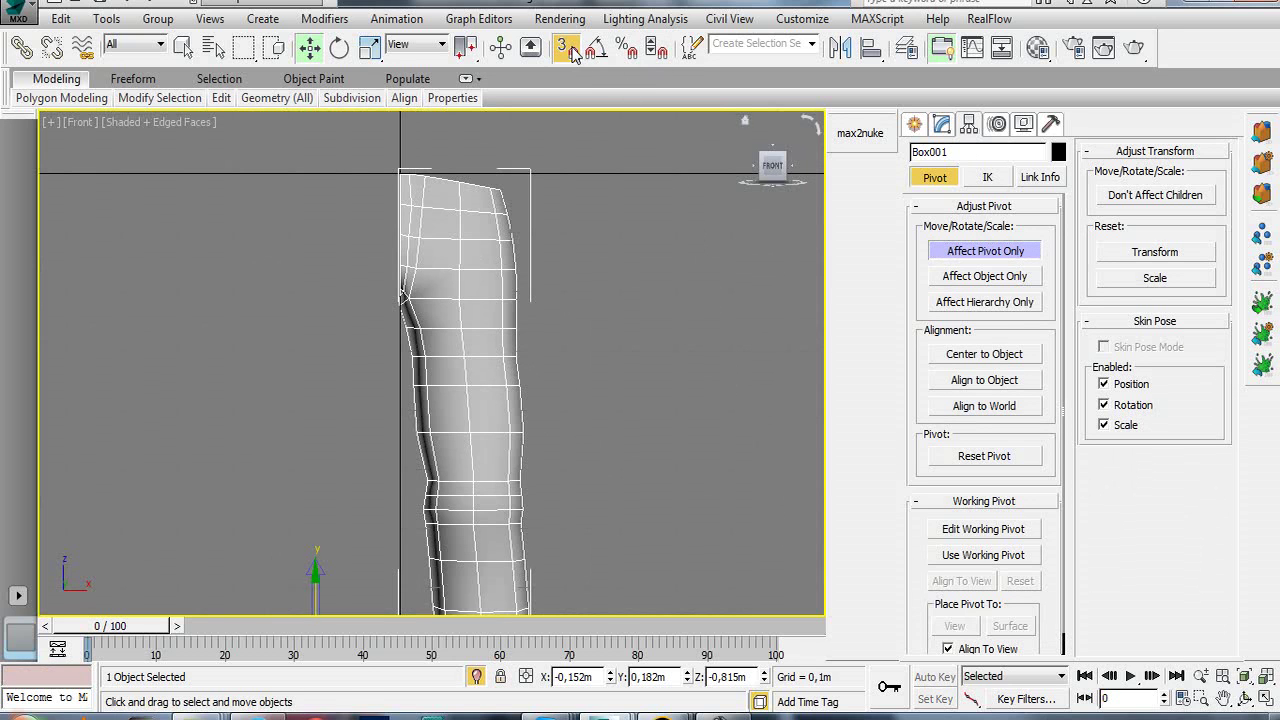
mouse_move(430, 385)
middle_down()
mouse_move(480, 323)
mouse_move(473, 281)
middle_up()
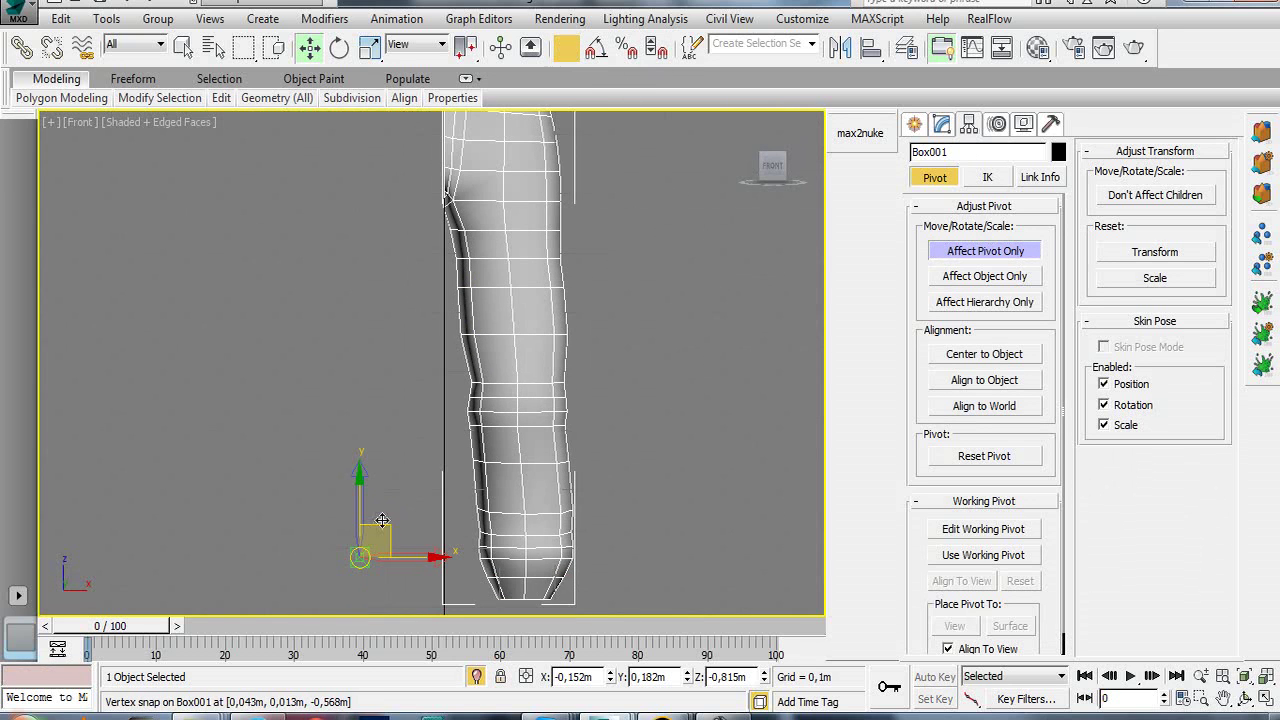
mouse_move(359, 557)
mouse_down()
mouse_move(404, 146)
mouse_move(443, 135)
mouse_up()
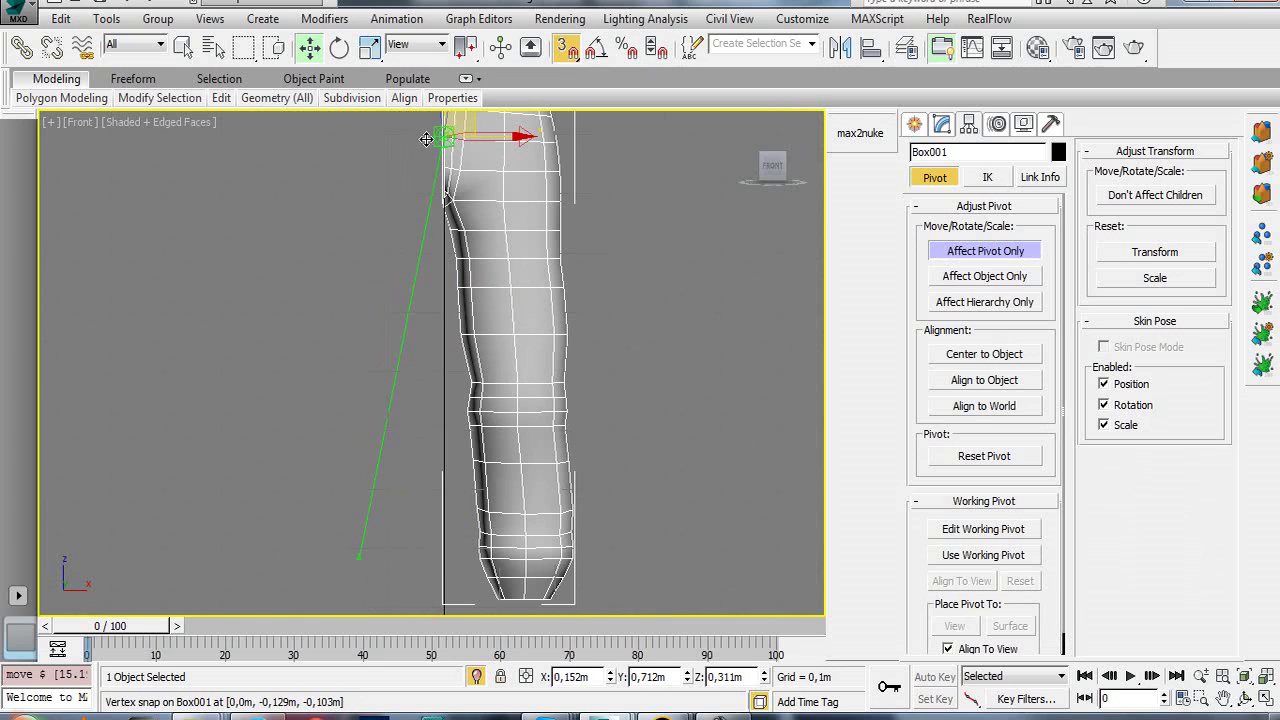
scroll(462, 495, up, 4)
mouse_move(462, 495)
middle_down()
mouse_move(449, 361)
mouse_move(450, 434)
middle_up()
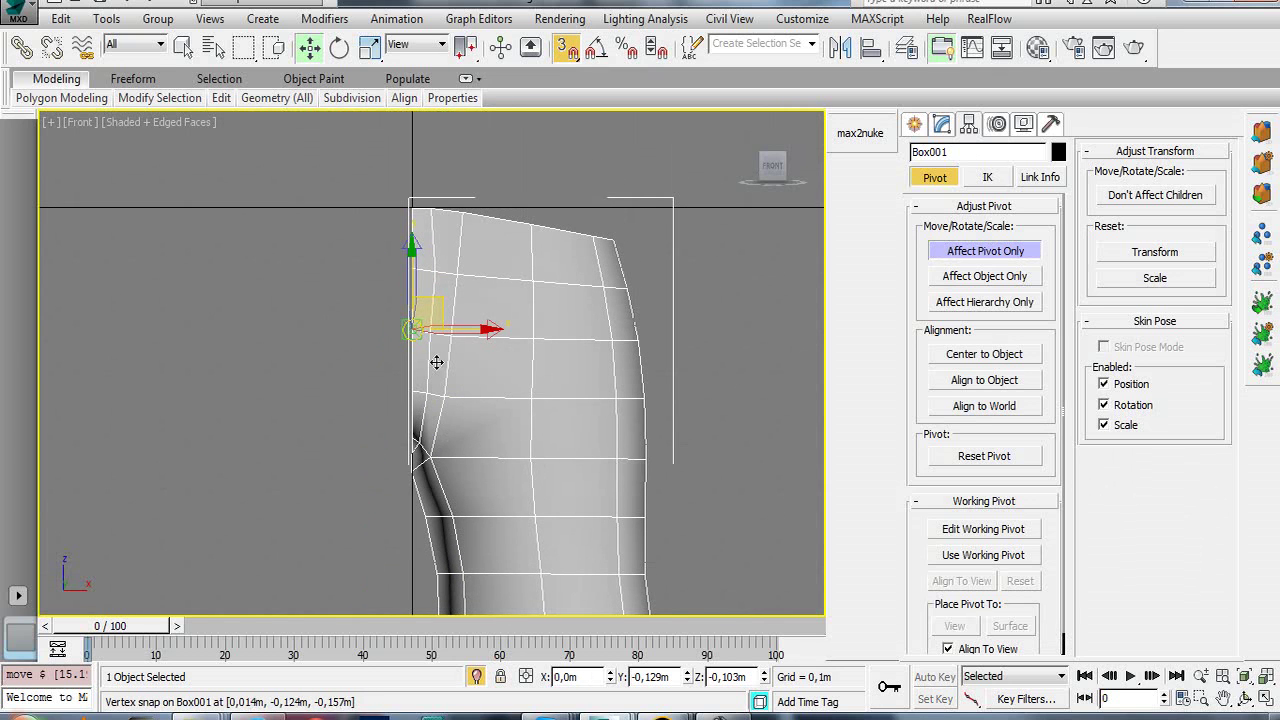
click(985, 251)
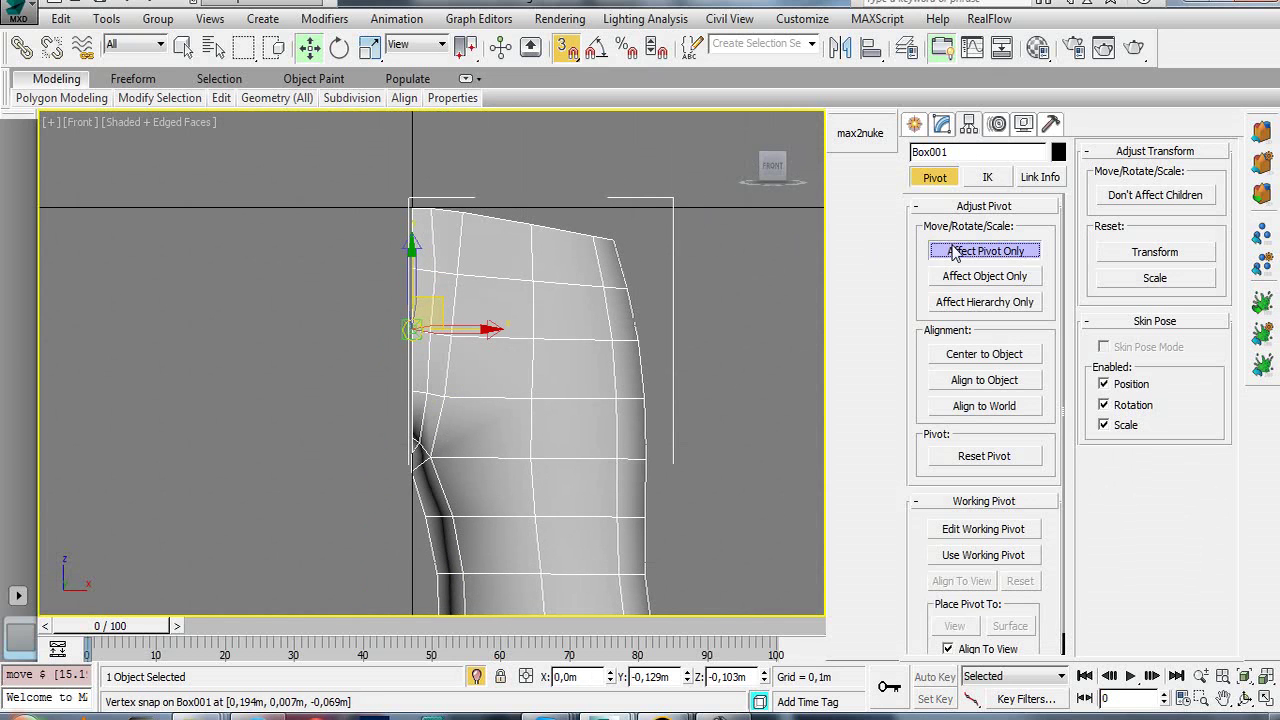
- Add a Symmetry modifier from the Modifier List to mirror the leg
click(942, 123)
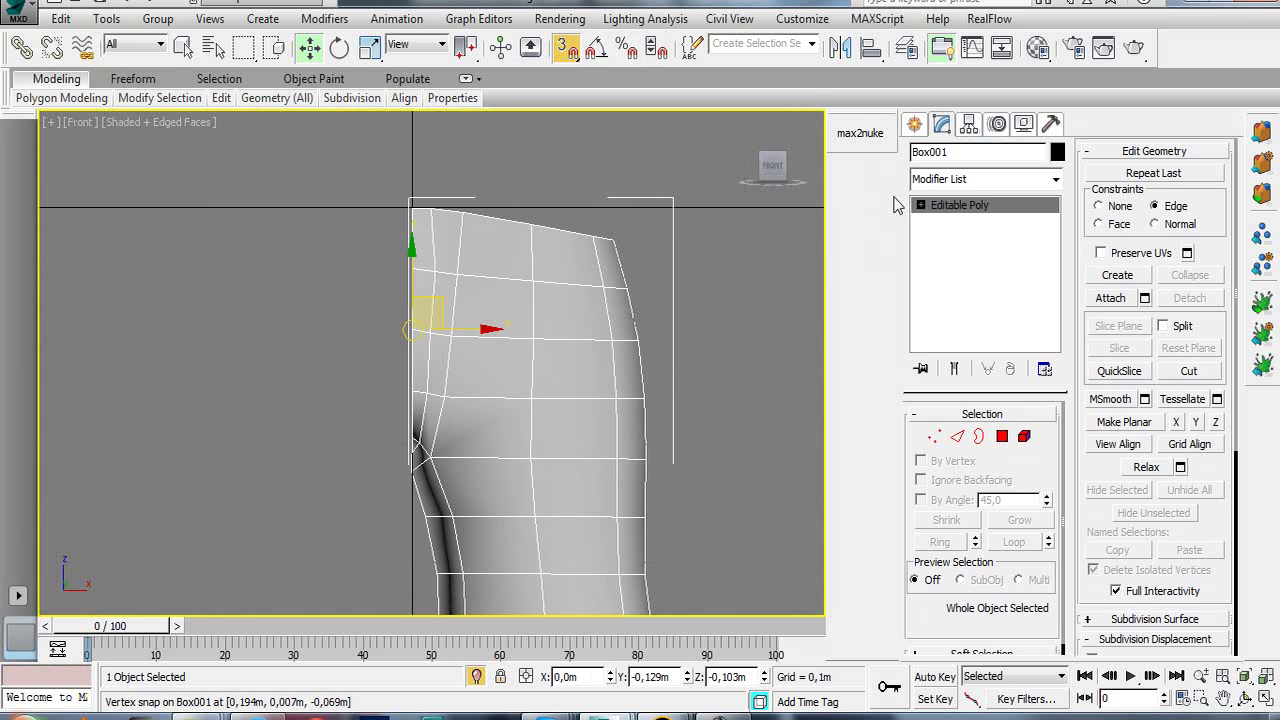
click(1055, 179)
scroll(985, 440, down, 10)
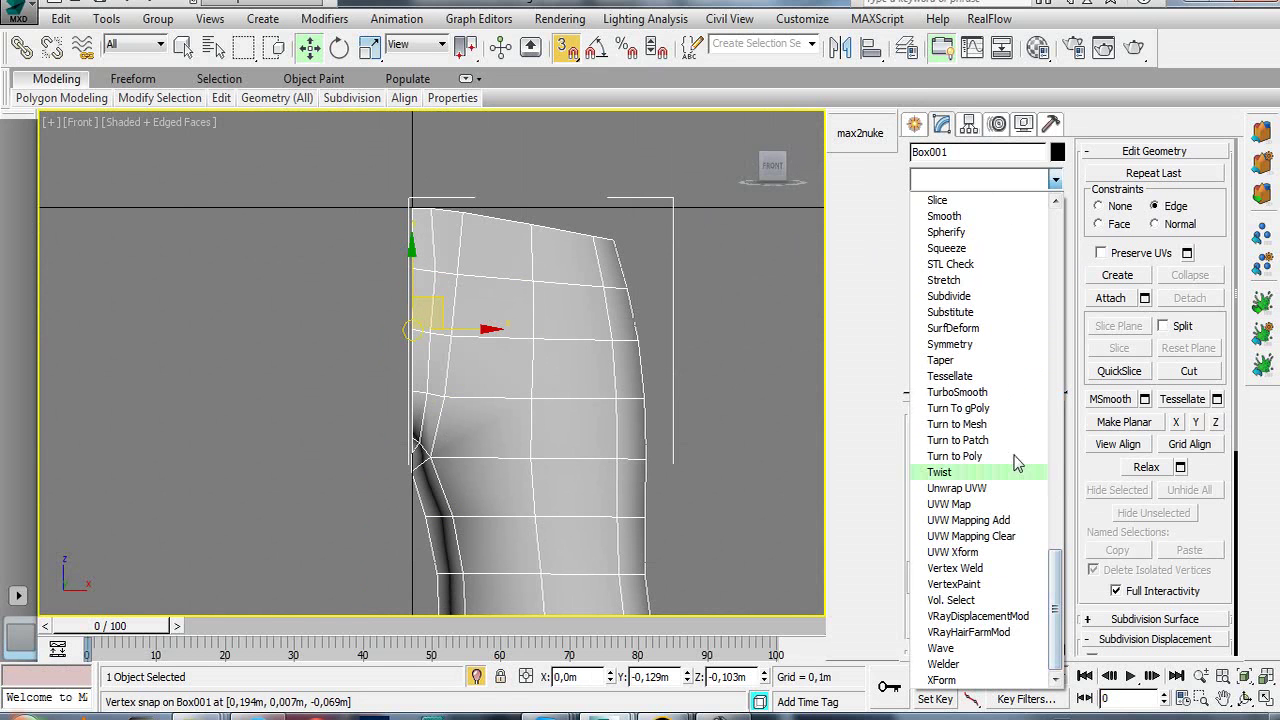
click(950, 344)
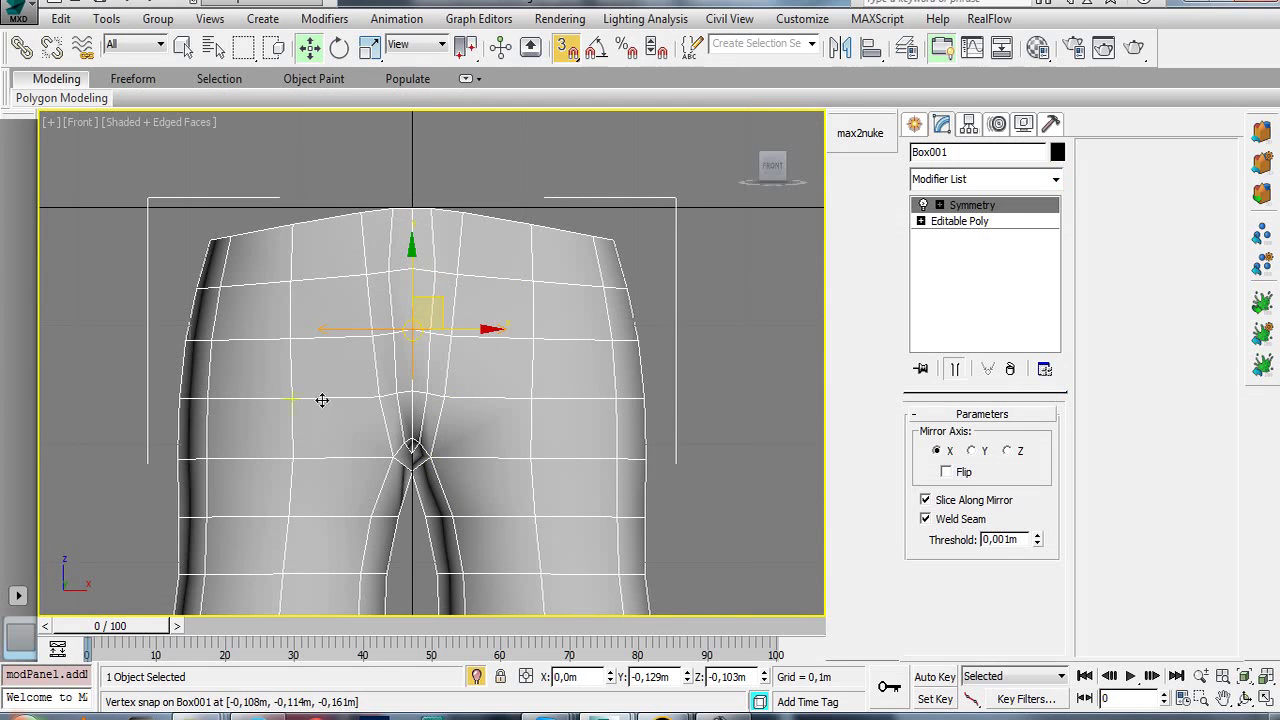
scroll(415, 416, up, 2)
scroll(429, 420, up, 4)
scroll(485, 440, up, 2)
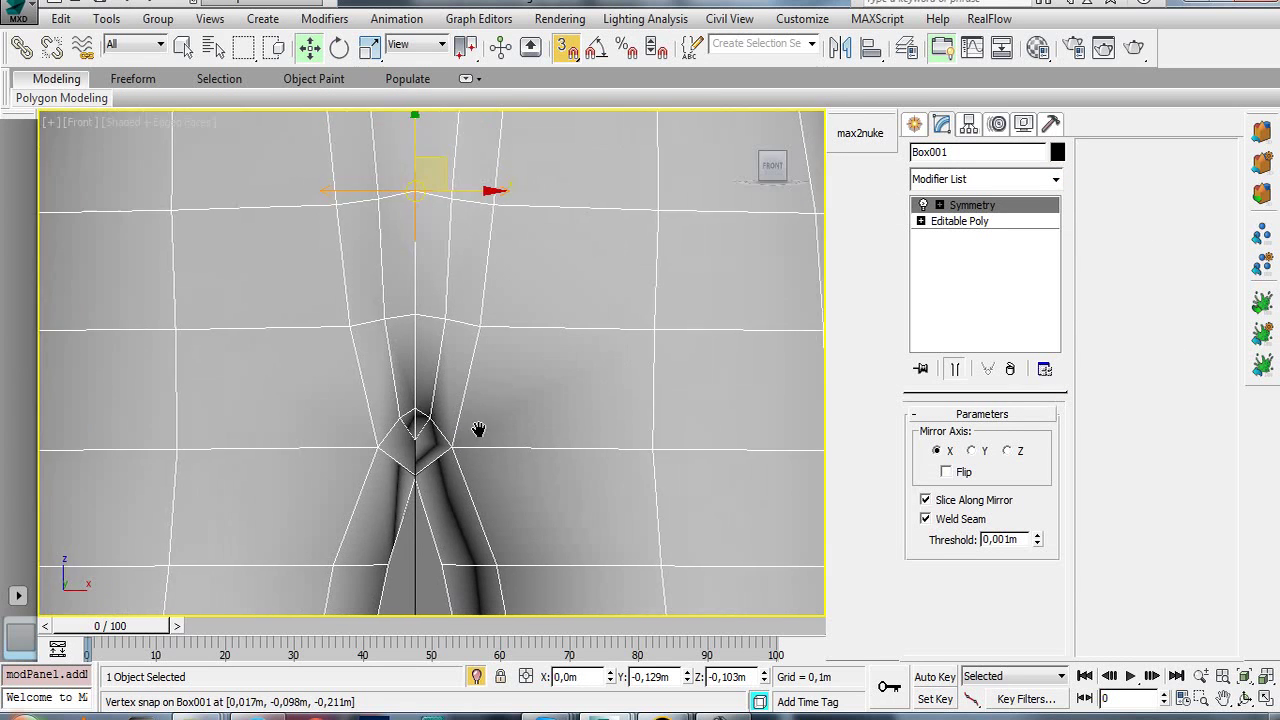
scroll(420, 435, up, 2)
scroll(480, 390, down, 2)
scroll(476, 415, down, 6)
scroll(478, 430, up, 4)
scroll(490, 370, up, 3)
mouse_move(773, 166)
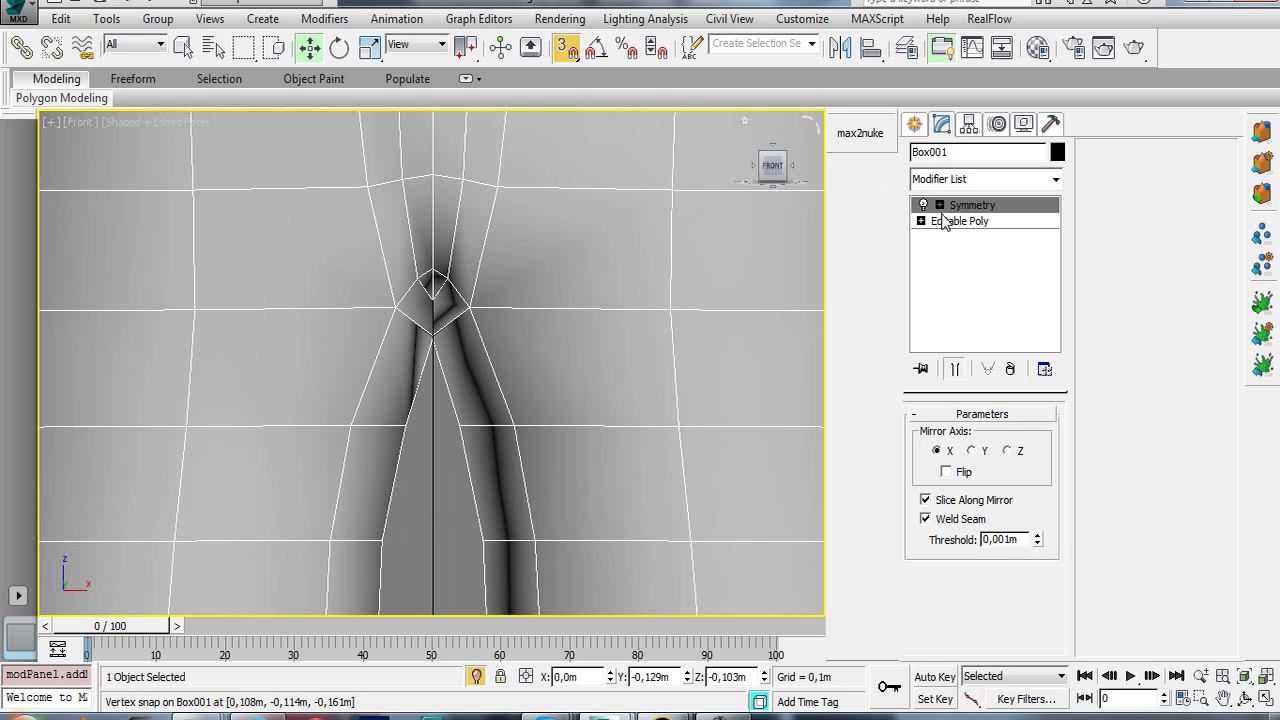
- Inspect the crotch seam with Symmetry toggled, then return to the Editable Poly level
click(921, 205)
click(922, 205)
scroll(473, 403, up, 4)
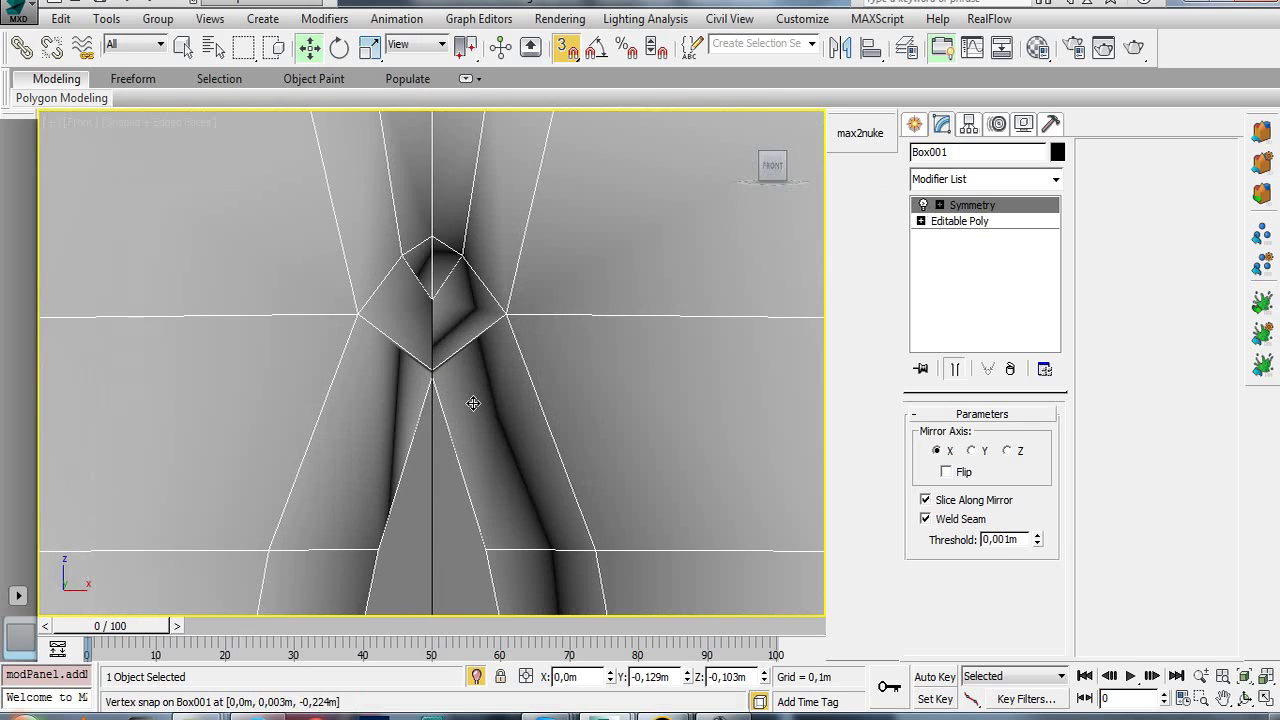
mouse_move(526, 386)
alt+middle_down()
mouse_move(433, 283)
mouse_move(394, 317)
alt+middle_up()
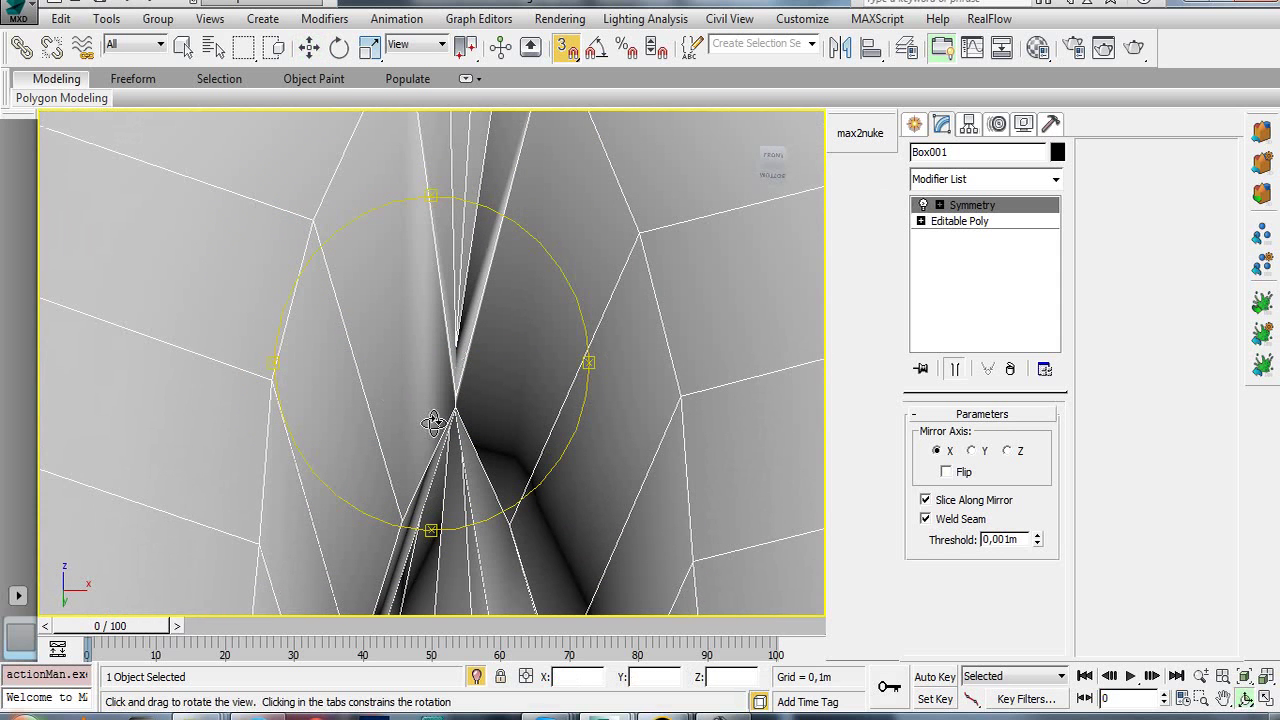
click(922, 207)
mouse_move(429, 437)
alt+middle_down()
mouse_move(443, 449)
mouse_move(480, 380)
alt+middle_up()
key(w)
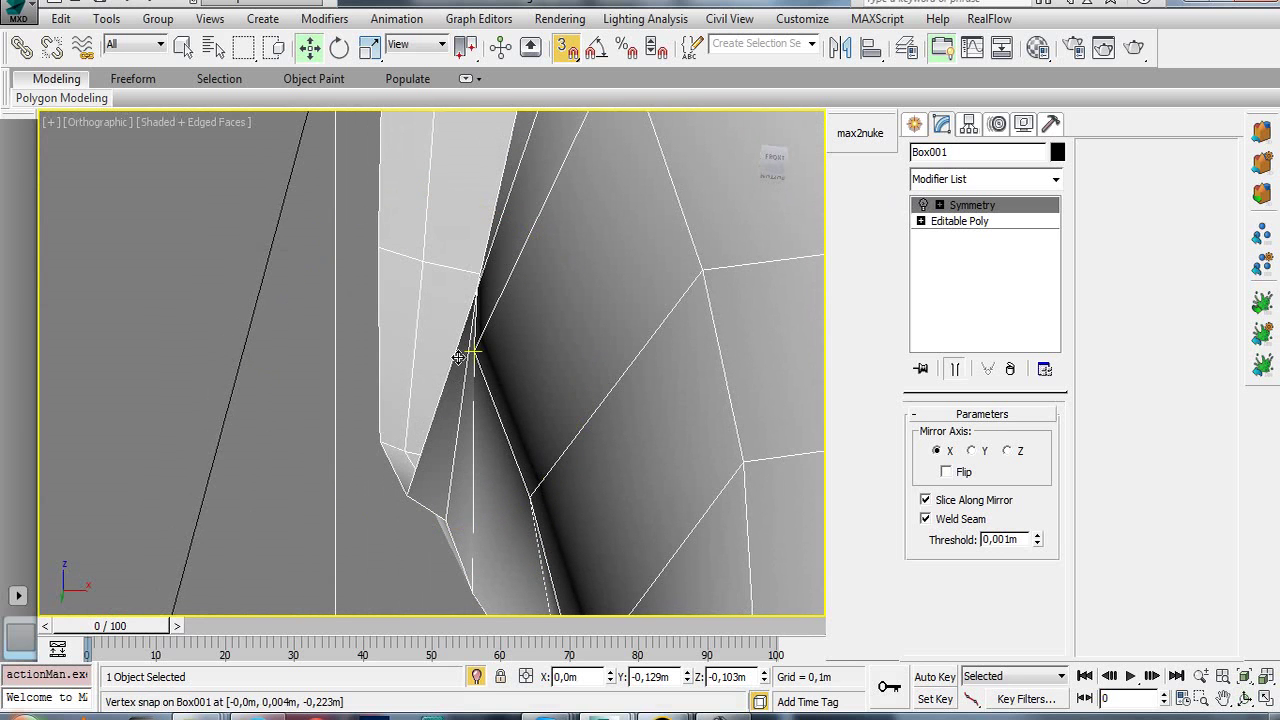
key(s)
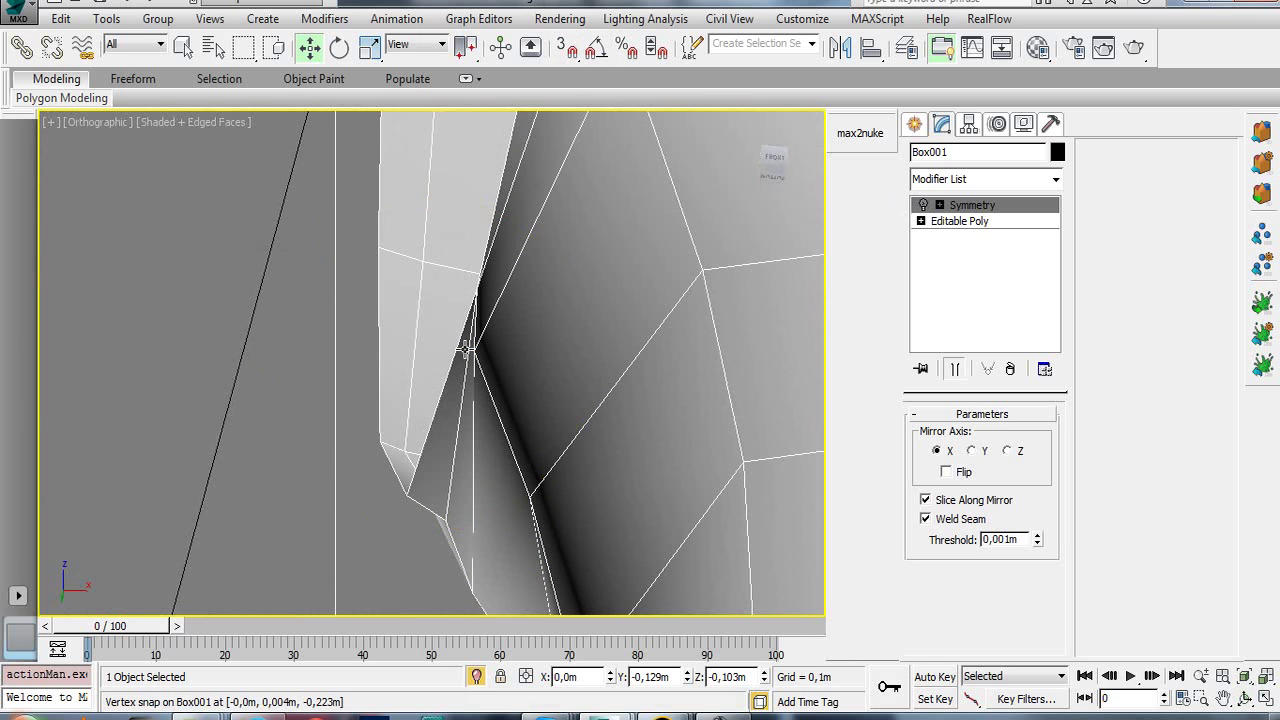
click(950, 221)
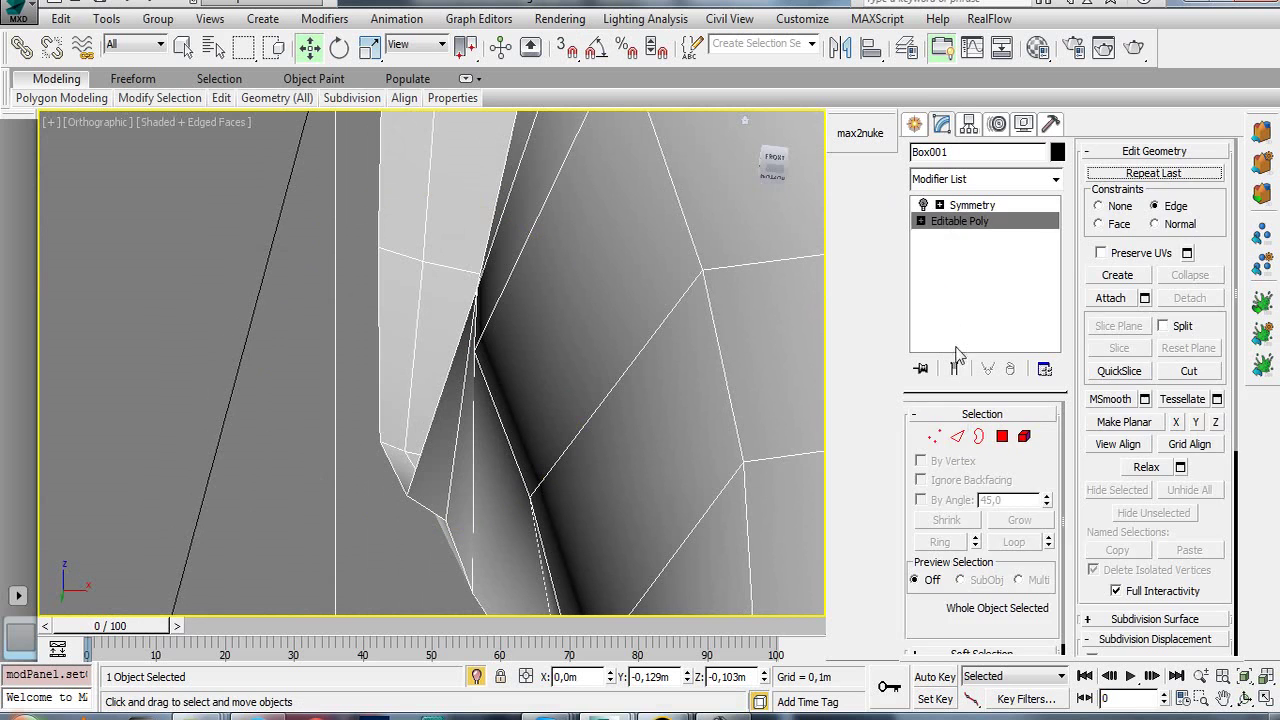
- Move the crotch vertex down and inward toward the seam, viewing the mirrored result
click(933, 437)
click(475, 350)
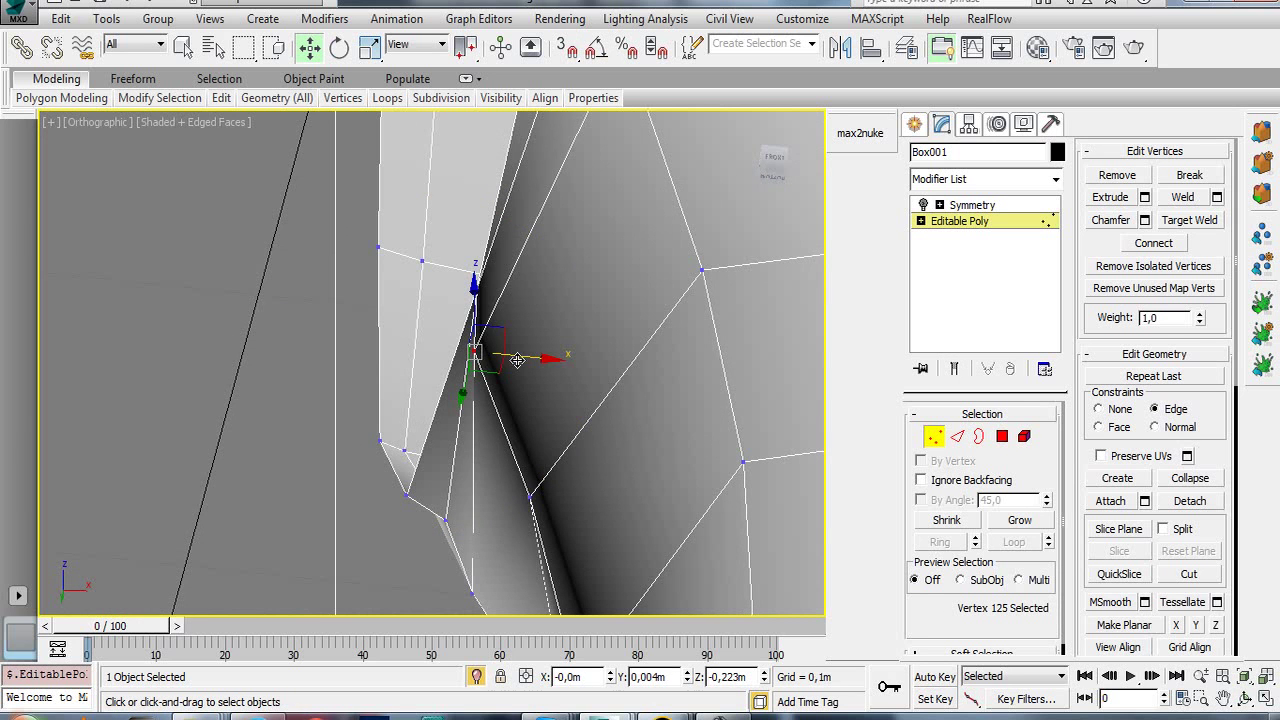
drag(517, 360, 536, 408)
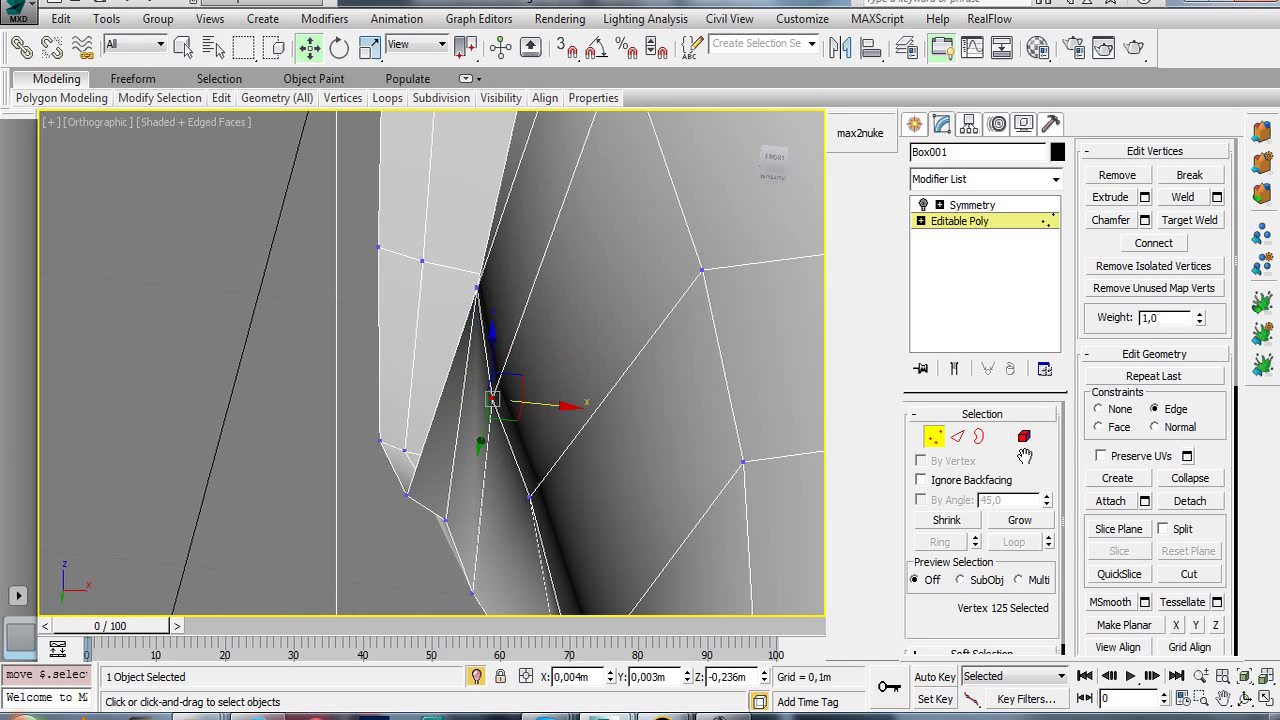
click(1104, 411)
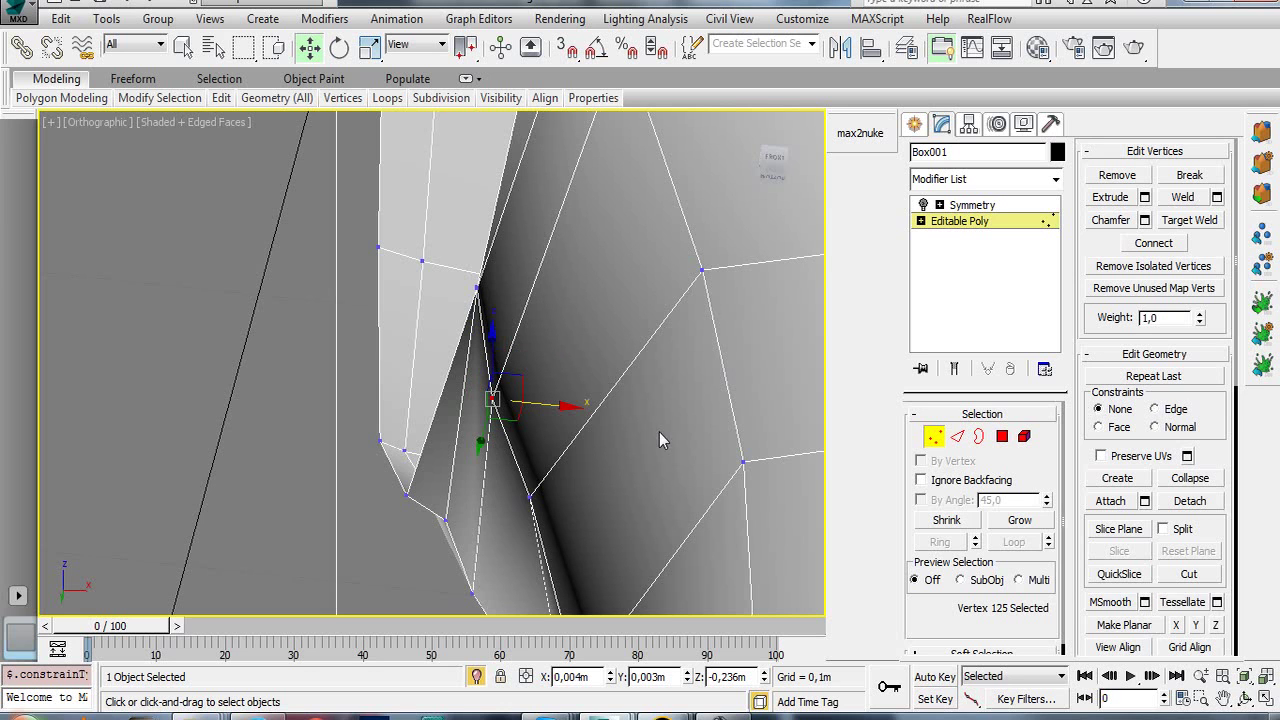
drag(558, 412, 583, 405)
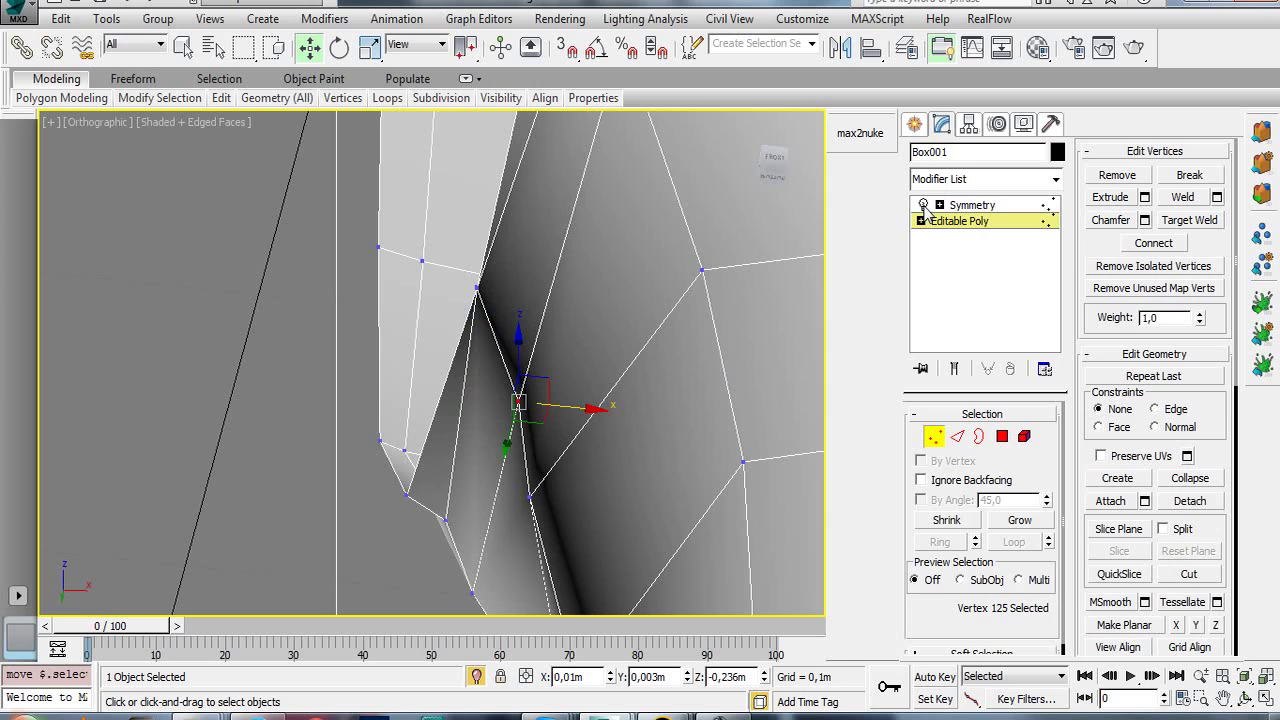
click(955, 369)
key(ctrl+r)
mouse_move(620, 357)
mouse_down()
mouse_move(468, 310)
mouse_move(491, 391)
mouse_move(486, 343)
mouse_move(480, 328)
mouse_move(481, 407)
mouse_move(491, 217)
mouse_move(469, 448)
mouse_move(439, 323)
mouse_move(472, 288)
mouse_move(481, 367)
mouse_move(409, 366)
mouse_move(429, 349)
mouse_move(443, 394)
mouse_move(423, 403)
mouse_move(440, 395)
mouse_up()
- Check the leg's horizontal edge loop while orbiting close around the crotch
click(958, 437)
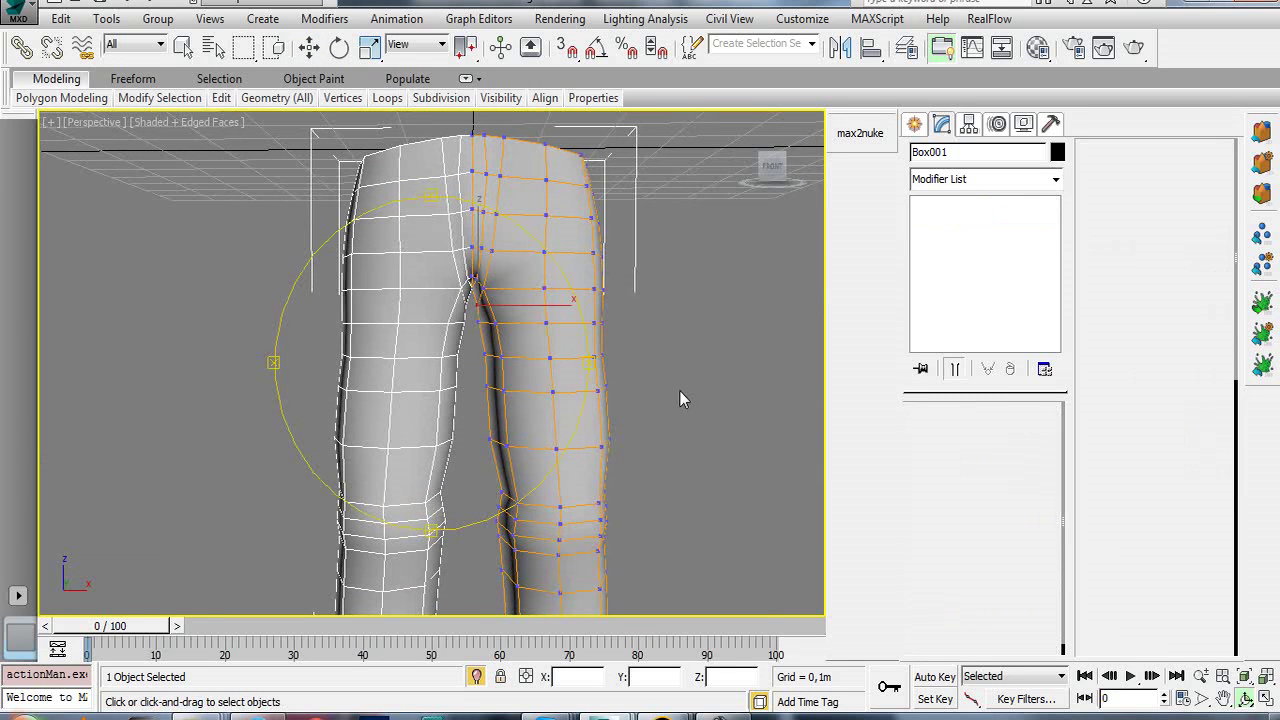
double_click(565, 356)
click(595, 357)
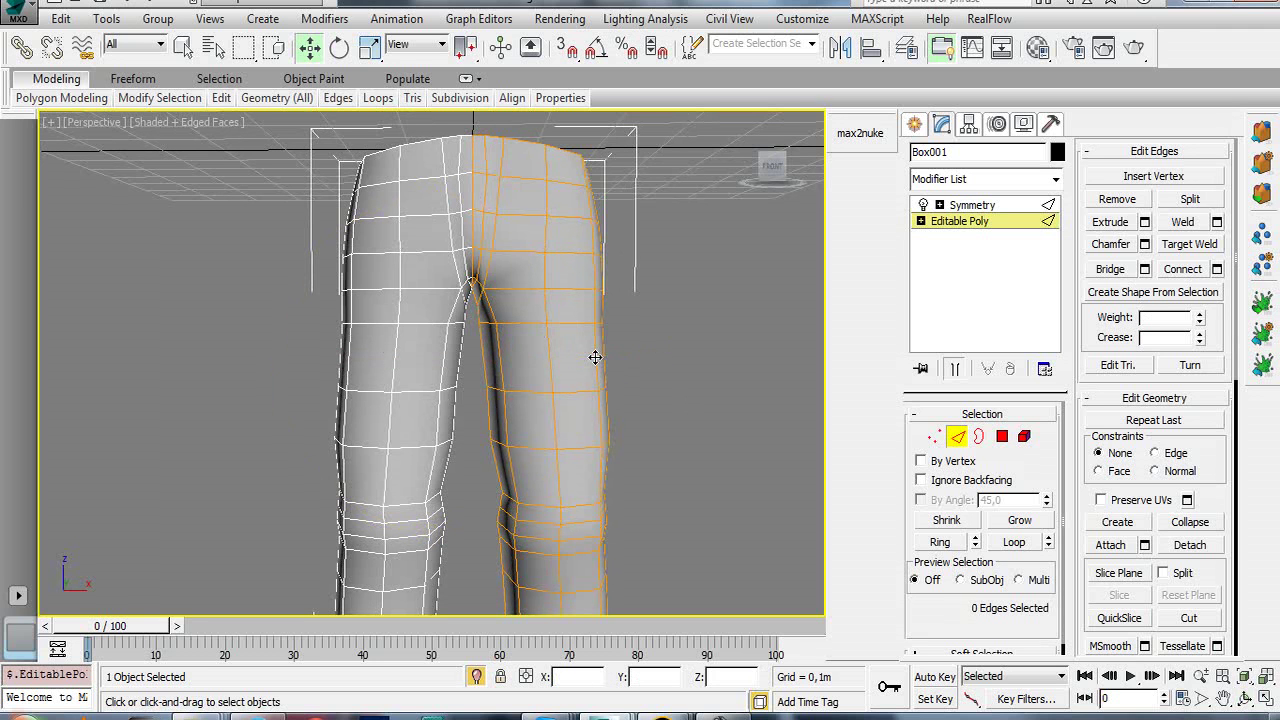
alt+middle_drag(508, 489, 501, 400)
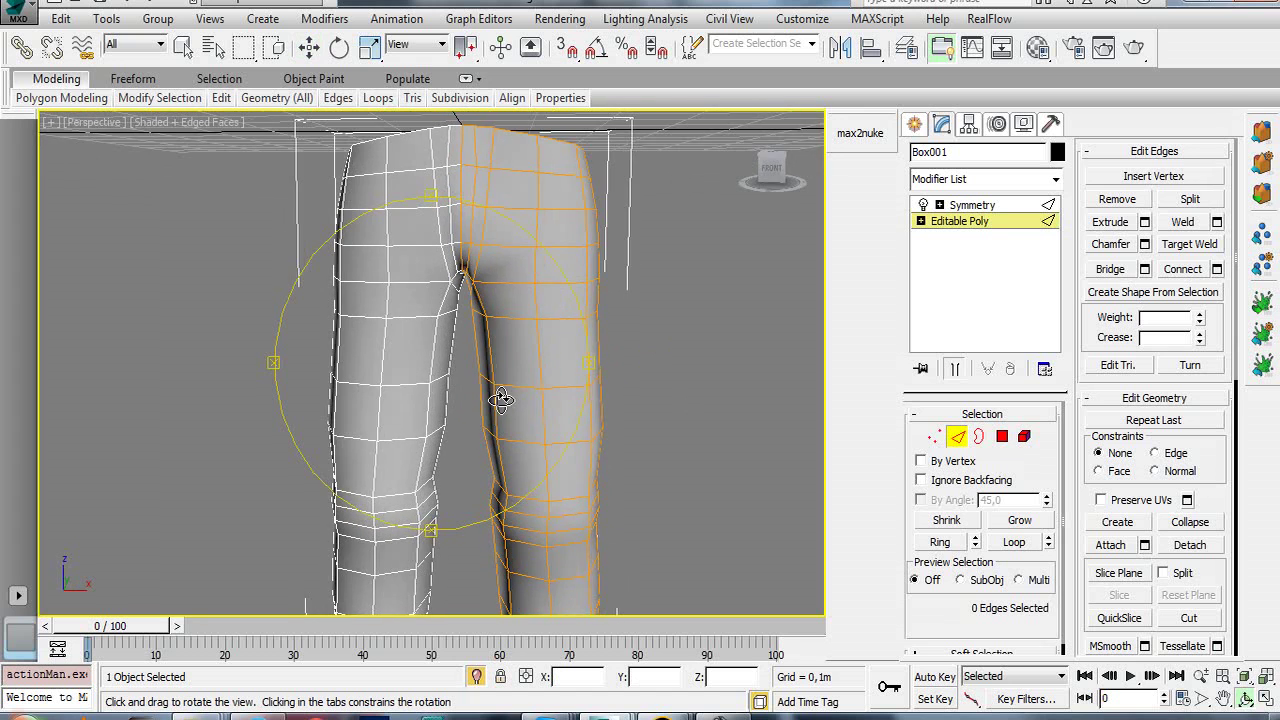
scroll(487, 374, up, 5)
mouse_move(451, 303)
alt+middle_down()
mouse_move(437, 360)
mouse_move(433, 342)
mouse_move(445, 373)
alt+middle_up()
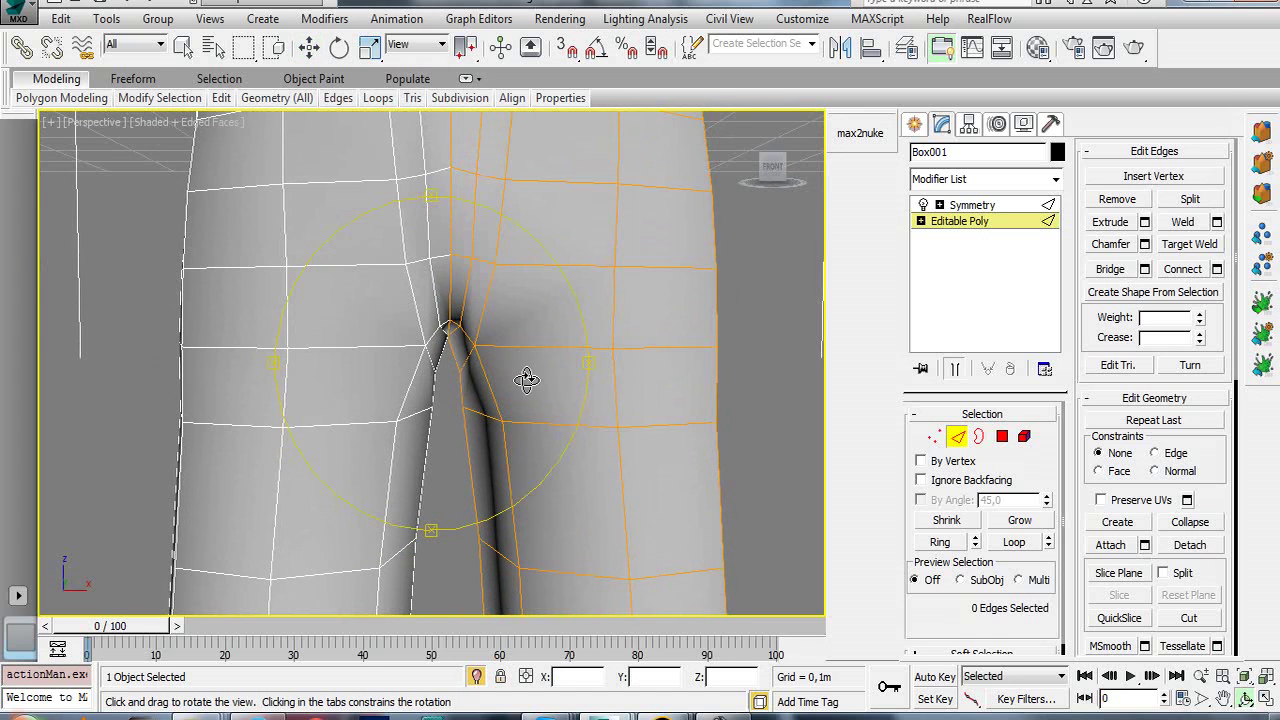
key(w)
- Select the vertex row below the crotch and slide it up the leg with Edge constraint
click(932, 439)
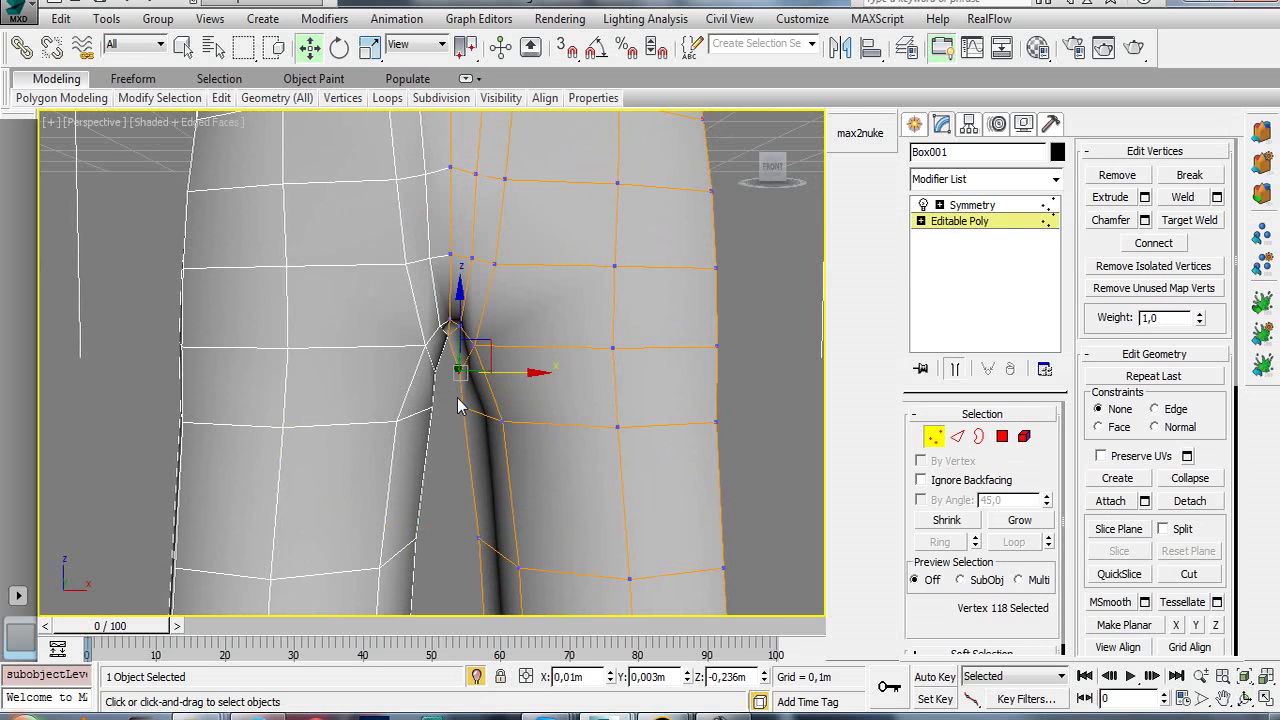
drag(740, 453, 760, 451)
key(ctrl+r)
mouse_move(500, 366)
mouse_down()
mouse_move(329, 366)
mouse_move(197, 450)
mouse_move(170, 451)
mouse_up()
key(w)
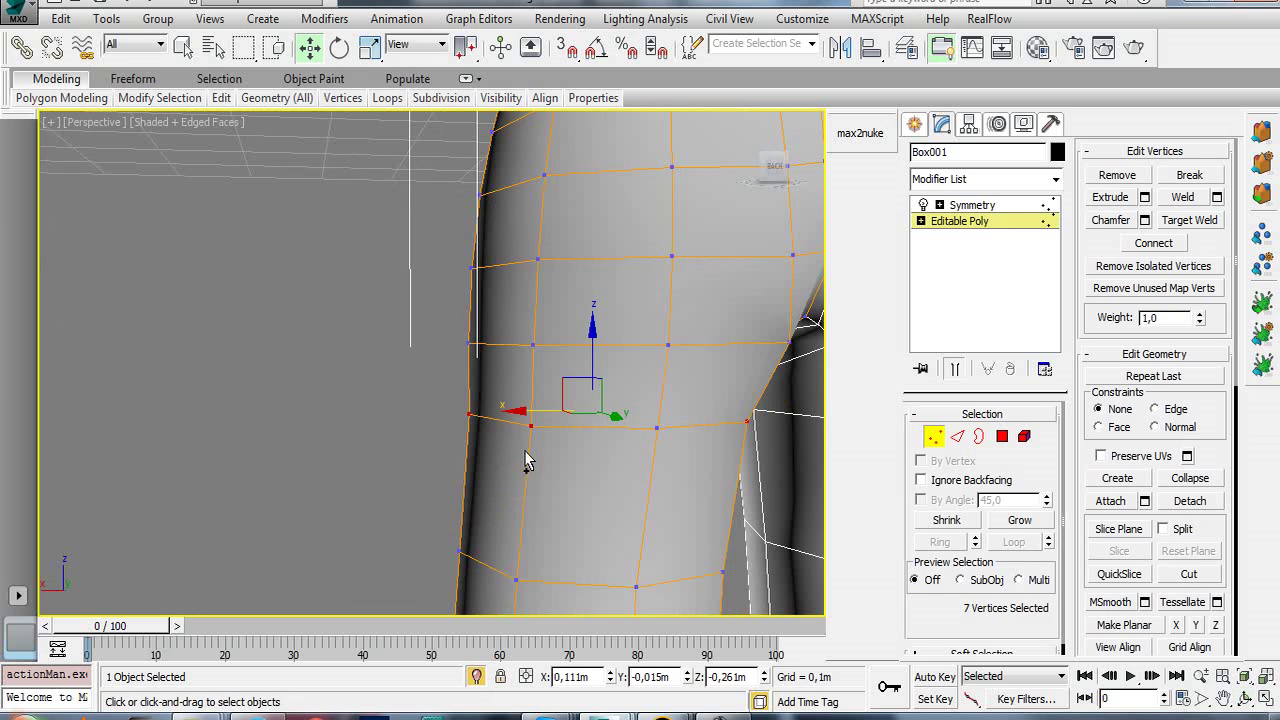
ctrl+click(658, 425)
key(ctrl+r)
drag(423, 420, 1050, 415)
click(1170, 412)
key(w)
drag(601, 360, 568, 355)
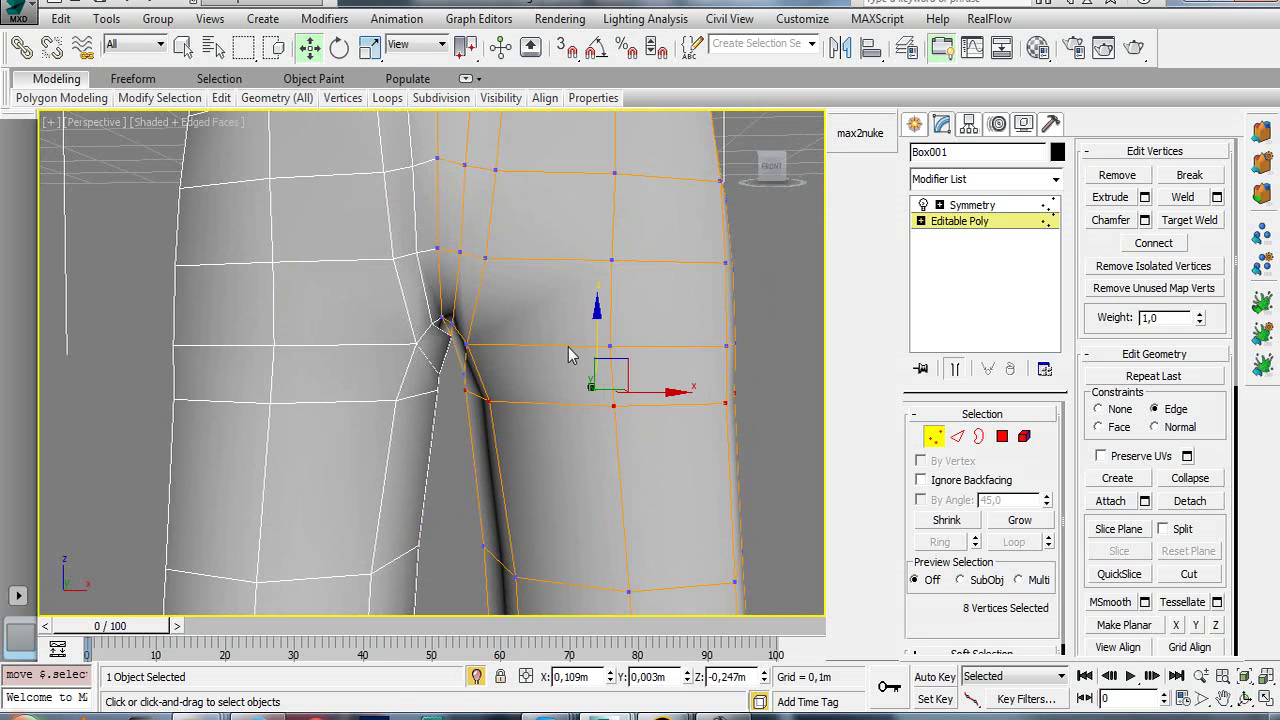
- Orbit around the pants to inspect the reshaped crotch crease from below
key(ctrl+r)
drag(428, 337, 436, 332)
scroll(436, 332, up, 2)
scroll(457, 349, up, 2)
scroll(466, 363, up, 1)
scroll(470, 395, up, 2)
mouse_move(406, 402)
mouse_down()
mouse_move(400, 349)
mouse_move(429, 371)
mouse_move(443, 286)
mouse_move(457, 340)
mouse_move(443, 306)
mouse_move(439, 382)
mouse_move(457, 391)
mouse_move(457, 334)
mouse_move(503, 474)
mouse_up()
click(925, 207)
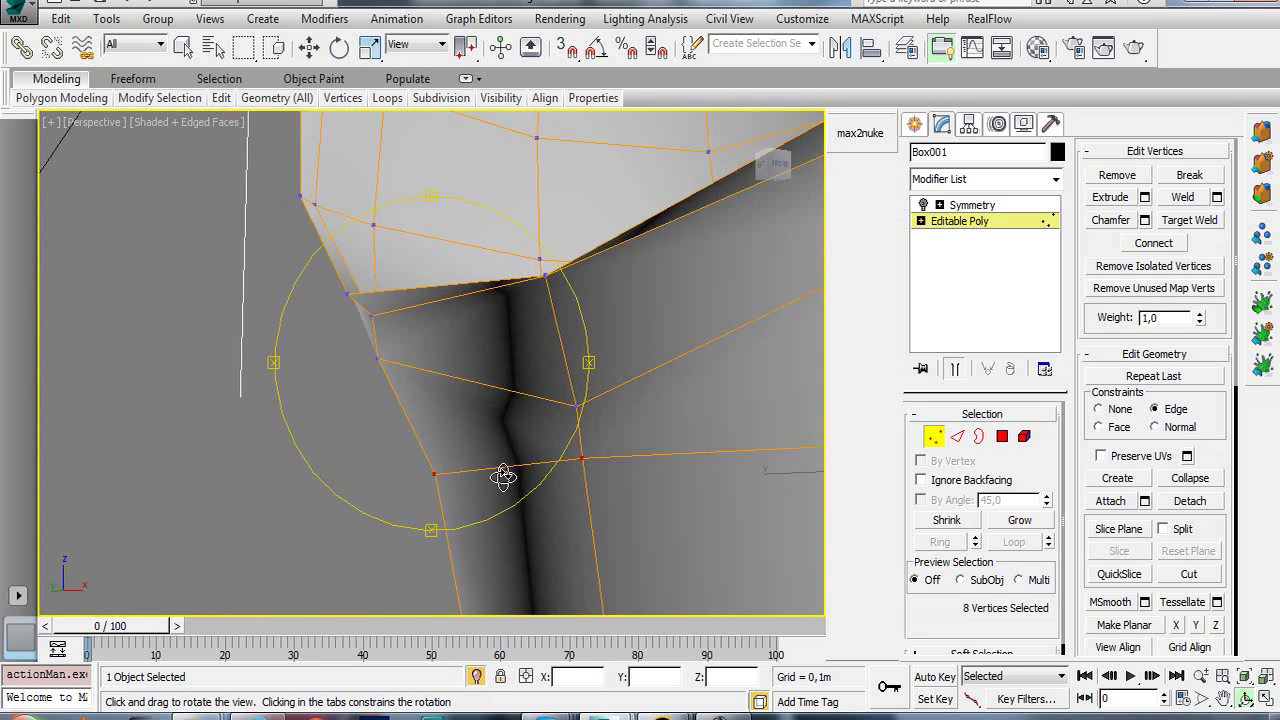
- With vertex Constraints set to None, drag the crotch vertex down in Z
mouse_move(512, 377)
mouse_down()
mouse_move(463, 457)
mouse_move(469, 417)
mouse_move(455, 430)
mouse_up()
key(w)
click(529, 291)
drag(524, 229, 531, 224)
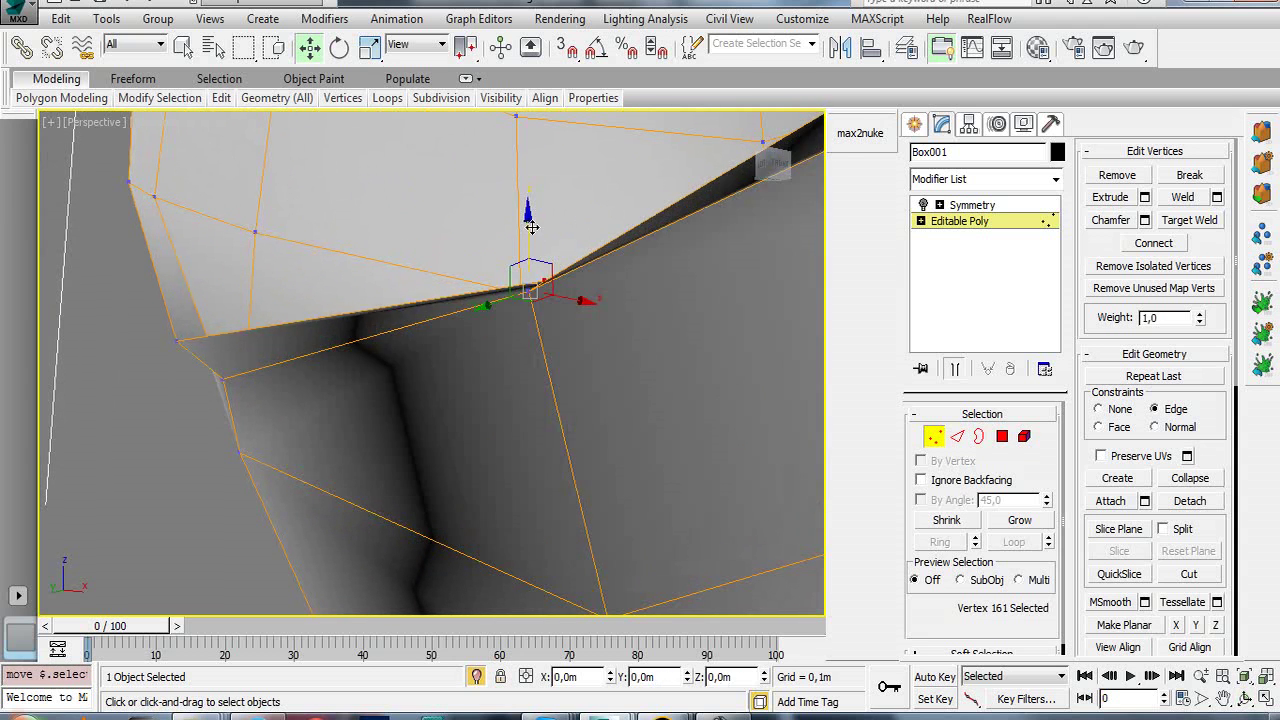
key(ctrl+z)
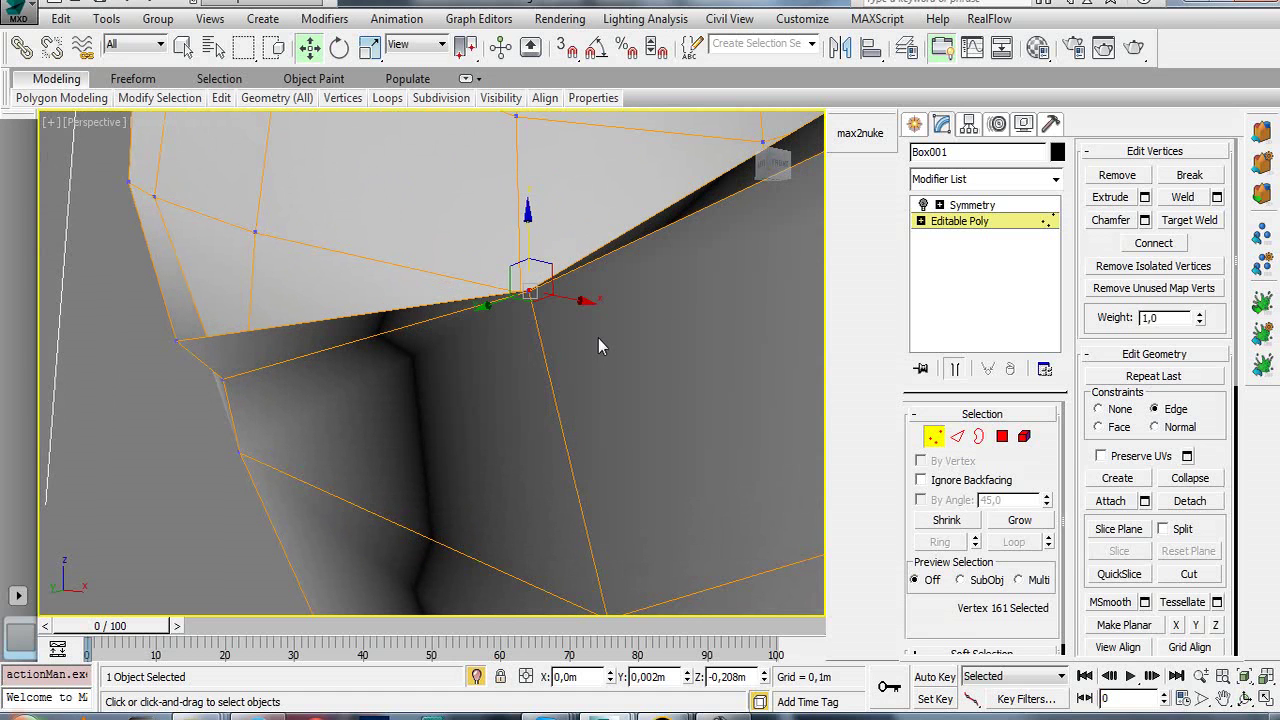
click(530, 292)
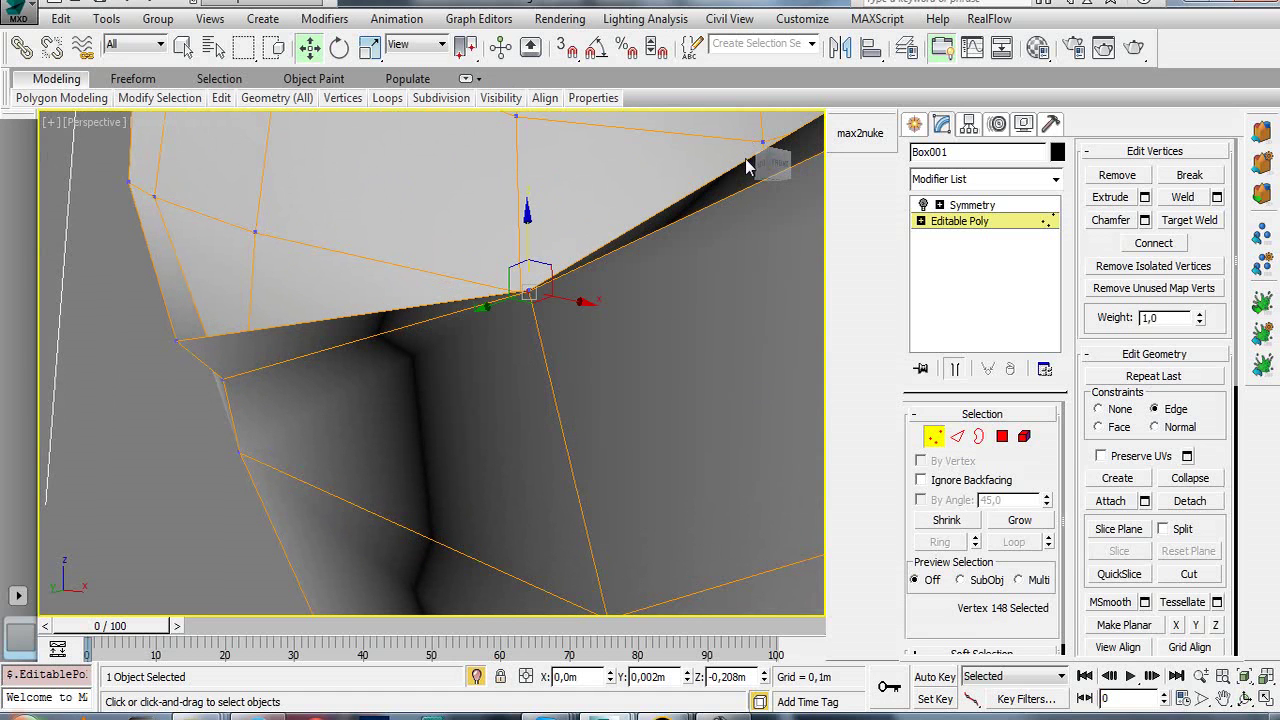
click(1126, 409)
drag(533, 233, 504, 375)
- Nudge the crotch vertex slightly along X onto the centre seam (X 0,003m, Z -0,214m)
key(x)
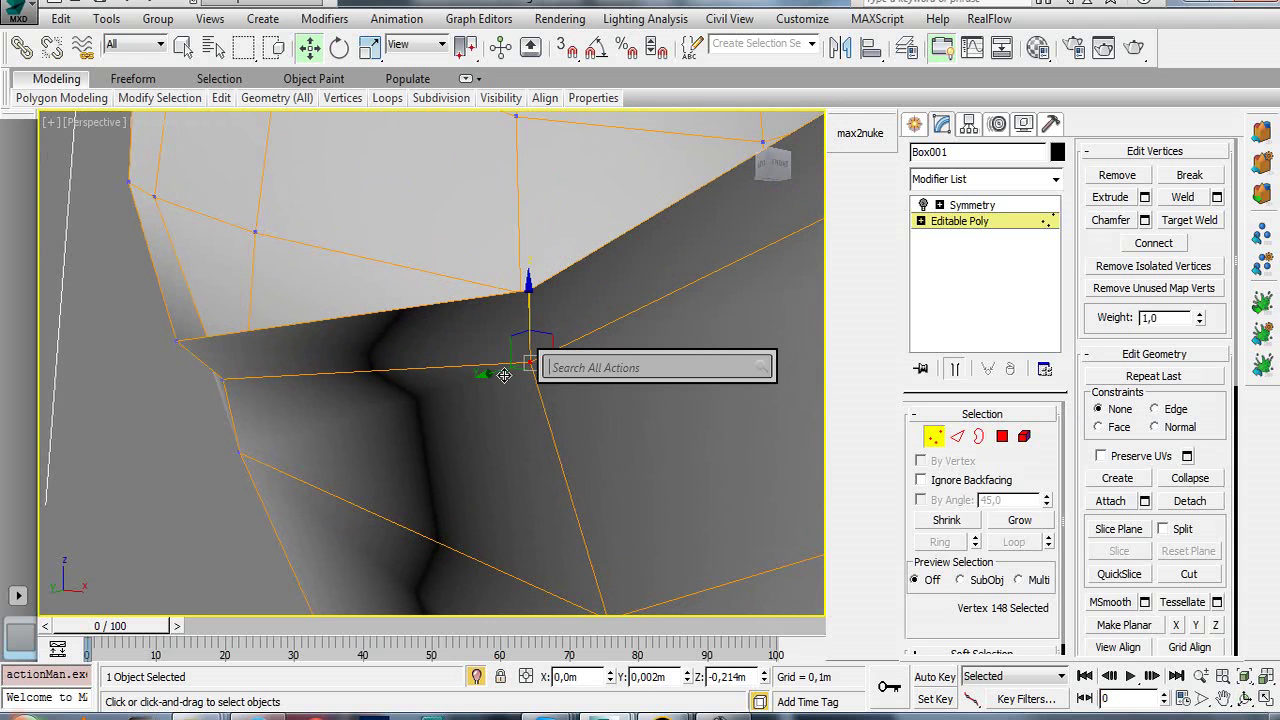
alt+middle_drag(491, 380, 503, 385)
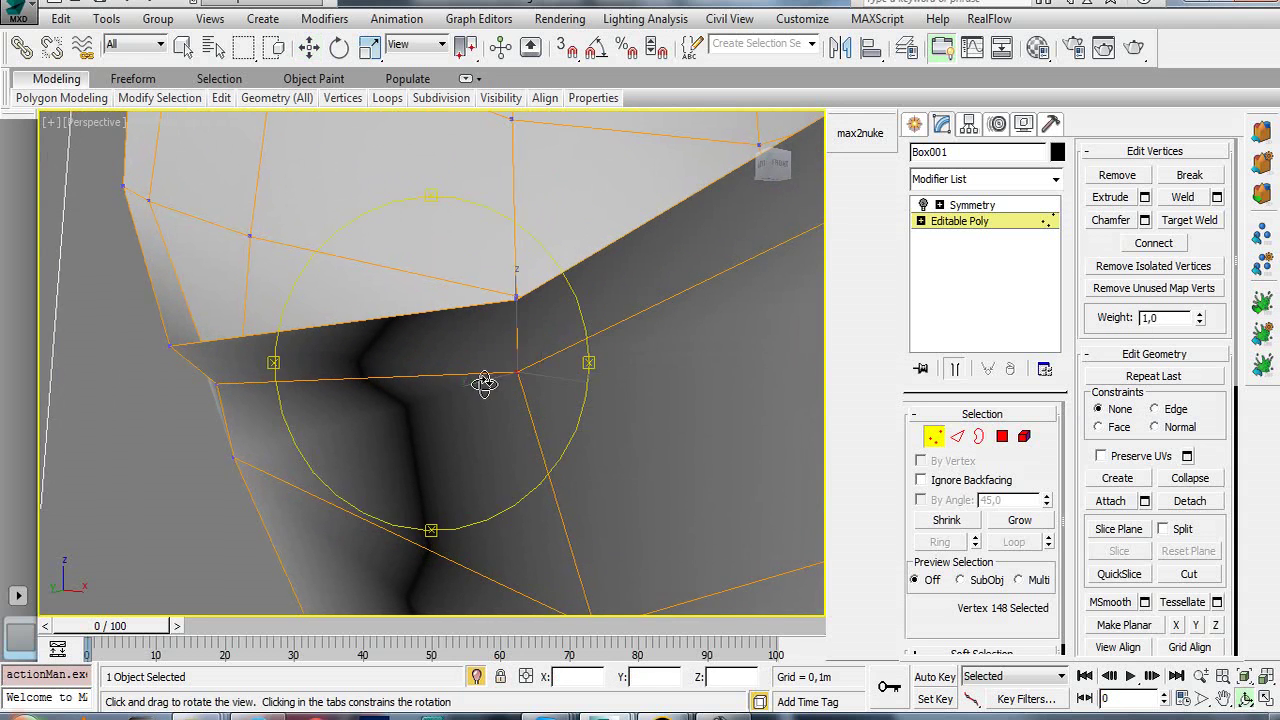
drag(563, 379, 595, 392)
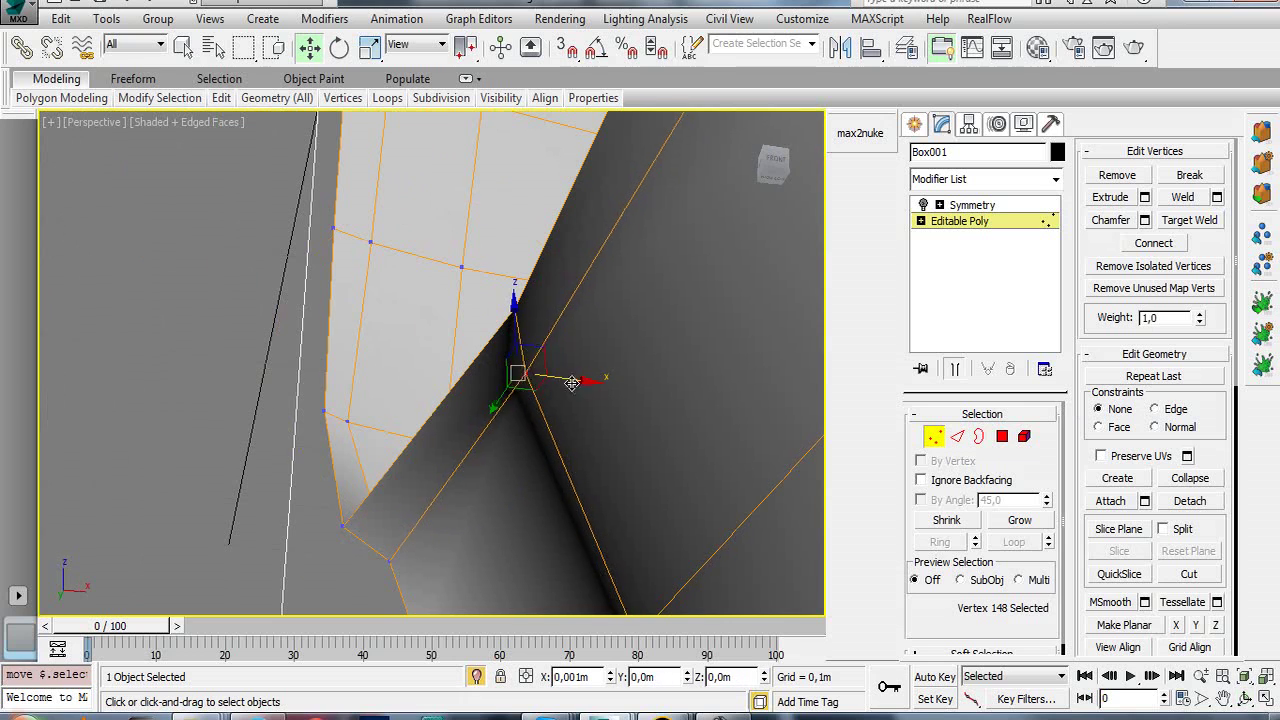
scroll(566, 309, down, 2)
scroll(514, 428, down, 2)
- Turn on Show End Result to display the Symmetry-mirrored half of the pants
mouse_move(514, 428)
alt+middle_down()
mouse_move(491, 457)
mouse_move(615, 458)
mouse_move(720, 366)
mouse_move(577, 363)
mouse_move(743, 382)
alt+middle_up()
click(925, 206)
mouse_move(711, 305)
mouse_down()
mouse_move(509, 320)
mouse_move(486, 291)
mouse_move(503, 275)
mouse_move(491, 300)
mouse_move(494, 200)
mouse_move(472, 386)
mouse_move(486, 366)
mouse_move(474, 357)
mouse_move(480, 437)
mouse_up()
key(Escape)
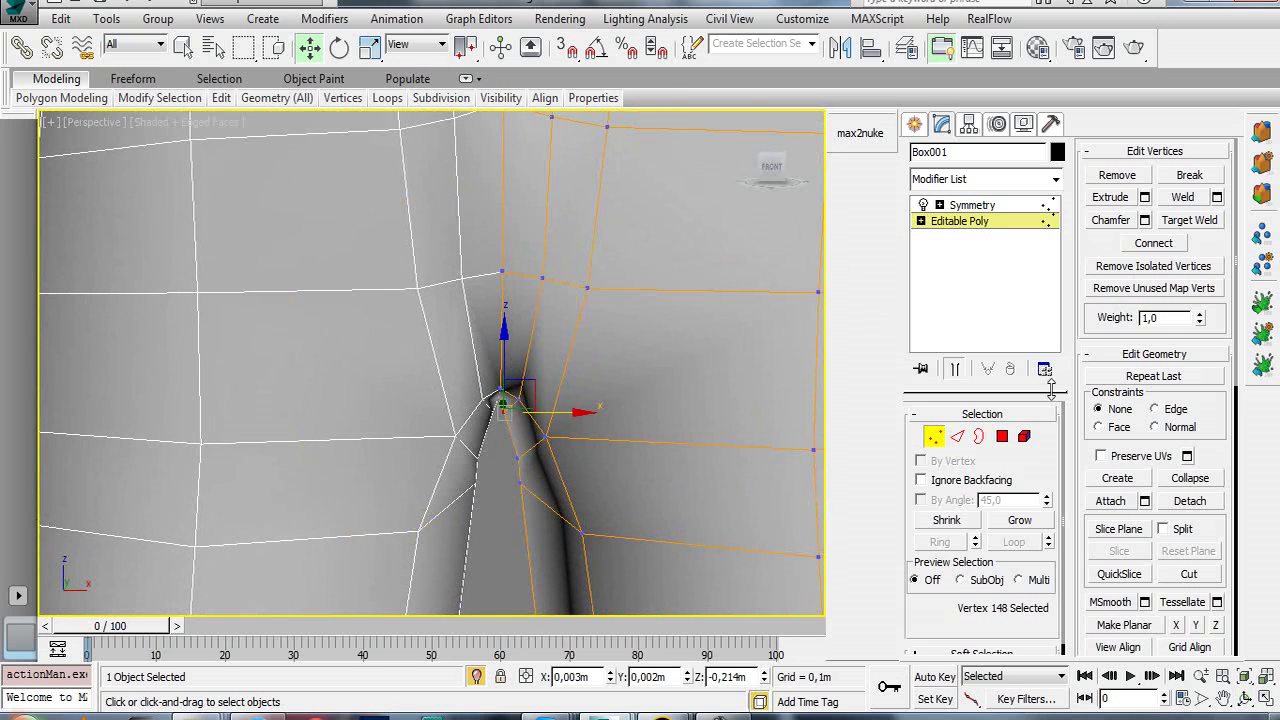
- Ring-select a vertical thigh edge and Connect it into one loop just below the crotch
click(957, 438)
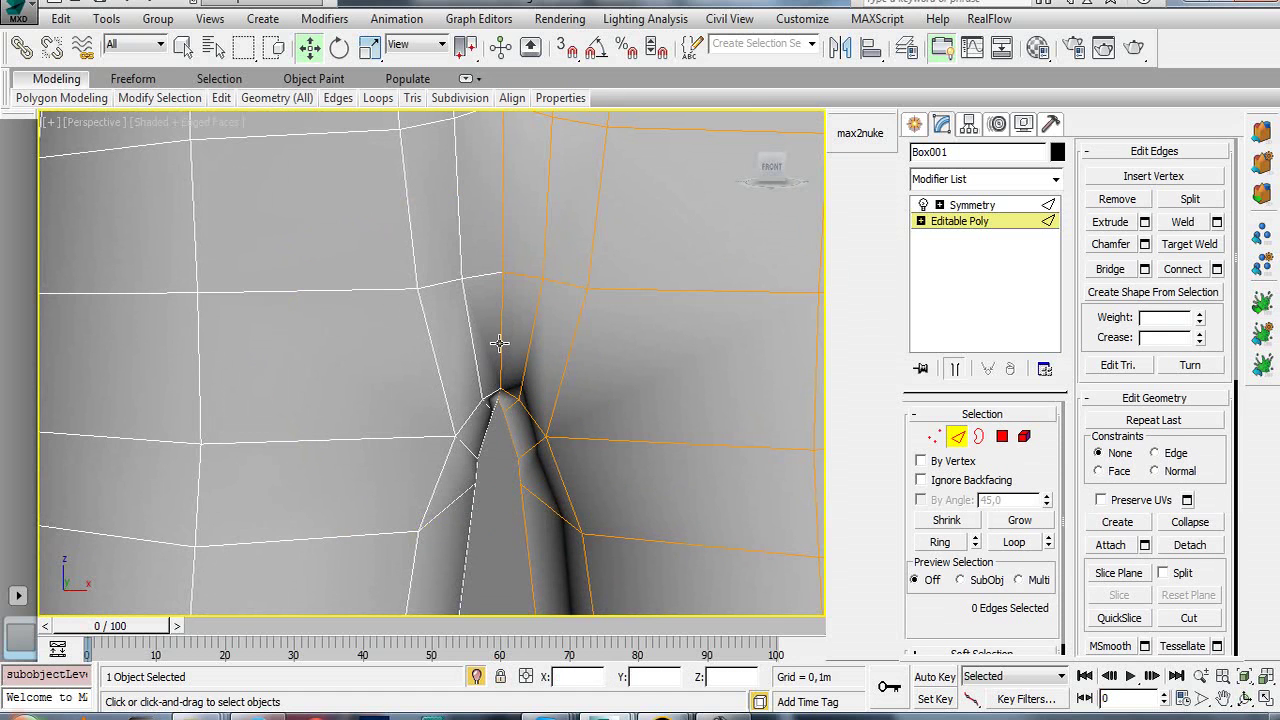
double_click(501, 340)
click(501, 343)
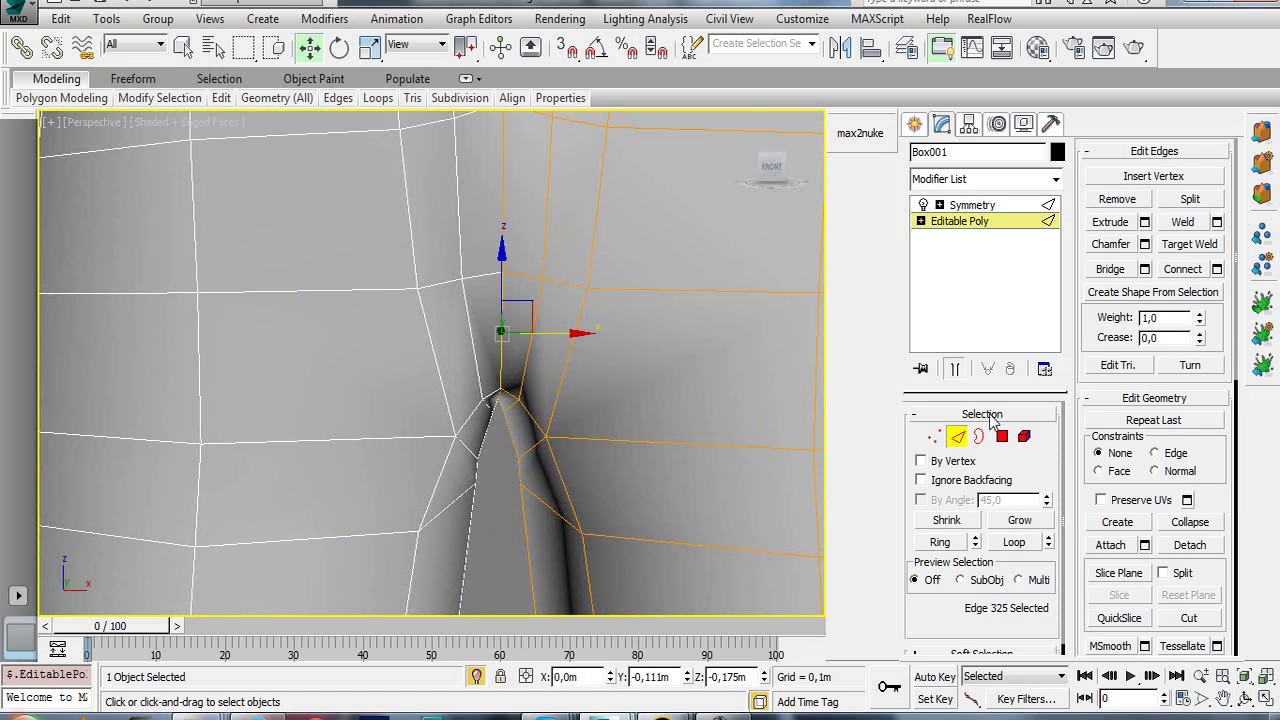
click(940, 543)
scroll(481, 341, down, 2)
scroll(557, 380, down, 3)
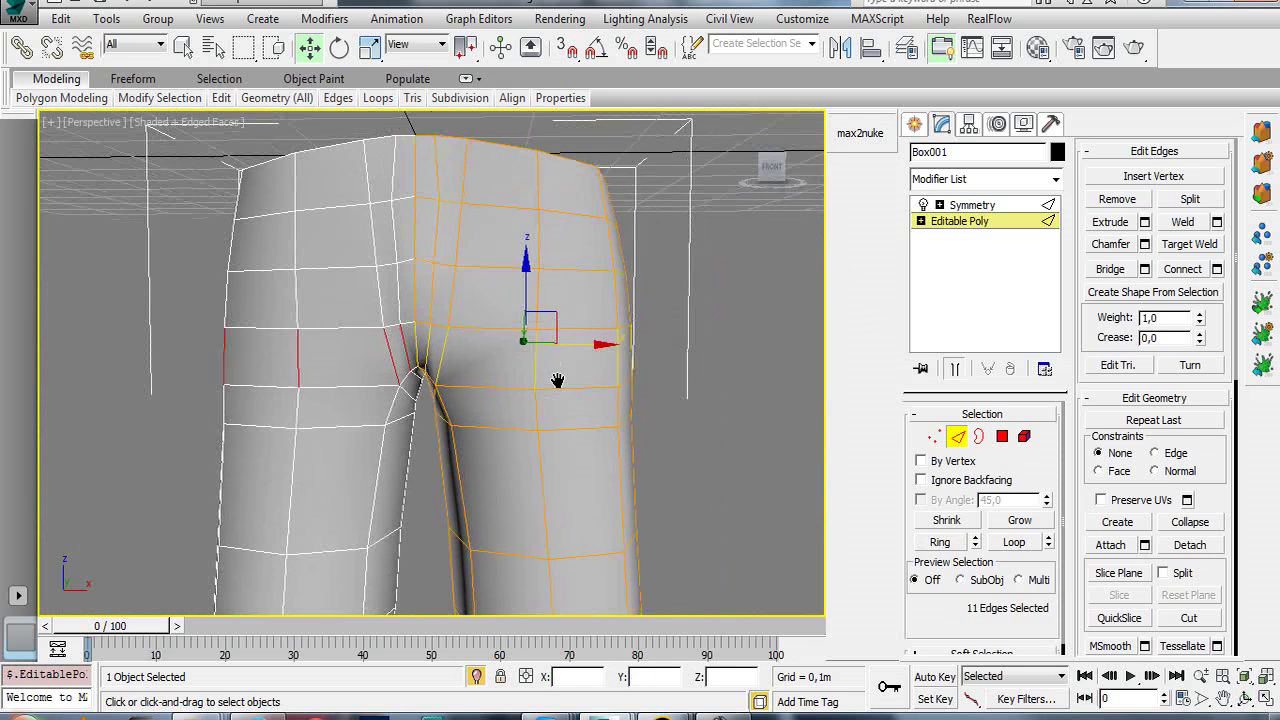
scroll(557, 380, down, 1)
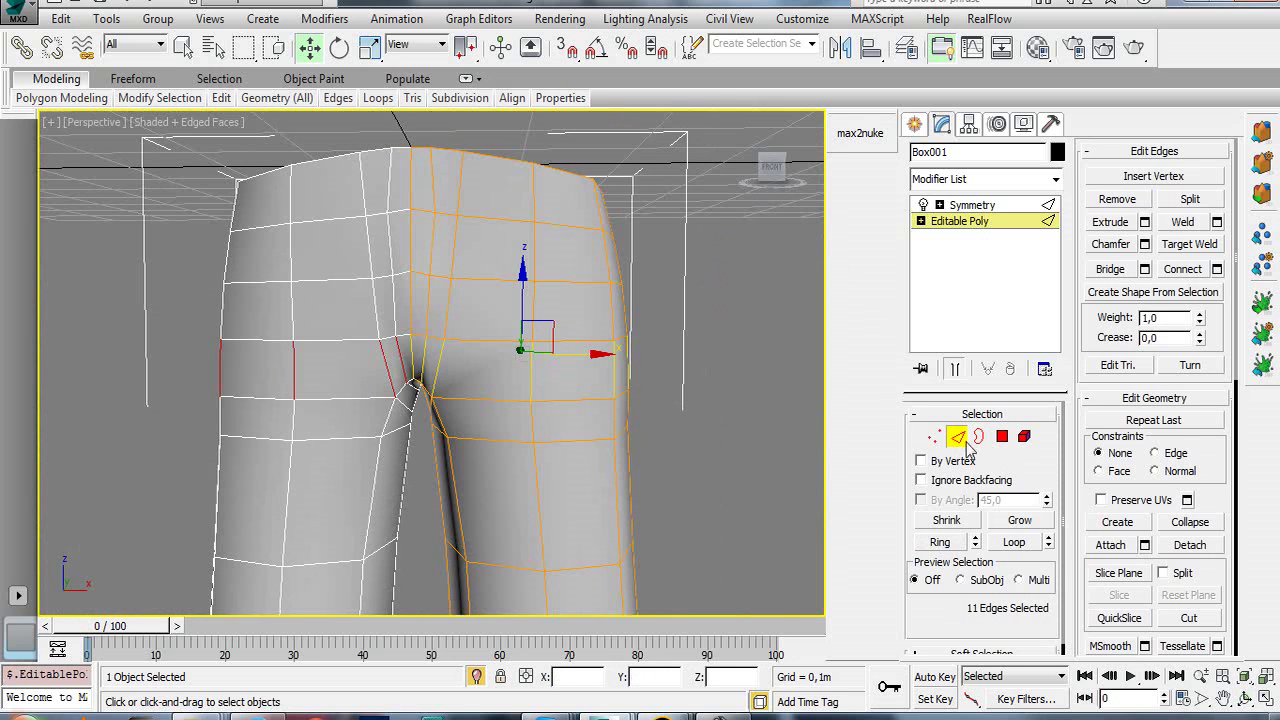
click(1217, 270)
click(442, 461)
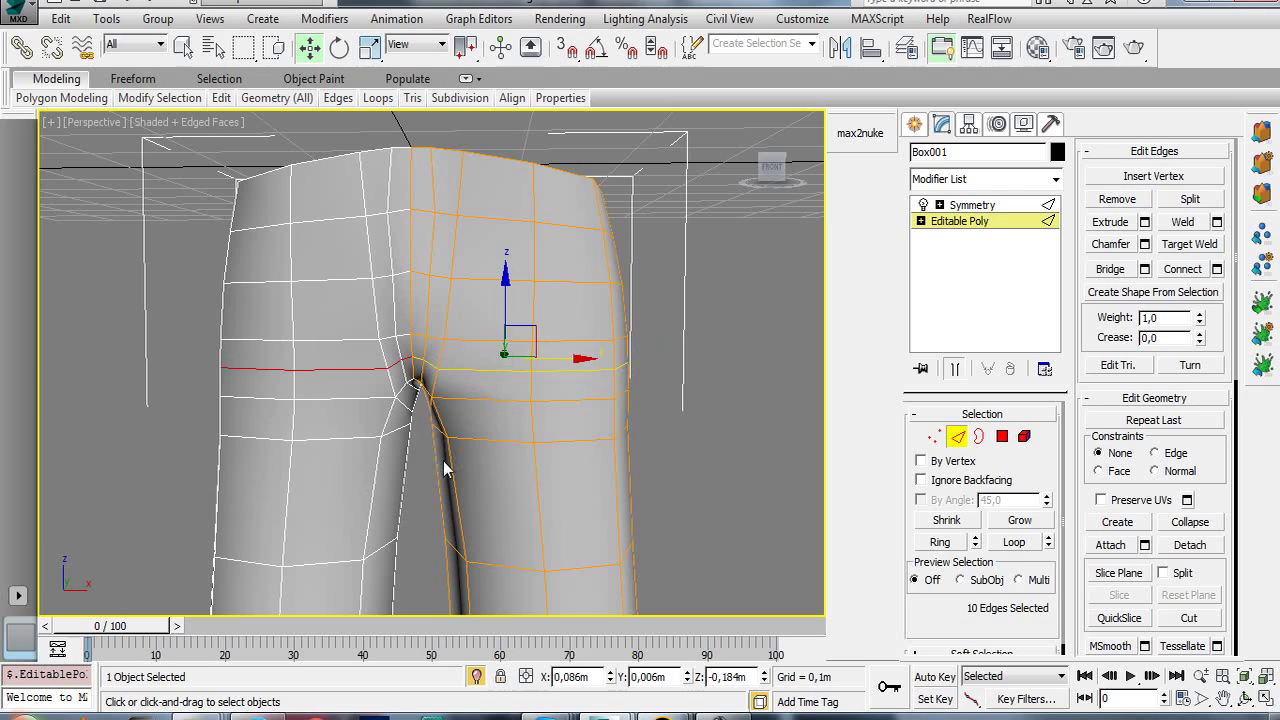
mouse_move(477, 425)
alt+middle_down()
mouse_move(273, 399)
mouse_move(371, 354)
mouse_move(443, 354)
mouse_move(410, 300)
alt+middle_up()
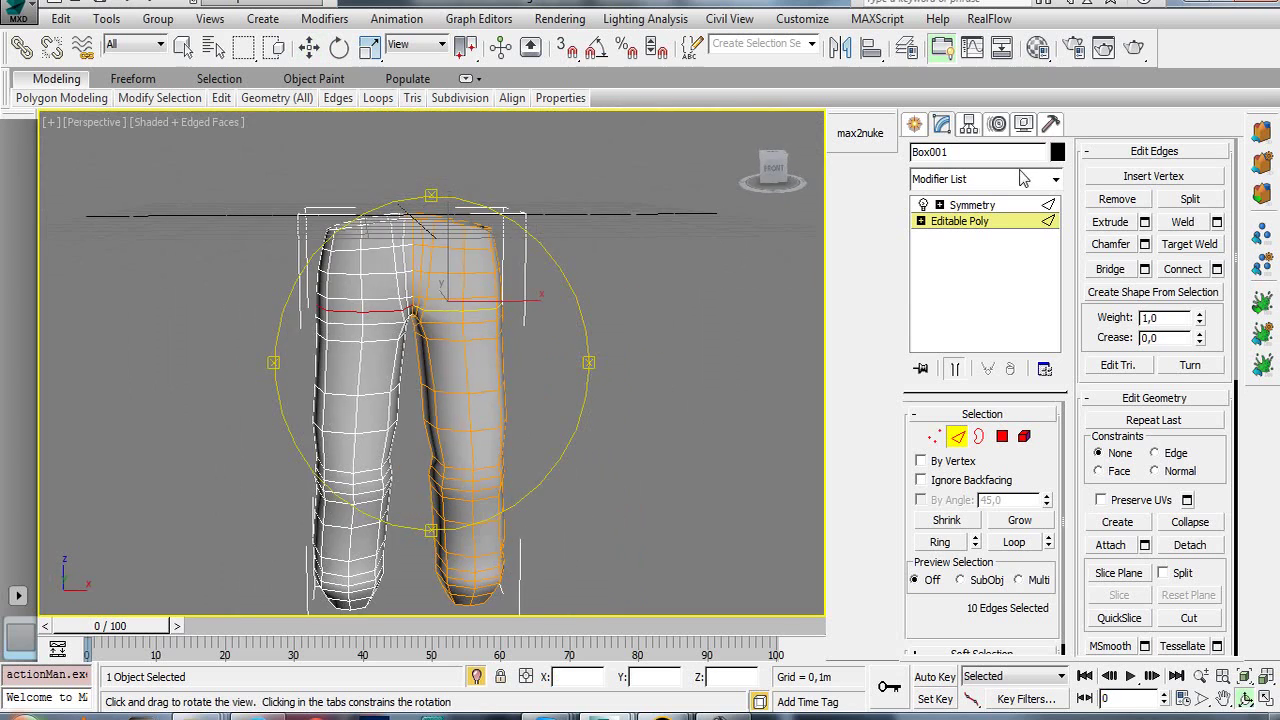
- Select the Symmetry modifier and view both mirrored legs from the front
click(968, 205)
scroll(471, 366, up, 2)
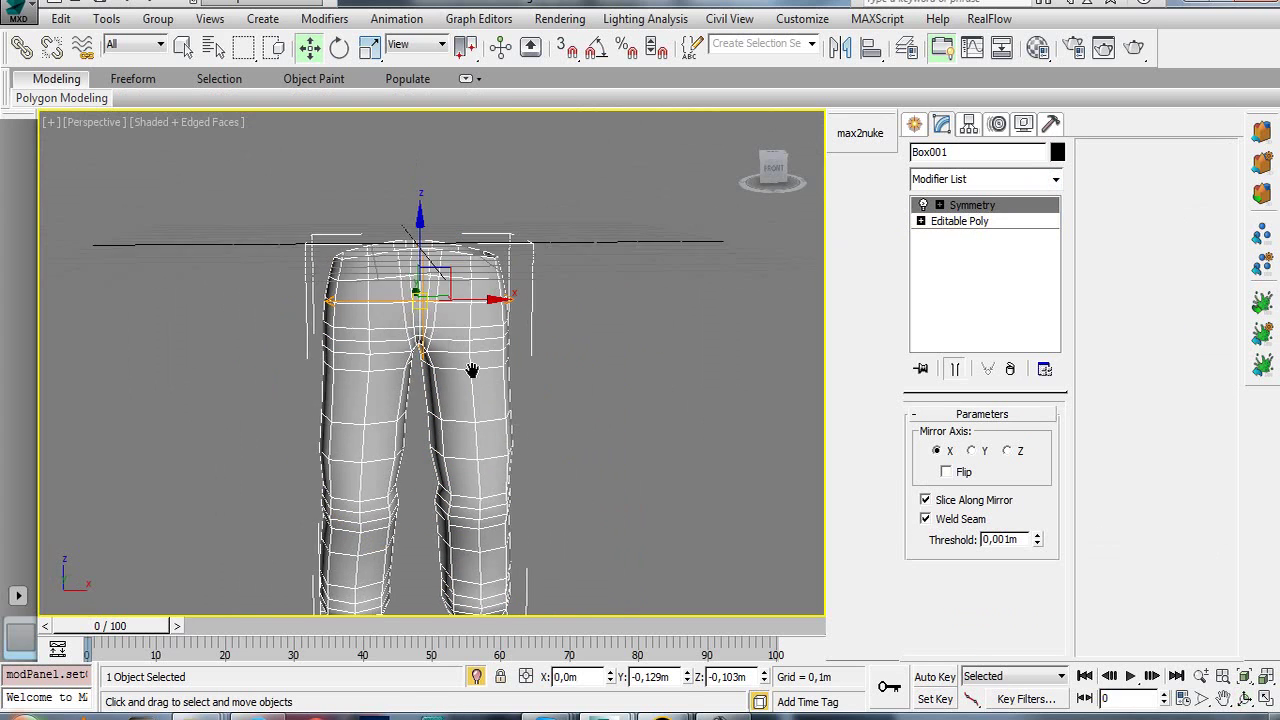
scroll(412, 372, up, 2)
mouse_move(412, 372)
alt+middle_down()
mouse_move(443, 351)
mouse_move(390, 387)
mouse_move(402, 382)
alt+middle_up()
- Check Box001's Object Properties (349 vertices, 332 faces), then frame the lower legs and knees
key(w)
right_click(459, 356)
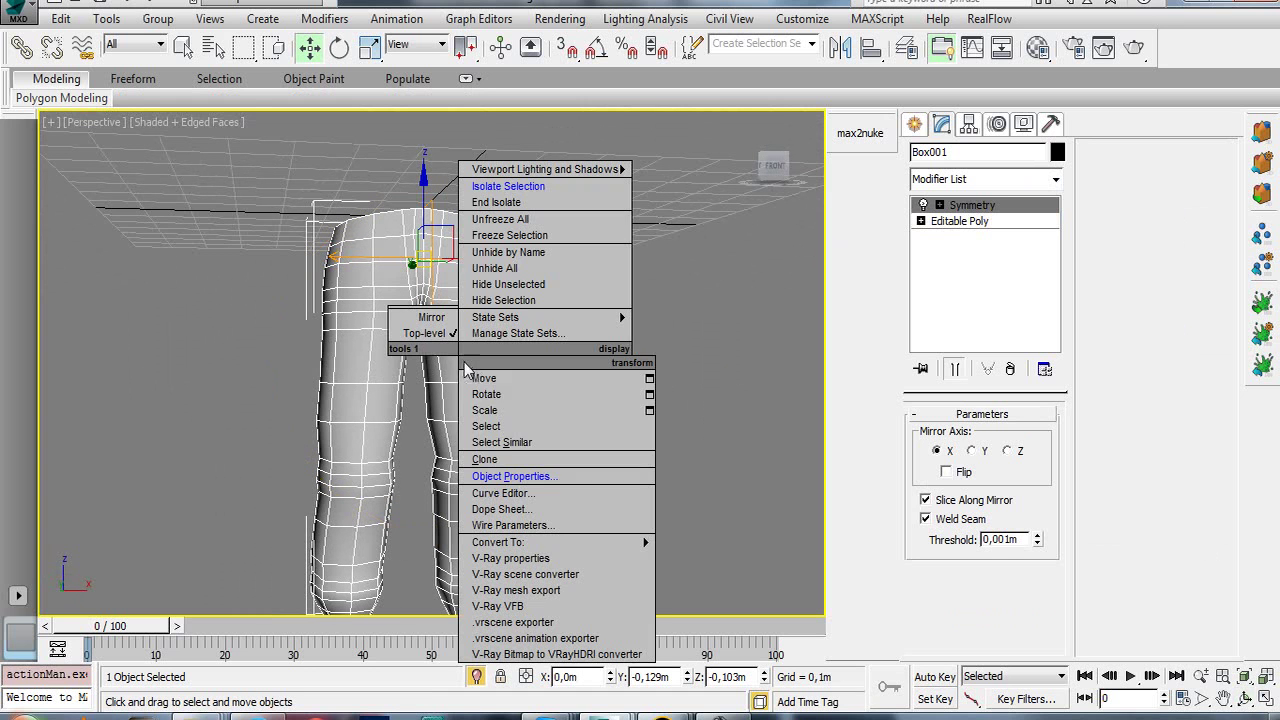
click(508, 476)
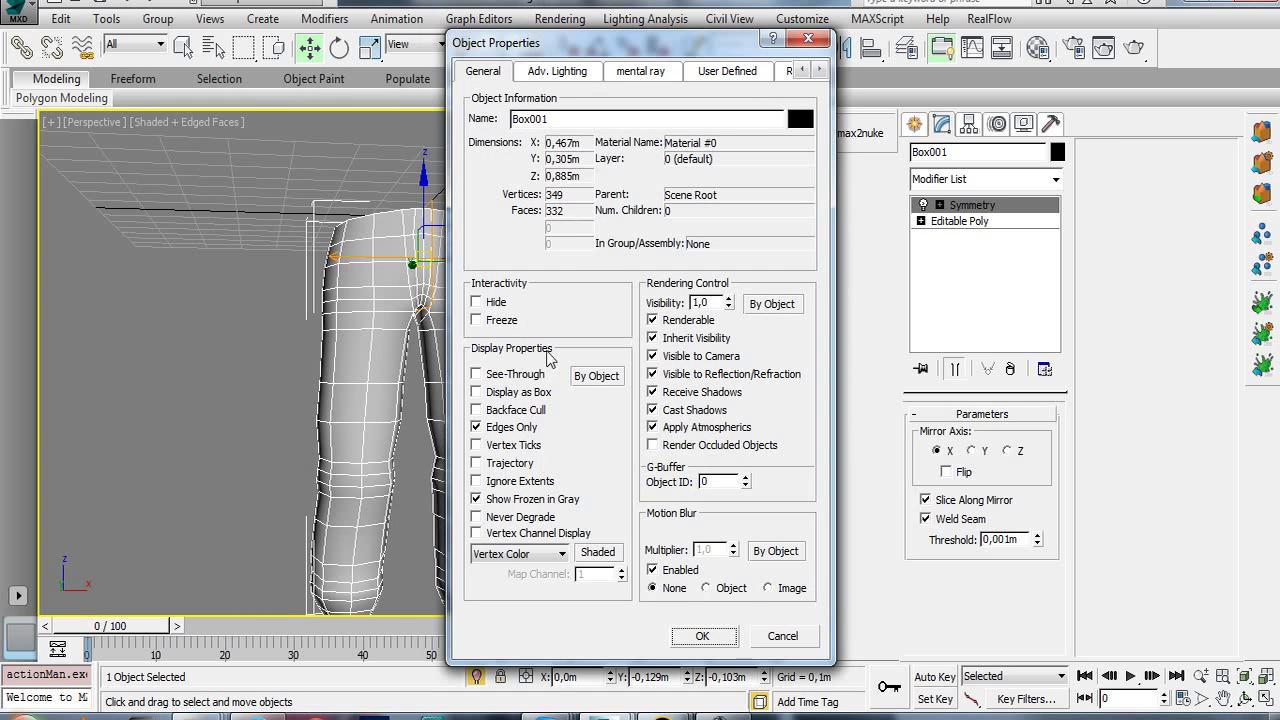
click(812, 38)
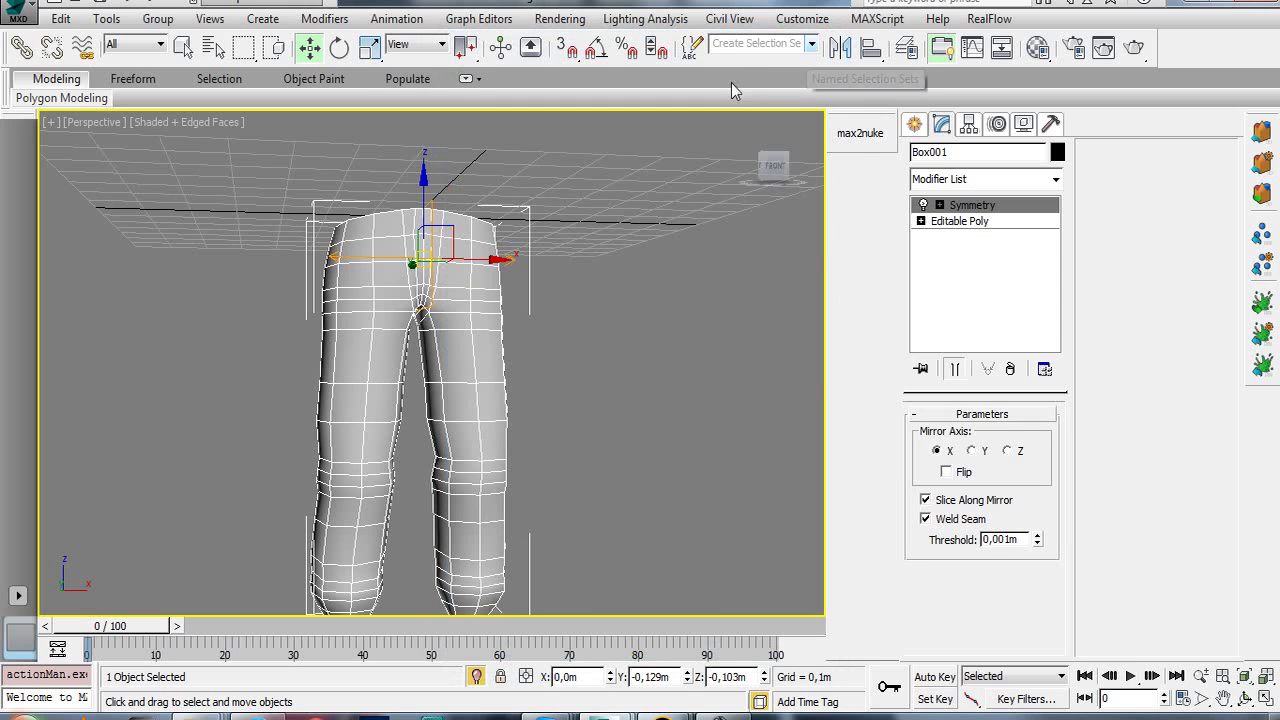
scroll(500, 386, up, 2)
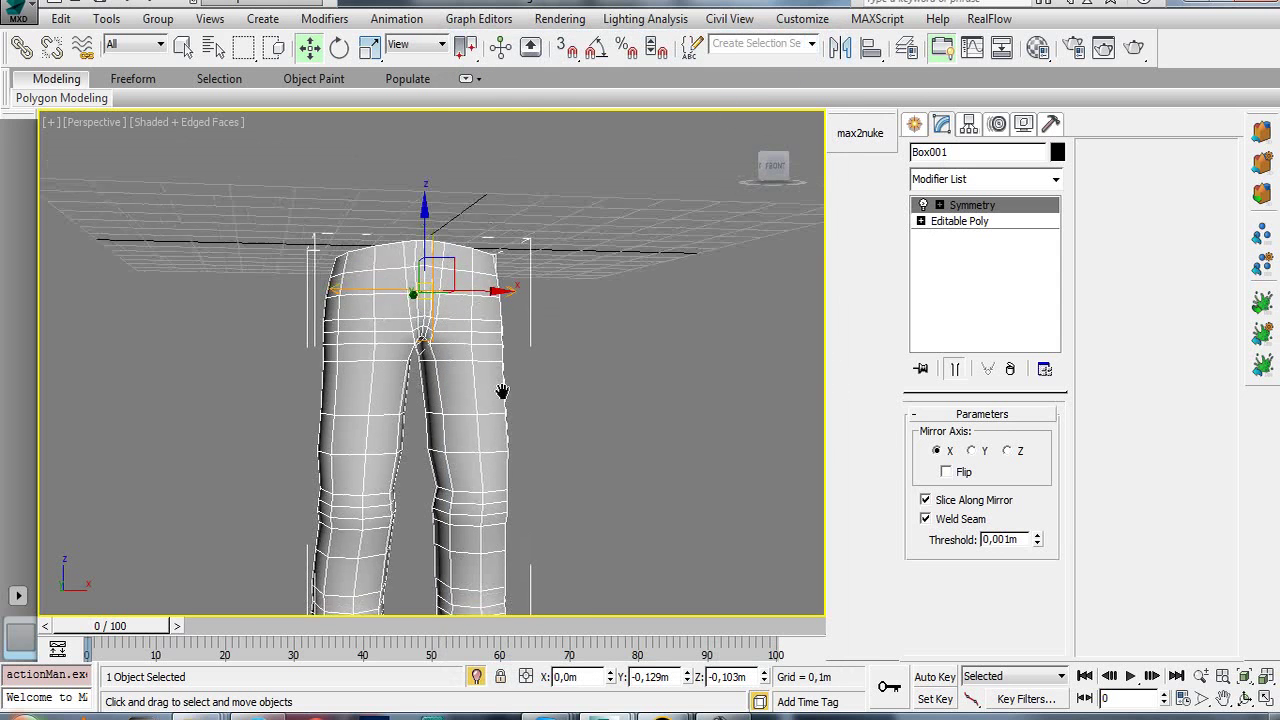
scroll(509, 388, up, 3)
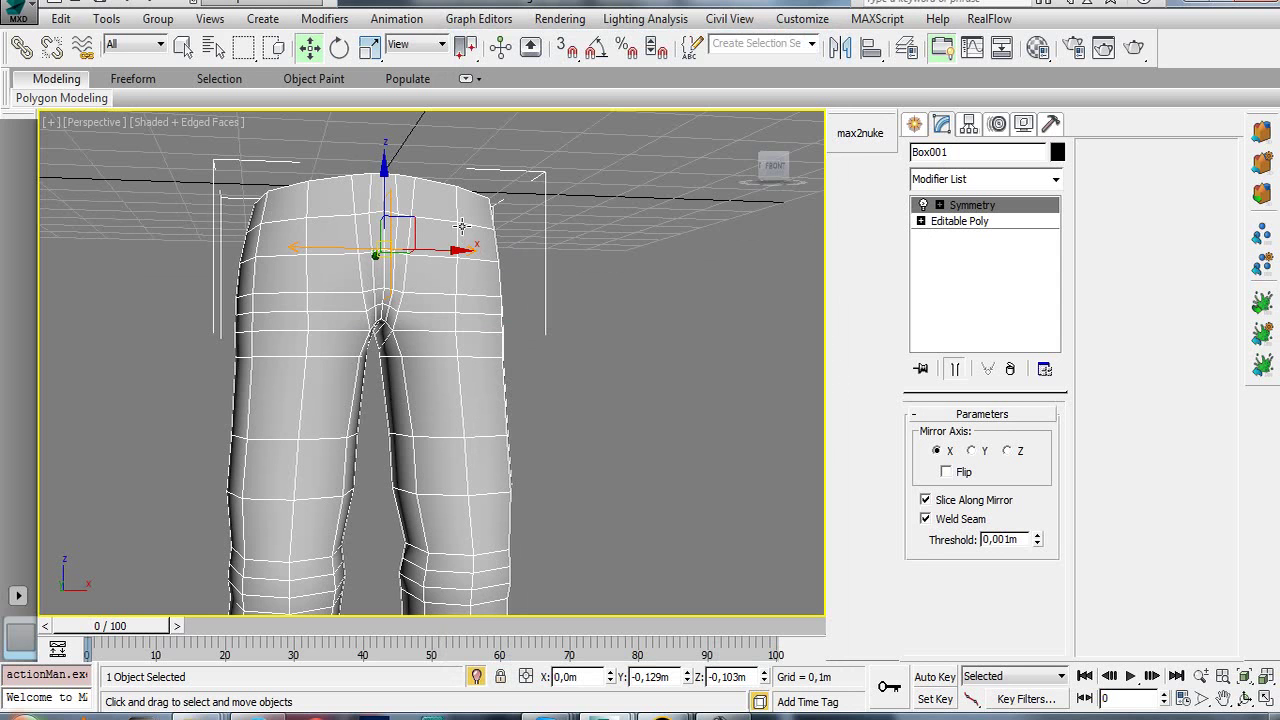
mouse_move(458, 367)
middle_down()
mouse_move(451, 440)
mouse_move(480, 417)
middle_up()
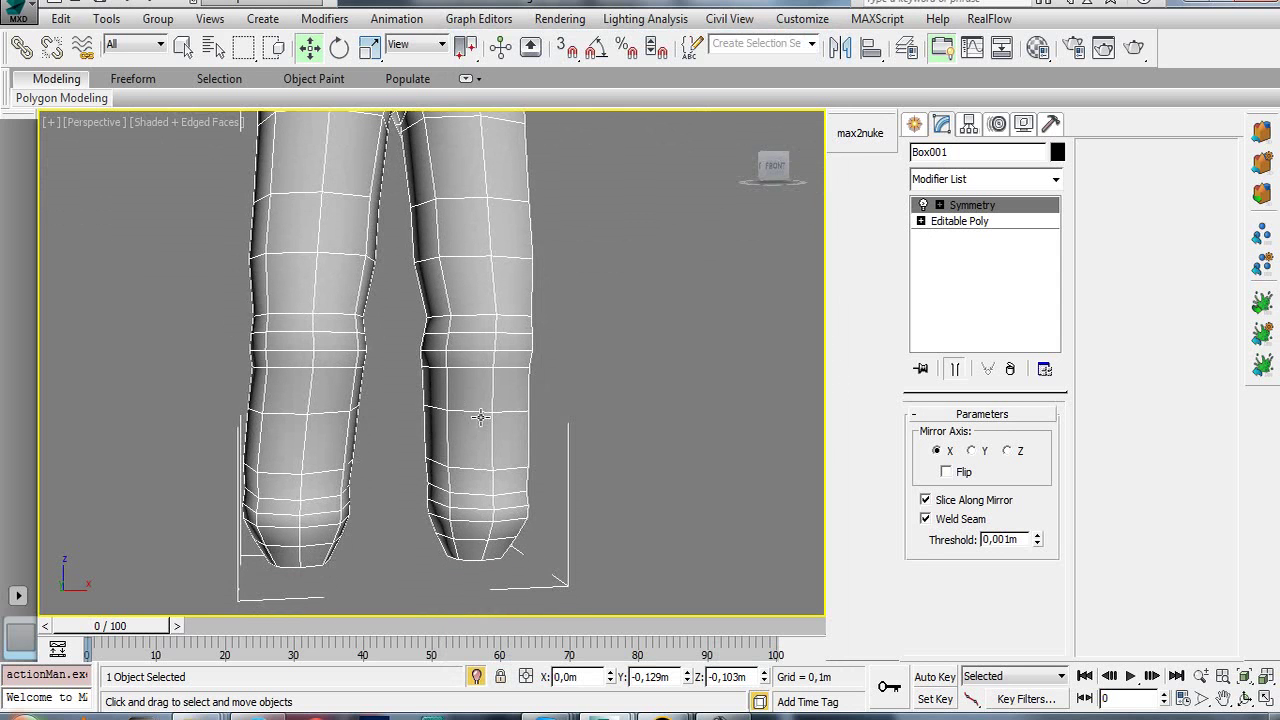
click(469, 488)
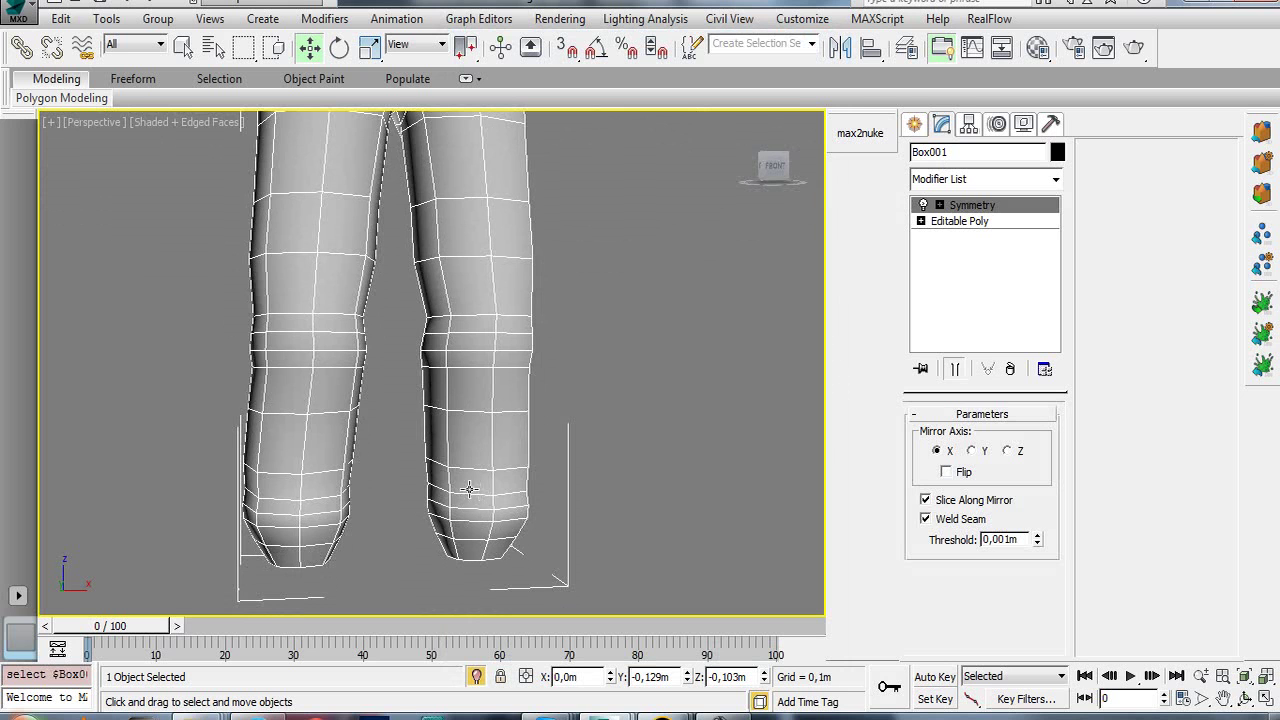
click(998, 222)
click(957, 437)
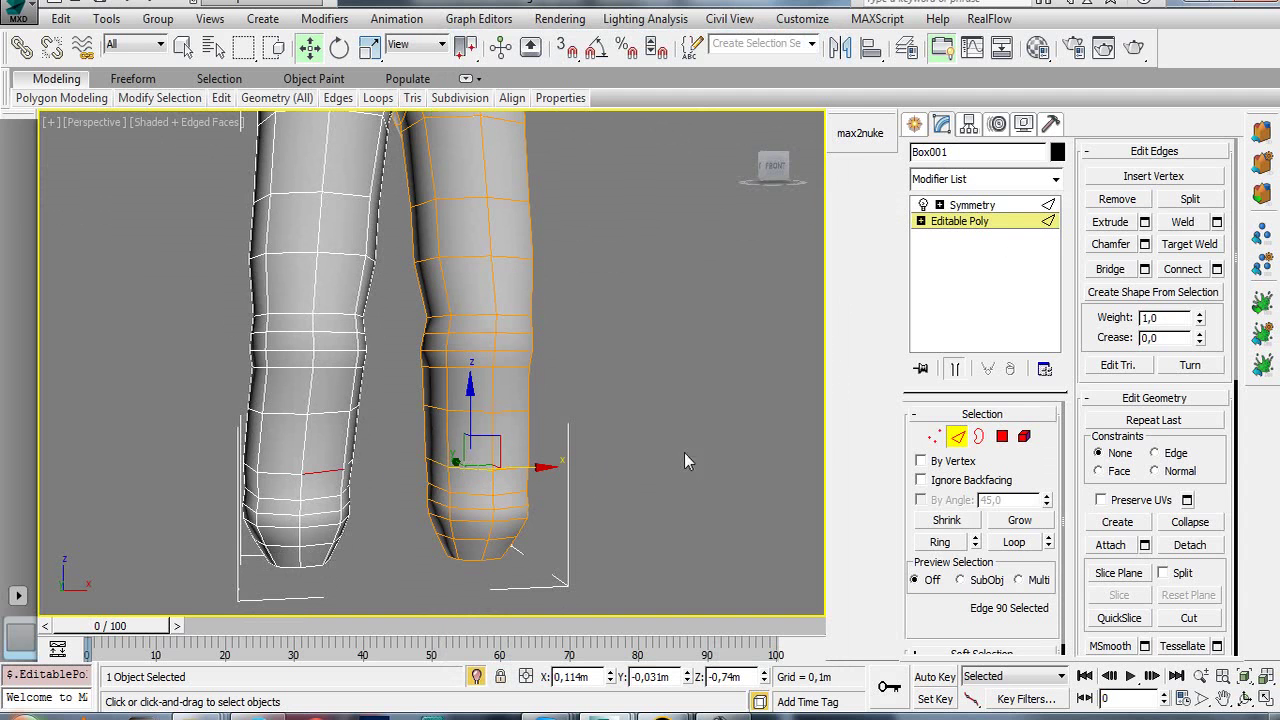
mouse_move(418, 160)
alt+middle_down()
mouse_move(340, 404)
mouse_move(1130, 176)
alt+middle_up()
click(976, 206)
mouse_move(440, 300)
alt+middle_down()
mouse_move(486, 275)
mouse_move(240, 219)
alt+middle_up()
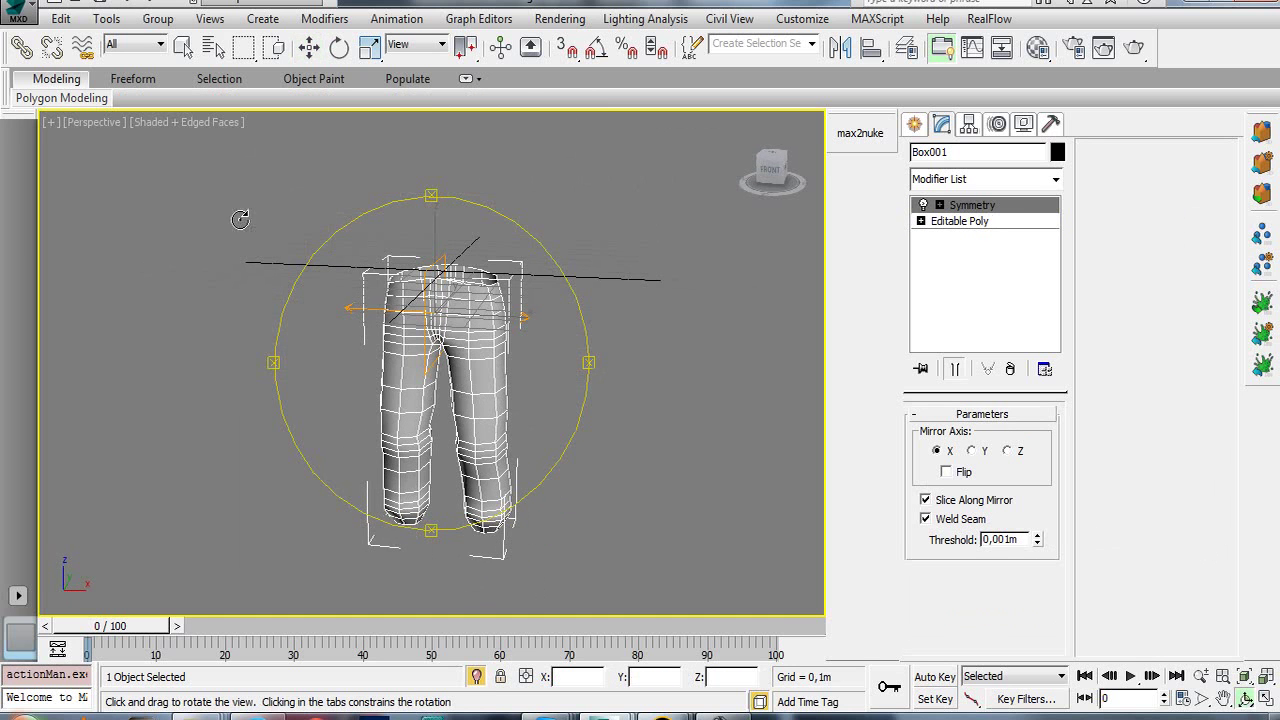
- Exit Isolate Selection to unhide the torso and head, and view the upper body from above
click(476, 677)
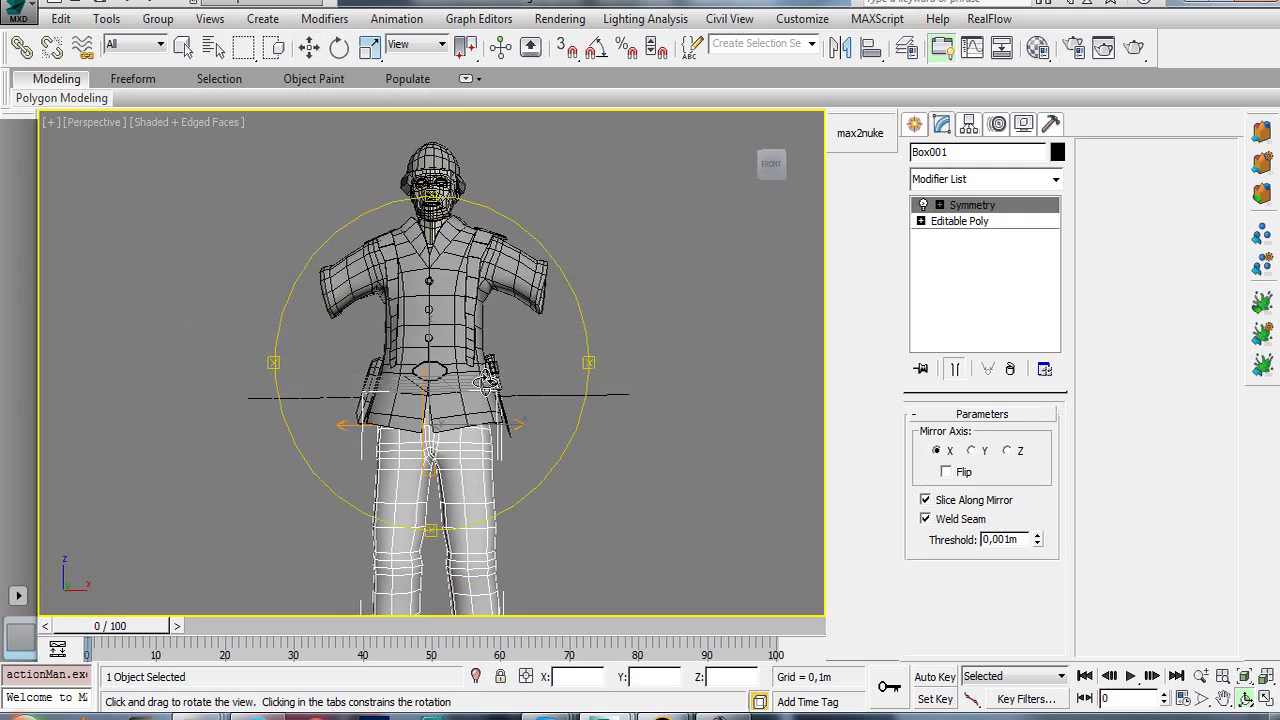
scroll(481, 380, up, 3)
scroll(481, 380, up, 2)
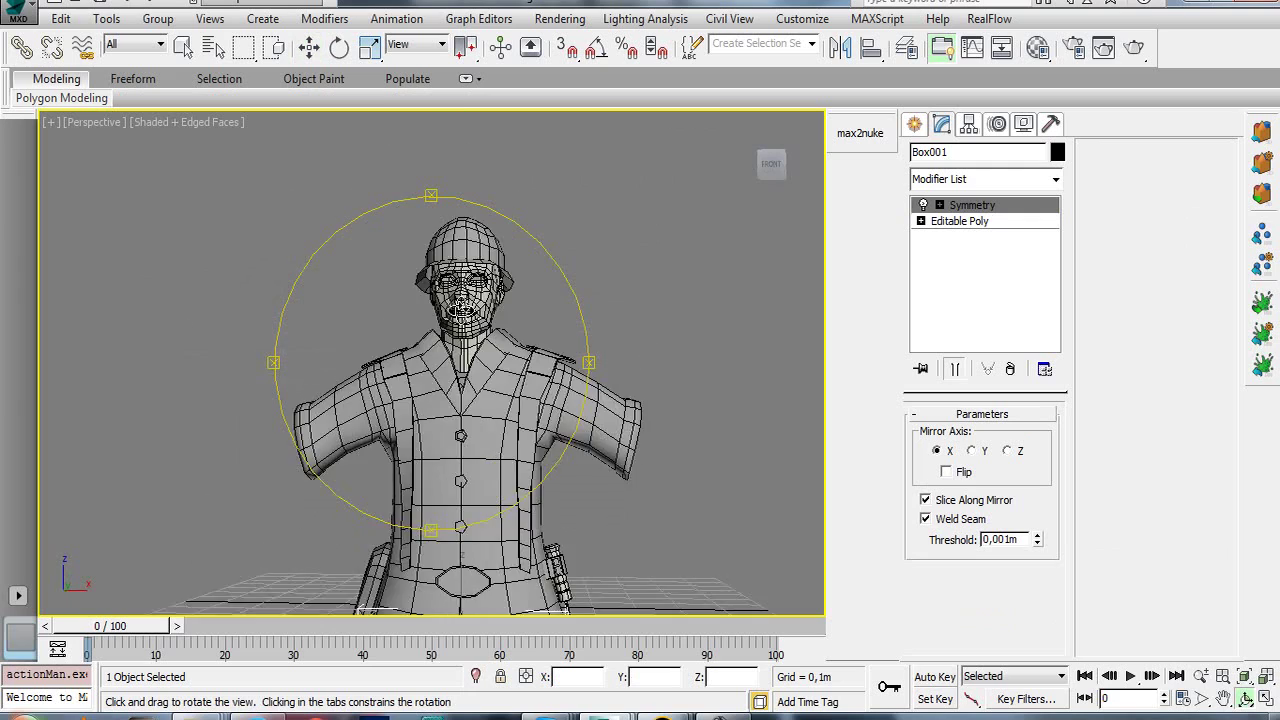
mouse_move(478, 400)
alt+middle_down()
mouse_move(493, 342)
mouse_move(557, 332)
mouse_move(523, 293)
mouse_move(456, 375)
mouse_move(404, 355)
alt+middle_up()
scroll(481, 380, up, 3)
scroll(481, 380, up, 2)
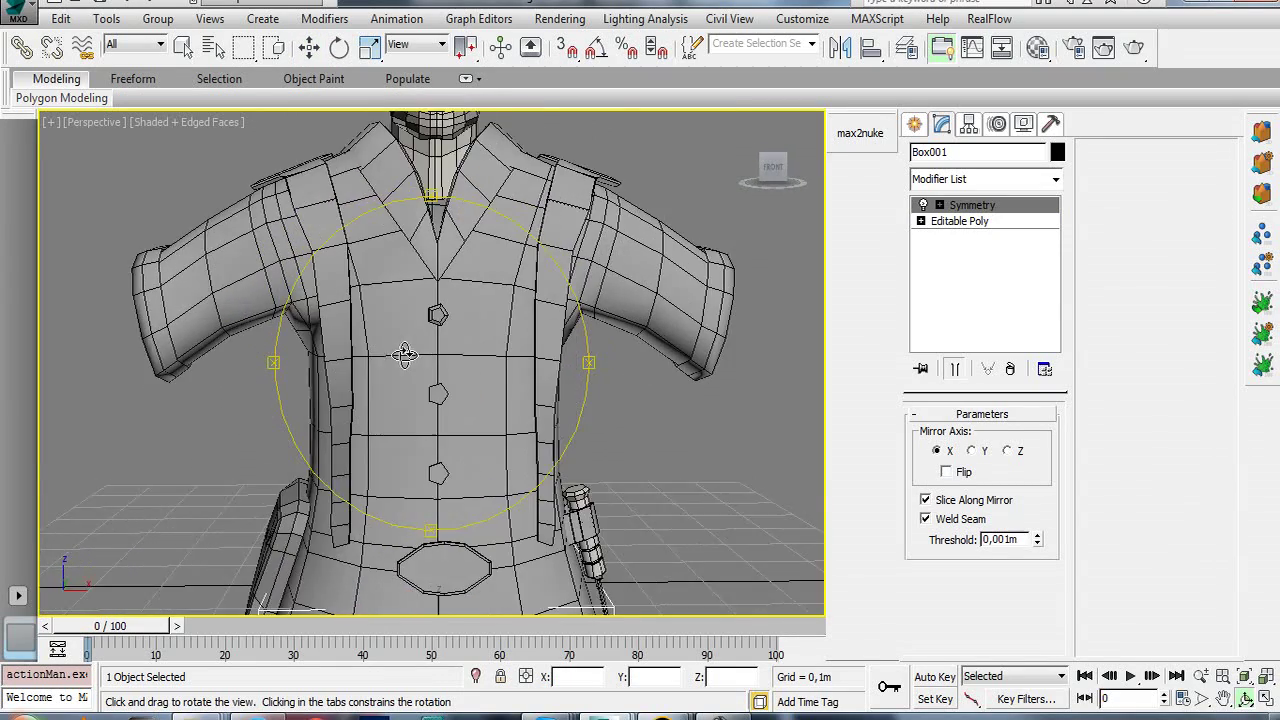
drag(404, 355, 404, 270)
scroll(445, 360, up, 3)
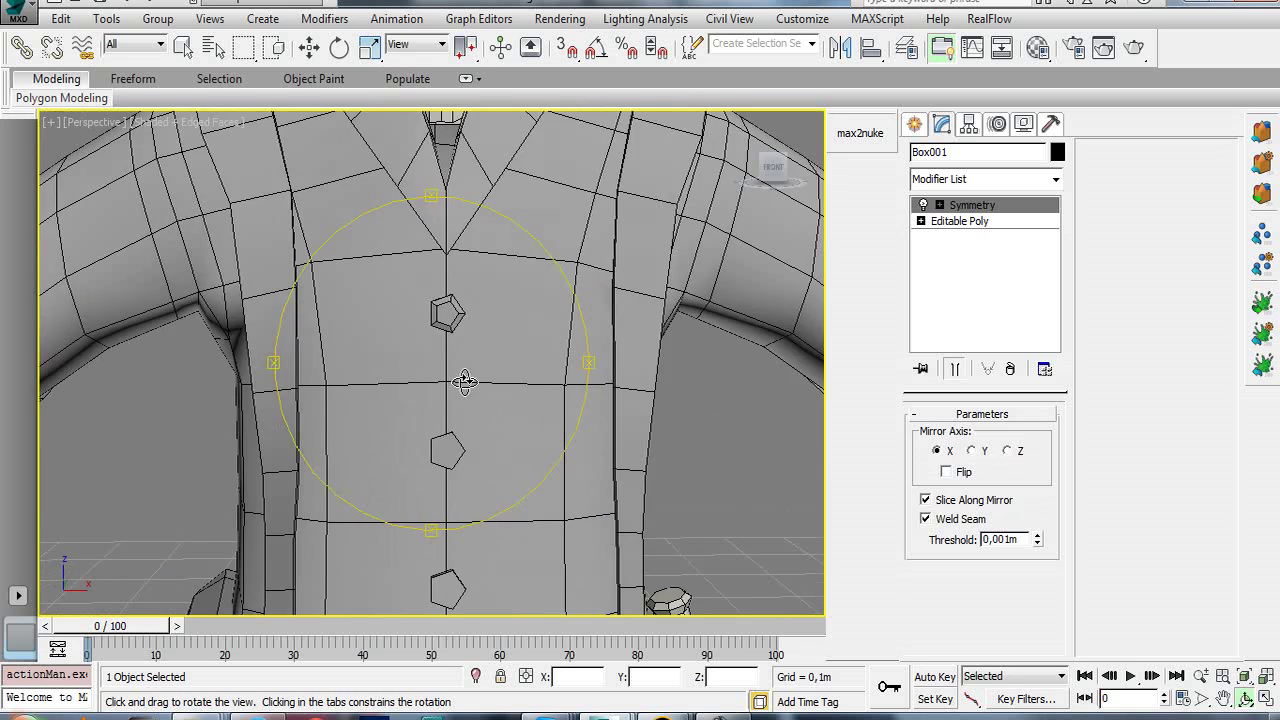
scroll(463, 351, up, 4)
- Select the upper chest button Cylinder001 and orbit to inspect the collar and neck
key(w)
click(433, 210)
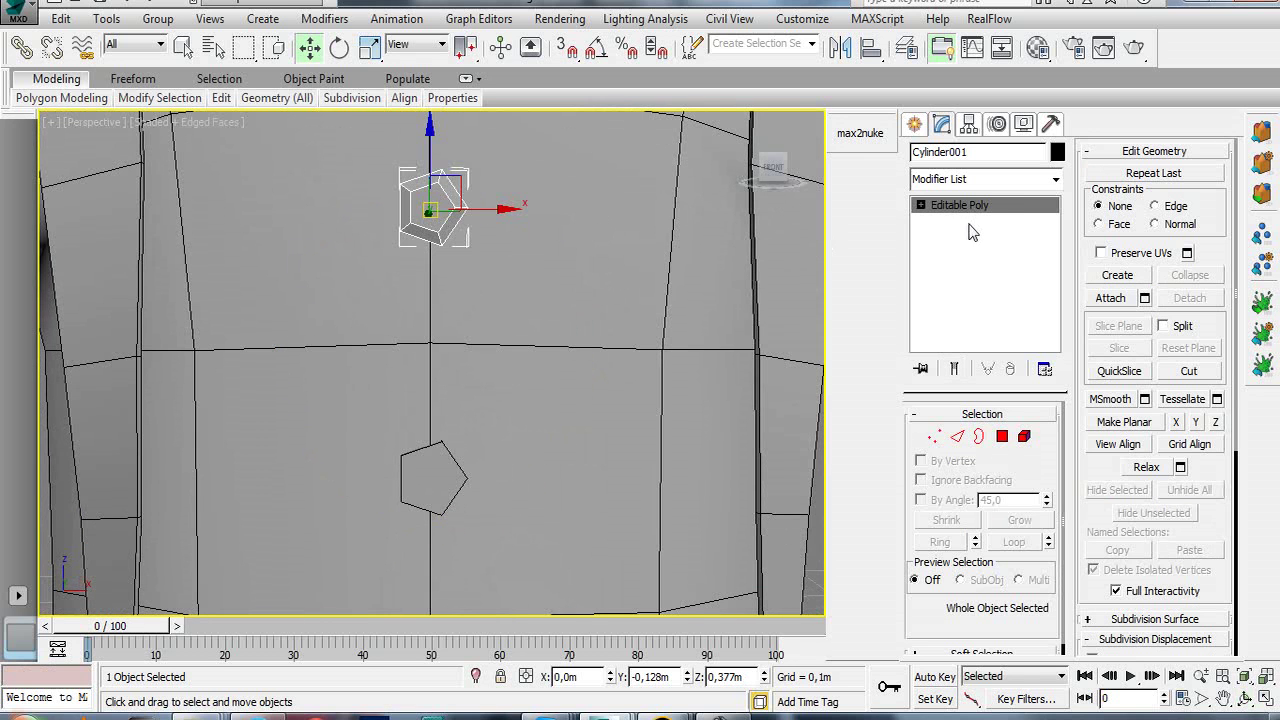
scroll(523, 294, down, 2)
scroll(505, 229, down, 2)
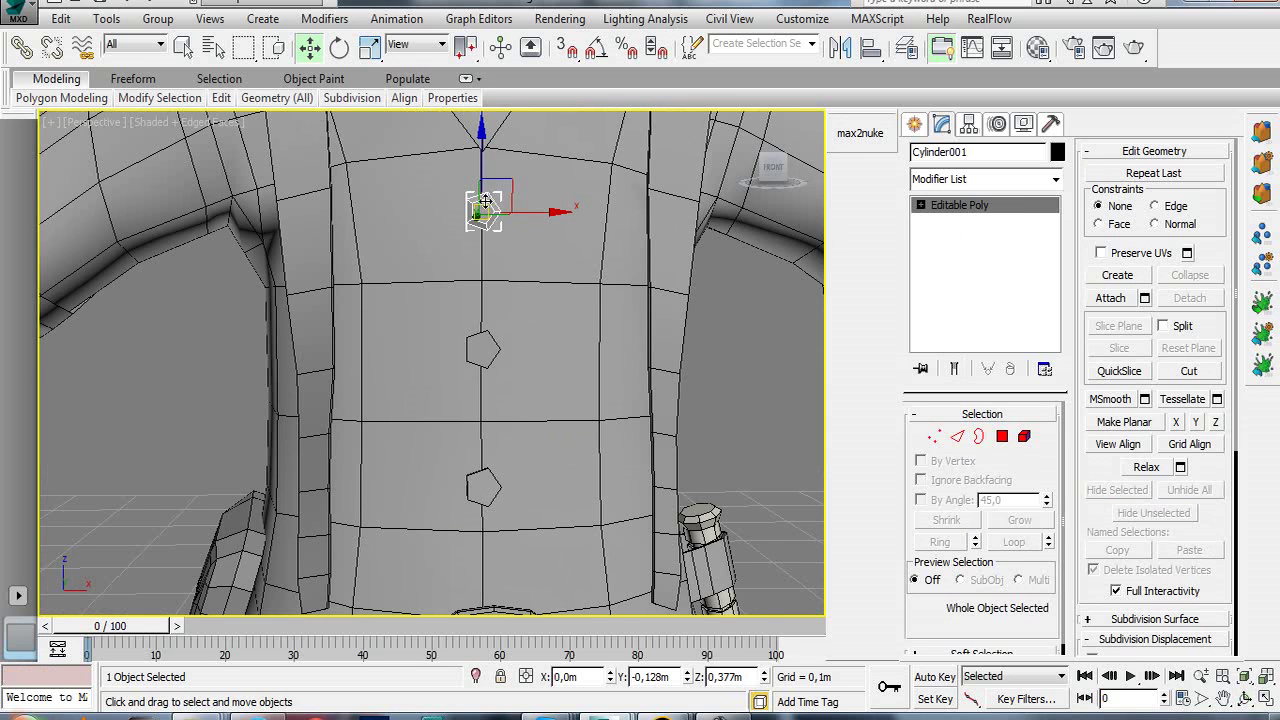
mouse_move(463, 304)
alt+middle_down()
mouse_move(466, 366)
mouse_move(506, 374)
mouse_move(483, 375)
mouse_move(493, 356)
mouse_move(478, 305)
mouse_move(483, 376)
mouse_move(503, 360)
alt+middle_up()
scroll(483, 376, up, 3)
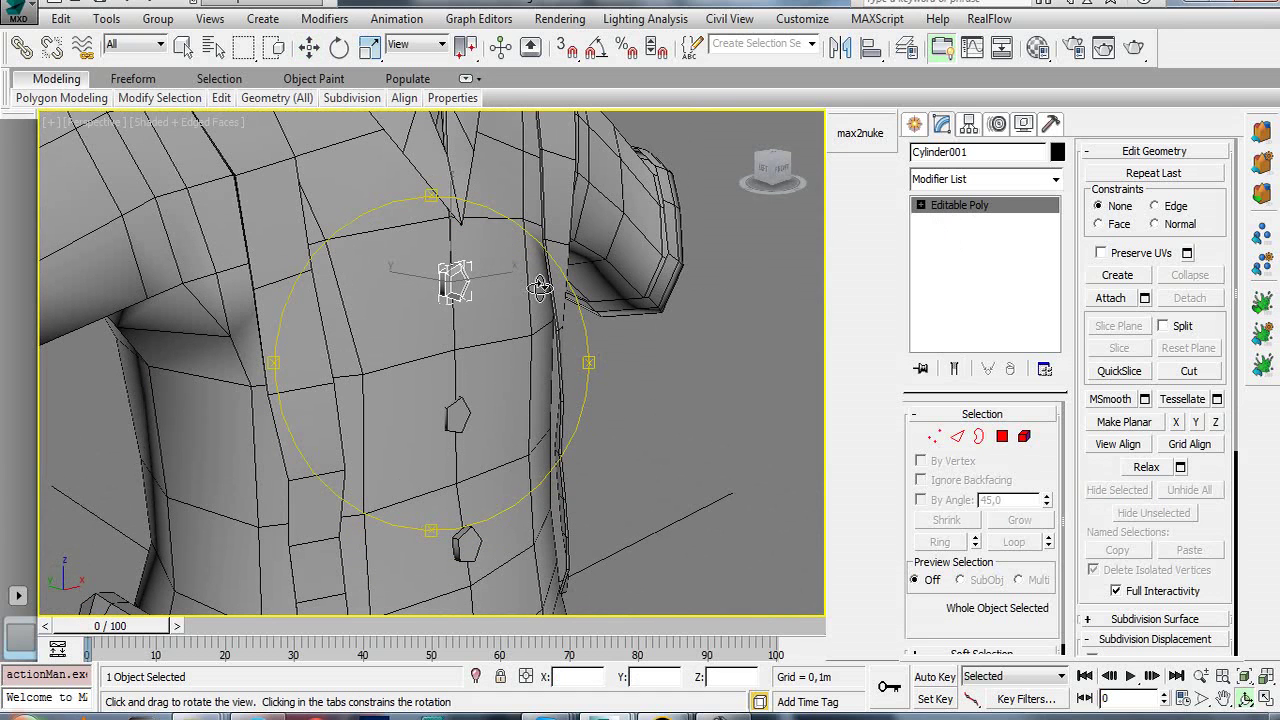
mouse_move(496, 342)
alt+middle_down()
mouse_move(464, 497)
mouse_move(437, 537)
mouse_move(457, 490)
alt+middle_up()
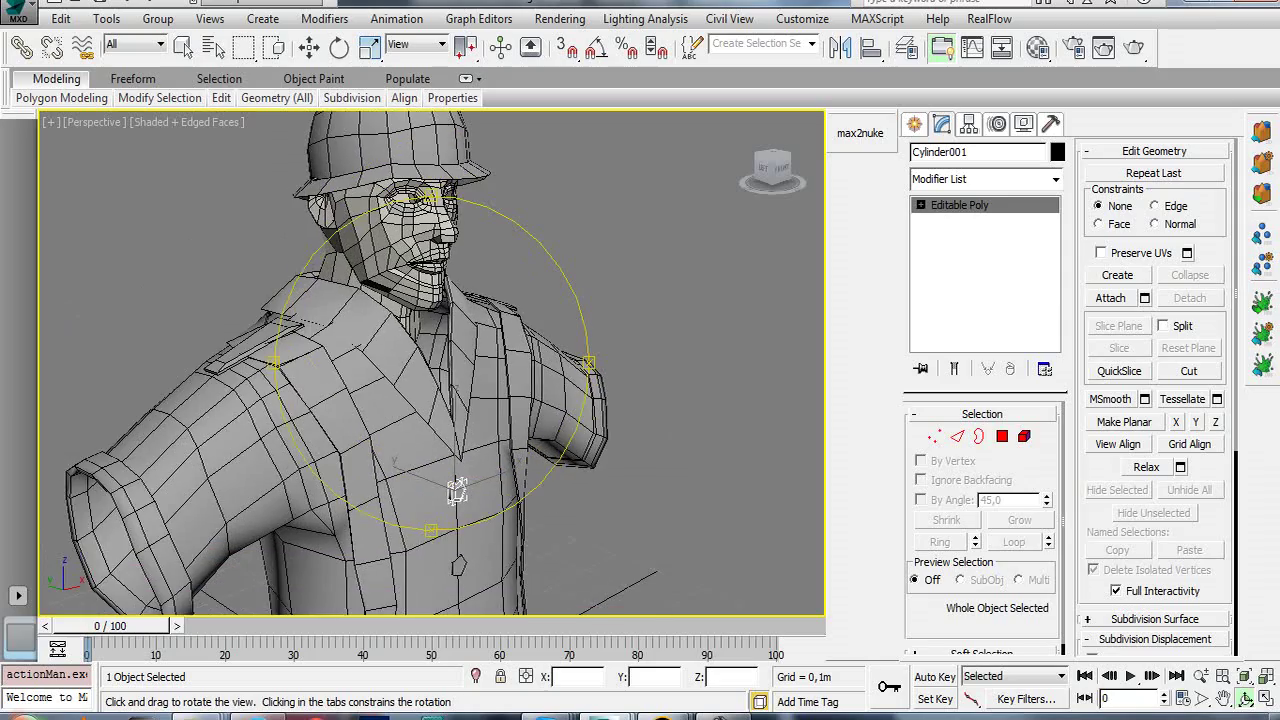